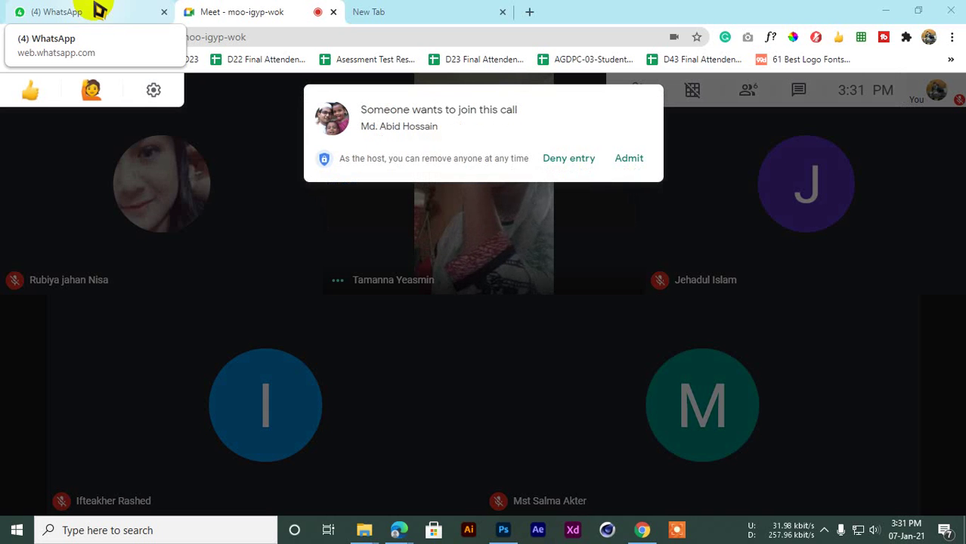
Step: Admit the people waiting to join the call, including the group asking to enter together
{"action": "left_click", "coordinate": [626, 161]}
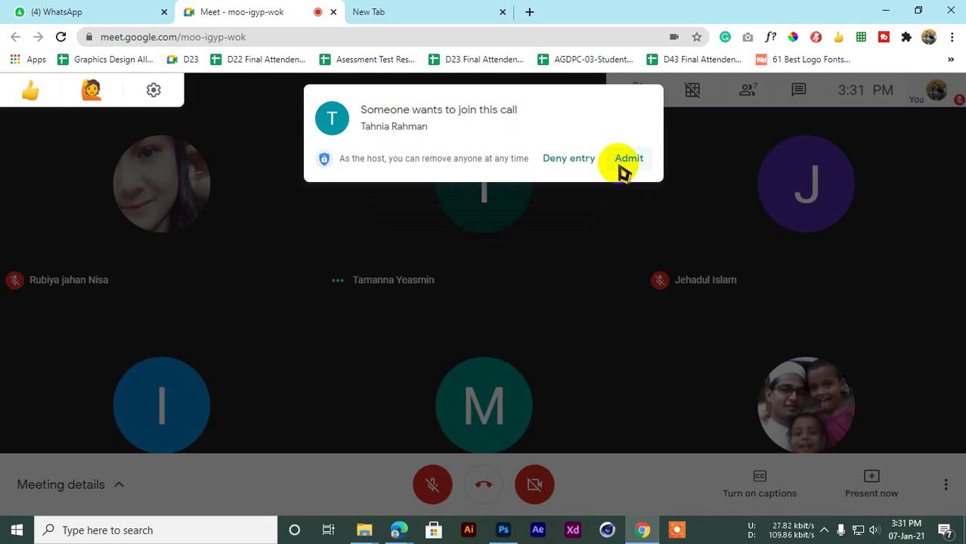
{"action": "left_click", "coordinate": [621, 160]}
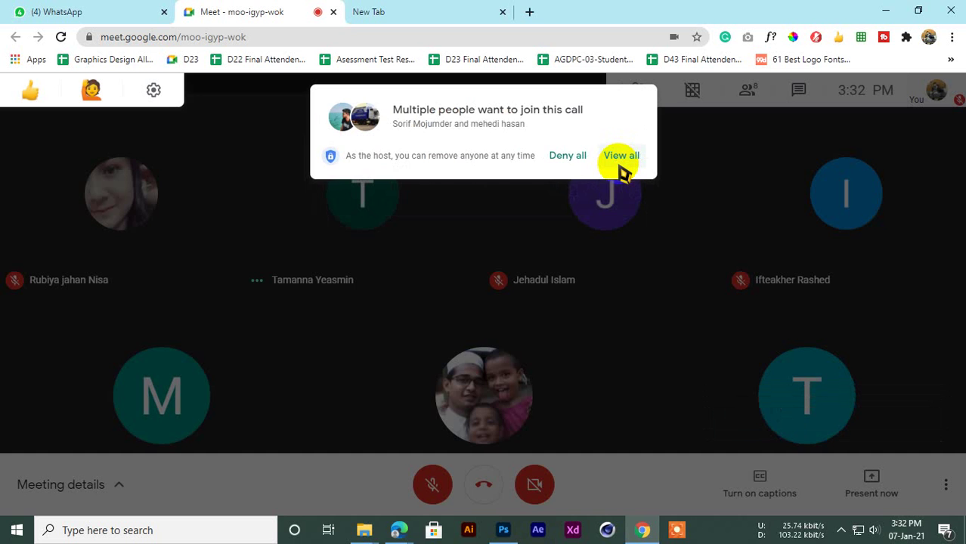
{"action": "left_click", "coordinate": [621, 163]}
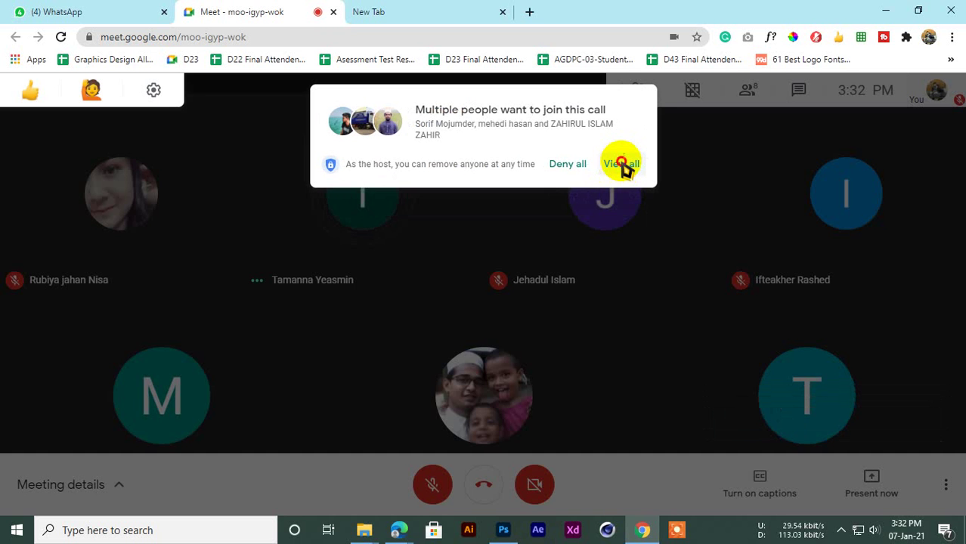
{"action": "left_click", "coordinate": [627, 295]}
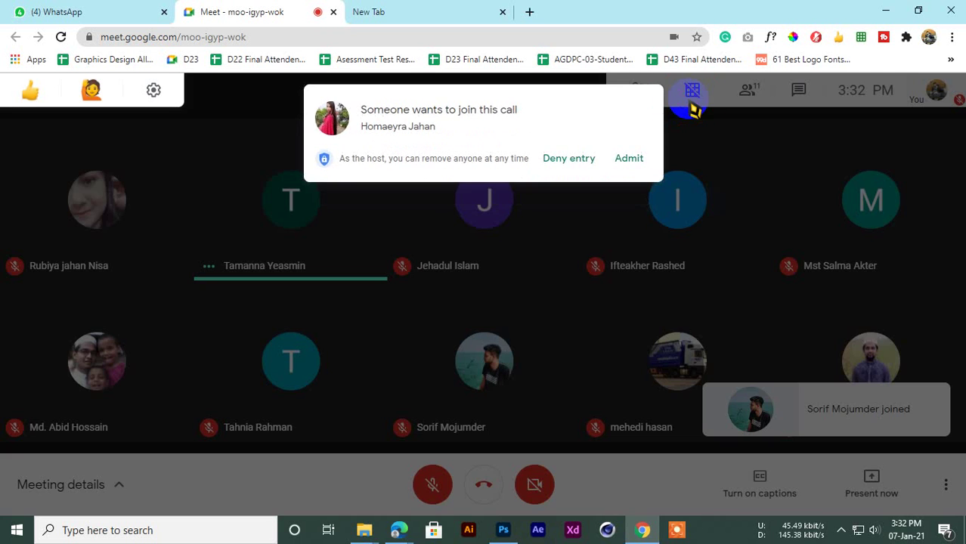
{"action": "left_click", "coordinate": [628, 158]}
Step: Show the participants in grid view with everyone muted, and admit the next person waiting to join
{"action": "left_click", "coordinate": [692, 92]}
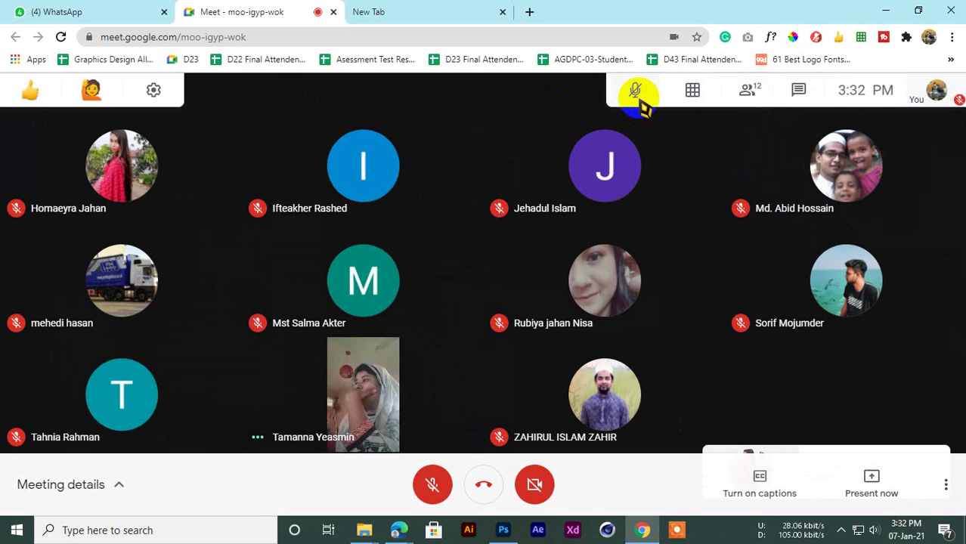
{"action": "left_click", "coordinate": [635, 91]}
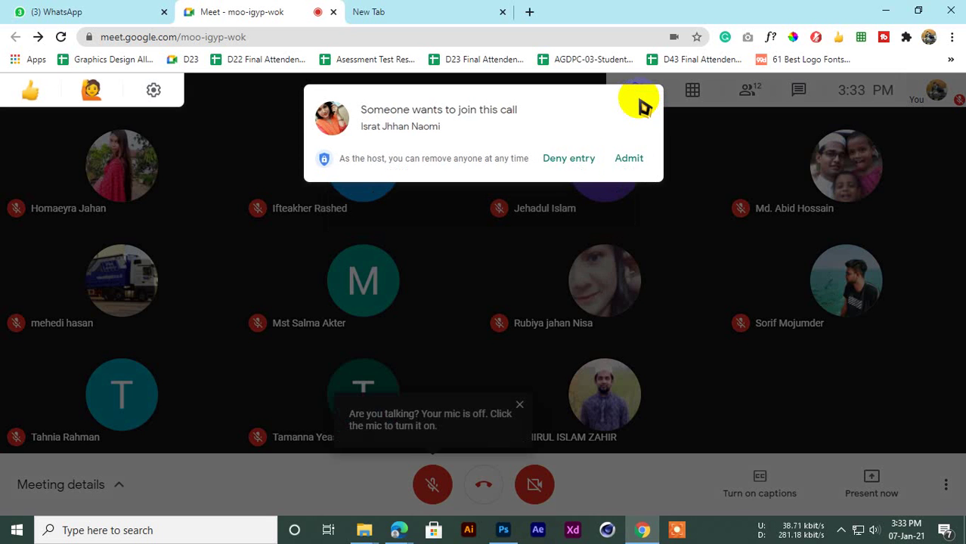
{"action": "left_click", "coordinate": [634, 160]}
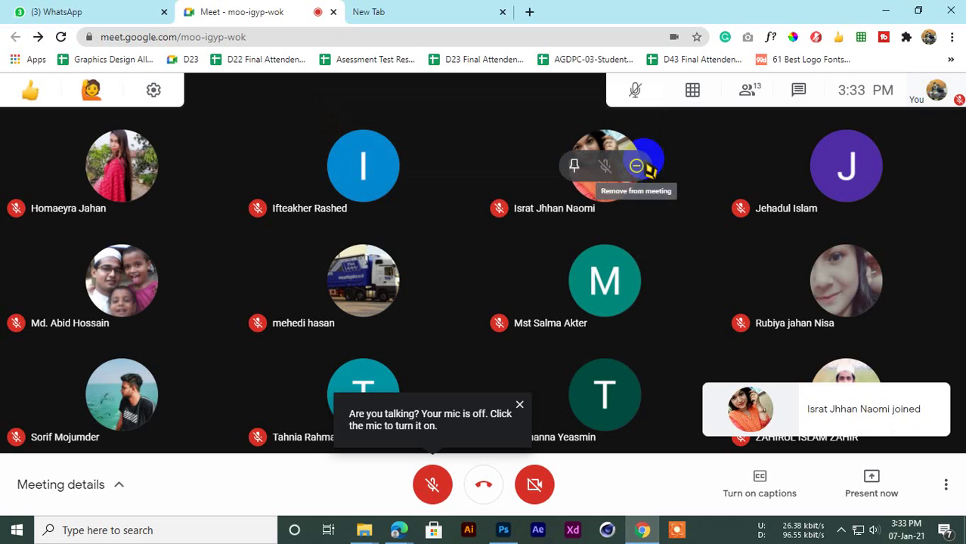
Step: Switch to Photoshop and quit it, discarding the unsaved changes in all open documents
{"action": "left_click", "coordinate": [894, 9]}
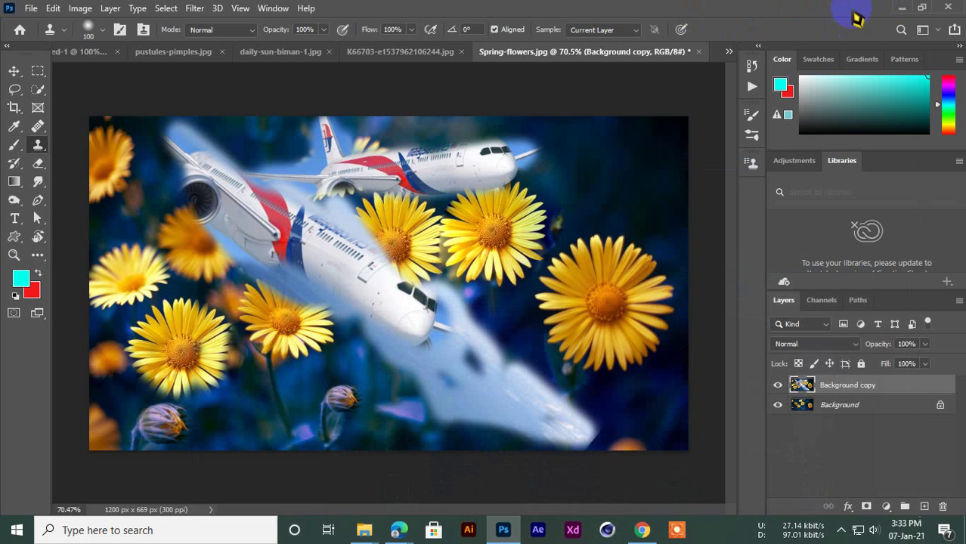
{"action": "left_click", "coordinate": [947, 8]}
{"action": "left_click", "coordinate": [361, 187]}
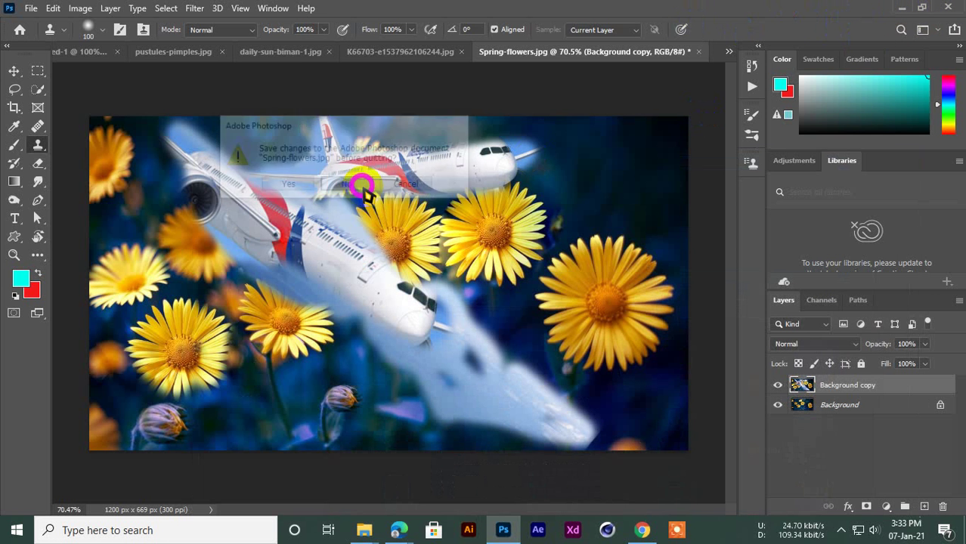
{"action": "left_click", "coordinate": [362, 187]}
{"action": "left_click", "coordinate": [363, 187]}
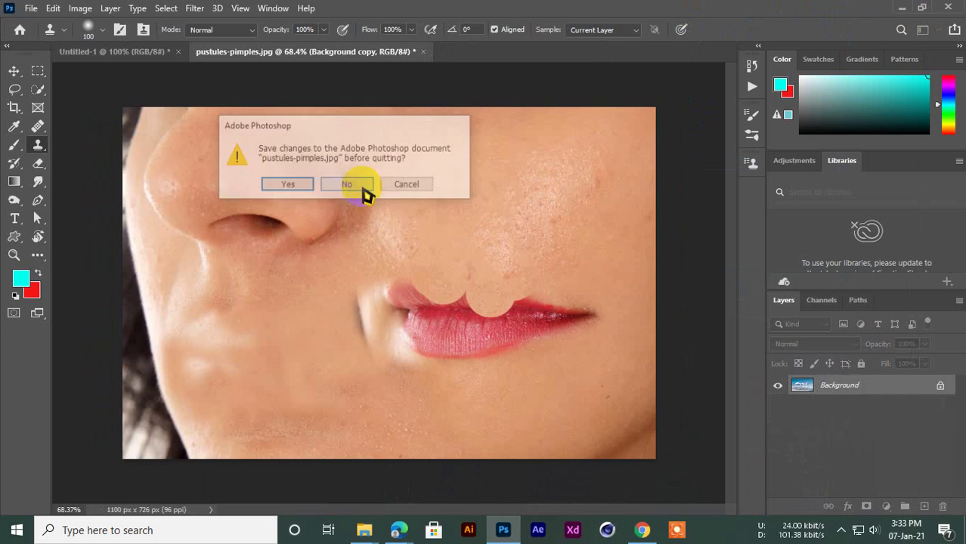
{"action": "left_click", "coordinate": [363, 186]}
{"action": "left_click", "coordinate": [363, 186]}
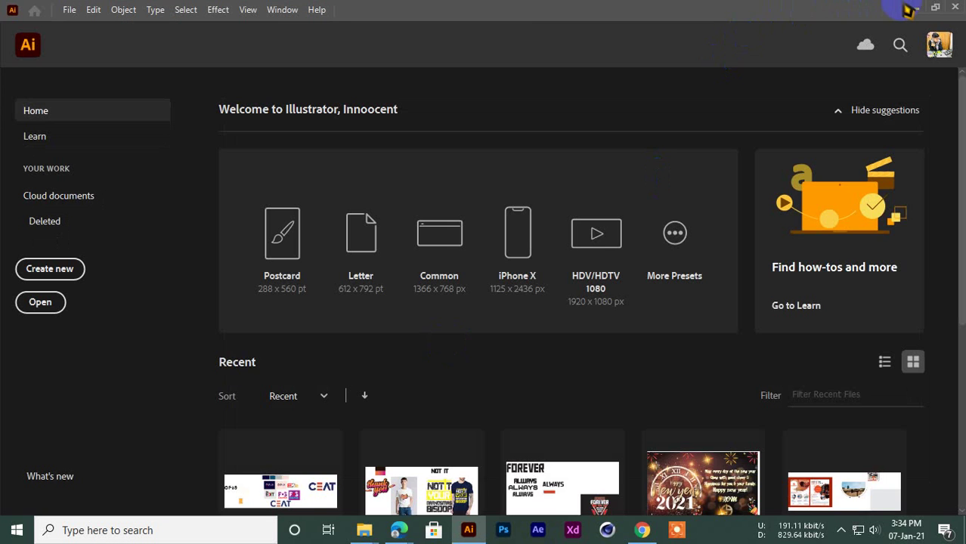
Step: Minimize the Illustrator window and switch back to the Meet call in Chrome
{"action": "left_click", "coordinate": [912, 9]}
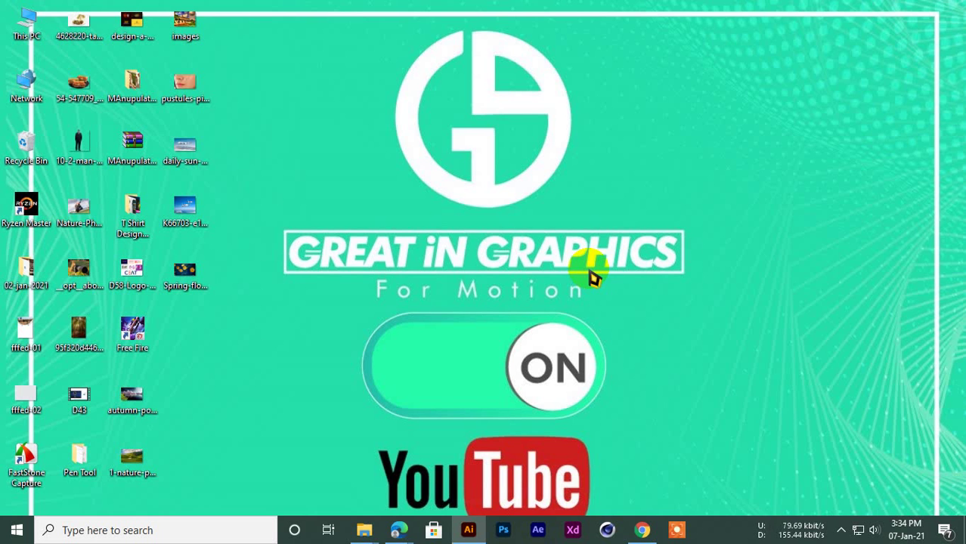
{"action": "left_click", "coordinate": [641, 530]}
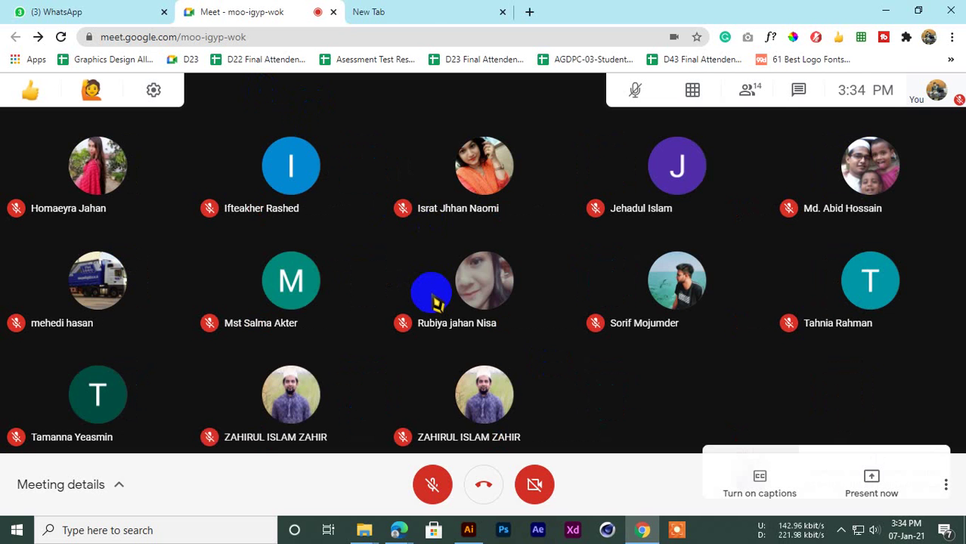
{"action": "left_click", "coordinate": [431, 9]}
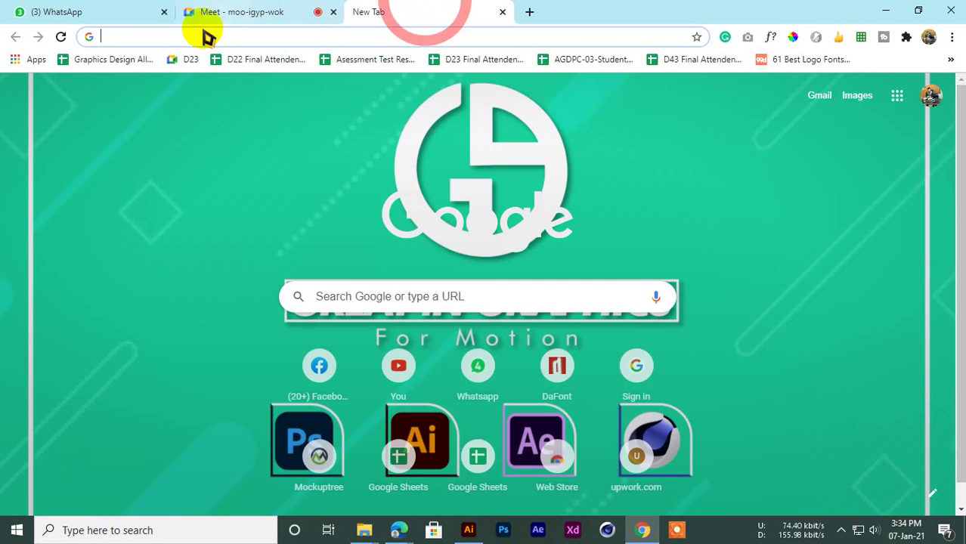
{"action": "left_click", "coordinate": [209, 36]}
{"action": "type", "text": "17"}
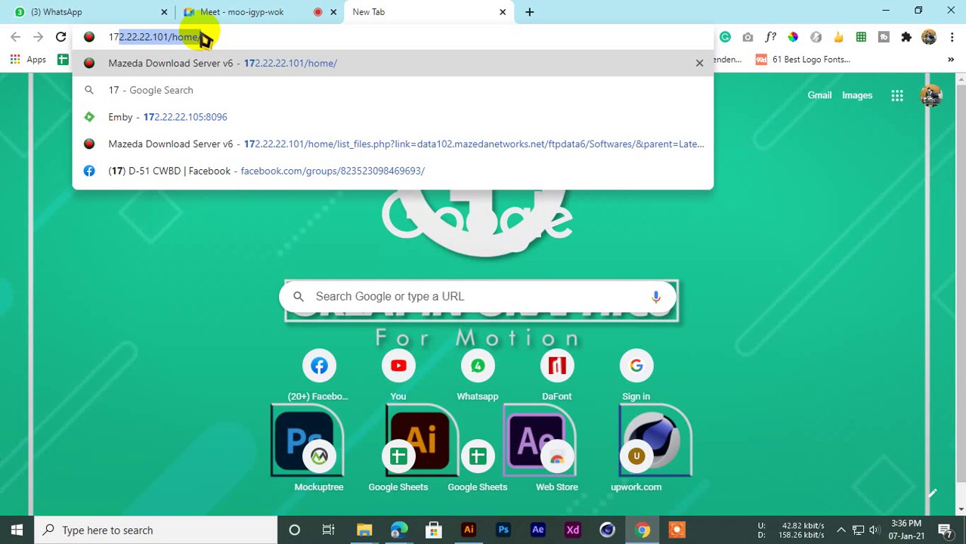
Step: Return to the Meet call, admit each person waiting to join, and unmute the host's microphone
{"action": "left_click", "coordinate": [238, 12]}
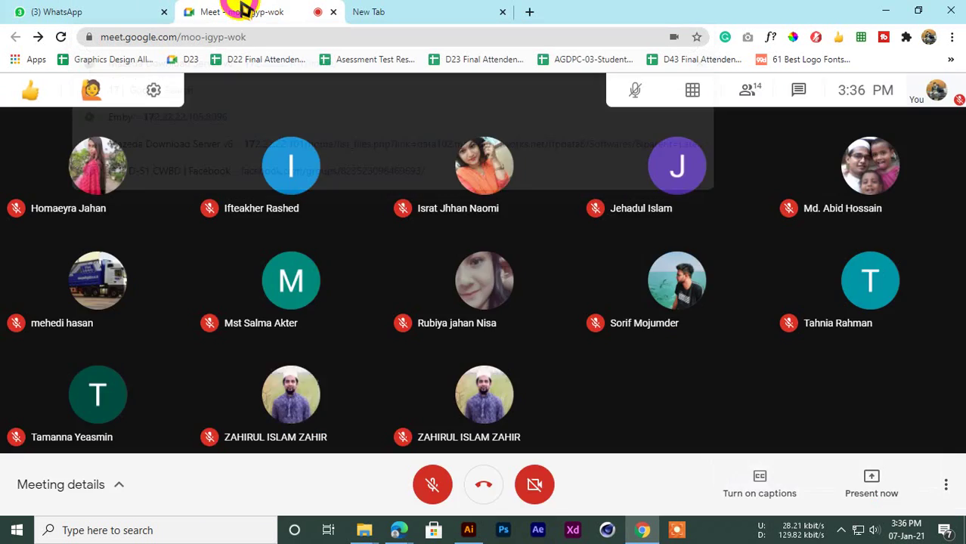
{"action": "left_click", "coordinate": [630, 159]}
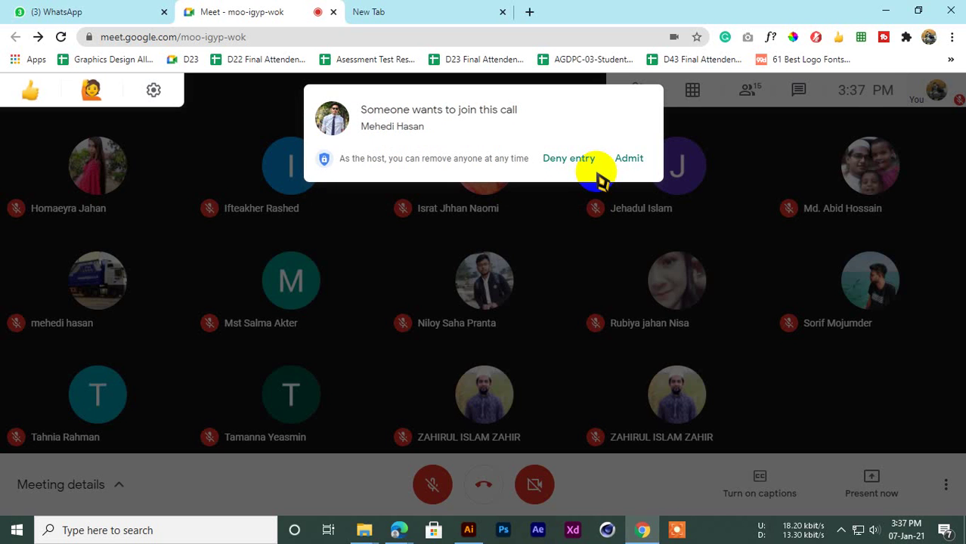
{"action": "left_click", "coordinate": [627, 158]}
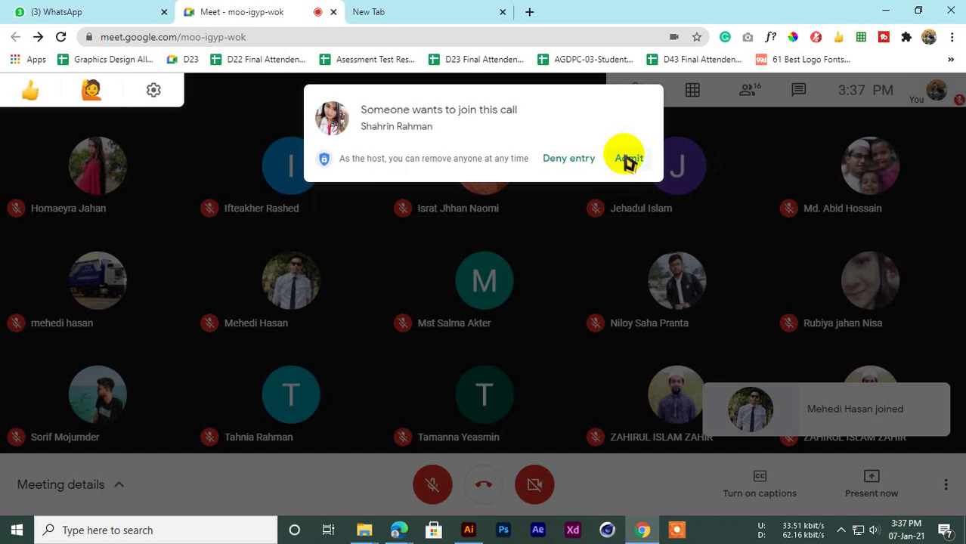
{"action": "left_click", "coordinate": [627, 159]}
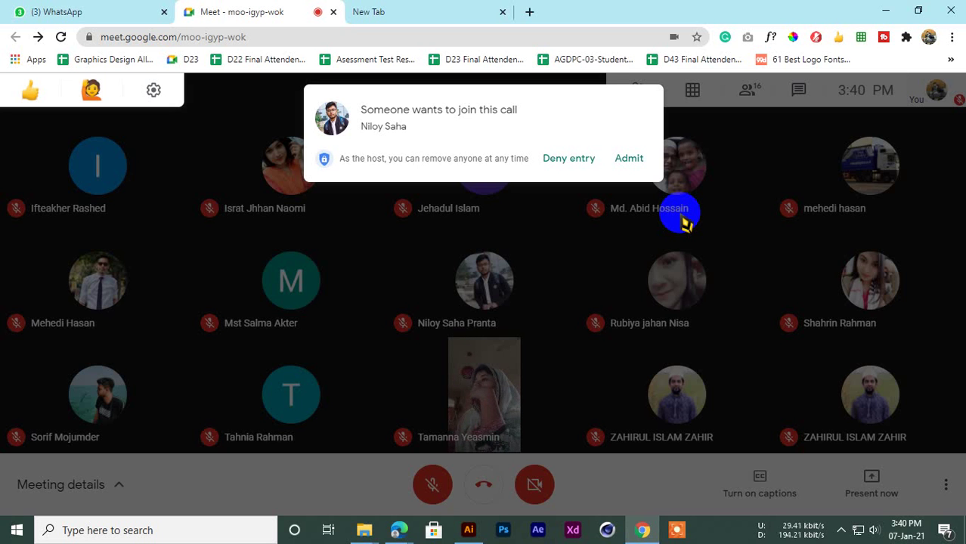
{"action": "left_click", "coordinate": [633, 166]}
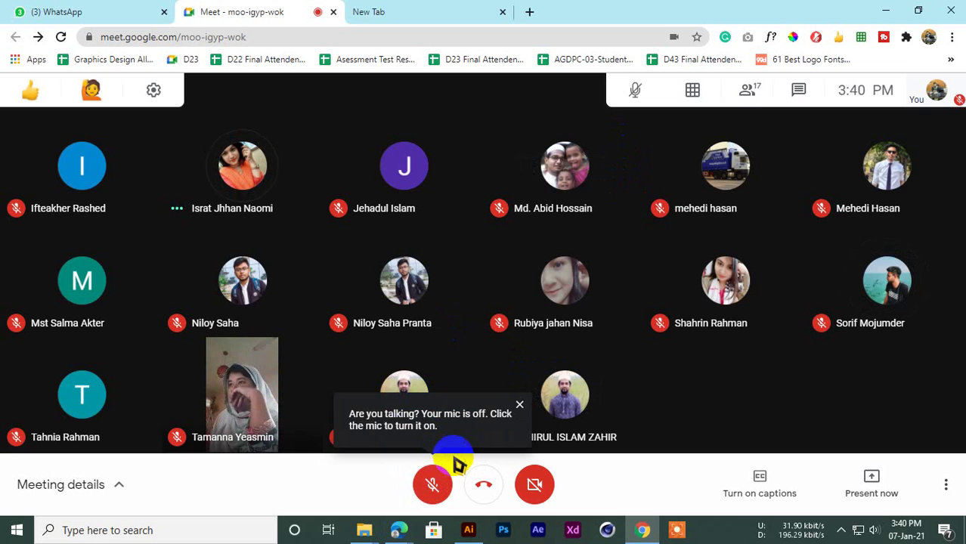
{"action": "left_click", "coordinate": [442, 482]}
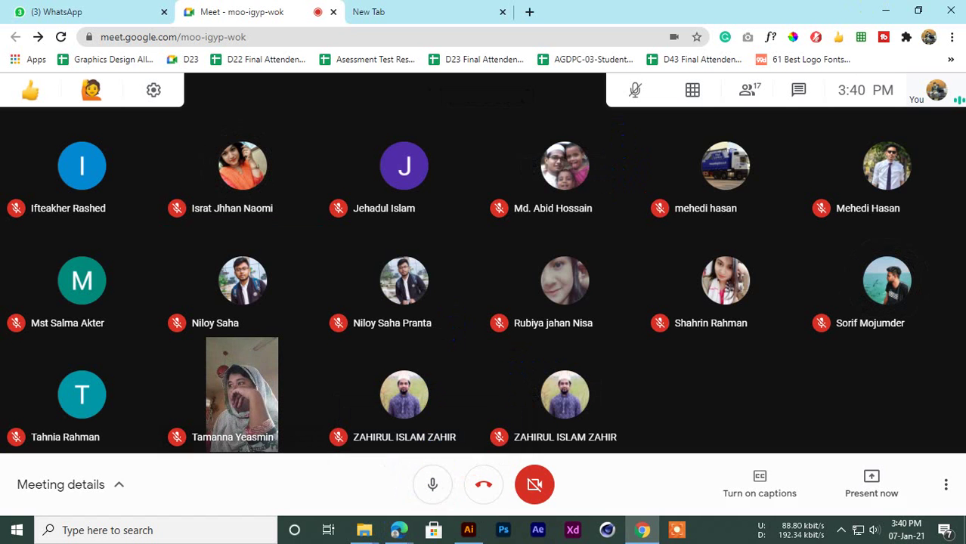
Step: Eject the en_windows_10_pro_1809_x64_dvd (E:) drive from This PC and return to the Meet call in Chrome
{"action": "left_click", "coordinate": [885, 10]}
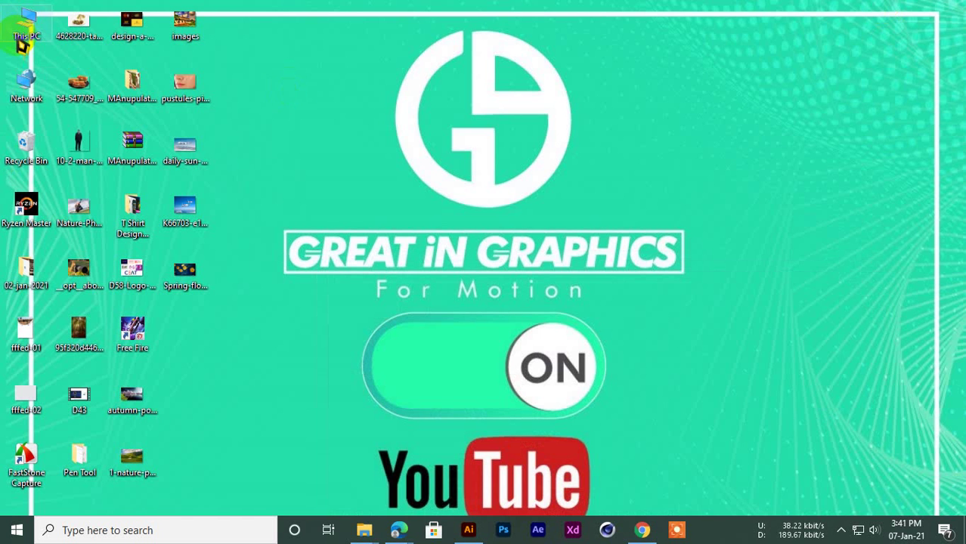
{"action": "double_click", "coordinate": [19, 27]}
{"action": "left_click", "coordinate": [655, 275]}
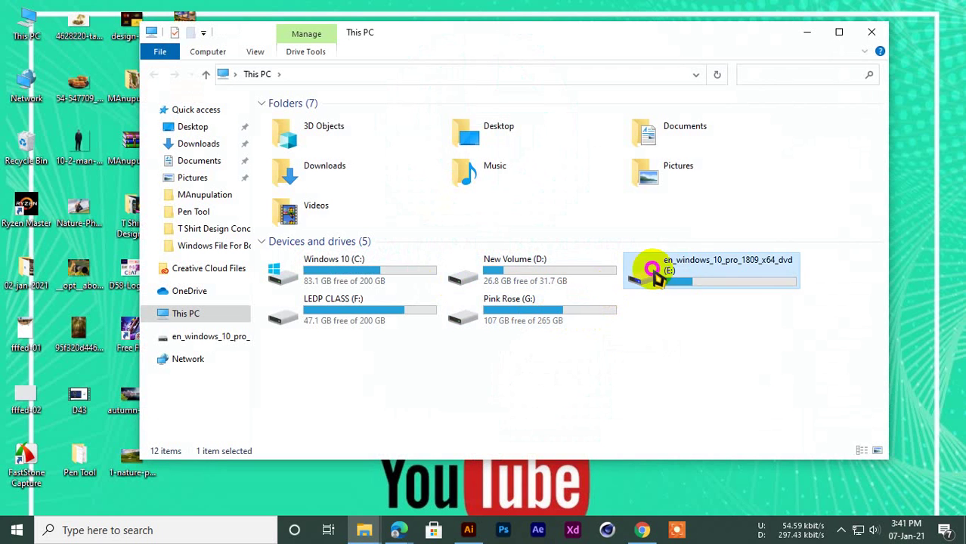
{"action": "right_click", "coordinate": [655, 275]}
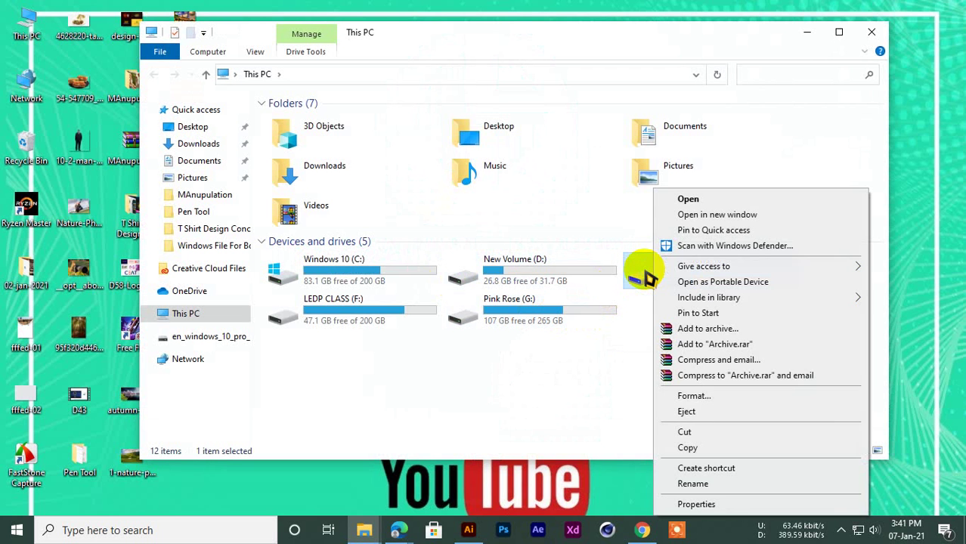
{"action": "left_click", "coordinate": [687, 413]}
{"action": "left_click", "coordinate": [870, 33]}
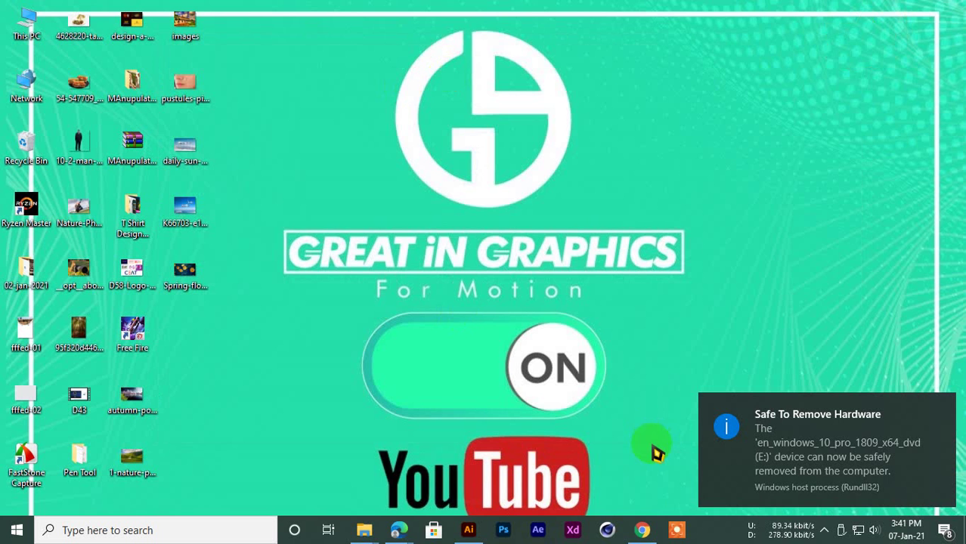
{"action": "left_click", "coordinate": [641, 530]}
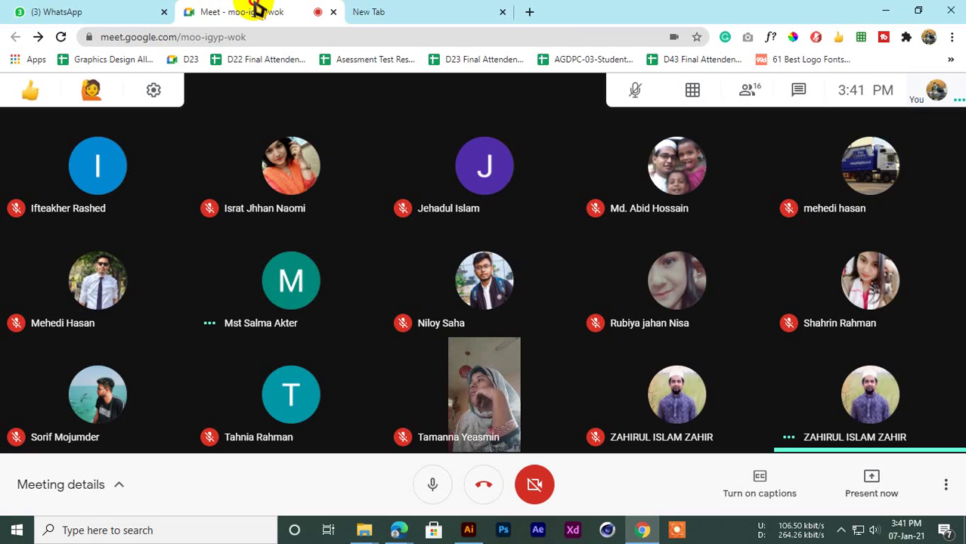
{"action": "left_click", "coordinate": [368, 6]}
{"action": "left_click", "coordinate": [260, 7]}
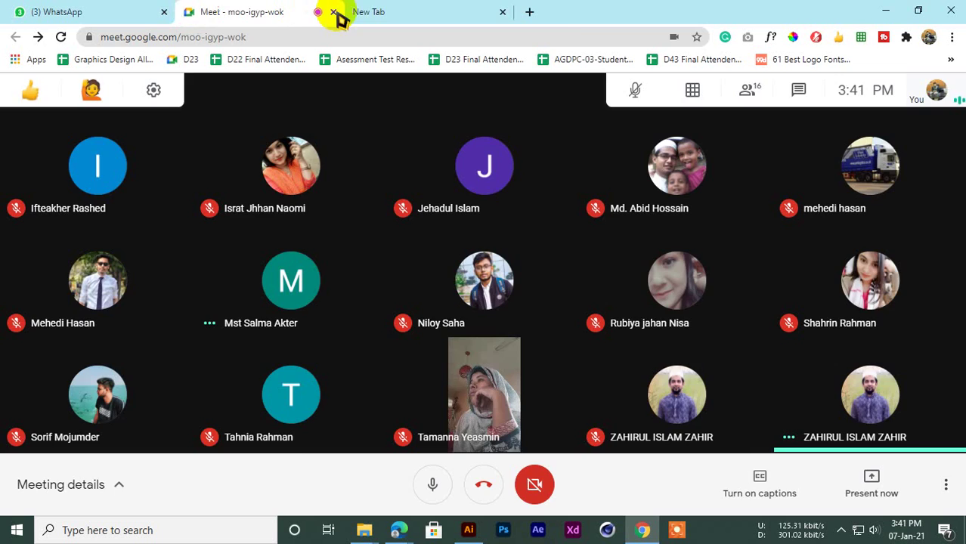
{"action": "left_click", "coordinate": [384, 6]}
{"action": "left_click", "coordinate": [261, 8]}
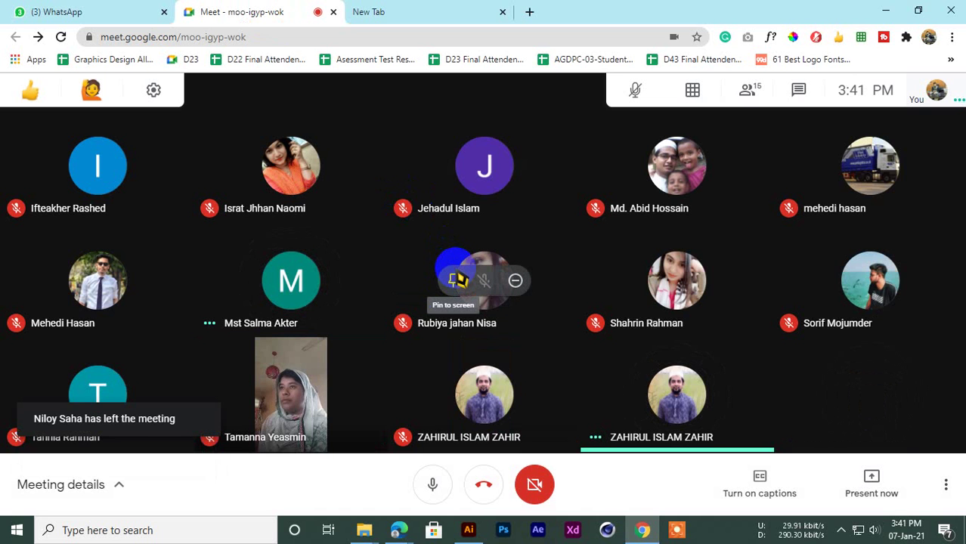
{"action": "left_click", "coordinate": [106, 11]}
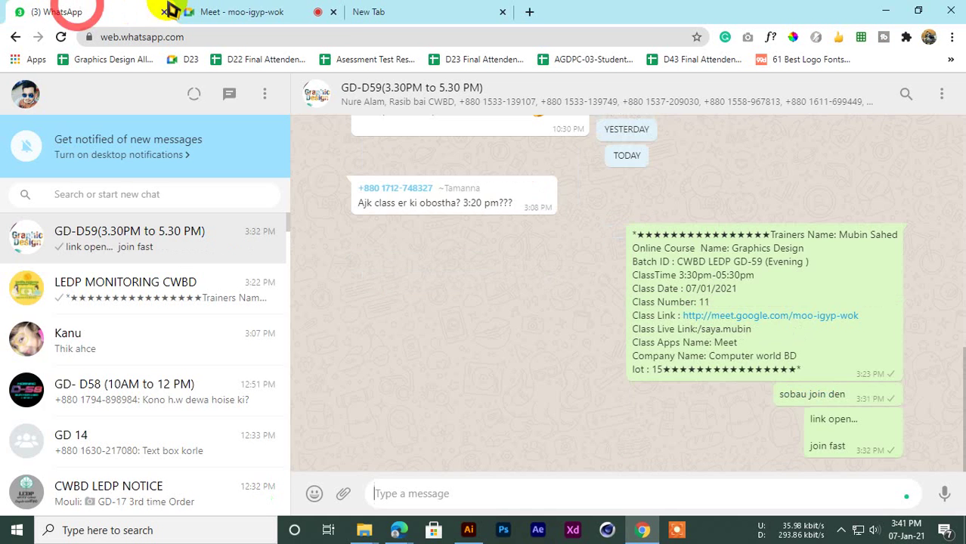
{"action": "left_click", "coordinate": [227, 11]}
{"action": "left_click", "coordinate": [378, 11]}
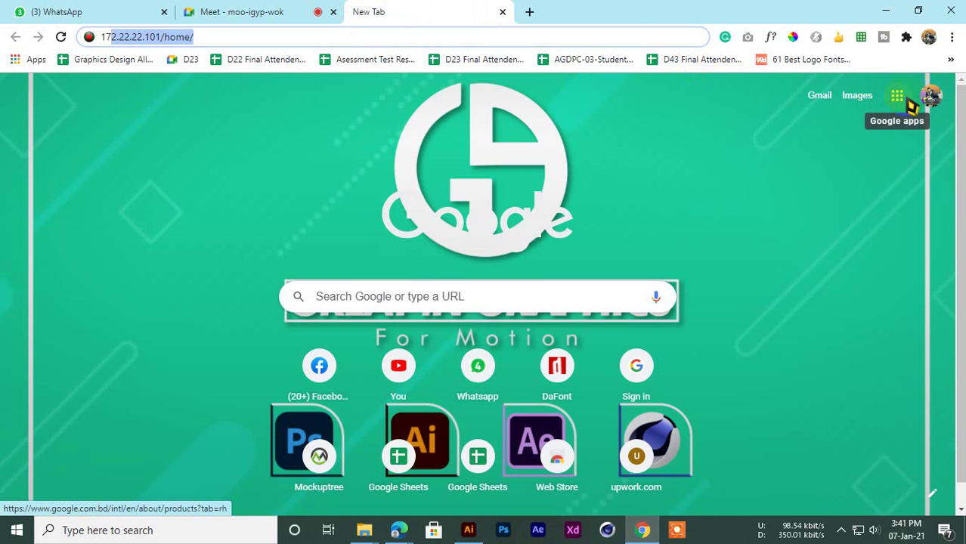
{"action": "left_click", "coordinate": [283, 11]}
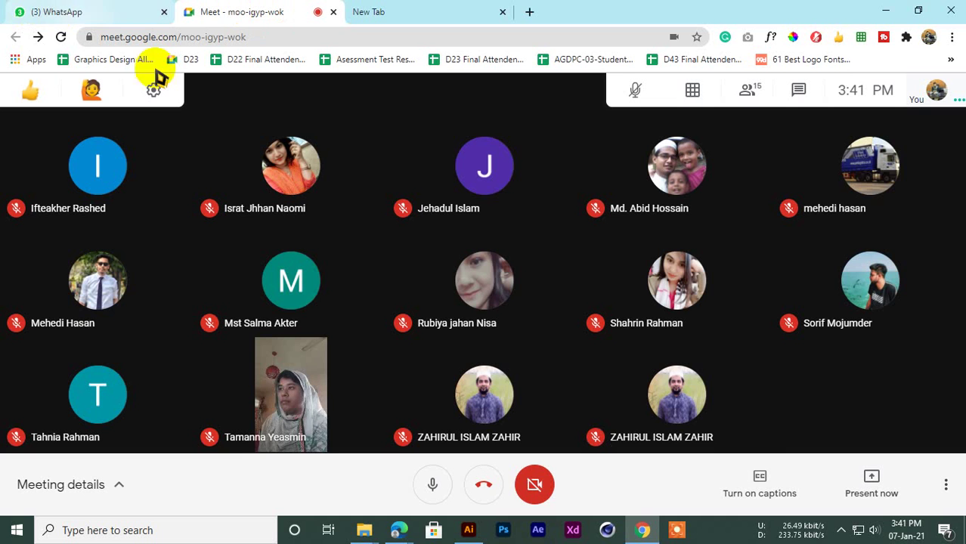
{"action": "left_click", "coordinate": [374, 11]}
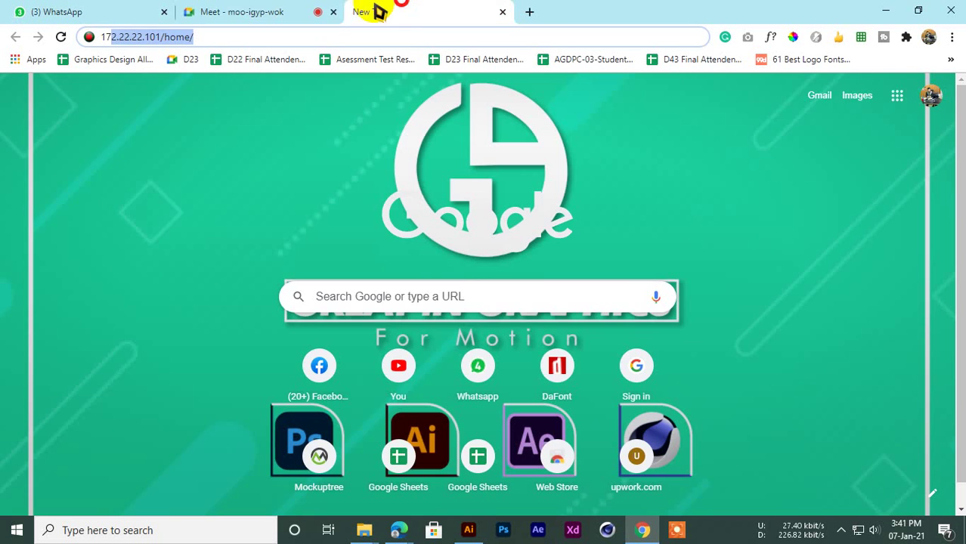
{"action": "left_click", "coordinate": [234, 9]}
Step: Present the entire screen to the call and hide the screen-sharing notification bar
{"action": "left_click", "coordinate": [871, 487]}
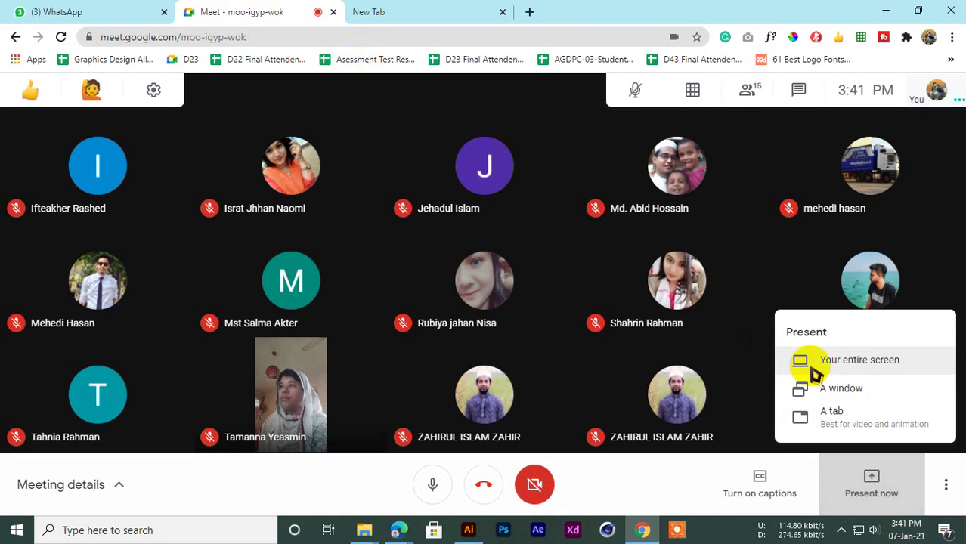
{"action": "left_click", "coordinate": [805, 361]}
{"action": "left_click", "coordinate": [299, 200]}
{"action": "left_click", "coordinate": [615, 339]}
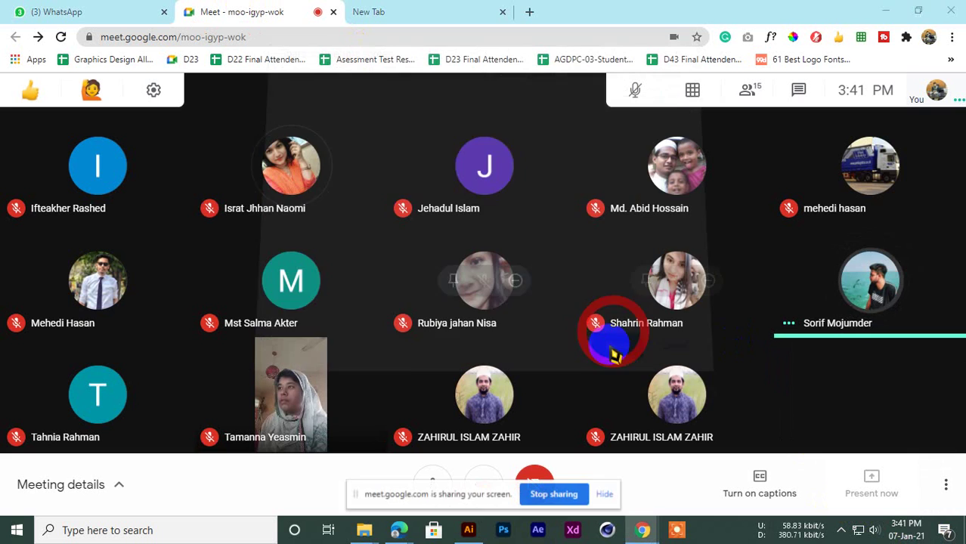
{"action": "left_click", "coordinate": [609, 495]}
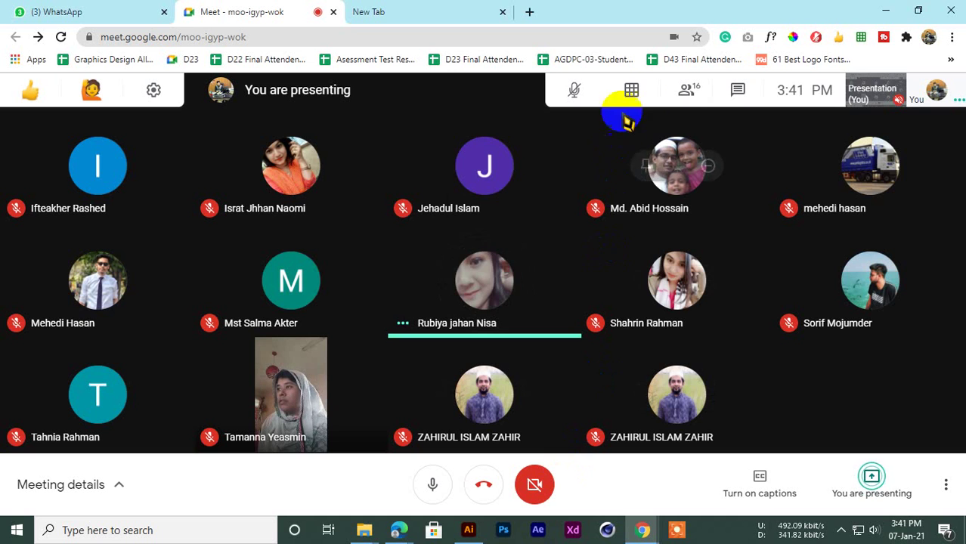
Step: Admit the person asking to join the Meet call and stay on the call page
{"action": "mouse_move", "coordinate": [635, 93]}
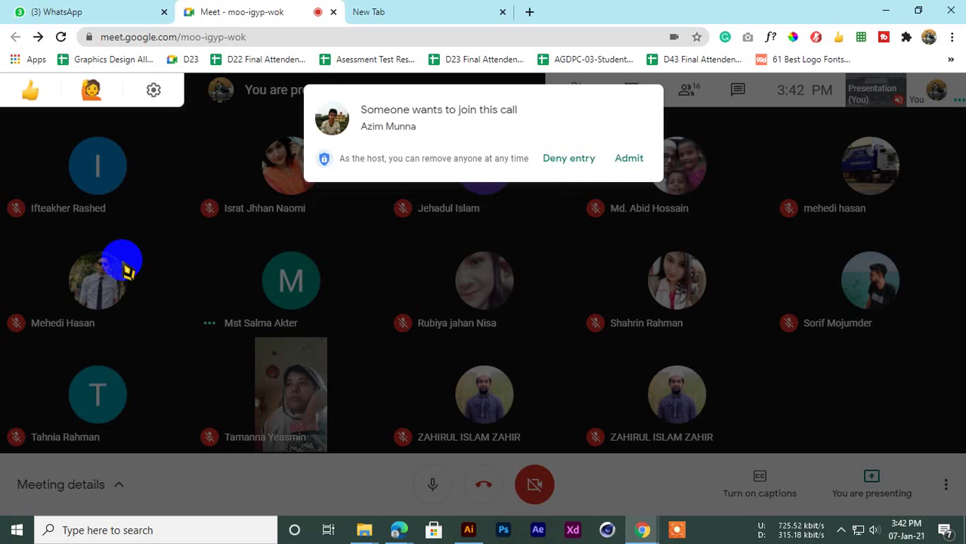
{"action": "left_click", "coordinate": [627, 160]}
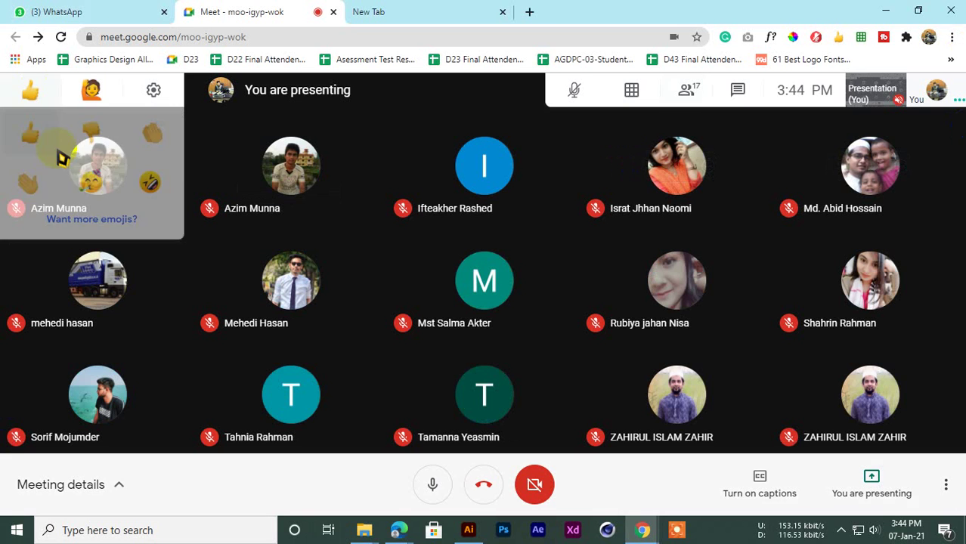
{"action": "left_click", "coordinate": [376, 10]}
{"action": "left_click", "coordinate": [278, 11]}
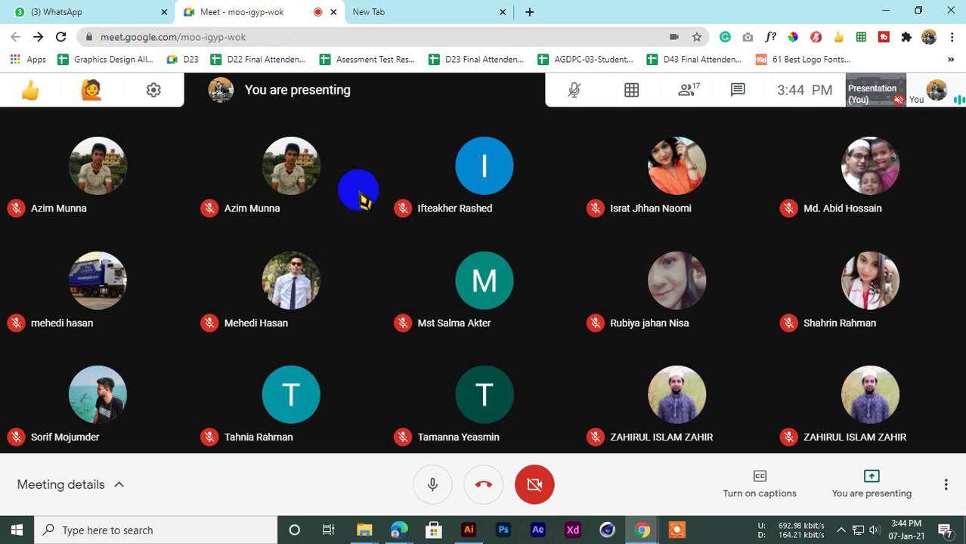
Step: Clear the address prefilled in the empty browser tab and load fiverr.com there
{"action": "left_click", "coordinate": [422, 9]}
{"action": "left_click", "coordinate": [243, 34]}
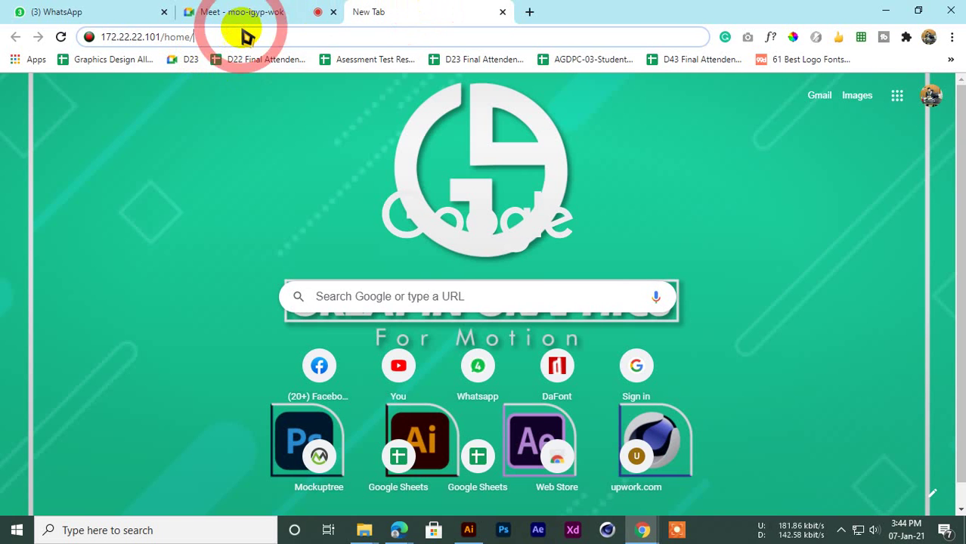
{"action": "key", "text": "BackSpace"}
{"action": "key", "text": "BackSpace"}
{"action": "key", "text": "BackSpace"}
{"action": "key", "text": "BackSpace"}
{"action": "key", "text": "BackSpace"}
{"action": "key", "text": "BackSpace"}
{"action": "key", "text": "BackSpace"}
{"action": "key", "text": "BackSpace"}
{"action": "key", "text": "BackSpace"}
{"action": "key", "text": "BackSpace"}
{"action": "key", "text": "BackSpace"}
{"action": "key", "text": "BackSpace"}
{"action": "key", "text": "BackSpace"}
{"action": "key", "text": "BackSpace"}
{"action": "key", "text": "BackSpace"}
{"action": "key", "text": "BackSpace"}
{"action": "key", "text": "BackSpace"}
{"action": "key", "text": "BackSpace"}
{"action": "key", "text": "BackSpace"}
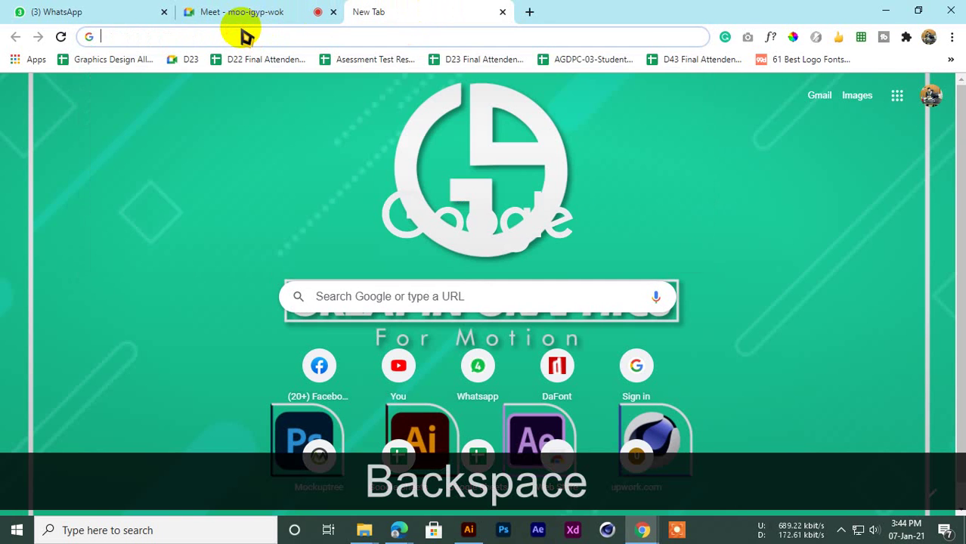
{"action": "type", "text": "fiverr.com"}
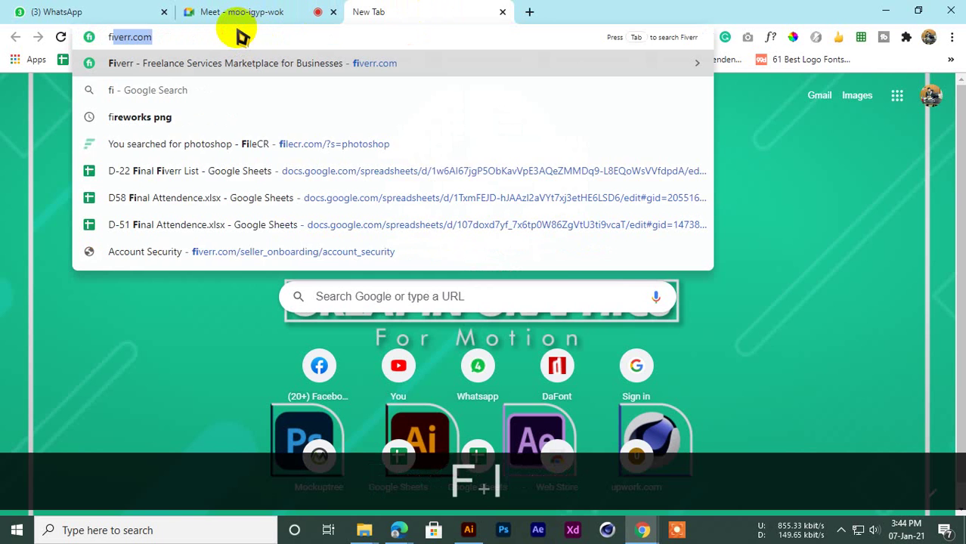
{"action": "key", "text": "Return"}
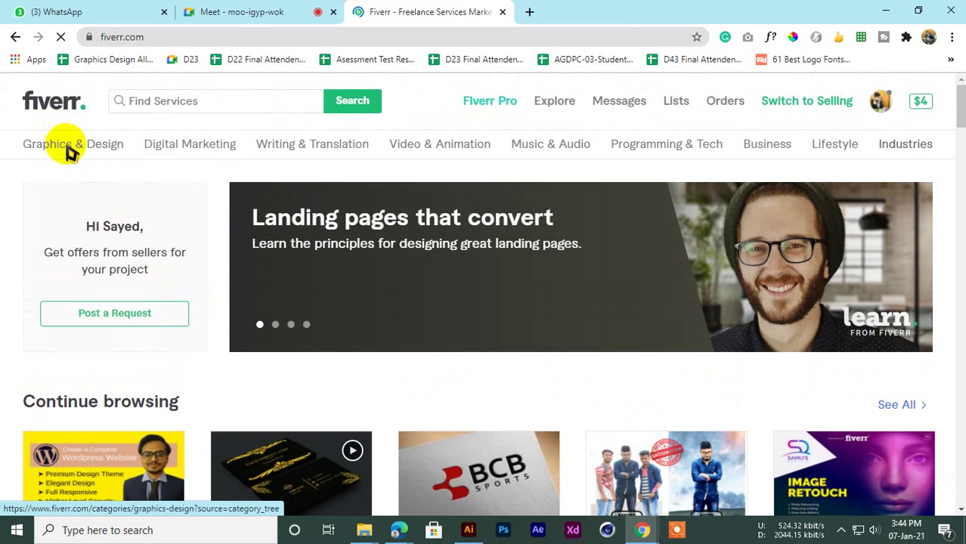
Step: Open Fiverr's Logo Design category under Graphics & Design in its own tab and close the Fiverr home page tab
{"action": "mouse_move", "coordinate": [71, 145]}
{"action": "middle_click", "coordinate": [71, 215]}
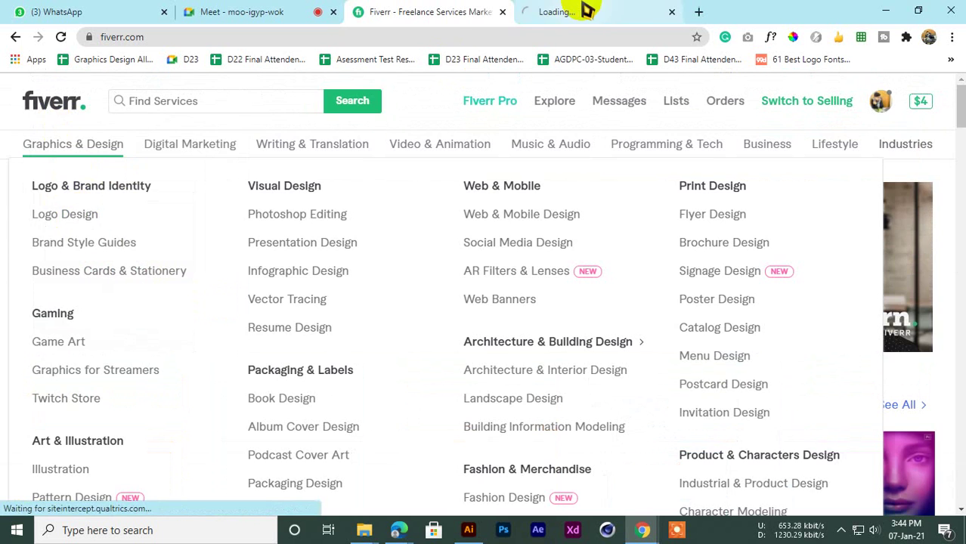
{"action": "left_click", "coordinate": [587, 12]}
{"action": "middle_click", "coordinate": [401, 8]}
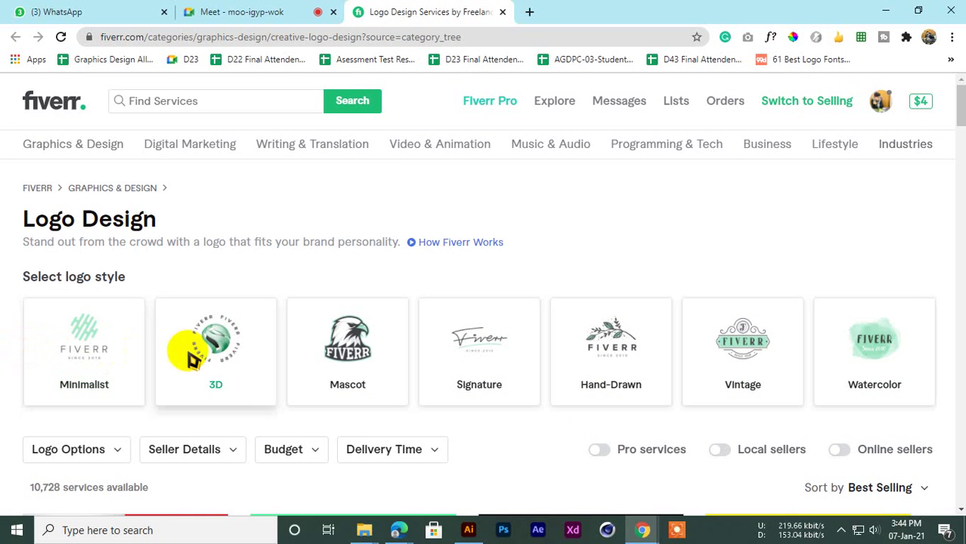
Step: Search Google for "minimalist logo design" in a new tab, open another blank tab and return to the search
{"action": "left_click", "coordinate": [531, 13]}
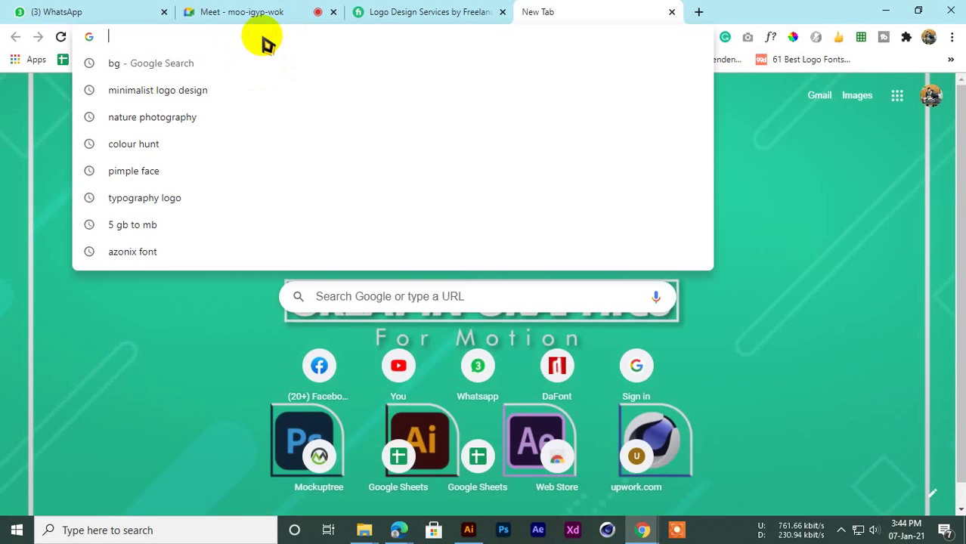
{"action": "type", "text": "min"}
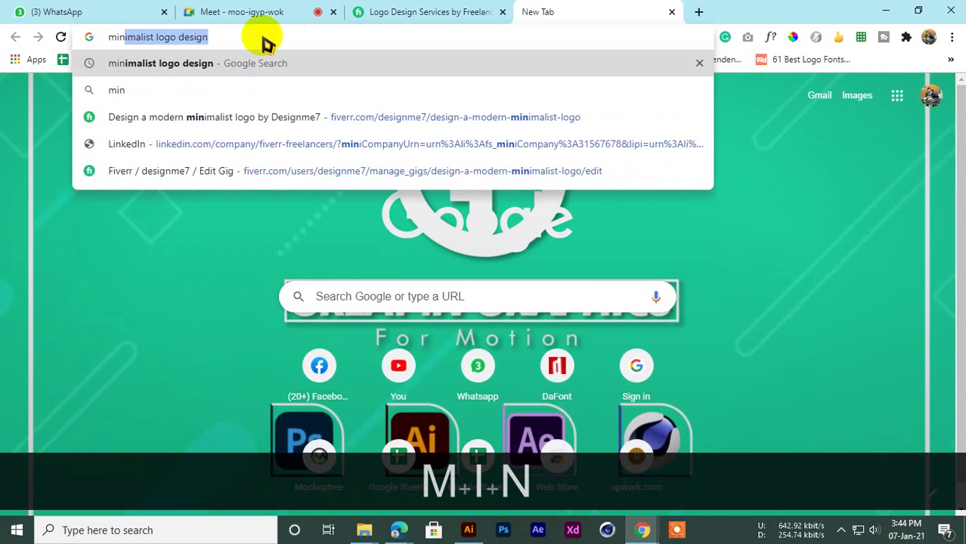
{"action": "key", "text": "Return"}
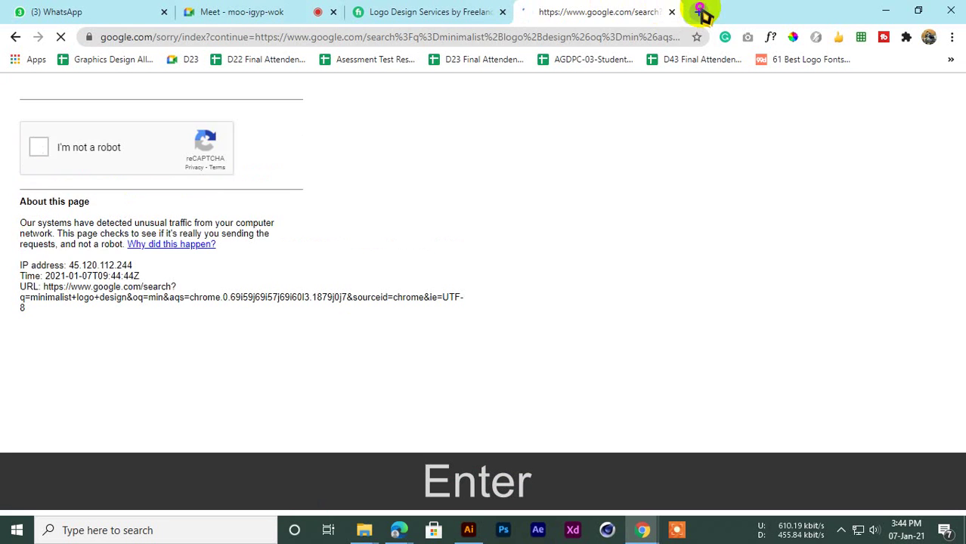
{"action": "left_click", "coordinate": [701, 12]}
{"action": "left_click", "coordinate": [517, 11]}
Step: Complete the reCAPTCHA check by selecting every image with crosswalks and verifying the selection
{"action": "left_click", "coordinate": [39, 147]}
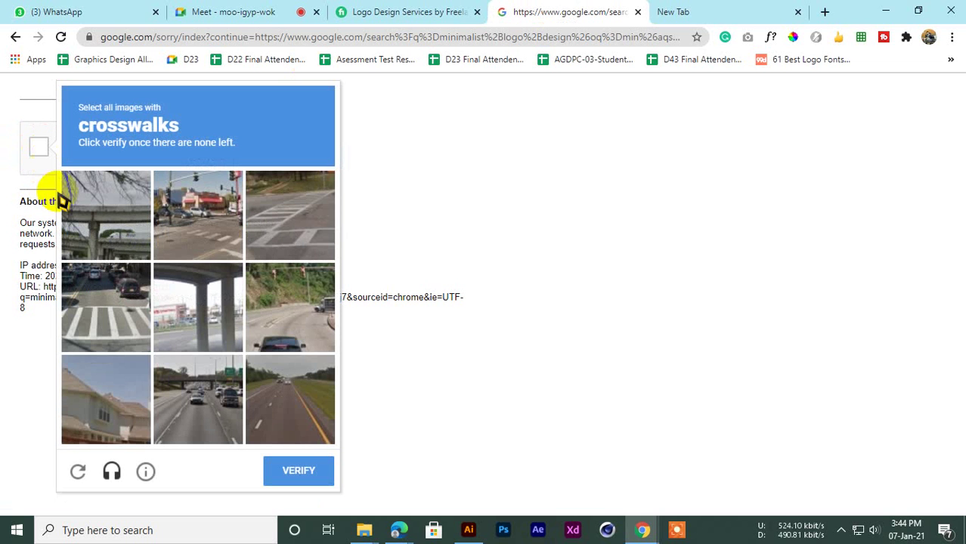
{"action": "left_click", "coordinate": [45, 147]}
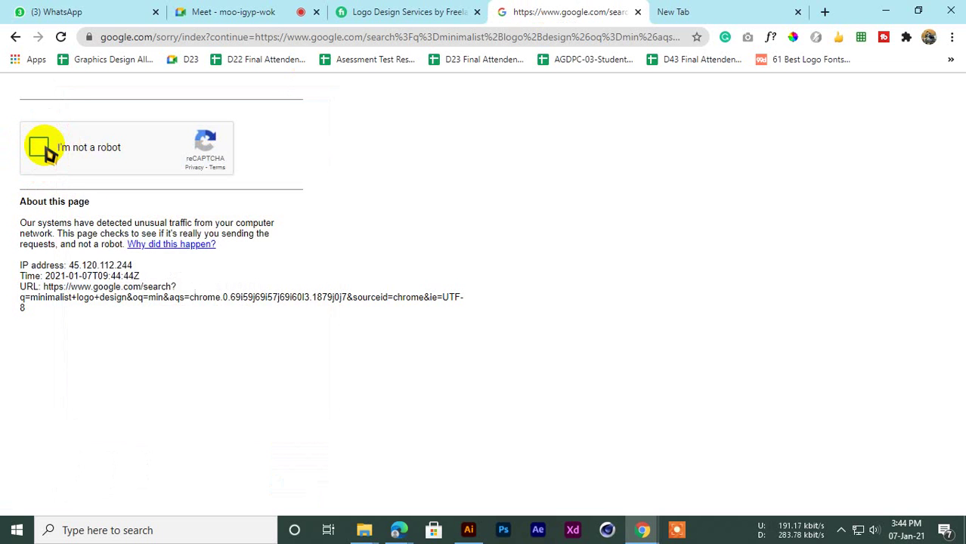
{"action": "left_click", "coordinate": [42, 148]}
{"action": "left_click", "coordinate": [40, 147]}
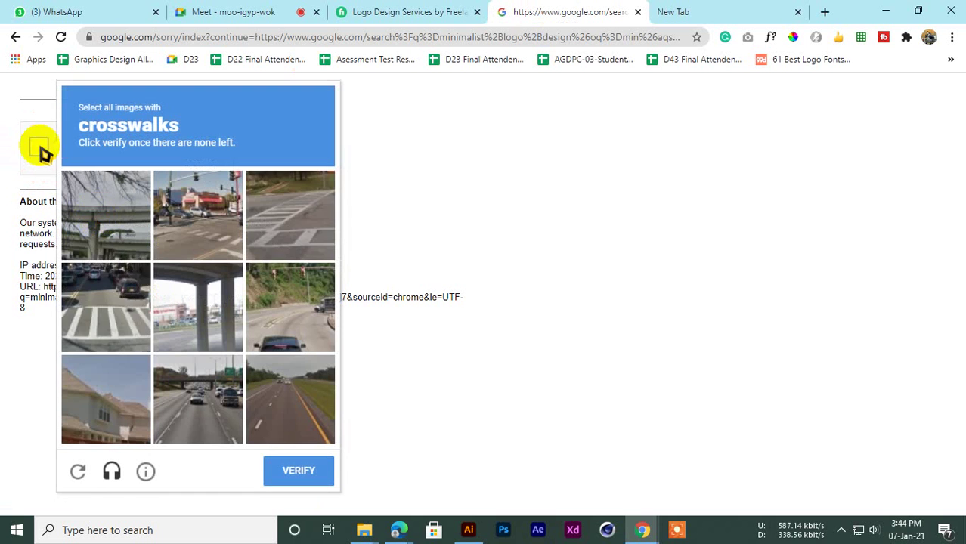
{"action": "left_click", "coordinate": [112, 310]}
{"action": "left_click", "coordinate": [315, 218]}
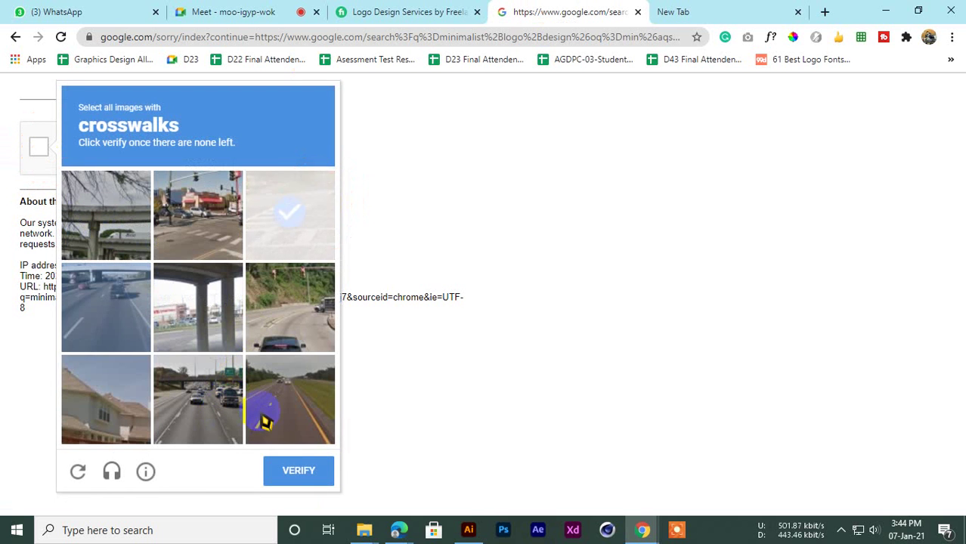
{"action": "left_click", "coordinate": [302, 479]}
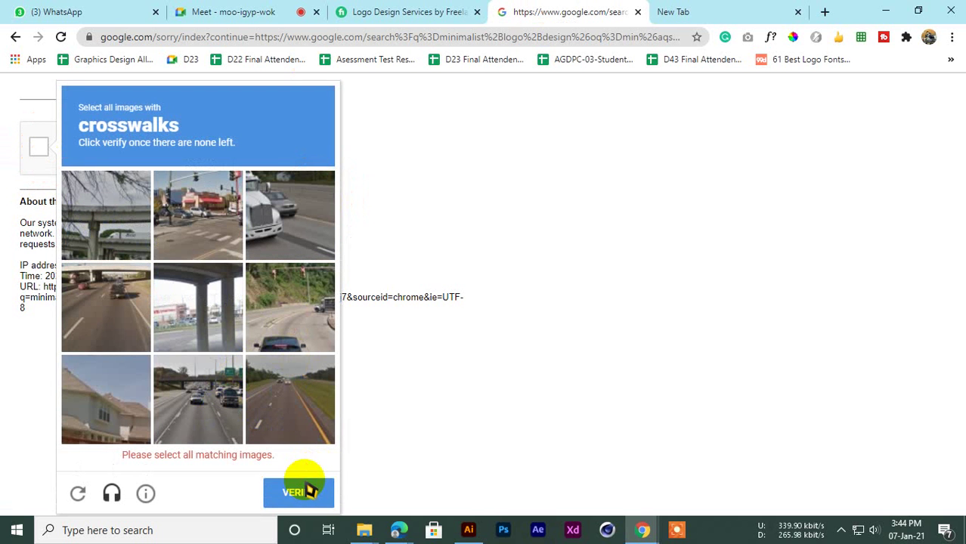
{"action": "left_click", "coordinate": [165, 218]}
{"action": "left_click", "coordinate": [302, 489]}
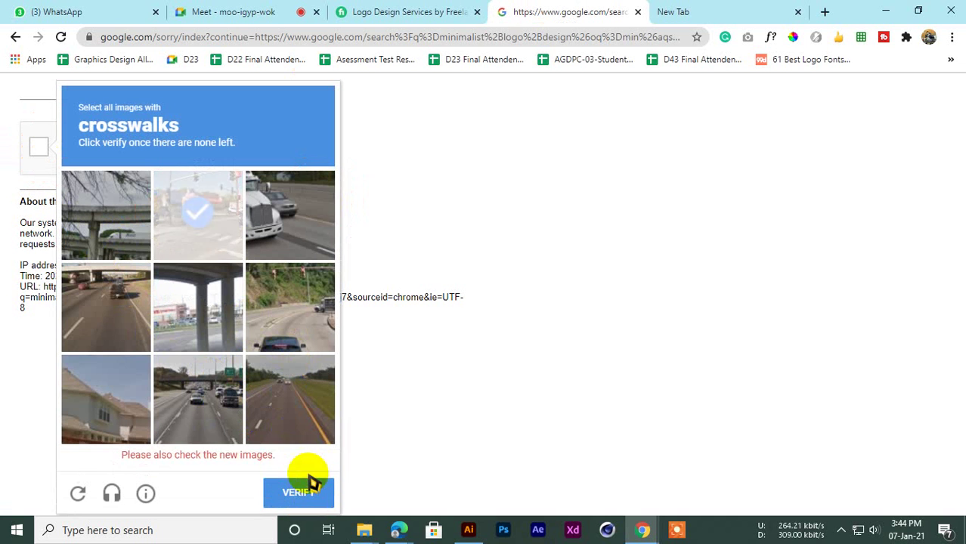
{"action": "left_click", "coordinate": [183, 240]}
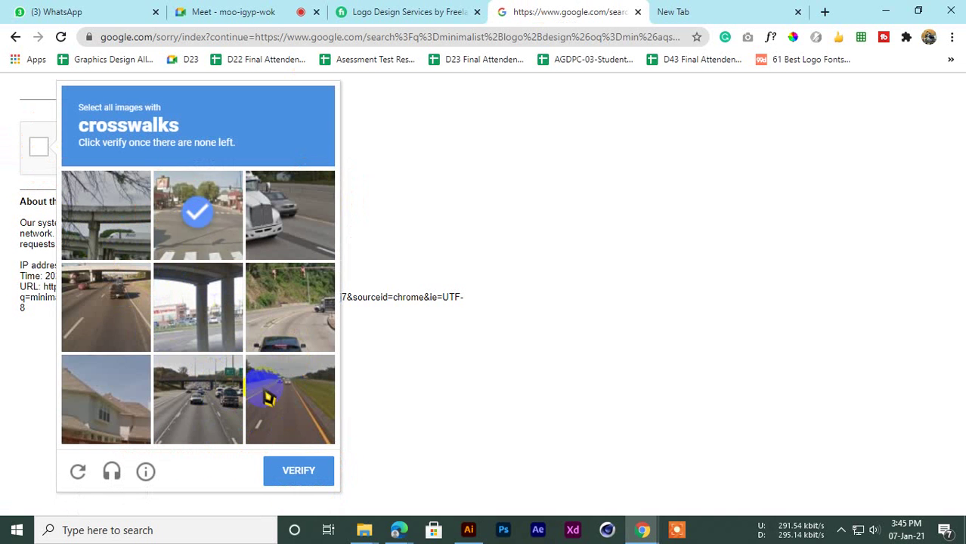
{"action": "left_click", "coordinate": [303, 471]}
{"action": "left_click", "coordinate": [306, 476]}
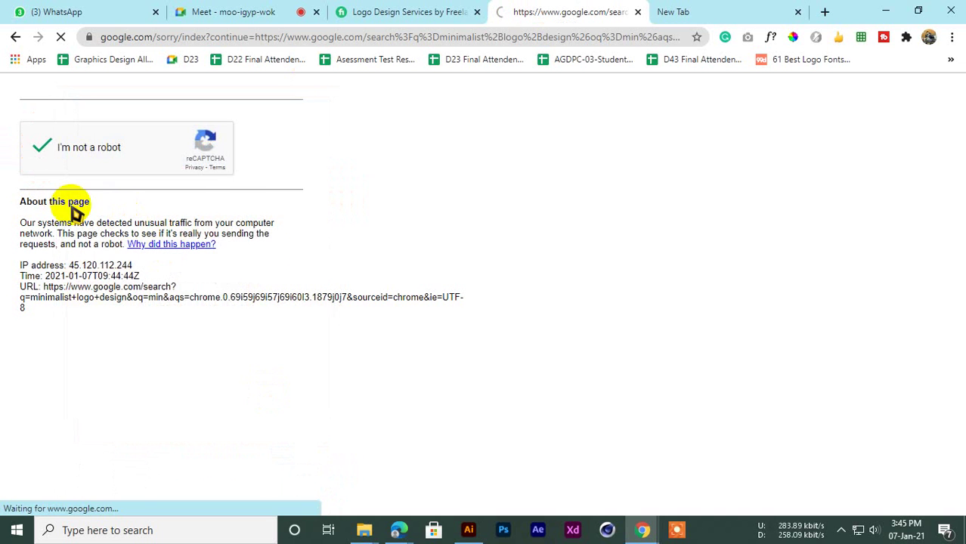
Step: Show the image results for the "minimalist logo design" search
{"action": "scroll", "coordinate": [172, 155], "scroll_direction": "down", "scroll_amount": 2}
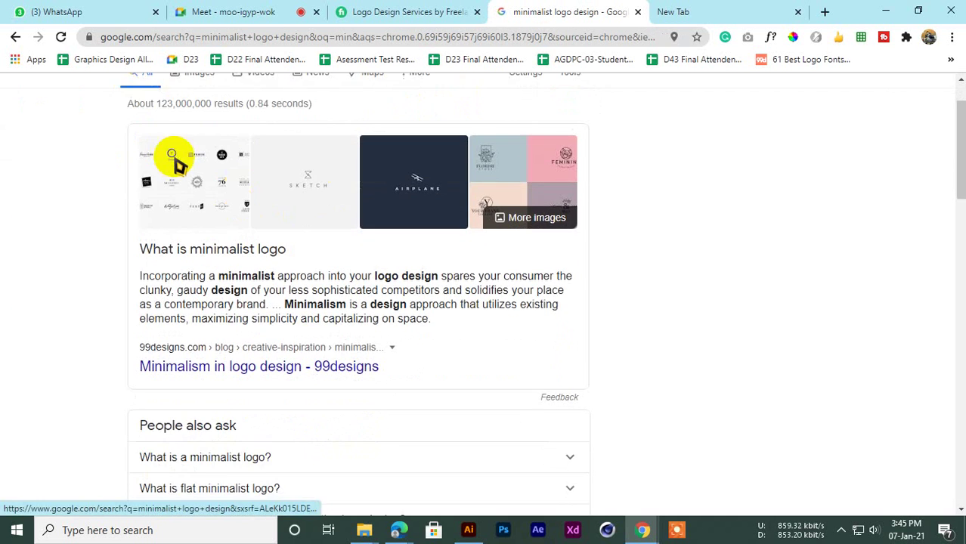
{"action": "scroll", "coordinate": [177, 151], "scroll_direction": "up", "scroll_amount": 2}
{"action": "left_click", "coordinate": [194, 151]}
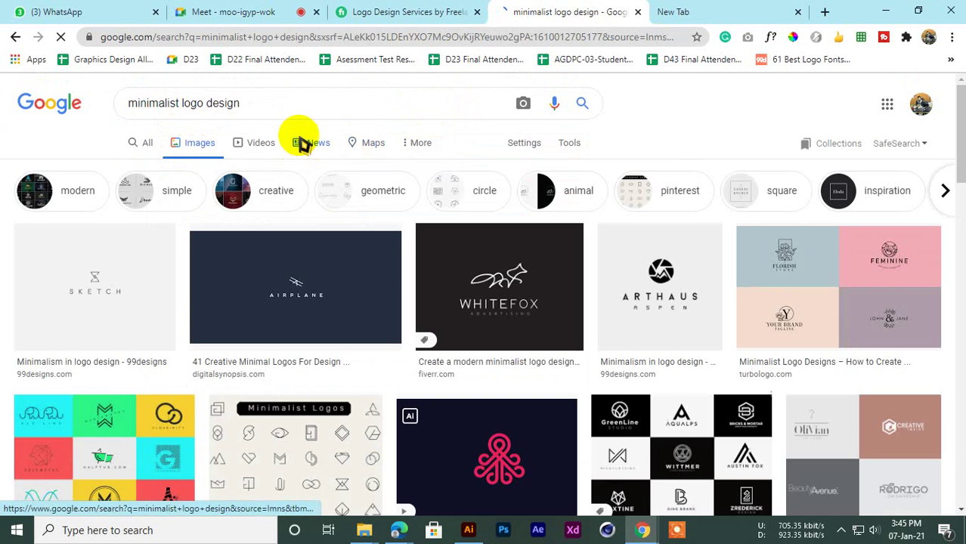
Step: Check the Meet call and the Fiverr page, and search Google for "3d logo design" in the blank tab
{"action": "key", "text": "ctrl+Tab"}
{"action": "left_click", "coordinate": [250, 11]}
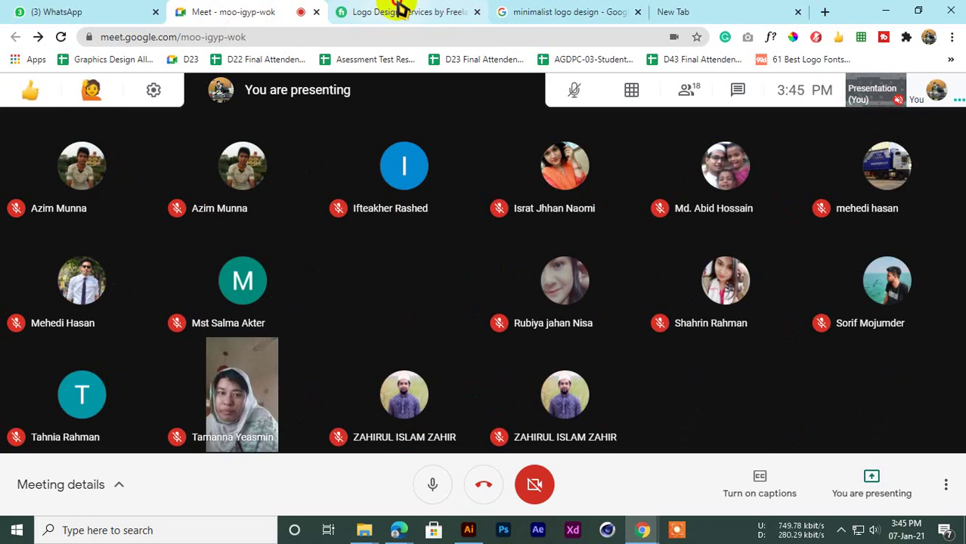
{"action": "left_click", "coordinate": [400, 12]}
{"action": "left_click", "coordinate": [686, 11]}
{"action": "left_click", "coordinate": [236, 36]}
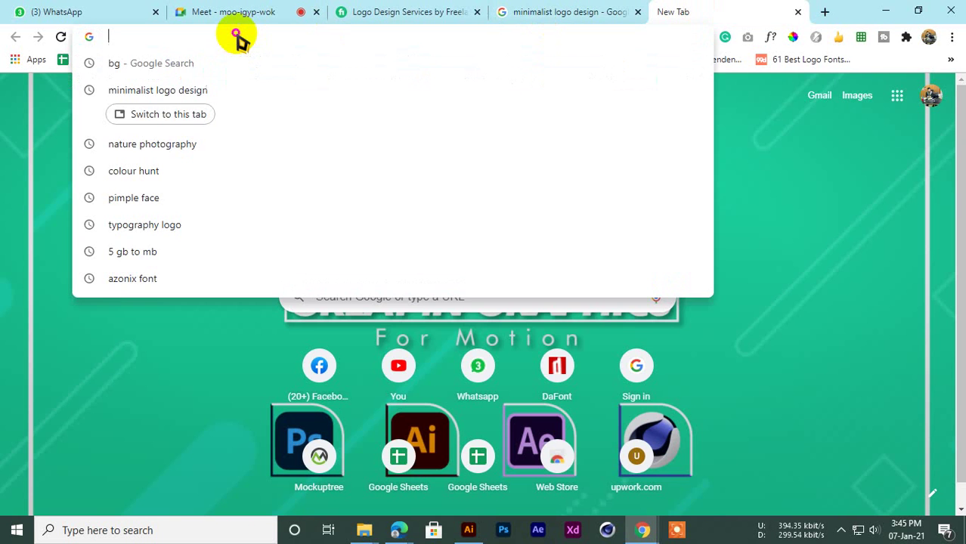
{"action": "type", "text": "3"}
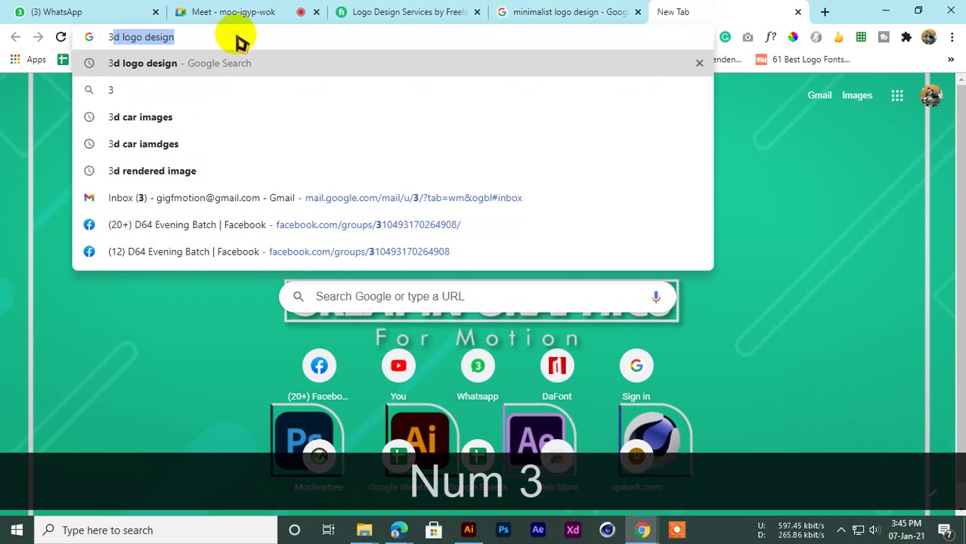
{"action": "left_click", "coordinate": [170, 66]}
Step: Search Google for "vintage logo" in a new tab
{"action": "left_click", "coordinate": [822, 12]}
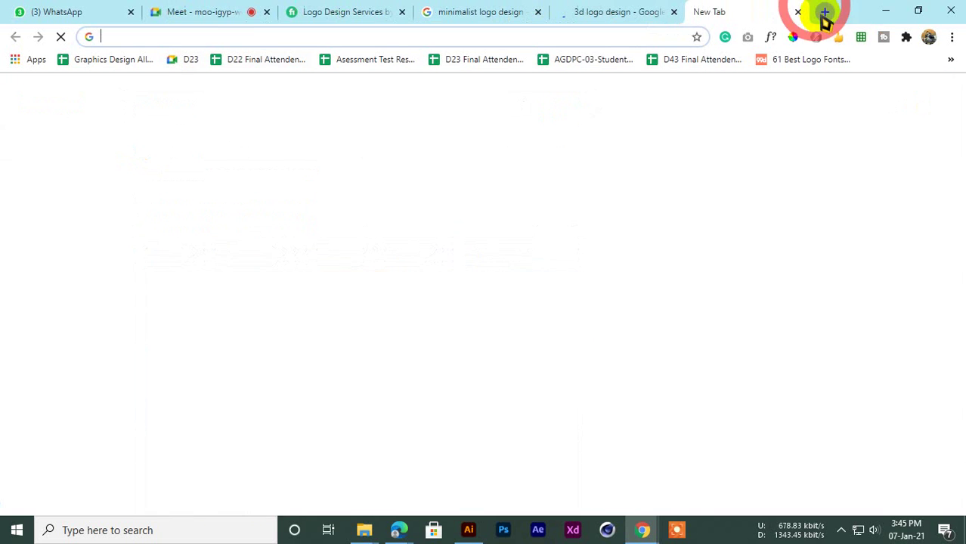
{"action": "left_click", "coordinate": [223, 36]}
{"action": "type", "text": "vintage logo"}
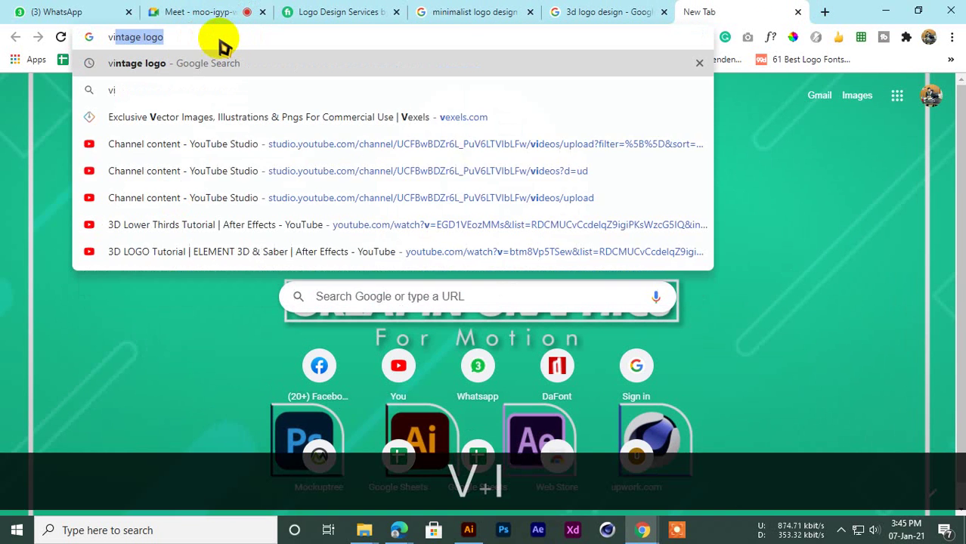
{"action": "key", "text": "Return"}
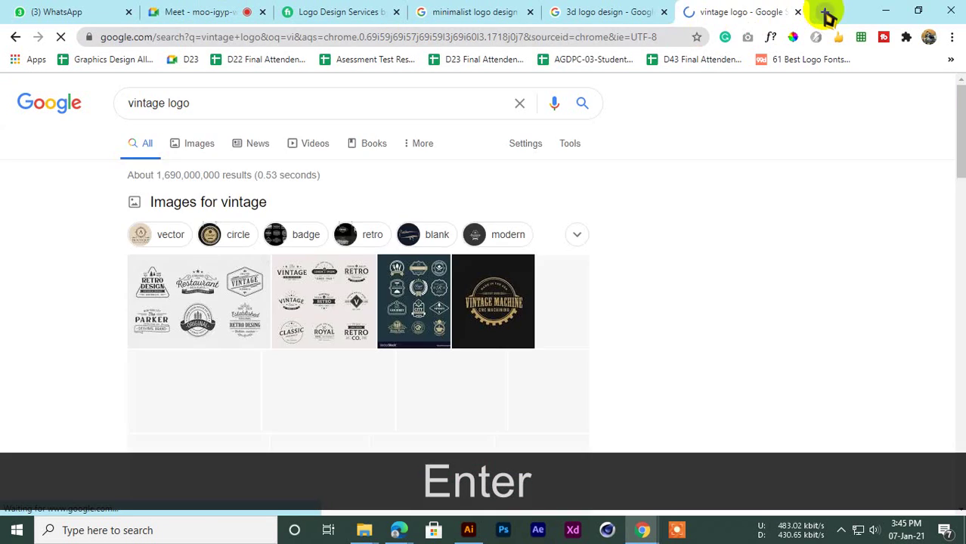
Step: Search Google for "mascot logo" in a new tab
{"action": "left_click", "coordinate": [822, 13]}
{"action": "left_click", "coordinate": [186, 41]}
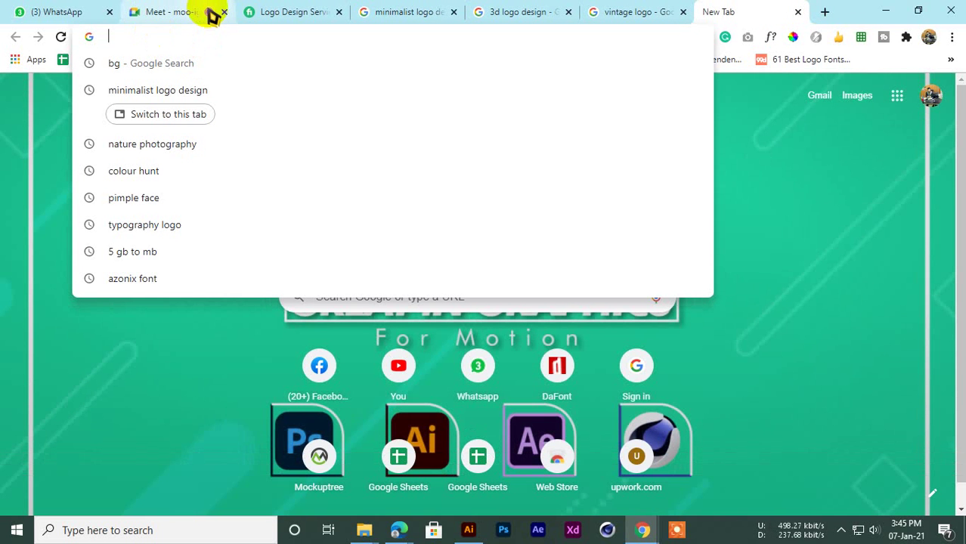
{"action": "type", "text": "mas"}
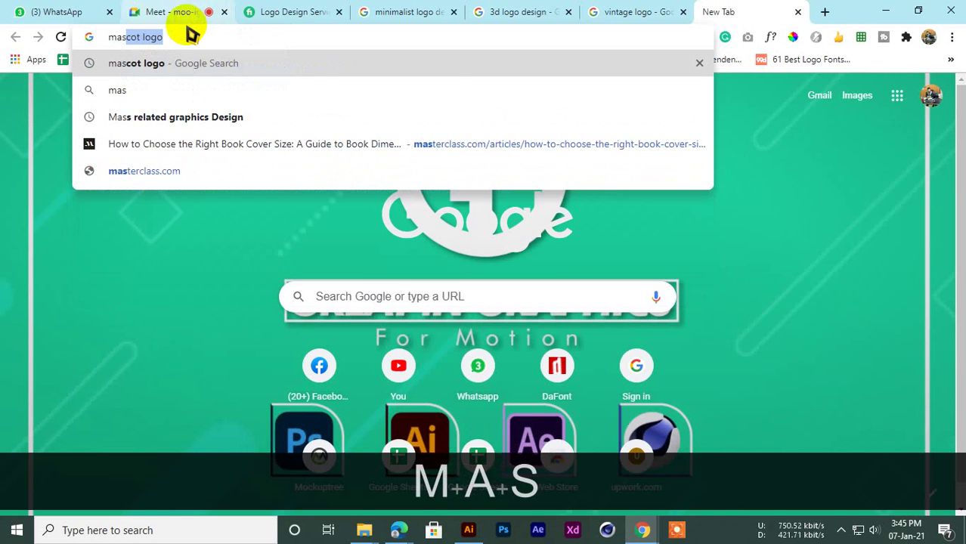
{"action": "key", "text": "Return"}
Step: Check the logo styles on the Fiverr Logo Design page and search Google for "signature logo" in a new tab
{"action": "left_click", "coordinate": [823, 12]}
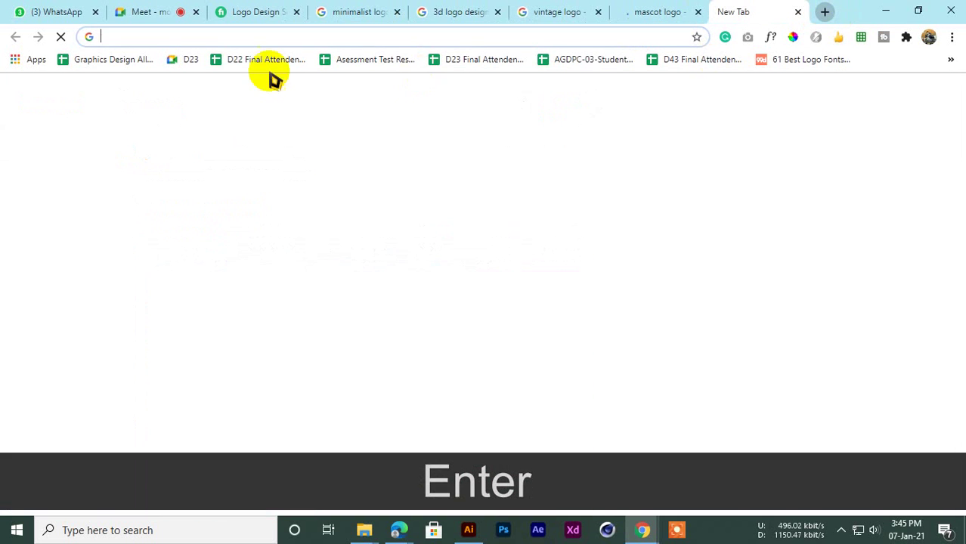
{"action": "left_click", "coordinate": [149, 37]}
{"action": "left_click", "coordinate": [256, 11]}
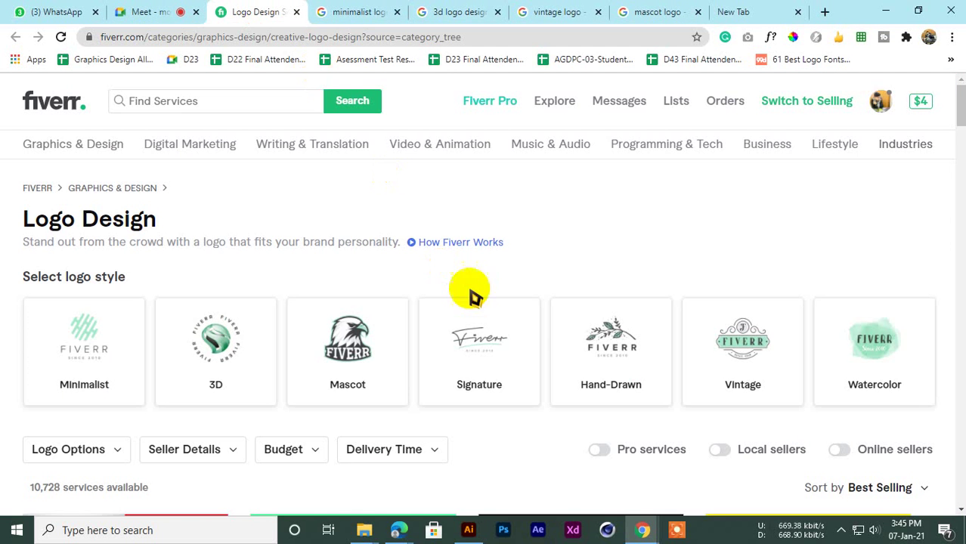
{"action": "left_click", "coordinate": [782, 11]}
{"action": "left_click", "coordinate": [113, 36]}
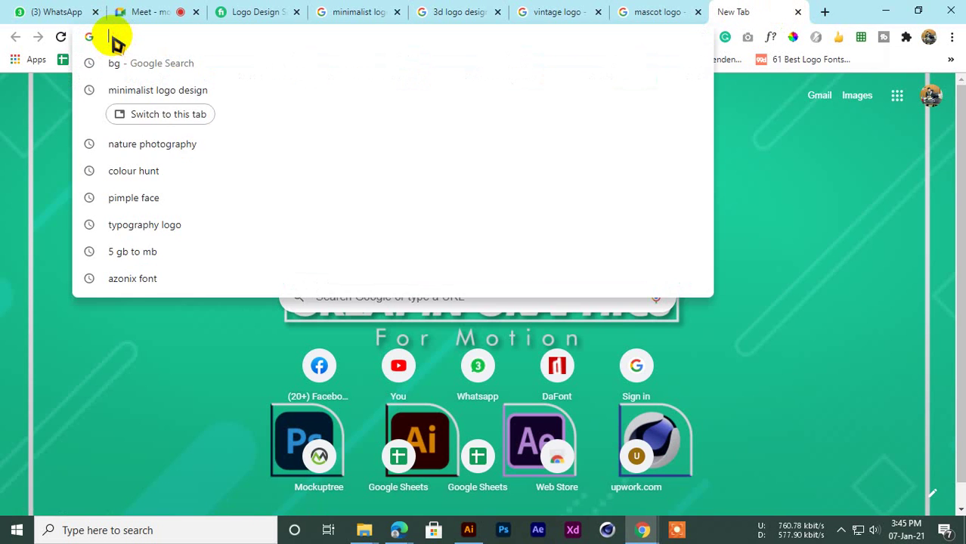
{"action": "type", "text": "signature logo"}
{"action": "key", "text": "Return"}
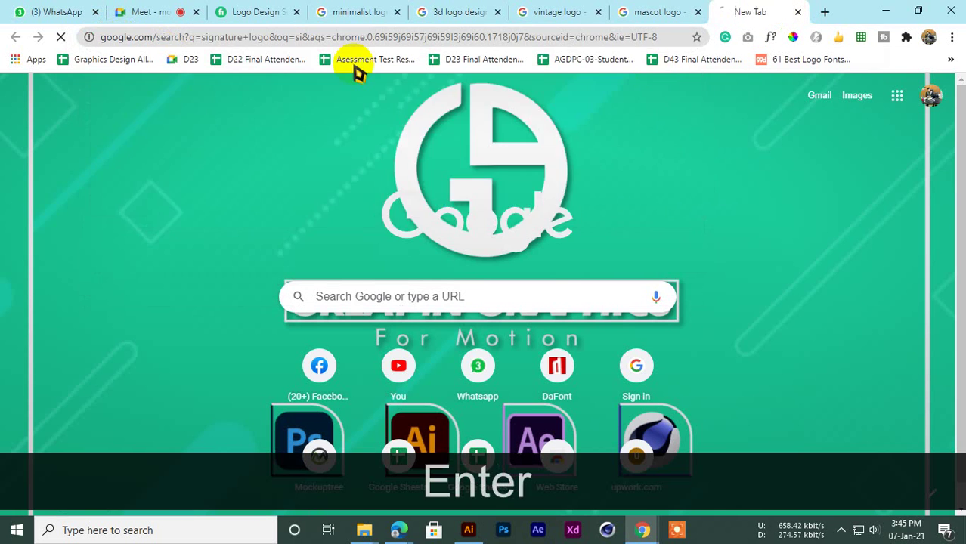
Step: Search Google for "watercolor logo" in a new tab
{"action": "left_click", "coordinate": [826, 12]}
{"action": "type", "text": "wat"}
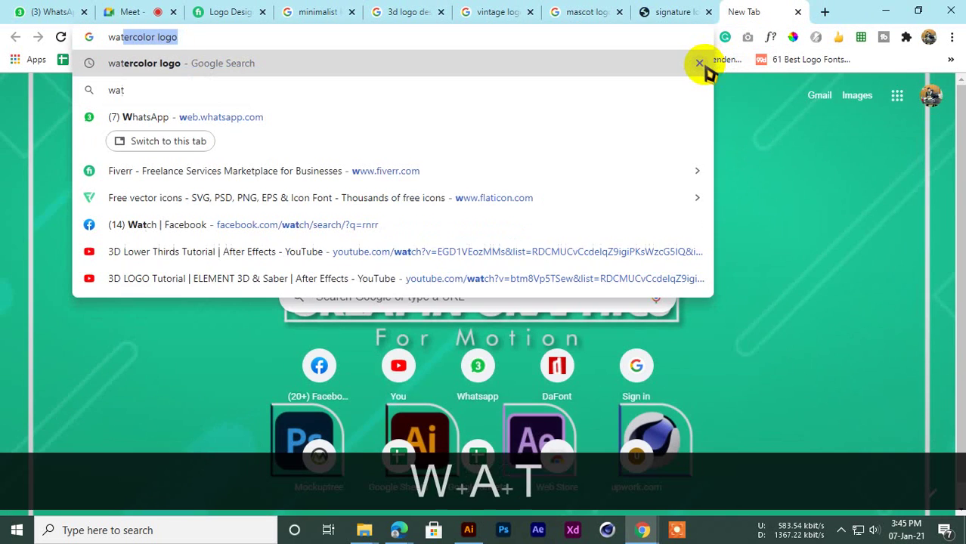
{"action": "key", "text": "Return"}
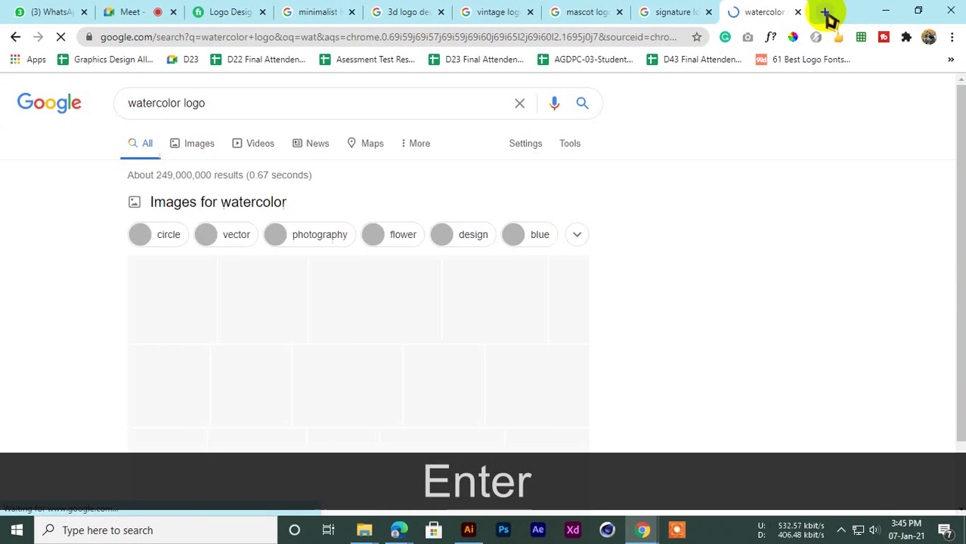
Step: Search Google for "hand drawn logo" in a new tab
{"action": "left_click", "coordinate": [825, 12]}
{"action": "type", "text": "has"}
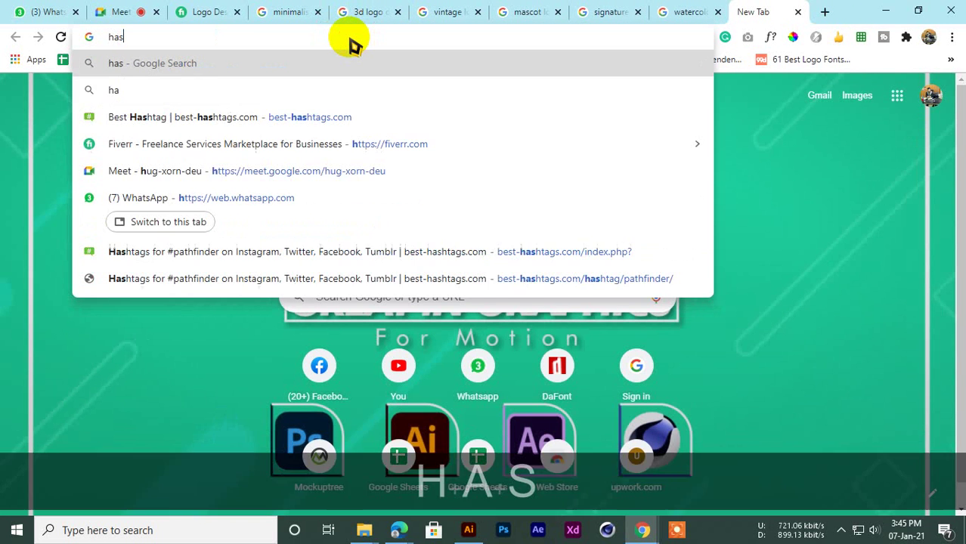
{"action": "key", "text": "BackSpace"}
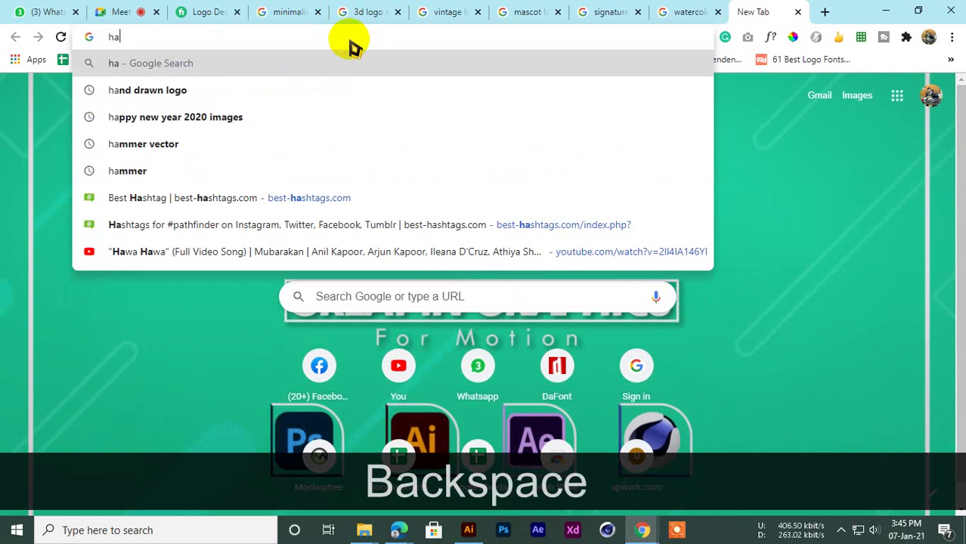
{"action": "left_click", "coordinate": [185, 90]}
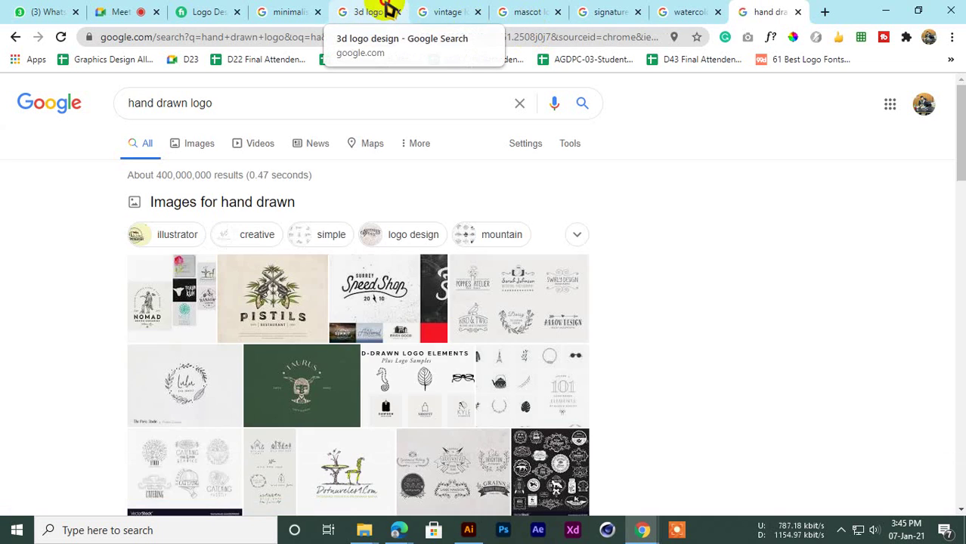
Step: Look through the opened Google search pages for each logo style
{"action": "left_click", "coordinate": [366, 12]}
{"action": "left_click", "coordinate": [446, 12]}
{"action": "left_click", "coordinate": [527, 12]}
{"action": "left_click", "coordinate": [604, 12]}
{"action": "left_click", "coordinate": [686, 12]}
{"action": "left_click", "coordinate": [767, 12]}
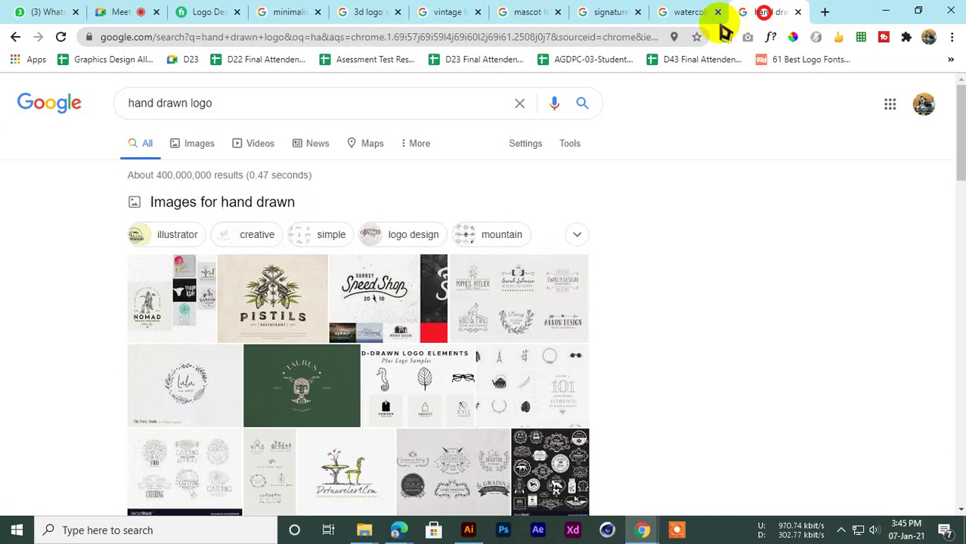
{"action": "left_click", "coordinate": [359, 12]}
Step: Browse the minimalist logo design image results and preview Fiverr's black-and-white grid of nine logos with its related images
{"action": "left_click", "coordinate": [291, 13]}
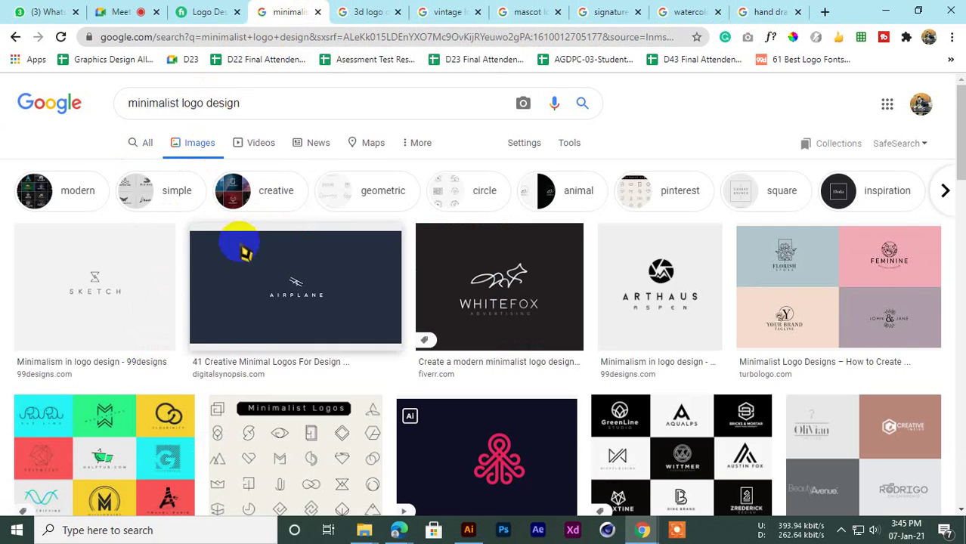
{"action": "scroll", "coordinate": [161, 310], "scroll_direction": "down", "scroll_amount": 3}
{"action": "scroll", "coordinate": [134, 287], "scroll_direction": "up", "scroll_amount": 3}
{"action": "scroll", "coordinate": [744, 383], "scroll_direction": "down", "scroll_amount": 2}
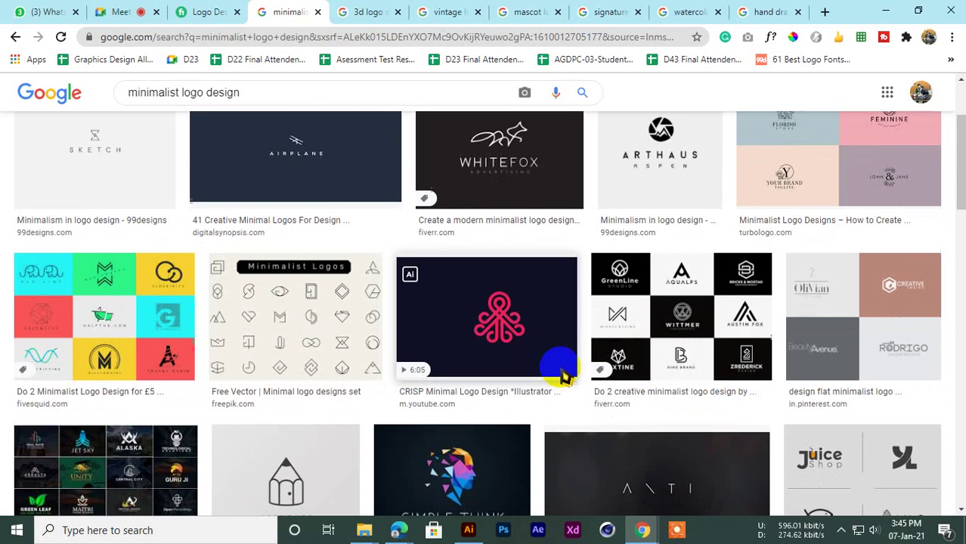
{"action": "left_click", "coordinate": [729, 344]}
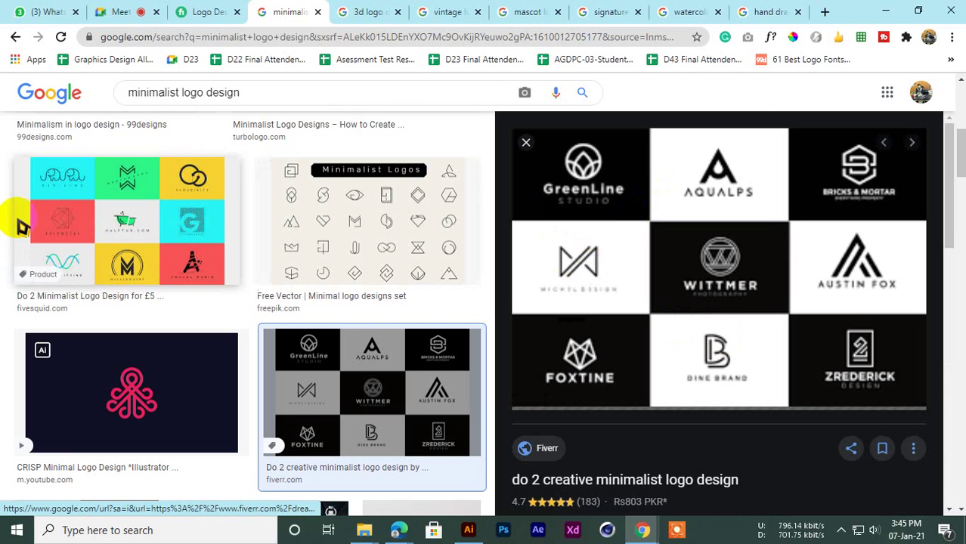
{"action": "scroll", "coordinate": [604, 343], "scroll_direction": "down", "scroll_amount": 1}
{"action": "scroll", "coordinate": [555, 349], "scroll_direction": "up", "scroll_amount": 1}
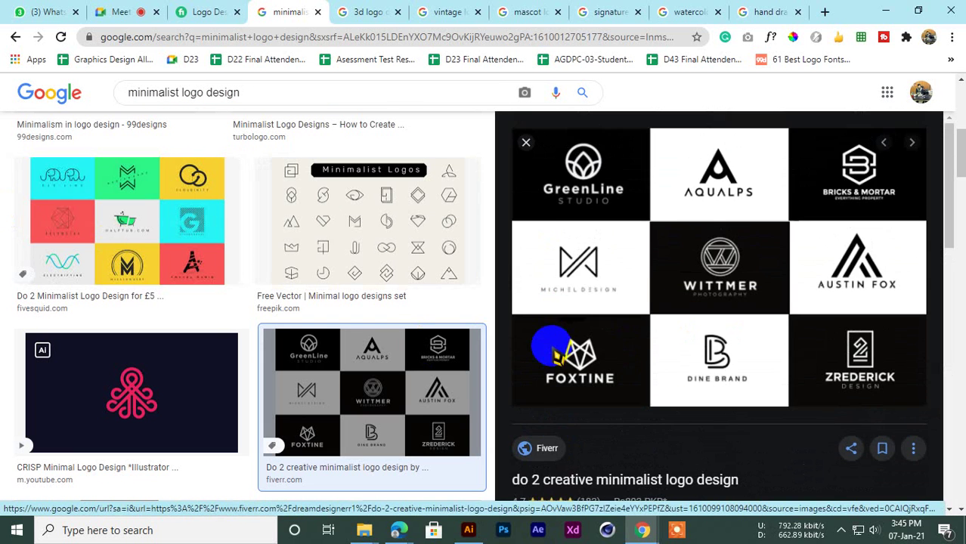
{"action": "scroll", "coordinate": [550, 344], "scroll_direction": "down", "scroll_amount": 5}
{"action": "scroll", "coordinate": [200, 298], "scroll_direction": "down", "scroll_amount": 4}
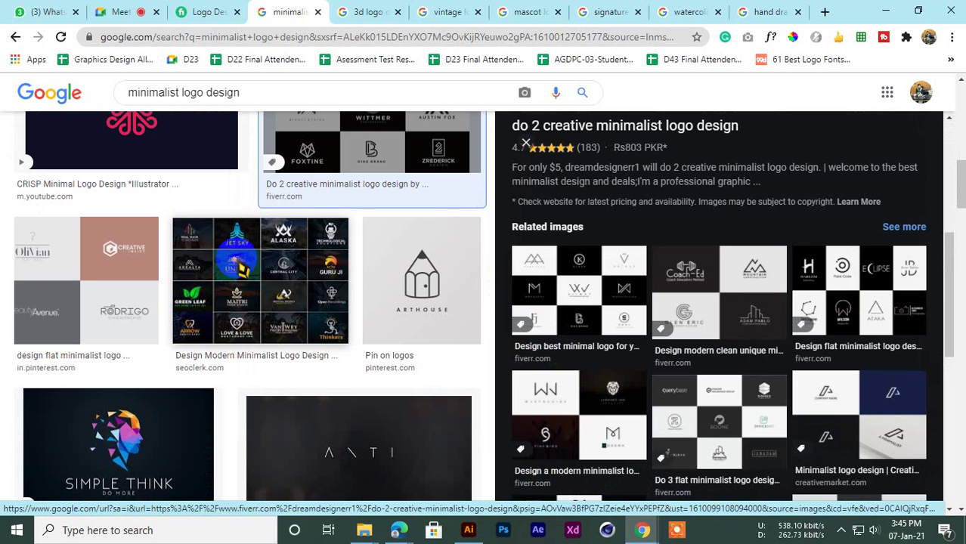
Step: Preview the SEOClerks modern minimalist logo grid, then its related Fiverr image of nine green and blue business logos
{"action": "left_click", "coordinate": [237, 264]}
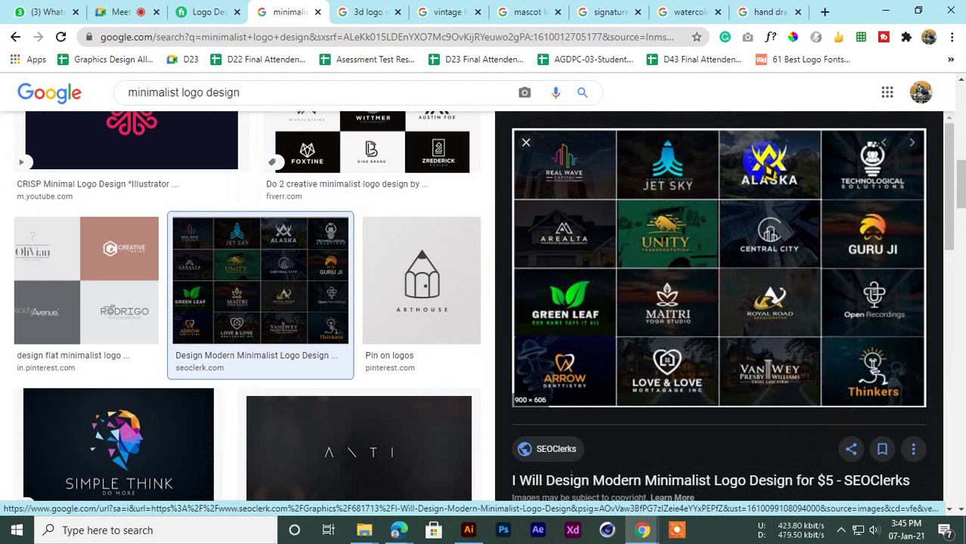
{"action": "scroll", "coordinate": [567, 226], "scroll_direction": "down", "scroll_amount": 5}
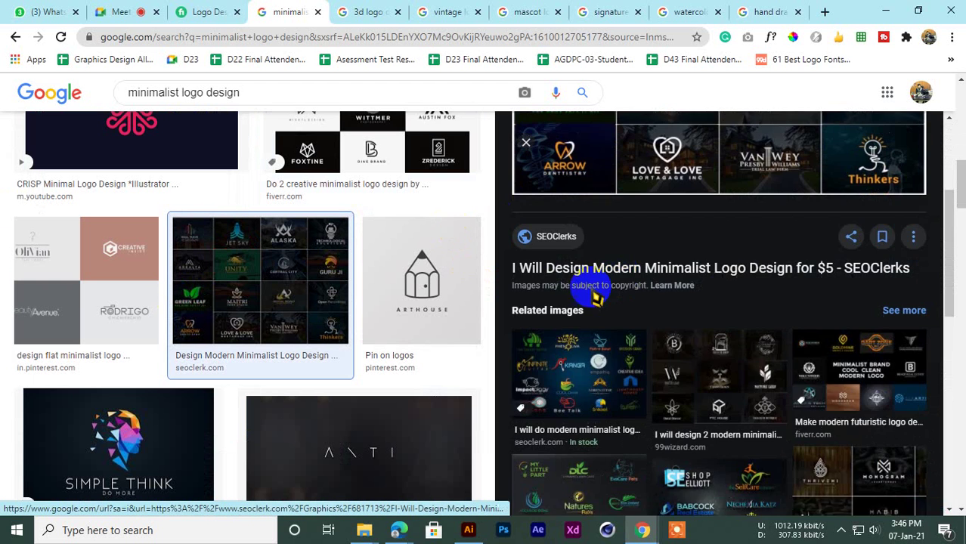
{"action": "scroll", "coordinate": [576, 324], "scroll_direction": "up", "scroll_amount": 1}
{"action": "left_click", "coordinate": [579, 349]}
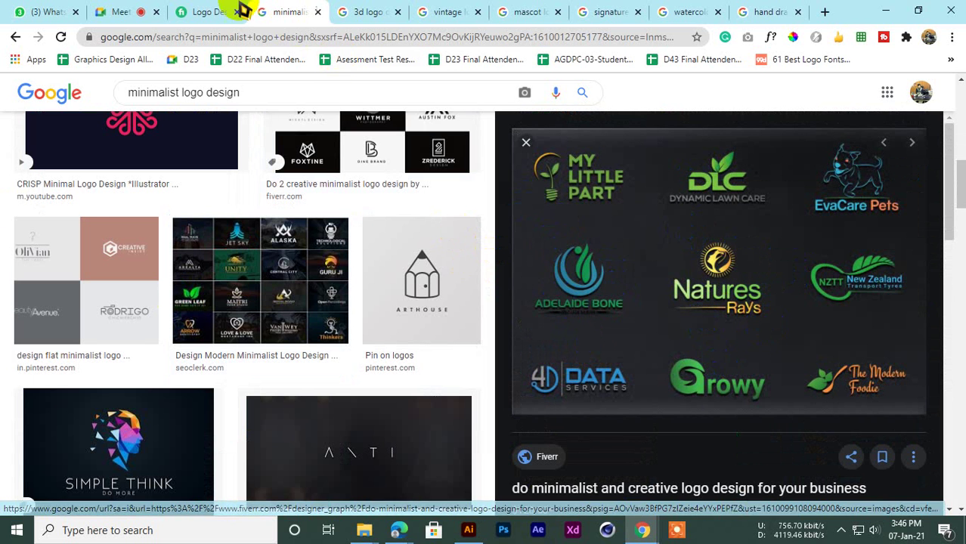
Step: Check the Meet call's participants, then return to browsing the minimalist logo design images
{"action": "left_click", "coordinate": [208, 11]}
{"action": "left_click", "coordinate": [125, 11]}
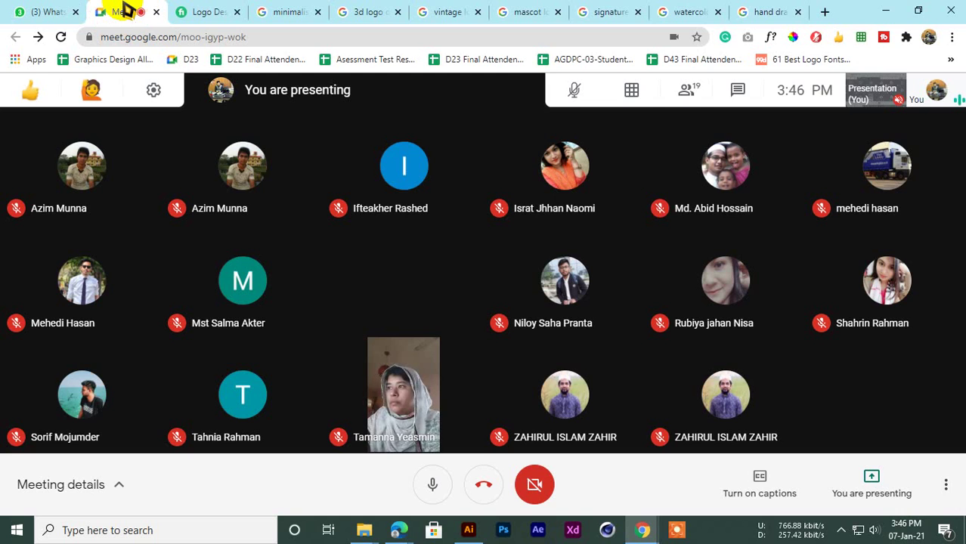
{"action": "left_click", "coordinate": [287, 11]}
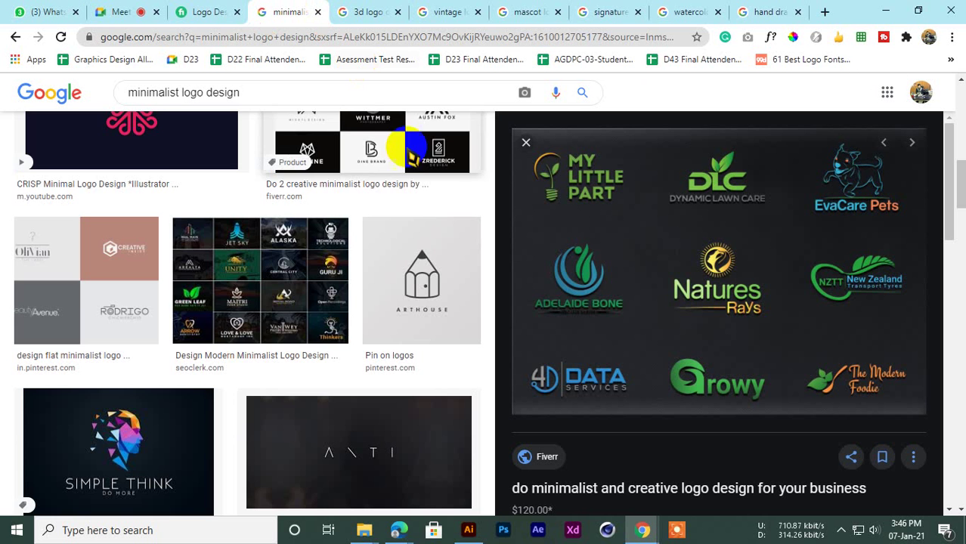
{"action": "scroll", "coordinate": [259, 308], "scroll_direction": "down", "scroll_amount": 5}
{"action": "scroll", "coordinate": [202, 317], "scroll_direction": "up", "scroll_amount": 1}
{"action": "scroll", "coordinate": [203, 317], "scroll_direction": "up", "scroll_amount": 2}
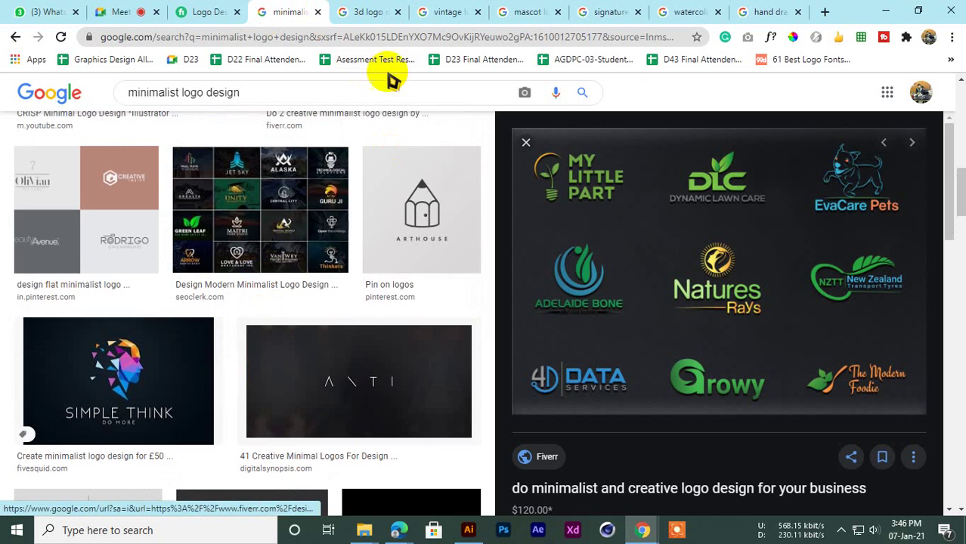
Step: Show the image results for "3d logo design" and preview the blue 3D logo from 99designs
{"action": "left_click", "coordinate": [367, 11]}
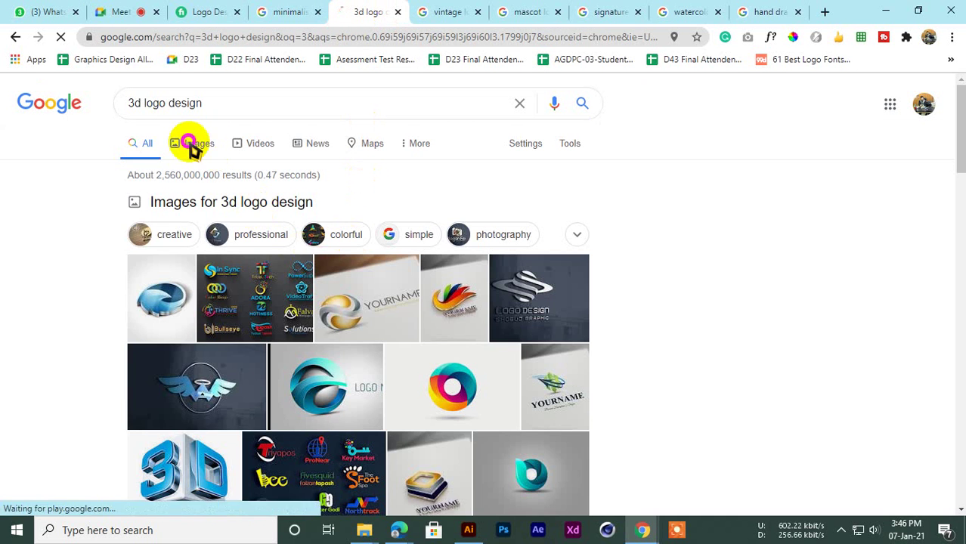
{"action": "scroll", "coordinate": [340, 227], "scroll_direction": "down", "scroll_amount": 3}
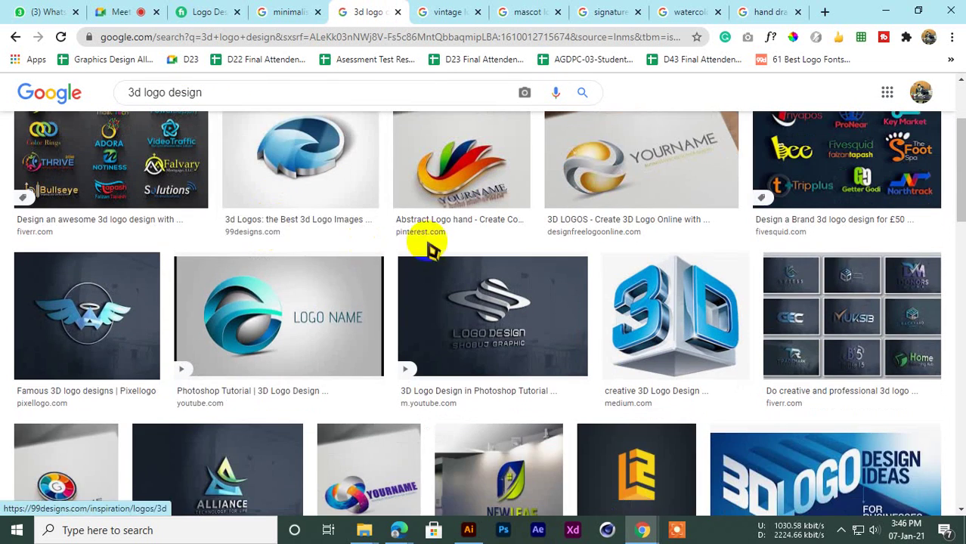
{"action": "scroll", "coordinate": [431, 249], "scroll_direction": "up", "scroll_amount": 1}
{"action": "left_click", "coordinate": [281, 216]}
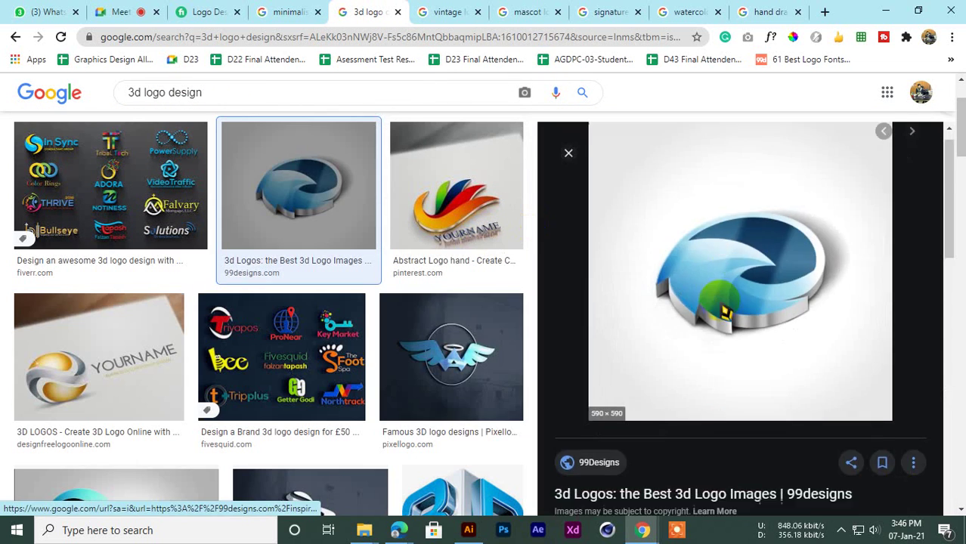
Step: Follow related images to preview further 3D logos, including Pinterest's circular wing logo and a Fiverr professional 3D logo
{"action": "scroll", "coordinate": [721, 310], "scroll_direction": "down", "scroll_amount": 5}
{"action": "left_click", "coordinate": [675, 303]}
{"action": "scroll", "coordinate": [657, 340], "scroll_direction": "down", "scroll_amount": 5}
{"action": "left_click", "coordinate": [695, 351]}
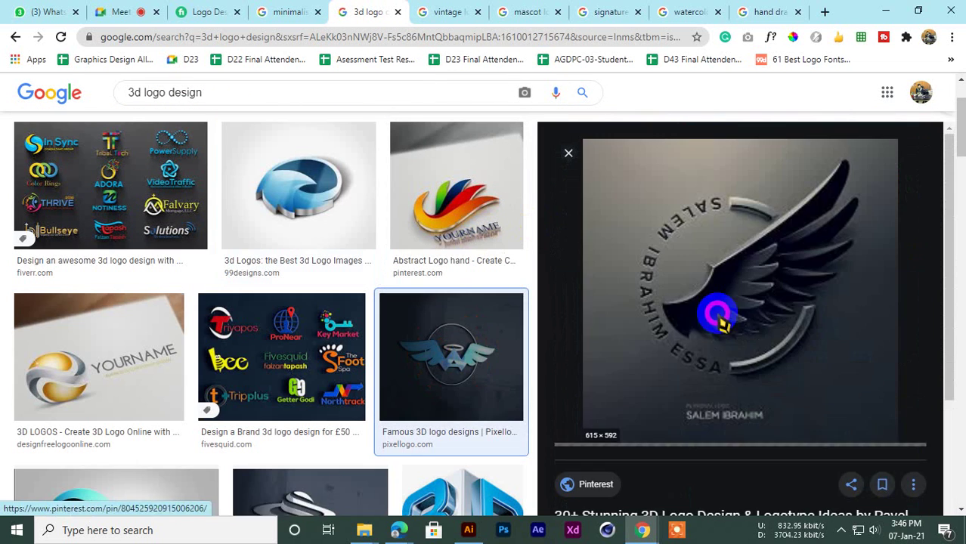
{"action": "scroll", "coordinate": [717, 318], "scroll_direction": "down", "scroll_amount": 5}
{"action": "left_click", "coordinate": [675, 390]}
{"action": "scroll", "coordinate": [672, 389], "scroll_direction": "down", "scroll_amount": 2}
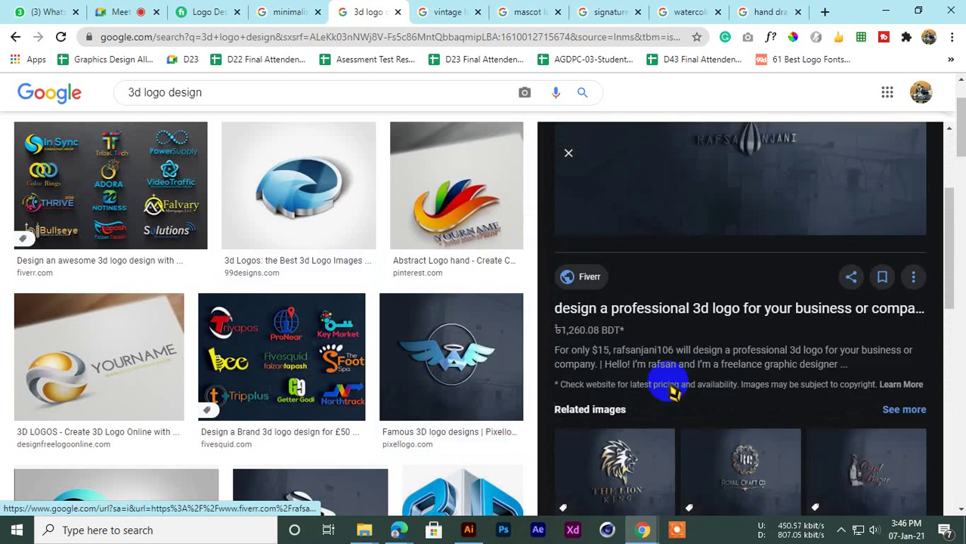
{"action": "scroll", "coordinate": [670, 383], "scroll_direction": "down", "scroll_amount": 4}
{"action": "scroll", "coordinate": [247, 338], "scroll_direction": "down", "scroll_amount": 4}
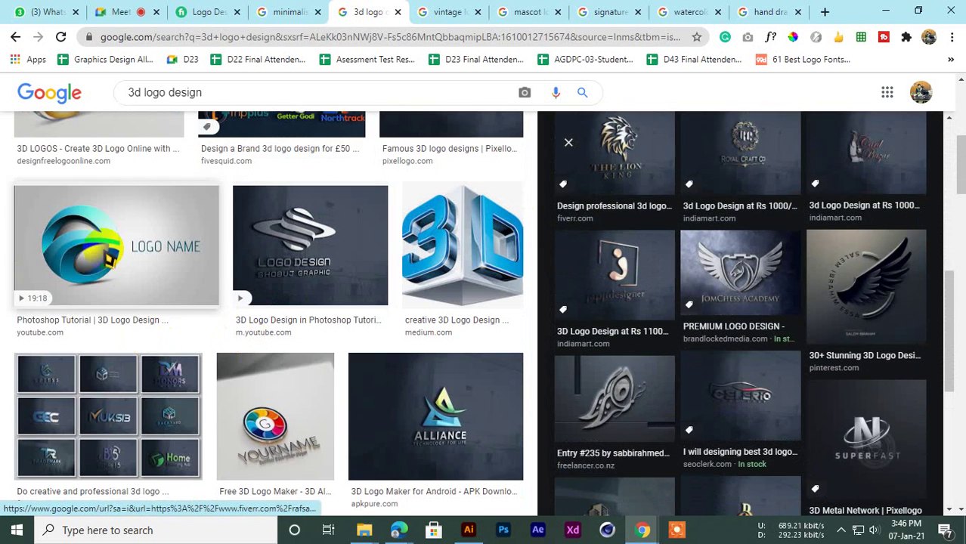
Step: Preview more 3D logo results, including the YouTube "3D Logo Design in Photoshop Tutorial" image, and examine its related images
{"action": "left_click", "coordinate": [113, 249]}
{"action": "left_click", "coordinate": [517, 258]}
{"action": "left_click", "coordinate": [340, 287]}
{"action": "scroll", "coordinate": [344, 356], "scroll_direction": "down", "scroll_amount": 5}
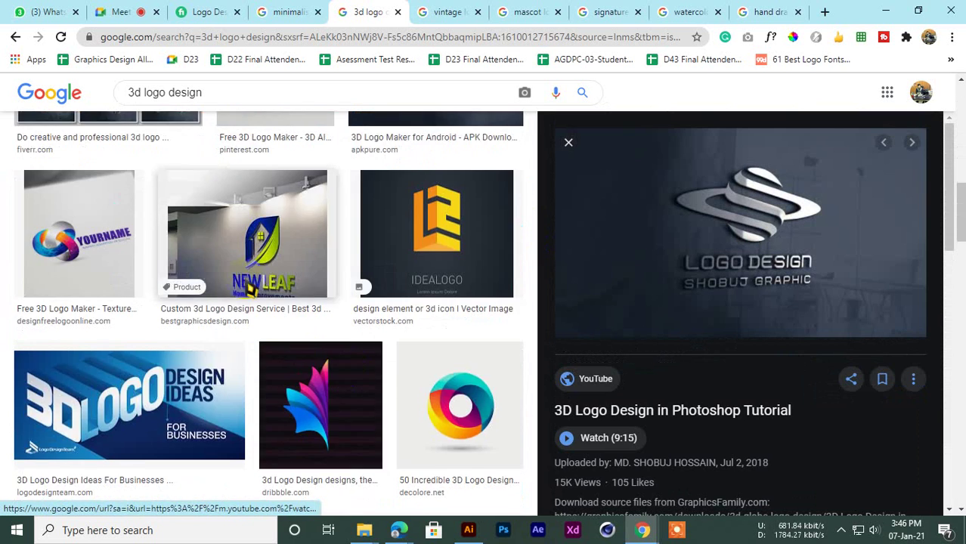
{"action": "scroll", "coordinate": [250, 287], "scroll_direction": "up", "scroll_amount": 5}
{"action": "scroll", "coordinate": [759, 276], "scroll_direction": "down", "scroll_amount": 3}
{"action": "scroll", "coordinate": [378, 423], "scroll_direction": "down", "scroll_amount": 5}
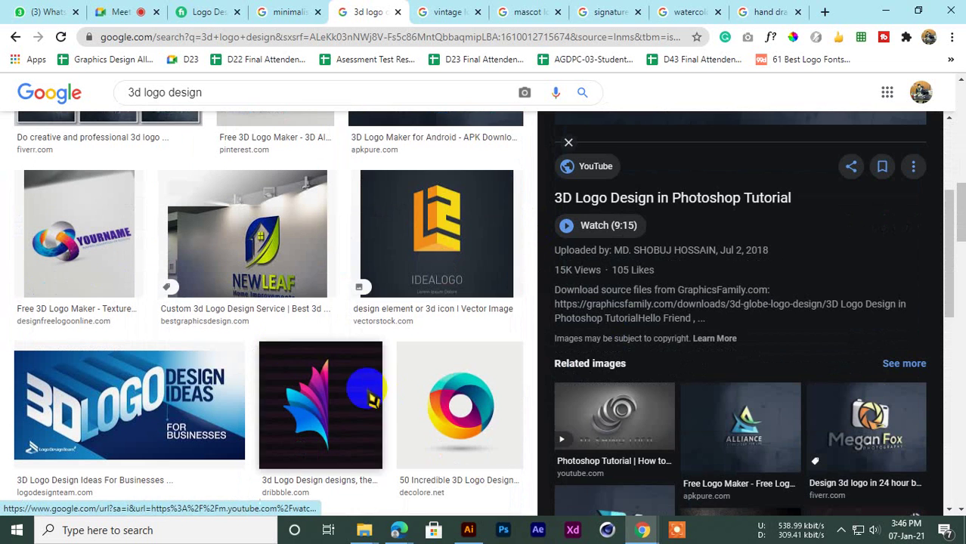
Step: Preview VectorStock's yellow L2 3D logo and the futuristic Y-shaped 3D logo with its related images
{"action": "left_click", "coordinate": [418, 213]}
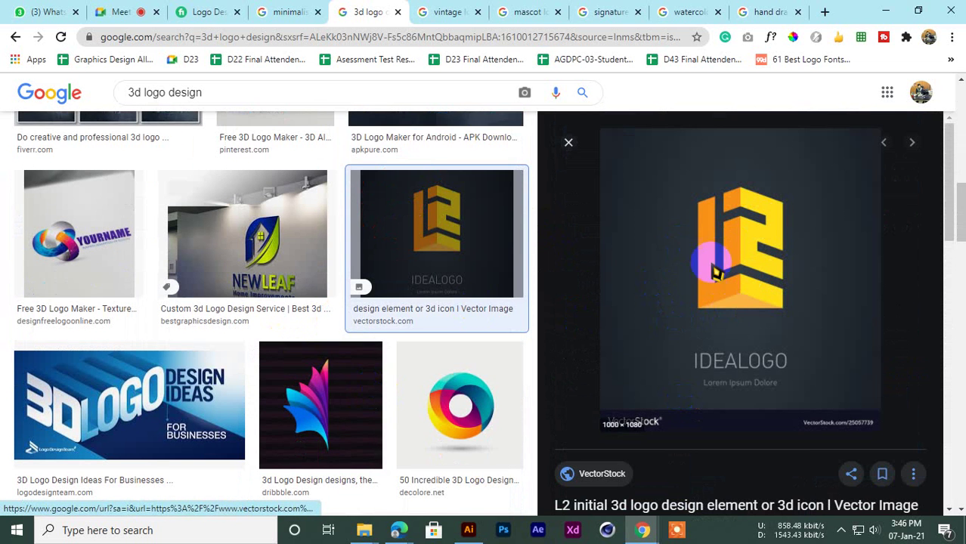
{"action": "scroll", "coordinate": [174, 329], "scroll_direction": "down", "scroll_amount": 5}
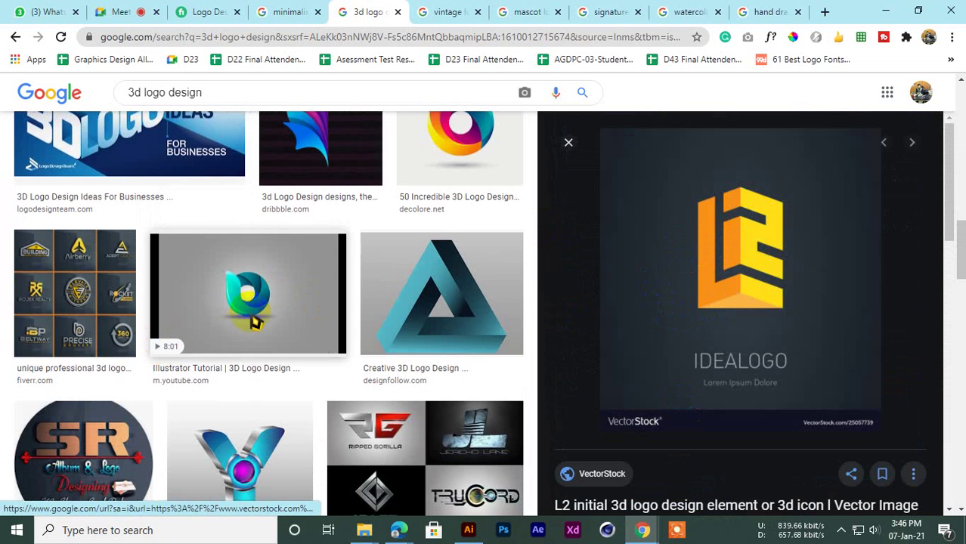
{"action": "scroll", "coordinate": [255, 323], "scroll_direction": "down", "scroll_amount": 1}
{"action": "left_click", "coordinate": [242, 393]}
{"action": "scroll", "coordinate": [712, 345], "scroll_direction": "down", "scroll_amount": 5}
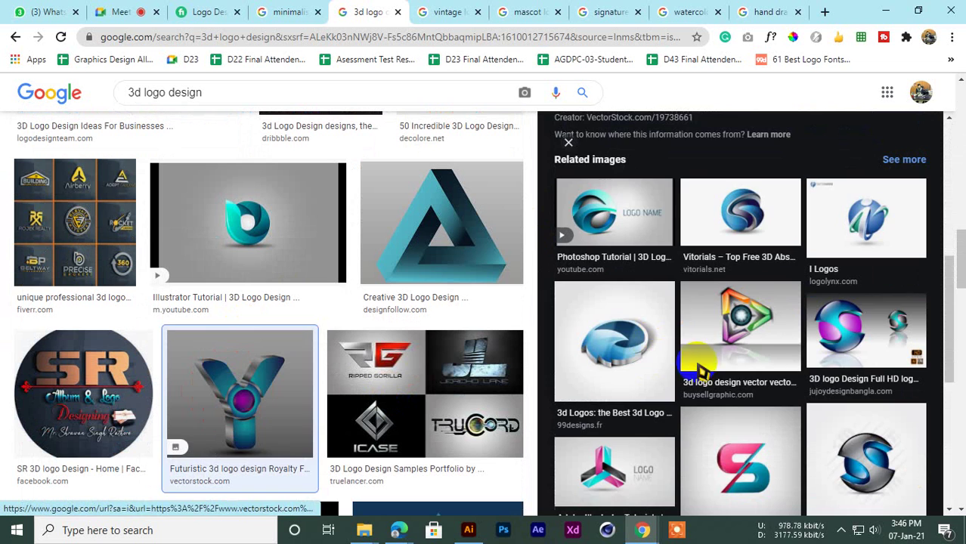
Step: Follow the Y-shaped logo's related images to preview the teal sphere 3D logo from PNGio.com
{"action": "left_click", "coordinate": [565, 339]}
{"action": "scroll", "coordinate": [754, 362], "scroll_direction": "down", "scroll_amount": 5}
{"action": "left_click", "coordinate": [616, 325]}
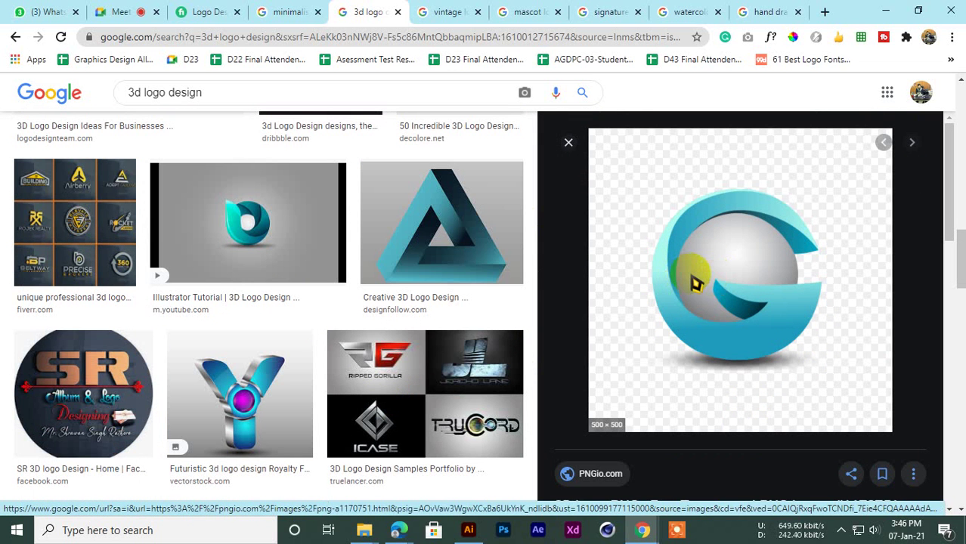
Step: Show the image results for "vintage logo" and preview Dribbble's "Creative Graphic Design" retro logo
{"action": "left_click", "coordinate": [450, 10]}
{"action": "scroll", "coordinate": [287, 204], "scroll_direction": "down", "scroll_amount": 1}
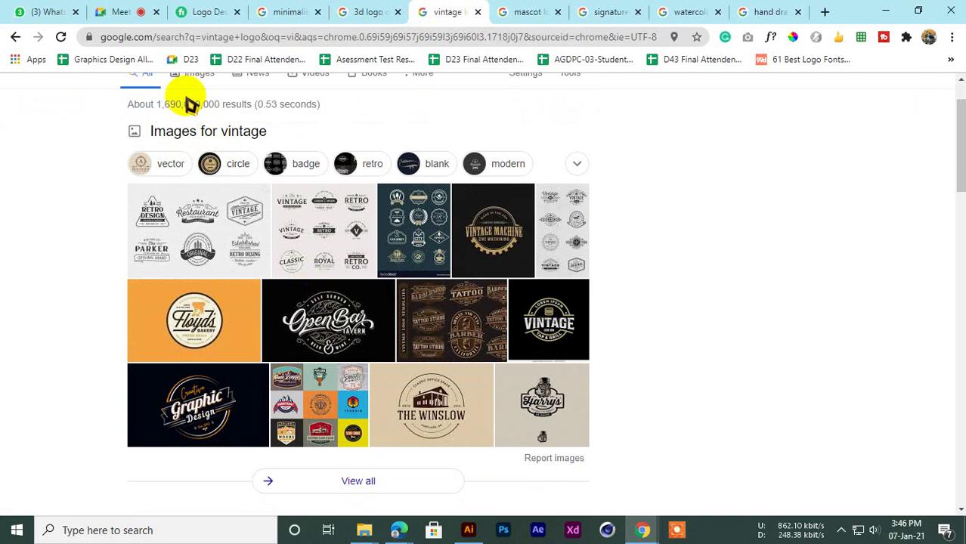
{"action": "scroll", "coordinate": [191, 104], "scroll_direction": "up", "scroll_amount": 1}
{"action": "left_click", "coordinate": [198, 147]}
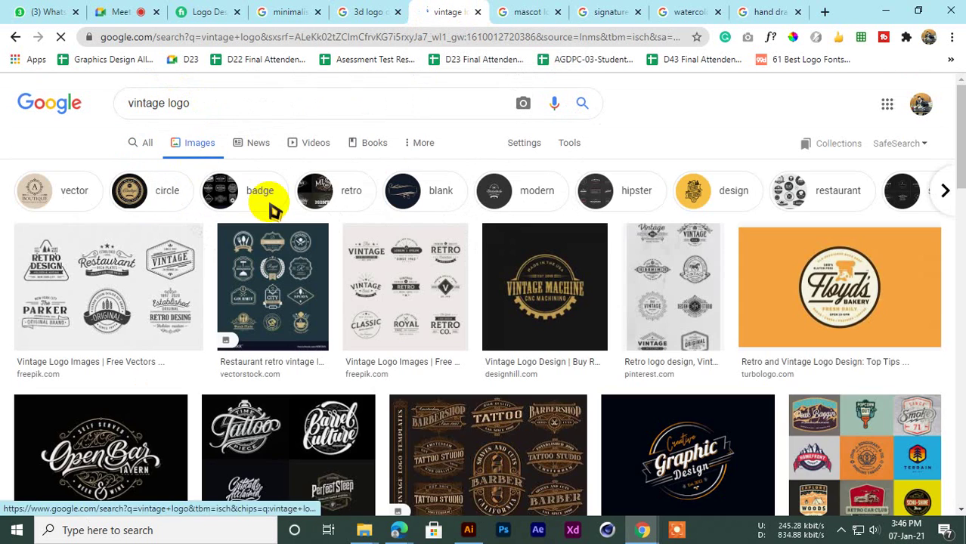
{"action": "scroll", "coordinate": [690, 327], "scroll_direction": "down", "scroll_amount": 3}
{"action": "left_click", "coordinate": [702, 226]}
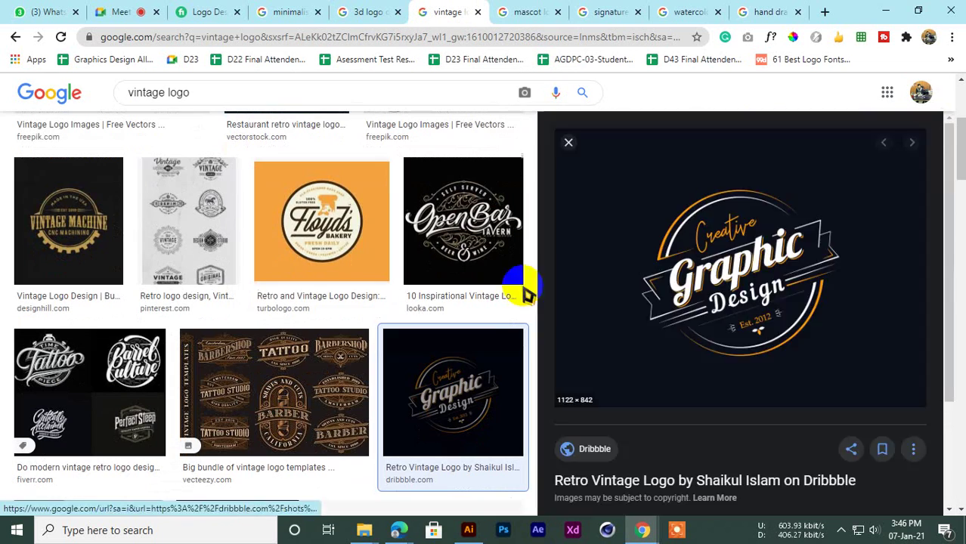
Step: Preview Turbologo's Floyd's Bakery vintage logo with its related images, then Vecteezy's bundle of vintage logo templates
{"action": "scroll", "coordinate": [639, 334], "scroll_direction": "down", "scroll_amount": 4}
{"action": "left_click", "coordinate": [328, 252]}
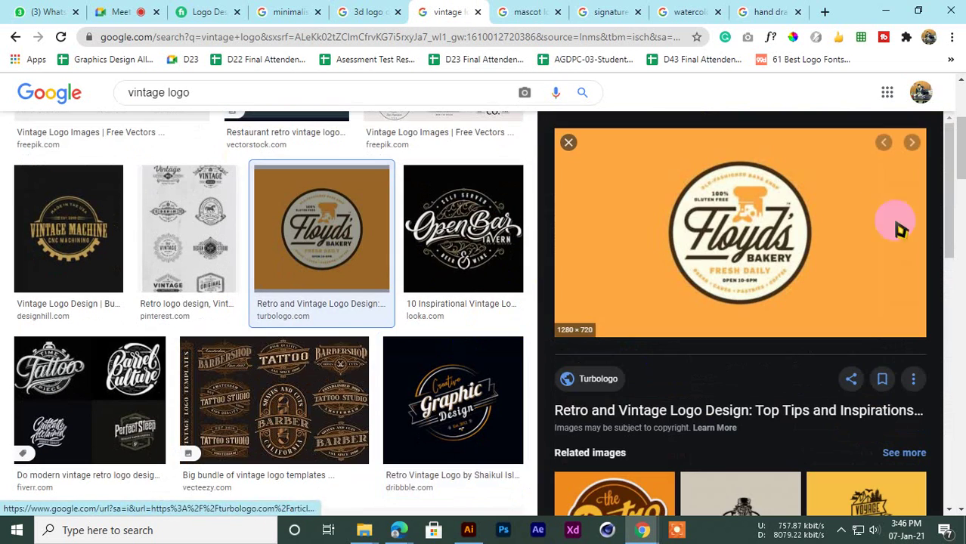
{"action": "scroll", "coordinate": [748, 346], "scroll_direction": "down", "scroll_amount": 4}
{"action": "scroll", "coordinate": [249, 393], "scroll_direction": "down", "scroll_amount": 5}
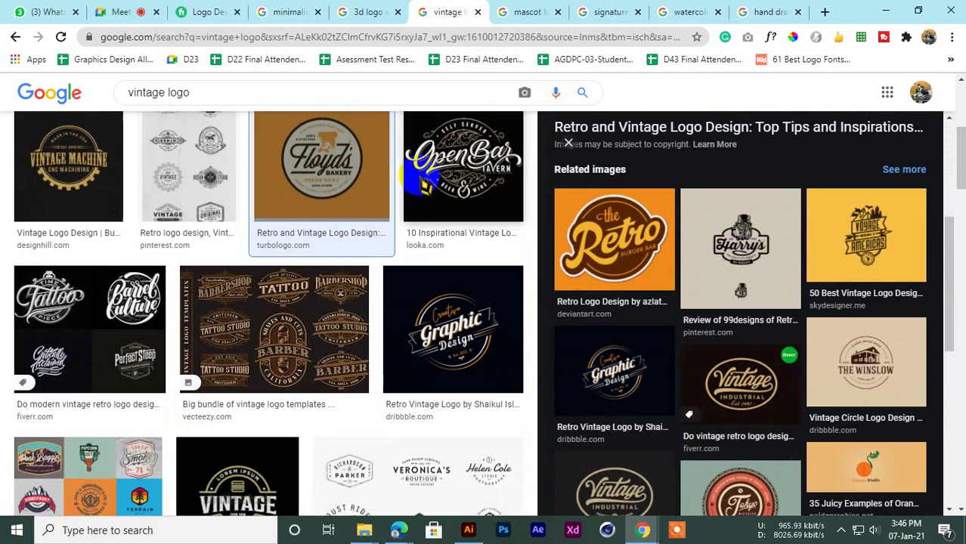
{"action": "scroll", "coordinate": [229, 266], "scroll_direction": "up", "scroll_amount": 3}
{"action": "left_click", "coordinate": [269, 190]}
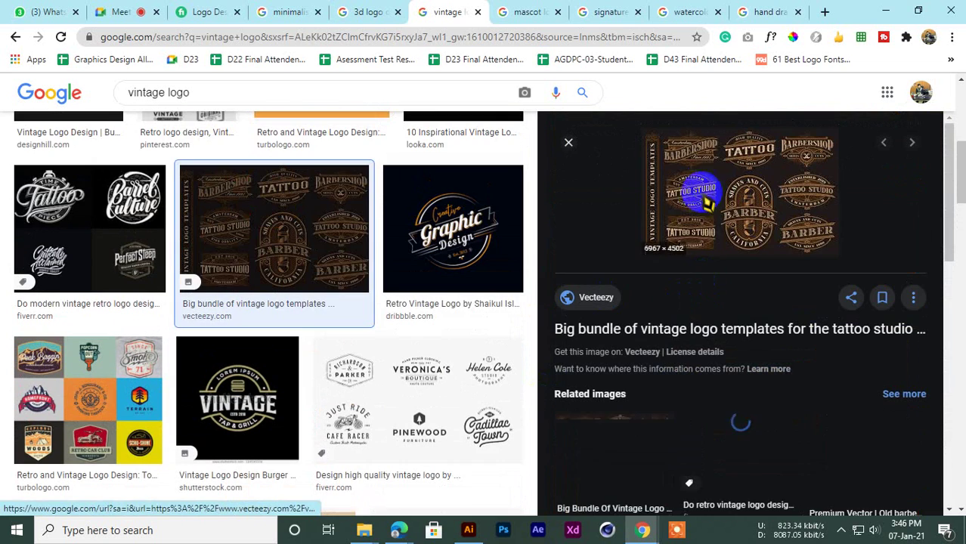
Step: Preview Template.net's The Winslow vintage logo with its related images, then Freepik's gold Vintage Collection logo
{"action": "scroll", "coordinate": [249, 317], "scroll_direction": "down", "scroll_amount": 5}
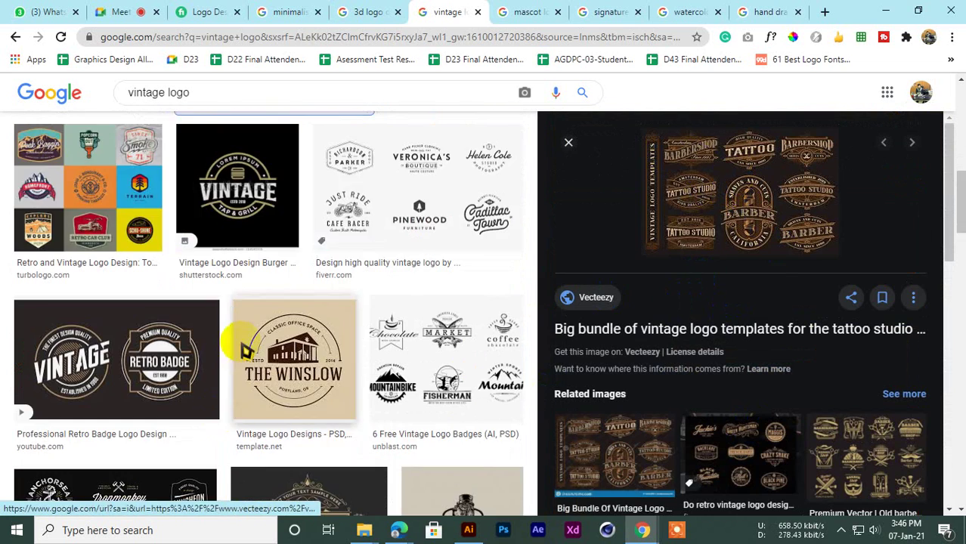
{"action": "left_click", "coordinate": [280, 245]}
{"action": "scroll", "coordinate": [593, 388], "scroll_direction": "down", "scroll_amount": 3}
{"action": "scroll", "coordinate": [479, 389], "scroll_direction": "down", "scroll_amount": 5}
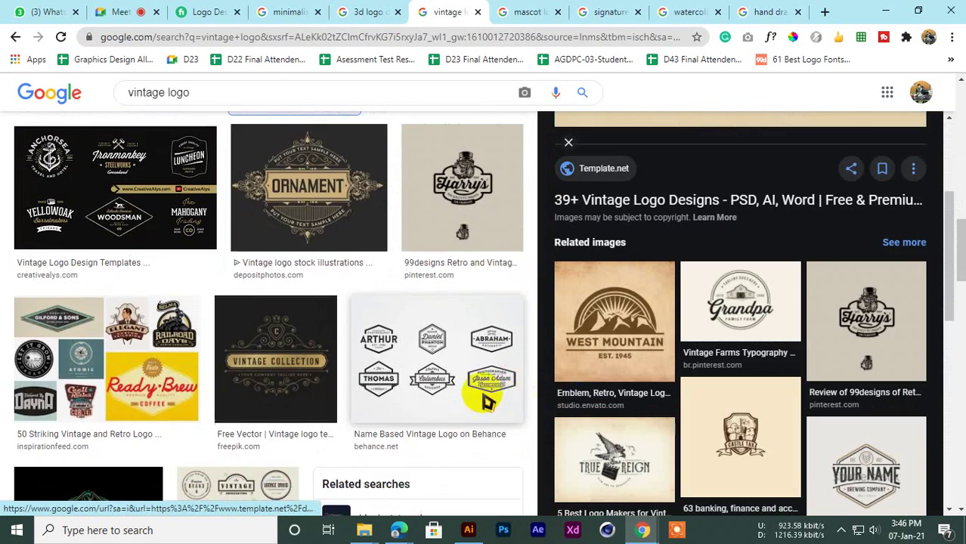
{"action": "scroll", "coordinate": [257, 250], "scroll_direction": "up", "scroll_amount": 1}
{"action": "left_click", "coordinate": [260, 170]}
{"action": "scroll", "coordinate": [198, 388], "scroll_direction": "down", "scroll_amount": 4}
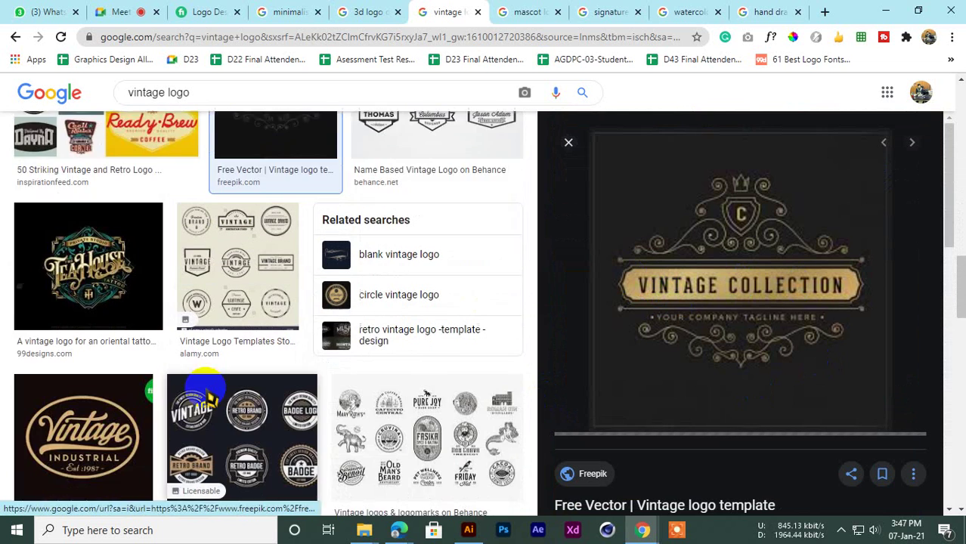
Step: Preview 99designs' TeaHouse Tattoo vintage logo and examine its related images
{"action": "left_click", "coordinate": [73, 161]}
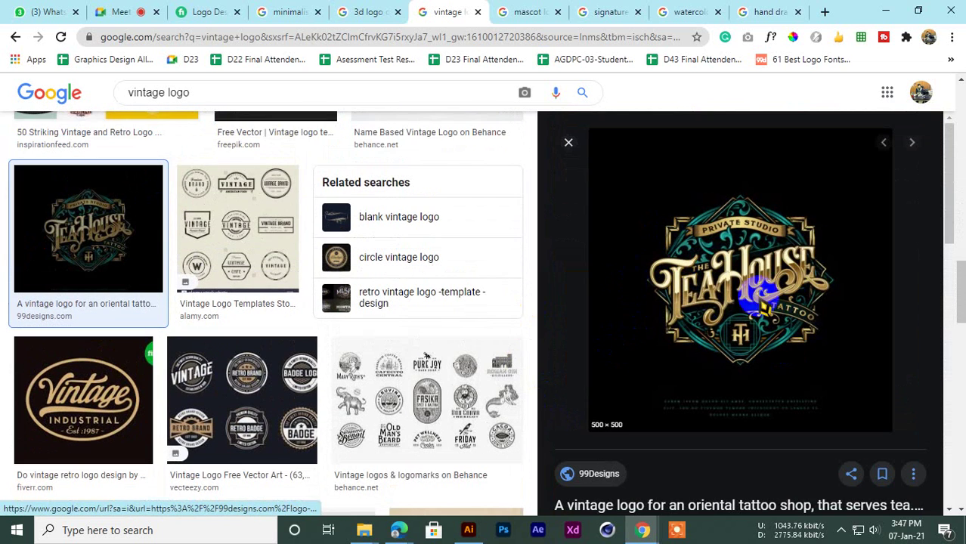
{"action": "scroll", "coordinate": [710, 343], "scroll_direction": "down", "scroll_amount": 6}
{"action": "scroll", "coordinate": [146, 347], "scroll_direction": "down", "scroll_amount": 3}
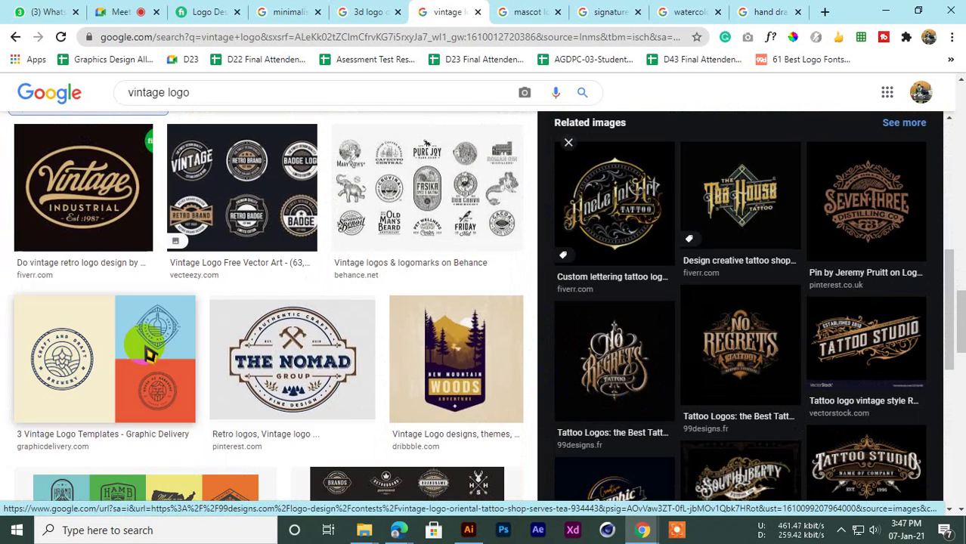
Step: Preview Pinterest's The Nomad Group retro logo, then follow its related images to Vandelay Design's Lavender logo
{"action": "left_click", "coordinate": [344, 371]}
{"action": "scroll", "coordinate": [732, 309], "scroll_direction": "down", "scroll_amount": 3}
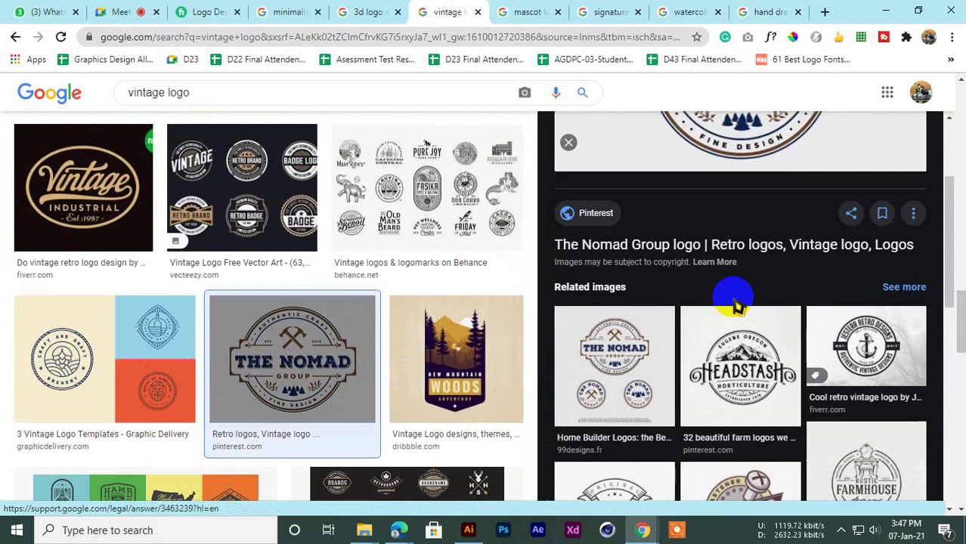
{"action": "scroll", "coordinate": [726, 412], "scroll_direction": "down", "scroll_amount": 3}
{"action": "left_click", "coordinate": [765, 263]}
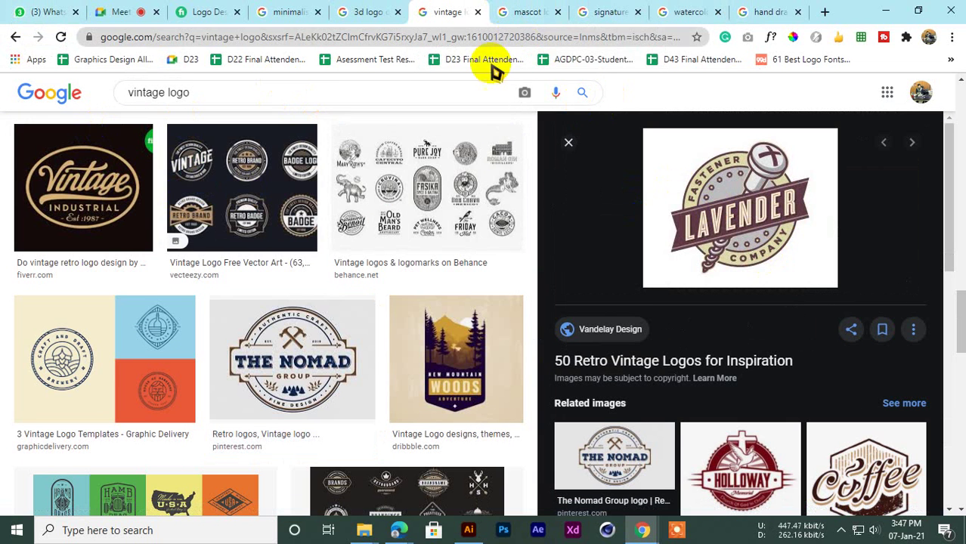
Step: Show the image results for "mascot logo" and preview Fiverr's mascot logo of a bearded man's face in profile
{"action": "left_click", "coordinate": [535, 11]}
{"action": "scroll", "coordinate": [227, 371], "scroll_direction": "down", "scroll_amount": 2}
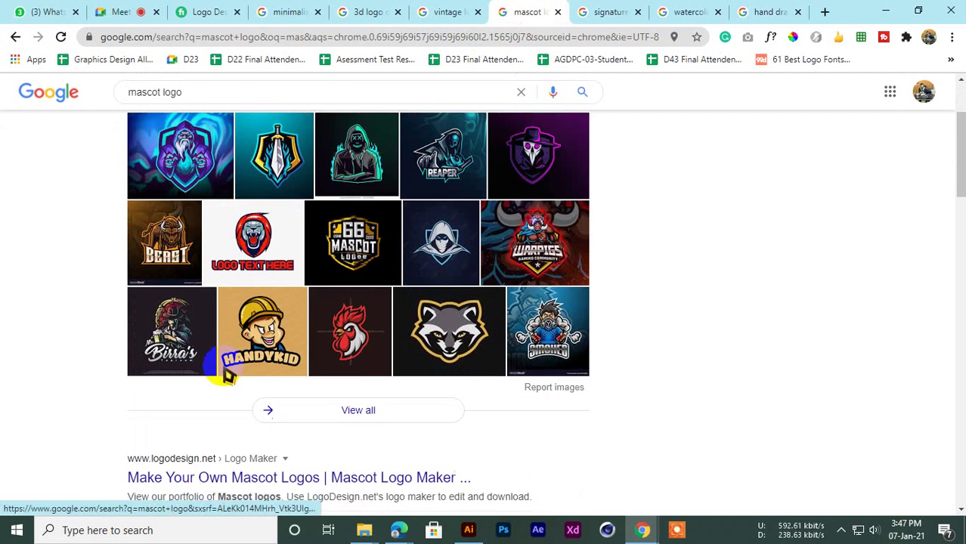
{"action": "scroll", "coordinate": [129, 263], "scroll_direction": "up", "scroll_amount": 2}
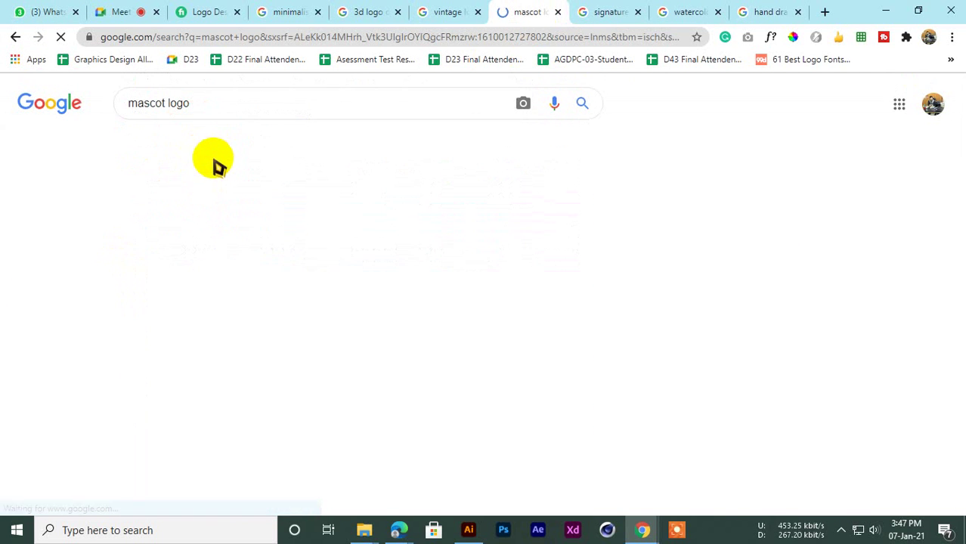
{"action": "scroll", "coordinate": [387, 349], "scroll_direction": "down", "scroll_amount": 2}
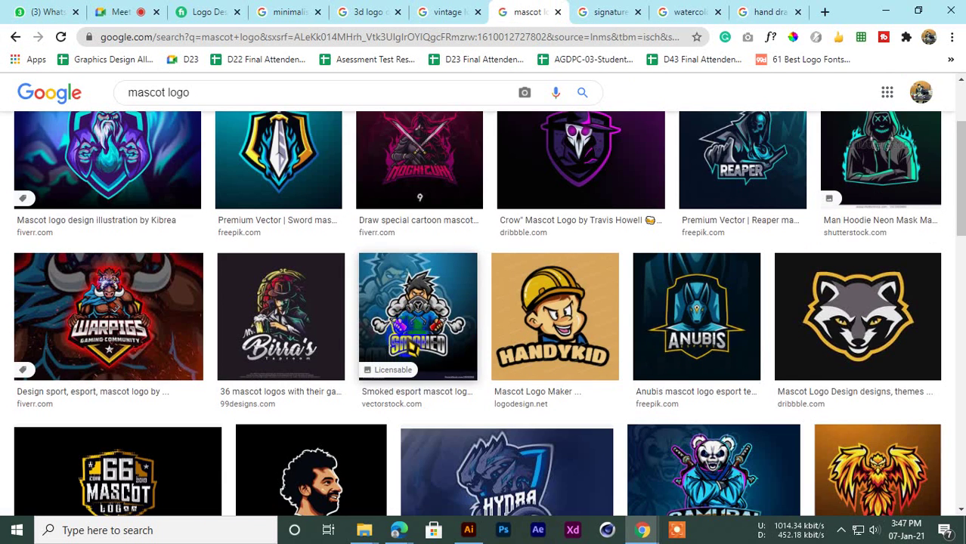
{"action": "scroll", "coordinate": [217, 298], "scroll_direction": "down", "scroll_amount": 3}
{"action": "left_click", "coordinate": [323, 275]}
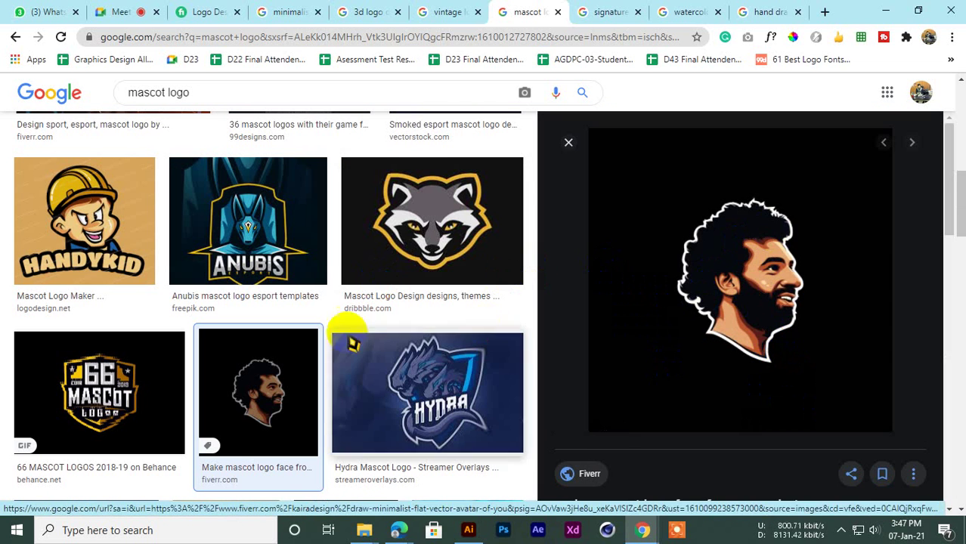
Step: Preview Streamer Overlays' Hydra mascot logo, then follow its related images to GraphicRiver's three-headed Hydra mascot
{"action": "scroll", "coordinate": [378, 328], "scroll_direction": "down", "scroll_amount": 2}
{"action": "left_click", "coordinate": [394, 321]}
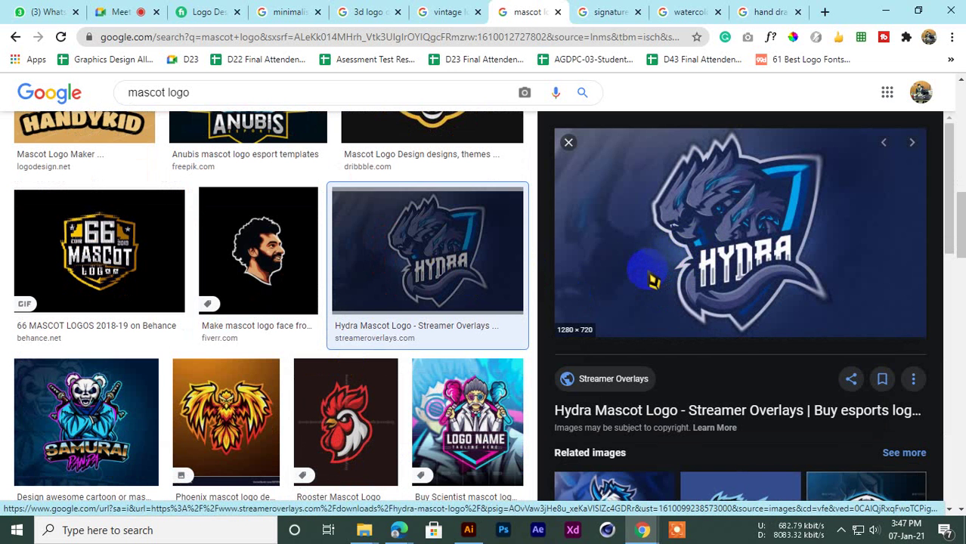
{"action": "scroll", "coordinate": [704, 272], "scroll_direction": "down", "scroll_amount": 4}
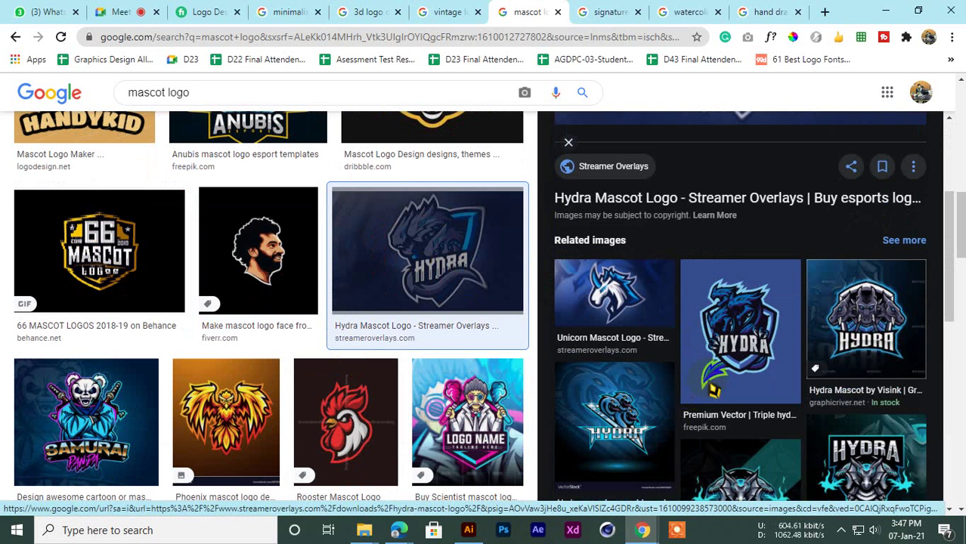
{"action": "left_click", "coordinate": [893, 230]}
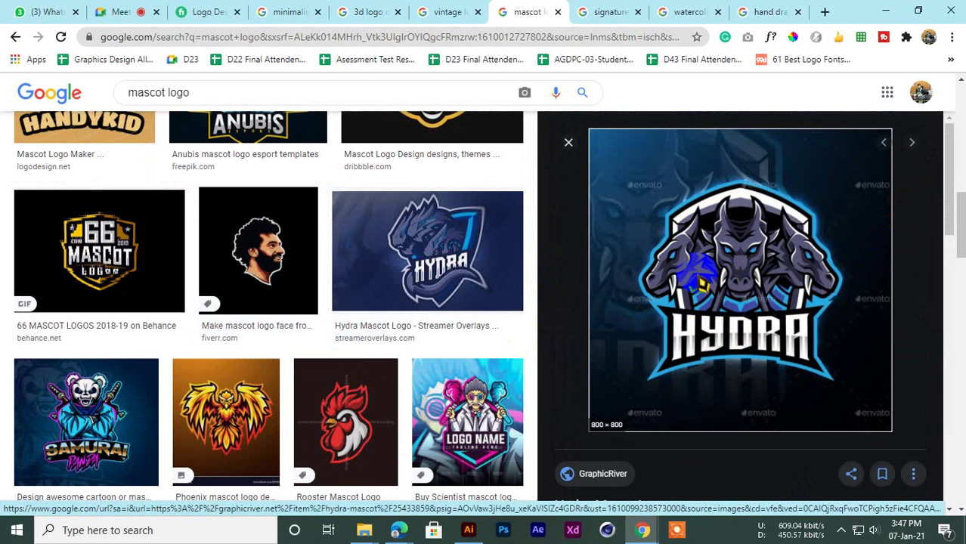
Step: Preview Scale Branding's Rooster Mascot Logo and examine its related images
{"action": "scroll", "coordinate": [280, 360], "scroll_direction": "down", "scroll_amount": 3}
{"action": "left_click", "coordinate": [345, 230]}
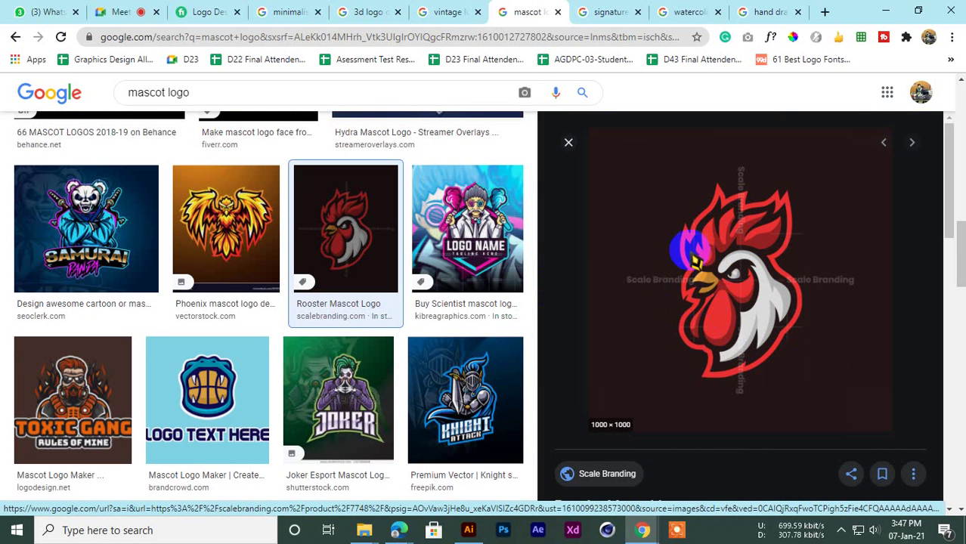
{"action": "scroll", "coordinate": [665, 283], "scroll_direction": "down", "scroll_amount": 5}
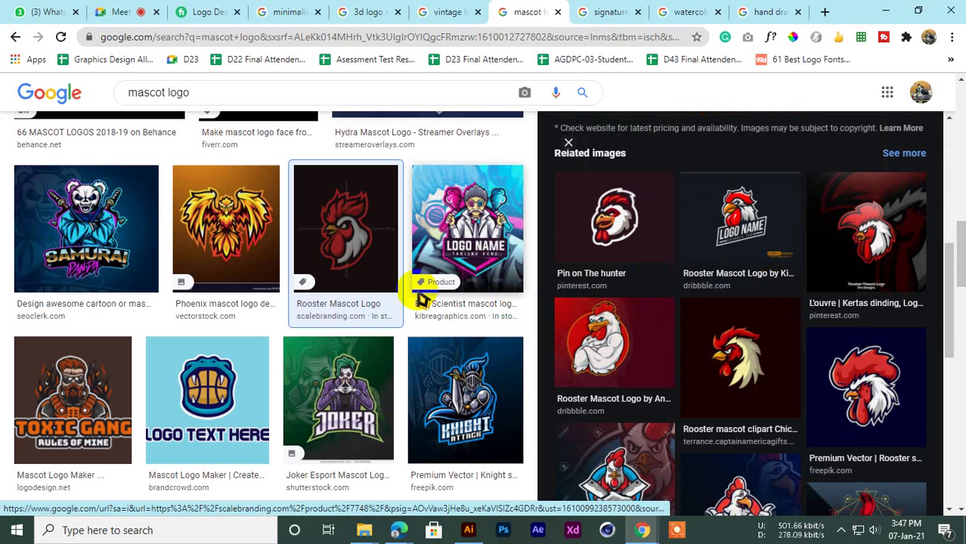
Step: Show the image results for "signature logo" and preview Fiverr's handwritten photography signature logo with its related images
{"action": "left_click", "coordinate": [604, 11]}
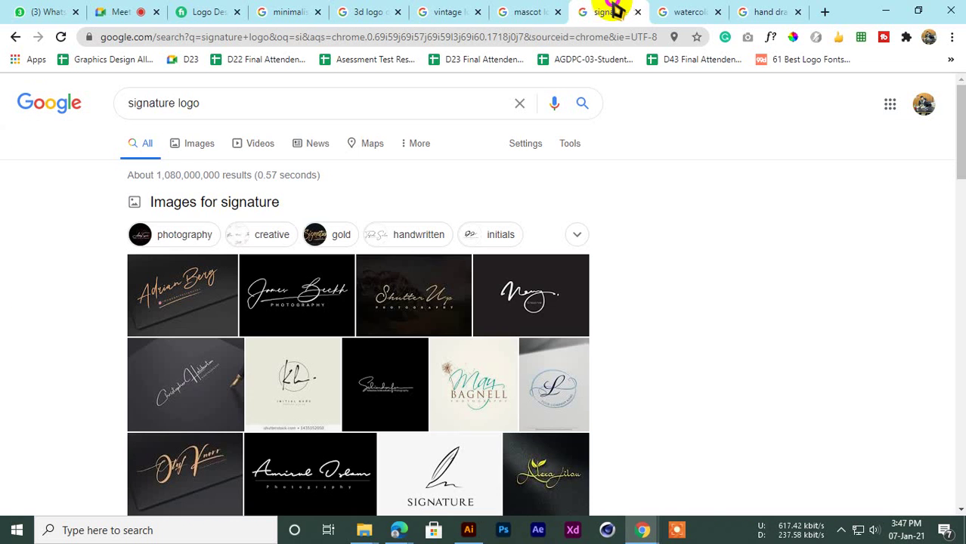
{"action": "left_click", "coordinate": [199, 145]}
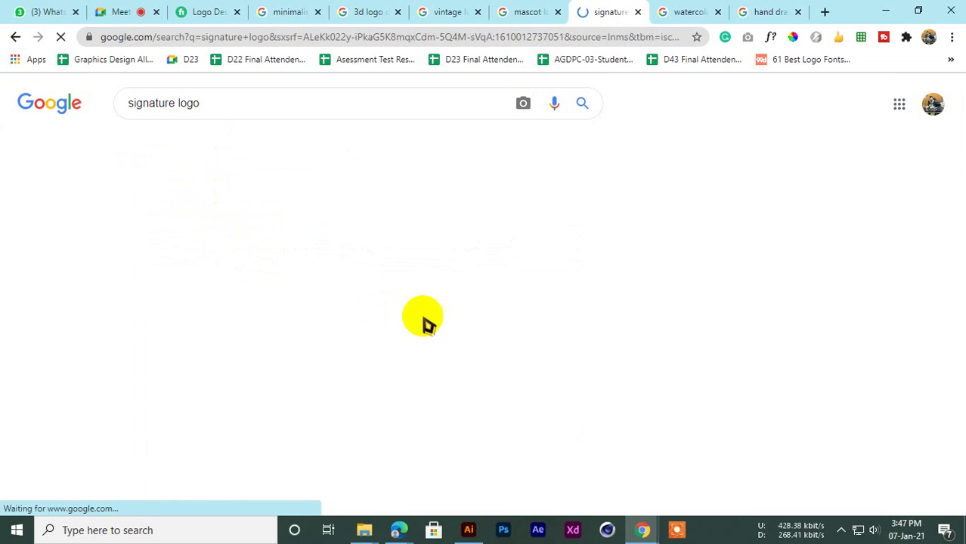
{"action": "scroll", "coordinate": [325, 332], "scroll_direction": "down", "scroll_amount": 3}
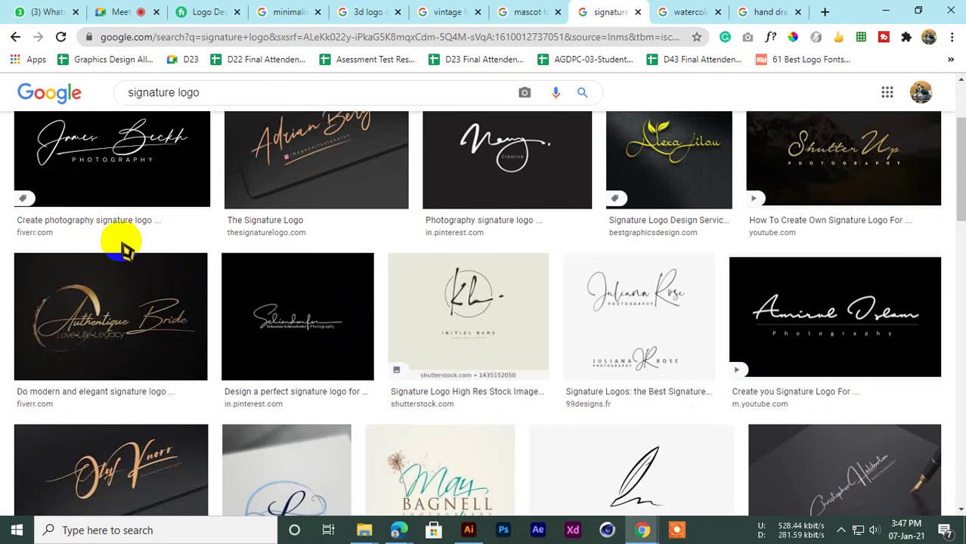
{"action": "scroll", "coordinate": [124, 248], "scroll_direction": "up", "scroll_amount": 1}
{"action": "left_click", "coordinate": [121, 241]}
{"action": "scroll", "coordinate": [647, 399], "scroll_direction": "down", "scroll_amount": 6}
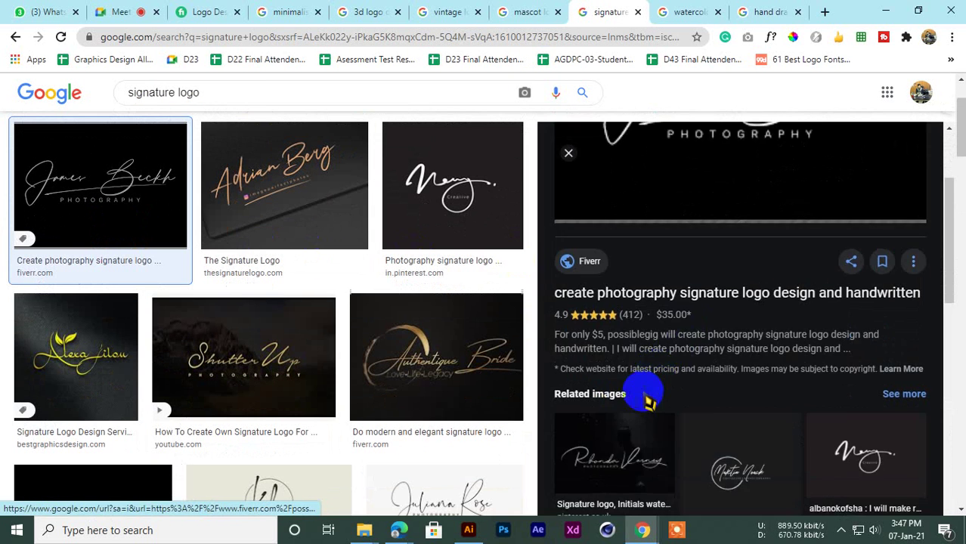
{"action": "scroll", "coordinate": [453, 302], "scroll_direction": "up", "scroll_amount": 2}
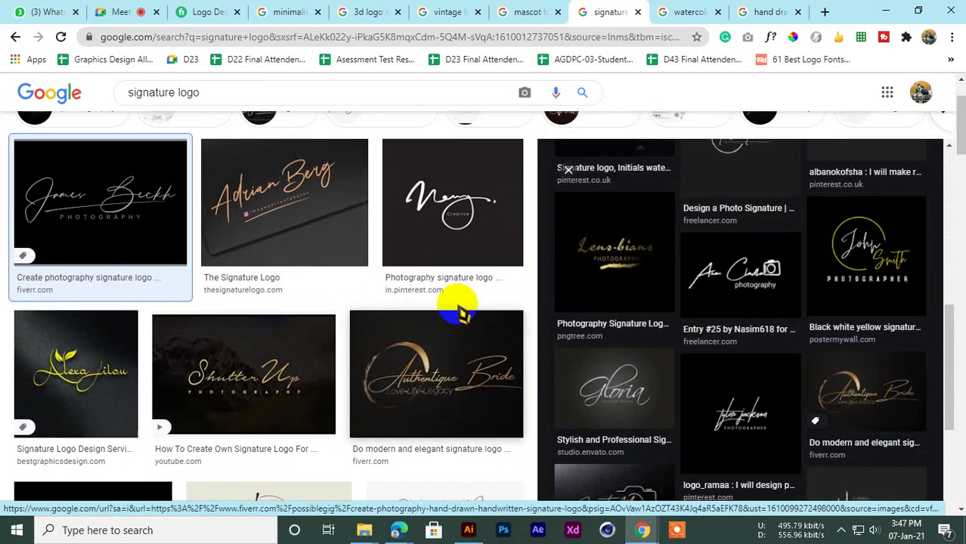
Step: Follow the related images to preview Freelancer's signature logo with a camera icon, then PosterMyWall's black and white diamond-framed signature logo
{"action": "left_click", "coordinate": [744, 323]}
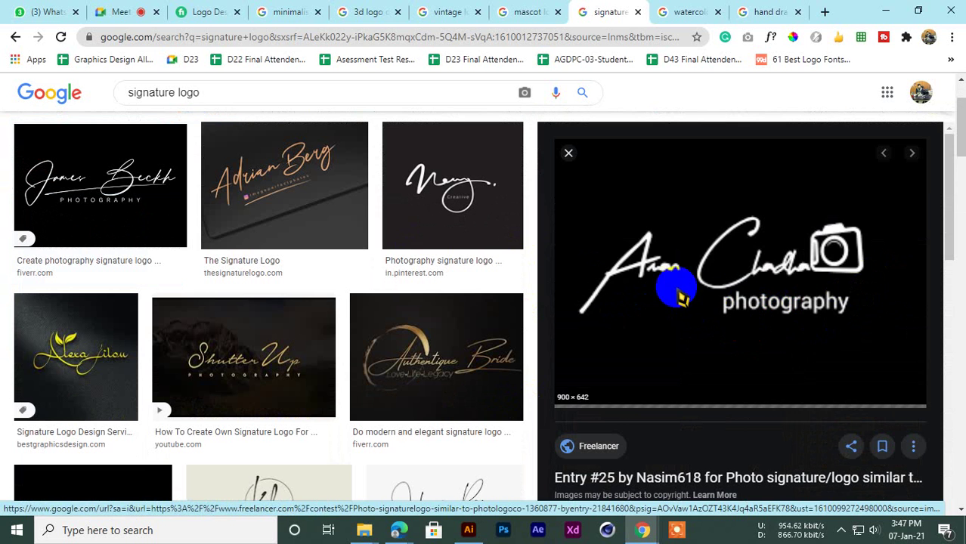
{"action": "scroll", "coordinate": [676, 294], "scroll_direction": "down", "scroll_amount": 5}
{"action": "scroll", "coordinate": [695, 367], "scroll_direction": "down", "scroll_amount": 2}
{"action": "left_click", "coordinate": [635, 284]}
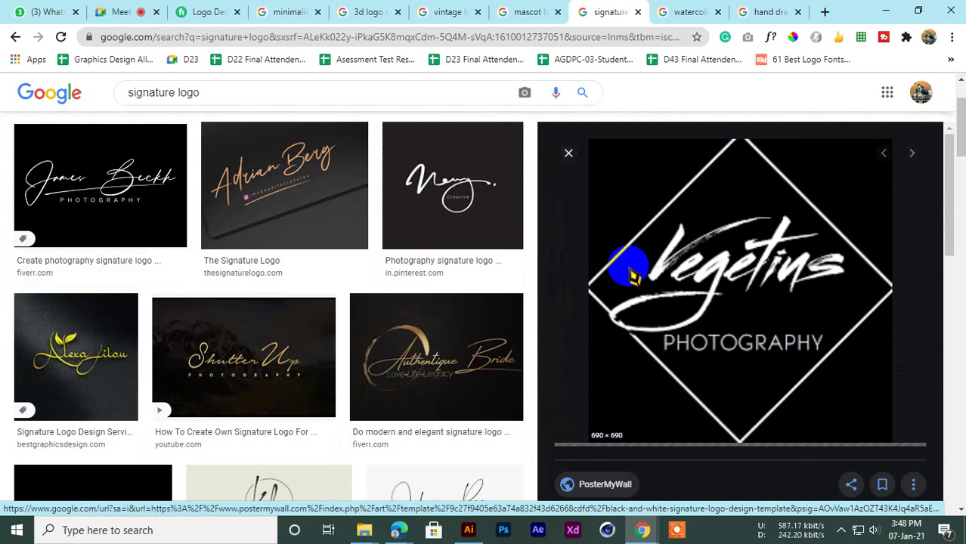
{"action": "scroll", "coordinate": [341, 390], "scroll_direction": "down", "scroll_amount": 5}
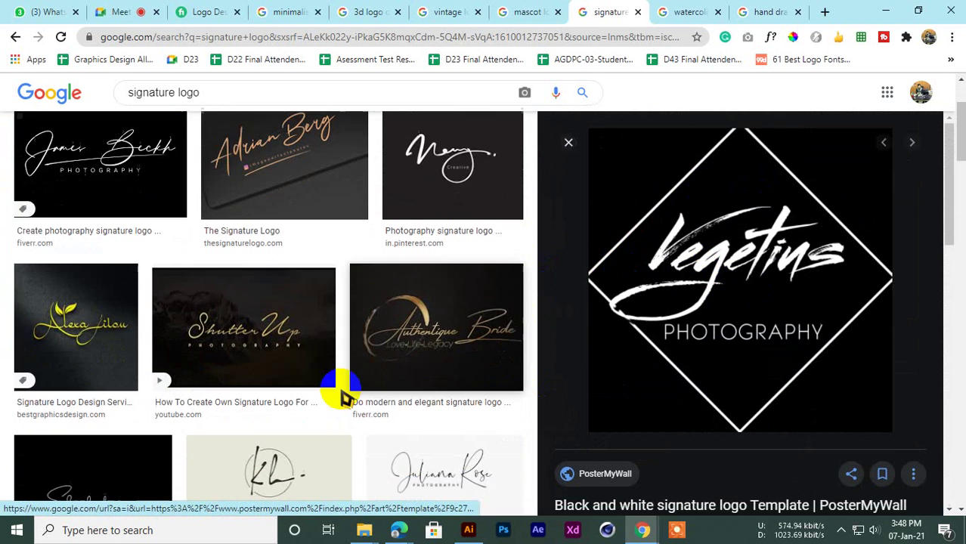
{"action": "scroll", "coordinate": [349, 236], "scroll_direction": "up", "scroll_amount": 3}
{"action": "scroll", "coordinate": [336, 237], "scroll_direction": "down", "scroll_amount": 4}
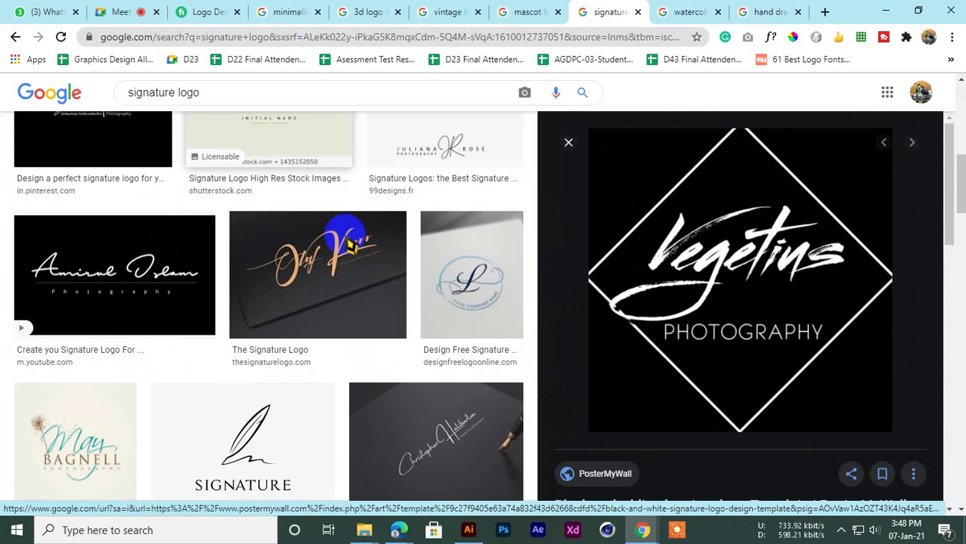
Step: Show the image results for "watercolor logo" and preview Fiverr's floral brand kit, then Shutterstock's watercolor logo set with its related images
{"action": "left_click", "coordinate": [691, 14]}
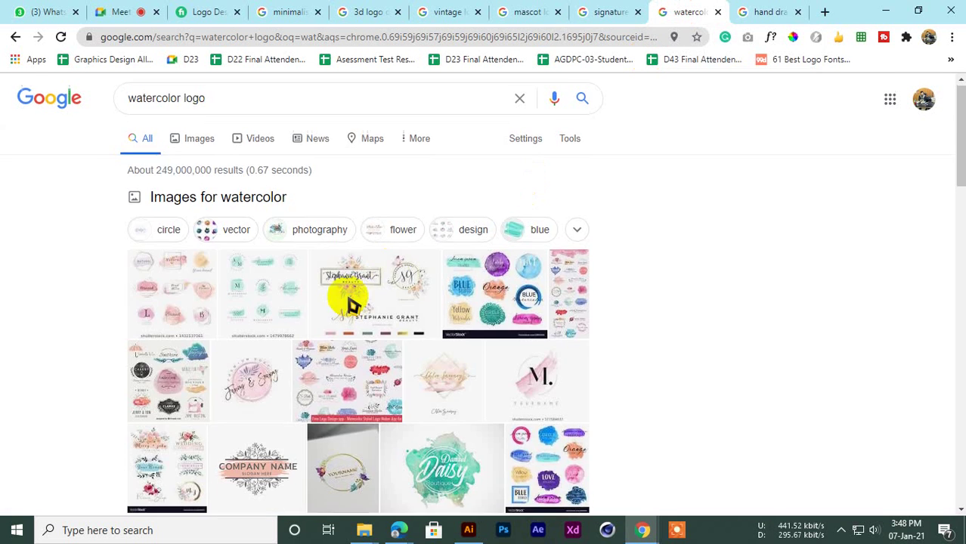
{"action": "left_click", "coordinate": [198, 147]}
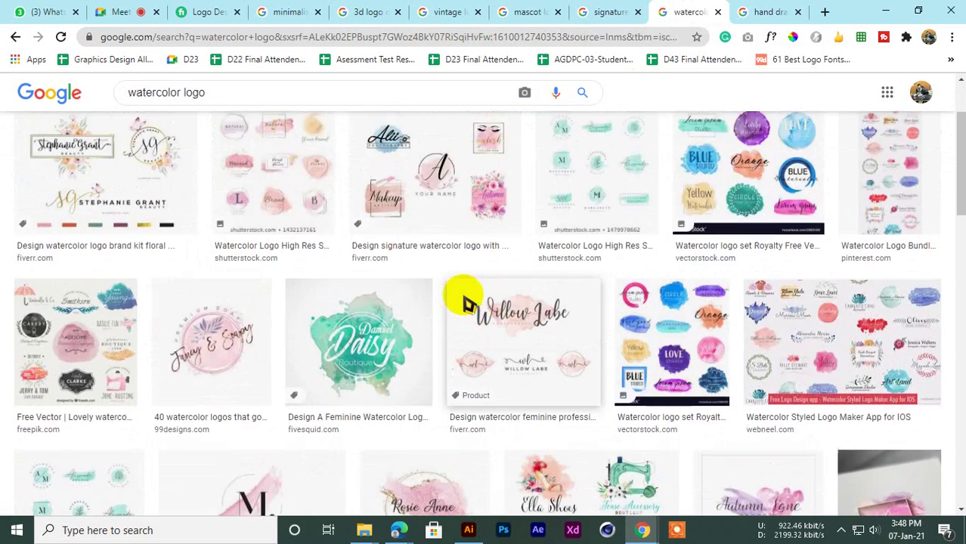
{"action": "left_click", "coordinate": [140, 280]}
{"action": "scroll", "coordinate": [676, 270], "scroll_direction": "down", "scroll_amount": 5}
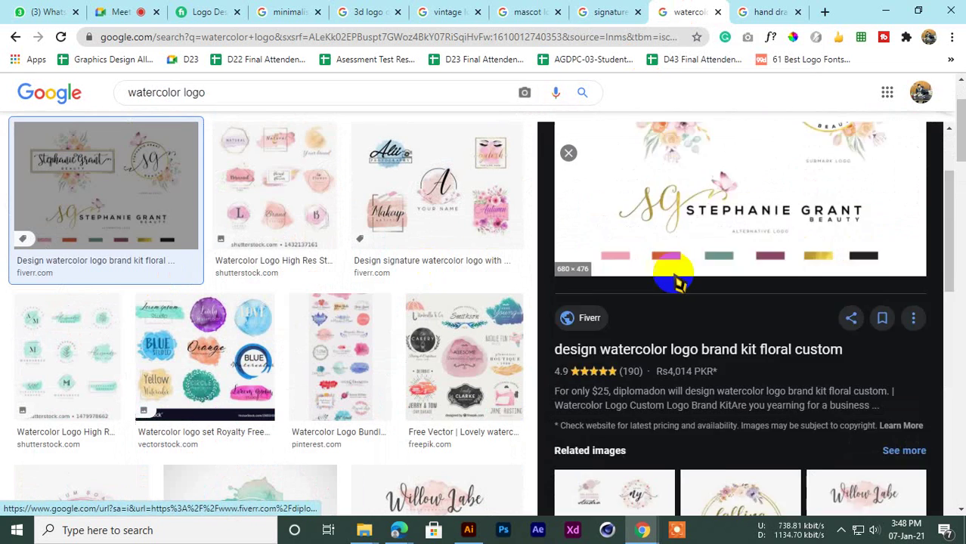
{"action": "left_click", "coordinate": [258, 222]}
{"action": "scroll", "coordinate": [680, 317], "scroll_direction": "down", "scroll_amount": 6}
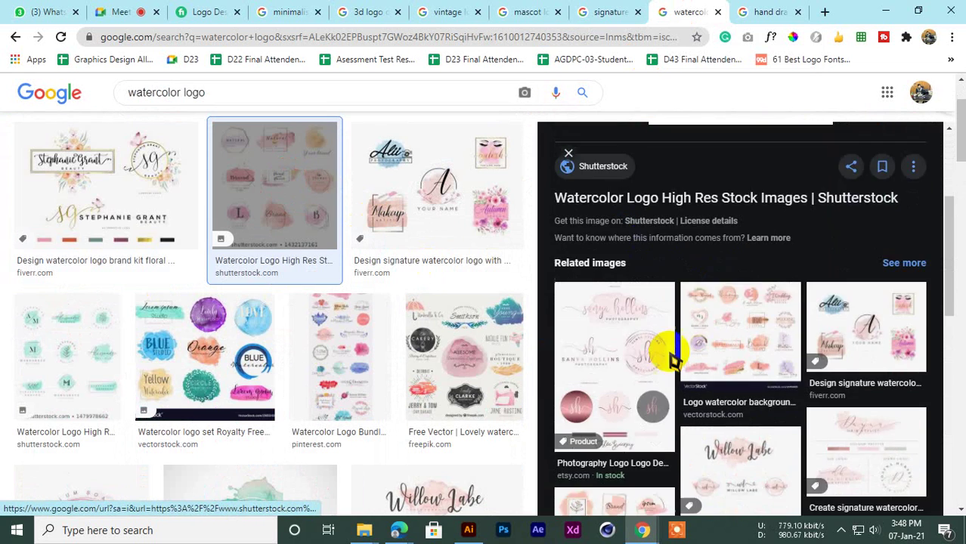
Step: Preview Freepik's lovely watercolor logos, then Fiverr's feminine professional signature watercolor logo with its related images
{"action": "left_click", "coordinate": [433, 332]}
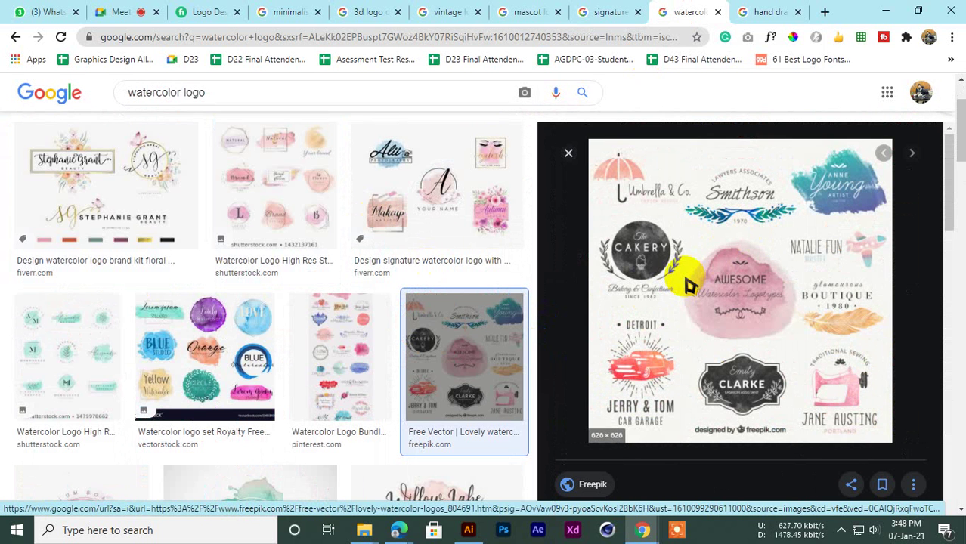
{"action": "scroll", "coordinate": [748, 284], "scroll_direction": "down", "scroll_amount": 2}
{"action": "scroll", "coordinate": [272, 359], "scroll_direction": "down", "scroll_amount": 4}
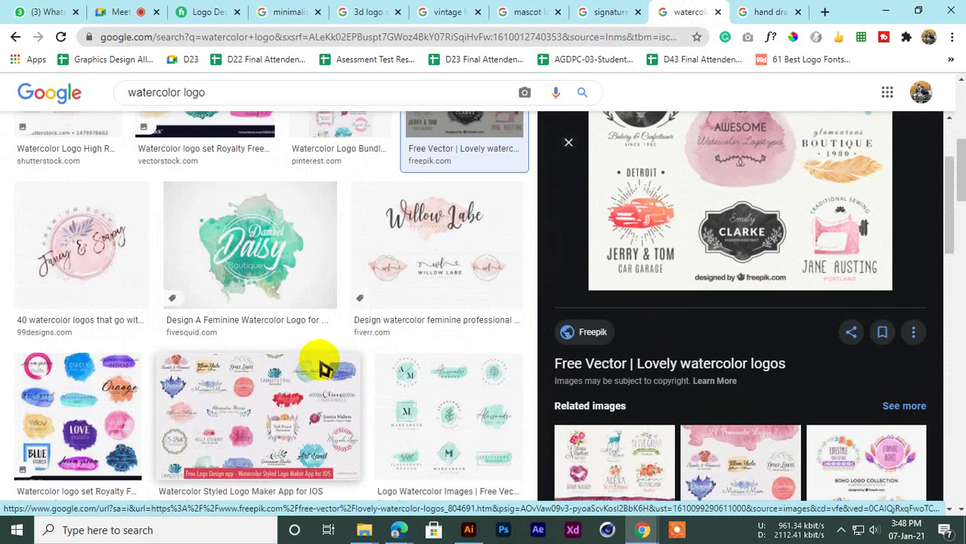
{"action": "left_click", "coordinate": [414, 254]}
{"action": "scroll", "coordinate": [675, 324], "scroll_direction": "down", "scroll_amount": 5}
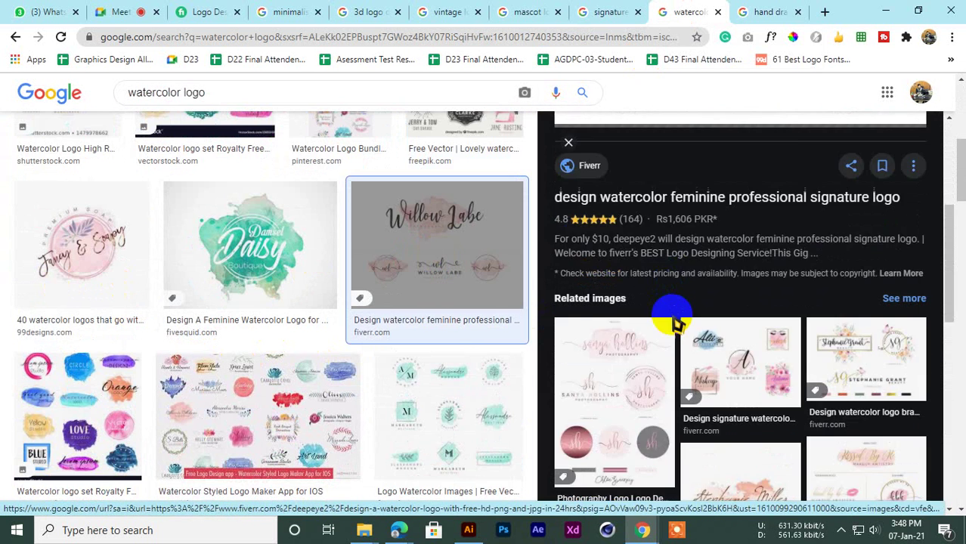
Step: Follow the related images to preview Fiverr's signature watercolor logo set, then examine more related images and watercolor results
{"action": "left_click", "coordinate": [759, 206]}
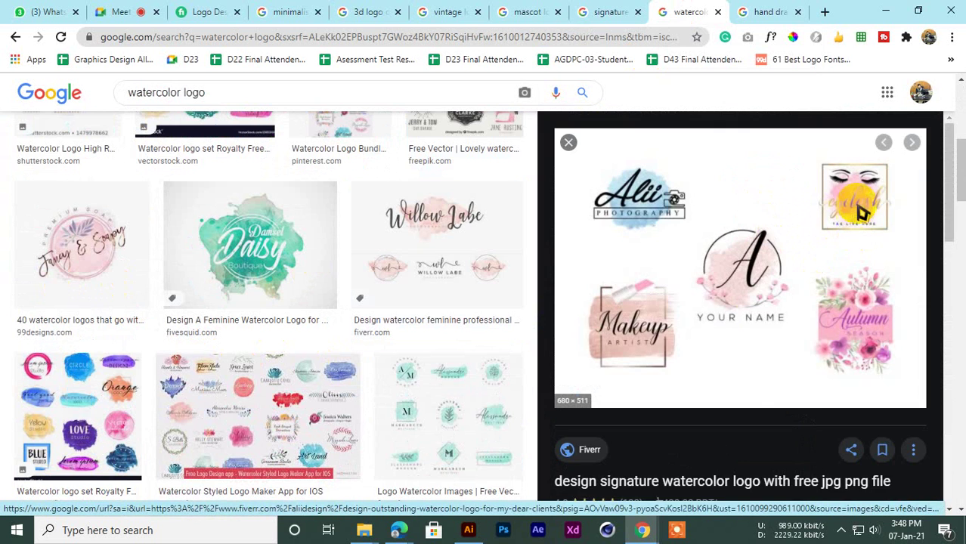
{"action": "scroll", "coordinate": [755, 378], "scroll_direction": "down", "scroll_amount": 4}
{"action": "scroll", "coordinate": [829, 367], "scroll_direction": "down", "scroll_amount": 3}
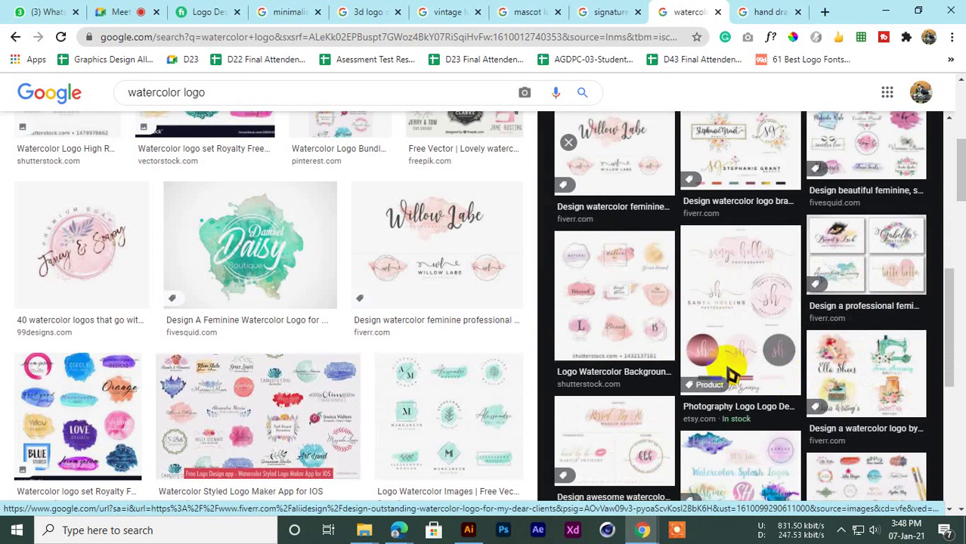
{"action": "scroll", "coordinate": [756, 378], "scroll_direction": "down", "scroll_amount": 4}
{"action": "scroll", "coordinate": [178, 306], "scroll_direction": "down", "scroll_amount": 6}
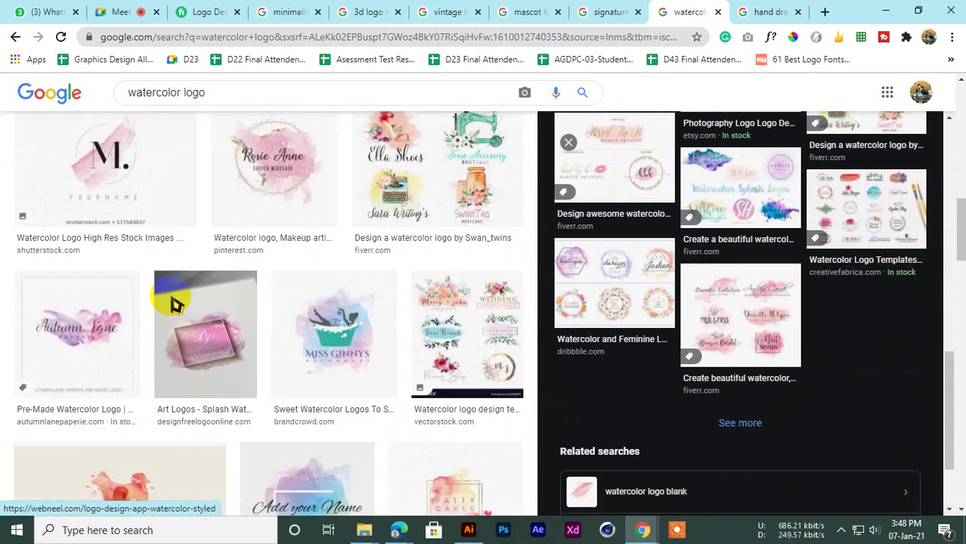
Step: Browse further watercolor logo results and preview the pink "Show Off" hair logo from 99designs
{"action": "scroll", "coordinate": [175, 303], "scroll_direction": "down", "scroll_amount": 3}
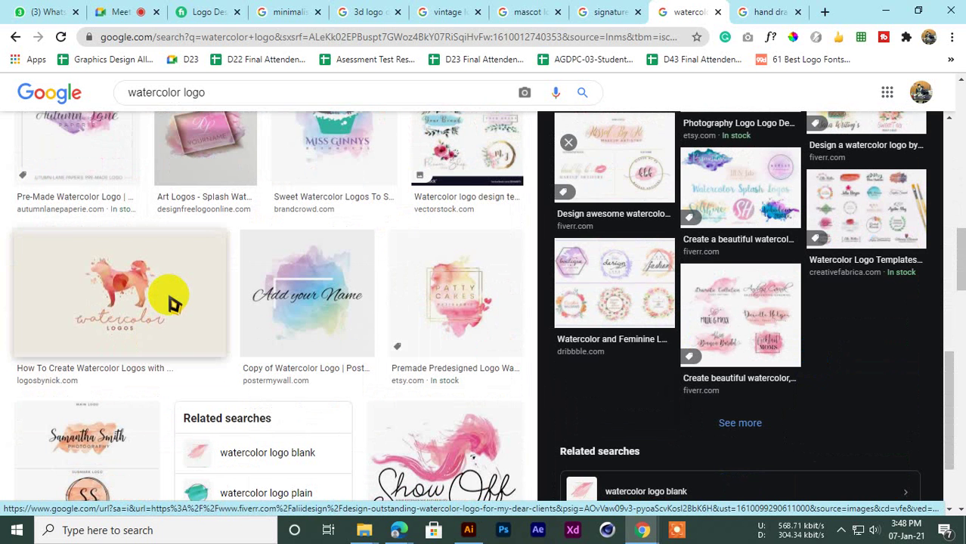
{"action": "scroll", "coordinate": [111, 275], "scroll_direction": "down", "scroll_amount": 1}
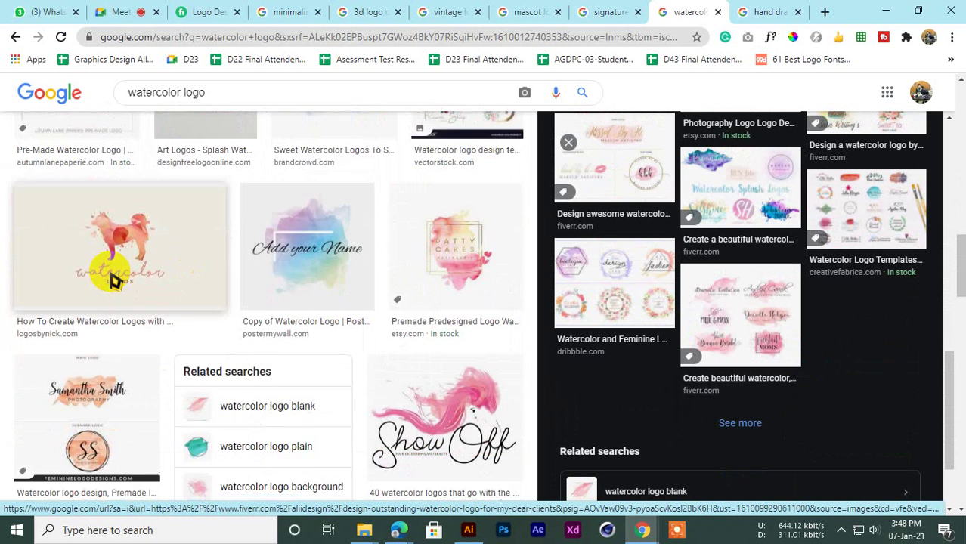
{"action": "scroll", "coordinate": [362, 286], "scroll_direction": "down", "scroll_amount": 2}
{"action": "left_click", "coordinate": [453, 248]}
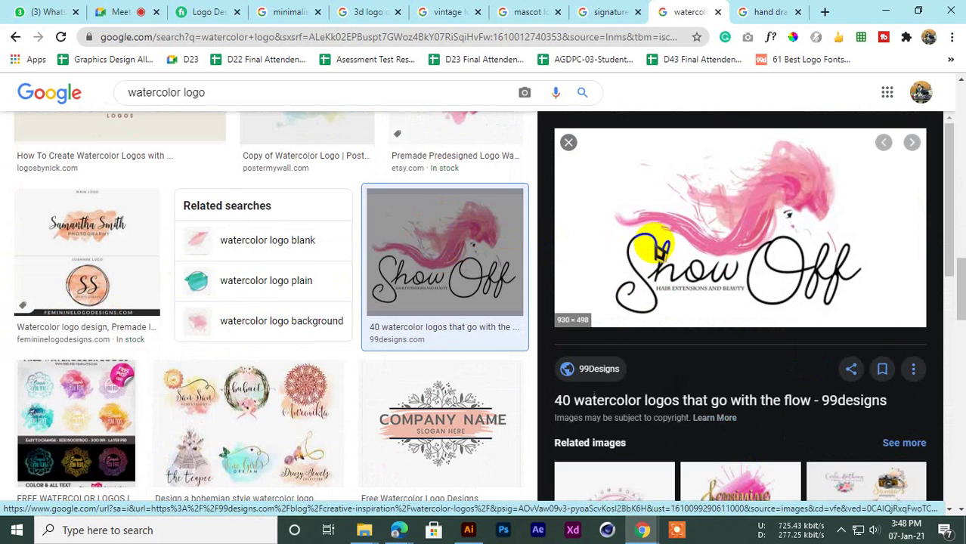
{"action": "scroll", "coordinate": [653, 243], "scroll_direction": "down", "scroll_amount": 2}
{"action": "scroll", "coordinate": [786, 260], "scroll_direction": "up", "scroll_amount": 2}
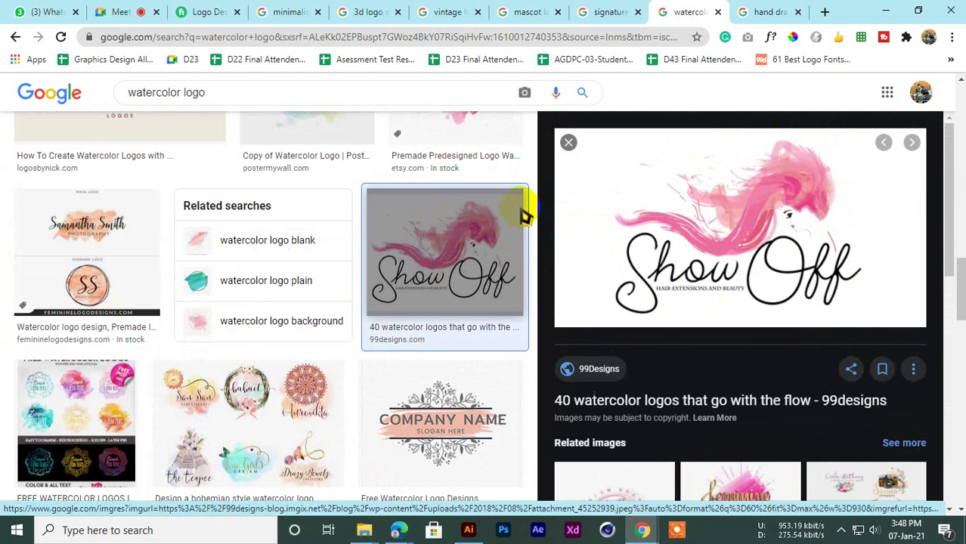
{"action": "scroll", "coordinate": [520, 214], "scroll_direction": "down", "scroll_amount": 2}
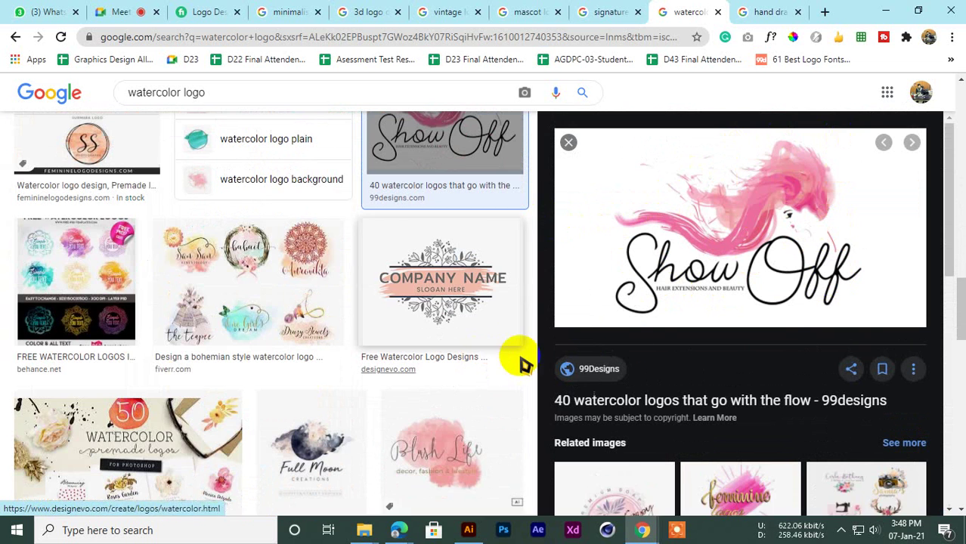
{"action": "scroll", "coordinate": [625, 134], "scroll_direction": "down", "scroll_amount": 3}
Step: Show the image results for "hand drawn logo" and preview Creative Bonito's "The Nestled Inn" bird logo
{"action": "left_click", "coordinate": [763, 11]}
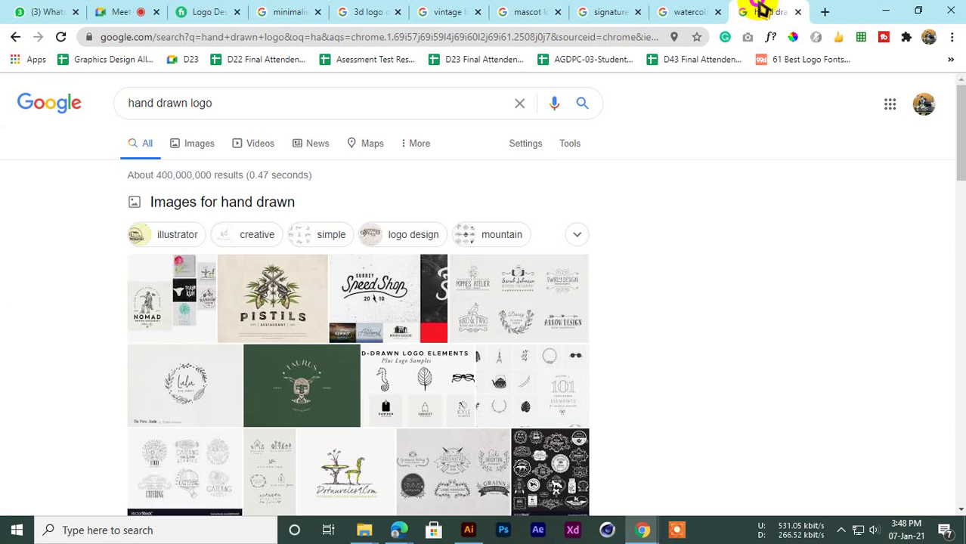
{"action": "left_click", "coordinate": [197, 151]}
{"action": "scroll", "coordinate": [597, 393], "scroll_direction": "down", "scroll_amount": 2}
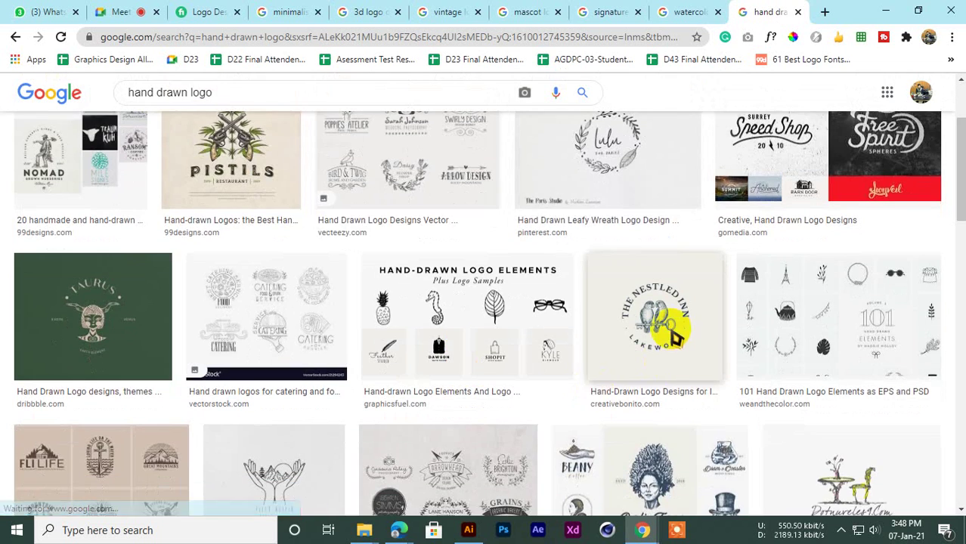
{"action": "left_click", "coordinate": [672, 326]}
Step: Preview Fiverr's classy hand drawn "Bali Face" logo set, then the "Nomad Grown Nurseries" logo from 99designs
{"action": "scroll", "coordinate": [254, 345], "scroll_direction": "down", "scroll_amount": 3}
{"action": "scroll", "coordinate": [255, 335], "scroll_direction": "down", "scroll_amount": 2}
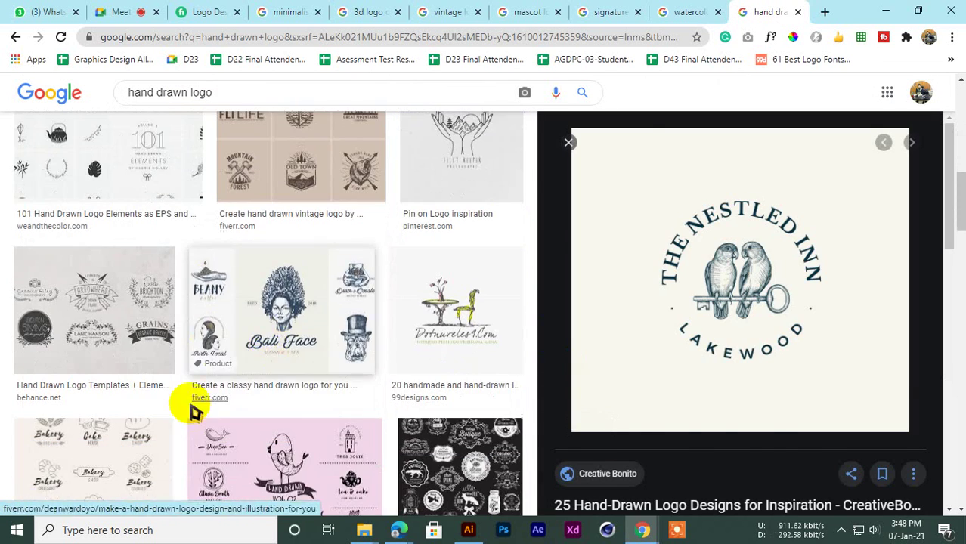
{"action": "left_click", "coordinate": [281, 302]}
{"action": "scroll", "coordinate": [264, 335], "scroll_direction": "down", "scroll_amount": 1}
{"action": "scroll", "coordinate": [345, 470], "scroll_direction": "down", "scroll_amount": 4}
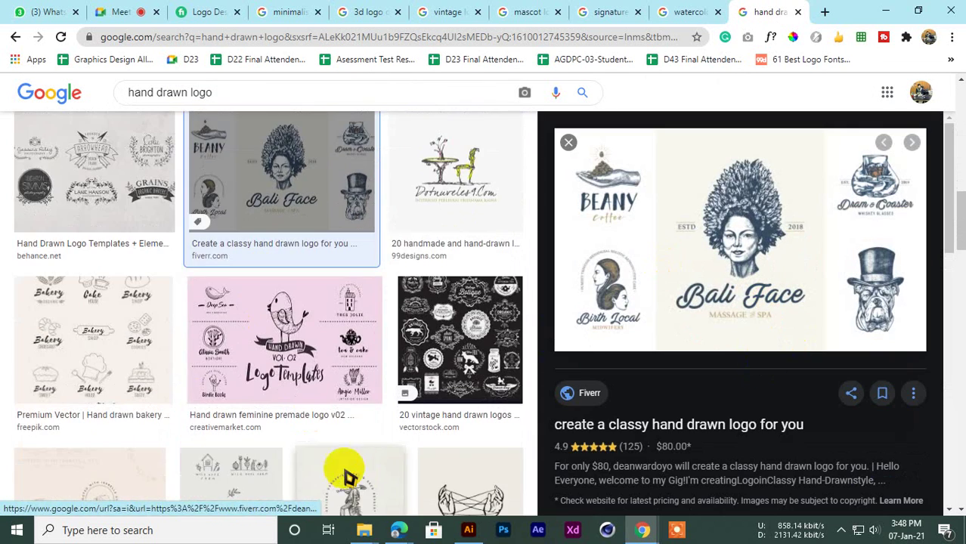
{"action": "left_click", "coordinate": [361, 219]}
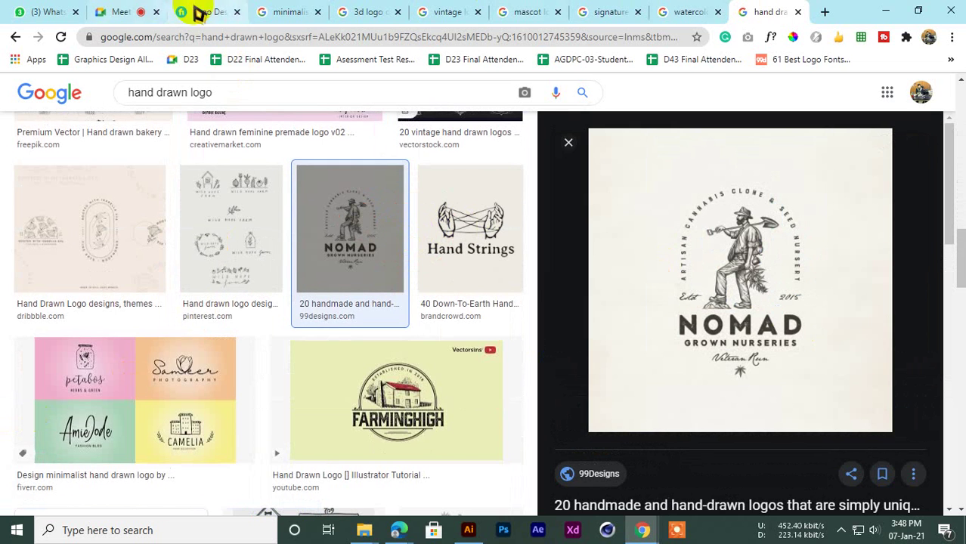
Step: Close the hand drawn, watercolor, signature, mascot, vintage and 3D logo searches, keeping the minimalist logo design results open
{"action": "middle_click", "coordinate": [762, 9]}
{"action": "middle_click", "coordinate": [744, 9]}
{"action": "middle_click", "coordinate": [728, 9]}
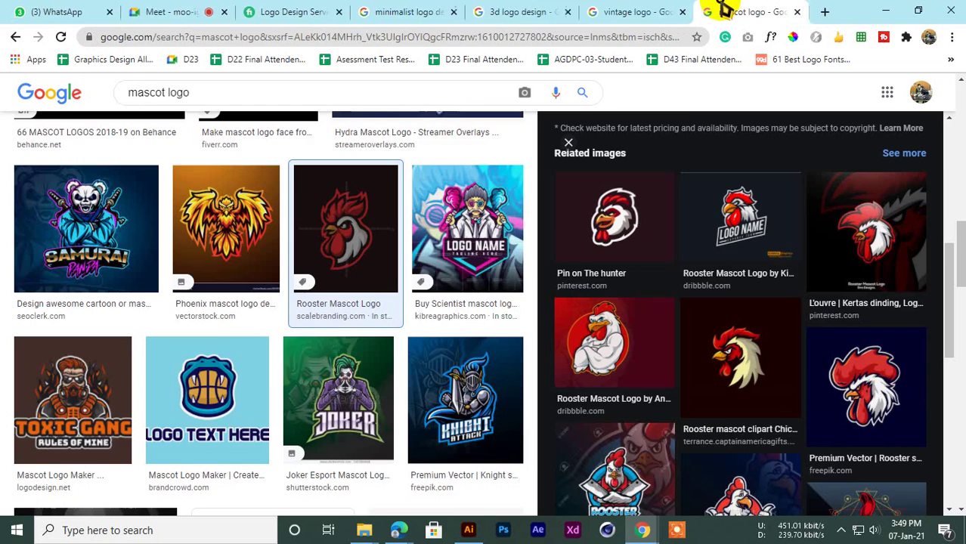
{"action": "middle_click", "coordinate": [717, 9]}
{"action": "middle_click", "coordinate": [707, 9]}
{"action": "middle_click", "coordinate": [702, 9]}
{"action": "middle_click", "coordinate": [702, 10]}
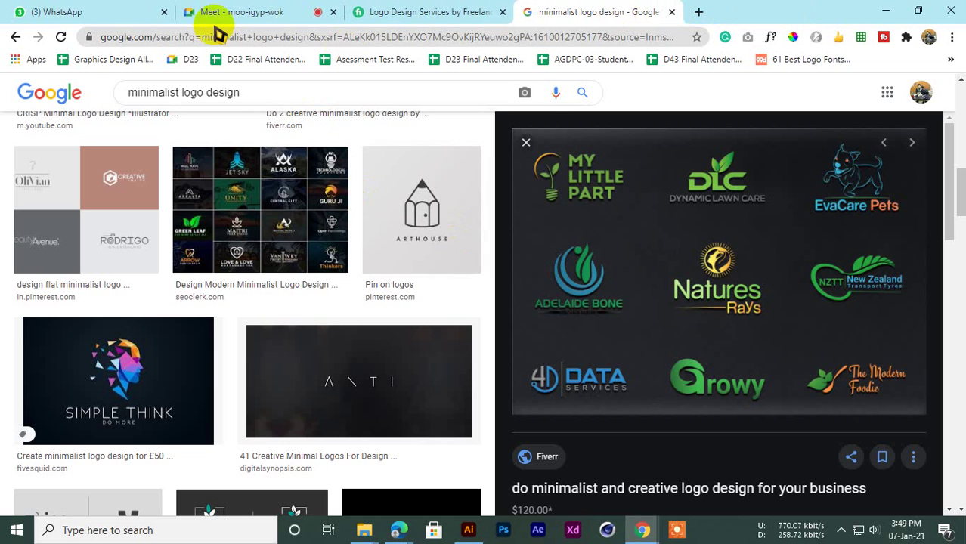
Step: Check the Google Meet class and return to Fiverr's Logo Design page to review the logo styles
{"action": "left_click", "coordinate": [242, 11]}
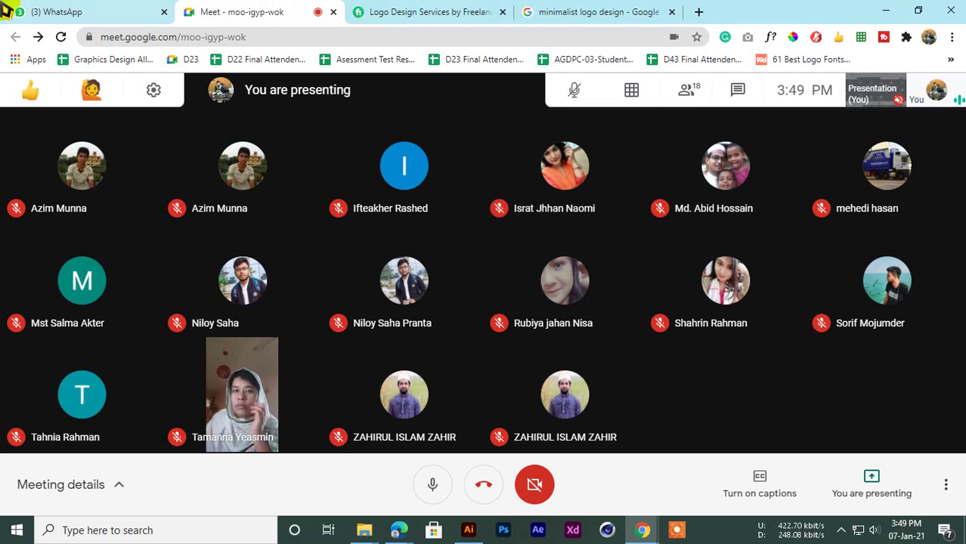
{"action": "left_click", "coordinate": [473, 11]}
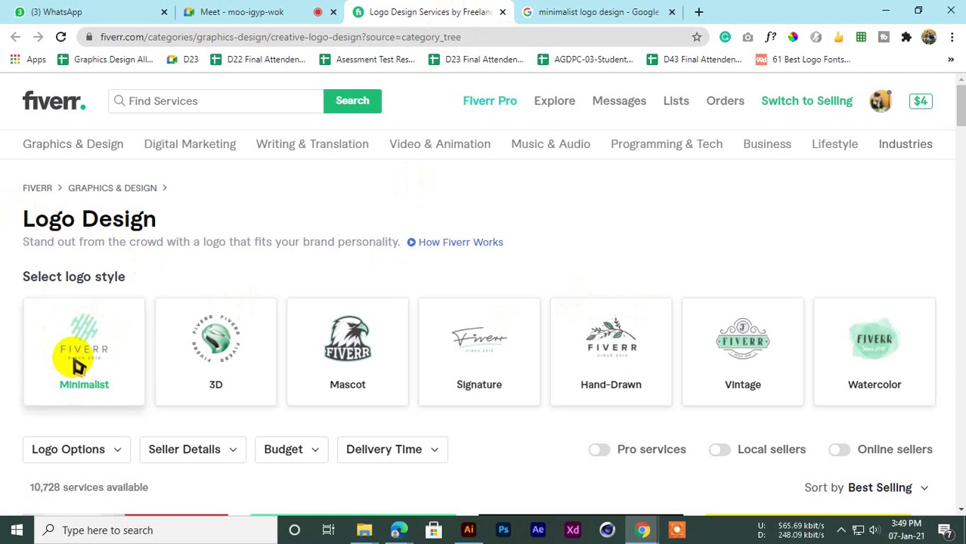
{"action": "left_click", "coordinate": [234, 12]}
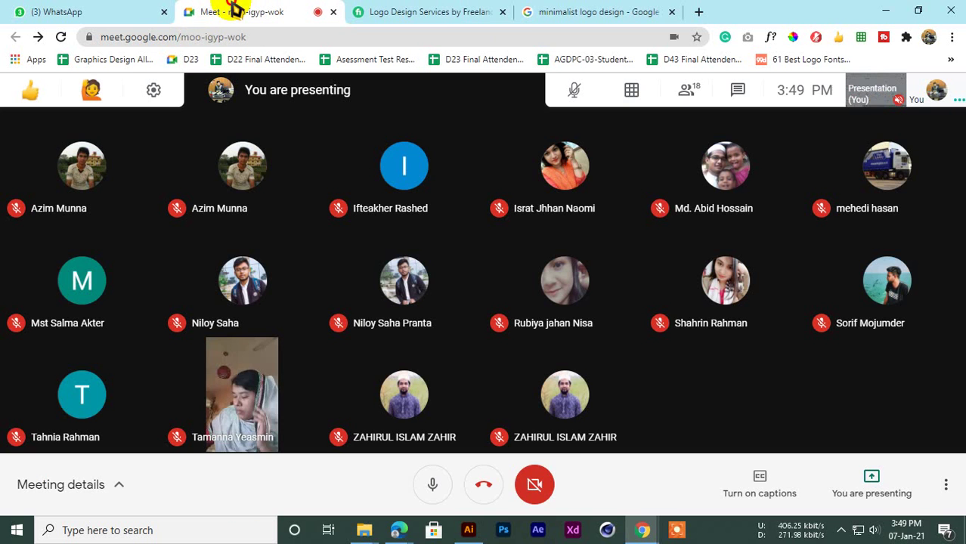
{"action": "left_click", "coordinate": [412, 9]}
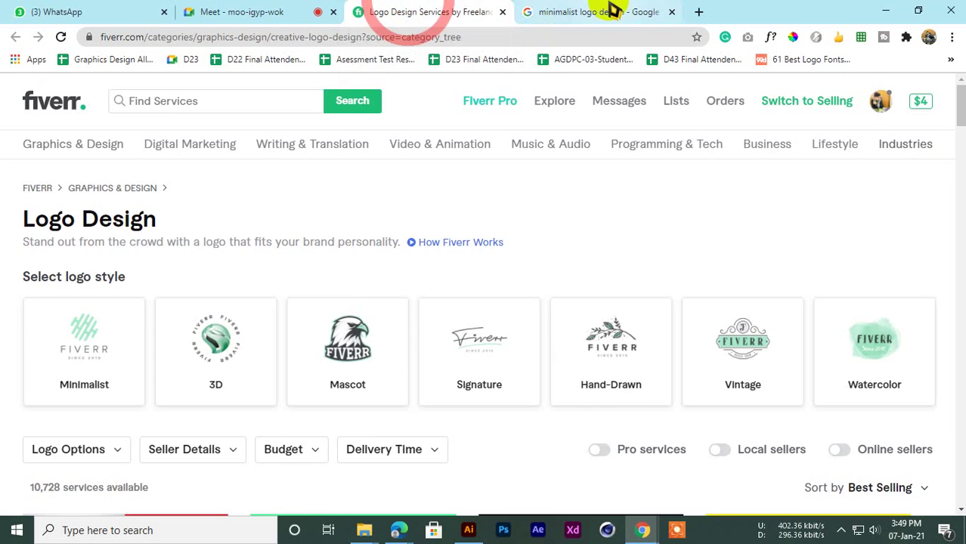
Step: Return to the minimalist logo design image results and preview Fiverr's "Whitefox Advertising" logo with its related images
{"action": "left_click", "coordinate": [605, 11]}
{"action": "scroll", "coordinate": [217, 332], "scroll_direction": "down", "scroll_amount": 3}
{"action": "scroll", "coordinate": [219, 332], "scroll_direction": "up", "scroll_amount": 10}
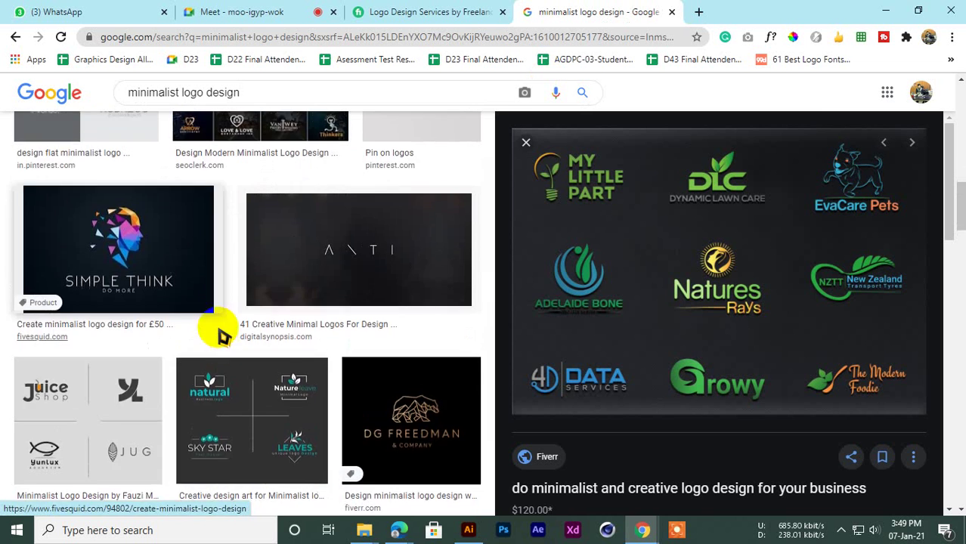
{"action": "scroll", "coordinate": [234, 316], "scroll_direction": "down", "scroll_amount": 2}
{"action": "scroll", "coordinate": [237, 315], "scroll_direction": "up", "scroll_amount": 5}
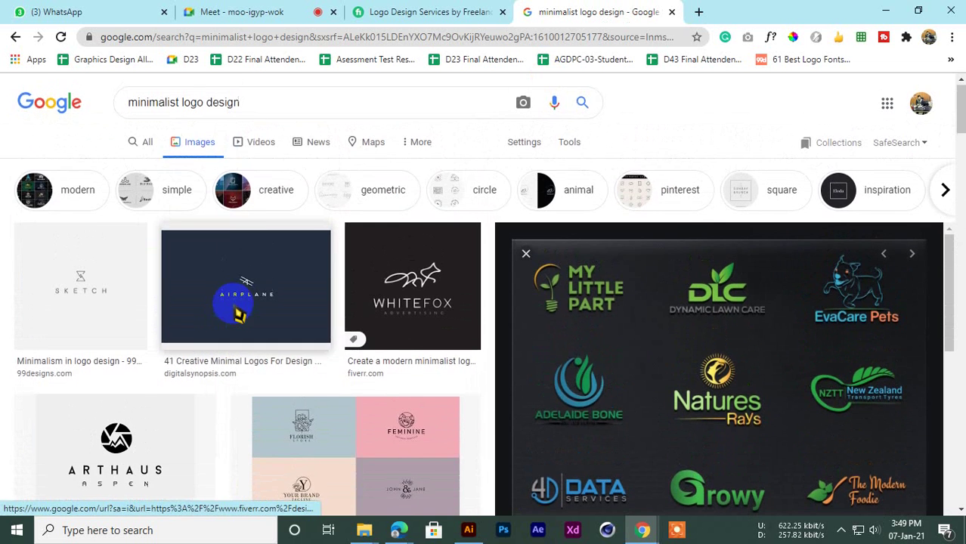
{"action": "left_click", "coordinate": [397, 260]}
{"action": "scroll", "coordinate": [756, 321], "scroll_direction": "down", "scroll_amount": 2}
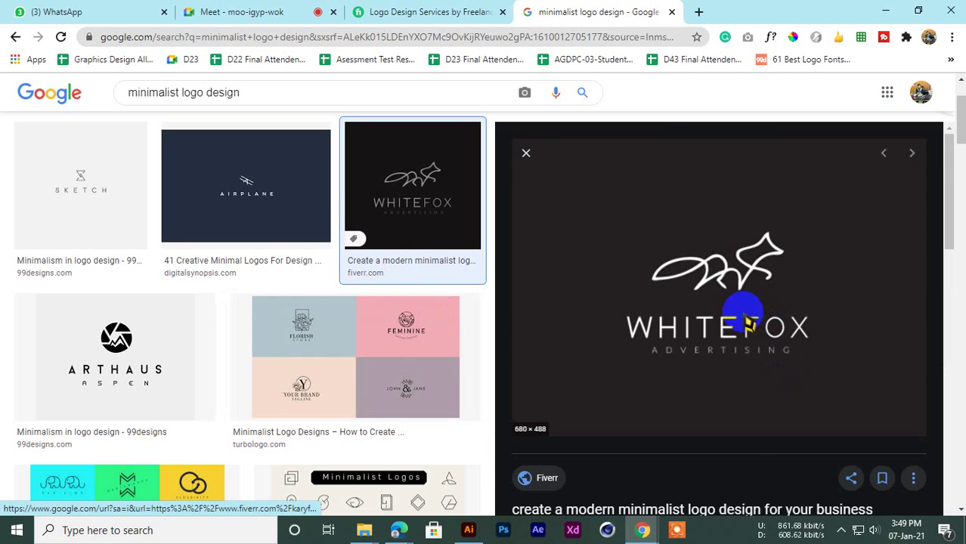
{"action": "scroll", "coordinate": [717, 303], "scroll_direction": "up", "scroll_amount": 2}
{"action": "scroll", "coordinate": [695, 340], "scroll_direction": "down", "scroll_amount": 4}
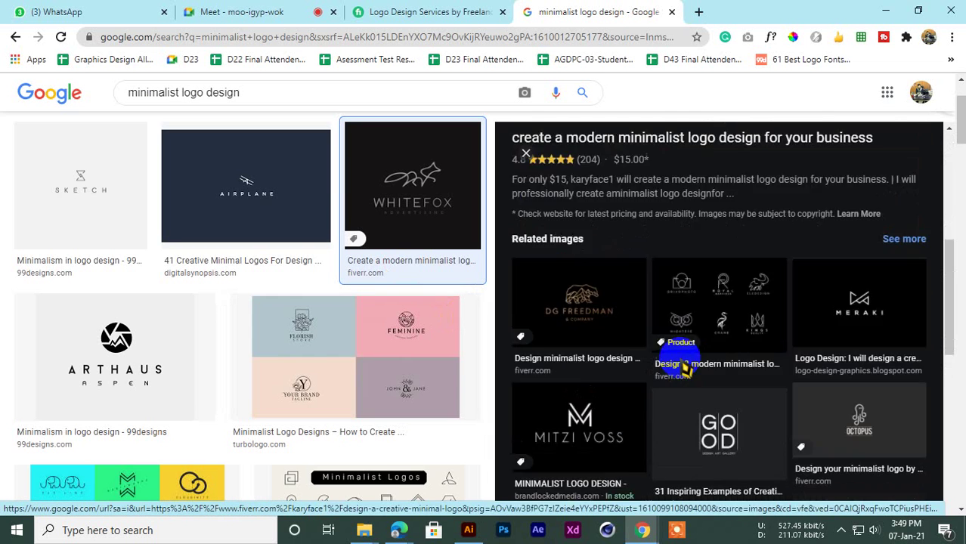
Step: Follow the related images to preview Fiverr's modern minimalist logo set, then PixelClerks' modern minimalist professional logos
{"action": "left_click", "coordinate": [674, 359]}
{"action": "scroll", "coordinate": [688, 323], "scroll_direction": "down", "scroll_amount": 6}
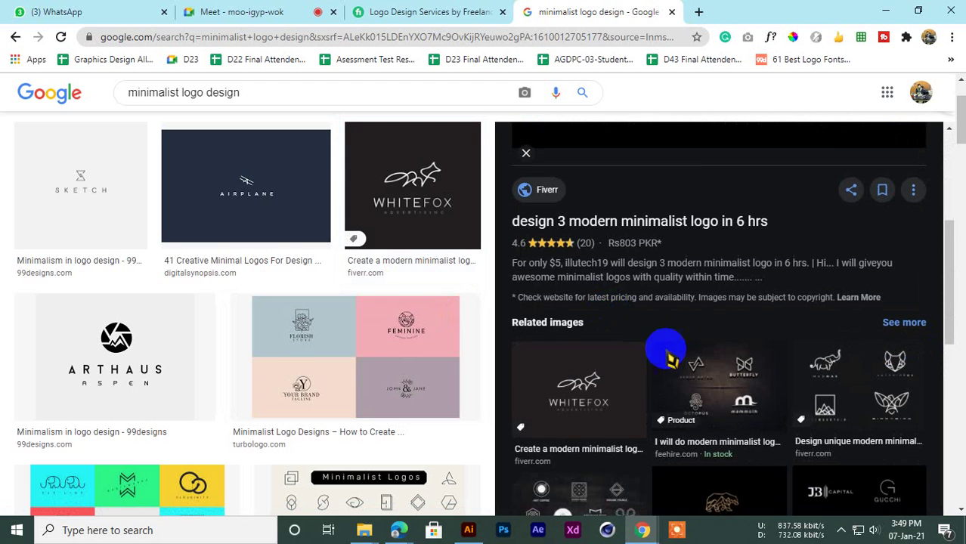
{"action": "left_click", "coordinate": [797, 299]}
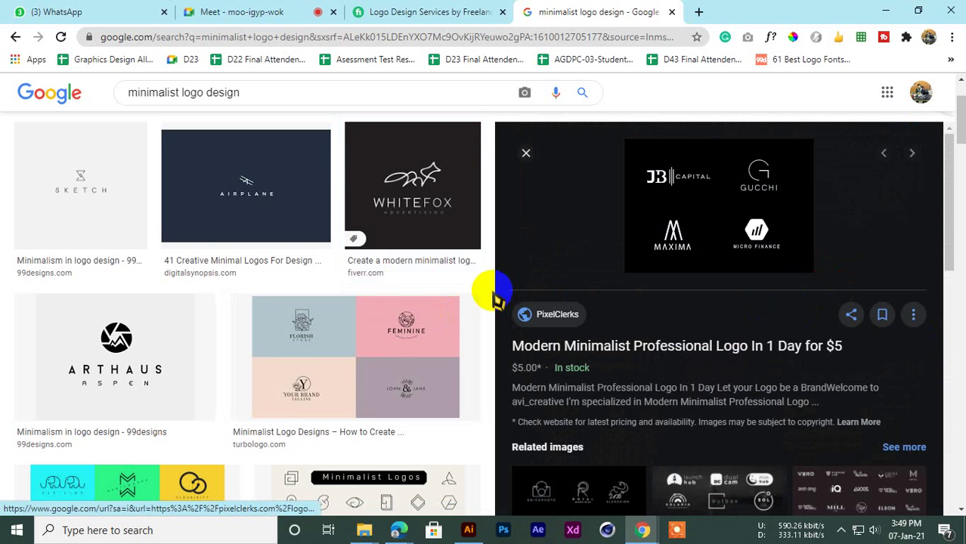
{"action": "scroll", "coordinate": [493, 318], "scroll_direction": "down", "scroll_amount": 3}
Step: Return to the Google Meet class and close the minimalist logo search and the Fiverr Logo Design page
{"action": "left_click", "coordinate": [219, 11]}
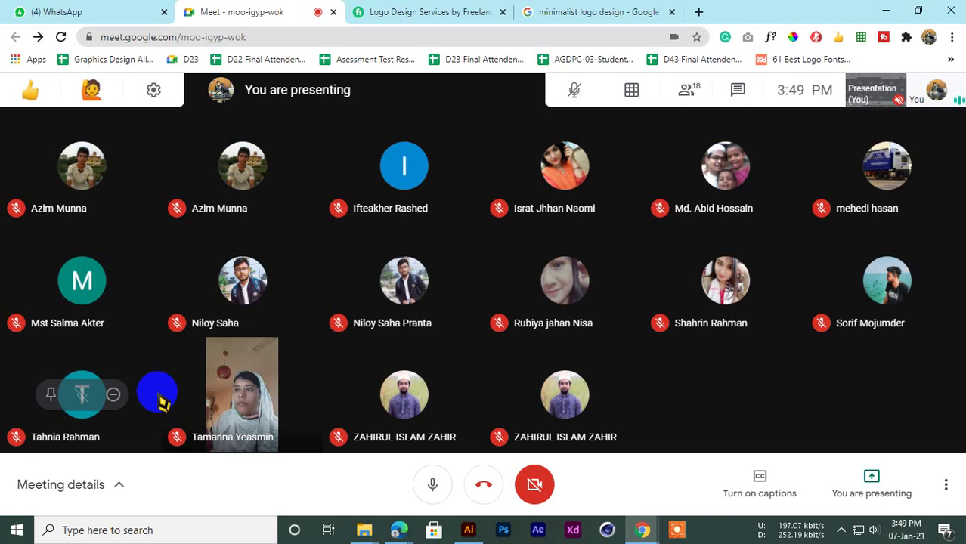
{"action": "middle_click", "coordinate": [609, 10]}
{"action": "middle_click", "coordinate": [434, 7]}
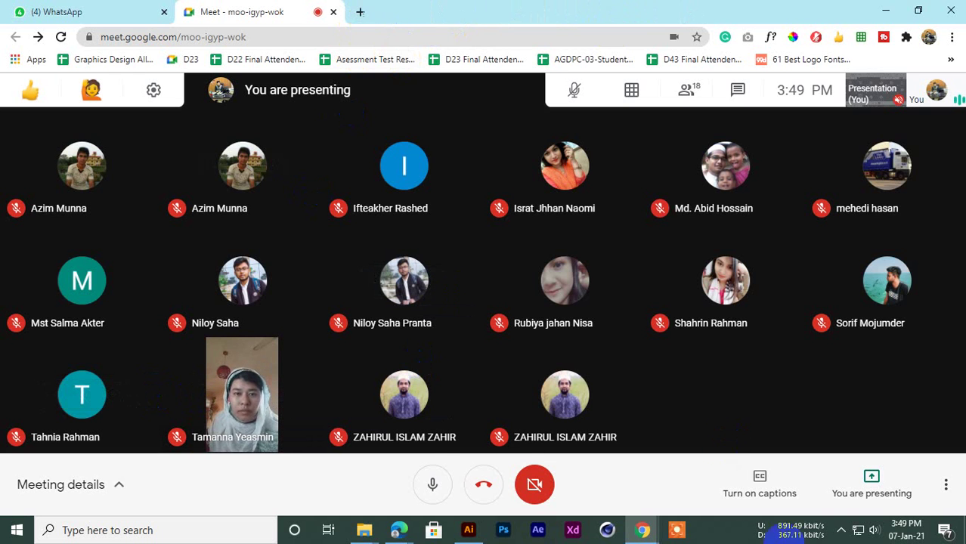
Step: Search Google for "colour hunt" in a new browser tab and open the Color Hunt website
{"action": "left_click", "coordinate": [361, 13]}
{"action": "left_click", "coordinate": [190, 38]}
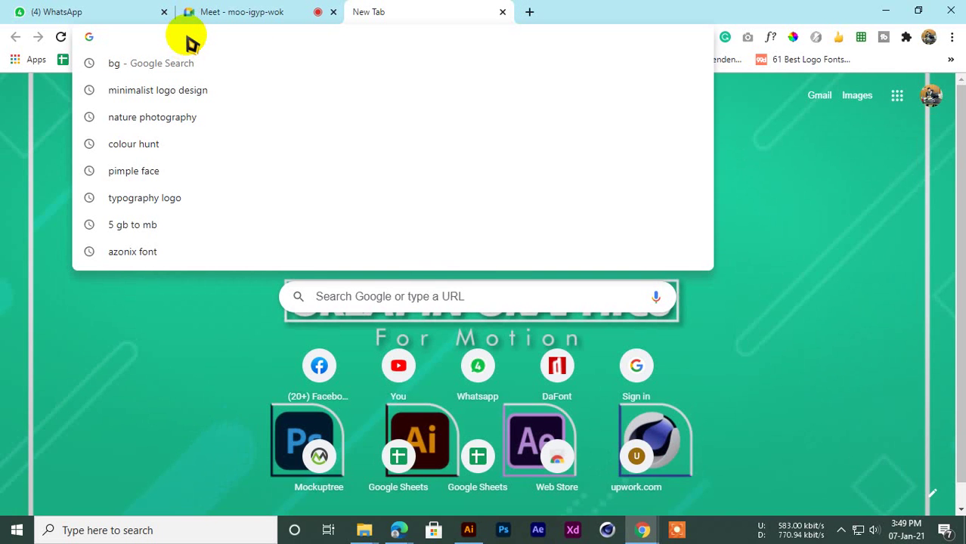
{"action": "type", "text": "c"}
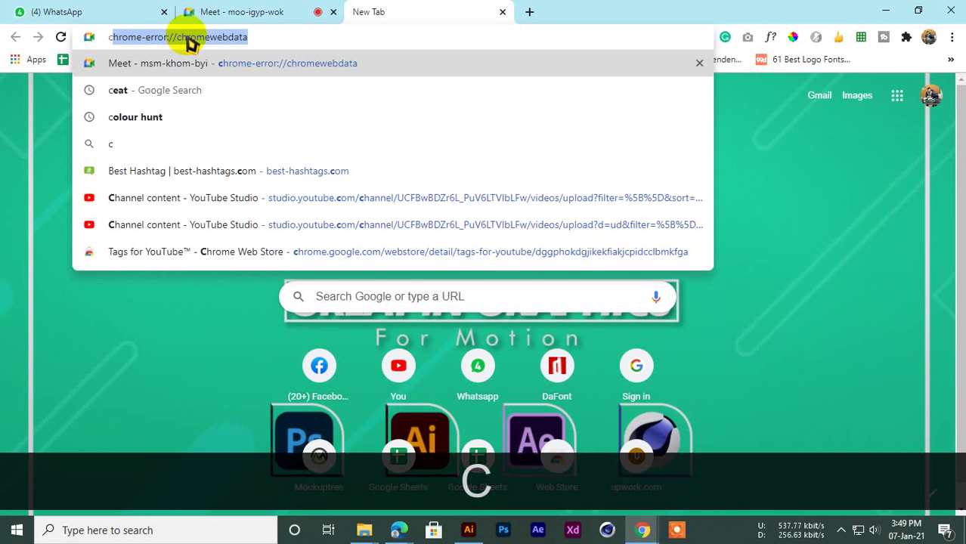
{"action": "type", "text": "o"}
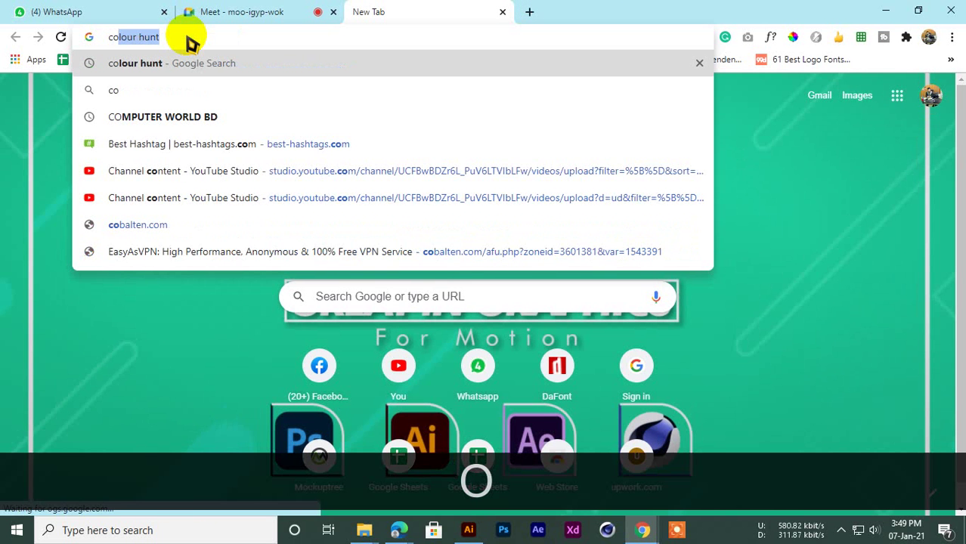
{"action": "type", "text": "\\"}
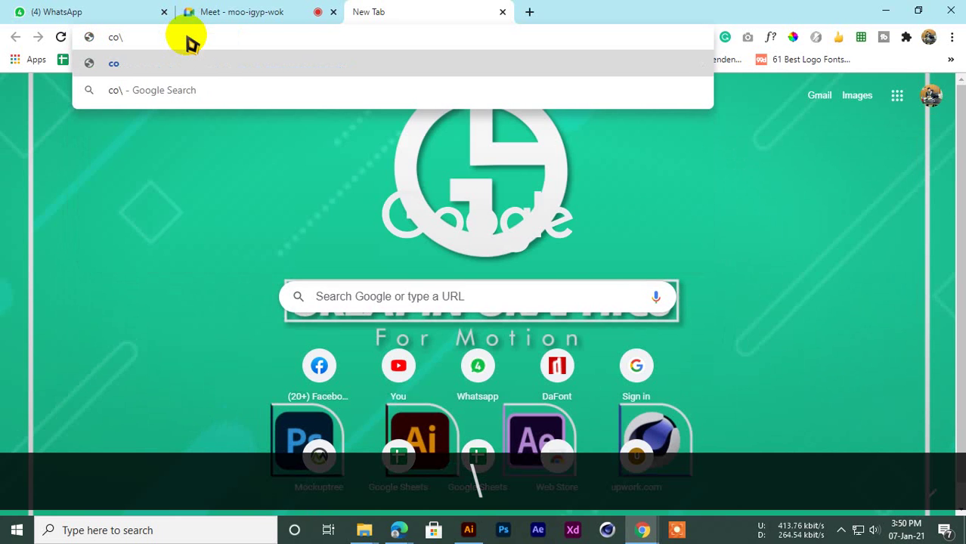
{"action": "key", "text": "BackSpace"}
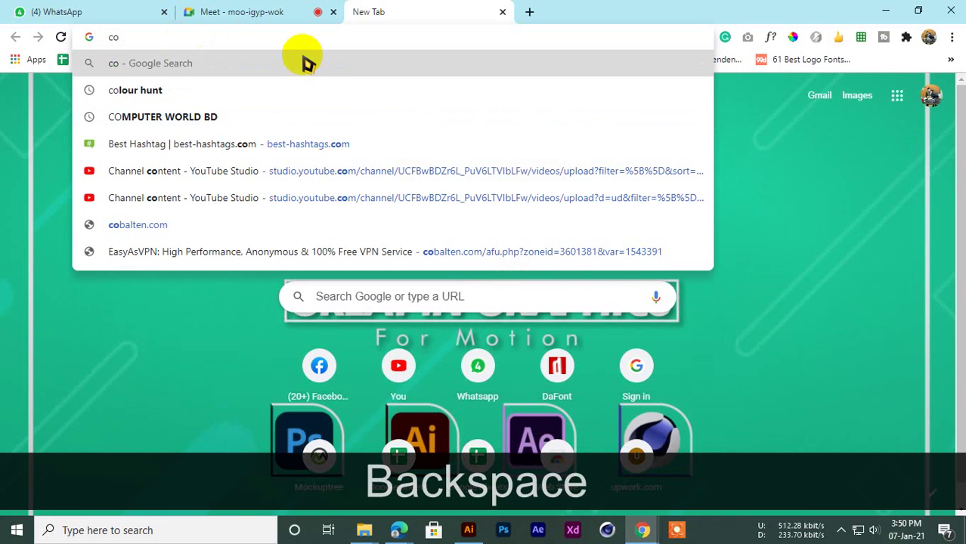
{"action": "left_click", "coordinate": [130, 93]}
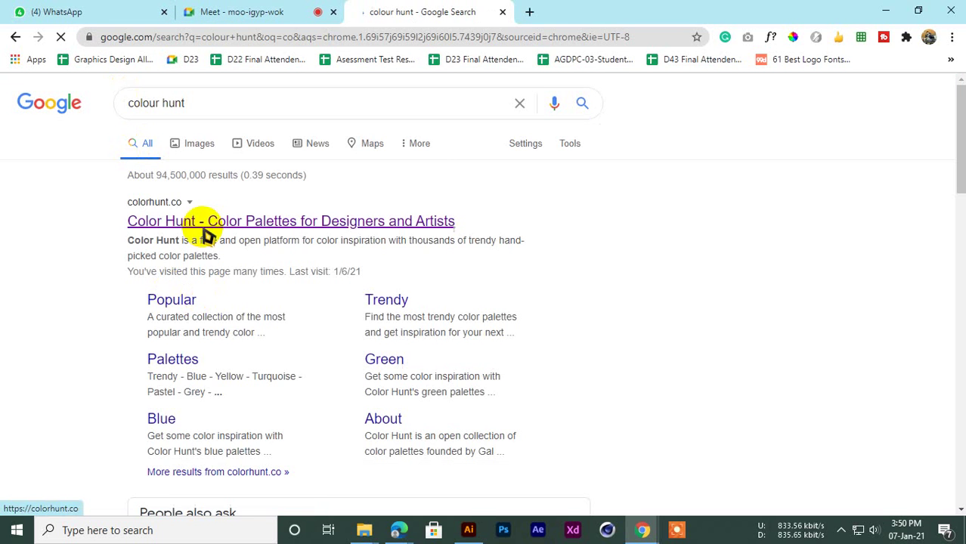
{"action": "left_click", "coordinate": [204, 227]}
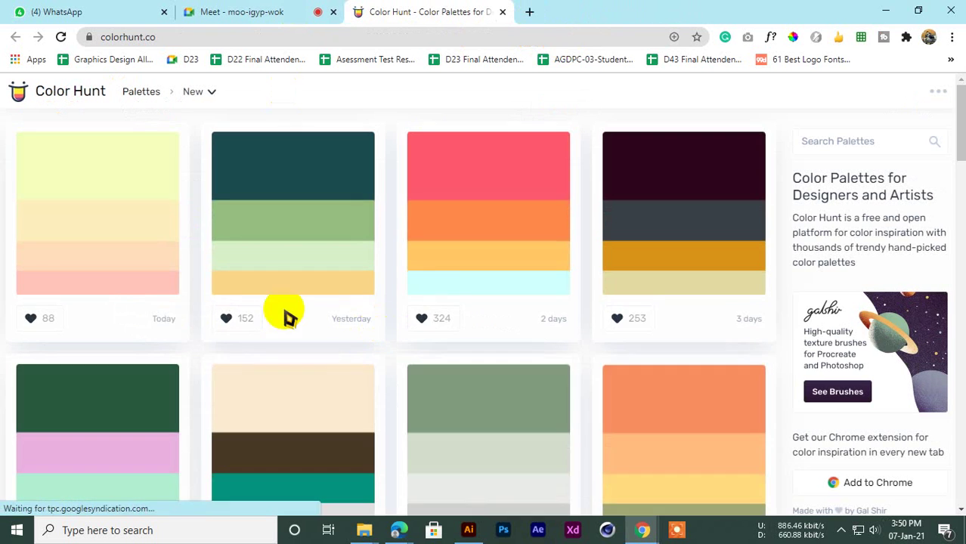
Step: Browse Color Hunt's new palettes to examine their color combinations and hex codes
{"action": "scroll", "coordinate": [468, 212], "scroll_direction": "down", "scroll_amount": 5}
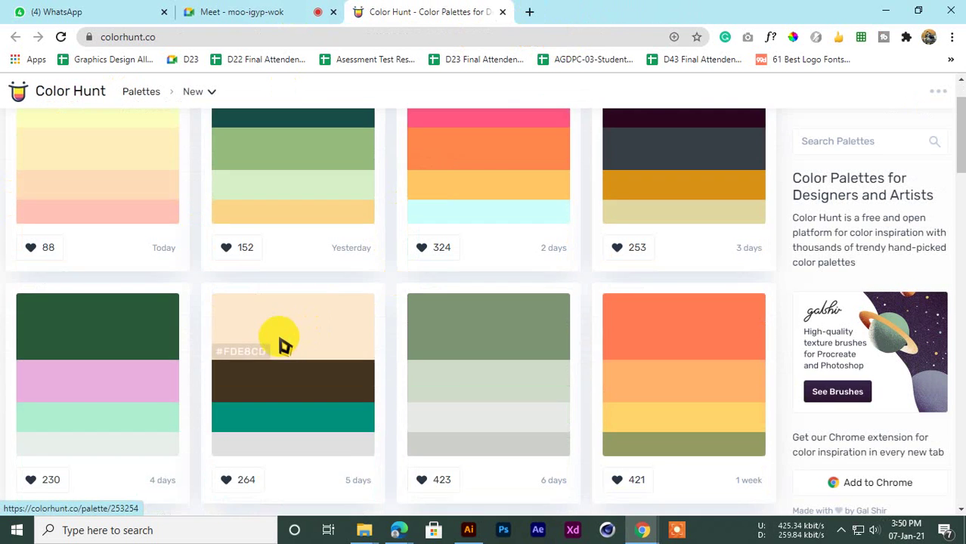
{"action": "scroll", "coordinate": [138, 333], "scroll_direction": "down", "scroll_amount": 3}
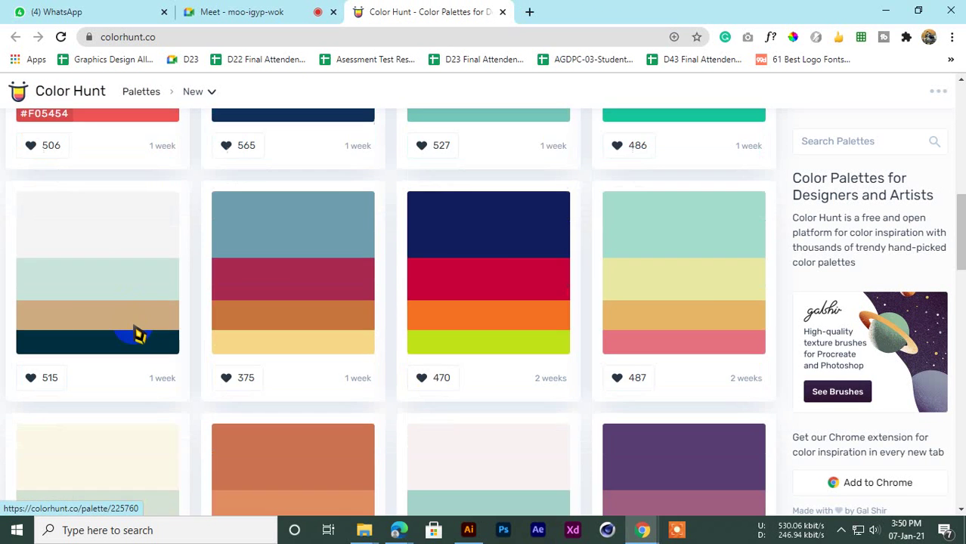
{"action": "scroll", "coordinate": [356, 346], "scroll_direction": "up", "scroll_amount": 2}
{"action": "scroll", "coordinate": [360, 345], "scroll_direction": "down", "scroll_amount": 2}
{"action": "scroll", "coordinate": [261, 304], "scroll_direction": "up", "scroll_amount": 4}
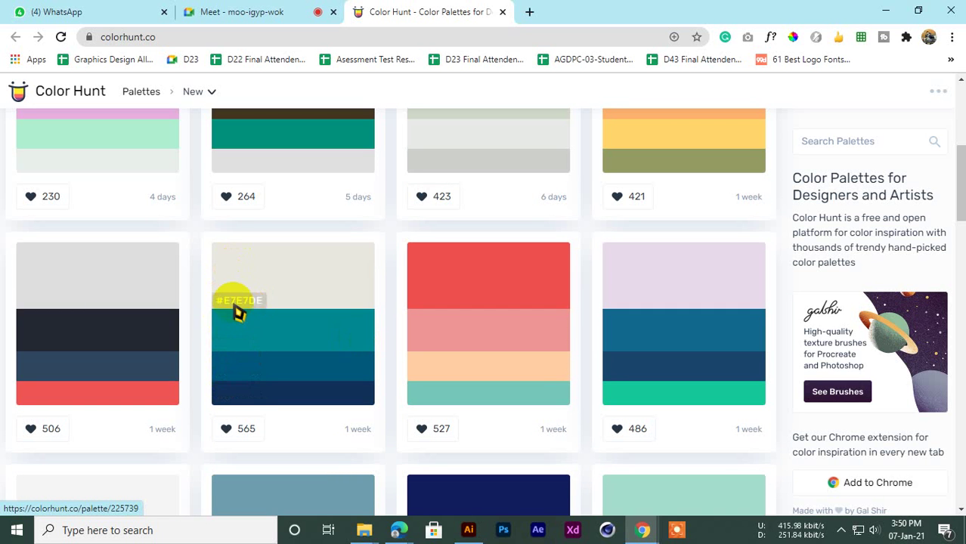
{"action": "scroll", "coordinate": [243, 377], "scroll_direction": "down", "scroll_amount": 1}
{"action": "scroll", "coordinate": [319, 405], "scroll_direction": "down", "scroll_amount": 2}
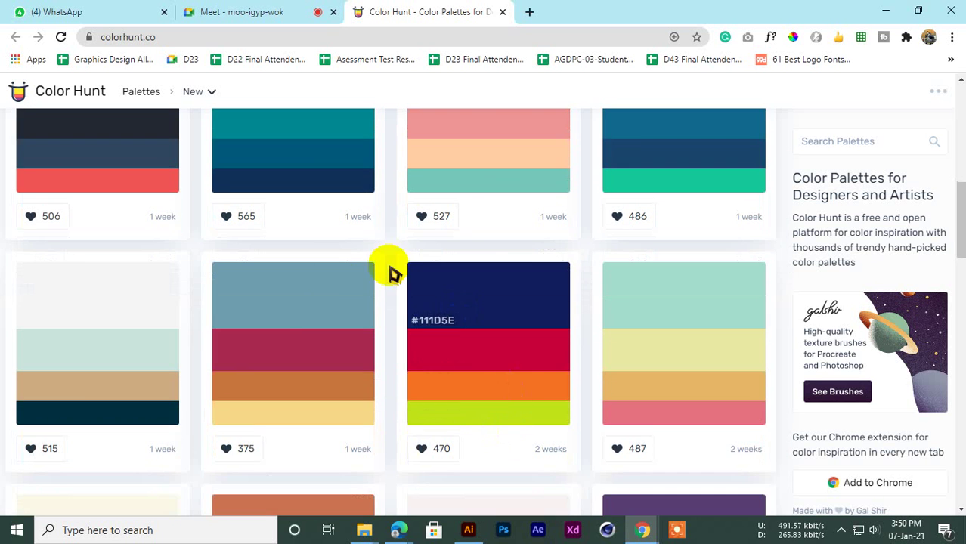
Step: Scan older palettes further through Color Hunt's New collection and compare their color combinations
{"action": "scroll", "coordinate": [244, 338], "scroll_direction": "up", "scroll_amount": 2}
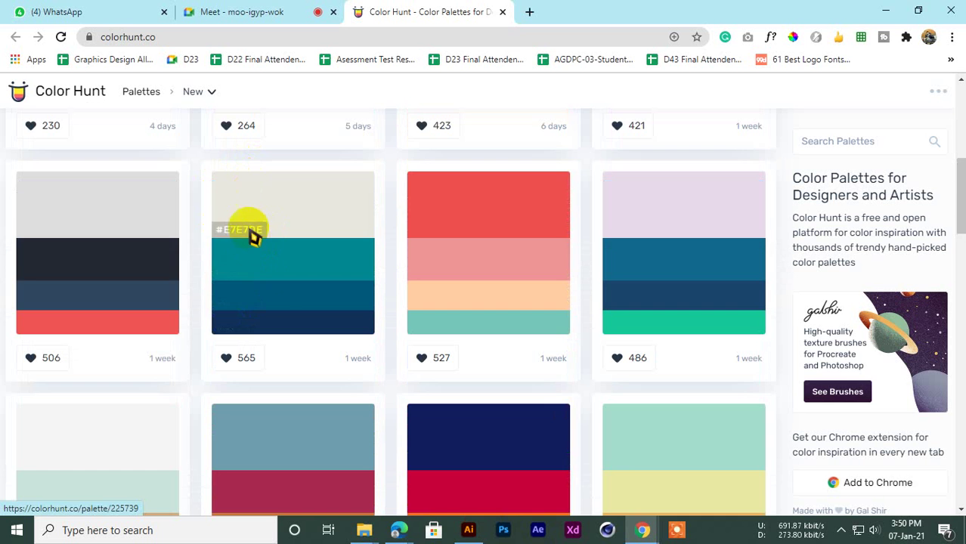
{"action": "scroll", "coordinate": [287, 304], "scroll_direction": "down", "scroll_amount": 3}
{"action": "scroll", "coordinate": [340, 360], "scroll_direction": "up", "scroll_amount": 3}
{"action": "left_click", "coordinate": [542, 219]}
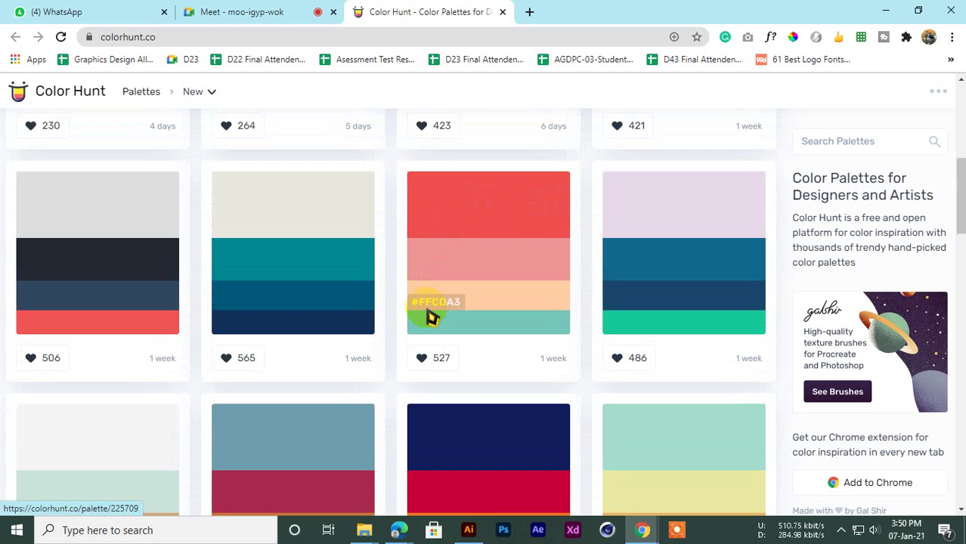
{"action": "scroll", "coordinate": [431, 318], "scroll_direction": "down", "scroll_amount": 8}
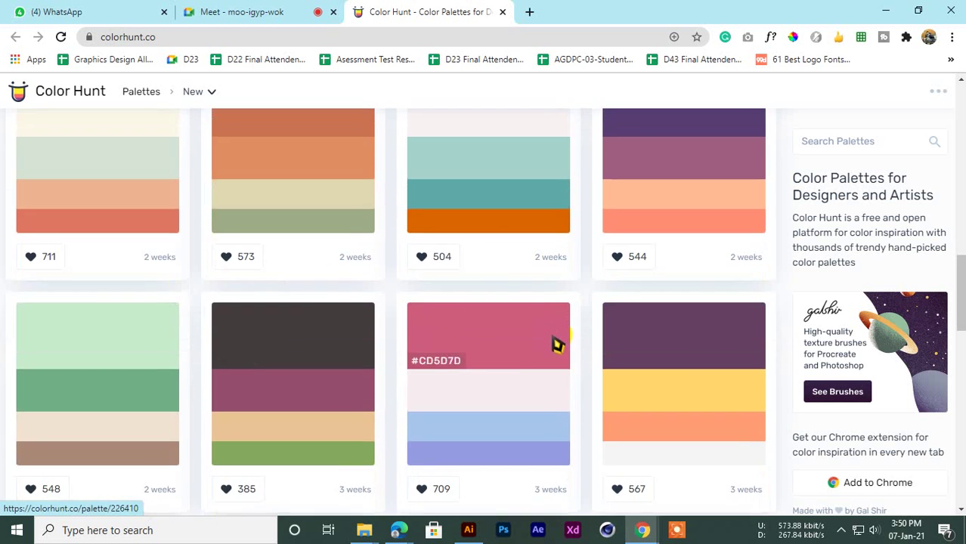
{"action": "scroll", "coordinate": [557, 345], "scroll_direction": "up", "scroll_amount": 2}
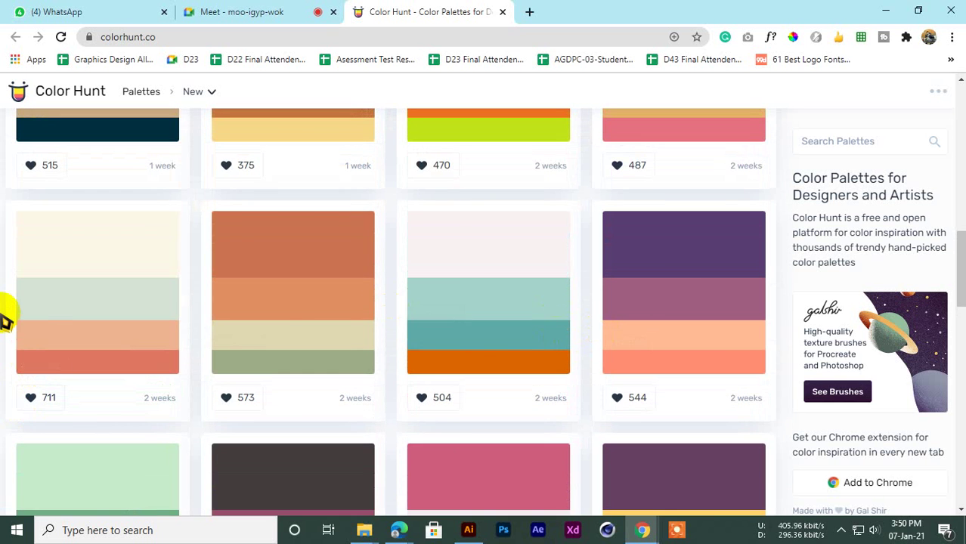
{"action": "scroll", "coordinate": [243, 345], "scroll_direction": "down", "scroll_amount": 12}
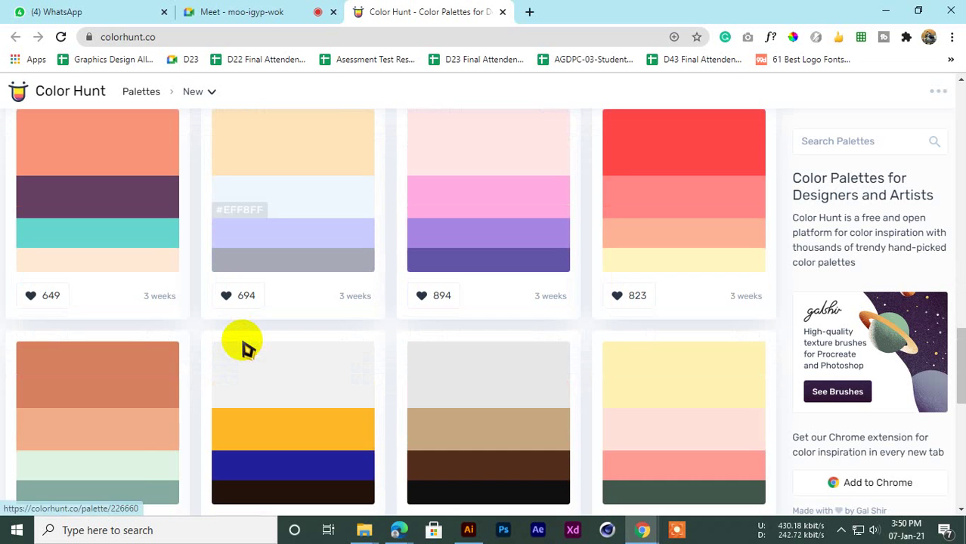
{"action": "scroll", "coordinate": [284, 344], "scroll_direction": "down", "scroll_amount": 3}
{"action": "scroll", "coordinate": [287, 344], "scroll_direction": "up", "scroll_amount": 7}
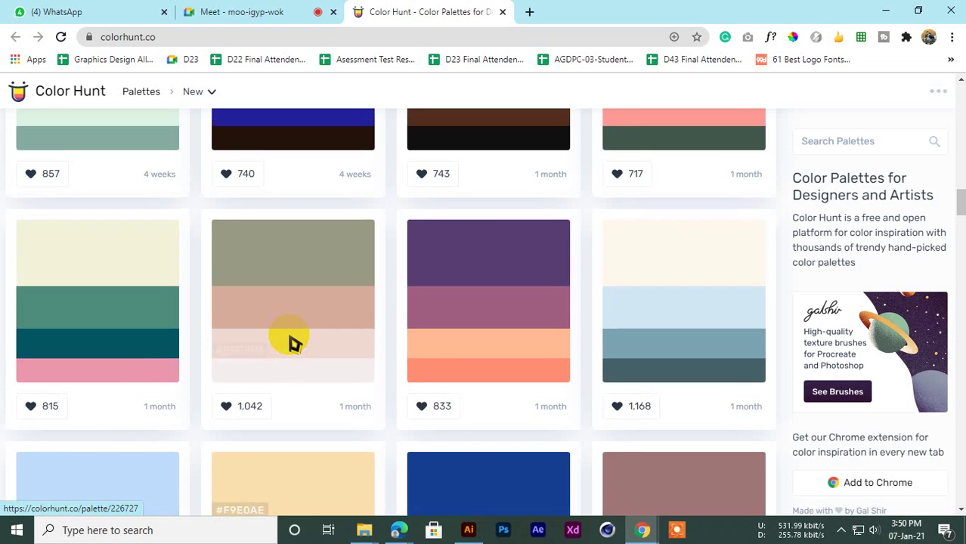
{"action": "scroll", "coordinate": [294, 341], "scroll_direction": "up", "scroll_amount": 18}
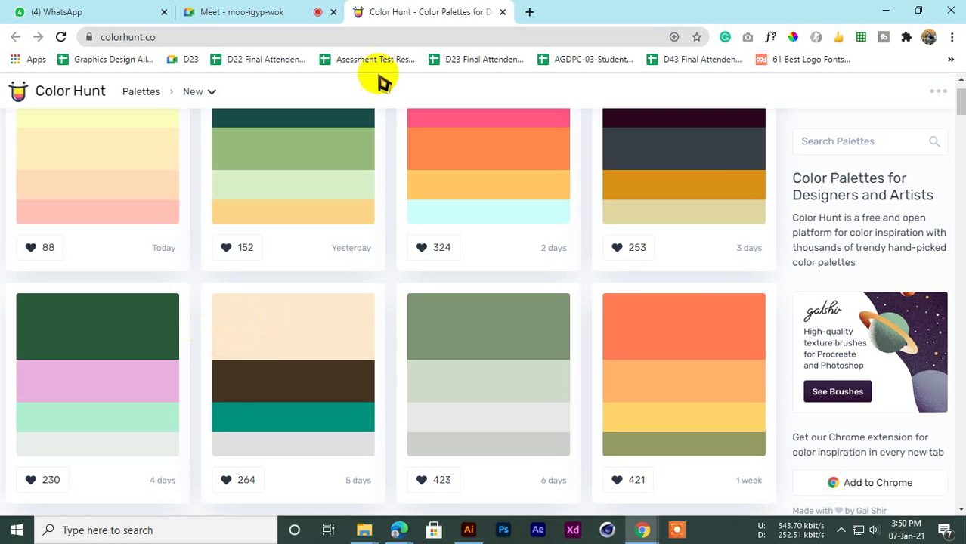
Step: Check the participants in the Google Meet class and return to the Color Hunt palettes
{"action": "left_click", "coordinate": [231, 11]}
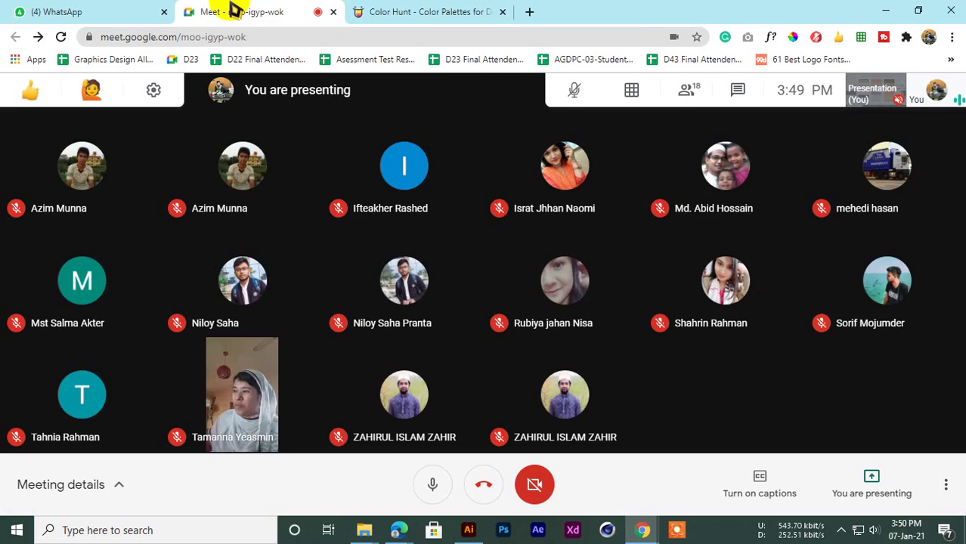
{"action": "left_click", "coordinate": [631, 158]}
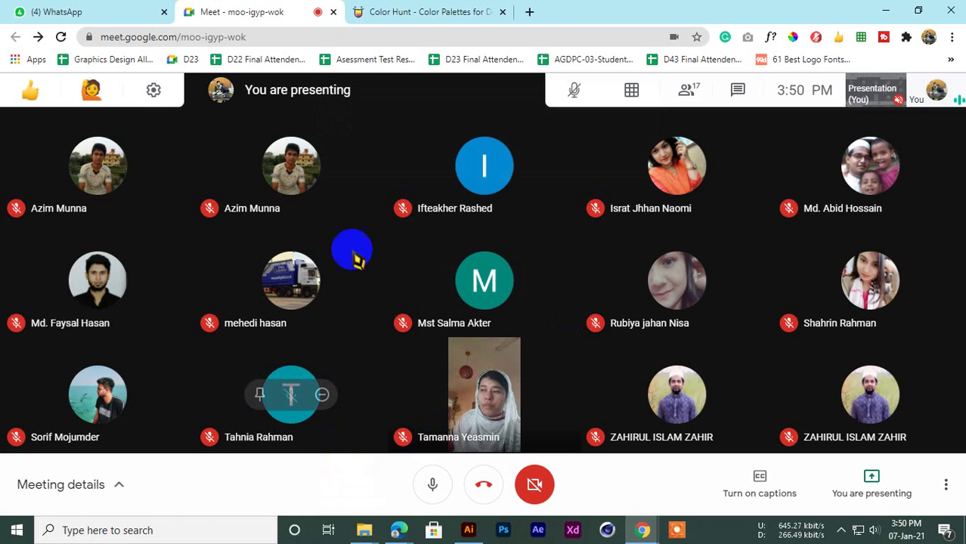
{"action": "left_click", "coordinate": [385, 12]}
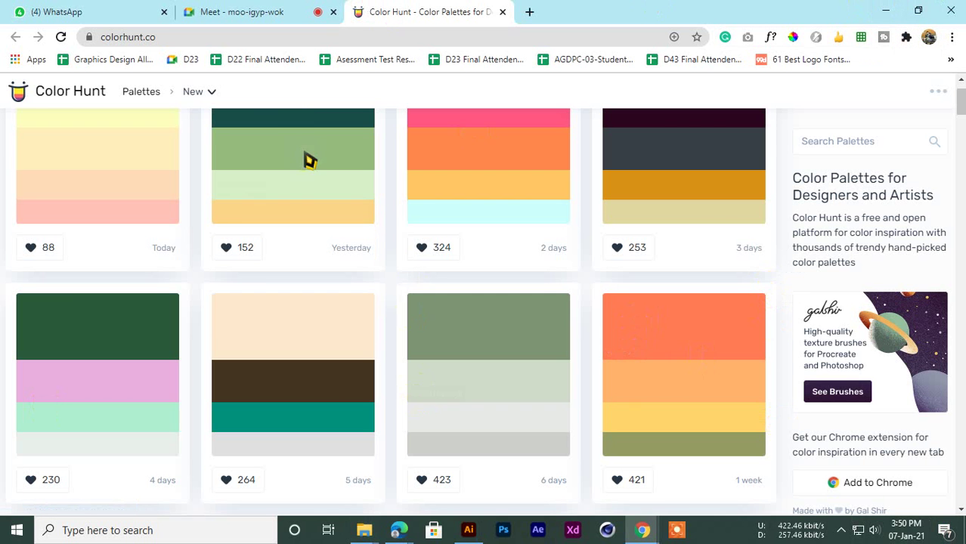
Step: Open the navy, crimson, orange and lime palette that starts with #111D5E and examine its colors
{"action": "scroll", "coordinate": [310, 160], "scroll_direction": "up", "scroll_amount": 1}
{"action": "scroll", "coordinate": [329, 147], "scroll_direction": "down", "scroll_amount": 5}
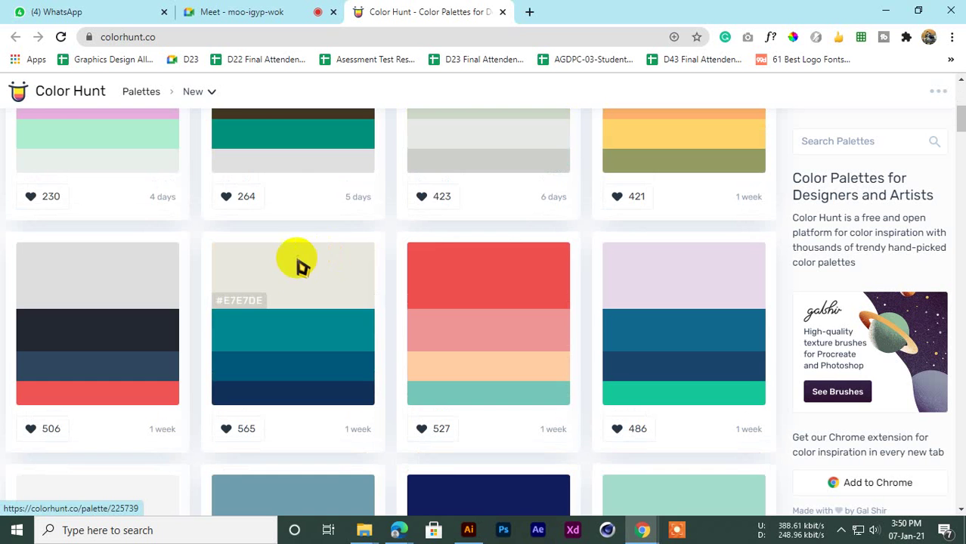
{"action": "scroll", "coordinate": [298, 261], "scroll_direction": "down", "scroll_amount": 3}
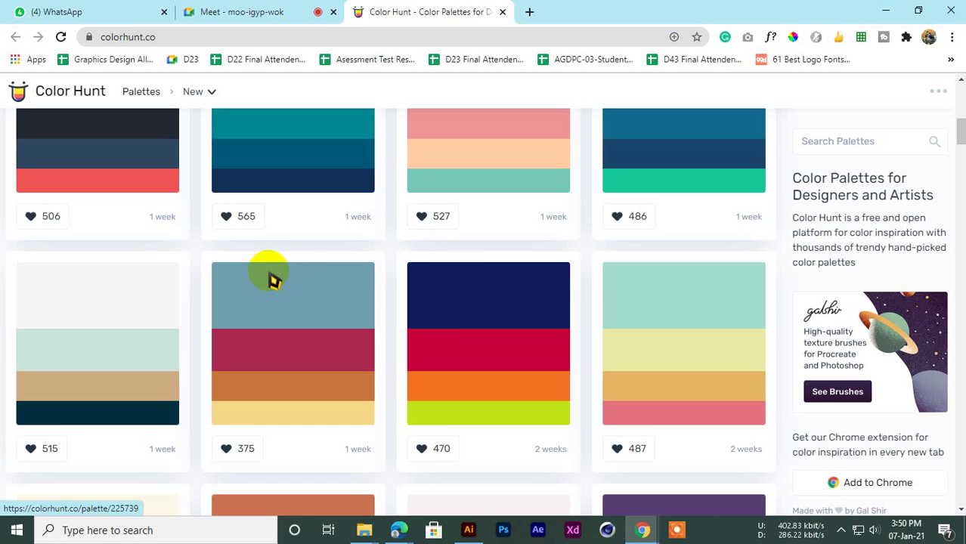
{"action": "left_click", "coordinate": [470, 287]}
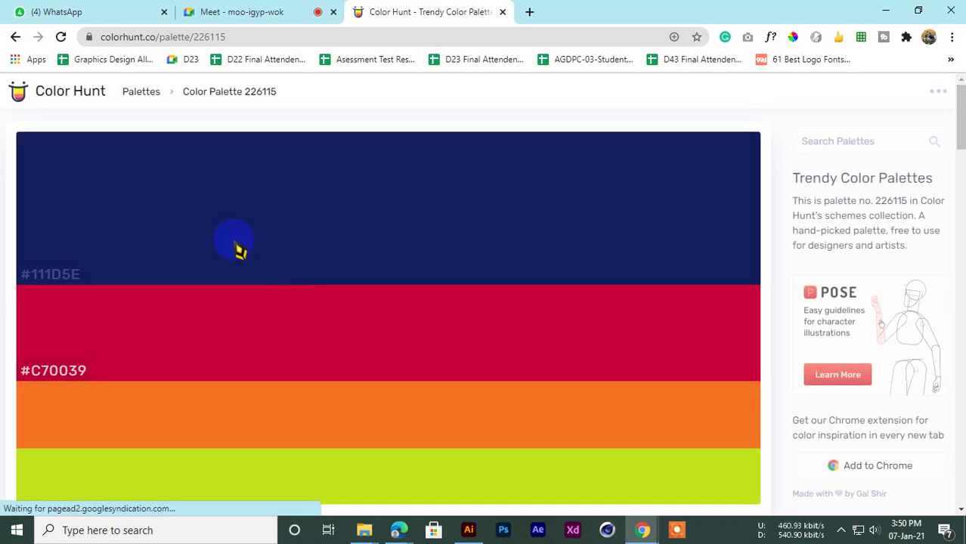
{"action": "scroll", "coordinate": [66, 231], "scroll_direction": "down", "scroll_amount": 3}
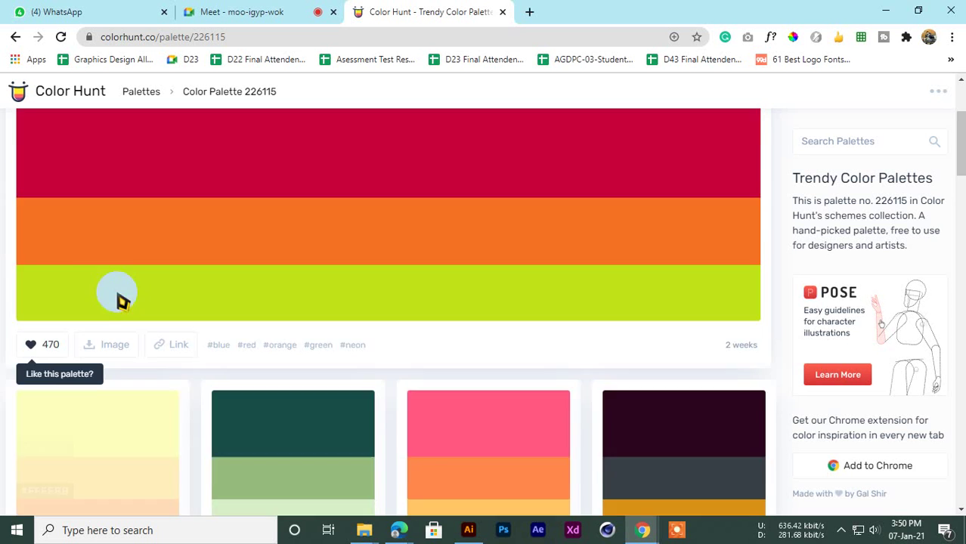
{"action": "scroll", "coordinate": [121, 297], "scroll_direction": "up", "scroll_amount": 3}
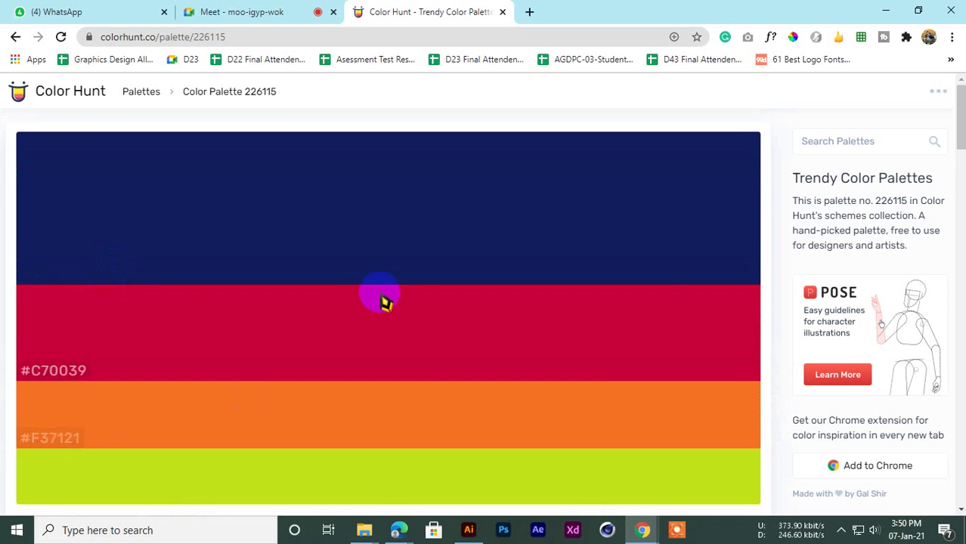
Step: Open the grey, turquoise and blue palette that starts with #E7E7DE and examine its page
{"action": "scroll", "coordinate": [289, 269], "scroll_direction": "down", "scroll_amount": 7}
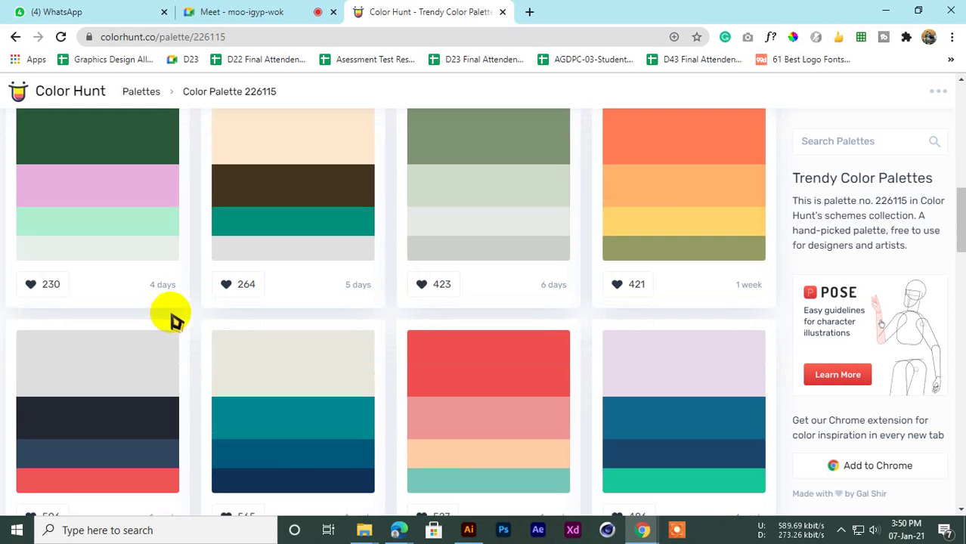
{"action": "scroll", "coordinate": [172, 318], "scroll_direction": "down", "scroll_amount": 3}
{"action": "left_click", "coordinate": [289, 164]}
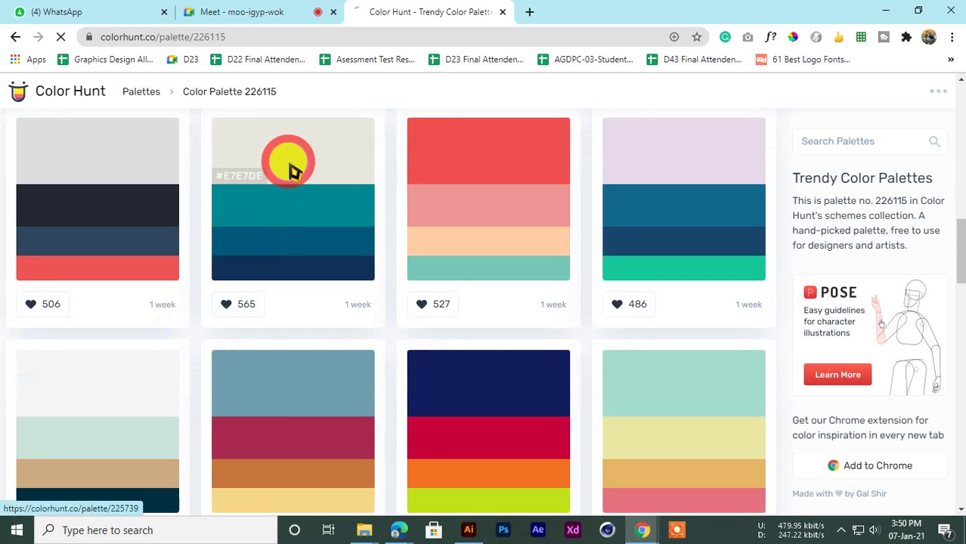
{"action": "scroll", "coordinate": [183, 356], "scroll_direction": "down", "scroll_amount": 5}
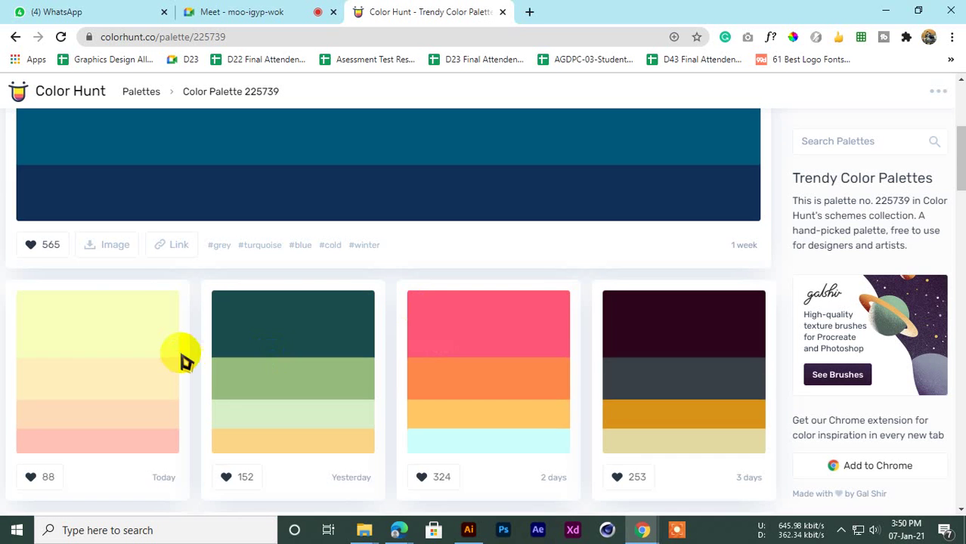
{"action": "scroll", "coordinate": [317, 270], "scroll_direction": "up", "scroll_amount": 4}
Step: Minimize the browser, switch to Illustrator and create a new document from the Letter preset
{"action": "left_click", "coordinate": [884, 10]}
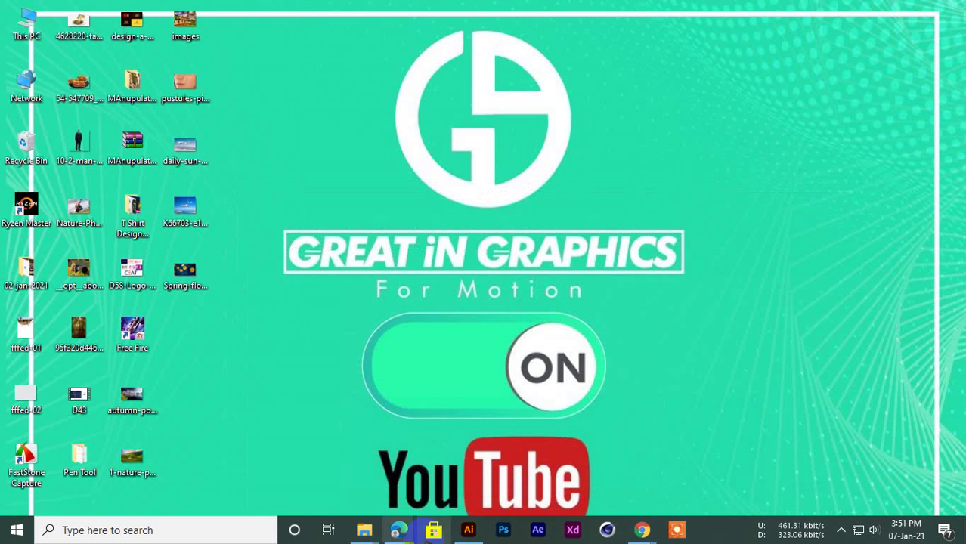
{"action": "left_click", "coordinate": [475, 530]}
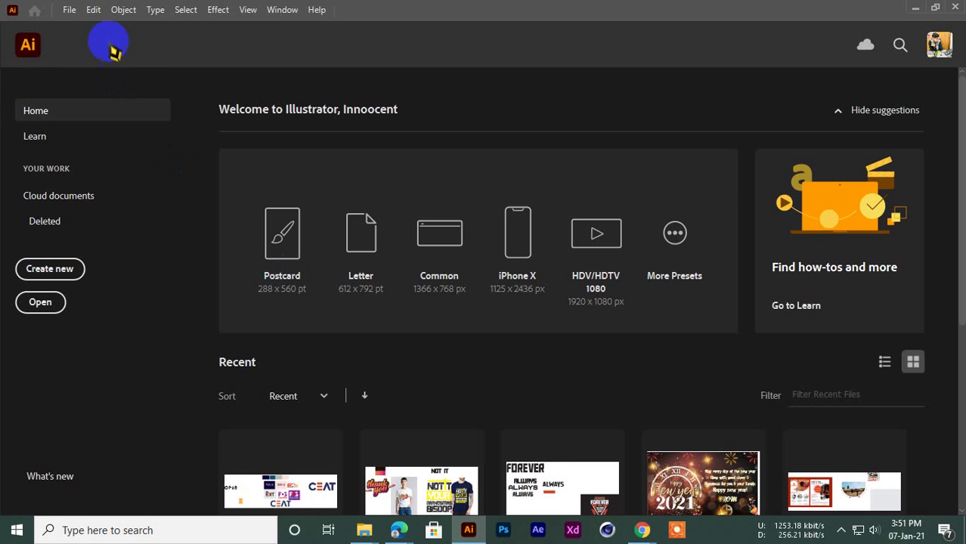
{"action": "left_click", "coordinate": [360, 259]}
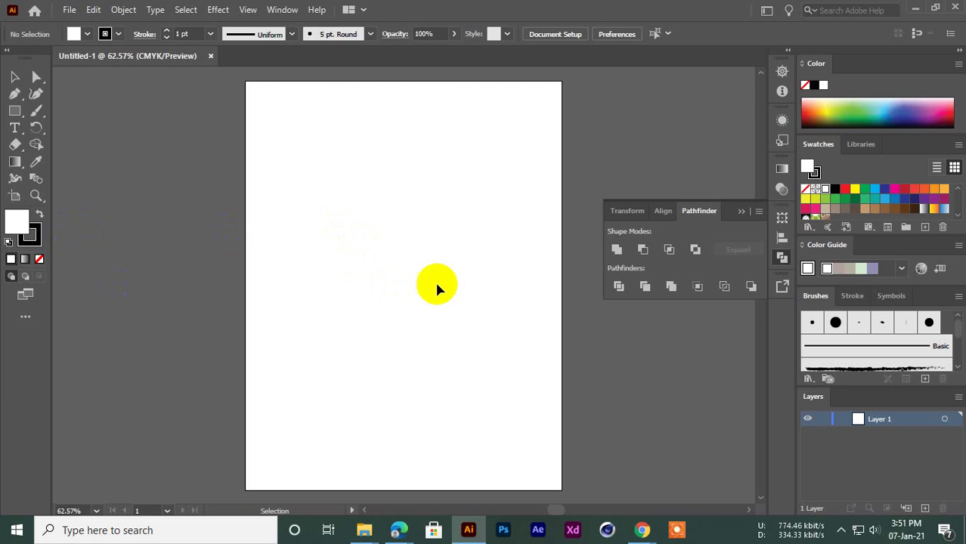
Step: Widen the artboard to about 821 pt by extending its right edge, keeping the 792 pt height
{"action": "left_click_drag", "start_coordinate": [436, 289], "coordinate": [204, 234]}
{"action": "left_click", "coordinate": [14, 196]}
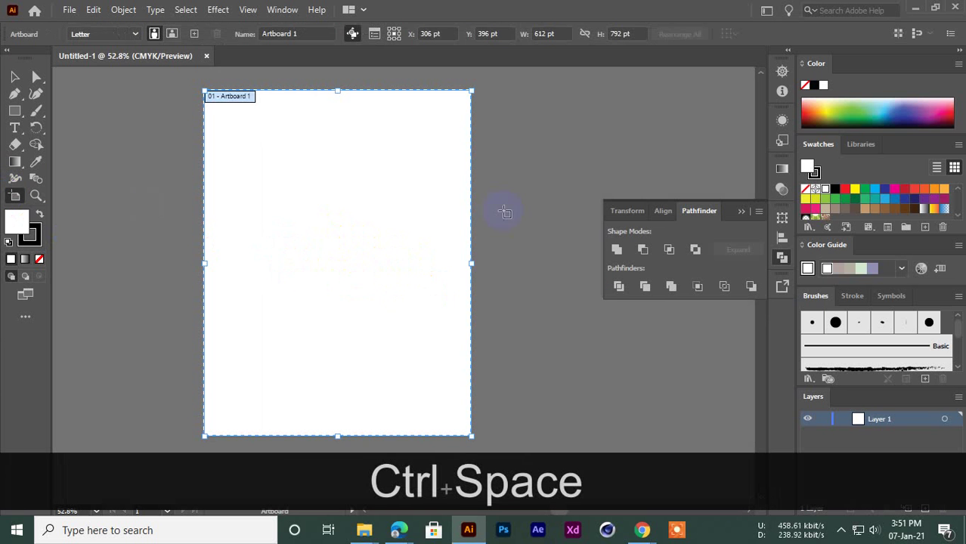
{"action": "left_click_drag", "start_coordinate": [471, 267], "coordinate": [562, 264]}
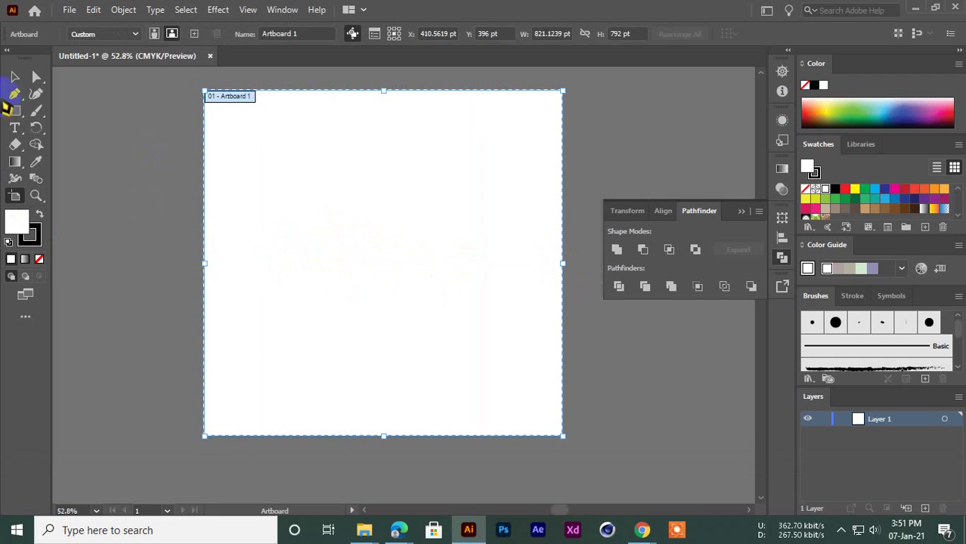
{"action": "left_click", "coordinate": [13, 77]}
{"action": "left_click_drag", "start_coordinate": [273, 214], "coordinate": [300, 233]}
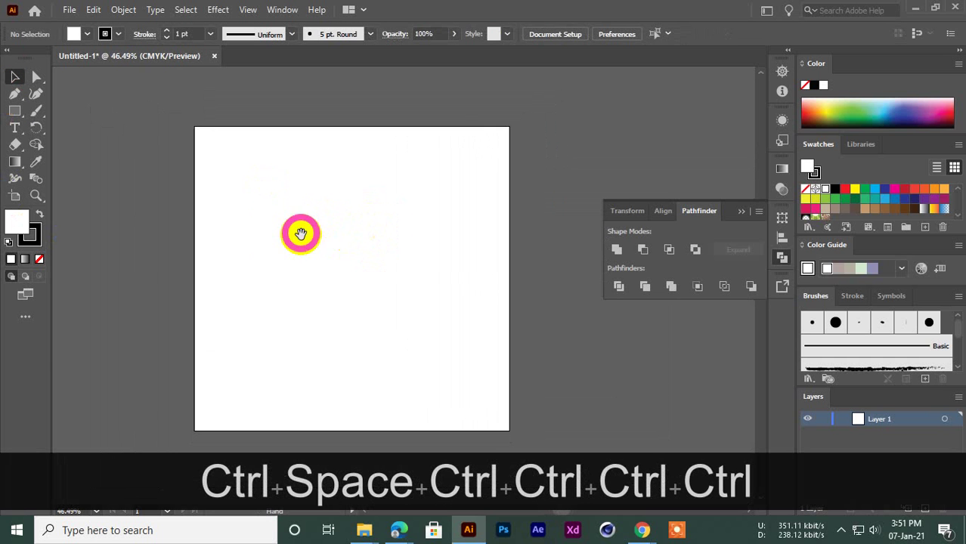
Step: Add the text "TEXT" on the artboard and scale it up proportionally to a font size of about 206 pt
{"action": "left_click", "coordinate": [248, 215]}
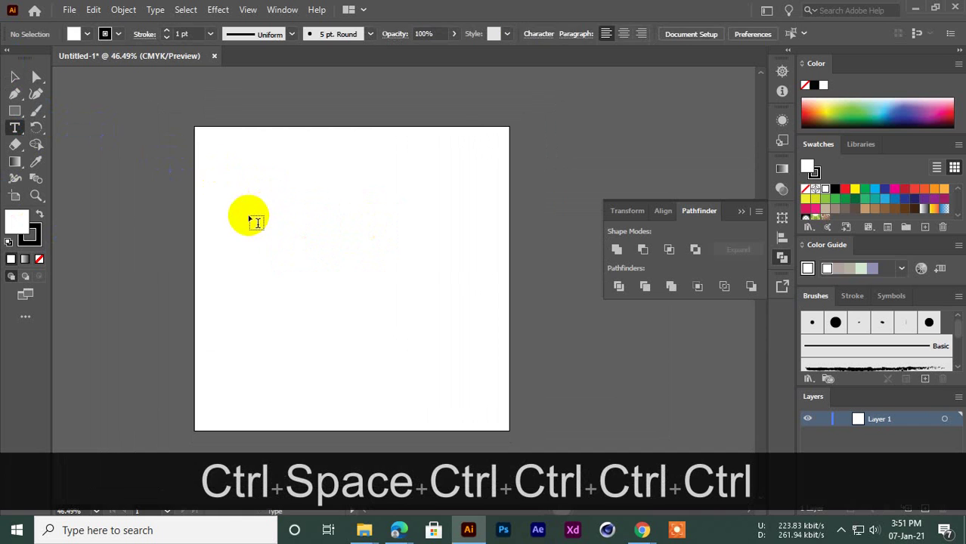
{"action": "type", "text": "T"}
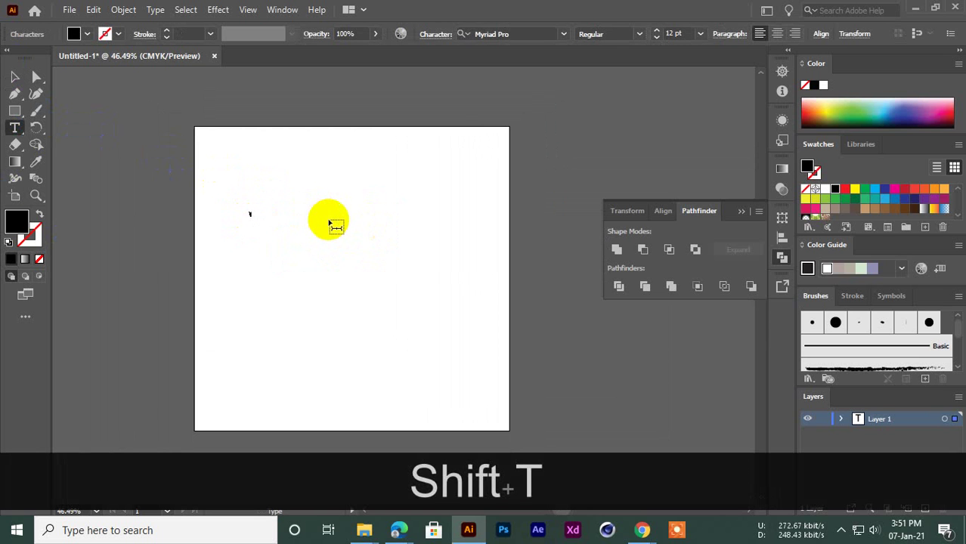
{"action": "key", "text": "BackSpace"}
{"action": "type", "text": "TE"}
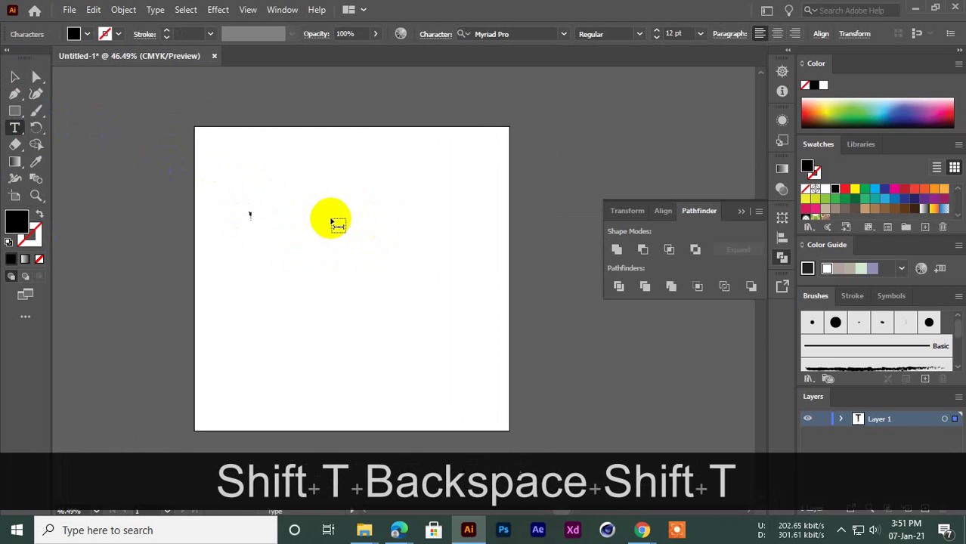
{"action": "type", "text": "XT"}
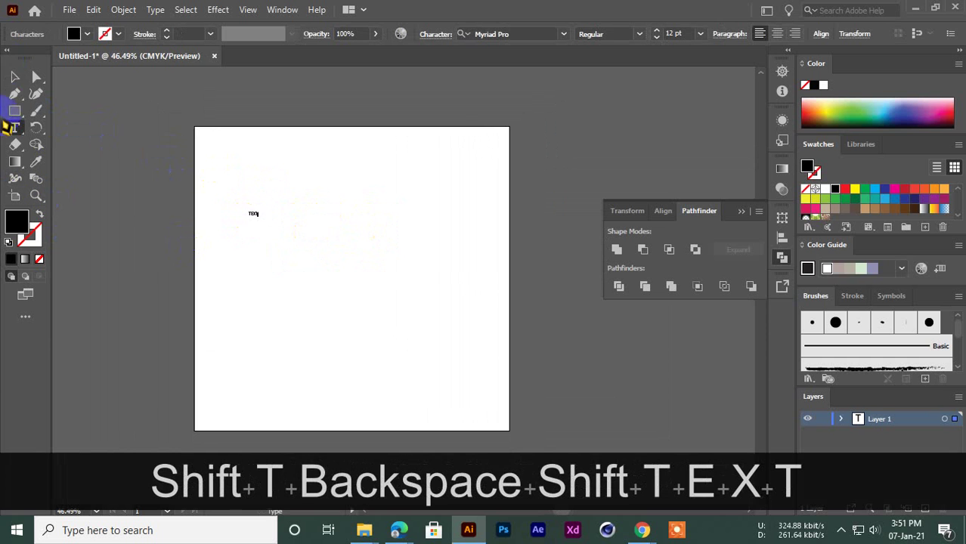
{"action": "left_click", "coordinate": [14, 76]}
{"action": "left_click_drag", "start_coordinate": [259, 219], "coordinate": [474, 399]}
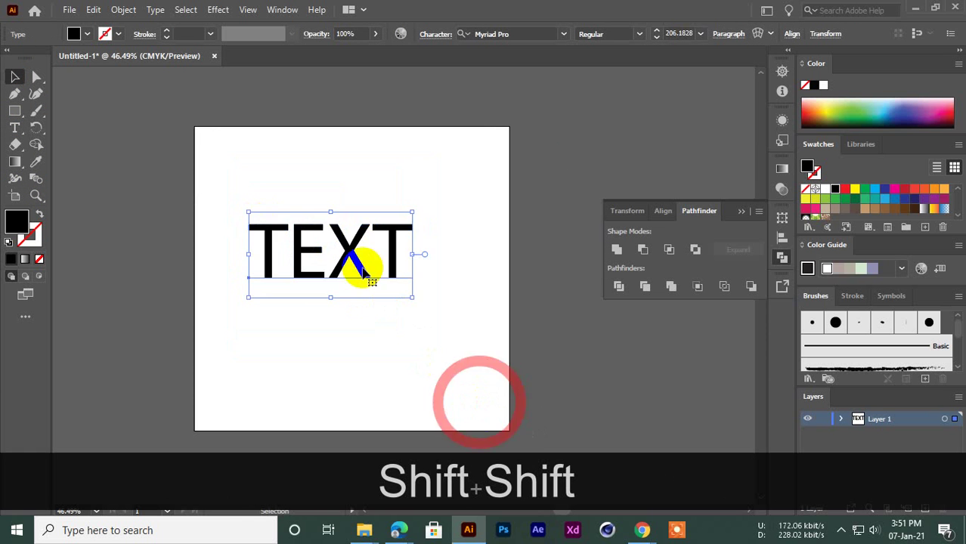
Step: Move the word "TEXT" off the artboard onto the empty canvas to its left
{"action": "left_click_drag", "start_coordinate": [362, 266], "coordinate": [344, 252]}
{"action": "left_click_drag", "start_coordinate": [329, 201], "coordinate": [134, 228]}
{"action": "left_click_drag", "start_coordinate": [174, 248], "coordinate": [366, 257]}
{"action": "left_click_drag", "start_coordinate": [316, 255], "coordinate": [240, 248]}
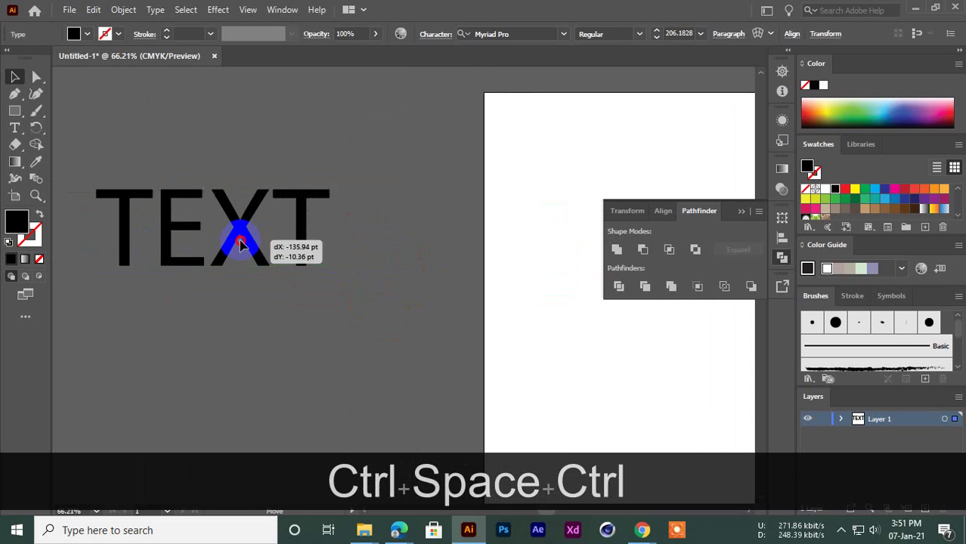
Step: Preview different fonts on the word "TEXT" and set its font to Russo One
{"action": "scroll", "coordinate": [535, 34], "scroll_direction": "down", "scroll_amount": 5}
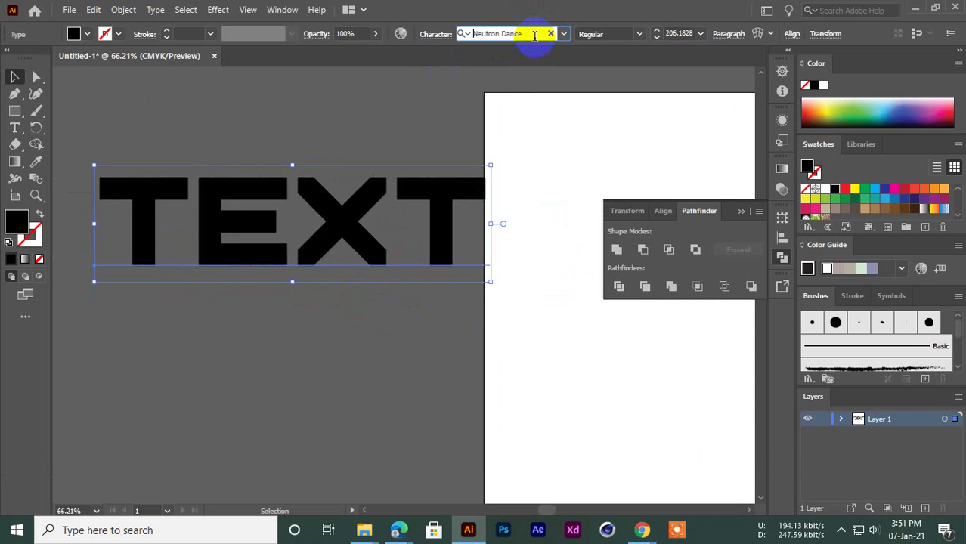
{"action": "scroll", "coordinate": [535, 34], "scroll_direction": "down", "scroll_amount": 4}
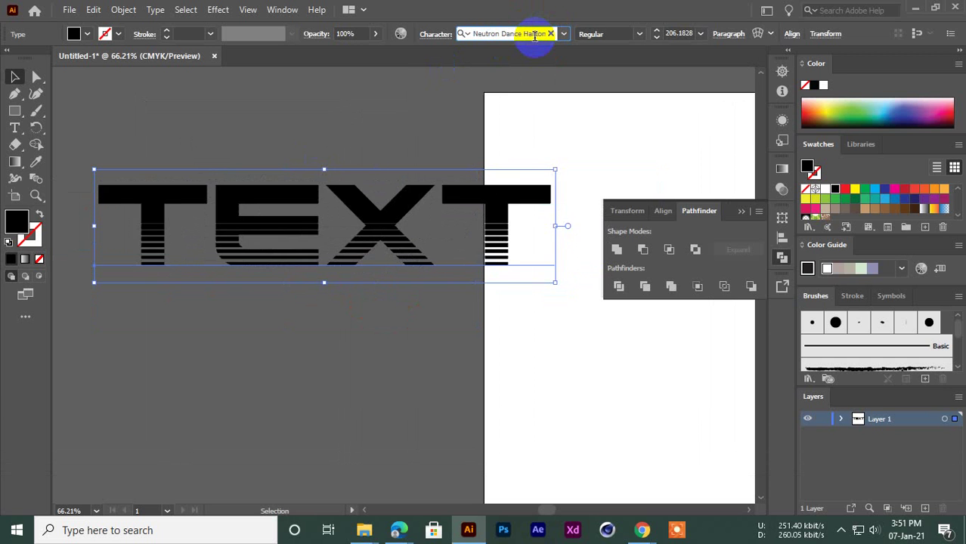
{"action": "scroll", "coordinate": [535, 34], "scroll_direction": "down", "scroll_amount": 4}
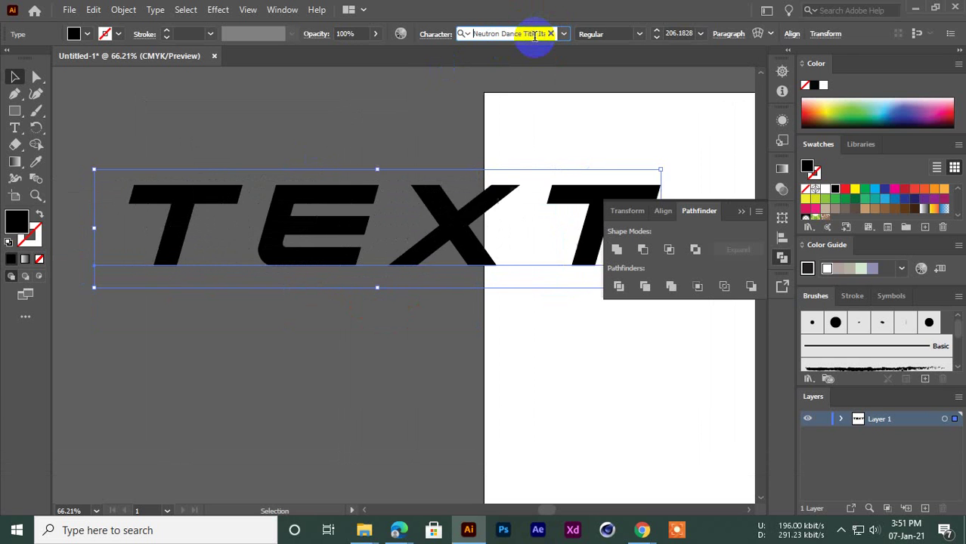
{"action": "scroll", "coordinate": [535, 34], "scroll_direction": "down", "scroll_amount": 4}
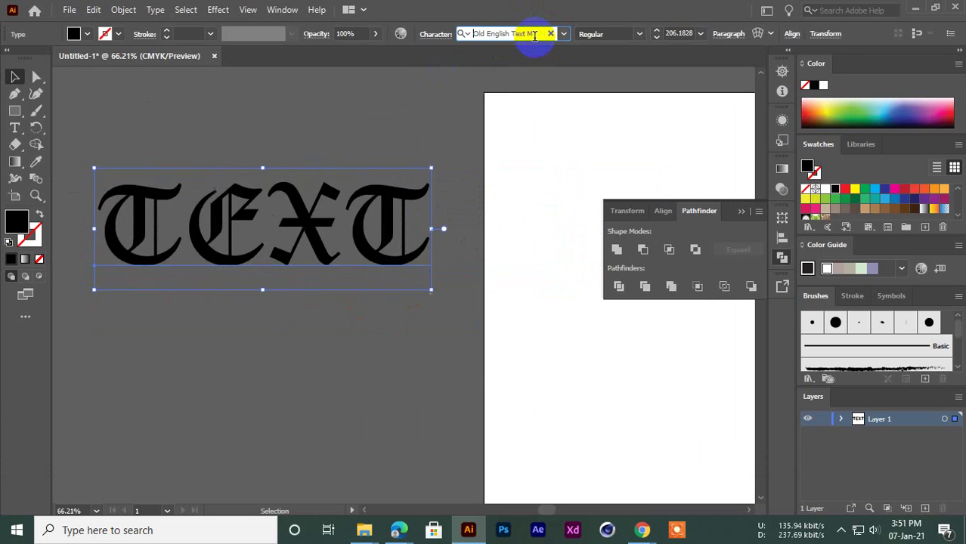
{"action": "scroll", "coordinate": [535, 34], "scroll_direction": "down", "scroll_amount": 4}
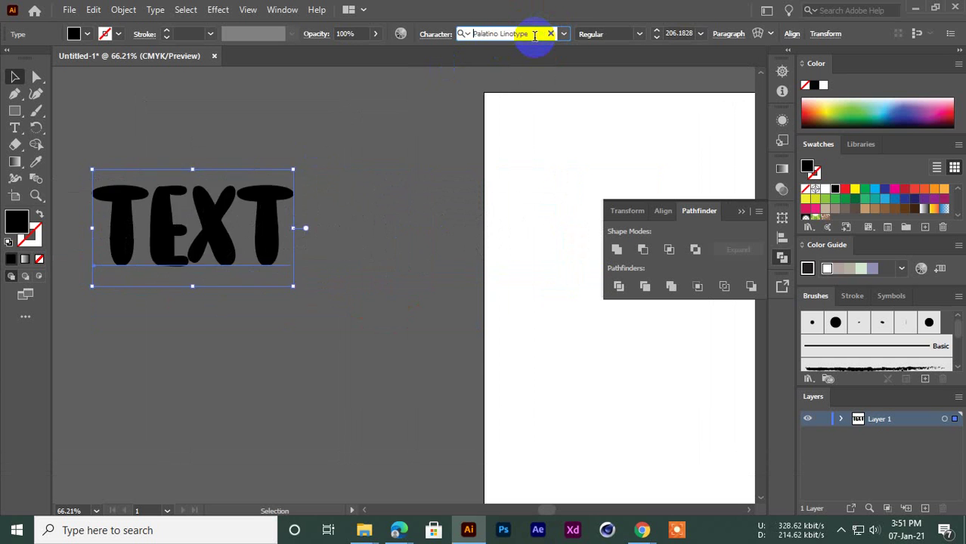
{"action": "scroll", "coordinate": [535, 34], "scroll_direction": "down", "scroll_amount": 4}
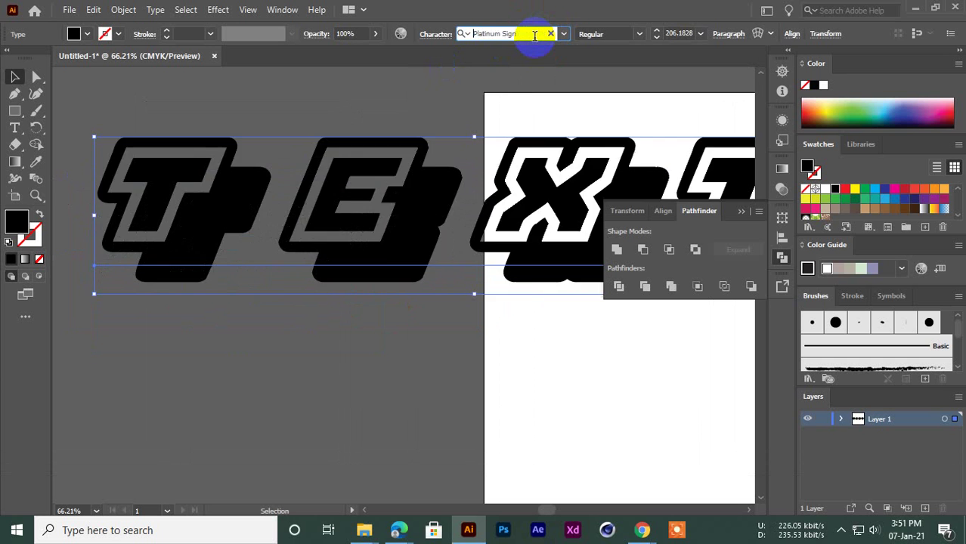
{"action": "scroll", "coordinate": [534, 34], "scroll_direction": "down", "scroll_amount": 2}
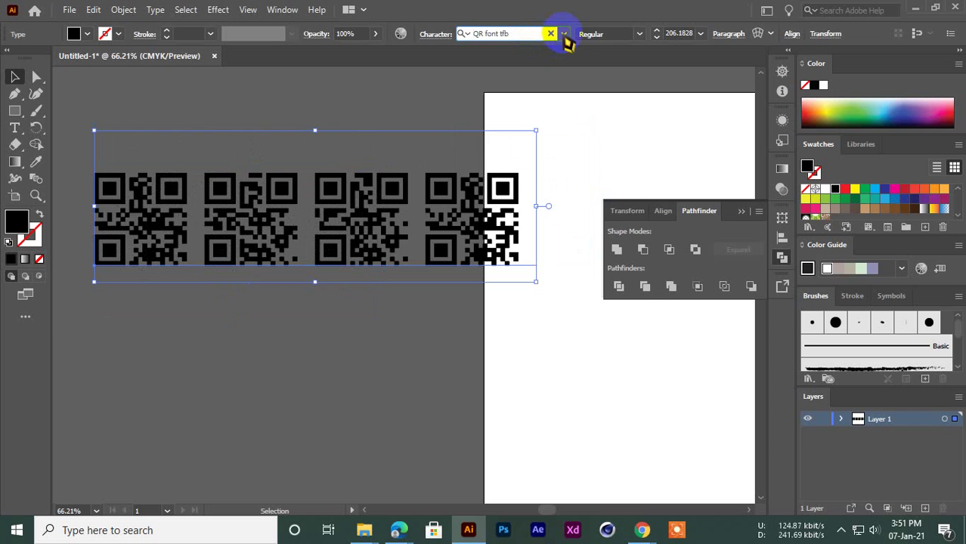
{"action": "left_click", "coordinate": [563, 33]}
{"action": "scroll", "coordinate": [543, 194], "scroll_direction": "down", "scroll_amount": 6}
{"action": "scroll", "coordinate": [552, 217], "scroll_direction": "up", "scroll_amount": 2}
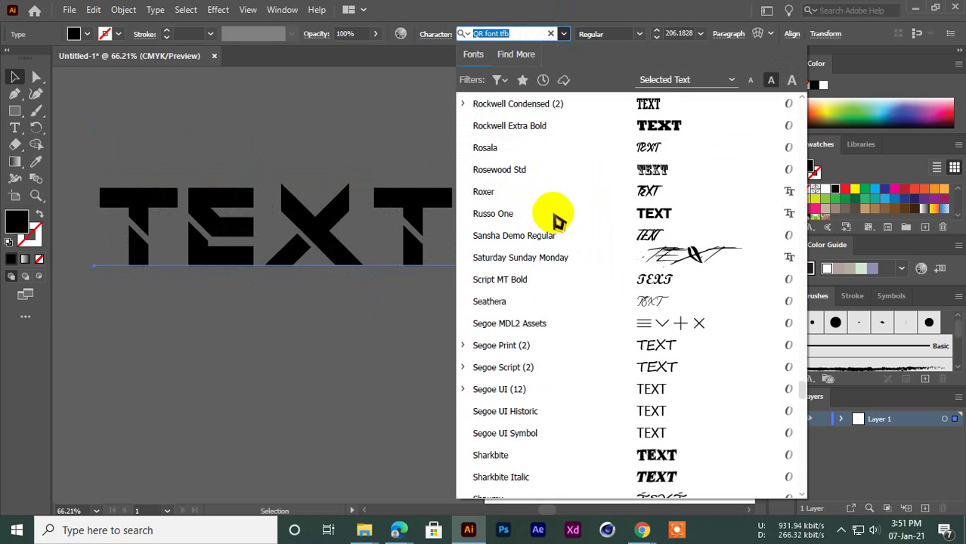
{"action": "left_click", "coordinate": [556, 219]}
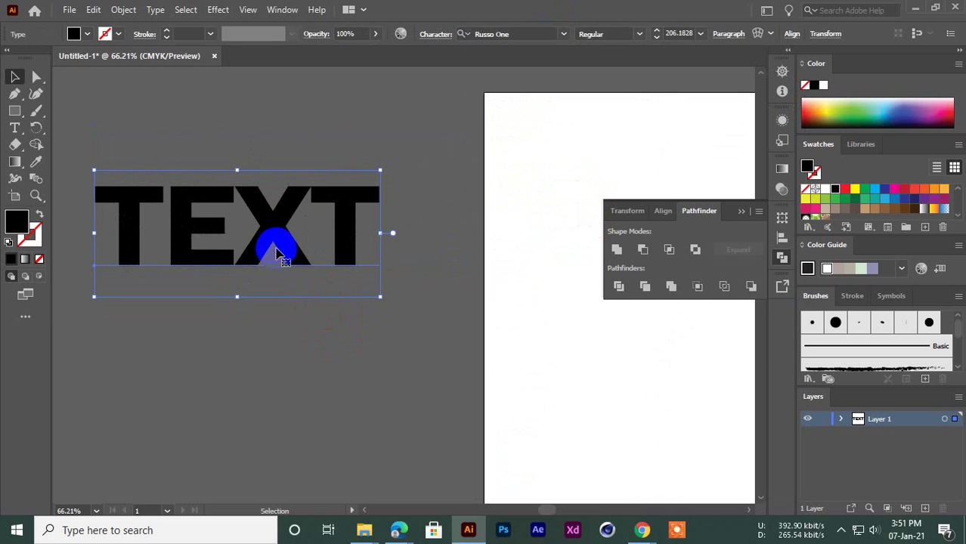
Step: Move the word "TEXT" slightly up and to the right on the empty canvas
{"action": "left_click", "coordinate": [301, 127]}
{"action": "left_click", "coordinate": [284, 224]}
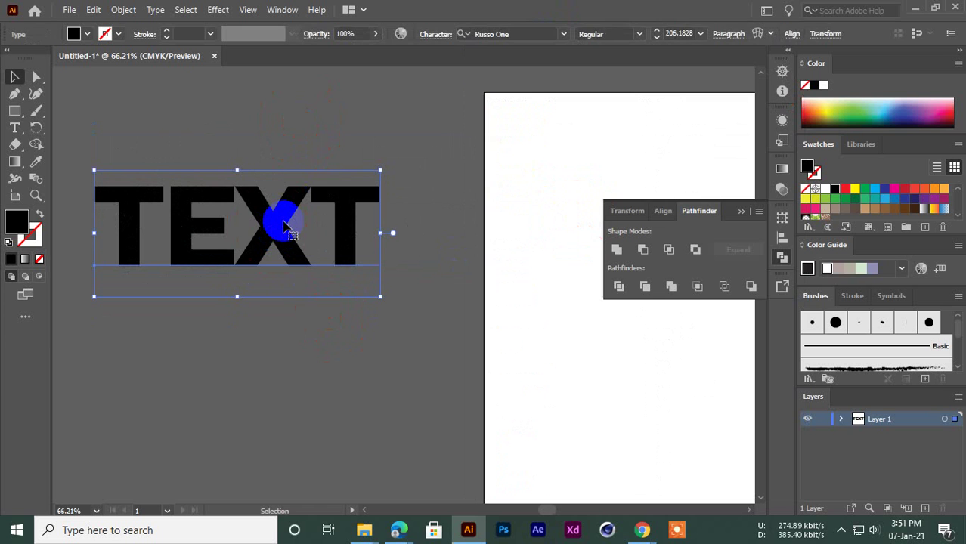
{"action": "left_click", "coordinate": [270, 147]}
{"action": "left_click", "coordinate": [256, 240]}
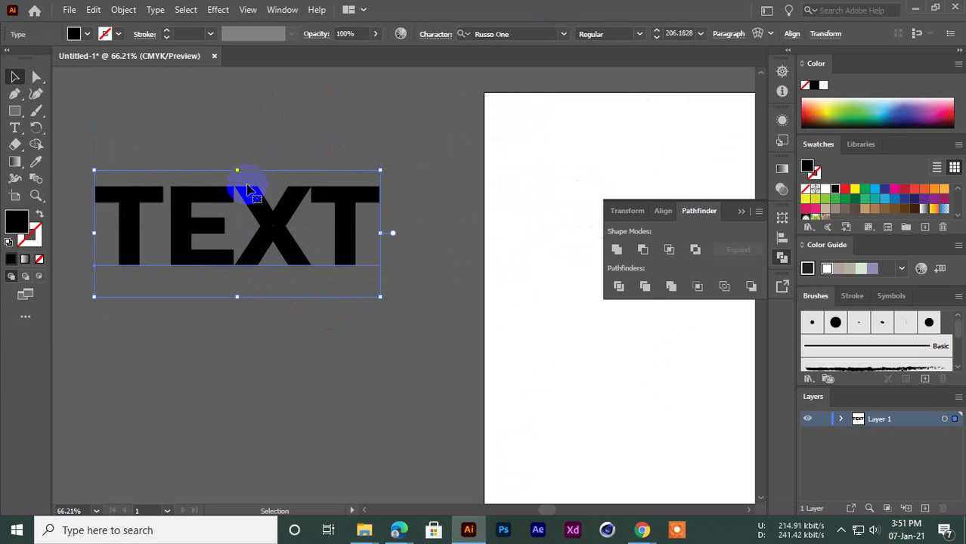
{"action": "left_click", "coordinate": [217, 119]}
{"action": "left_click_drag", "start_coordinate": [216, 218], "coordinate": [254, 217]}
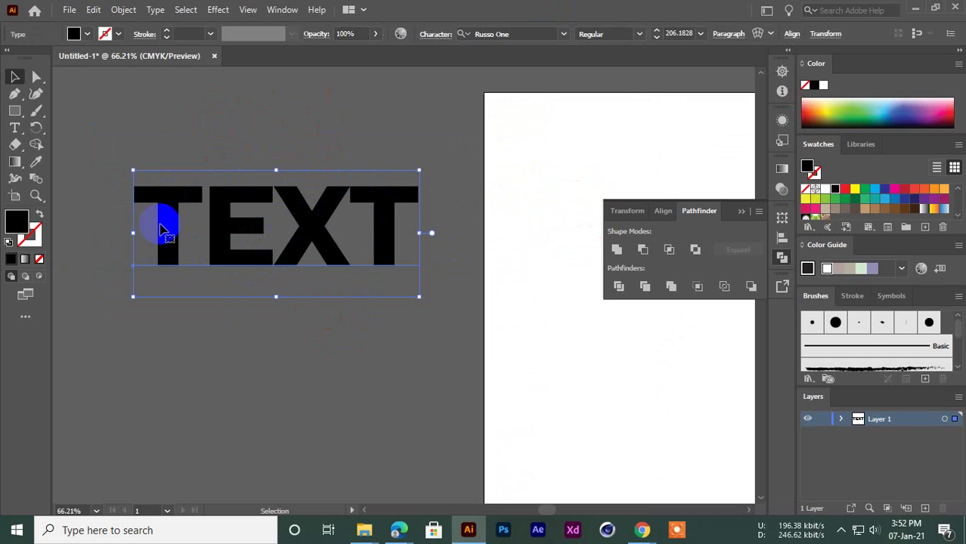
{"action": "left_click_drag", "start_coordinate": [274, 220], "coordinate": [261, 171]}
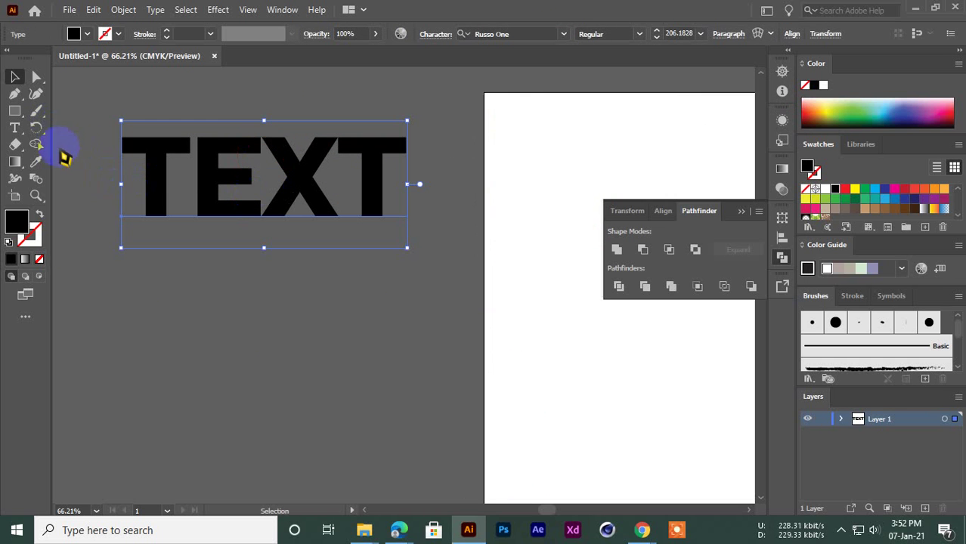
Step: Draw a straight diagonal line across the word "TEXT" from its upper left to its lower right
{"action": "left_click_drag", "start_coordinate": [14, 111], "coordinate": [75, 183]}
{"action": "left_click_drag", "start_coordinate": [110, 106], "coordinate": [438, 235]}
{"action": "left_click", "coordinate": [15, 77]}
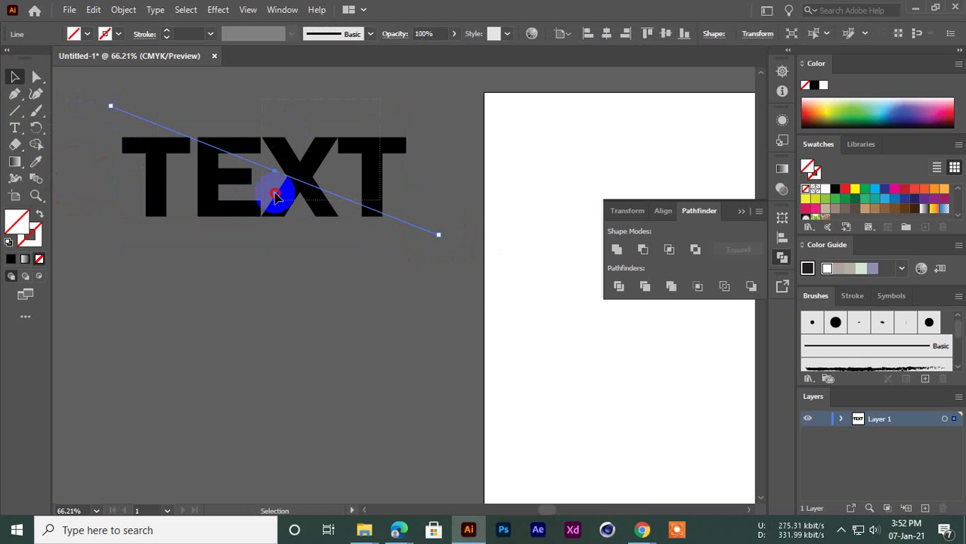
Step: Try to split the word "TEXT" along the diagonal line with the Pathfinder Divide operation
{"action": "left_click", "coordinate": [277, 196], "text": "shift"}
{"action": "left_click", "coordinate": [618, 285]}
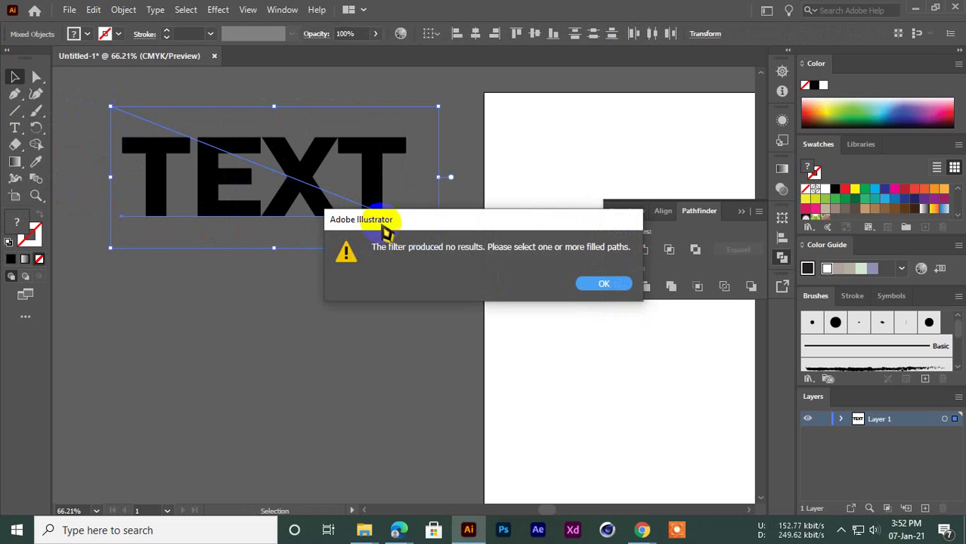
{"action": "left_click_drag", "start_coordinate": [382, 225], "coordinate": [195, 168]}
{"action": "left_click", "coordinate": [396, 235]}
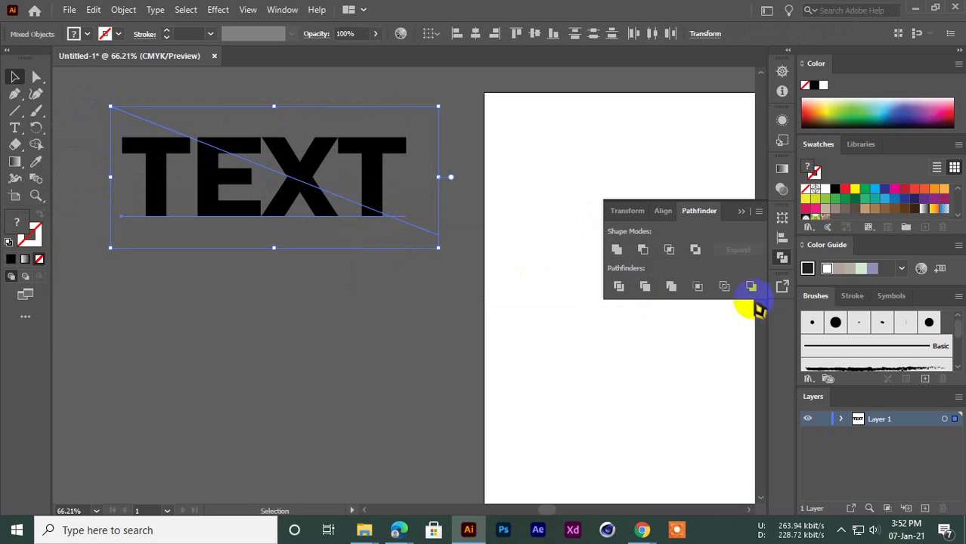
{"action": "left_click", "coordinate": [618, 287]}
{"action": "left_click_drag", "start_coordinate": [420, 222], "coordinate": [315, 180]}
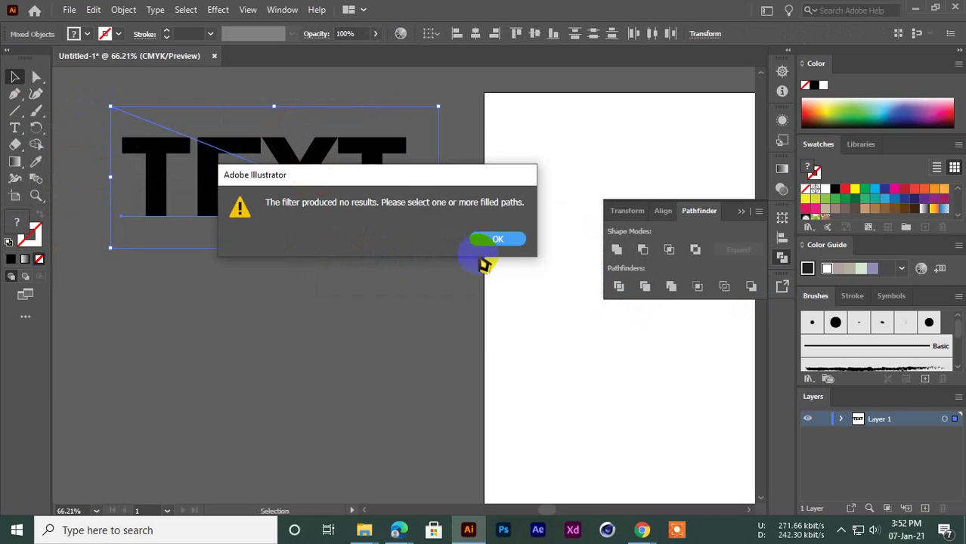
{"action": "left_click", "coordinate": [507, 239]}
{"action": "left_click", "coordinate": [254, 291]}
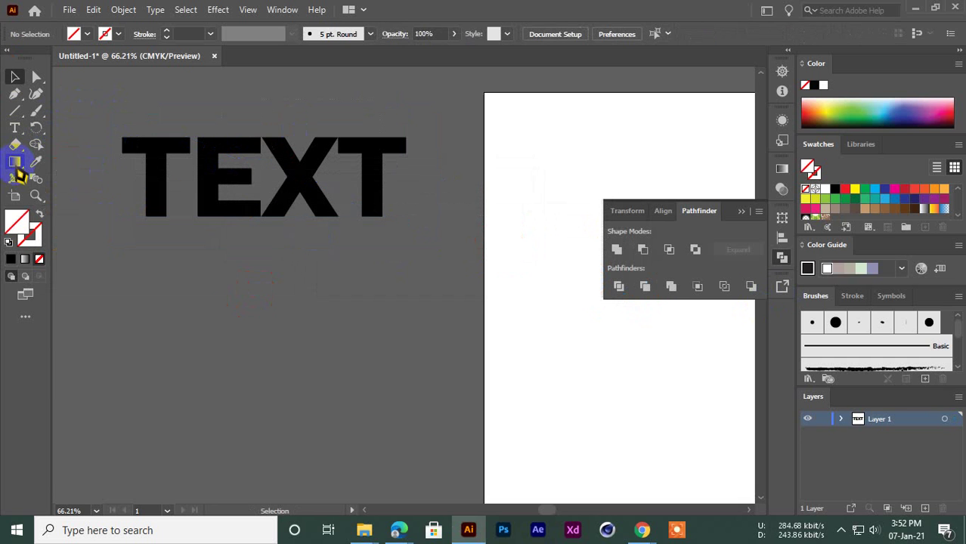
Step: Draw a black-filled rectangle below the word "TEXT" and shift the word slightly upward
{"action": "left_click", "coordinate": [14, 162]}
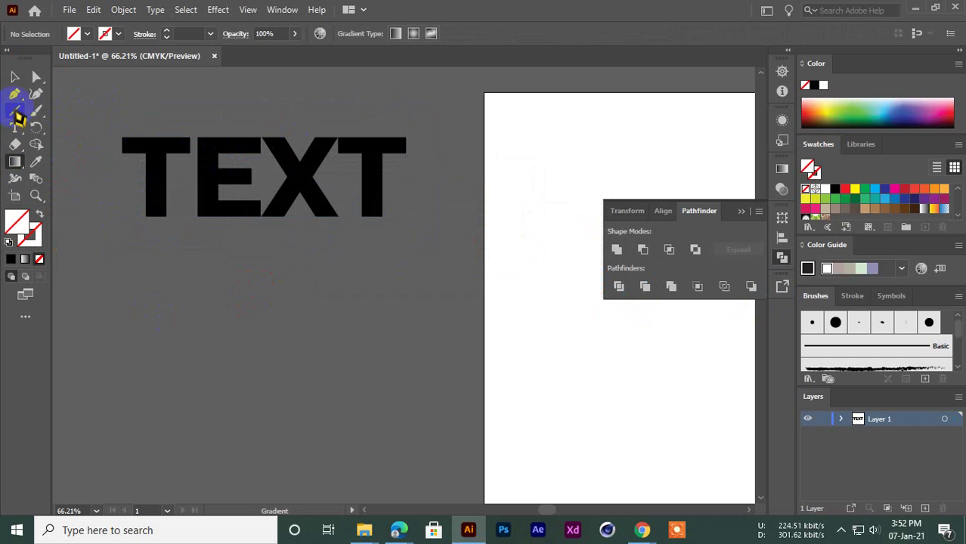
{"action": "left_click_drag", "start_coordinate": [16, 114], "coordinate": [76, 104]}
{"action": "left_click_drag", "start_coordinate": [140, 322], "coordinate": [384, 454]}
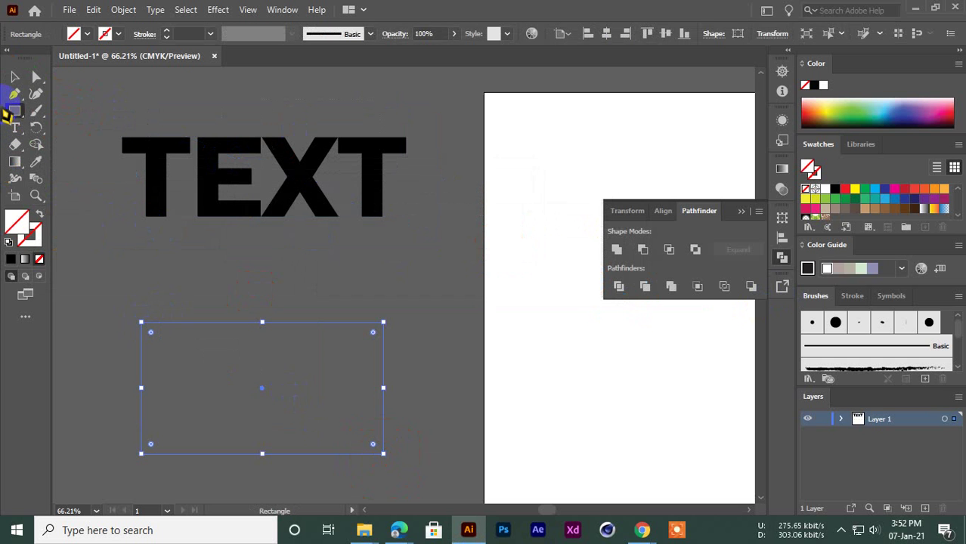
{"action": "left_click", "coordinate": [13, 76]}
{"action": "left_click", "coordinate": [12, 261]}
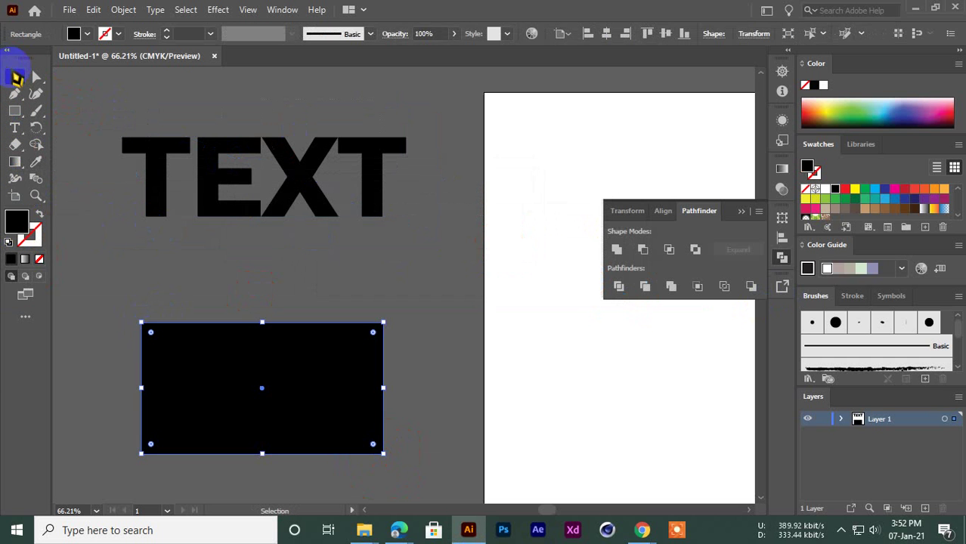
{"action": "left_click", "coordinate": [114, 240]}
{"action": "left_click_drag", "start_coordinate": [245, 191], "coordinate": [246, 165]}
Step: Fill the rectangle with light blue and move it slightly upward
{"action": "left_click", "coordinate": [224, 352]}
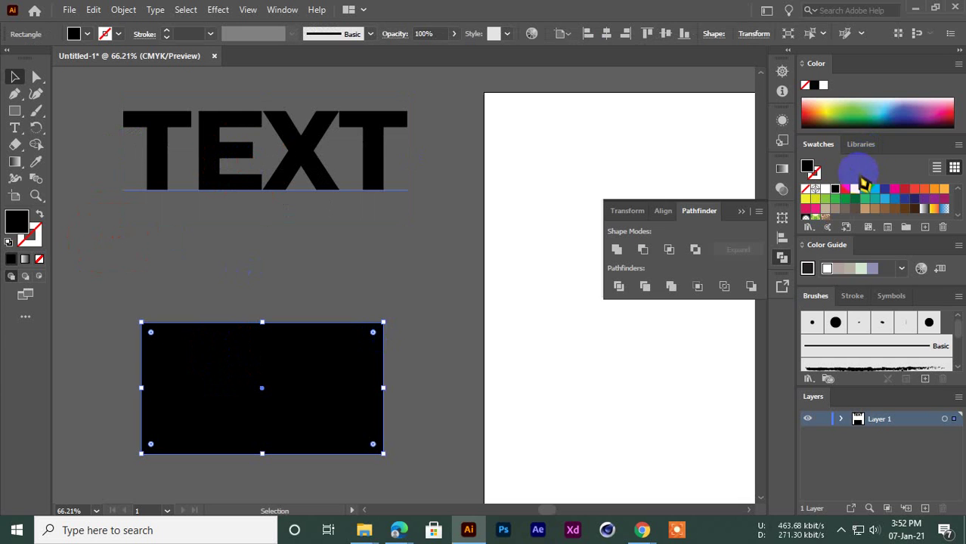
{"action": "left_click", "coordinate": [876, 190]}
{"action": "left_click", "coordinate": [297, 244]}
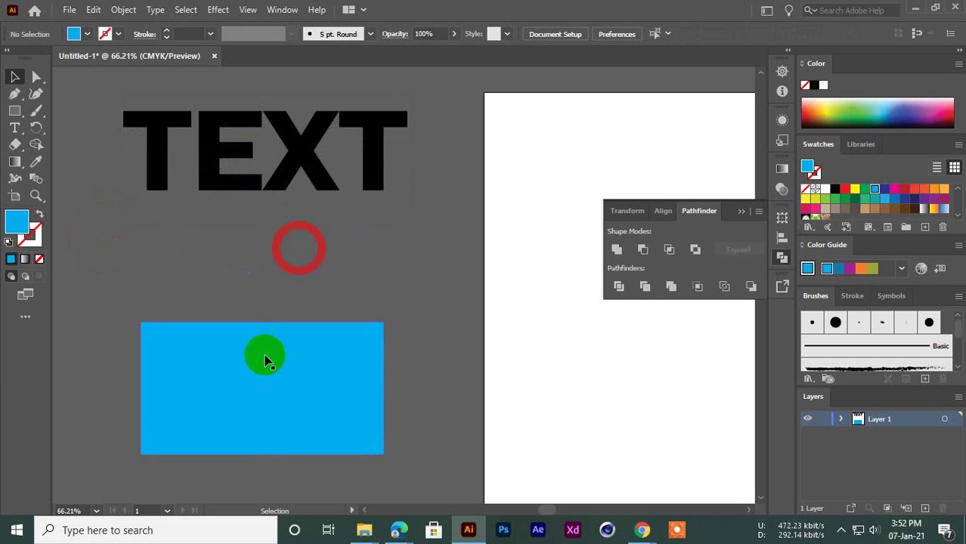
{"action": "left_click_drag", "start_coordinate": [263, 351], "coordinate": [290, 332]}
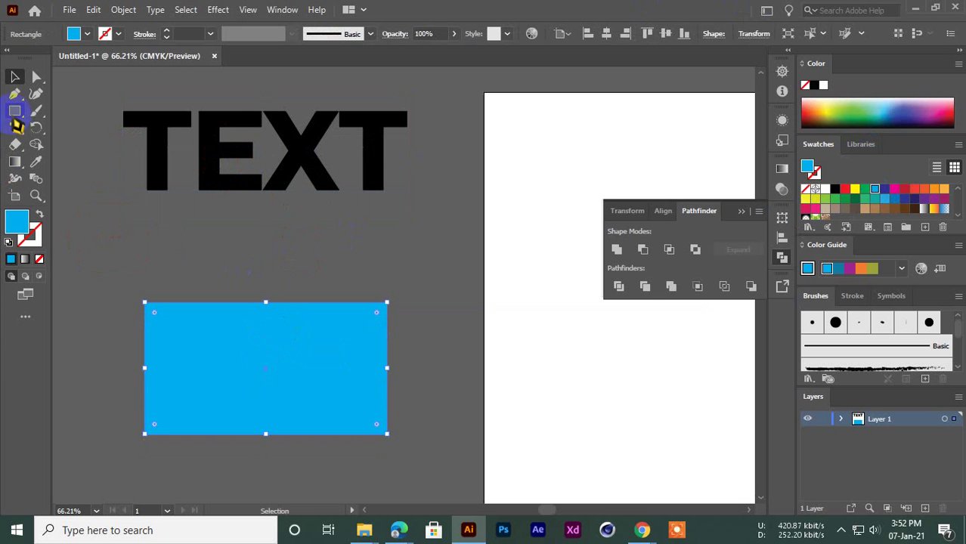
Step: Draw a diagonal line across the blue rectangle, extending past its upper-left and lower-right corners
{"action": "left_click_drag", "start_coordinate": [14, 111], "coordinate": [61, 188]}
{"action": "mouse_move", "coordinate": [110, 302]}
{"action": "left_mouse_down"}
{"action": "mouse_move", "coordinate": [377, 422]}
{"action": "mouse_move", "coordinate": [422, 453]}
{"action": "left_mouse_up"}
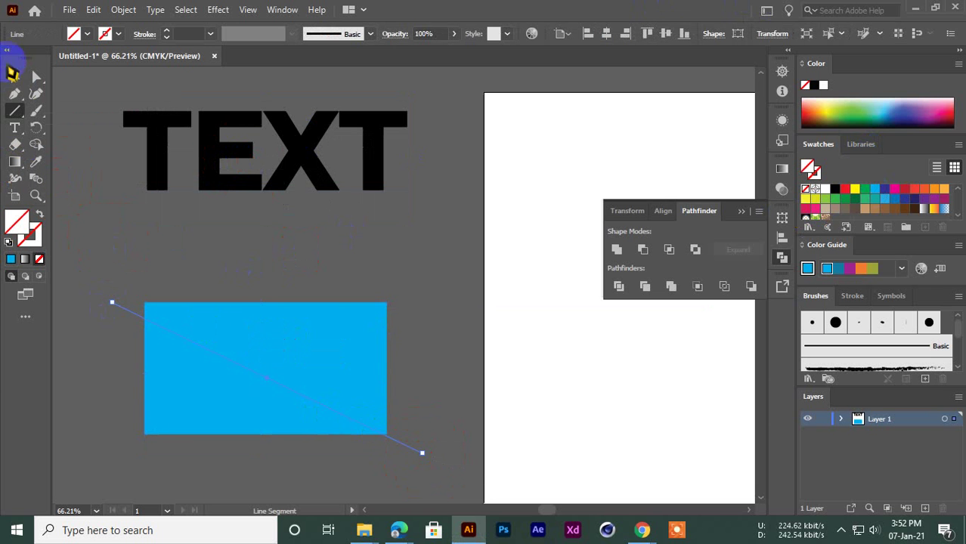
{"action": "left_click", "coordinate": [14, 76]}
Step: Divide the blue rectangle along the diagonal line with Pathfinder and ungroup the pieces
{"action": "left_click", "coordinate": [215, 399], "text": "shift"}
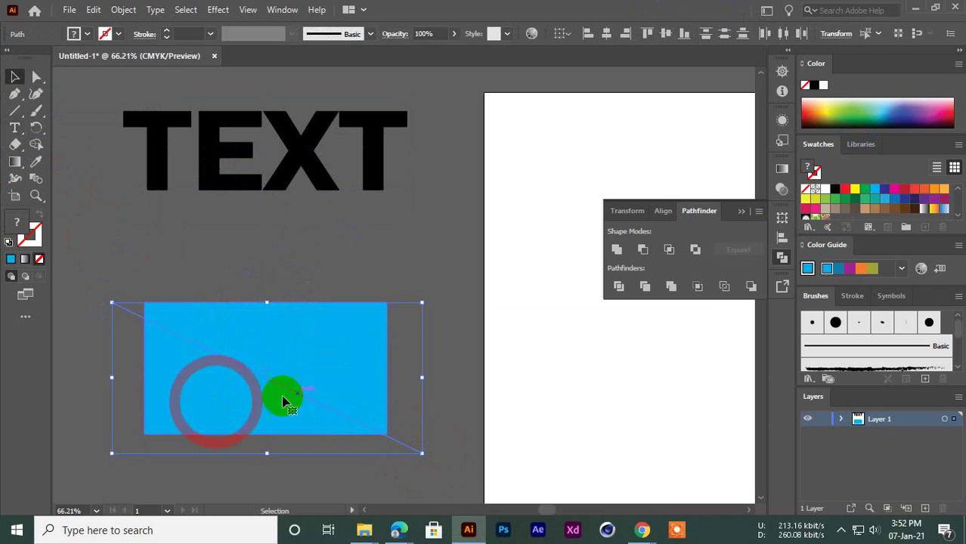
{"action": "left_click", "coordinate": [618, 285]}
{"action": "right_click", "coordinate": [276, 333]}
{"action": "left_click", "coordinate": [323, 198]}
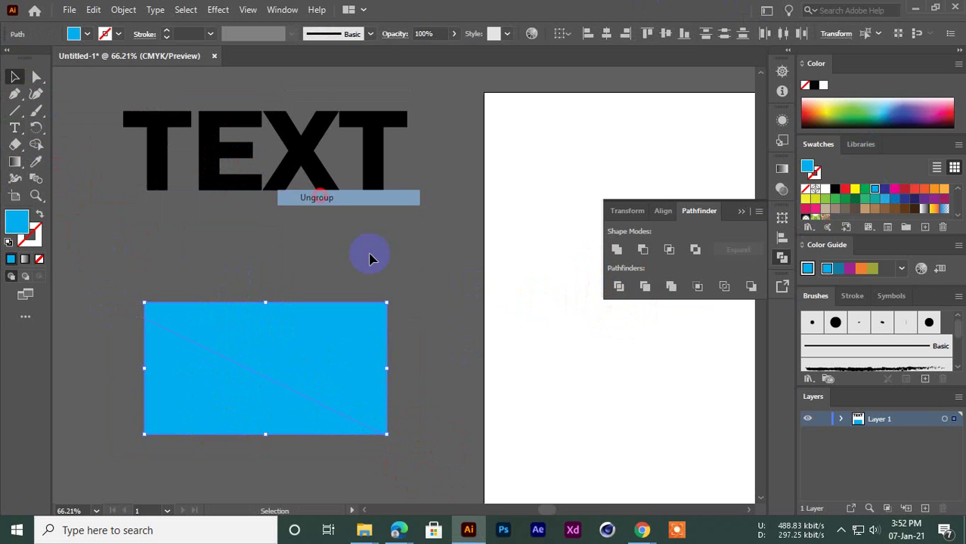
Step: Move the two blue pieces apart to leave a diagonal gap between them
{"action": "left_click_drag", "start_coordinate": [327, 342], "coordinate": [353, 327]}
{"action": "left_click_drag", "start_coordinate": [255, 397], "coordinate": [237, 420]}
{"action": "left_click_drag", "start_coordinate": [298, 341], "coordinate": [270, 362]}
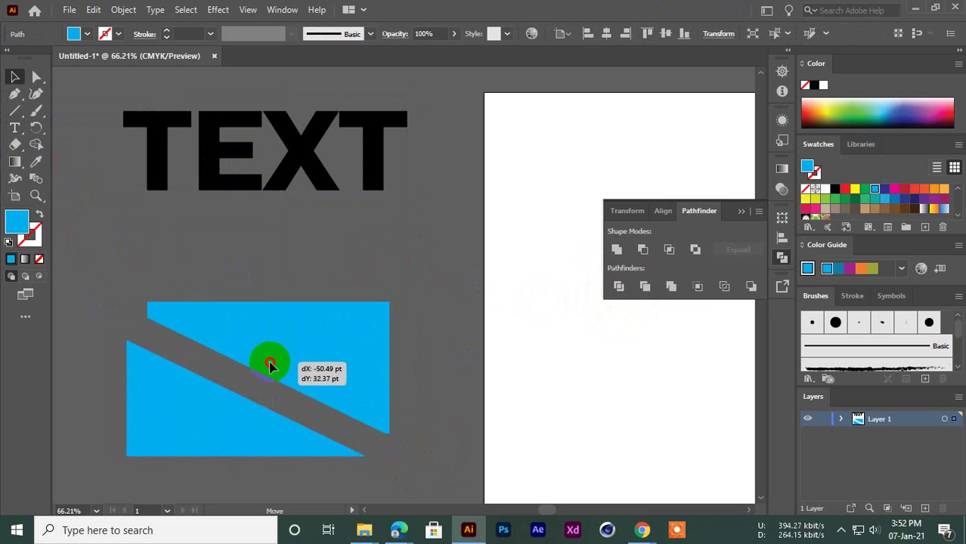
Step: Shift the word "TEXT" slightly down and move the diagonal line over it to the left
{"action": "left_click", "coordinate": [209, 201]}
{"action": "mouse_move", "coordinate": [210, 200]}
{"action": "left_mouse_down"}
{"action": "mouse_move", "coordinate": [167, 166]}
{"action": "mouse_move", "coordinate": [323, 226]}
{"action": "mouse_move", "coordinate": [198, 151]}
{"action": "mouse_move", "coordinate": [205, 218]}
{"action": "left_mouse_up"}
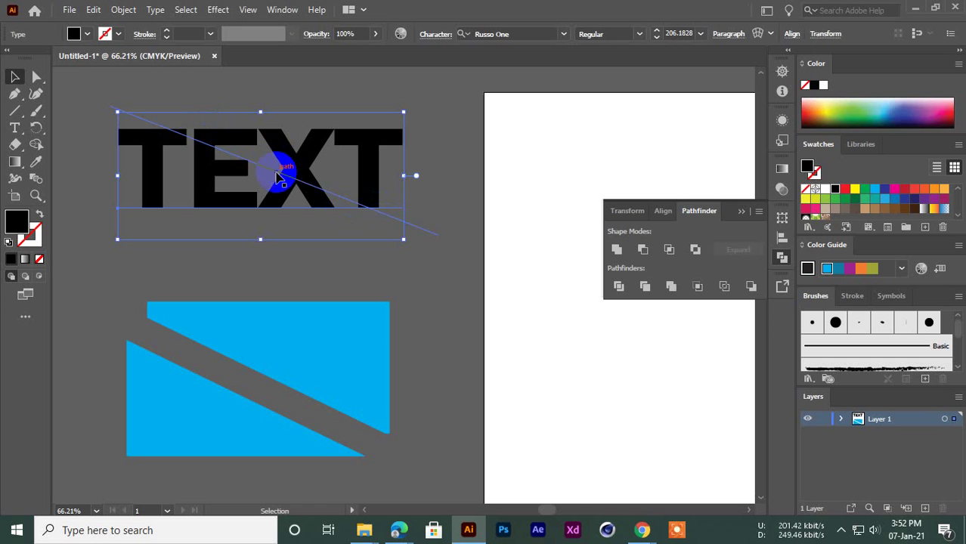
{"action": "left_click_drag", "start_coordinate": [277, 175], "coordinate": [224, 181]}
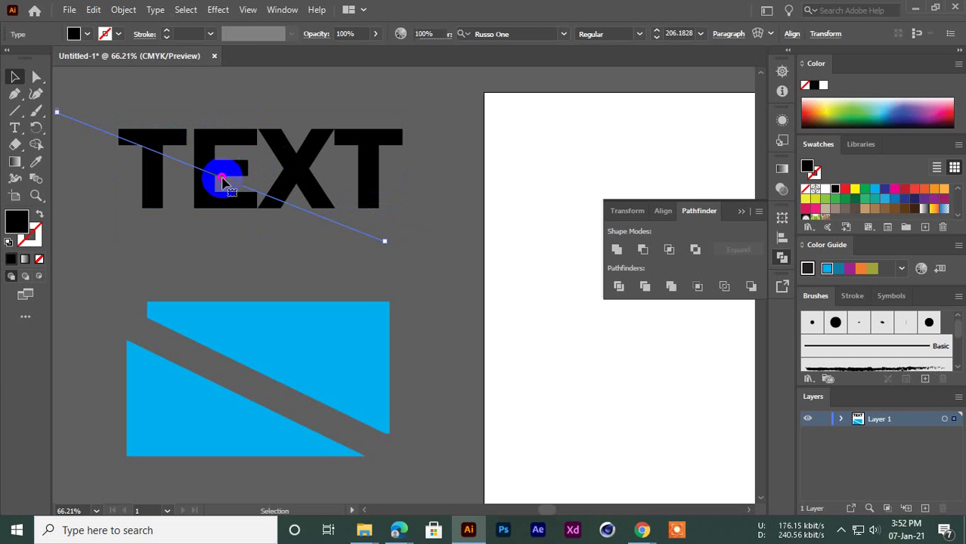
Step: Give the diagonal line over the word "TEXT" a 1 pt white stroke
{"action": "left_click", "coordinate": [25, 242]}
{"action": "left_click", "coordinate": [12, 260]}
{"action": "left_click", "coordinate": [147, 263]}
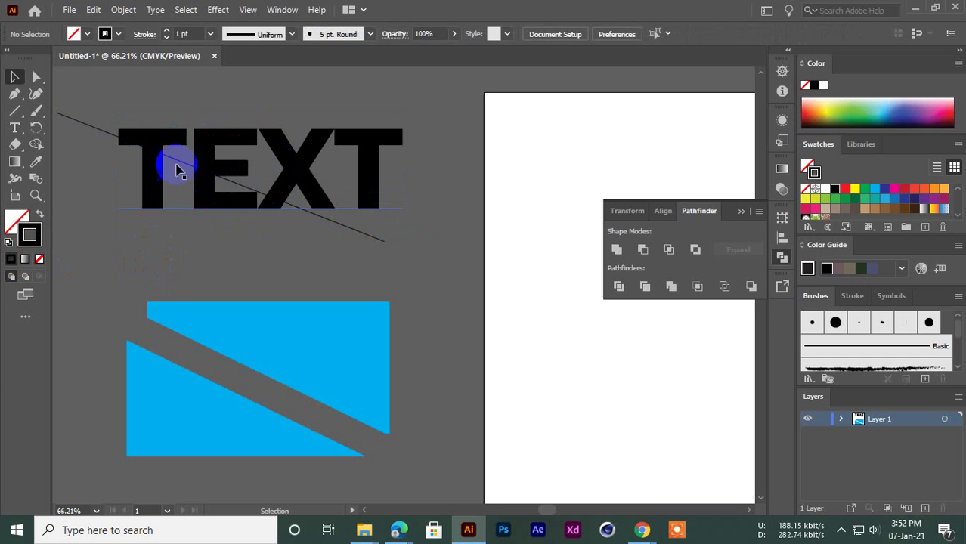
{"action": "left_click", "coordinate": [191, 165]}
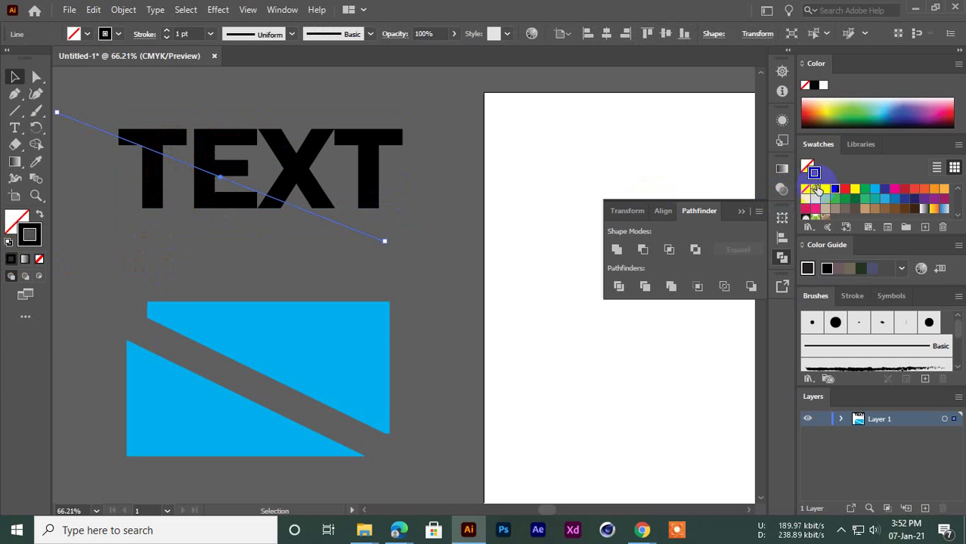
{"action": "left_click", "coordinate": [828, 189]}
{"action": "left_click", "coordinate": [243, 244]}
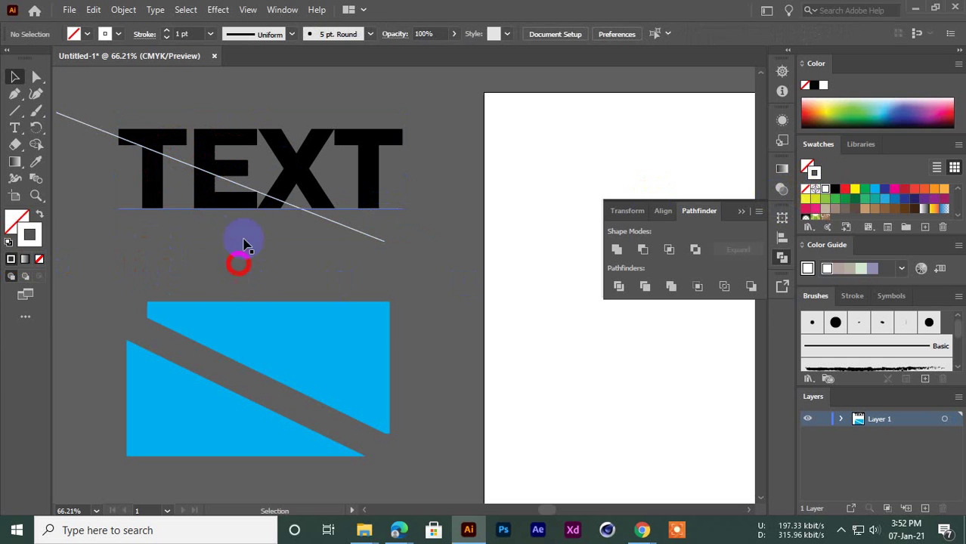
Step: Move the white diagonal line up and to the right so it crosses the middle of the word "TEXT"
{"action": "left_click_drag", "start_coordinate": [255, 203], "coordinate": [285, 182]}
{"action": "left_click", "coordinate": [223, 250]}
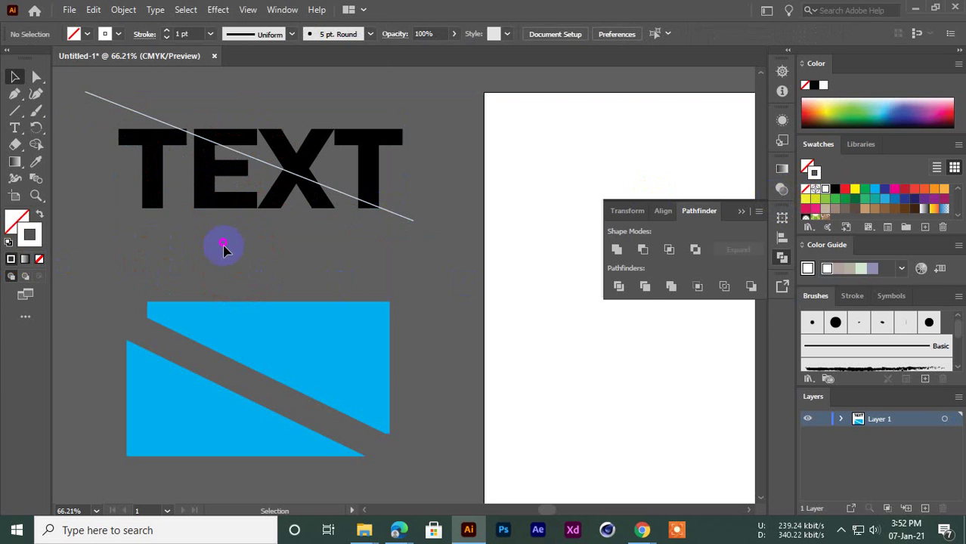
{"action": "left_click", "coordinate": [190, 206]}
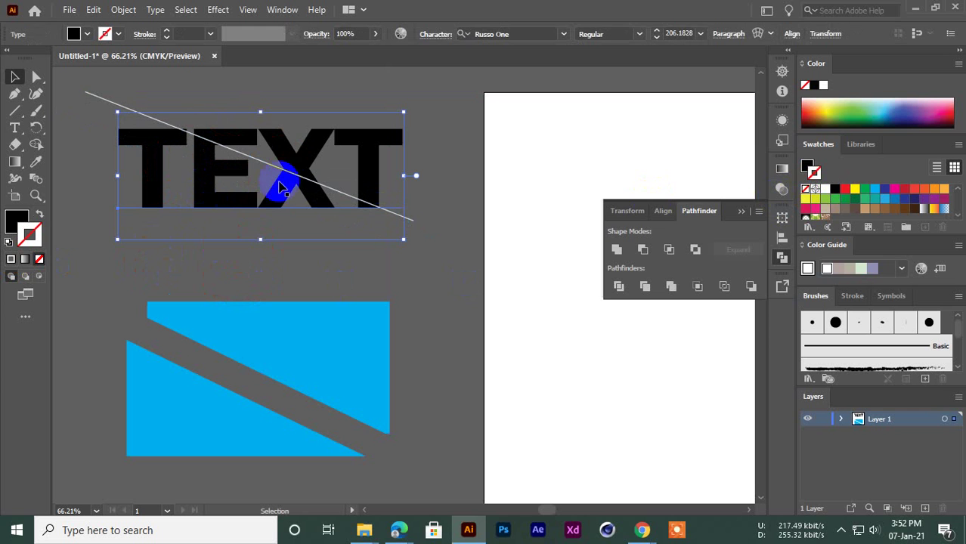
Step: Move the upper blue piece left so its left edge lines up with the lower blue piece
{"action": "left_click", "coordinate": [211, 284]}
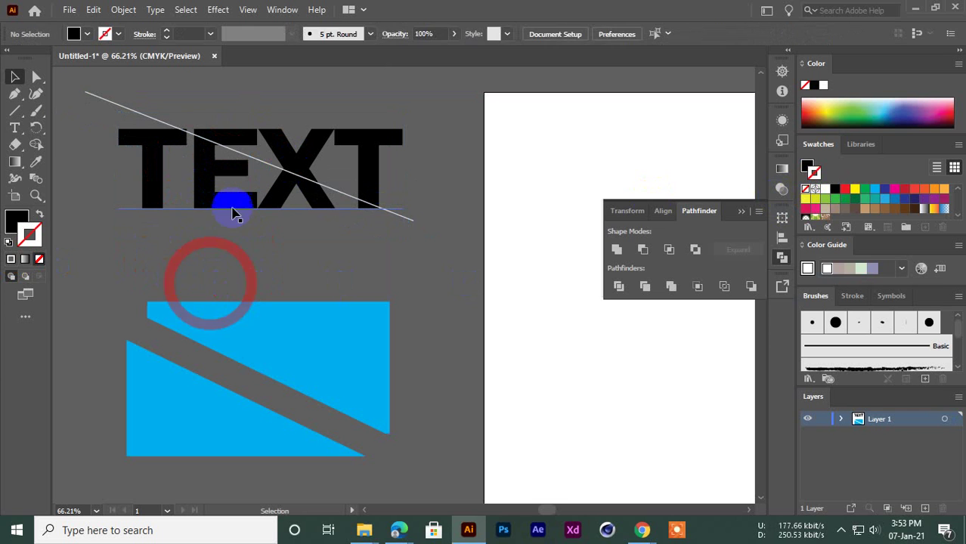
{"action": "left_click", "coordinate": [238, 193]}
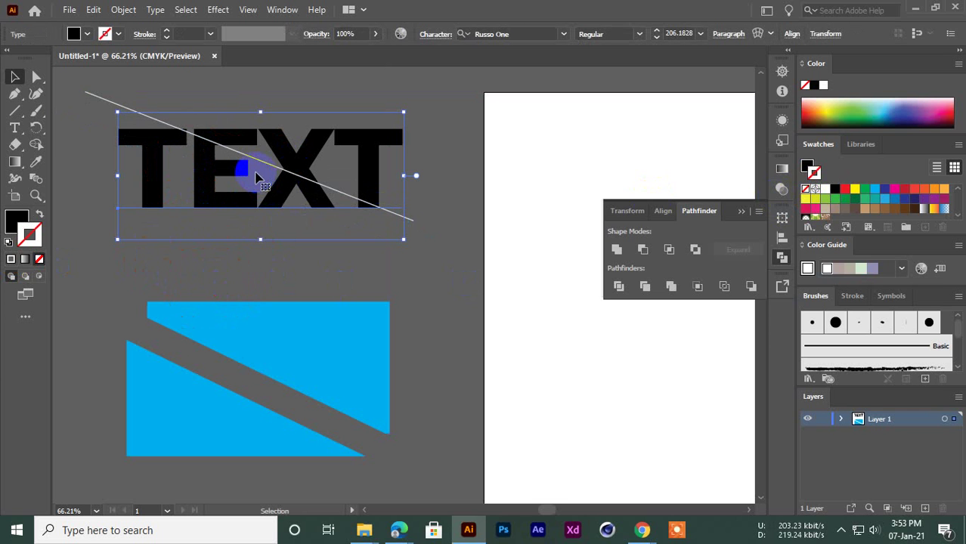
{"action": "left_click_drag", "start_coordinate": [240, 308], "coordinate": [223, 340]}
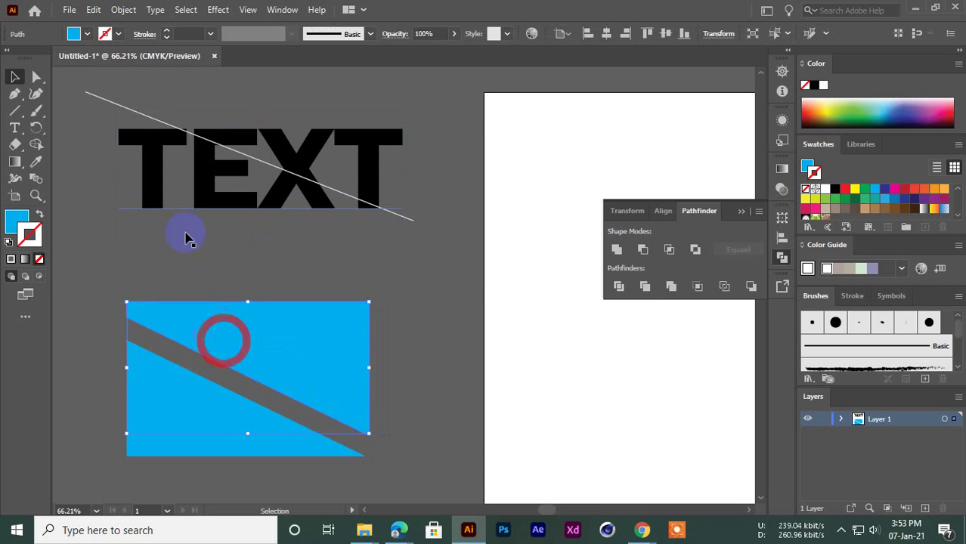
Step: Pull the white diagonal line off the word "TEXT" and delete it
{"action": "left_click", "coordinate": [194, 189]}
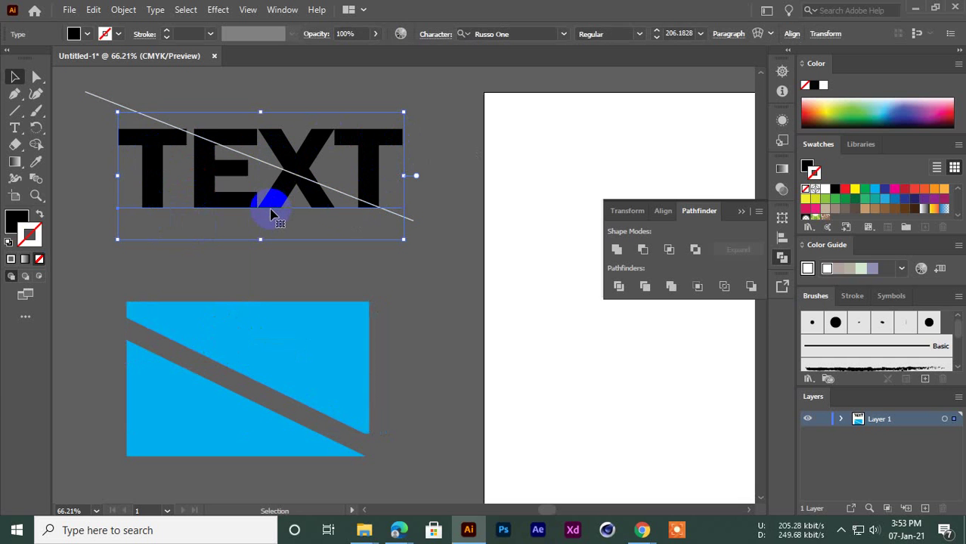
{"action": "left_click_drag", "start_coordinate": [260, 175], "coordinate": [500, 104]}
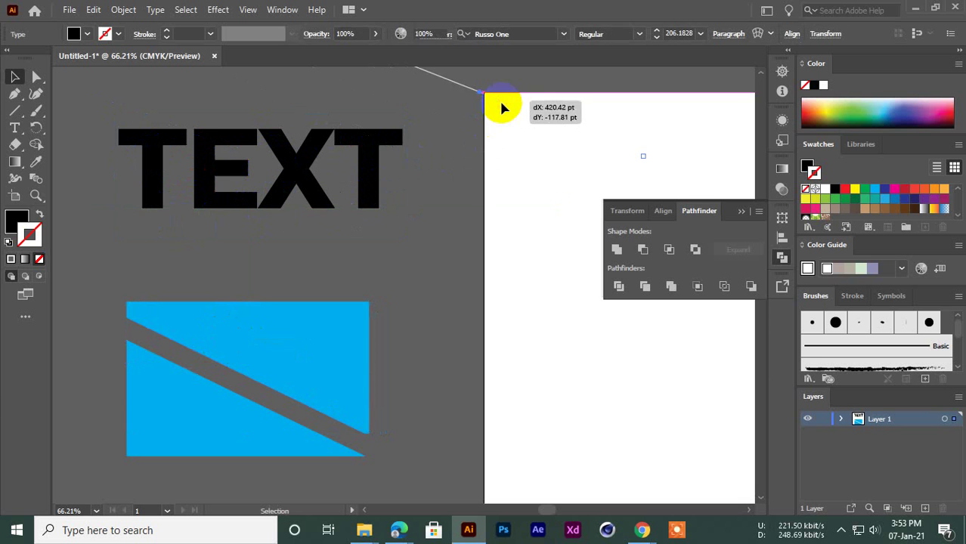
{"action": "key", "text": "Delete"}
Step: Shift the upper blue piece slightly right and down
{"action": "left_click", "coordinate": [233, 177]}
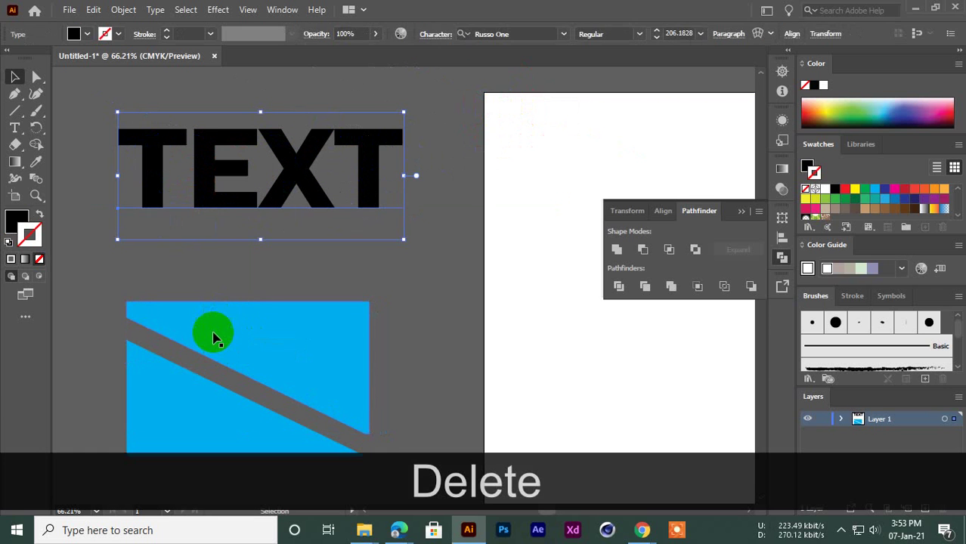
{"action": "mouse_move", "coordinate": [262, 331]}
{"action": "left_mouse_down"}
{"action": "mouse_move", "coordinate": [280, 345]}
{"action": "mouse_move", "coordinate": [274, 334]}
{"action": "left_mouse_up"}
Step: Duplicate the word "TEXT" so that two copies stand one above the other, over the blue pieces
{"action": "left_click", "coordinate": [187, 134]}
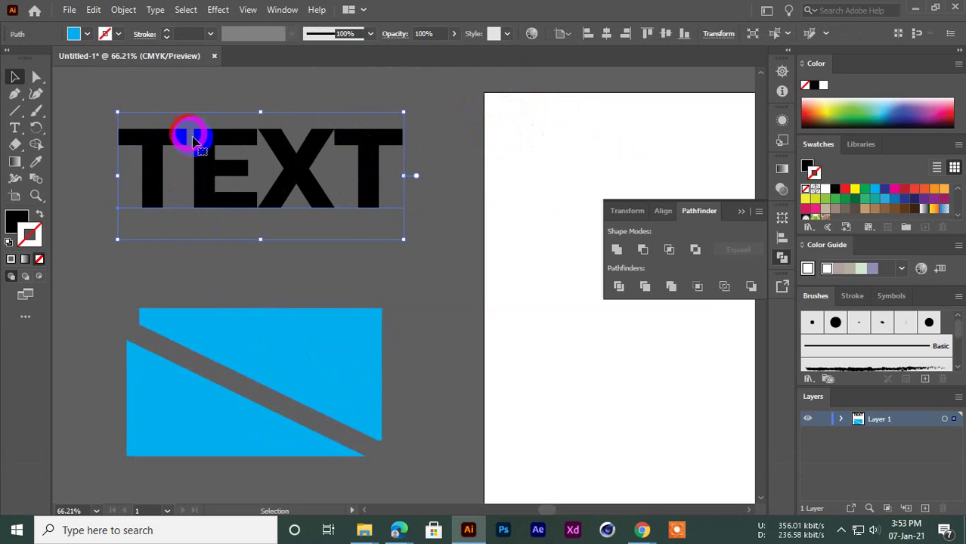
{"action": "right_click", "coordinate": [202, 142]}
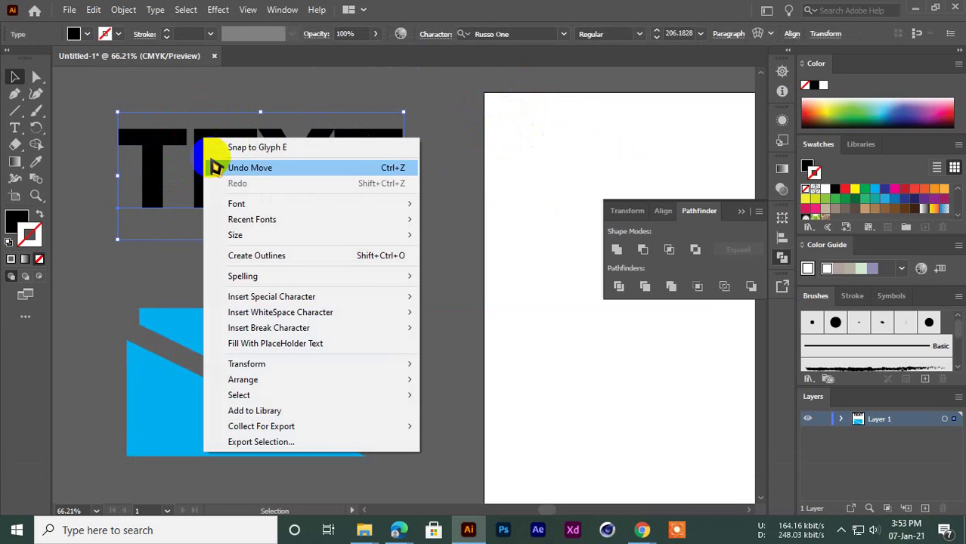
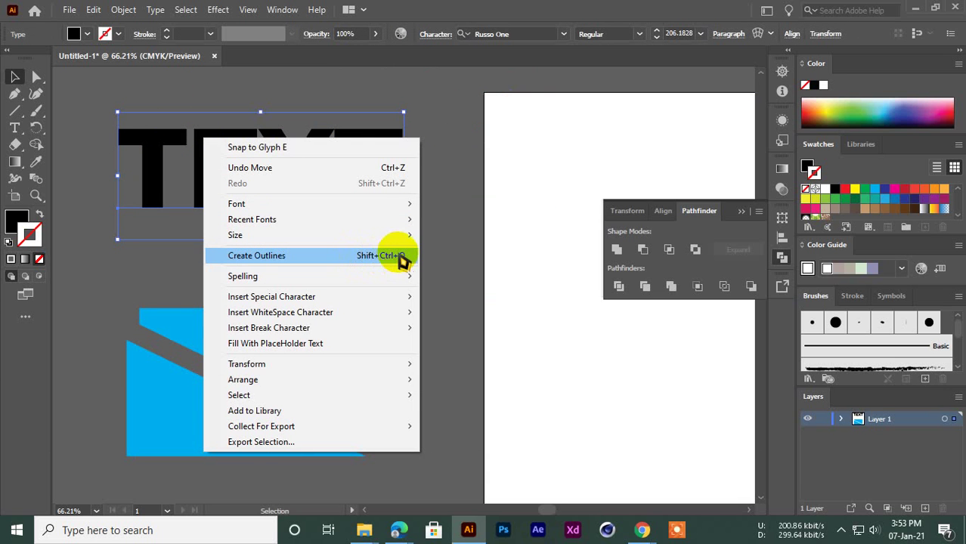
{"action": "left_click", "coordinate": [162, 302]}
{"action": "left_click_drag", "start_coordinate": [200, 194], "coordinate": [230, 261]}
{"action": "left_click", "coordinate": [238, 157]}
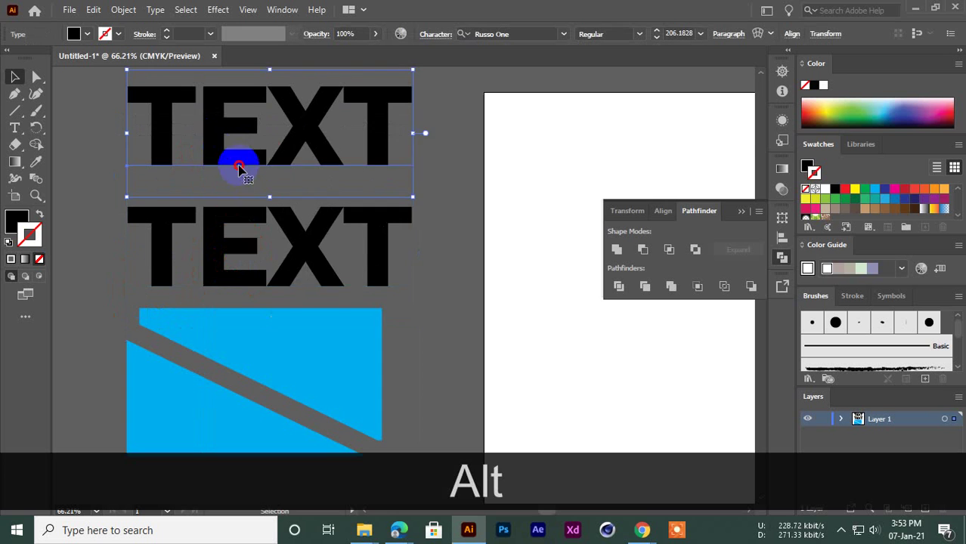
Step: Convert the upper "TEXT" to outlines with Create Outlines
{"action": "right_click", "coordinate": [242, 123]}
{"action": "left_click", "coordinate": [340, 240]}
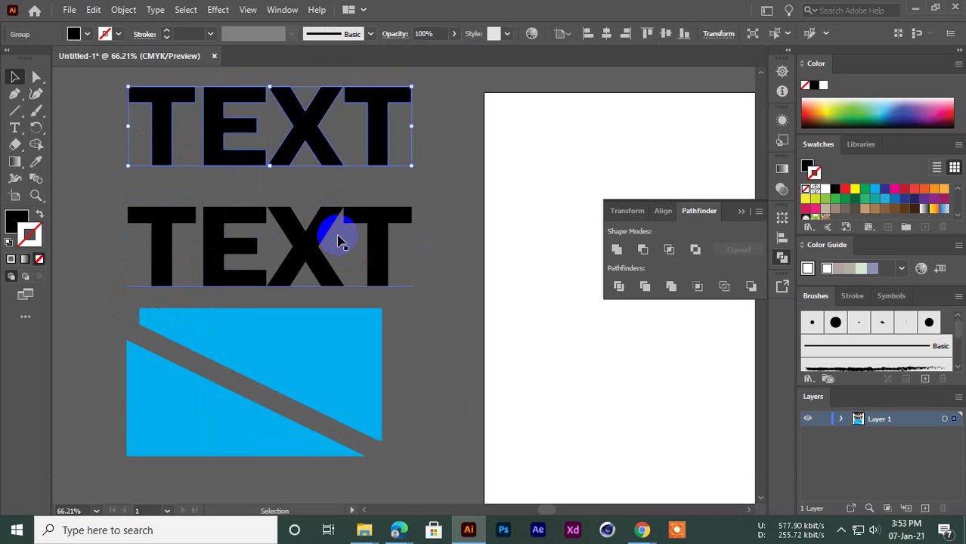
Step: Line up the outlined "TEXT" and the editable "TEXT" below it, and compare their font options
{"action": "left_click_drag", "start_coordinate": [212, 138], "coordinate": [157, 132]}
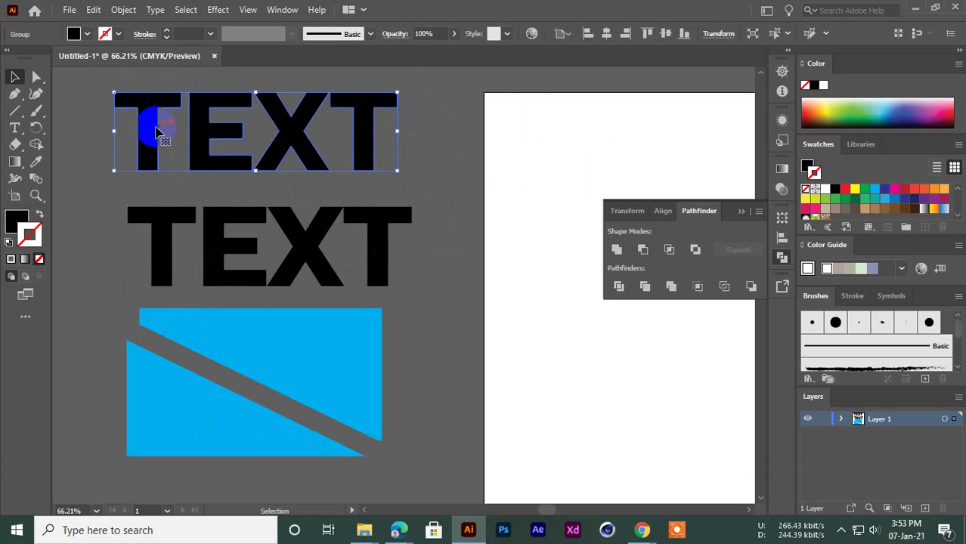
{"action": "left_click", "coordinate": [119, 212]}
{"action": "left_click", "coordinate": [212, 233]}
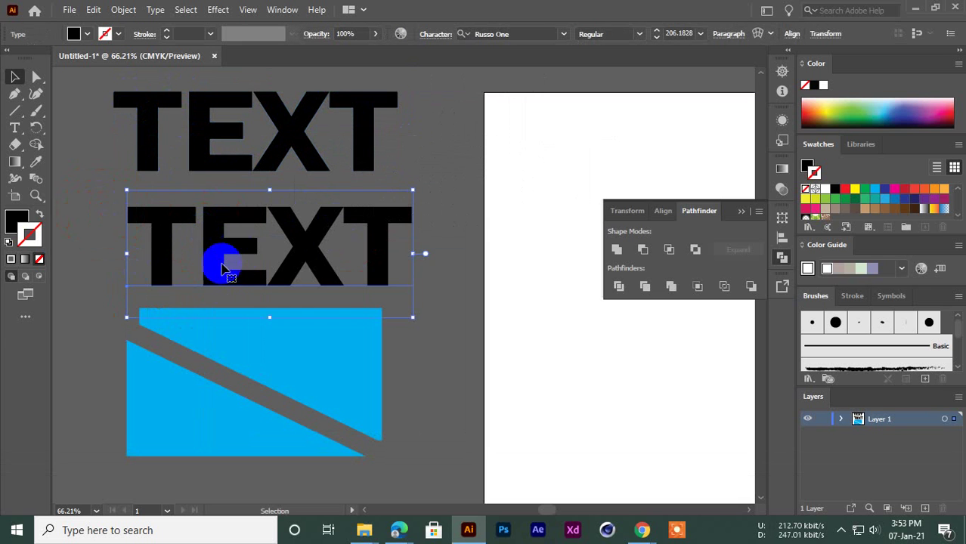
{"action": "left_click_drag", "start_coordinate": [238, 261], "coordinate": [227, 249]}
{"action": "left_click", "coordinate": [491, 32]}
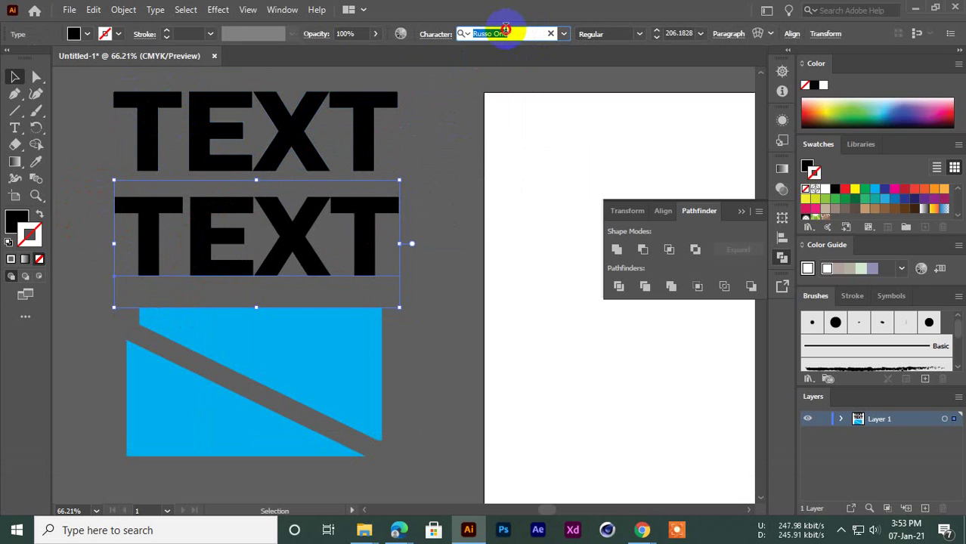
{"action": "left_click", "coordinate": [286, 126]}
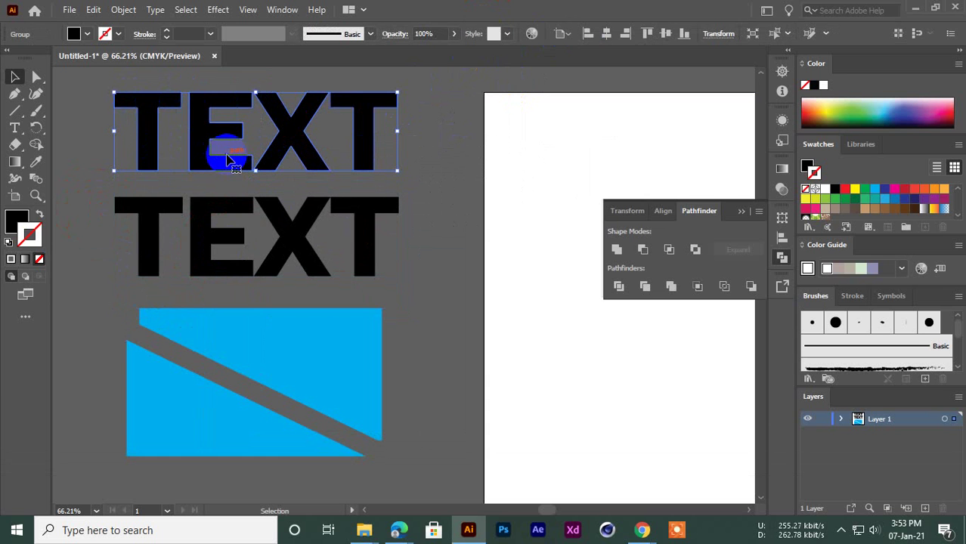
Step: Move both blue pieces down and bring them closer together, leaving a thin diagonal gap
{"action": "left_click_drag", "start_coordinate": [227, 328], "coordinate": [224, 333]}
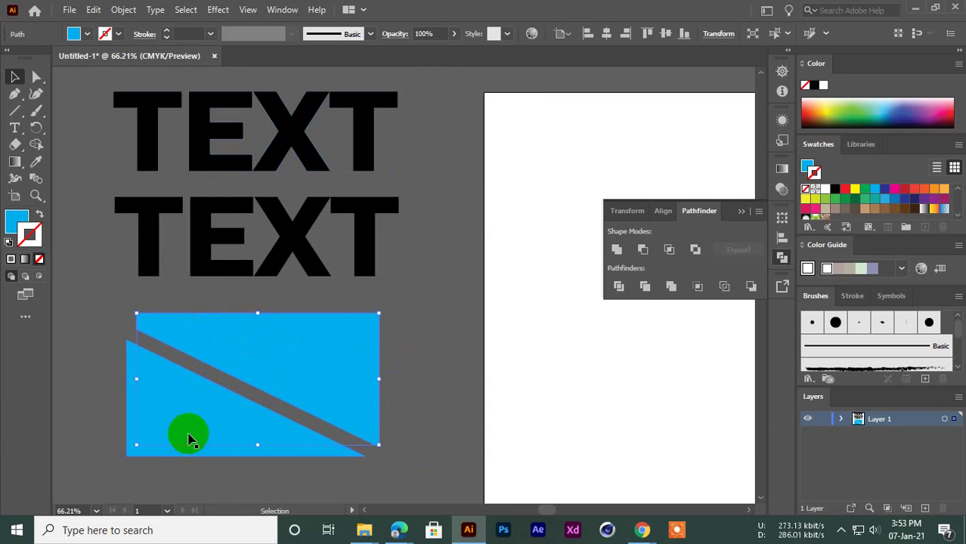
{"action": "left_click_drag", "start_coordinate": [188, 434], "coordinate": [188, 463]}
{"action": "left_click_drag", "start_coordinate": [232, 364], "coordinate": [230, 400]}
{"action": "left_click", "coordinate": [185, 328]}
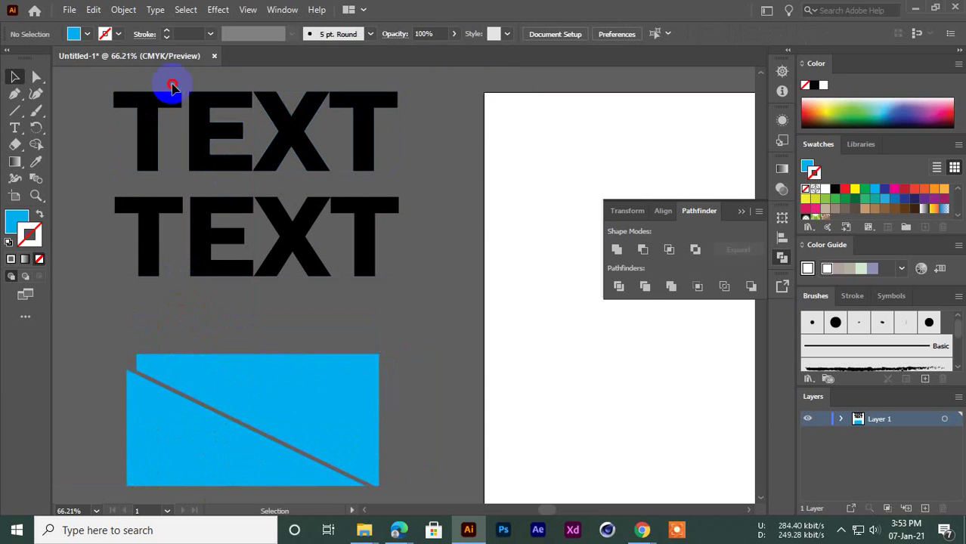
Step: Turn the lower editable "TEXT" into shapes with the Expand command
{"action": "left_click", "coordinate": [160, 110]}
{"action": "left_click", "coordinate": [148, 233]}
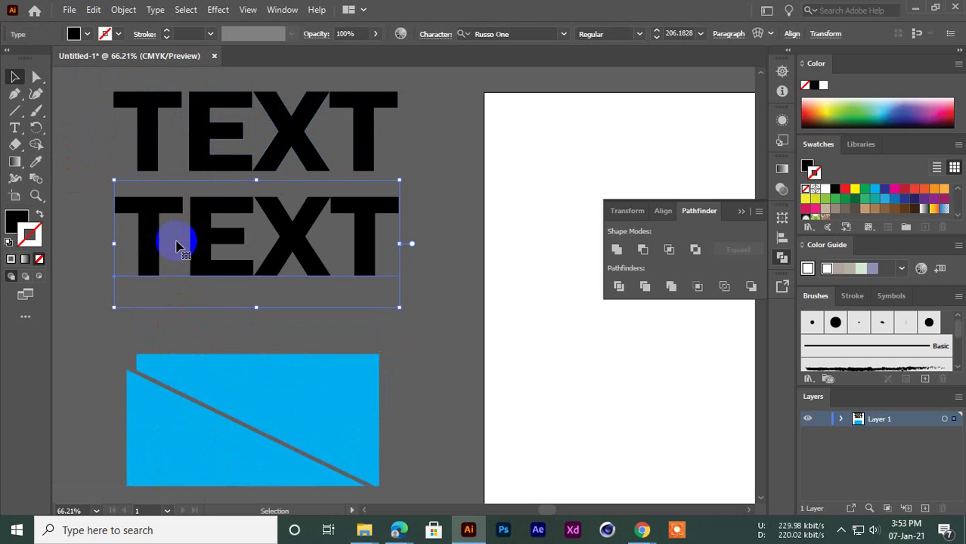
{"action": "left_click", "coordinate": [123, 9]}
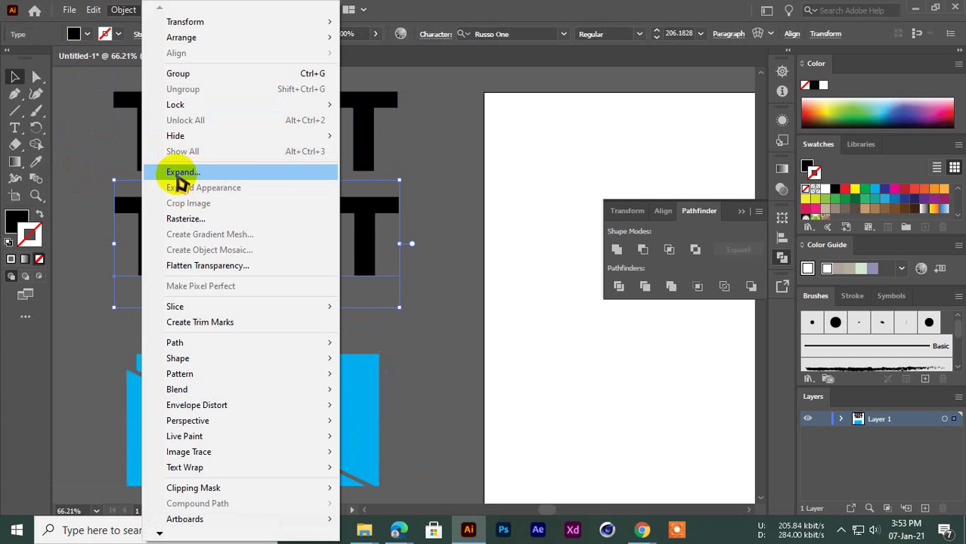
{"action": "left_click", "coordinate": [181, 173]}
{"action": "left_click", "coordinate": [449, 346]}
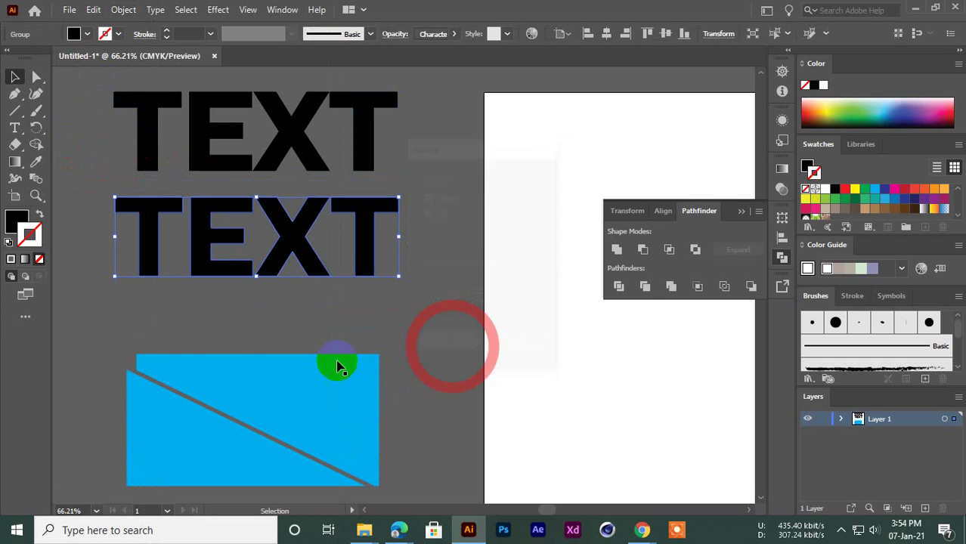
Step: Move the lower "TEXT" down to widen the space between the words, and nudge the upper "TEXT" slightly
{"action": "left_click", "coordinate": [129, 352]}
{"action": "left_click", "coordinate": [209, 244]}
{"action": "left_click_drag", "start_coordinate": [195, 224], "coordinate": [214, 236]}
{"action": "scroll", "coordinate": [195, 211], "scroll_direction": "up", "scroll_amount": 3}
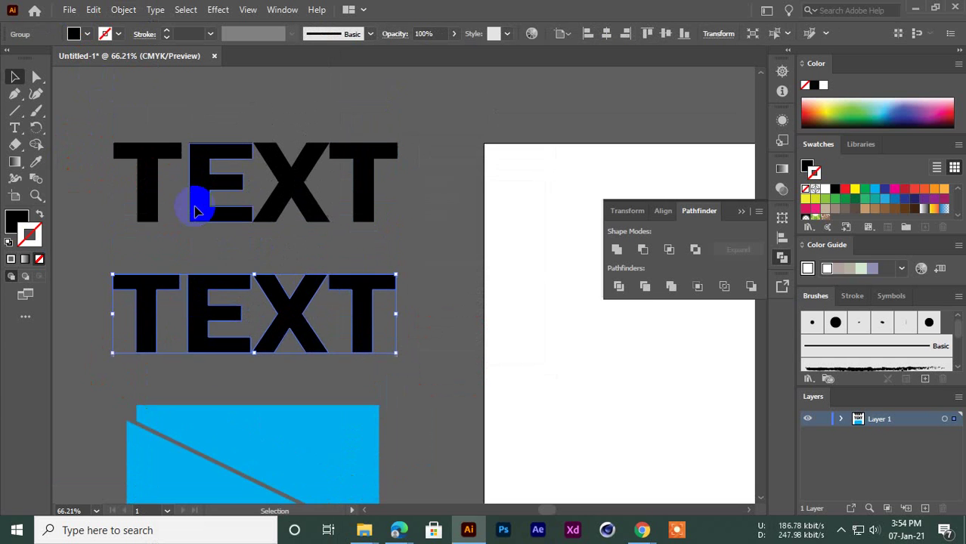
{"action": "left_click", "coordinate": [136, 211]}
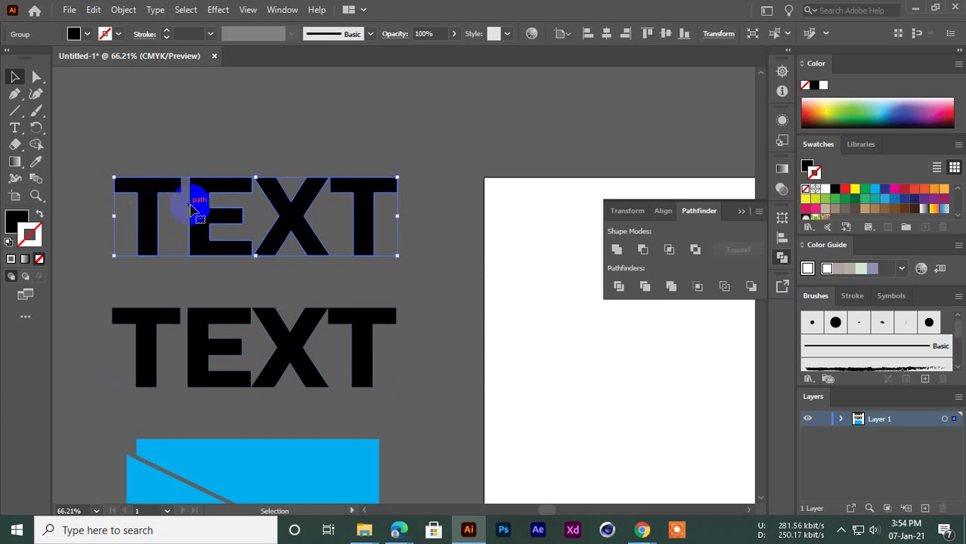
{"action": "mouse_move", "coordinate": [192, 208]}
{"action": "left_mouse_down"}
{"action": "mouse_move", "coordinate": [194, 188]}
{"action": "mouse_move", "coordinate": [200, 209]}
{"action": "left_mouse_up"}
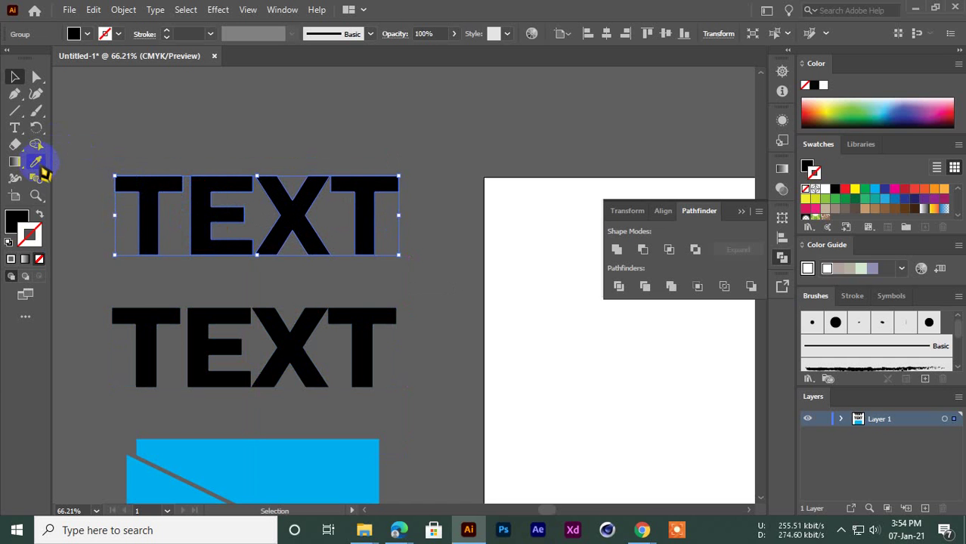
Step: Ungroup the upper outlined "TEXT" into separate letters
{"action": "left_click", "coordinate": [161, 80]}
{"action": "right_click", "coordinate": [198, 226]}
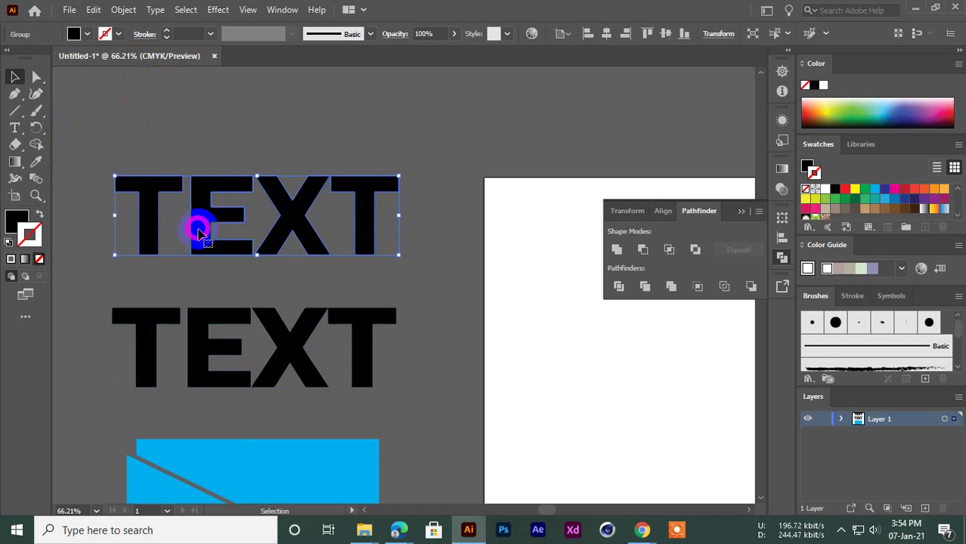
{"action": "left_click", "coordinate": [205, 91]}
{"action": "right_click", "coordinate": [194, 189]}
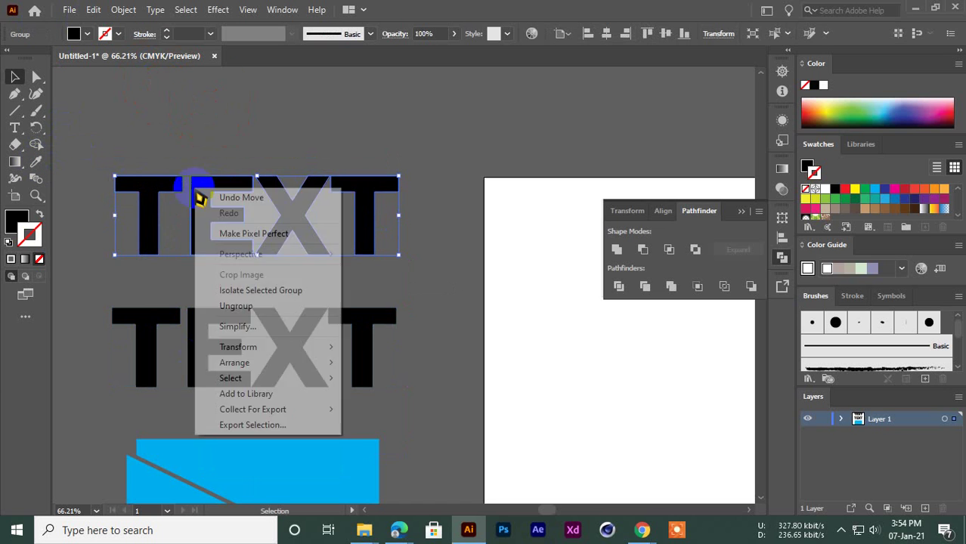
{"action": "left_click", "coordinate": [240, 305]}
{"action": "left_click", "coordinate": [181, 270]}
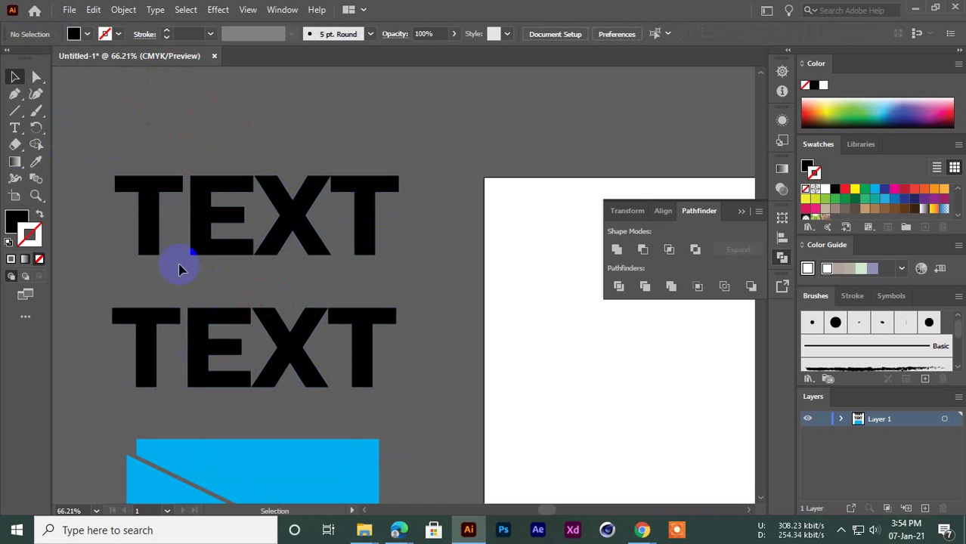
Step: Stagger the four letters of the upper word closer together at uneven heights, and move the whole set up
{"action": "left_click_drag", "start_coordinate": [158, 244], "coordinate": [192, 217]}
{"action": "left_click_drag", "start_coordinate": [280, 219], "coordinate": [258, 189]}
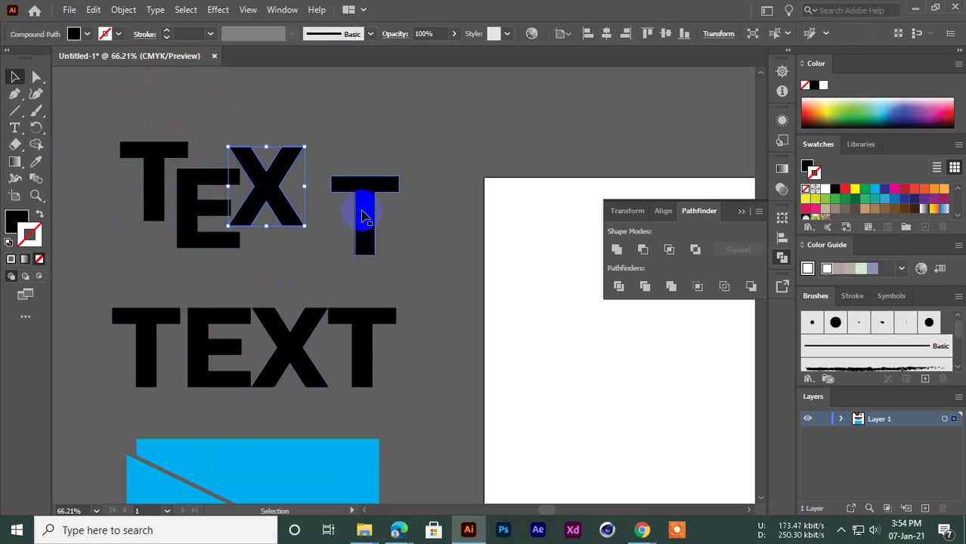
{"action": "left_click_drag", "start_coordinate": [367, 209], "coordinate": [321, 216]}
{"action": "left_click", "coordinate": [438, 196]}
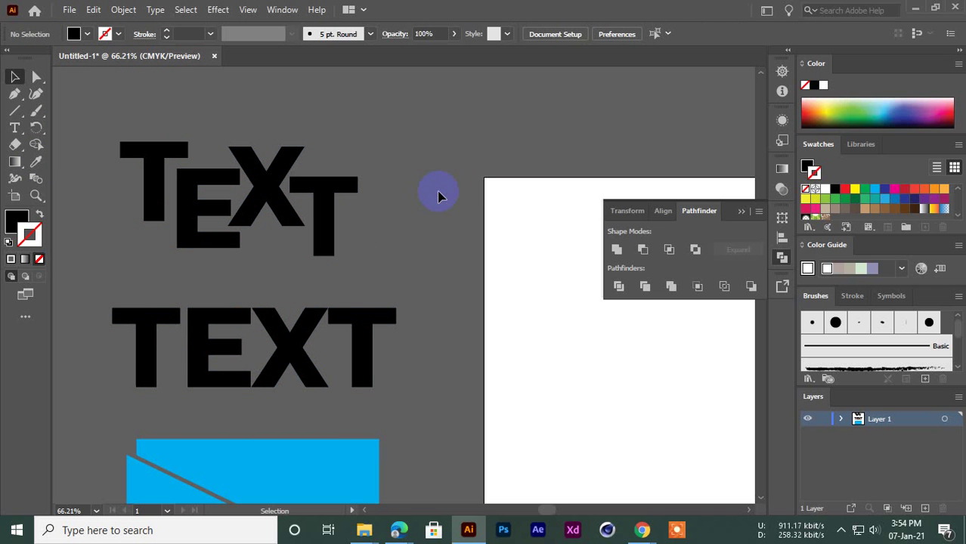
{"action": "scroll", "coordinate": [147, 302], "scroll_direction": "down", "scroll_amount": 1}
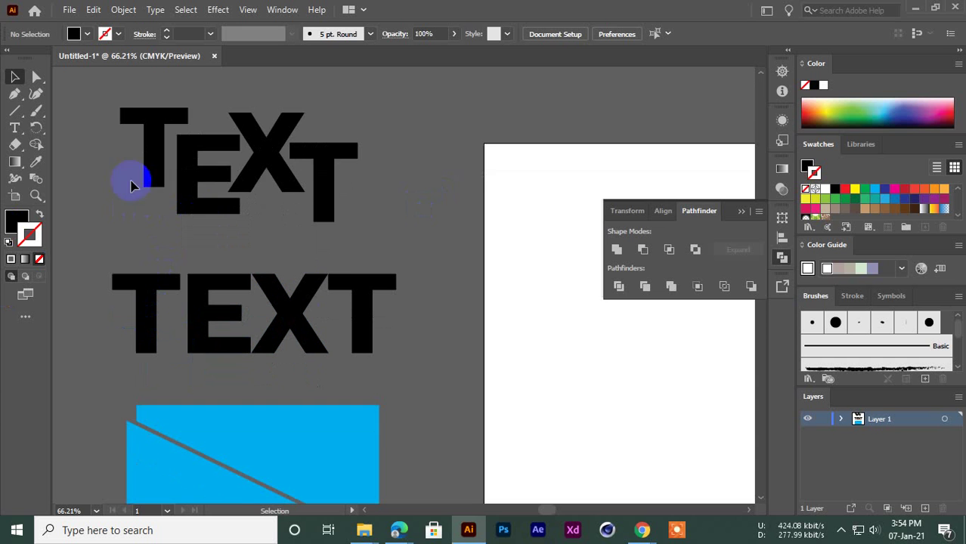
{"action": "left_click_drag", "start_coordinate": [358, 209], "coordinate": [355, 173]}
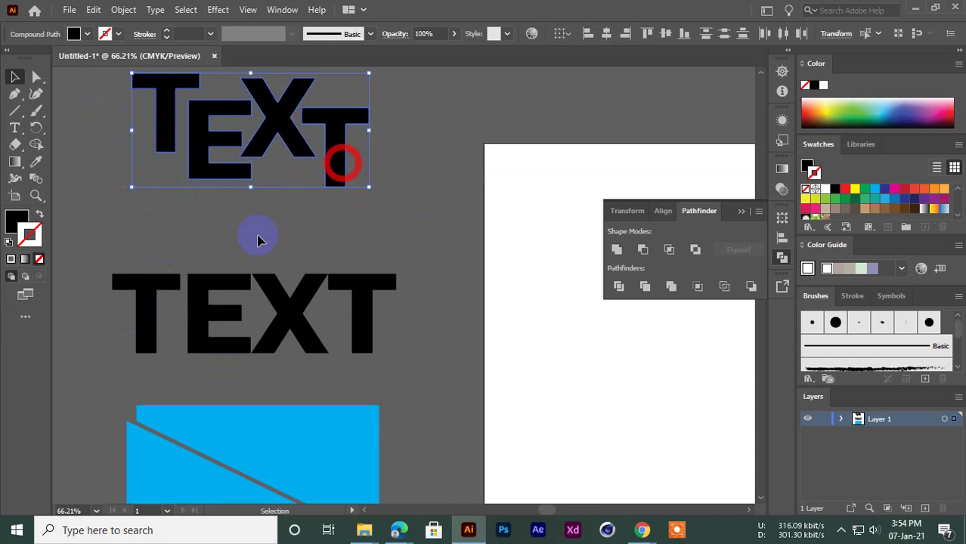
Step: Ungroup the lower expanded "TEXT" into separate letters
{"action": "left_click", "coordinate": [209, 255]}
{"action": "key", "text": "space"}
{"action": "left_click_drag", "start_coordinate": [212, 312], "coordinate": [229, 235]}
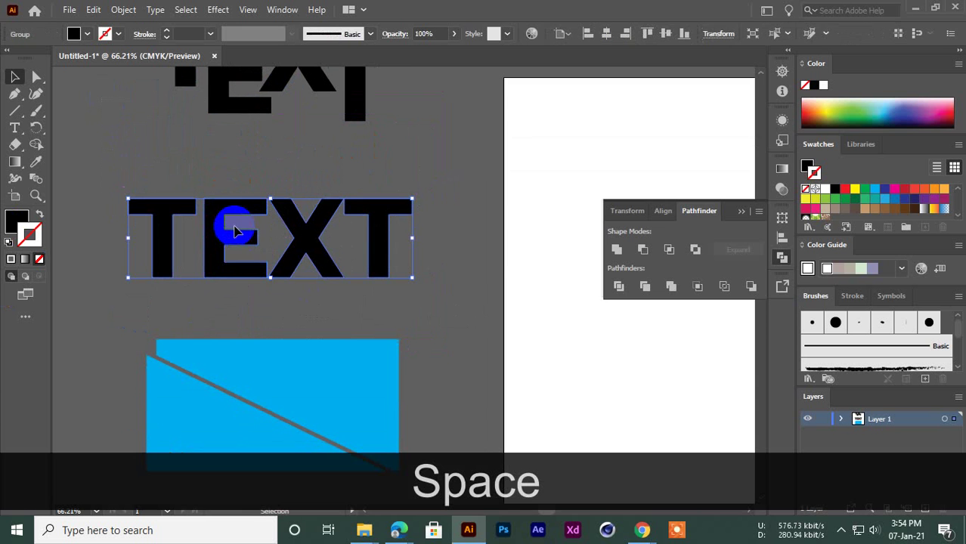
{"action": "right_click", "coordinate": [231, 219]}
{"action": "left_click", "coordinate": [249, 340]}
{"action": "left_click", "coordinate": [144, 312]}
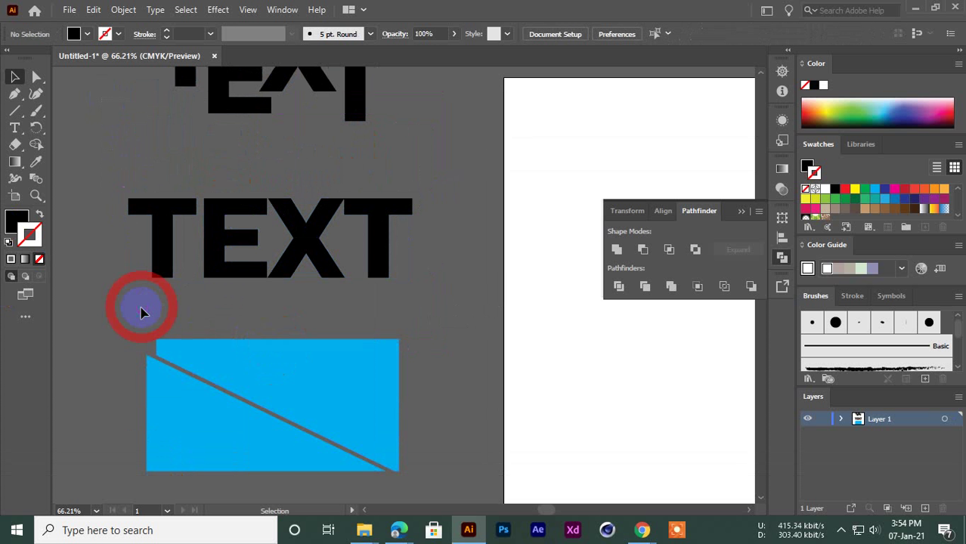
Step: Reshape the lower word with Direct Selection, pulling the first T's top-left corner outward and the E's top-right corner up into a point
{"action": "key", "text": "ctrl+space"}
{"action": "left_click_drag", "start_coordinate": [189, 229], "coordinate": [221, 327]}
{"action": "left_click", "coordinate": [204, 239]}
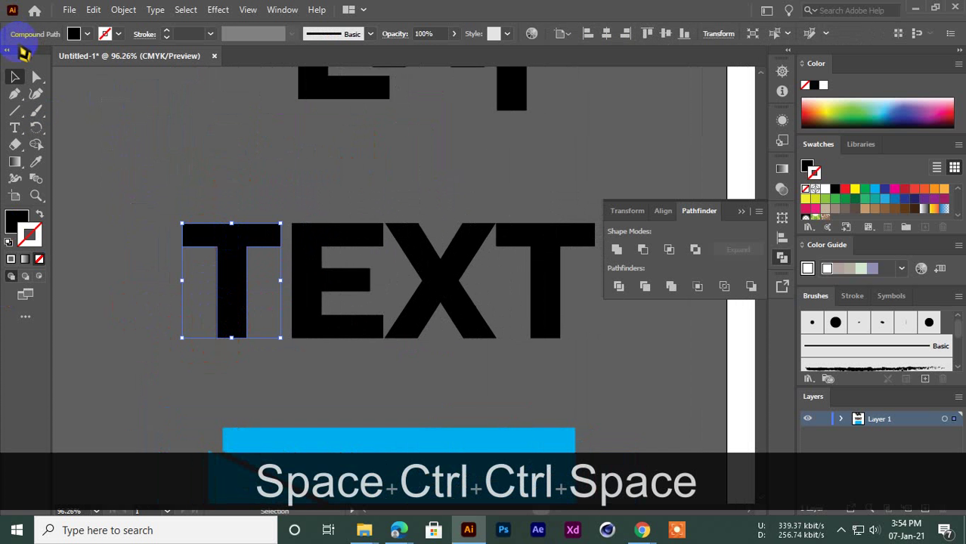
{"action": "left_click", "coordinate": [36, 78]}
{"action": "left_click_drag", "start_coordinate": [182, 225], "coordinate": [160, 191]}
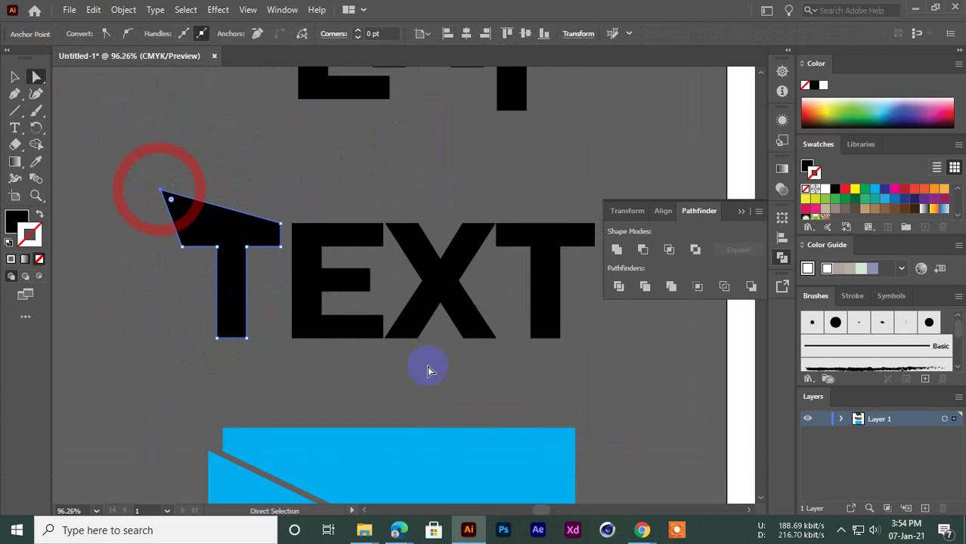
{"action": "left_click_drag", "start_coordinate": [385, 231], "coordinate": [394, 145]}
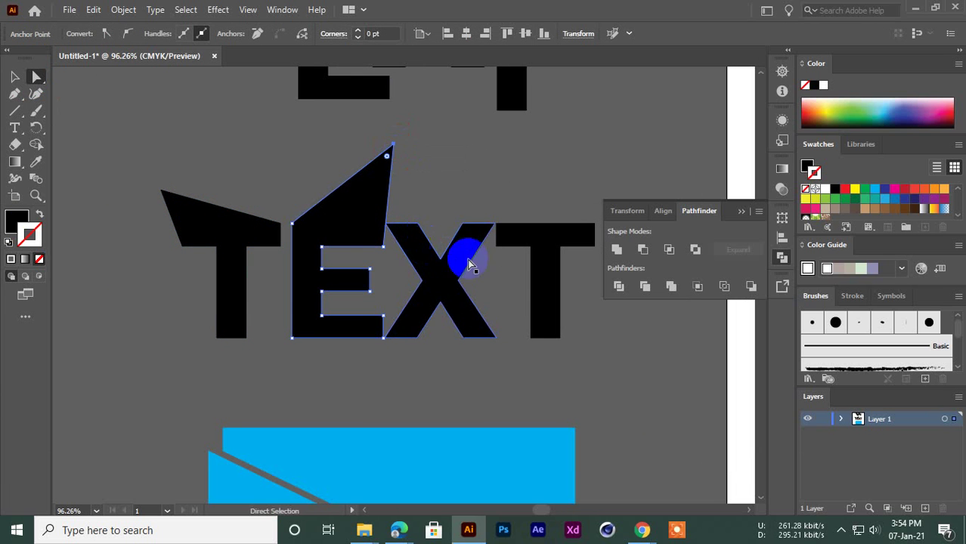
Step: Pull the X's lower-left foot down into a point and round the corners of the lower word's last T to about 14.43 pt
{"action": "left_click", "coordinate": [414, 338]}
{"action": "left_click_drag", "start_coordinate": [421, 339], "coordinate": [436, 374]}
{"action": "mouse_move", "coordinate": [518, 236]}
{"action": "left_mouse_down"}
{"action": "mouse_move", "coordinate": [539, 229]}
{"action": "mouse_move", "coordinate": [521, 234]}
{"action": "left_mouse_up"}
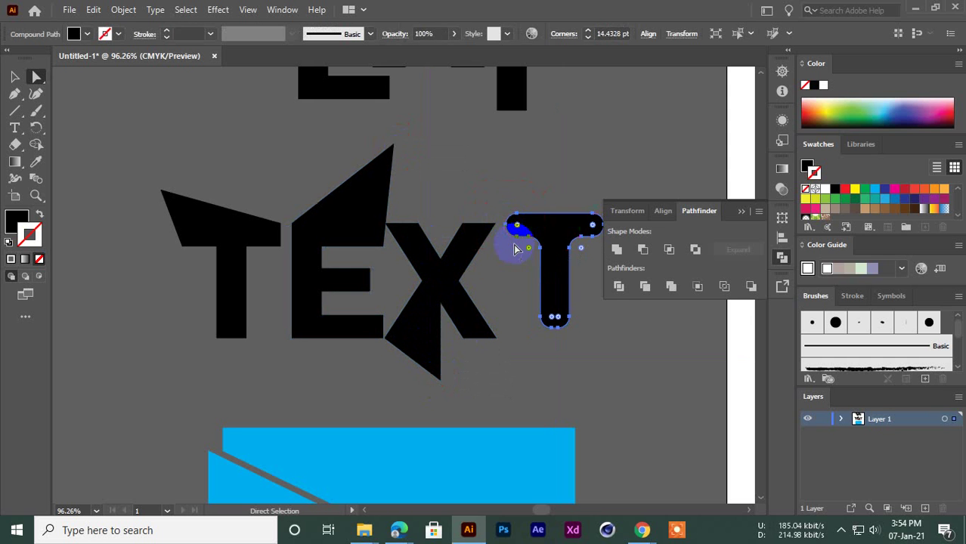
Step: Pull the rounded T's top up into an arrowhead-like point and place the letter beside the X
{"action": "left_click", "coordinate": [14, 76]}
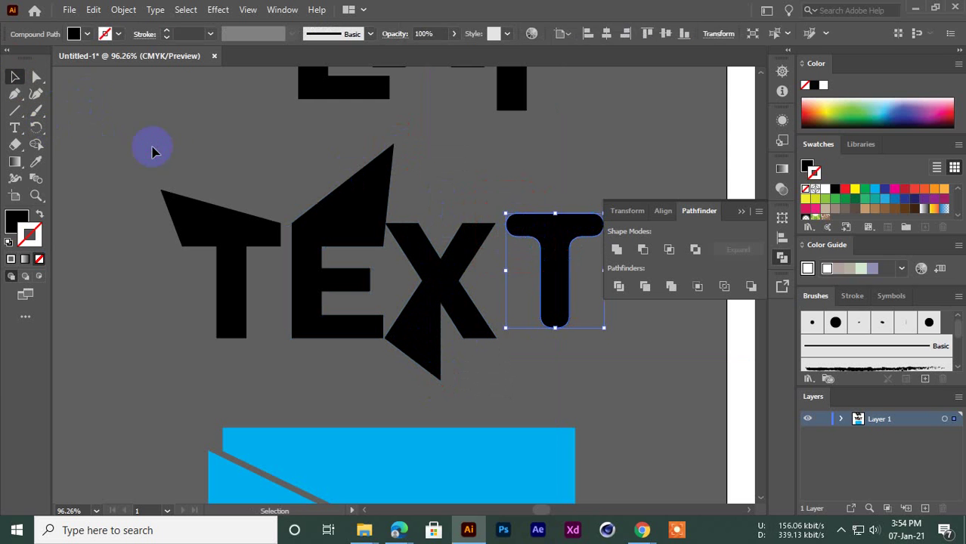
{"action": "left_click", "coordinate": [153, 149]}
{"action": "left_click_drag", "start_coordinate": [540, 295], "coordinate": [527, 326]}
{"action": "left_click", "coordinate": [538, 182]}
{"action": "left_click", "coordinate": [540, 289]}
{"action": "left_click", "coordinate": [36, 76]}
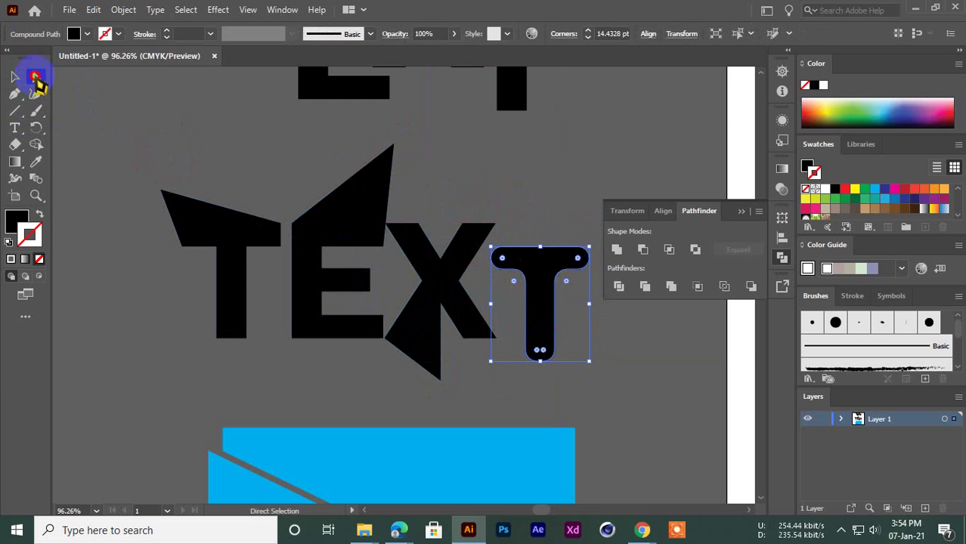
{"action": "left_click_drag", "start_coordinate": [502, 252], "coordinate": [538, 170]}
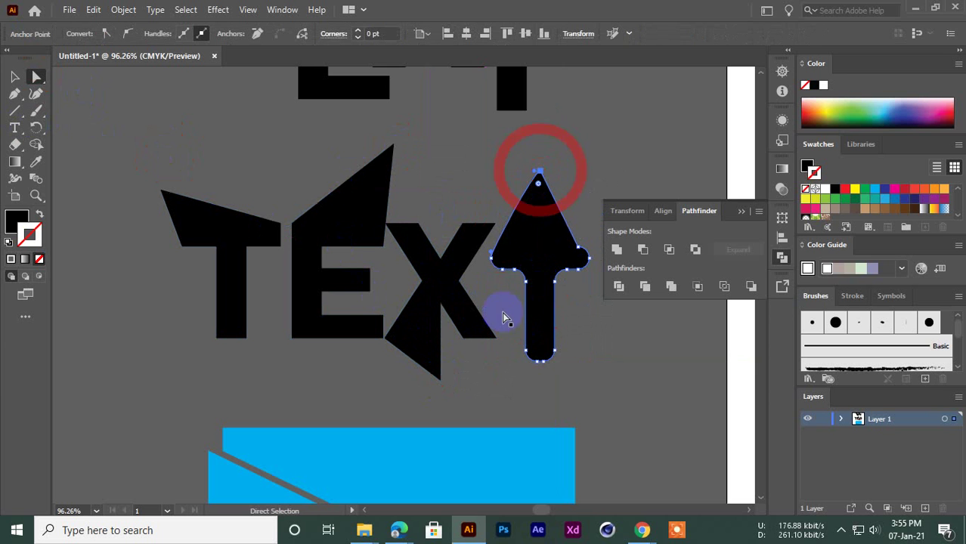
{"action": "left_click", "coordinate": [15, 77]}
{"action": "left_click", "coordinate": [136, 110]}
{"action": "left_click", "coordinate": [549, 286]}
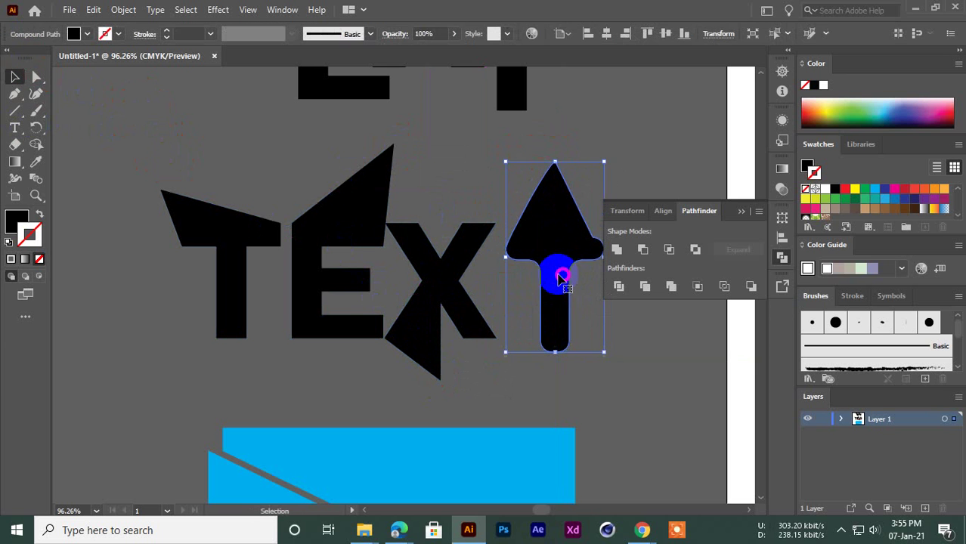
Step: Reshape the X by stretching both upper arms upward into points and pulling its left inner notch toward the middle
{"action": "left_click", "coordinate": [36, 76]}
{"action": "left_click_drag", "start_coordinate": [495, 223], "coordinate": [496, 158]}
{"action": "left_click", "coordinate": [444, 285]}
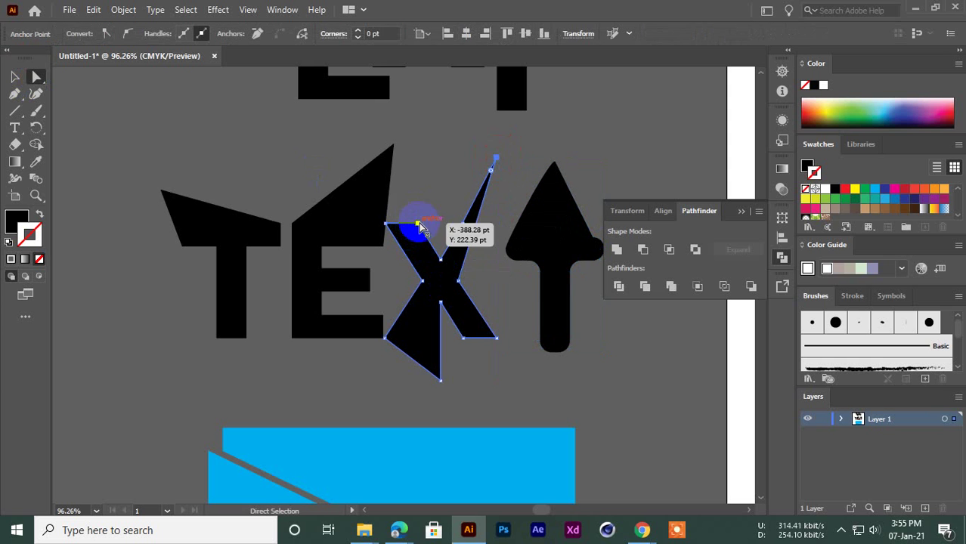
{"action": "left_click_drag", "start_coordinate": [420, 225], "coordinate": [454, 166]}
{"action": "left_click_drag", "start_coordinate": [425, 285], "coordinate": [444, 279]}
Step: Delete all four letters of the reshaped lower word
{"action": "left_click", "coordinate": [16, 75]}
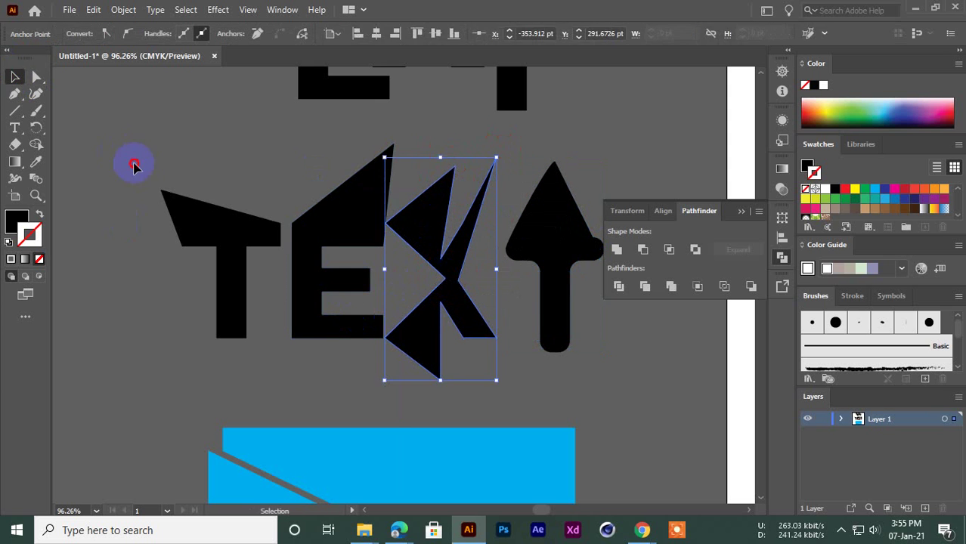
{"action": "left_click", "coordinate": [442, 409]}
{"action": "left_click", "coordinate": [327, 209]}
{"action": "left_click", "coordinate": [260, 159]}
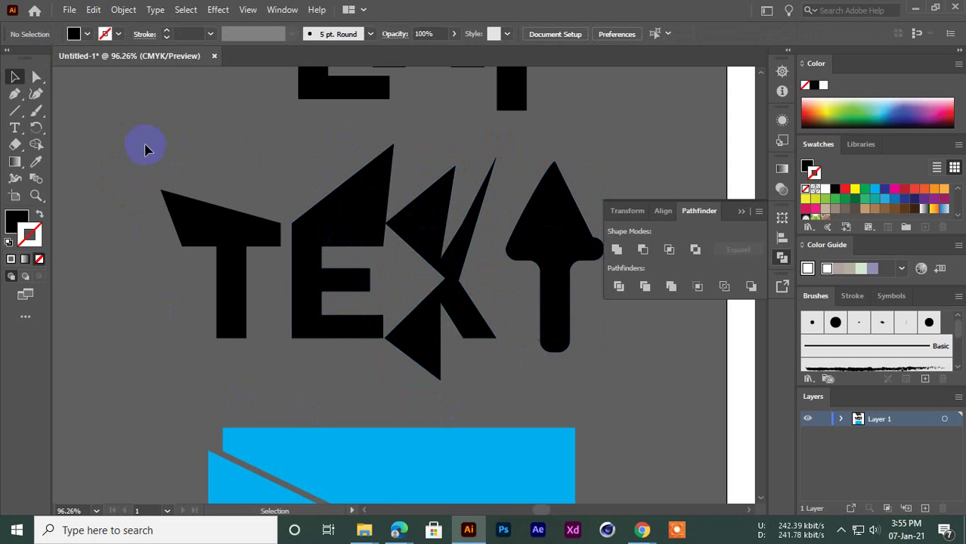
{"action": "left_click_drag", "start_coordinate": [614, 357], "coordinate": [617, 362]}
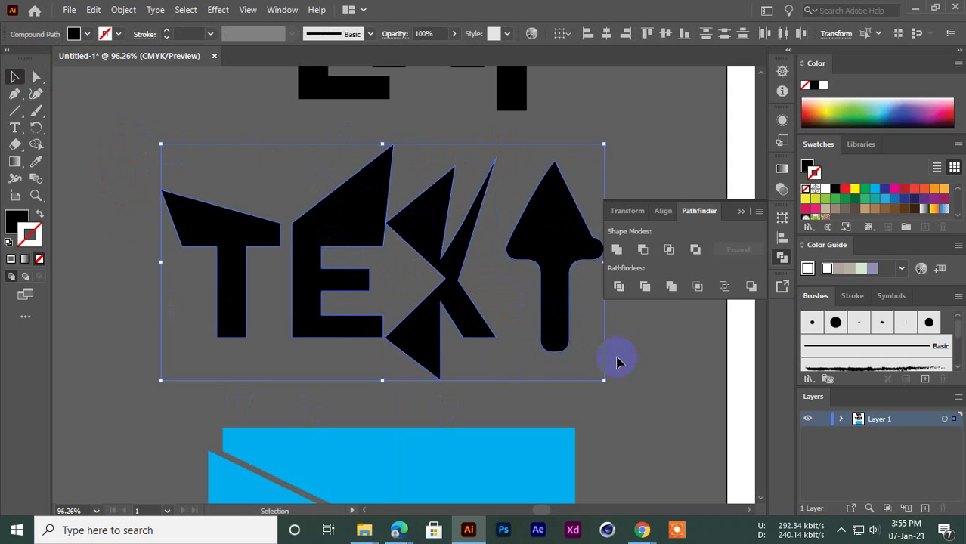
{"action": "key", "text": "Delete"}
Step: Duplicate the staggered "TEXT" word directly below the original
{"action": "left_click_drag", "start_coordinate": [356, 104], "coordinate": [303, 253]}
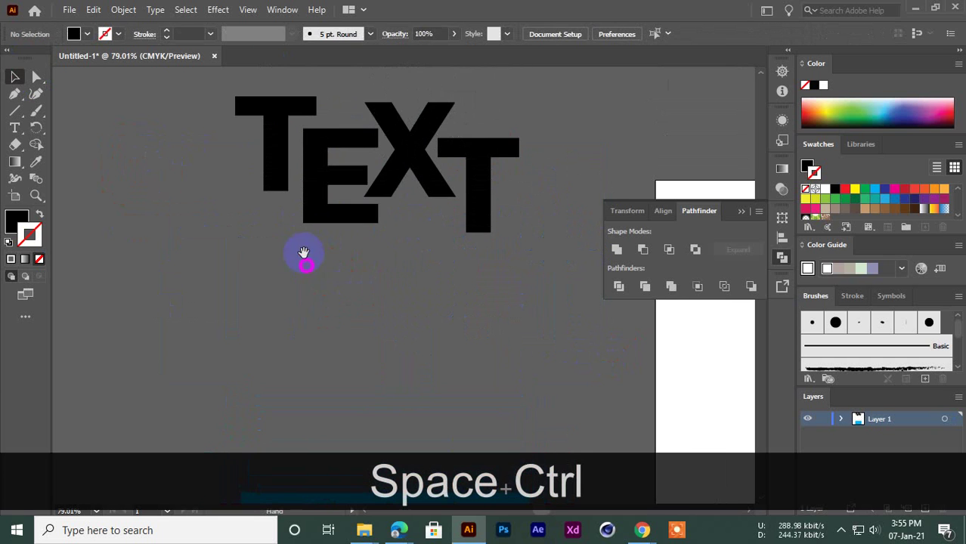
{"action": "left_click", "coordinate": [473, 217]}
{"action": "left_click_drag", "start_coordinate": [478, 184], "coordinate": [459, 389]}
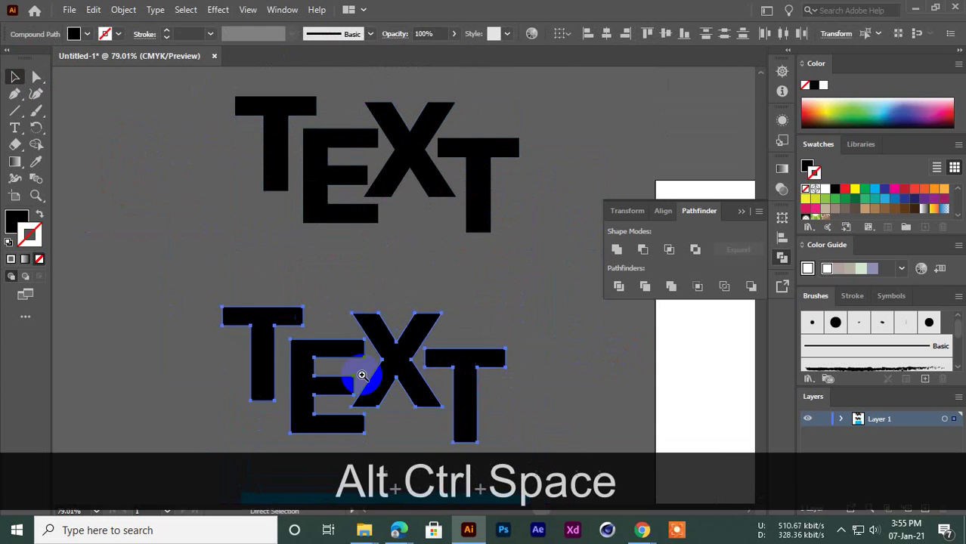
{"action": "left_click_drag", "start_coordinate": [366, 356], "coordinate": [392, 261]}
{"action": "left_click", "coordinate": [140, 291]}
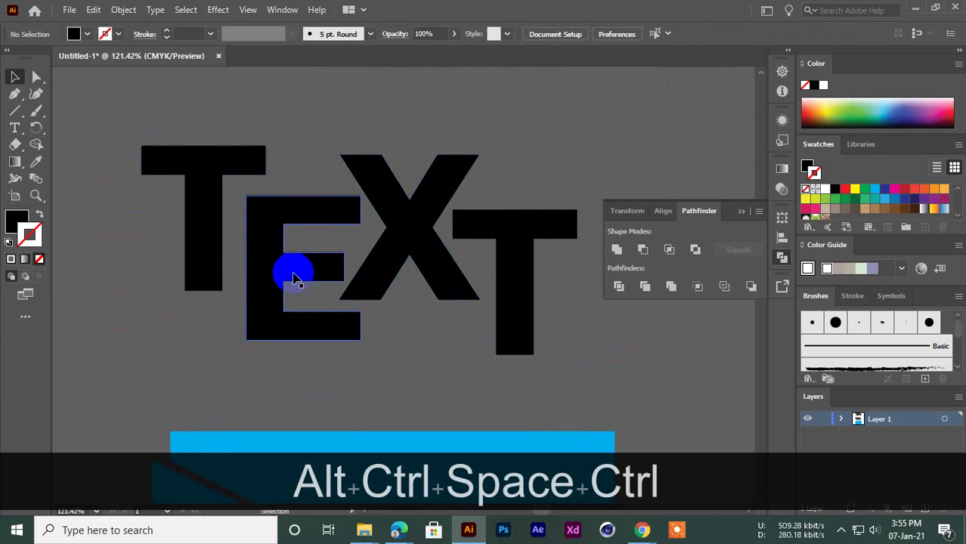
Step: Draw a black rectangle covering the middle bar of the copied word's E and extending past the bar's edges
{"action": "left_click_drag", "start_coordinate": [293, 274], "coordinate": [321, 285]}
{"action": "key", "text": "ctrl+space"}
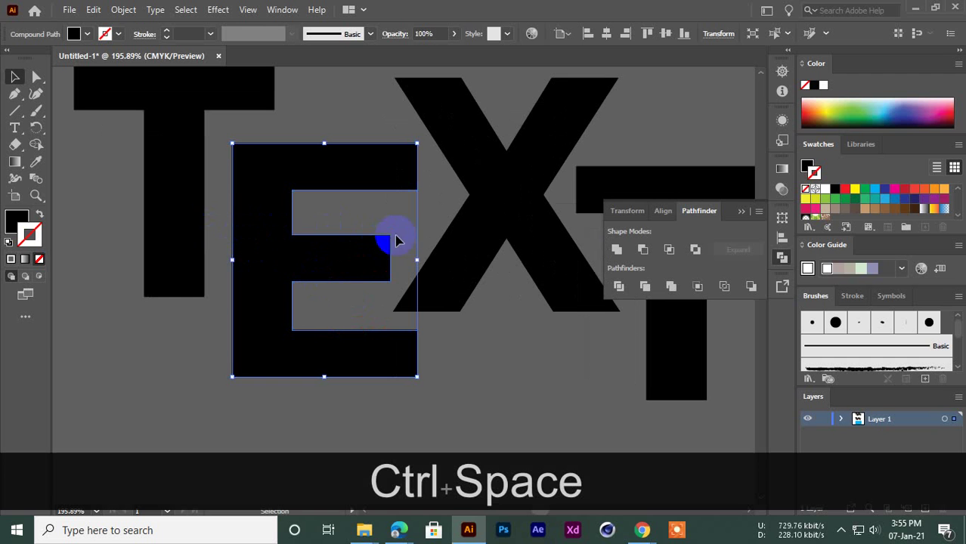
{"action": "key", "text": "ctrl+space"}
{"action": "left_click_drag", "start_coordinate": [274, 276], "coordinate": [238, 287]}
{"action": "key", "text": "ctrl"}
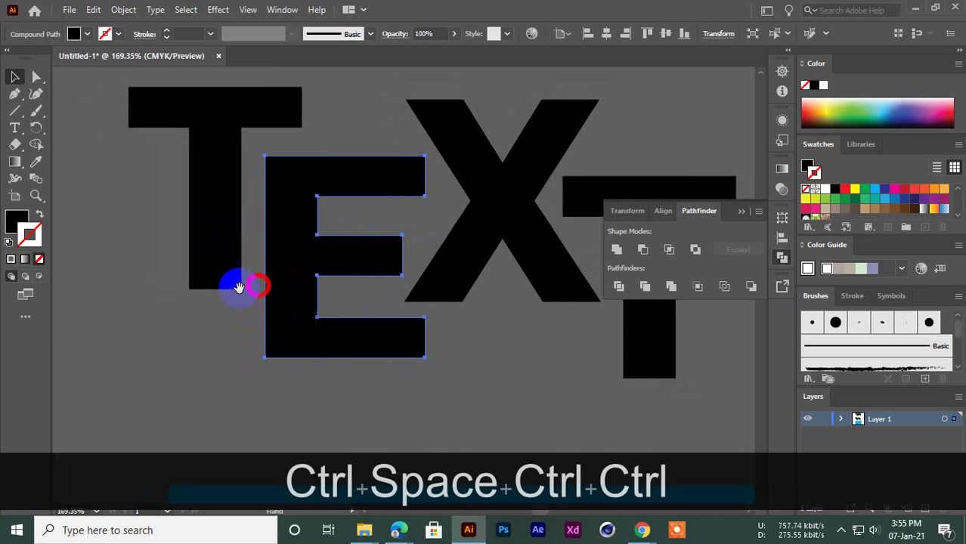
{"action": "left_click_drag", "start_coordinate": [14, 93], "coordinate": [83, 108]}
{"action": "mouse_move", "coordinate": [253, 236]}
{"action": "left_mouse_down"}
{"action": "mouse_move", "coordinate": [345, 272]}
{"action": "mouse_move", "coordinate": [414, 280]}
{"action": "left_mouse_up"}
{"action": "key", "text": "space"}
Step: Divide the E with the overlapping rectangle using Pathfinder Divide, and ungroup the resulting pieces
{"action": "left_click", "coordinate": [15, 77]}
{"action": "left_click_drag", "start_coordinate": [296, 396], "coordinate": [316, 229]}
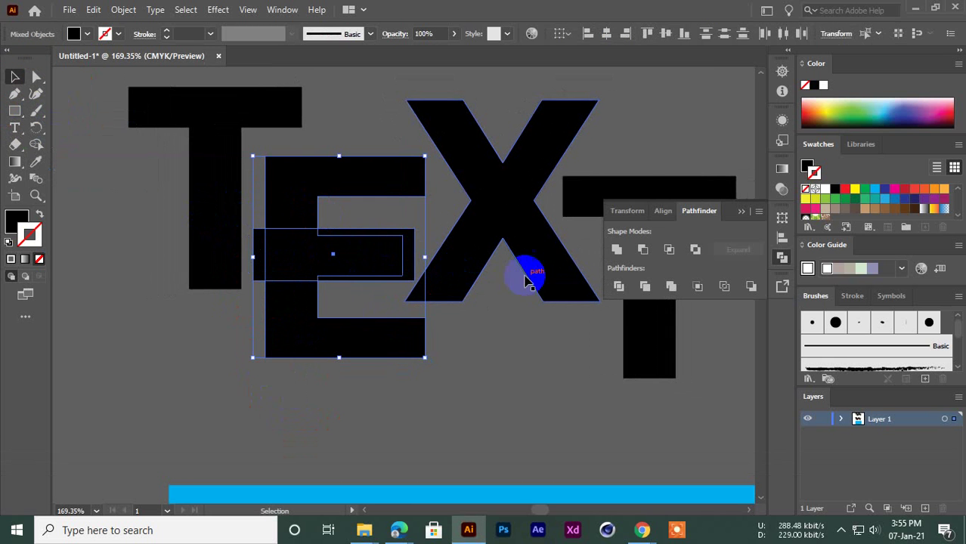
{"action": "left_click", "coordinate": [618, 286]}
{"action": "right_click", "coordinate": [356, 249]}
{"action": "left_click", "coordinate": [399, 360]}
{"action": "left_click", "coordinate": [126, 369]}
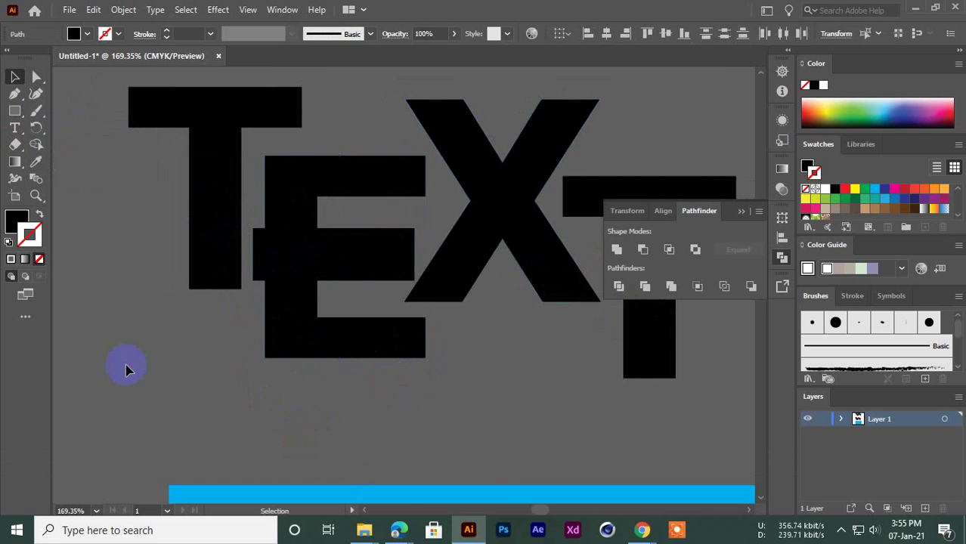
Step: Delete the divided pieces across the E's middle, leaving separate upper and lower parts
{"action": "left_click", "coordinate": [262, 251]}
{"action": "key", "text": "Delete"}
{"action": "left_click", "coordinate": [288, 251]}
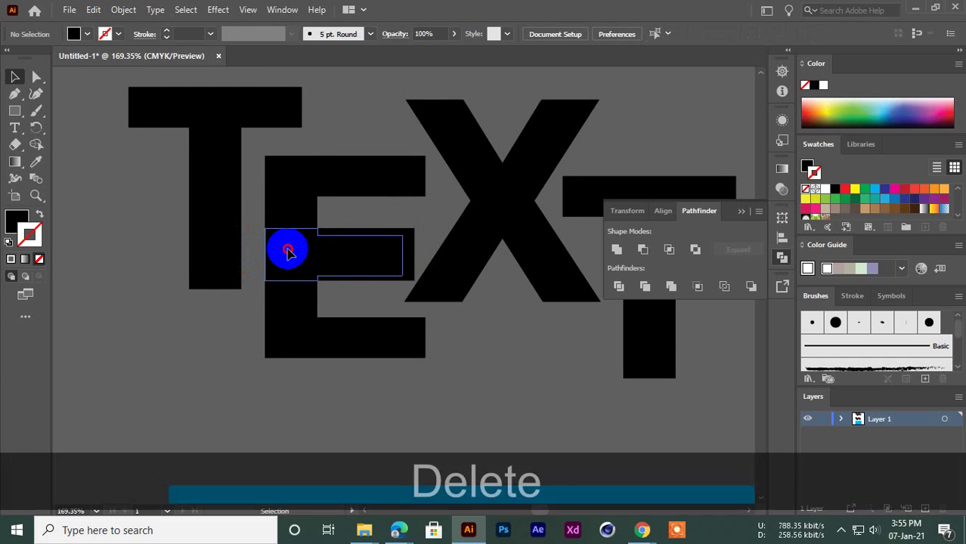
{"action": "key", "text": "Delete"}
{"action": "left_click", "coordinate": [364, 228]}
{"action": "key", "text": "Delete"}
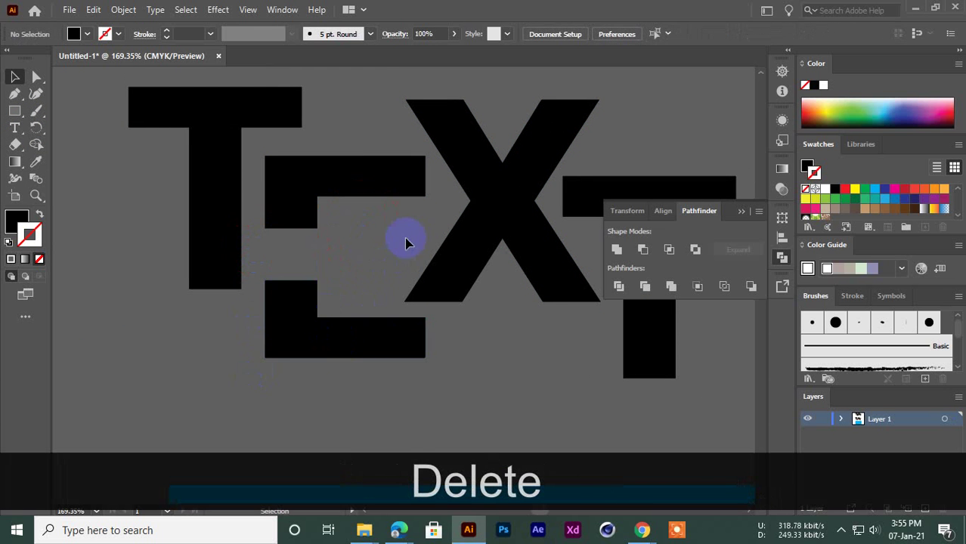
Step: Draw a vertical line through the center of the copied word's X with the Line Segment tool
{"action": "left_click_drag", "start_coordinate": [406, 244], "coordinate": [327, 262]}
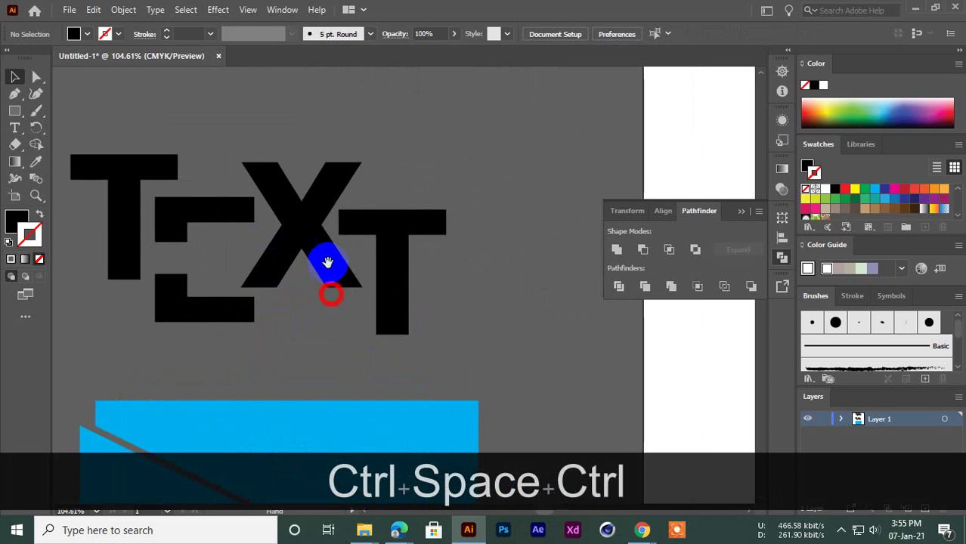
{"action": "left_click_drag", "start_coordinate": [298, 136], "coordinate": [136, 133]}
{"action": "left_click_drag", "start_coordinate": [14, 111], "coordinate": [76, 177]}
{"action": "left_click_drag", "start_coordinate": [302, 129], "coordinate": [300, 348]}
{"action": "left_click", "coordinate": [228, 98]}
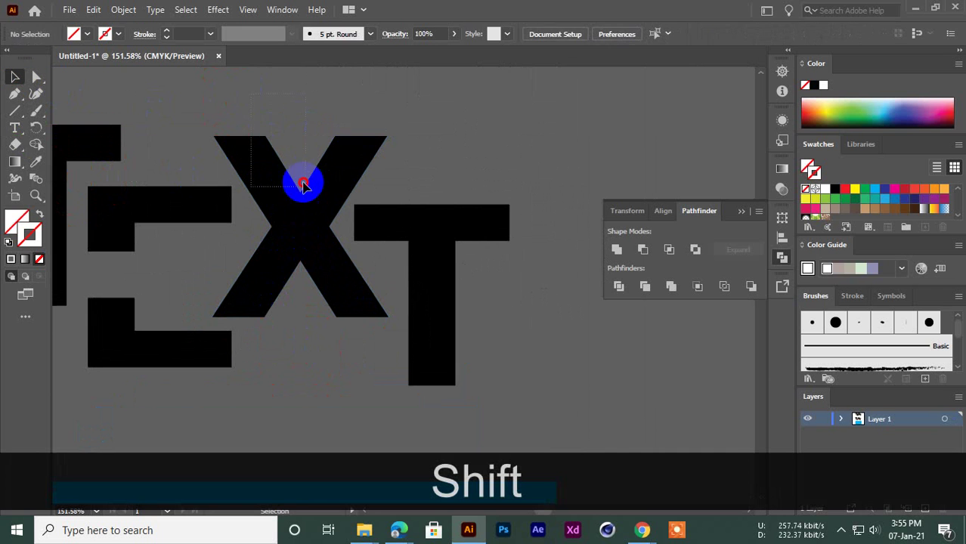
Step: Divide the X along the vertical line using Pathfinder Divide, and ungroup its two halves
{"action": "left_click_drag", "start_coordinate": [302, 186], "coordinate": [328, 248]}
{"action": "left_click", "coordinate": [617, 286]}
{"action": "right_click", "coordinate": [255, 182]}
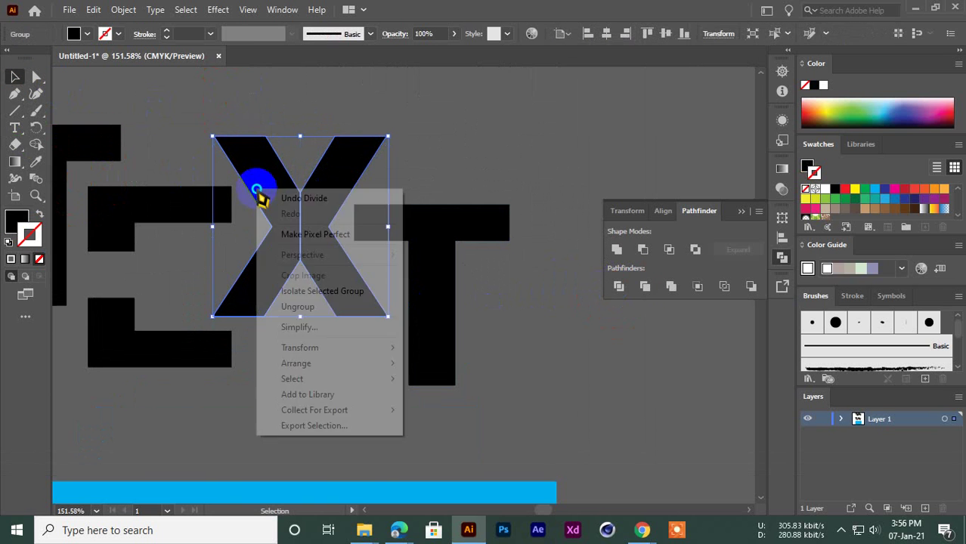
{"action": "left_click", "coordinate": [306, 310]}
{"action": "left_click", "coordinate": [304, 367]}
Step: Spread the X's two halves apart to leave a narrow vertical gap, and shift the last T away from the X
{"action": "left_click_drag", "start_coordinate": [327, 259], "coordinate": [270, 259]}
{"action": "left_click", "coordinate": [317, 318], "text": "ctrl"}
{"action": "left_click_drag", "start_coordinate": [363, 346], "coordinate": [437, 255]}
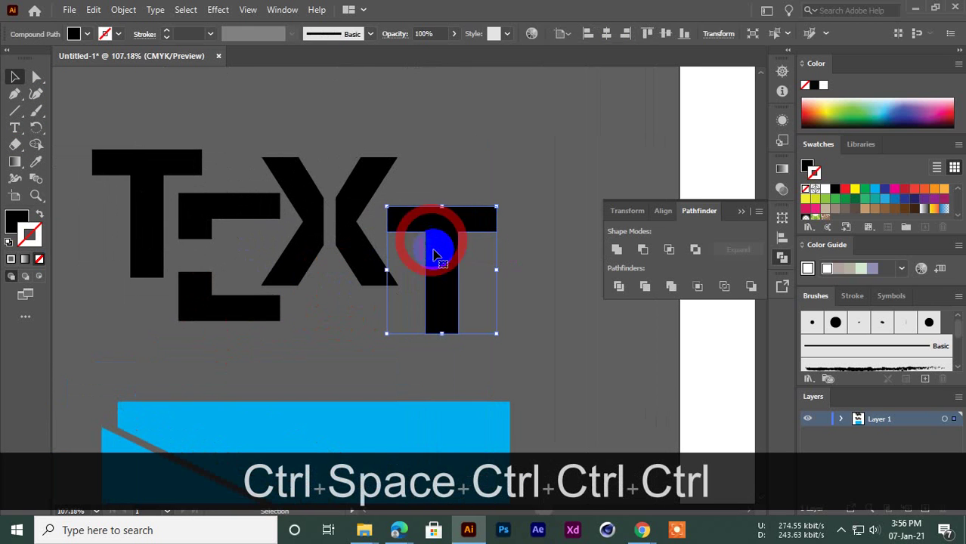
{"action": "left_click", "coordinate": [371, 345]}
Step: Raise the top edge of the copied word's last T with Direct Selection to thicken its crossbar
{"action": "left_click", "coordinate": [453, 302]}
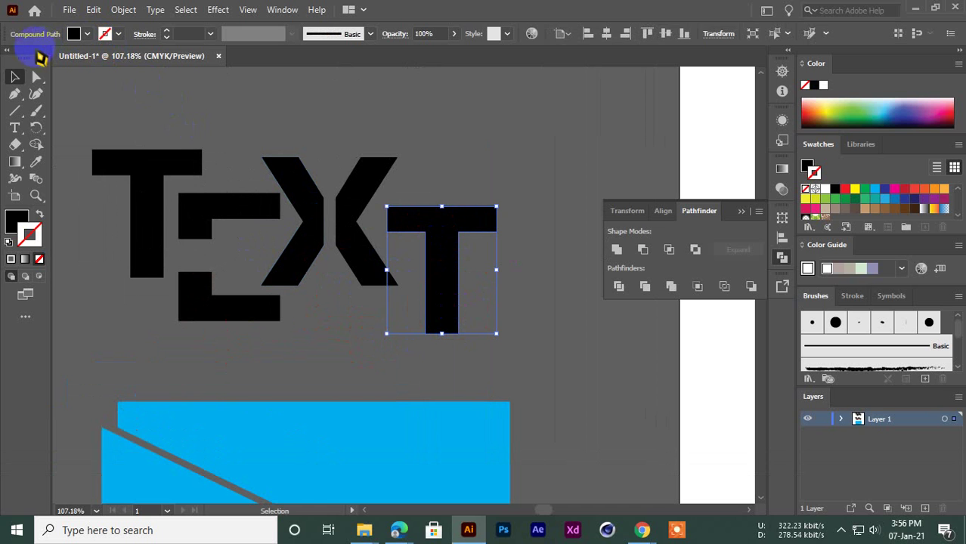
{"action": "left_click", "coordinate": [36, 77]}
{"action": "left_click", "coordinate": [452, 246]}
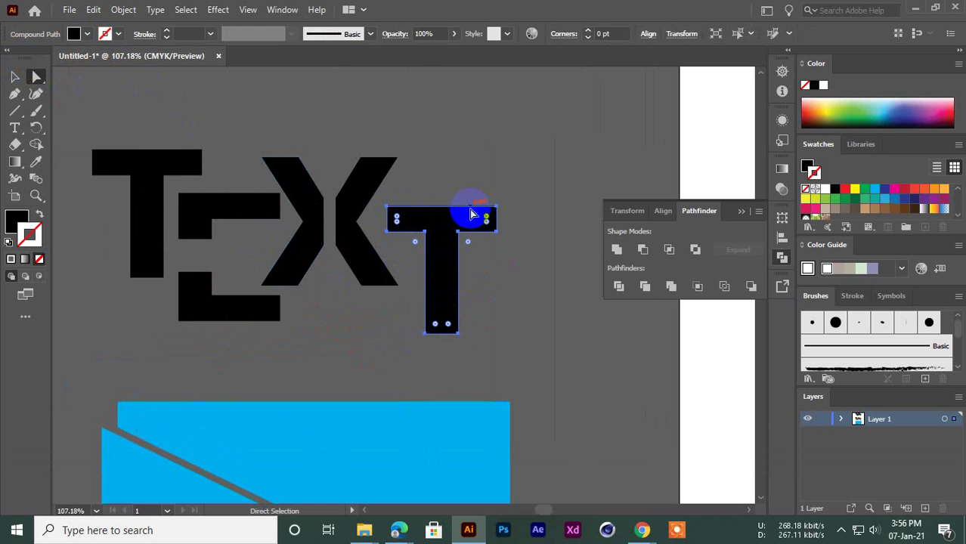
{"action": "left_click_drag", "start_coordinate": [513, 213], "coordinate": [513, 214]}
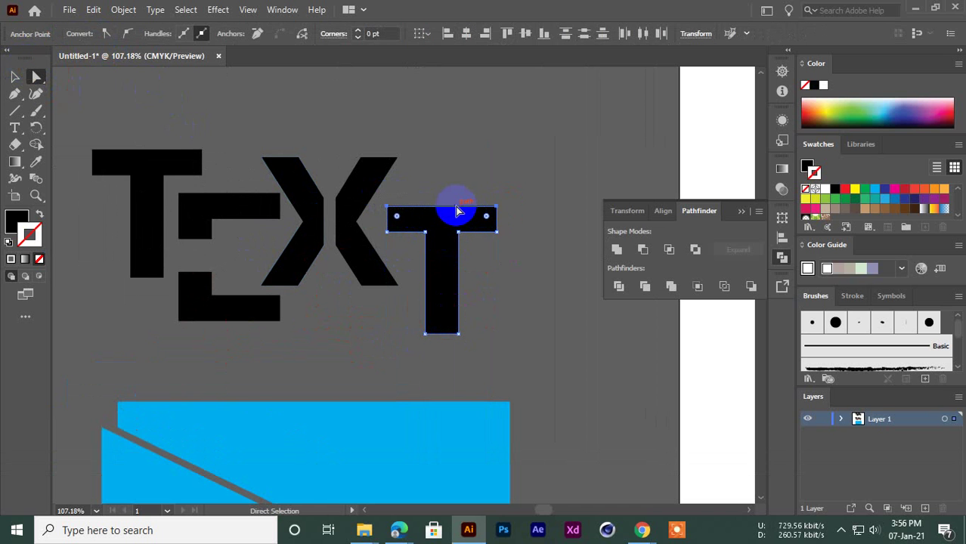
{"action": "left_click_drag", "start_coordinate": [454, 210], "coordinate": [349, 214]}
{"action": "left_click", "coordinate": [15, 76]}
{"action": "left_click", "coordinate": [215, 103]}
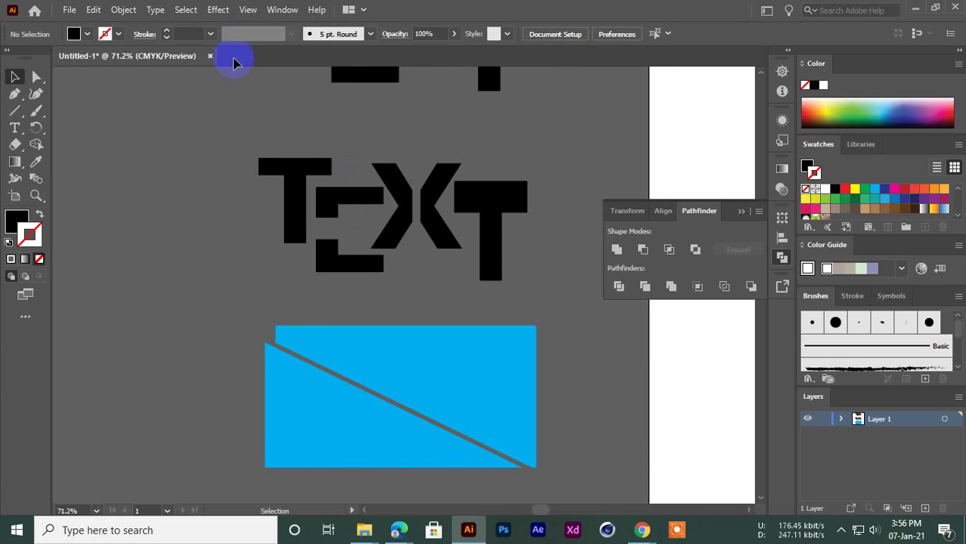
Step: Delete both "TEXT" words and the split blue rectangle beside the artboard
{"action": "left_click_drag", "start_coordinate": [344, 160], "coordinate": [268, 223]}
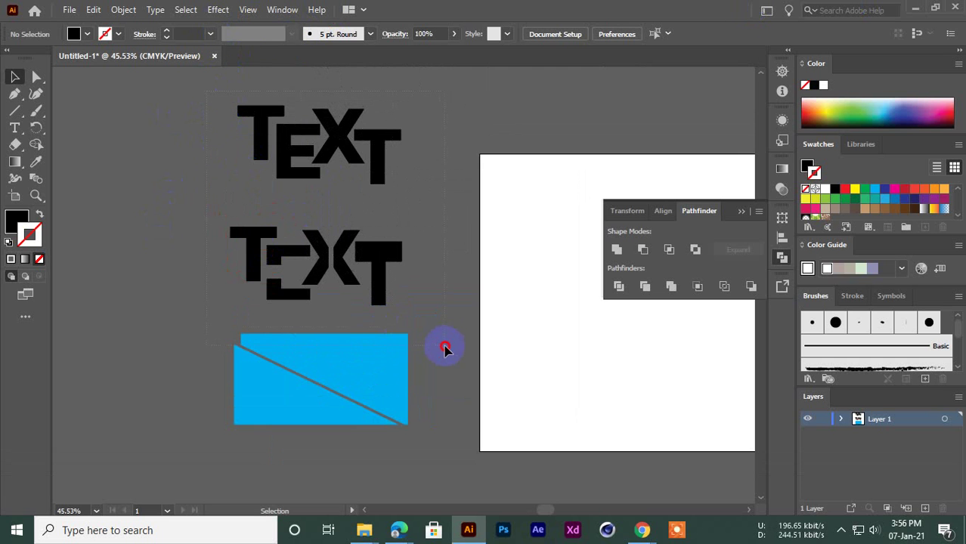
{"action": "left_click_drag", "start_coordinate": [444, 349], "coordinate": [432, 322]}
{"action": "key", "text": "Delete"}
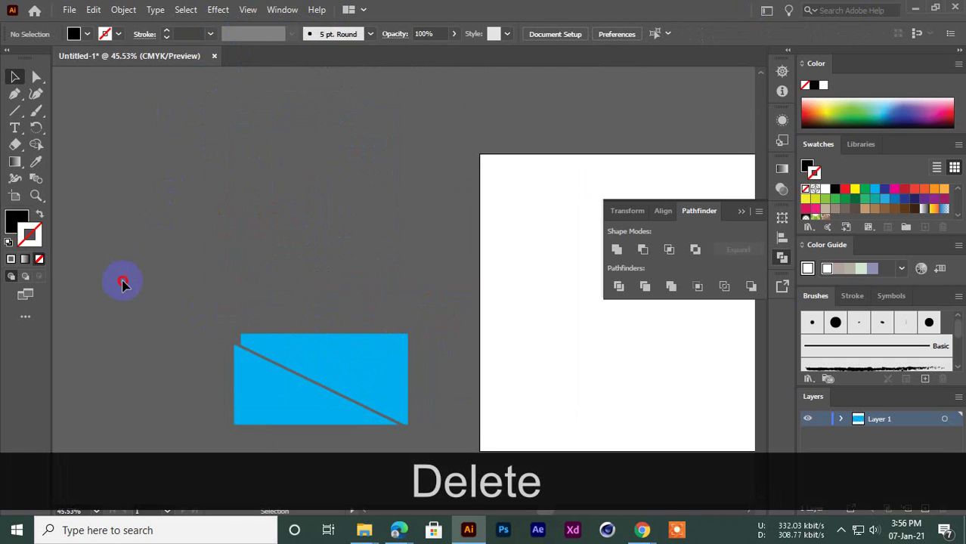
{"action": "key", "text": "Delete"}
Step: Draw a blue rectangle that covers the whole artboard
{"action": "left_click_drag", "start_coordinate": [433, 399], "coordinate": [254, 322]}
{"action": "right_click", "coordinate": [12, 97]}
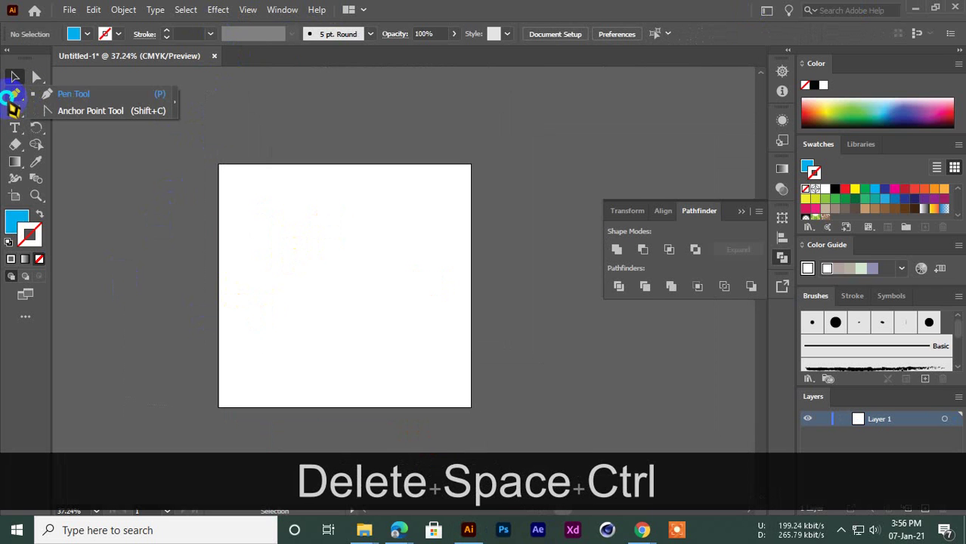
{"action": "right_click", "coordinate": [13, 110]}
{"action": "left_click", "coordinate": [61, 108]}
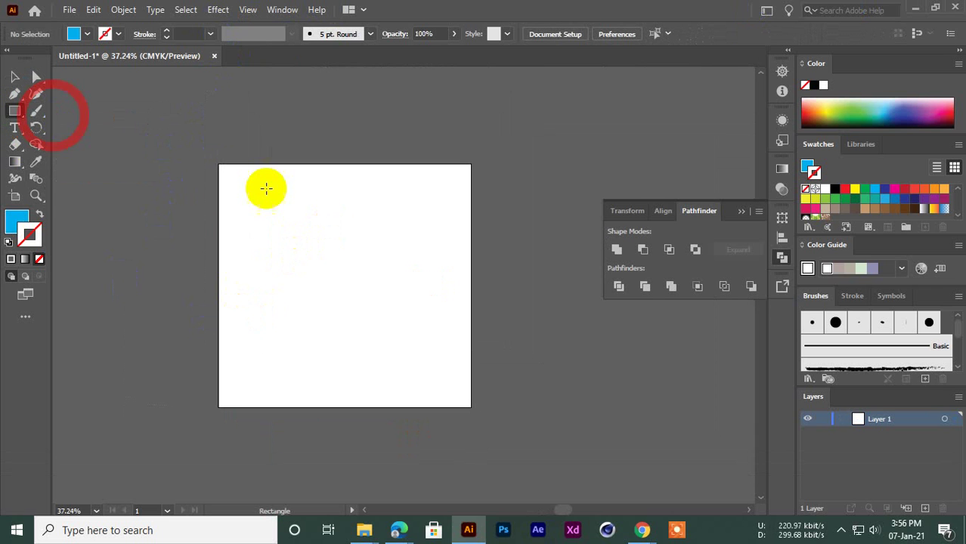
{"action": "left_click_drag", "start_coordinate": [217, 163], "coordinate": [469, 408]}
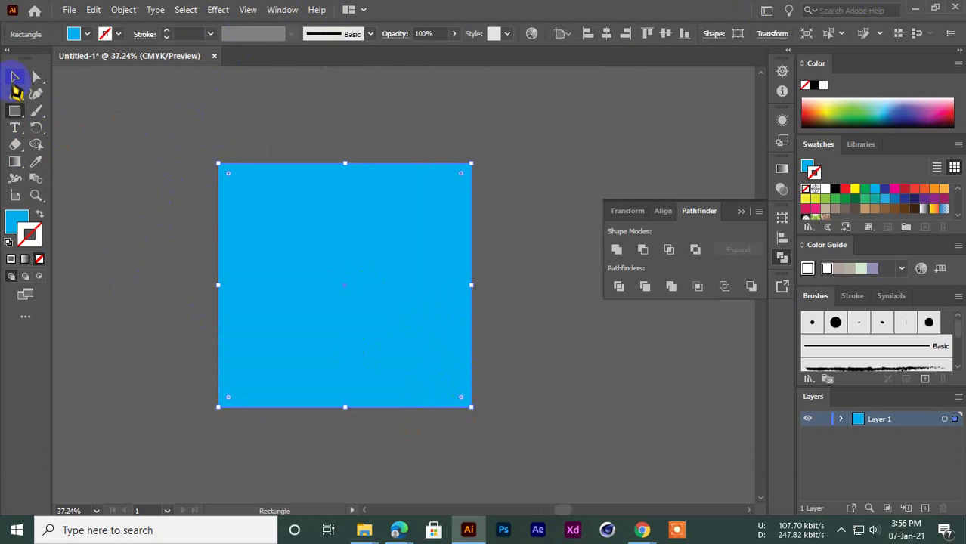
{"action": "left_click", "coordinate": [16, 77]}
{"action": "left_click", "coordinate": [208, 187]}
{"action": "left_click_drag", "start_coordinate": [212, 192], "coordinate": [313, 226]}
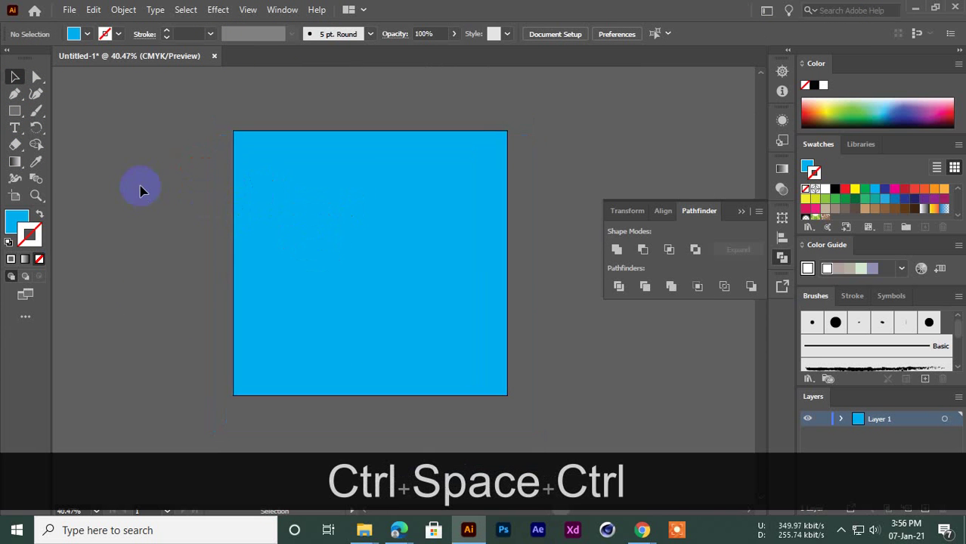
Step: Switch to Chrome, check the Google Meet call, and return to Color Hunt palette 225739
{"action": "mouse_move", "coordinate": [641, 529]}
{"action": "left_click", "coordinate": [542, 475]}
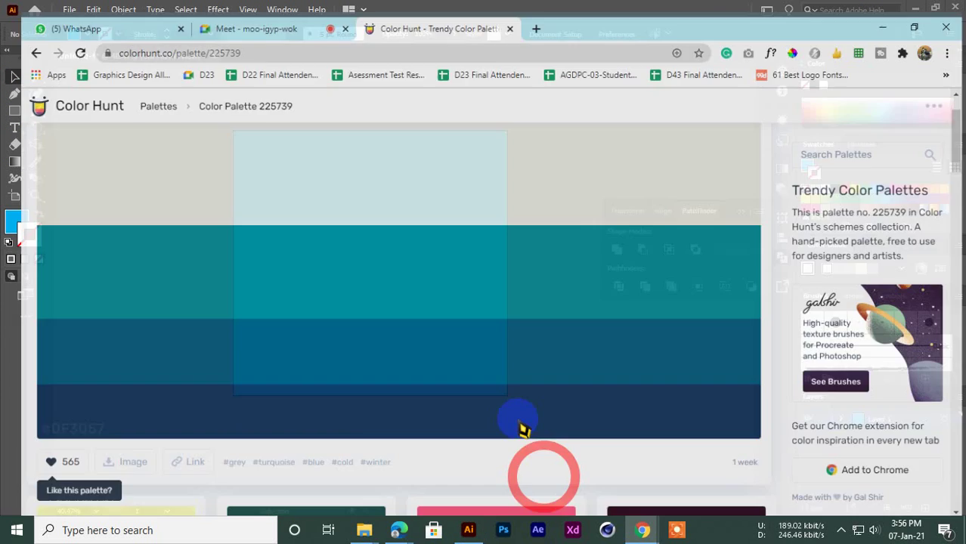
{"action": "left_click", "coordinate": [190, 9]}
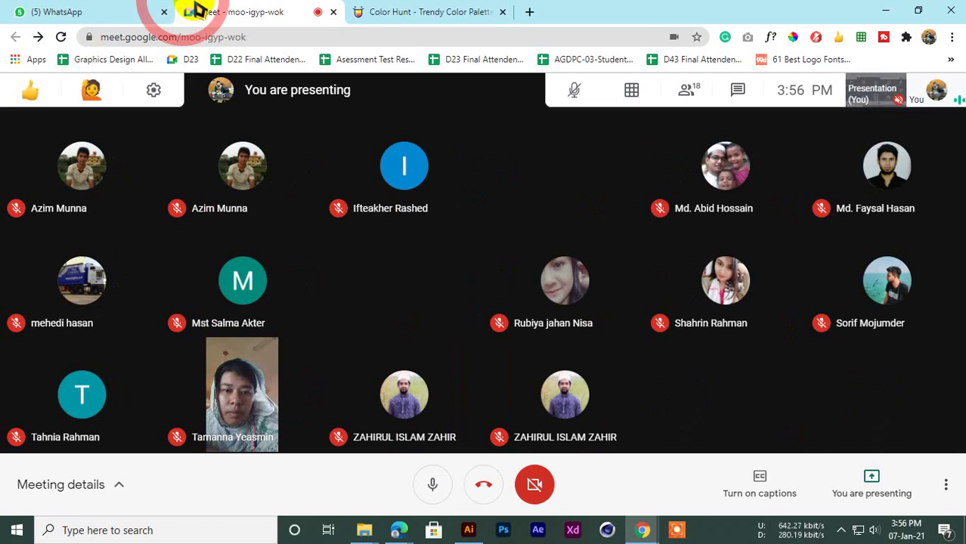
{"action": "left_click", "coordinate": [425, 11]}
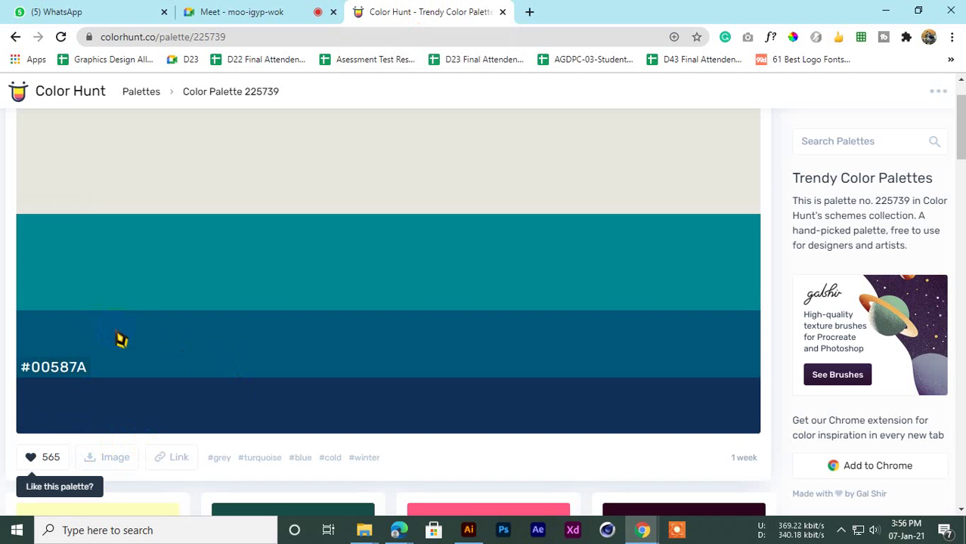
Step: Copy the palette's navy code #0F3057, switch to Illustrator, and draw a small rectangle above the artboard
{"action": "double_click", "coordinate": [39, 418]}
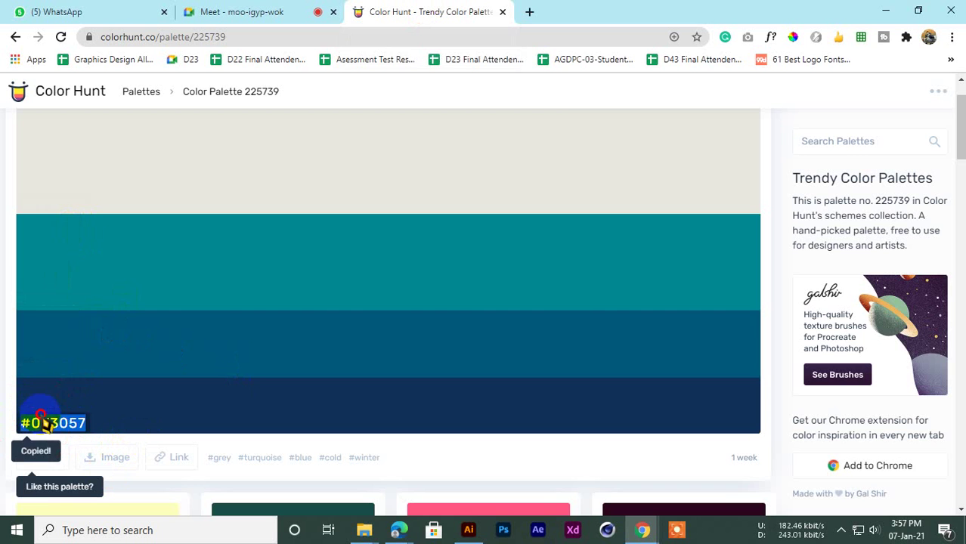
{"action": "left_click", "coordinate": [469, 530]}
{"action": "key", "text": "space"}
{"action": "left_click_drag", "start_coordinate": [371, 276], "coordinate": [367, 392]}
{"action": "left_click", "coordinate": [14, 113]}
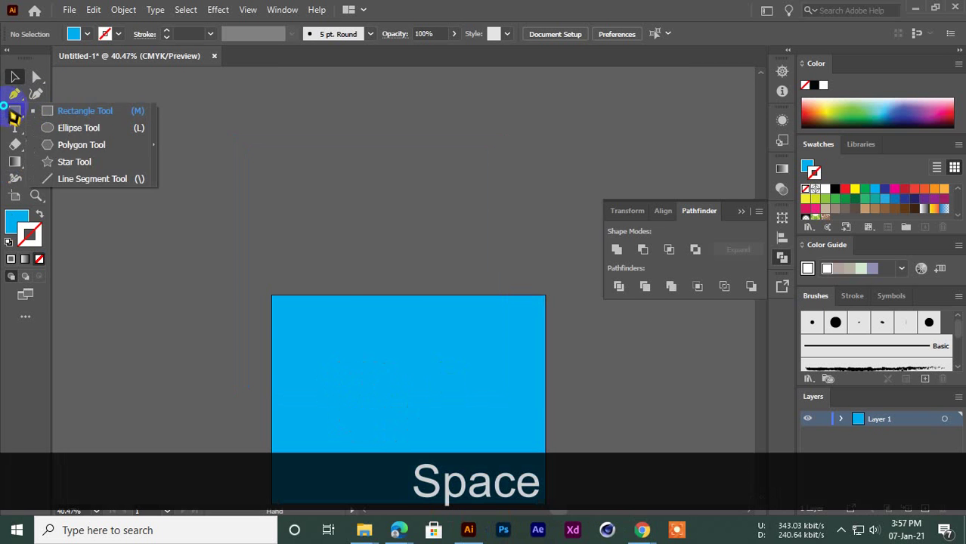
{"action": "left_click", "coordinate": [75, 110]}
{"action": "mouse_move", "coordinate": [260, 204]}
{"action": "left_mouse_down"}
{"action": "mouse_move", "coordinate": [347, 258]}
{"action": "mouse_move", "coordinate": [317, 213]}
{"action": "left_mouse_up"}
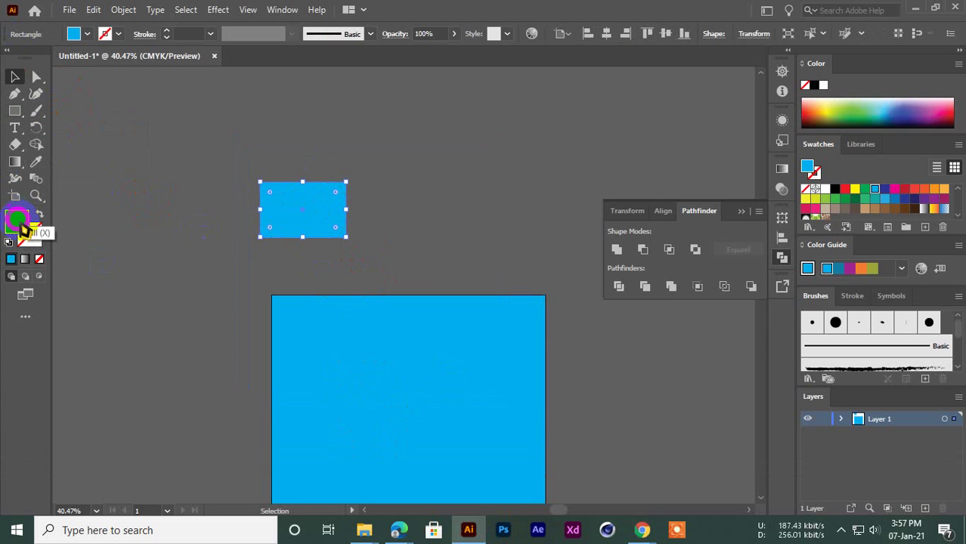
Step: Fill the small rectangle above the artboard with hex color 0f3057 and shift it slightly
{"action": "double_click", "coordinate": [18, 220]}
{"action": "left_click_drag", "start_coordinate": [690, 62], "coordinate": [535, 66]}
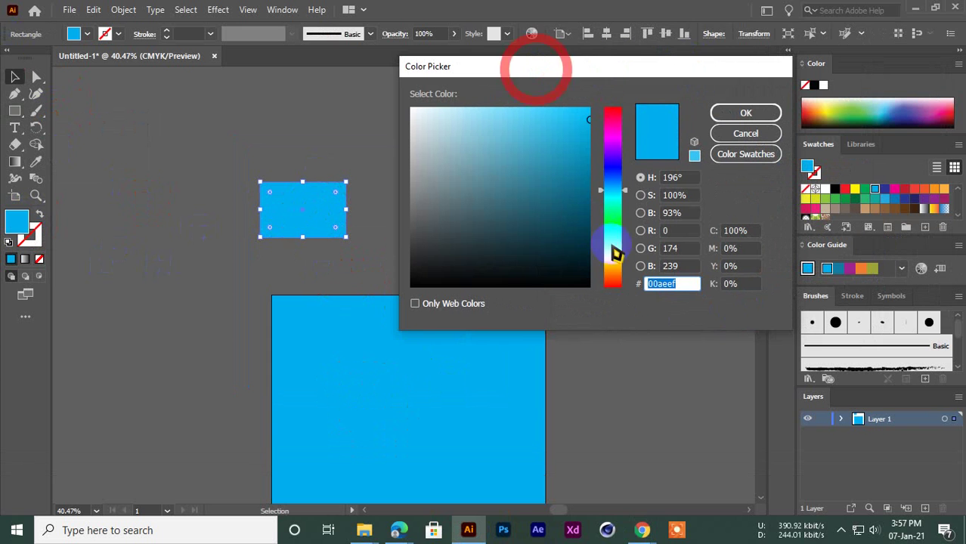
{"action": "double_click", "coordinate": [672, 284]}
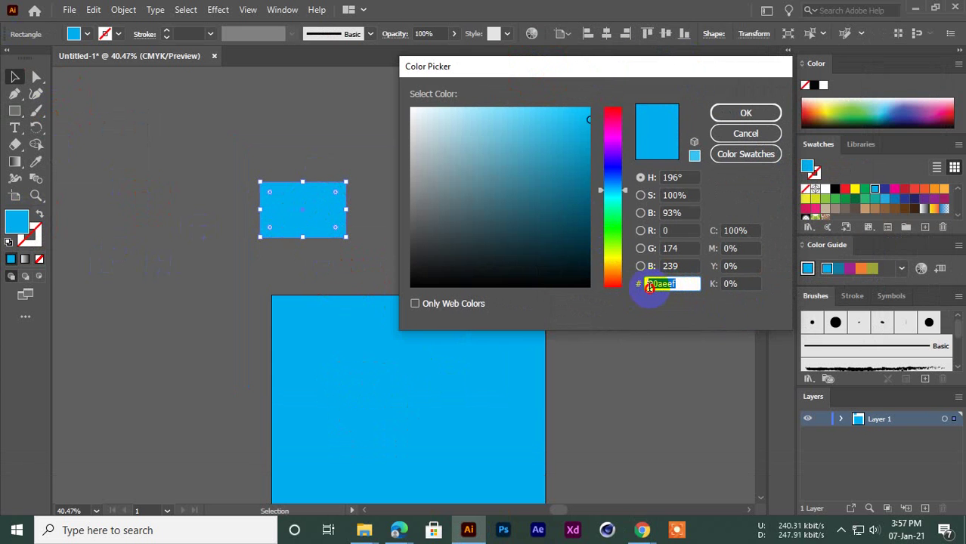
{"action": "key", "text": "ctrl+v"}
{"action": "left_click", "coordinate": [765, 111]}
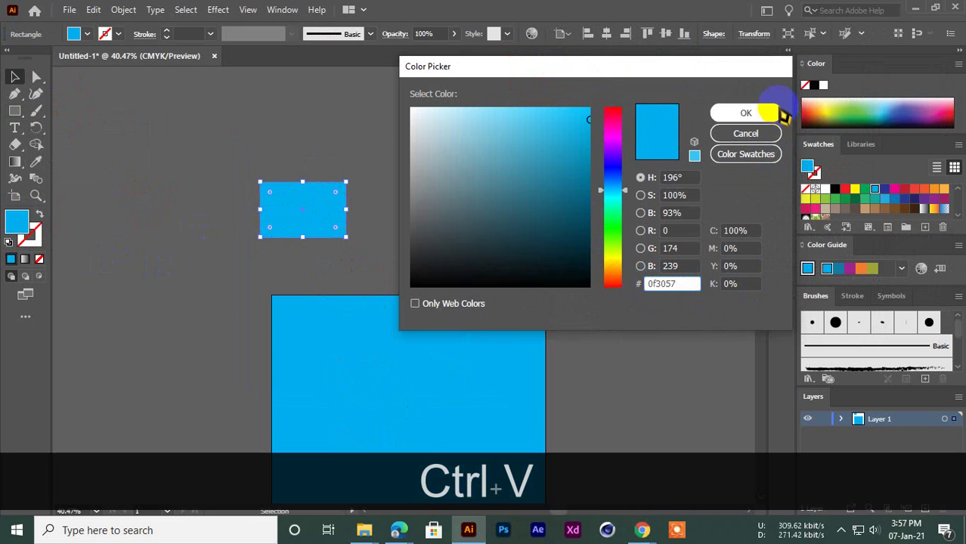
{"action": "left_click", "coordinate": [166, 215]}
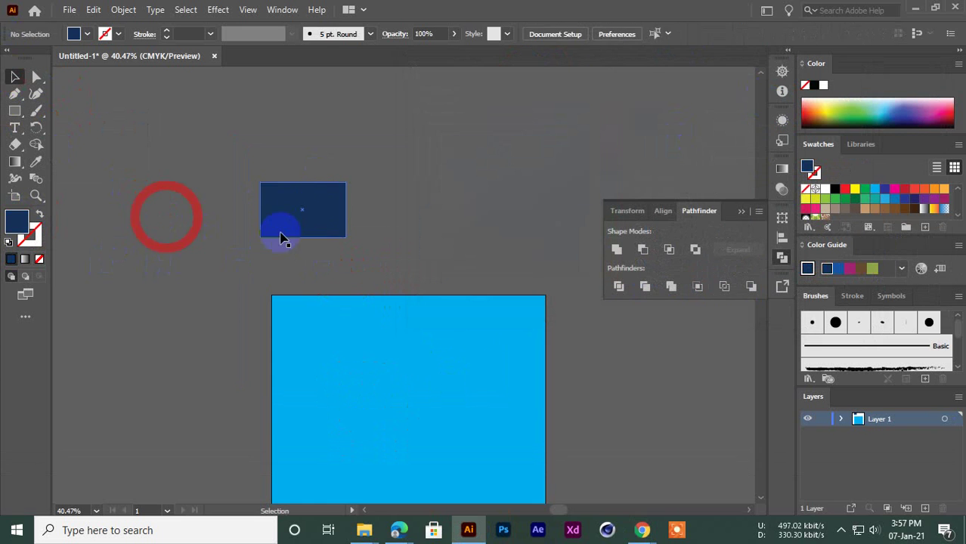
{"action": "left_click_drag", "start_coordinate": [299, 210], "coordinate": [333, 203]}
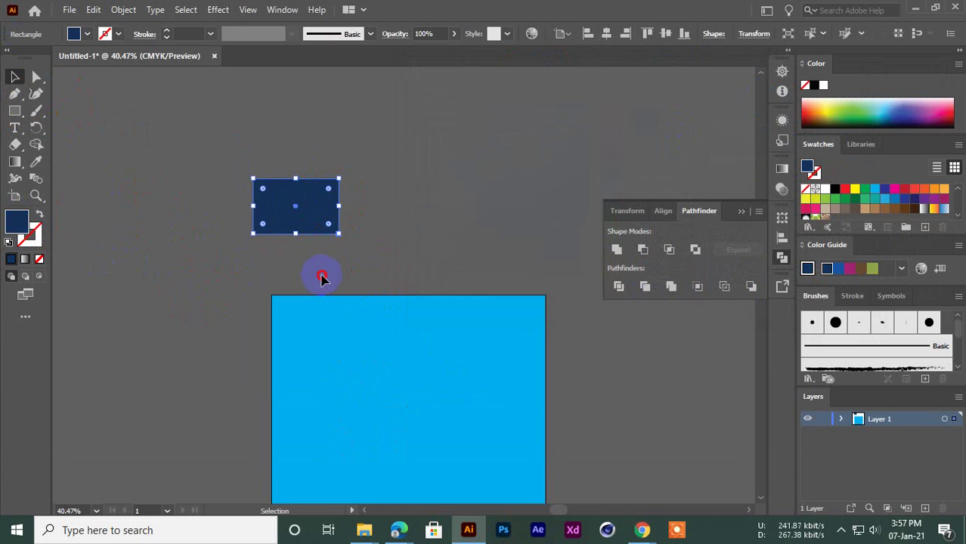
{"action": "left_click", "coordinate": [467, 439]}
Step: Switch to Color Hunt in Chrome, copy the cream code #E7E7DE, and return to Illustrator
{"action": "mouse_move", "coordinate": [642, 530]}
{"action": "left_click", "coordinate": [575, 510]}
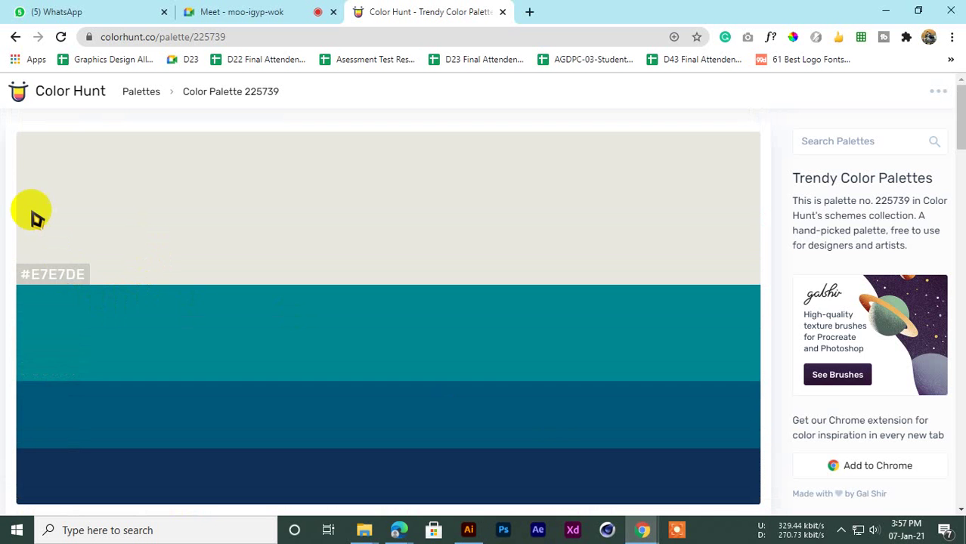
{"action": "left_click", "coordinate": [46, 275]}
{"action": "left_click", "coordinate": [887, 12]}
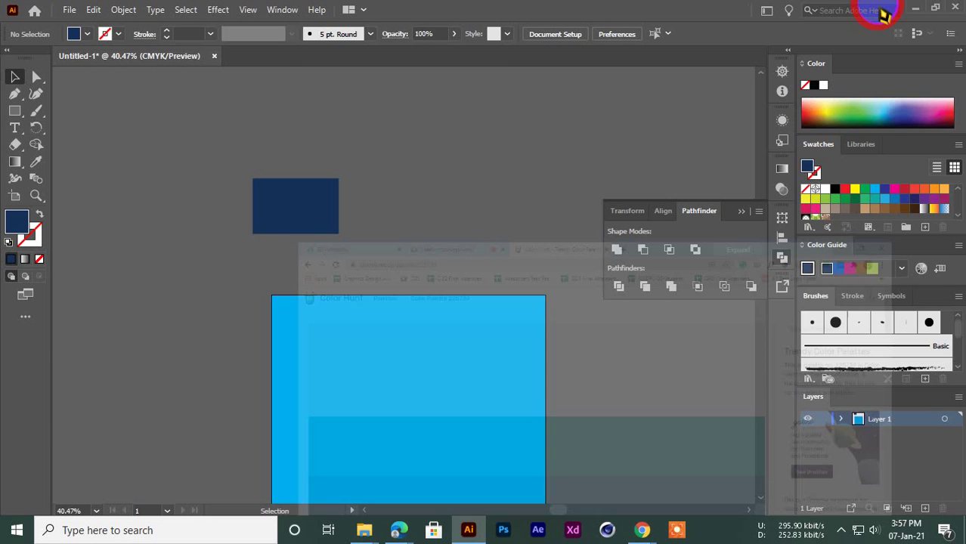
Step: Duplicate the navy swatch to its right and fill the copy with hex color e7e7de
{"action": "left_click_drag", "start_coordinate": [276, 219], "coordinate": [379, 219]}
{"action": "double_click", "coordinate": [17, 220]}
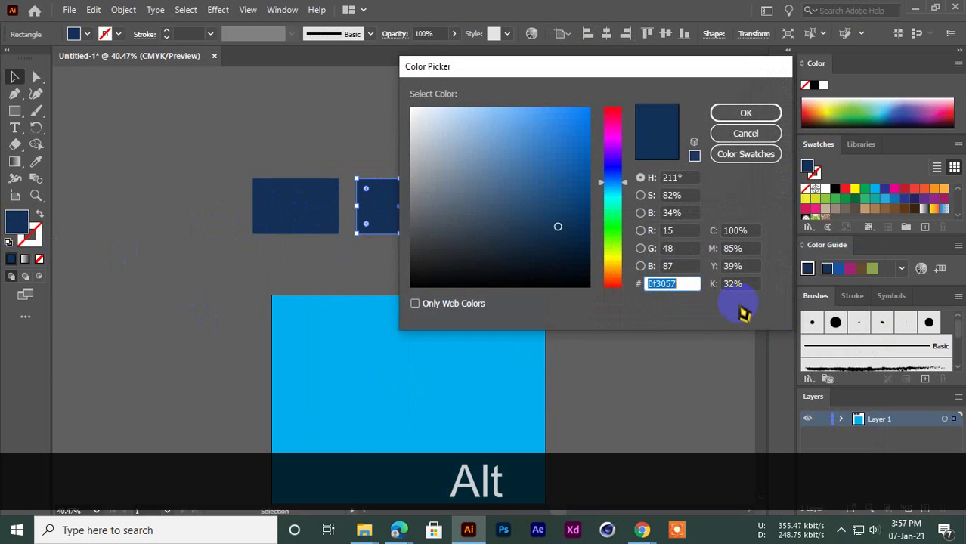
{"action": "left_click", "coordinate": [674, 284]}
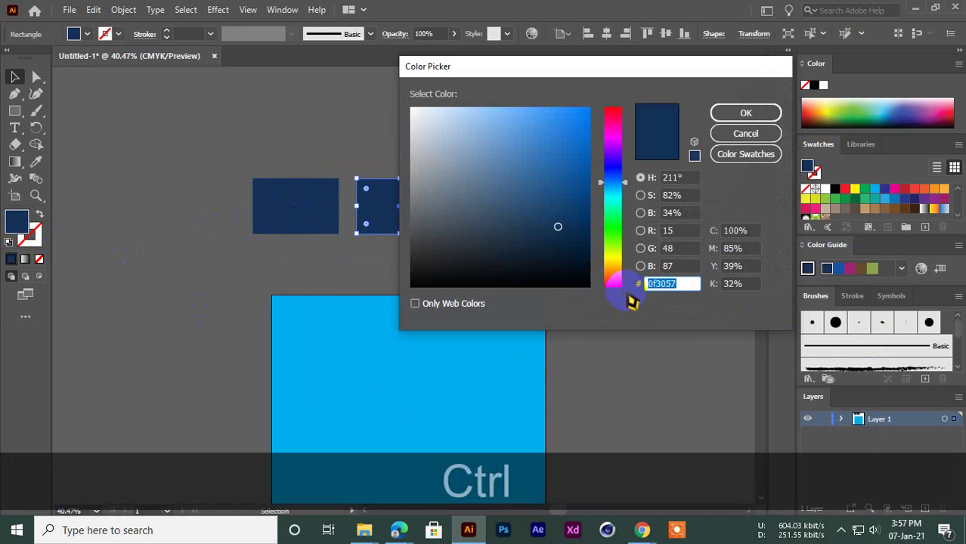
{"action": "key", "text": "ctrl+v"}
{"action": "left_click", "coordinate": [745, 113]}
{"action": "left_click", "coordinate": [431, 254]}
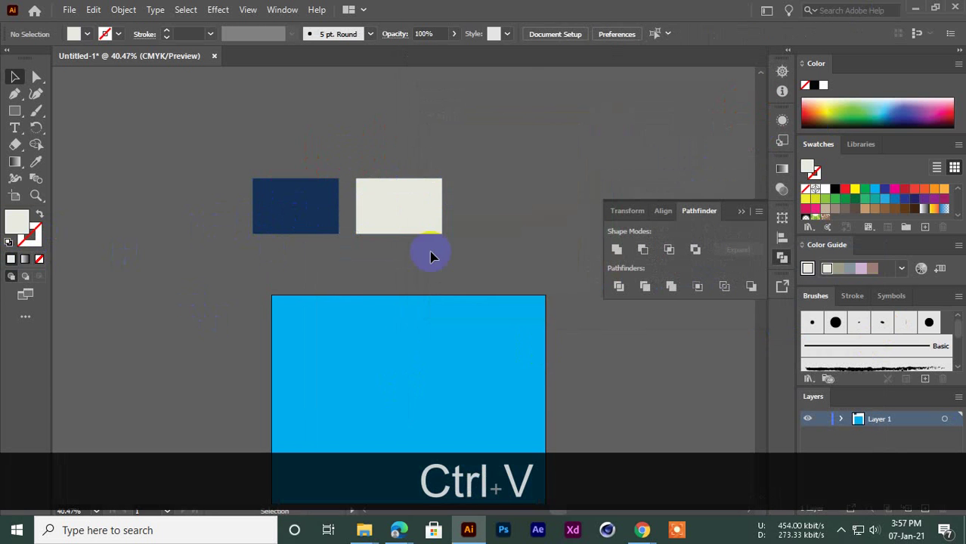
Step: Duplicate the cream swatch to its right, and copy the teal code from the Color Hunt palette in Chrome
{"action": "left_click_drag", "start_coordinate": [370, 218], "coordinate": [477, 217]}
{"action": "key", "text": "space"}
{"action": "left_click_drag", "start_coordinate": [302, 281], "coordinate": [280, 205]}
{"action": "mouse_move", "coordinate": [642, 522]}
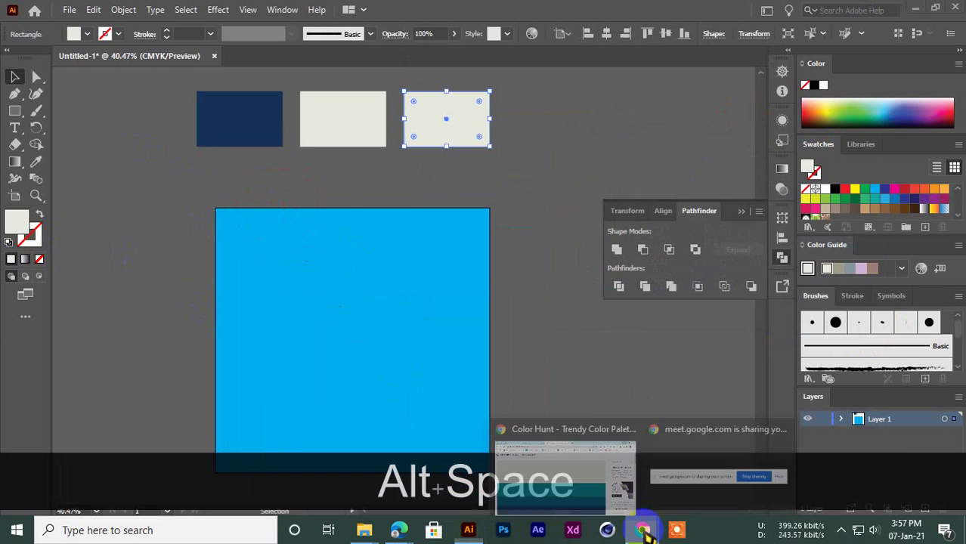
{"action": "left_click", "coordinate": [549, 467]}
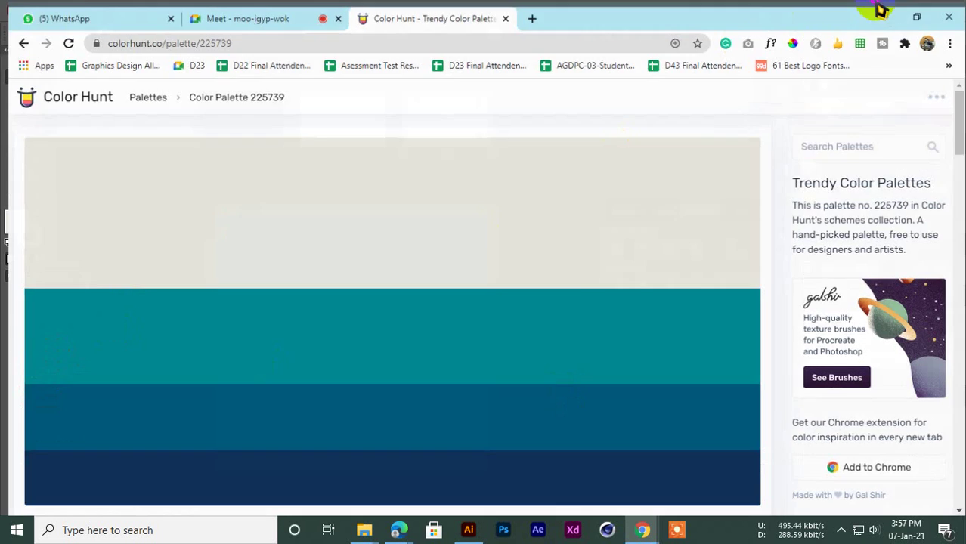
{"action": "left_click", "coordinate": [883, 10]}
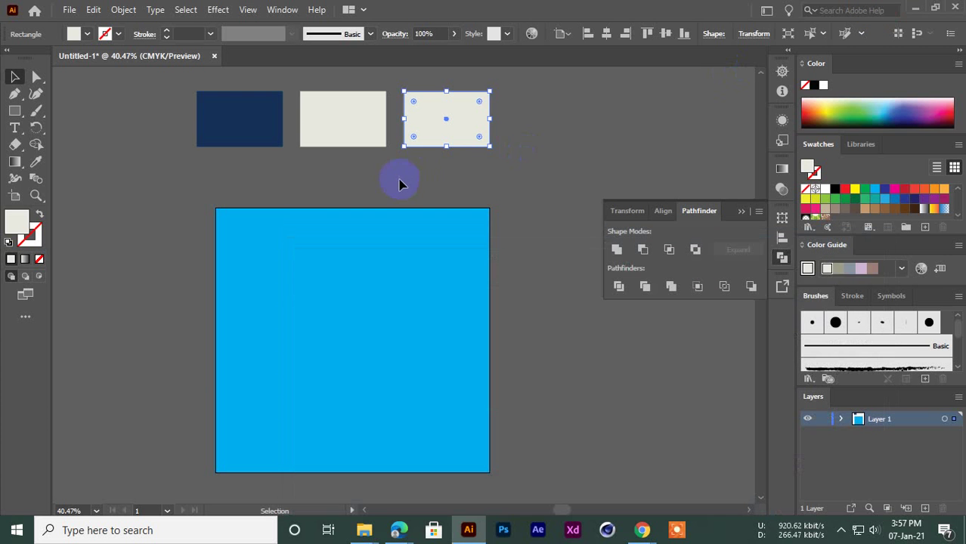
Step: Fill the third swatch with the copied teal hex color
{"action": "double_click", "coordinate": [16, 219]}
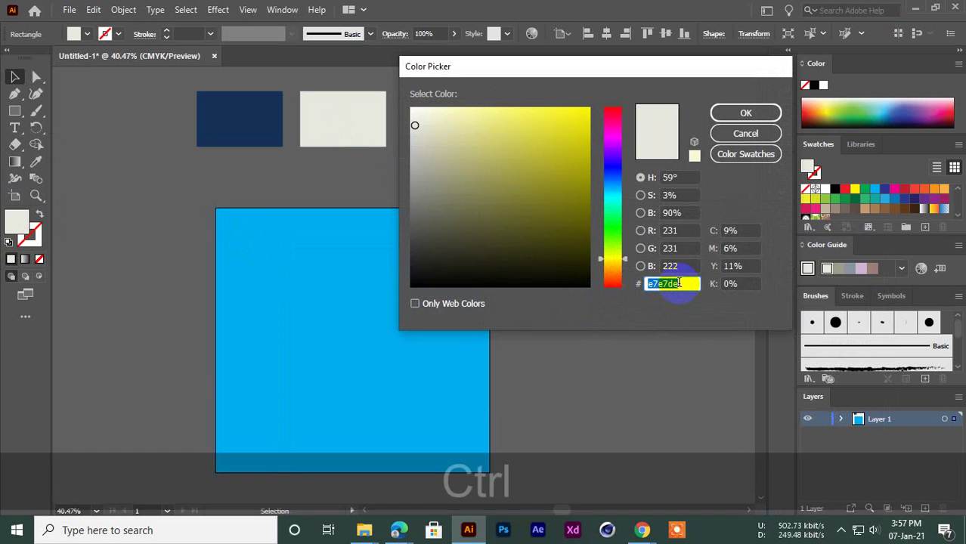
{"action": "key", "text": "ctrl+v"}
{"action": "left_click", "coordinate": [743, 111]}
{"action": "left_click", "coordinate": [295, 188]}
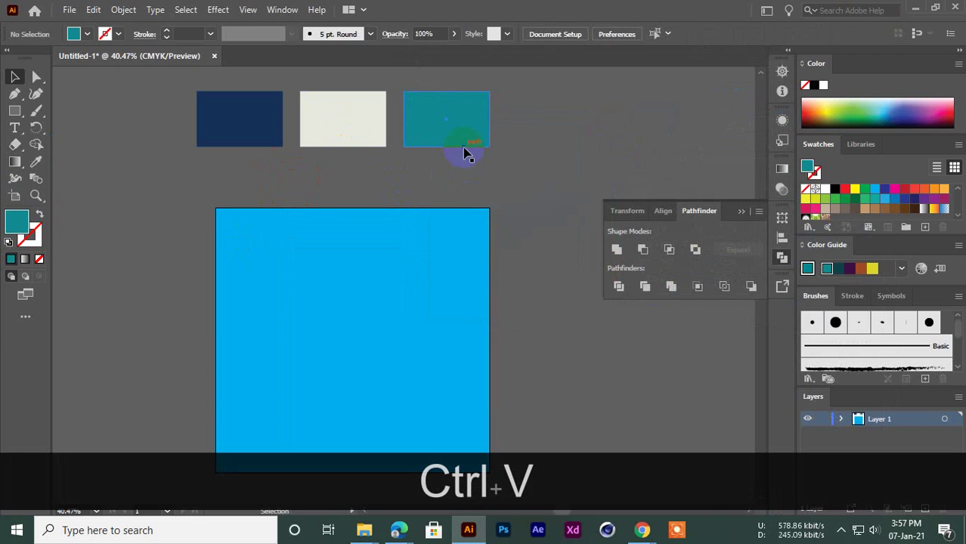
Step: Recolor the artboard-sized rectangle by sampling the navy swatch with the Eyedropper, and activate the Type tool
{"action": "left_click", "coordinate": [457, 123]}
{"action": "left_click", "coordinate": [356, 265]}
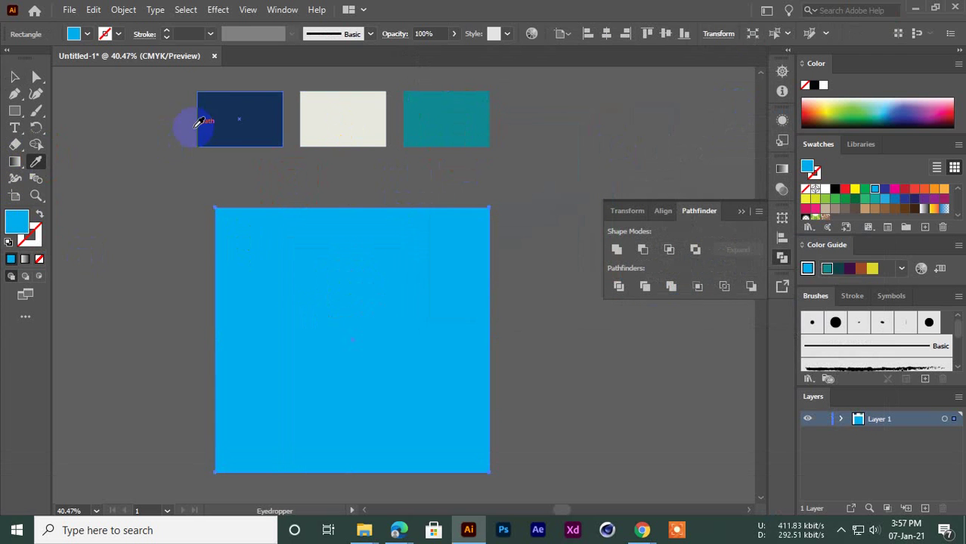
{"action": "left_click", "coordinate": [200, 121]}
{"action": "left_click", "coordinate": [16, 77]}
{"action": "left_click", "coordinate": [101, 179]}
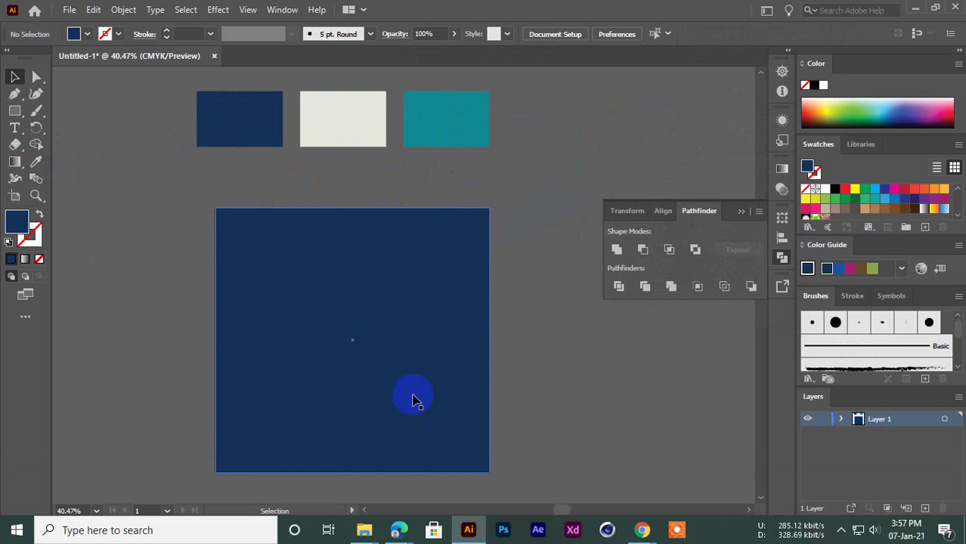
{"action": "key", "text": "ctrl+space"}
{"action": "left_click", "coordinate": [315, 339]}
{"action": "key", "text": "ctrl+space"}
{"action": "left_click_drag", "start_coordinate": [390, 260], "coordinate": [410, 274]}
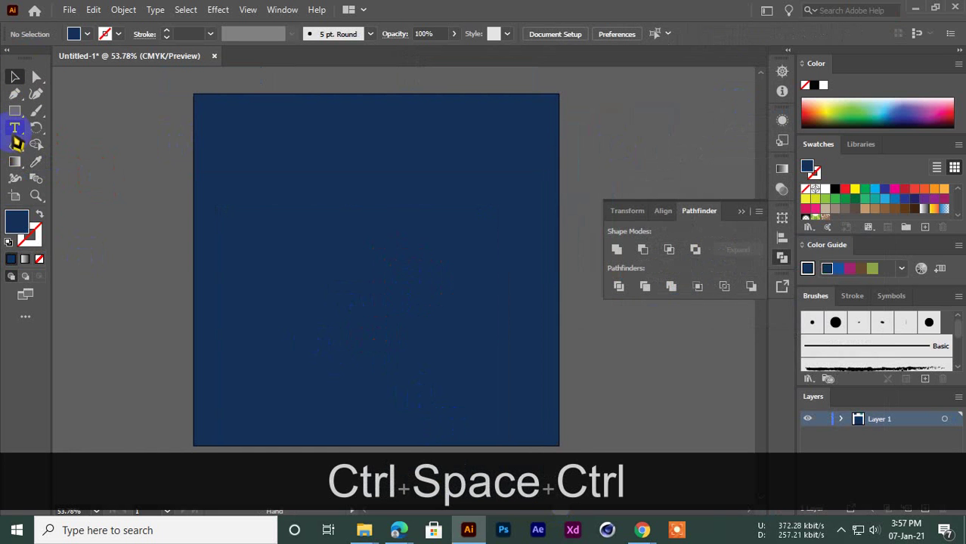
{"action": "left_click_drag", "start_coordinate": [15, 131], "coordinate": [57, 125]}
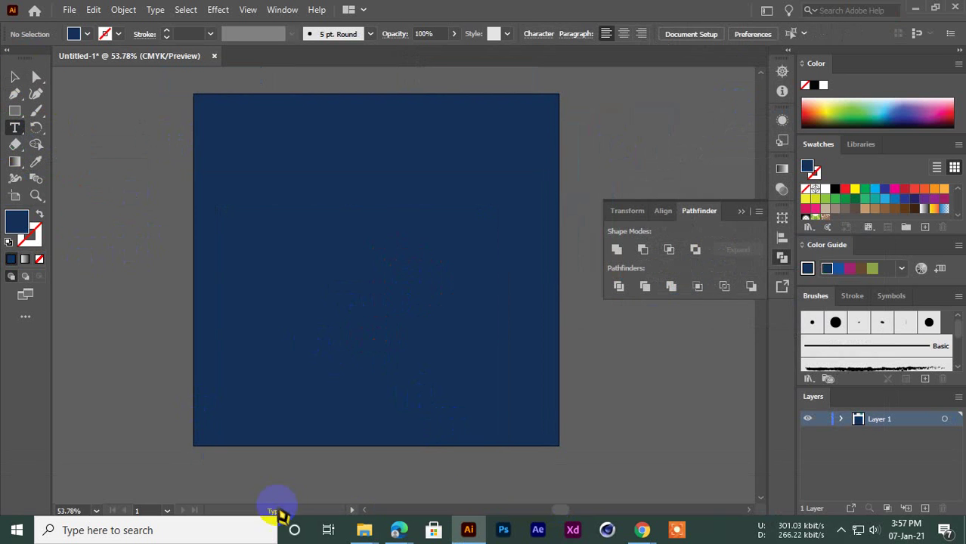
Step: Switch to Chrome and search Google Images for "ceat" in a new tab
{"action": "left_click", "coordinate": [641, 529]}
{"action": "left_click", "coordinate": [561, 476]}
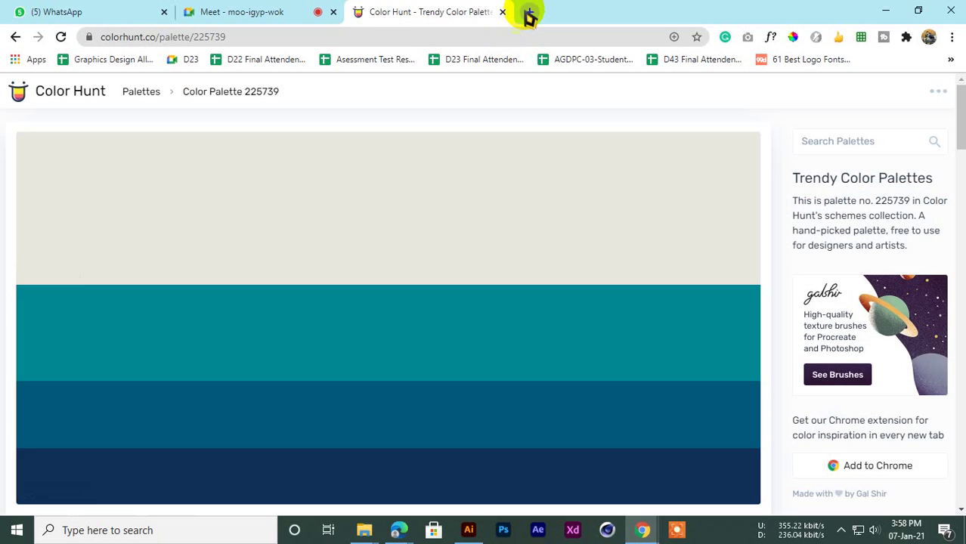
{"action": "left_click", "coordinate": [527, 12]}
{"action": "left_click", "coordinate": [151, 38]}
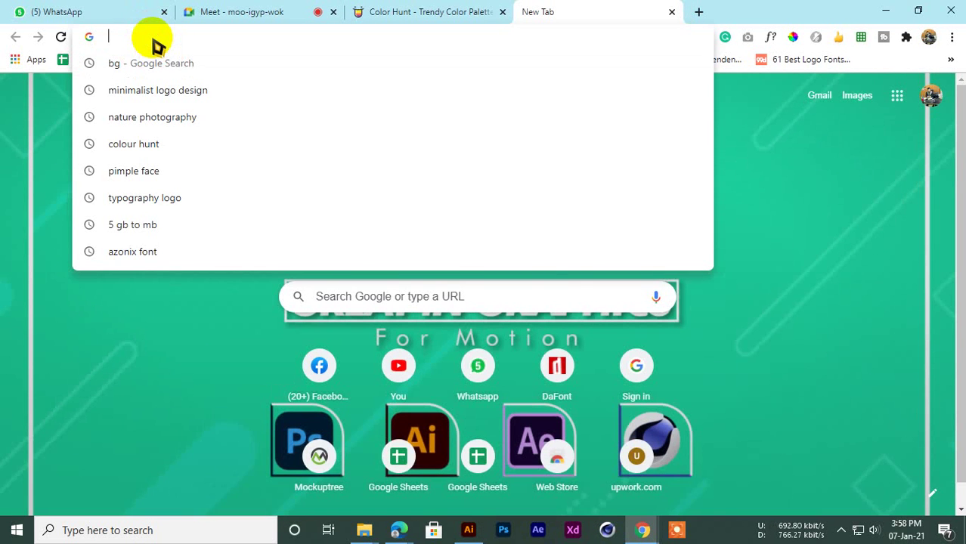
{"action": "type", "text": "ceat"}
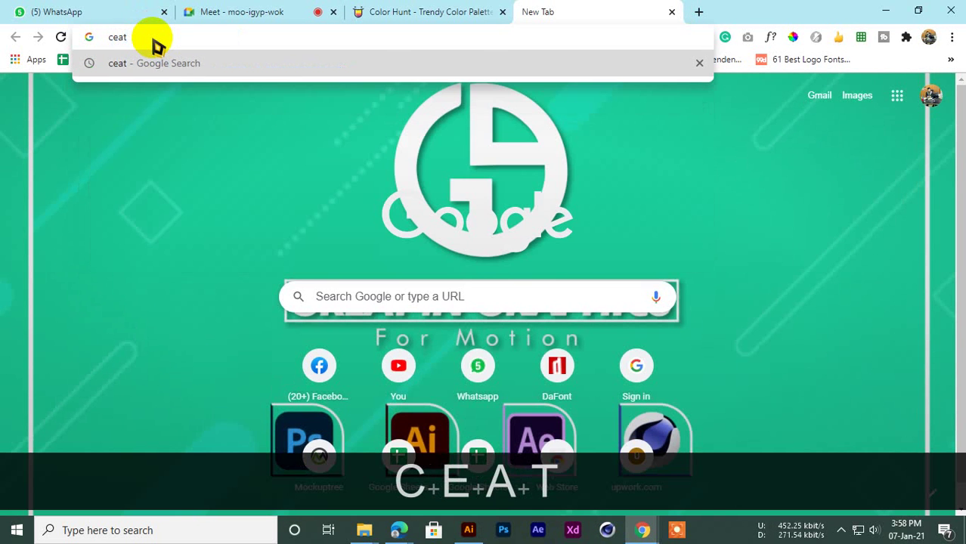
{"action": "key", "text": "Return"}
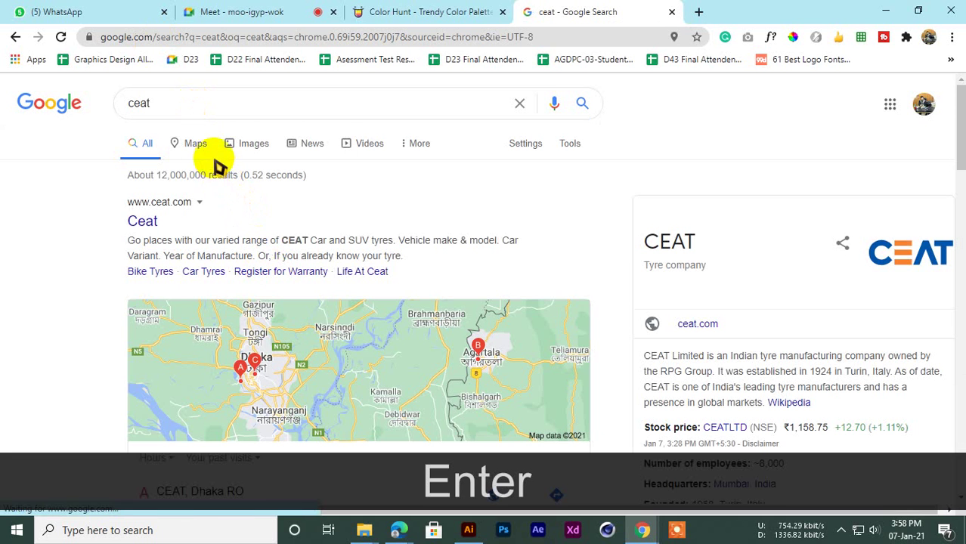
{"action": "left_click", "coordinate": [254, 145]}
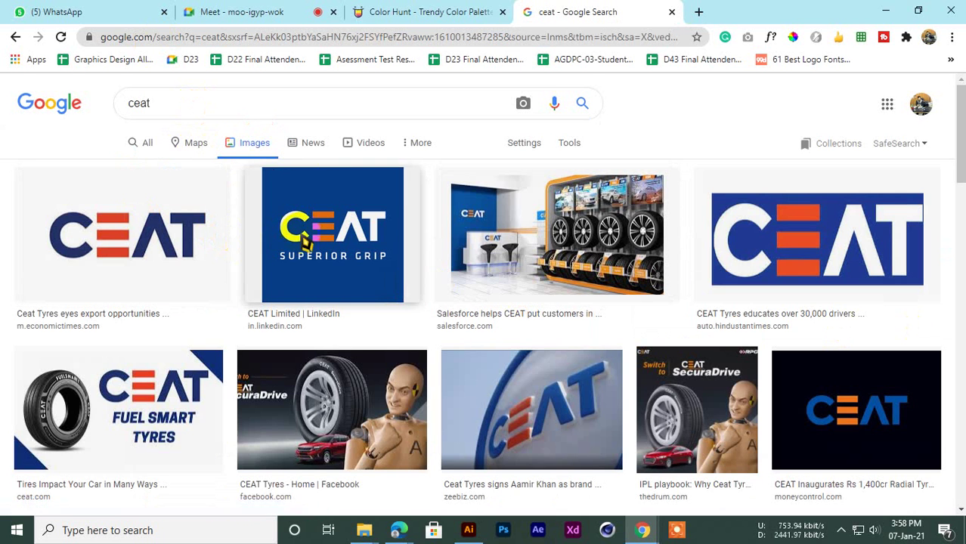
Step: Examine the CEAT Limited LinkedIn logo and the Salesforce store picture, and return to Illustrator
{"action": "left_click", "coordinate": [308, 244]}
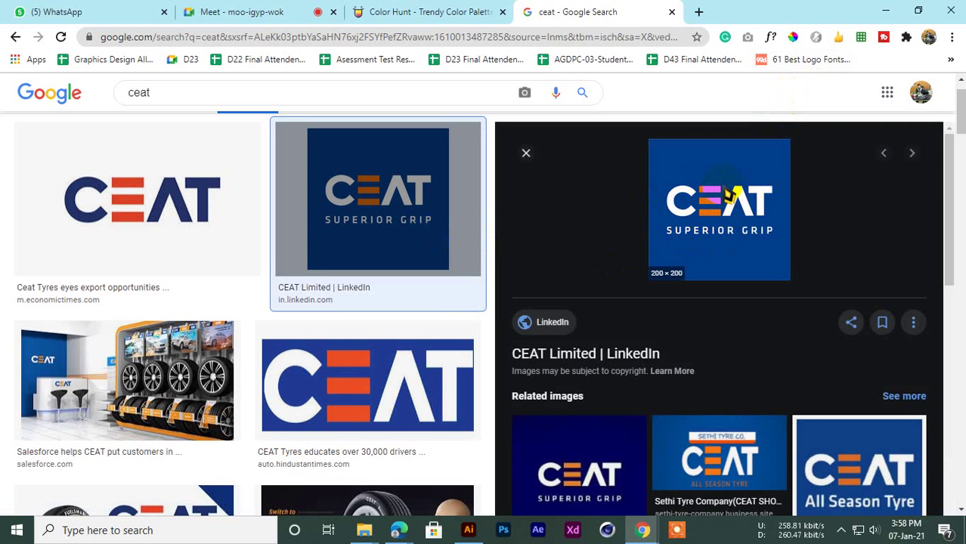
{"action": "left_click", "coordinate": [200, 363]}
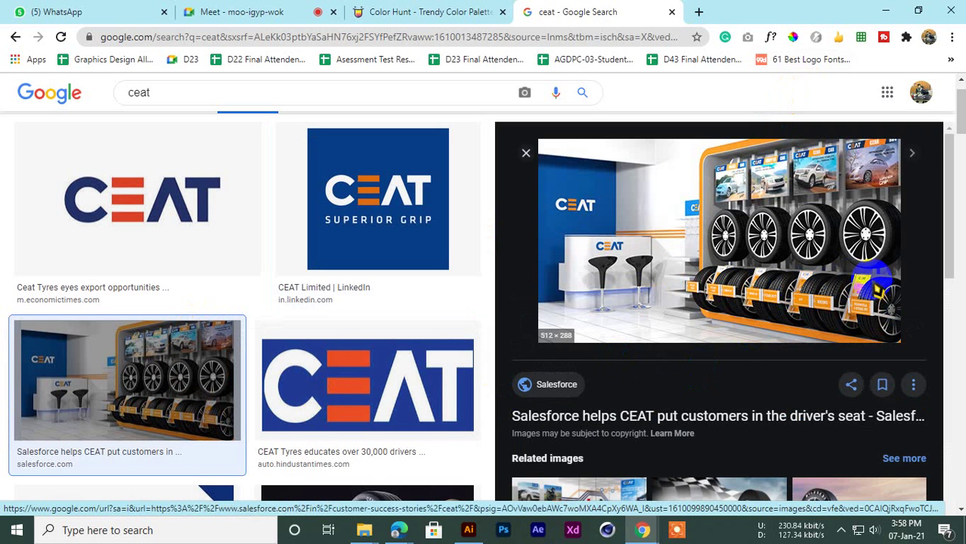
{"action": "key", "text": "Left"}
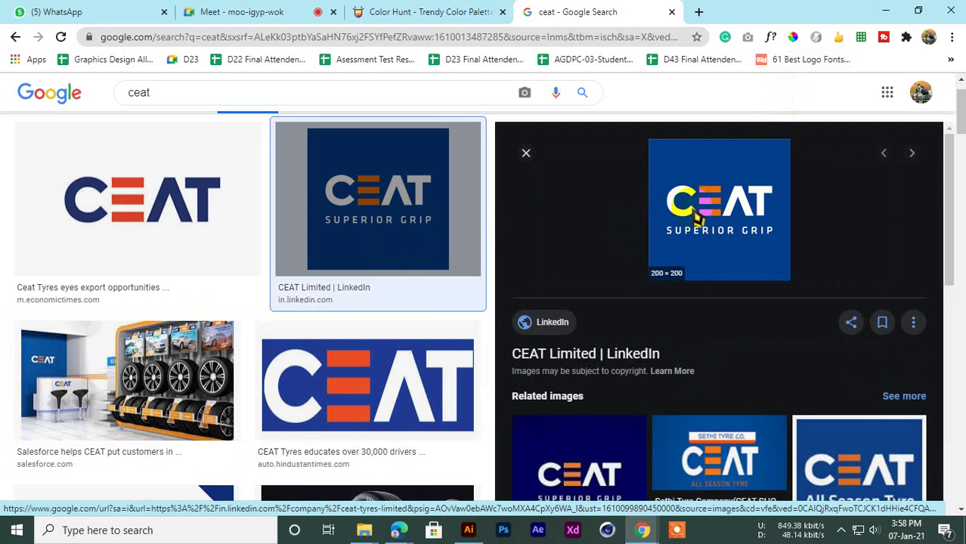
{"action": "left_click", "coordinate": [886, 10]}
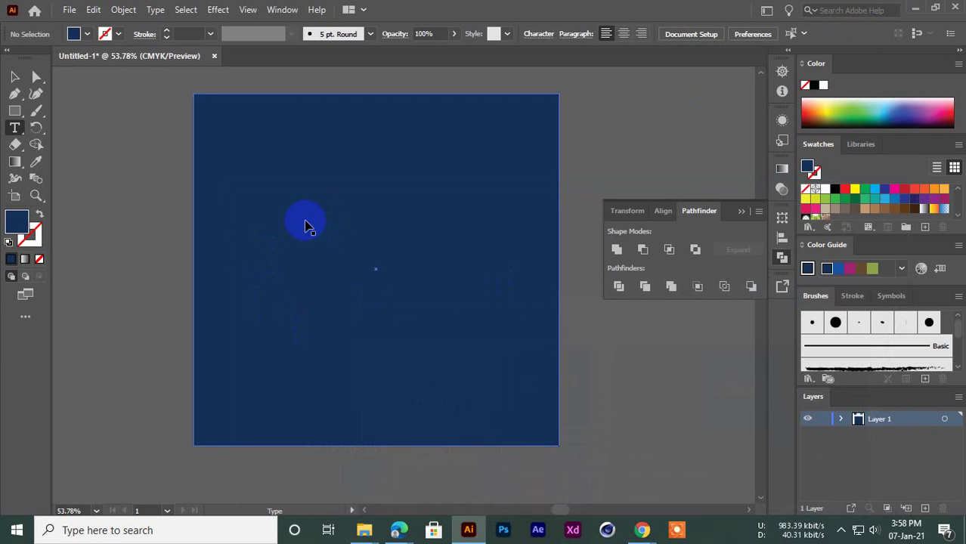
Step: Add a point text reading "STRIPES" on the empty canvas beside the navy artboard
{"action": "key", "text": "ctrl+space"}
{"action": "left_click", "coordinate": [16, 128]}
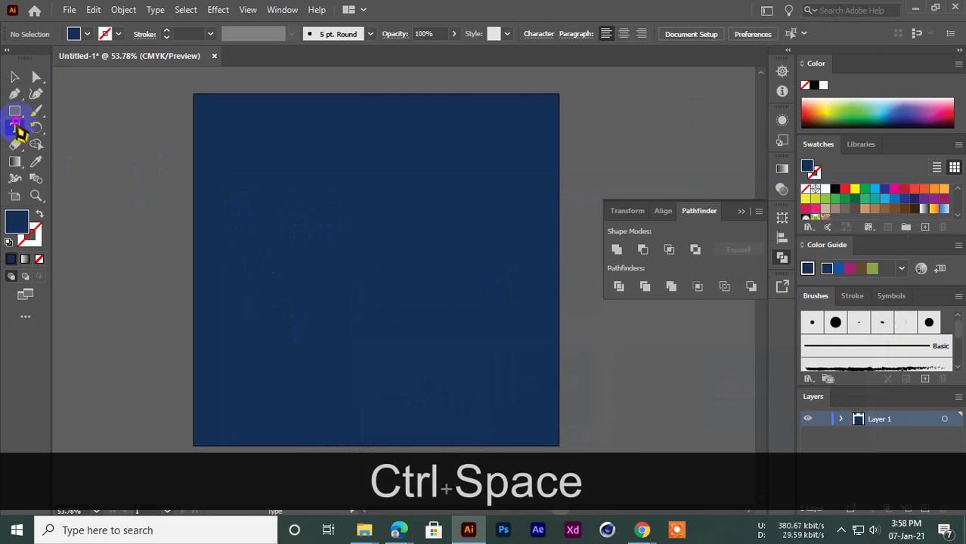
{"action": "left_click_drag", "start_coordinate": [94, 265], "coordinate": [149, 291]}
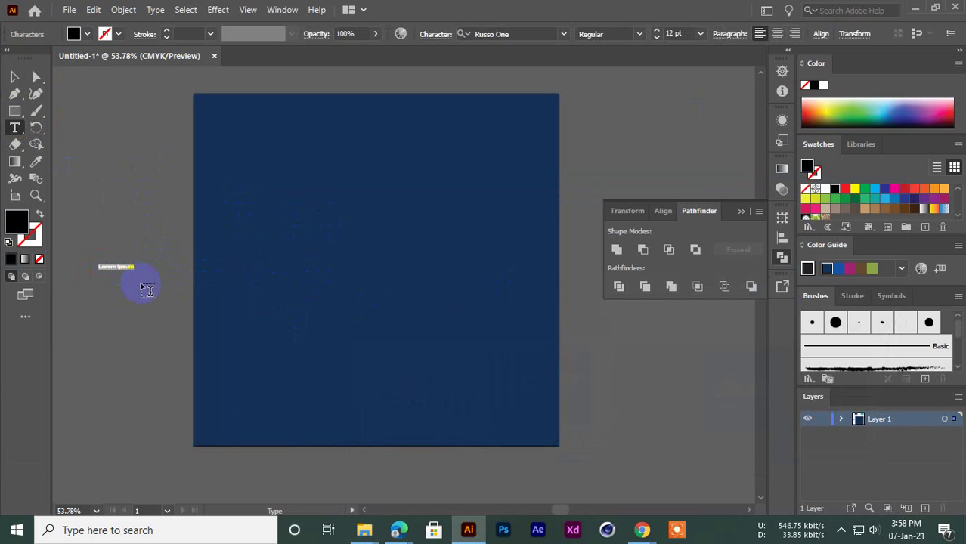
{"action": "type", "text": "S"}
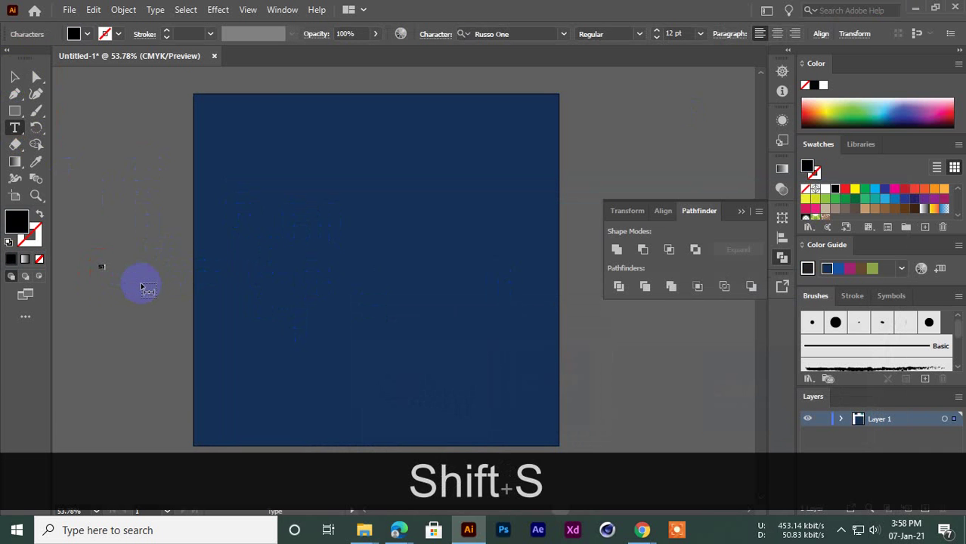
{"action": "type", "text": "TR"}
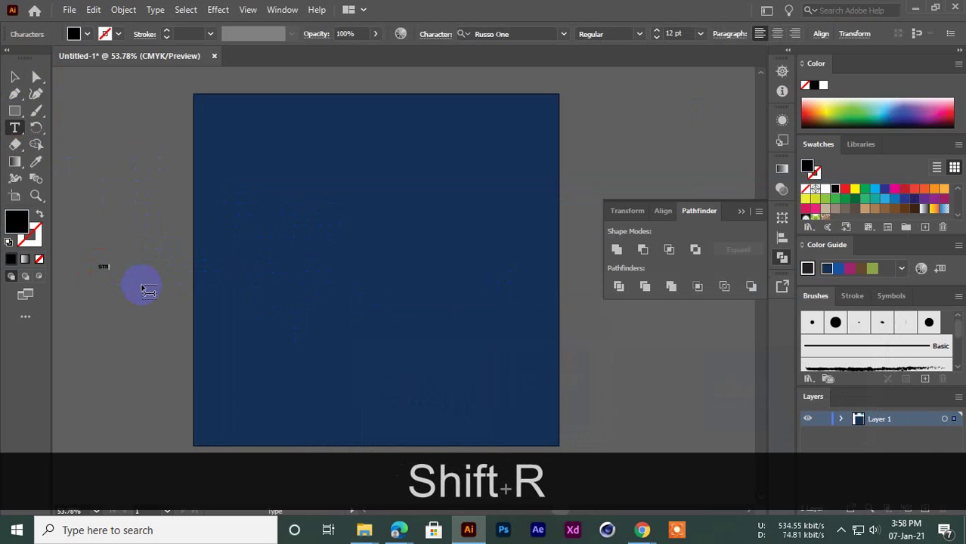
{"action": "type", "text": "I"}
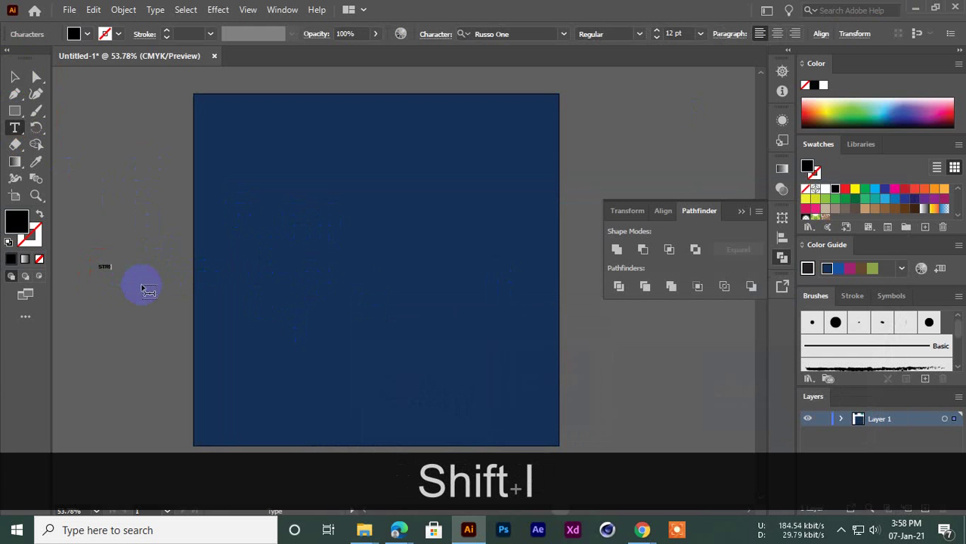
{"action": "type", "text": "P"}
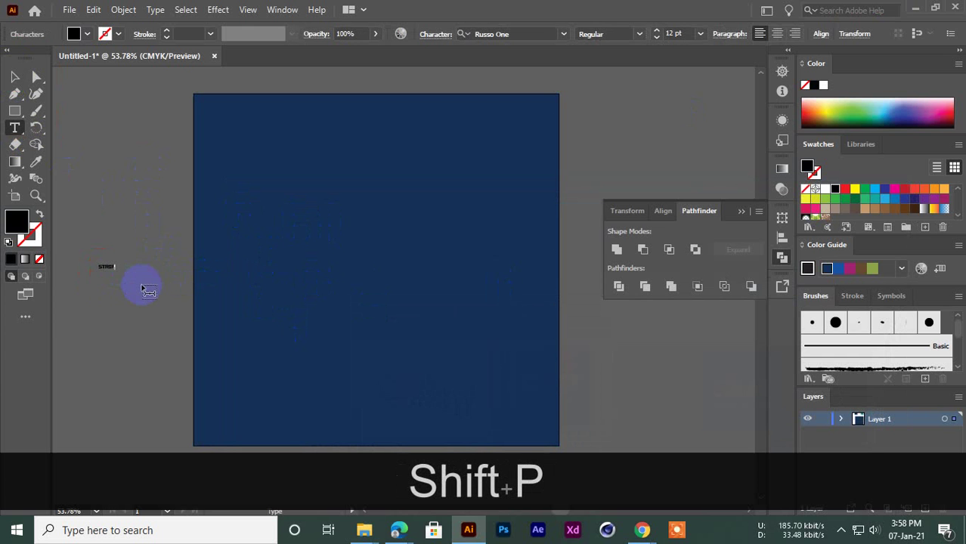
{"action": "type", "text": "ES"}
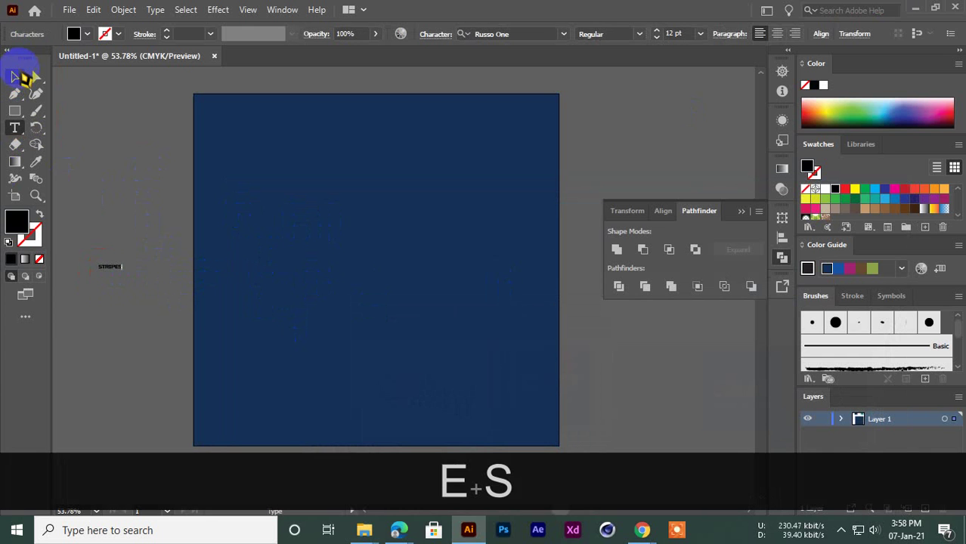
Step: Scale the STRIPES text up proportionally to about 131 pt and place it in the middle of the navy background
{"action": "left_click", "coordinate": [23, 76]}
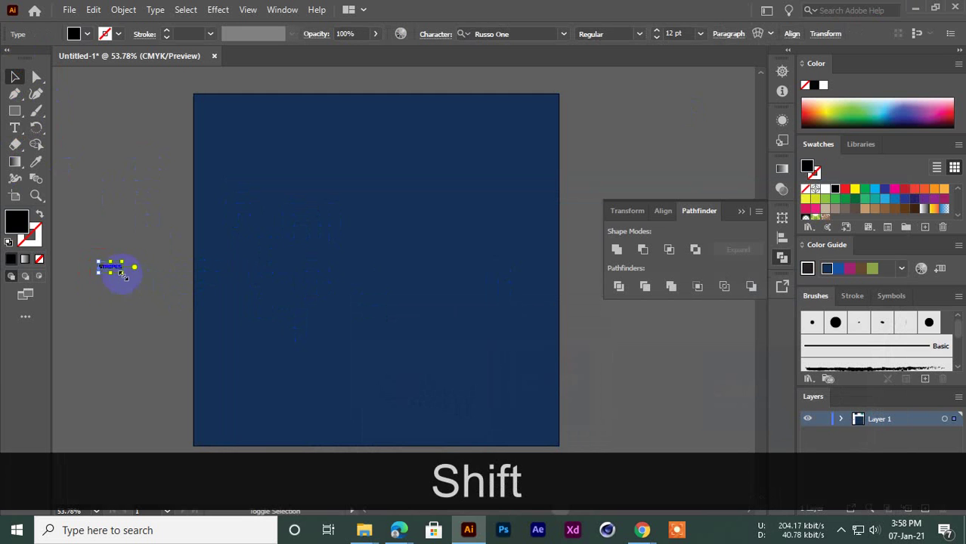
{"action": "left_click_drag", "start_coordinate": [118, 270], "coordinate": [380, 372]}
{"action": "left_click_drag", "start_coordinate": [235, 293], "coordinate": [520, 316]}
{"action": "left_click", "coordinate": [642, 125]}
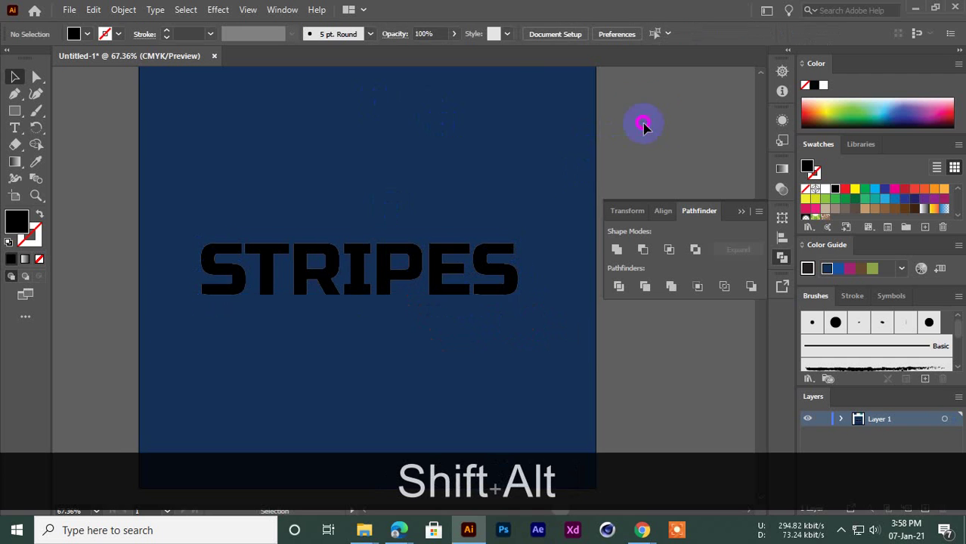
Step: Search the font list for "fu" to find a Futura typeface for the STRIPES text
{"action": "key", "text": "ctrl+space"}
{"action": "left_click_drag", "start_coordinate": [353, 282], "coordinate": [336, 284]}
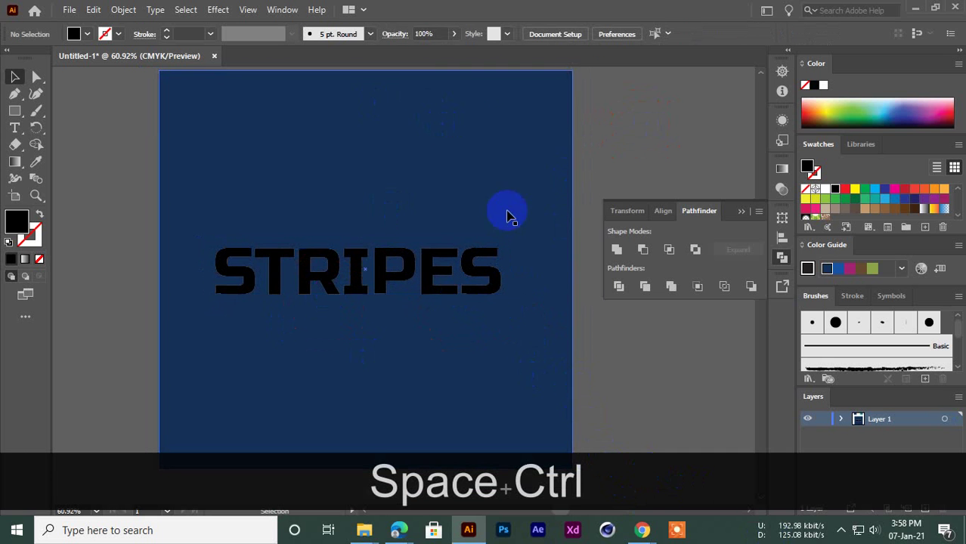
{"action": "left_click", "coordinate": [427, 248]}
{"action": "left_click", "coordinate": [519, 33]}
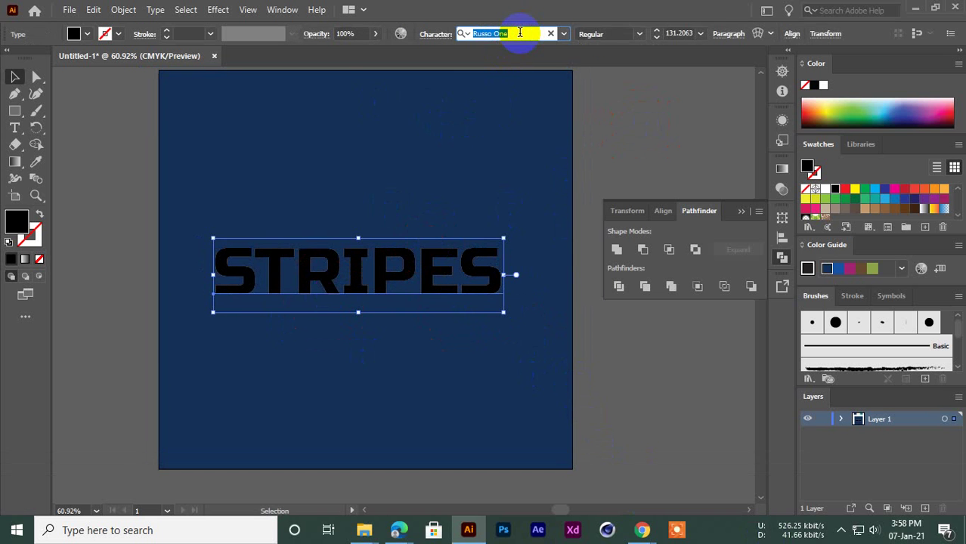
{"action": "type", "text": "fu"}
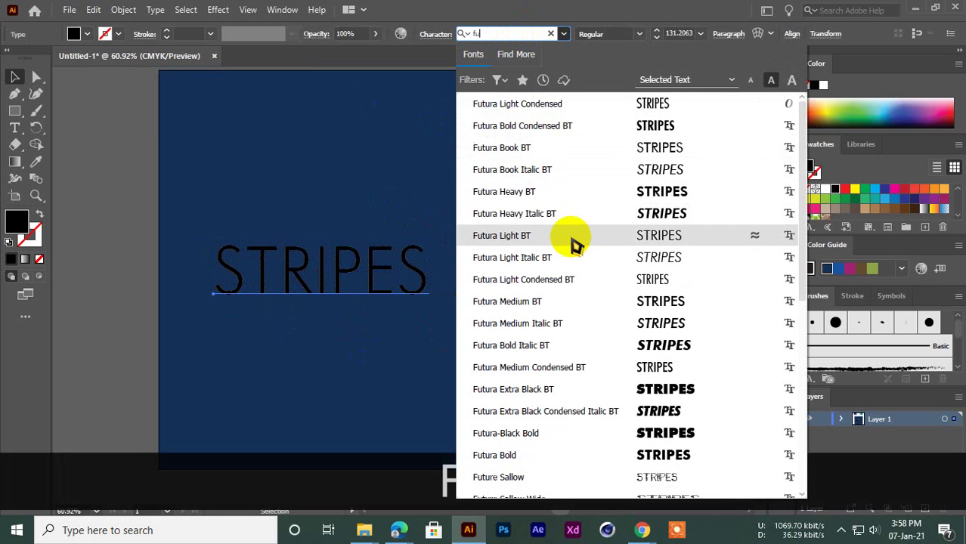
Step: Set the STRIPES text in Futura Heavy BT and sample the off-white swatch rectangle for its fill
{"action": "left_click", "coordinate": [566, 198]}
{"action": "left_click", "coordinate": [101, 266]}
{"action": "left_click_drag", "start_coordinate": [345, 273], "coordinate": [287, 288]}
{"action": "left_click_drag", "start_coordinate": [308, 274], "coordinate": [312, 303]}
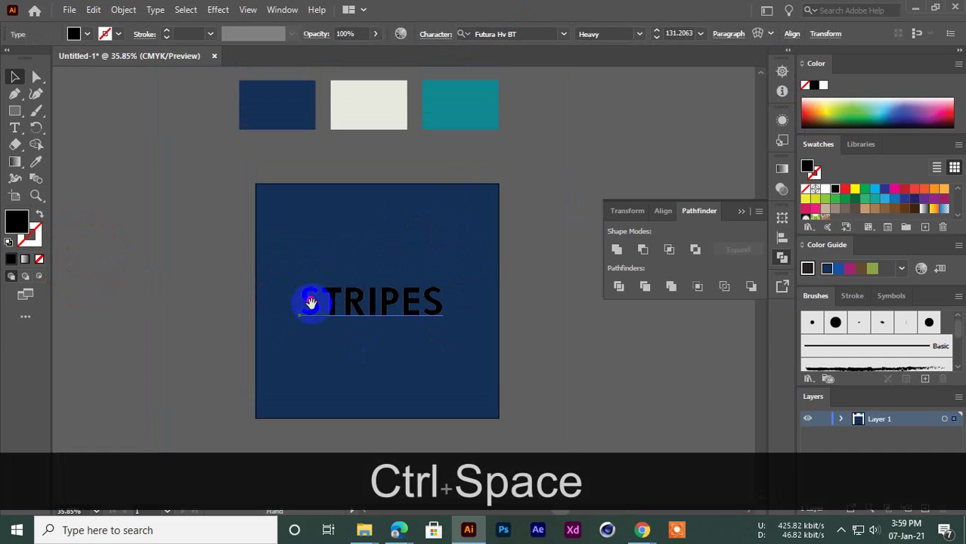
{"action": "left_click", "coordinate": [33, 160]}
{"action": "left_click", "coordinate": [390, 103]}
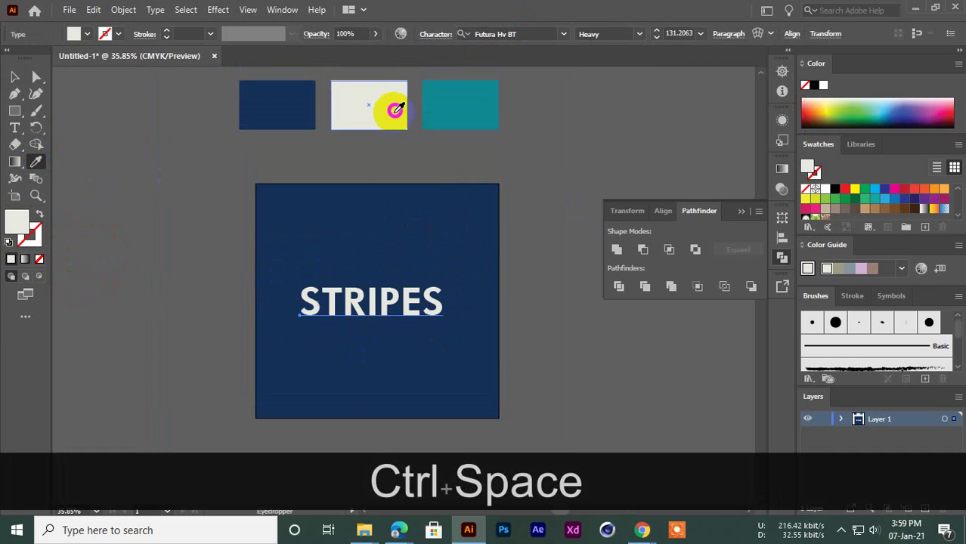
{"action": "left_click", "coordinate": [15, 77]}
{"action": "left_click", "coordinate": [297, 320]}
{"action": "key", "text": "ctrl+space"}
{"action": "left_click_drag", "start_coordinate": [298, 319], "coordinate": [356, 280]}
{"action": "left_click", "coordinate": [319, 209]}
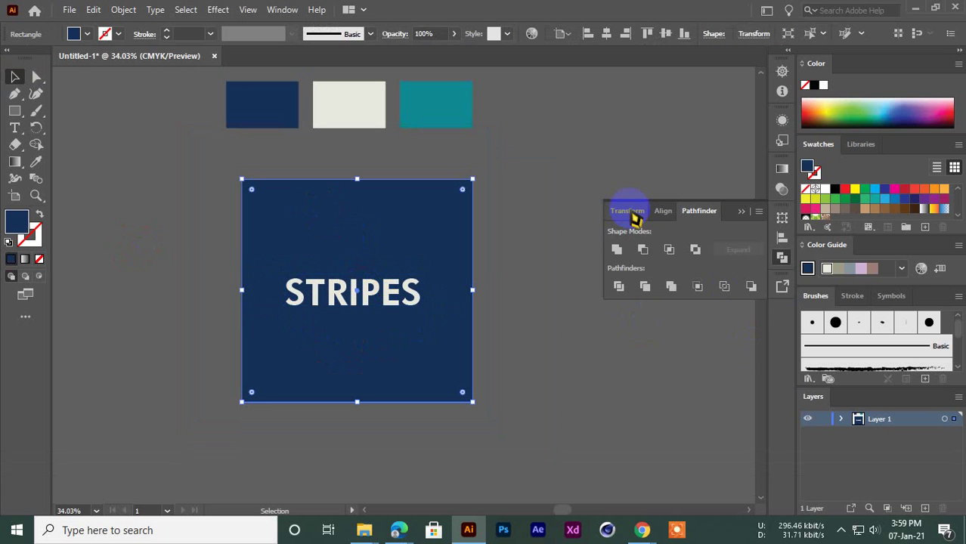
{"action": "left_click", "coordinate": [179, 265]}
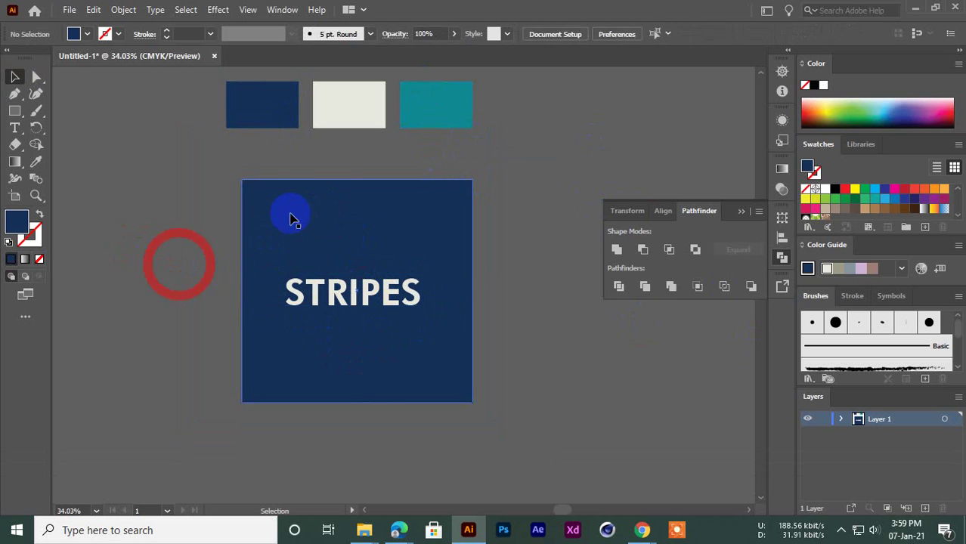
{"action": "left_click", "coordinate": [291, 213]}
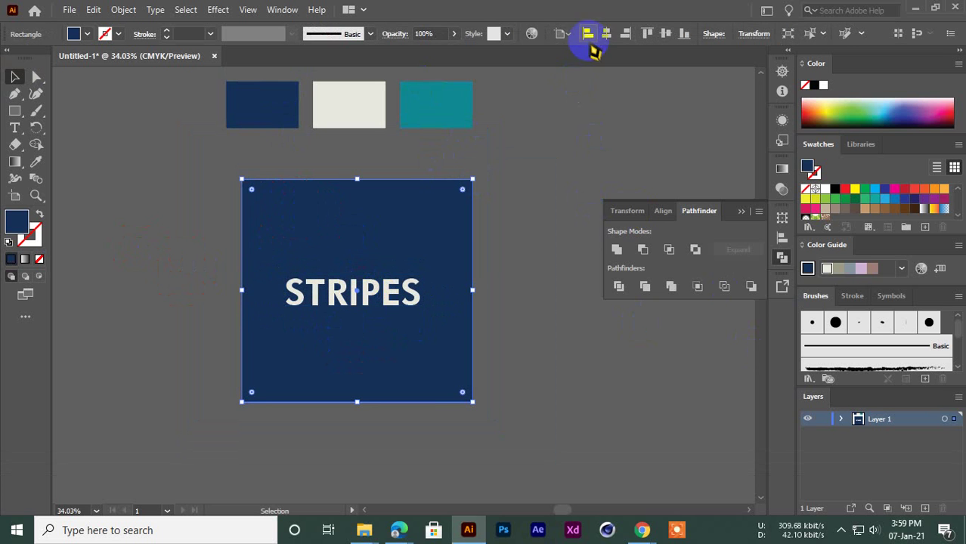
{"action": "left_click", "coordinate": [532, 34]}
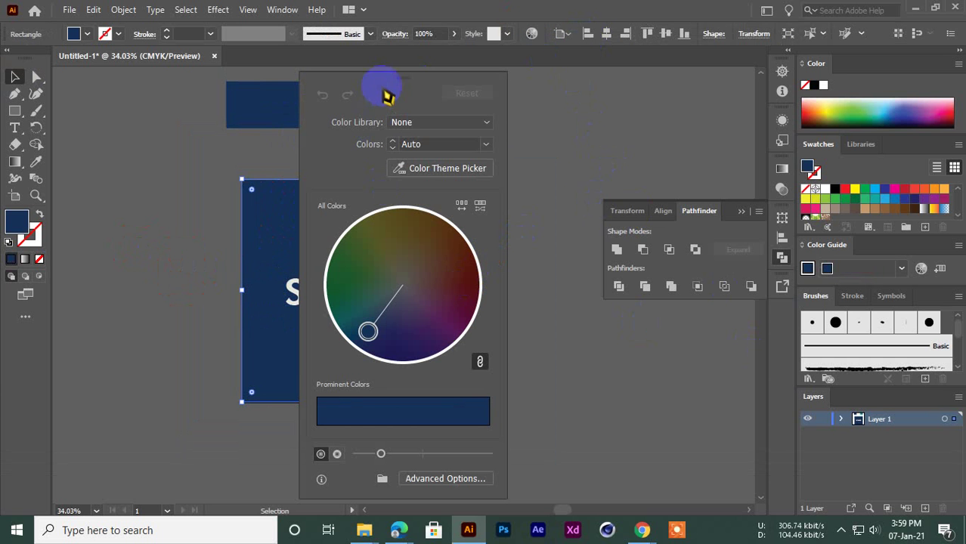
{"action": "left_click_drag", "start_coordinate": [398, 82], "coordinate": [596, 78]}
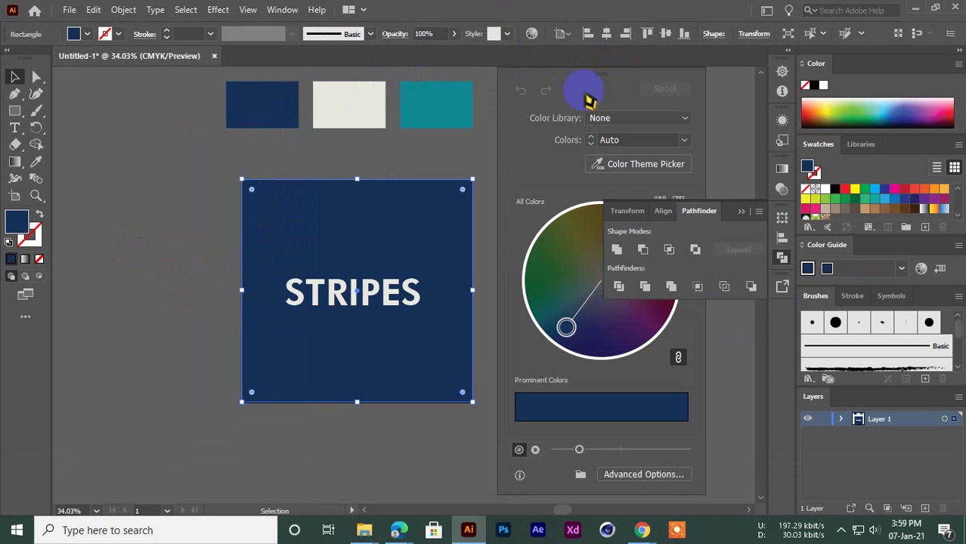
{"action": "left_click", "coordinate": [741, 212]}
{"action": "left_click", "coordinate": [533, 451]}
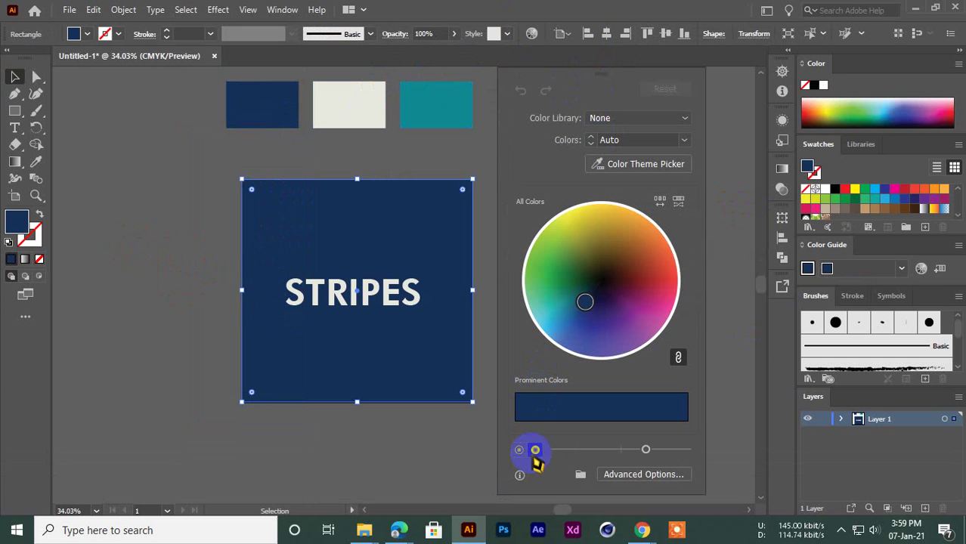
{"action": "left_click", "coordinate": [519, 450]}
{"action": "left_click_drag", "start_coordinate": [578, 451], "coordinate": [555, 452]}
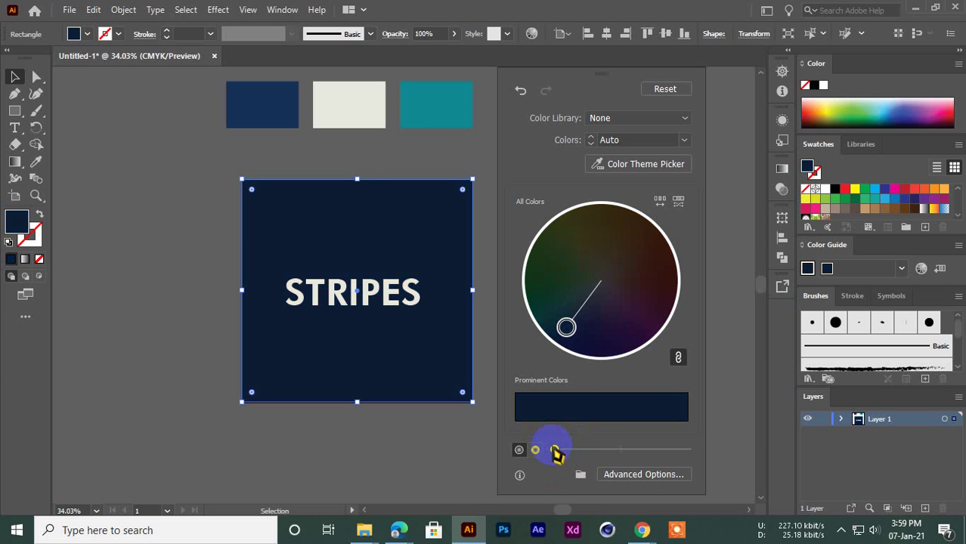
{"action": "left_click", "coordinate": [637, 474]}
{"action": "left_click_drag", "start_coordinate": [683, 15], "coordinate": [590, 11]}
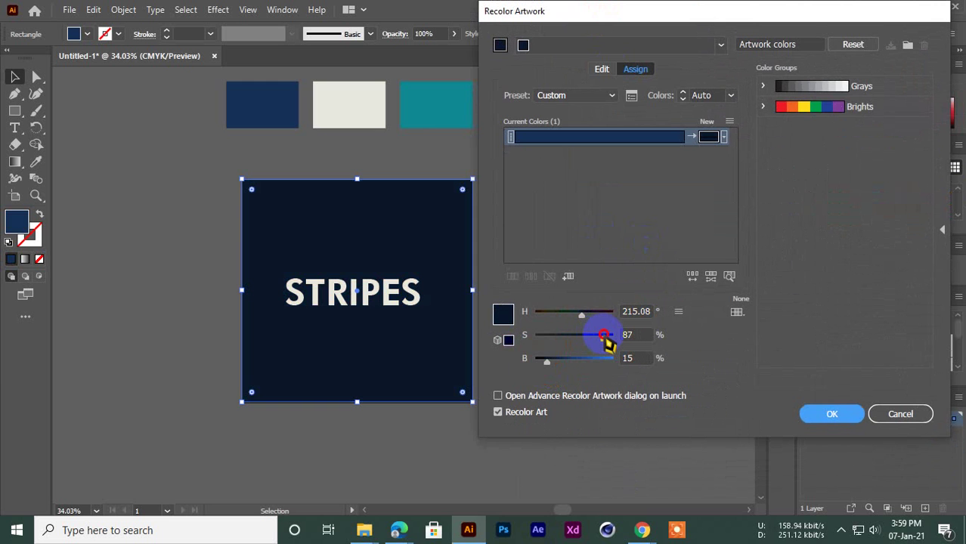
{"action": "left_click", "coordinate": [899, 413]}
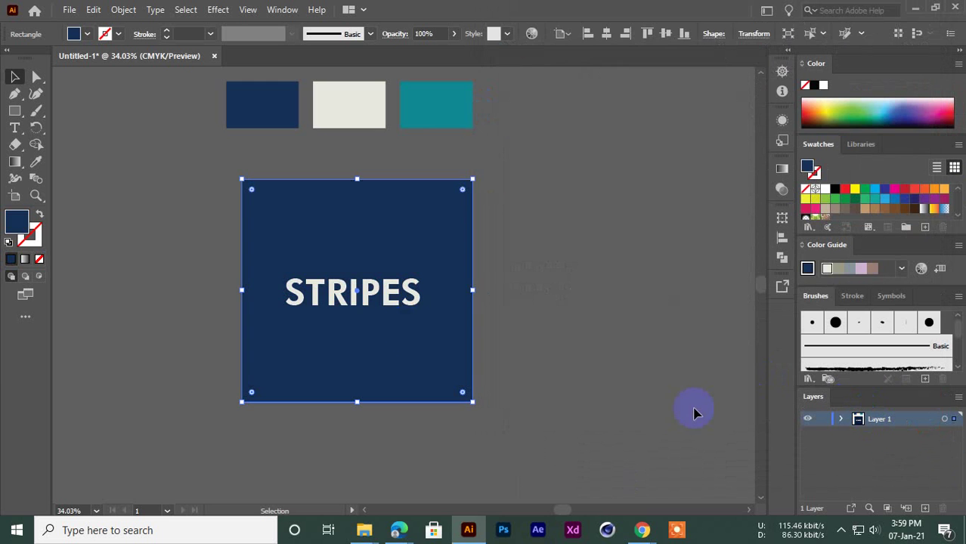
Step: Recolor the background square to a darker navy with 95% saturation and 24% brightness using the advanced Recolor Artwork options
{"action": "left_click", "coordinate": [142, 239]}
{"action": "left_click", "coordinate": [295, 219]}
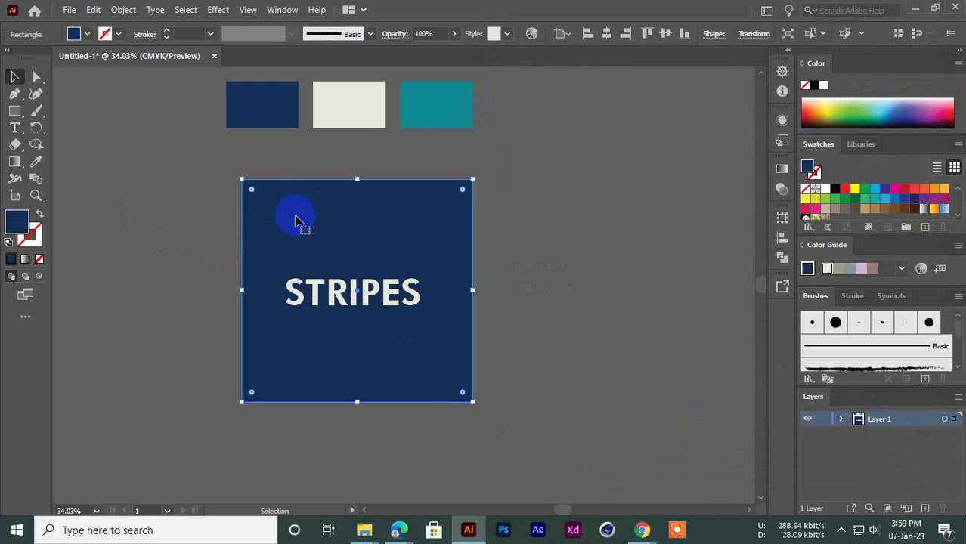
{"action": "left_click", "coordinate": [532, 35]}
{"action": "left_click_drag", "start_coordinate": [400, 87], "coordinate": [576, 66]}
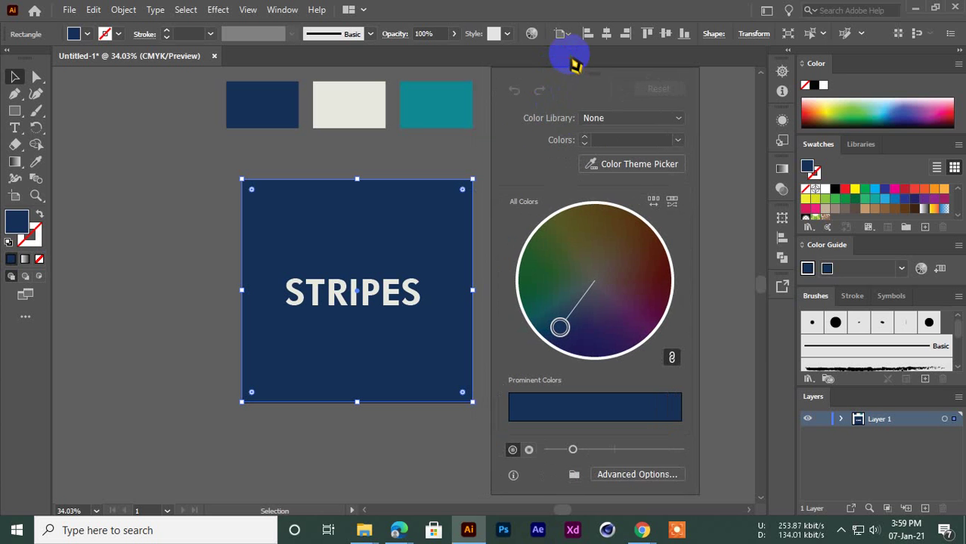
{"action": "left_click", "coordinate": [637, 475]}
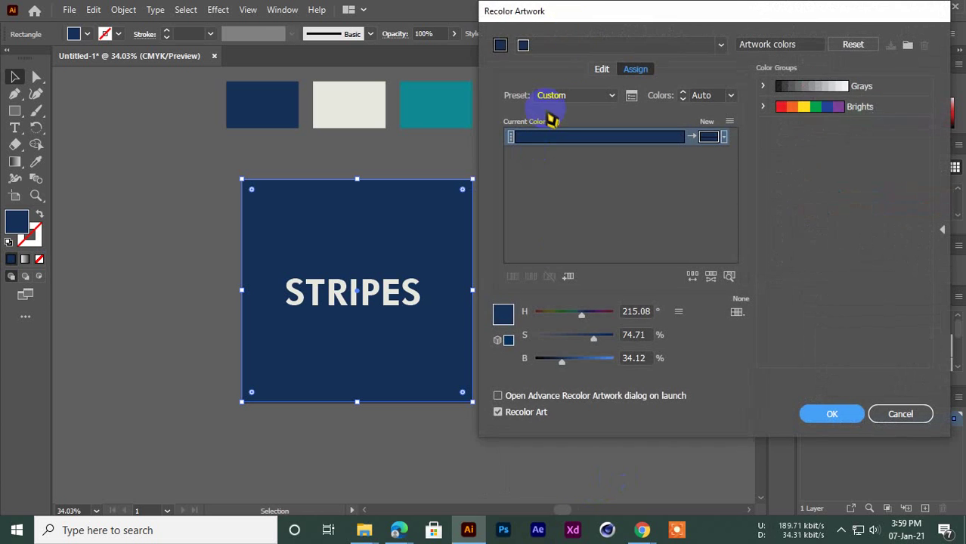
{"action": "left_click_drag", "start_coordinate": [574, 17], "coordinate": [510, 26]}
{"action": "left_click", "coordinate": [552, 155]}
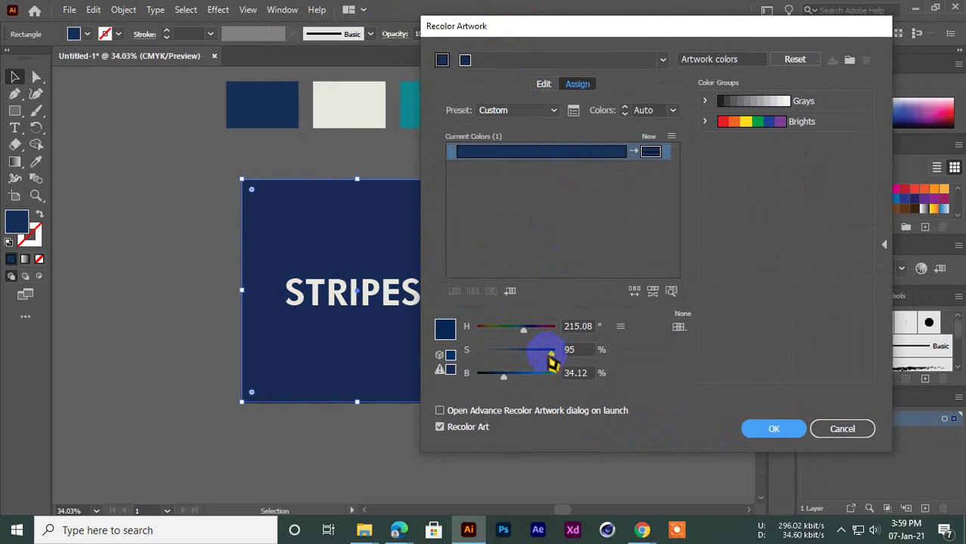
{"action": "left_click", "coordinate": [497, 374]}
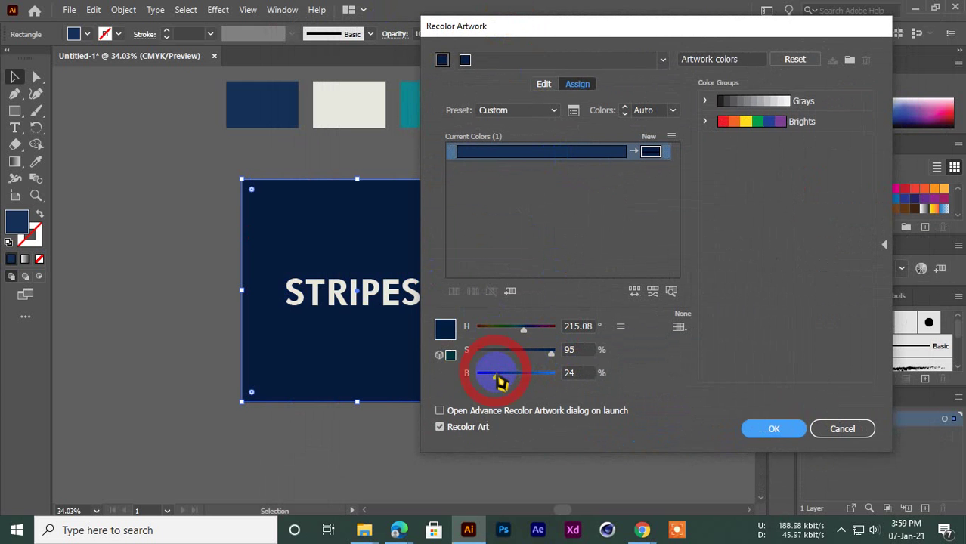
{"action": "left_click", "coordinate": [770, 429]}
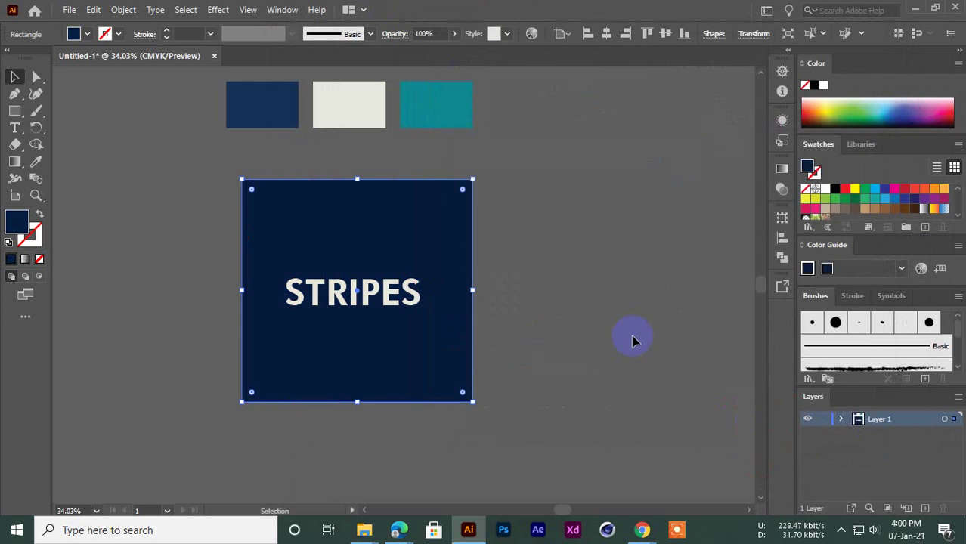
{"action": "left_click", "coordinate": [597, 287]}
Step: Enlarge the STRIPES text to about 178 pt and recentre it on the navy square
{"action": "left_click", "coordinate": [371, 302]}
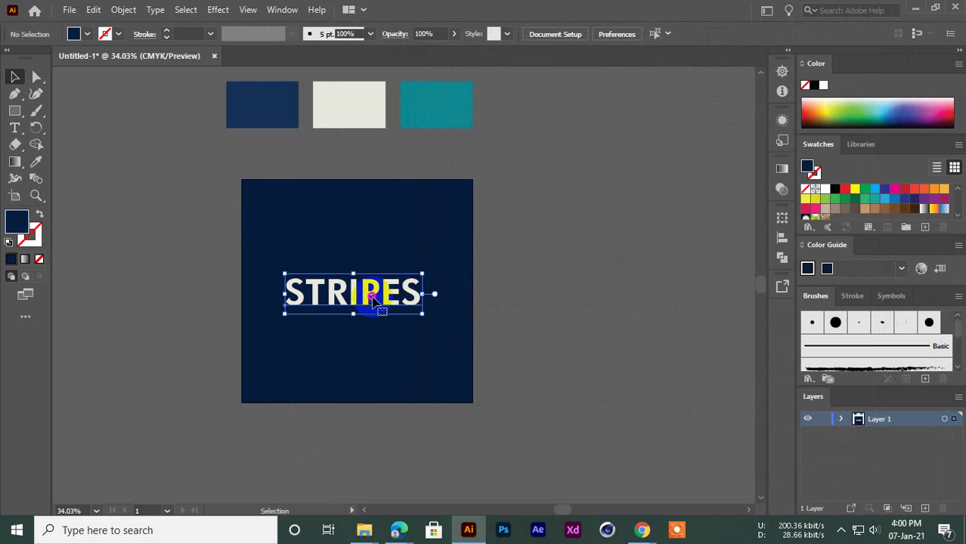
{"action": "left_click_drag", "start_coordinate": [420, 314], "coordinate": [446, 325]}
{"action": "mouse_move", "coordinate": [396, 303]}
{"action": "left_mouse_down"}
{"action": "mouse_move", "coordinate": [408, 300]}
{"action": "mouse_move", "coordinate": [383, 302]}
{"action": "mouse_move", "coordinate": [393, 301]}
{"action": "left_mouse_up"}
{"action": "left_click", "coordinate": [517, 302]}
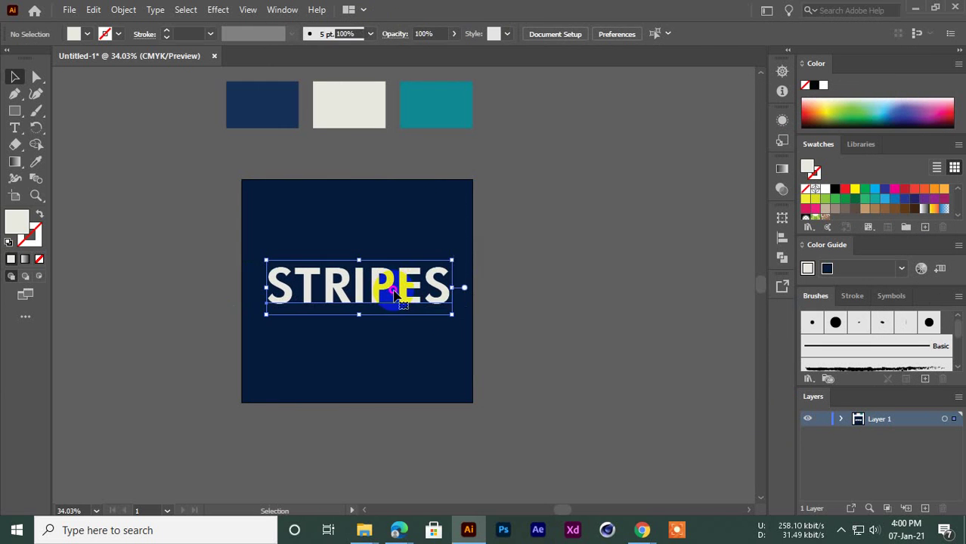
{"action": "left_click", "coordinate": [582, 303]}
Step: Widen the letter tracking of the STRIPES text by three increments and recentre it on the square
{"action": "left_click", "coordinate": [383, 285]}
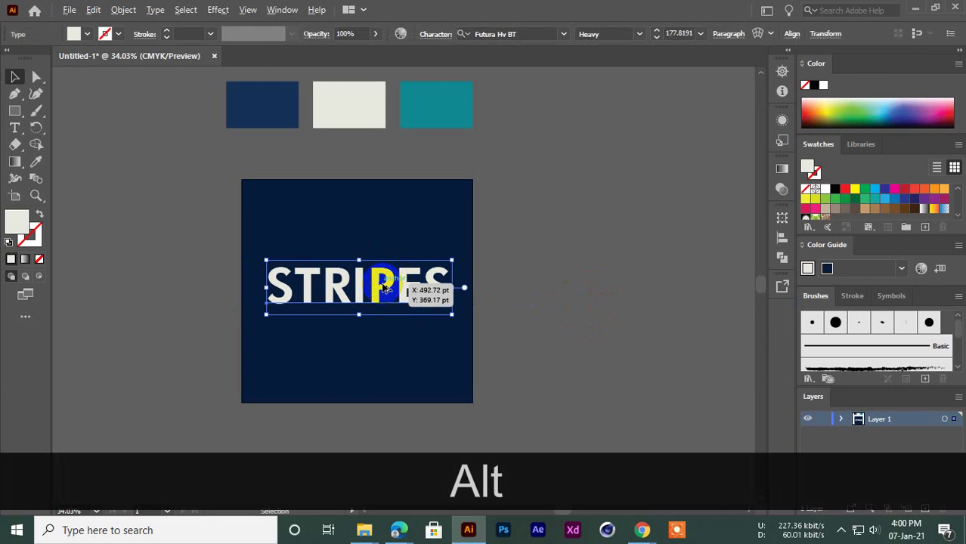
{"action": "key", "text": "alt+Right"}
{"action": "key", "text": "alt+Right"}
{"action": "key", "text": "alt+Right"}
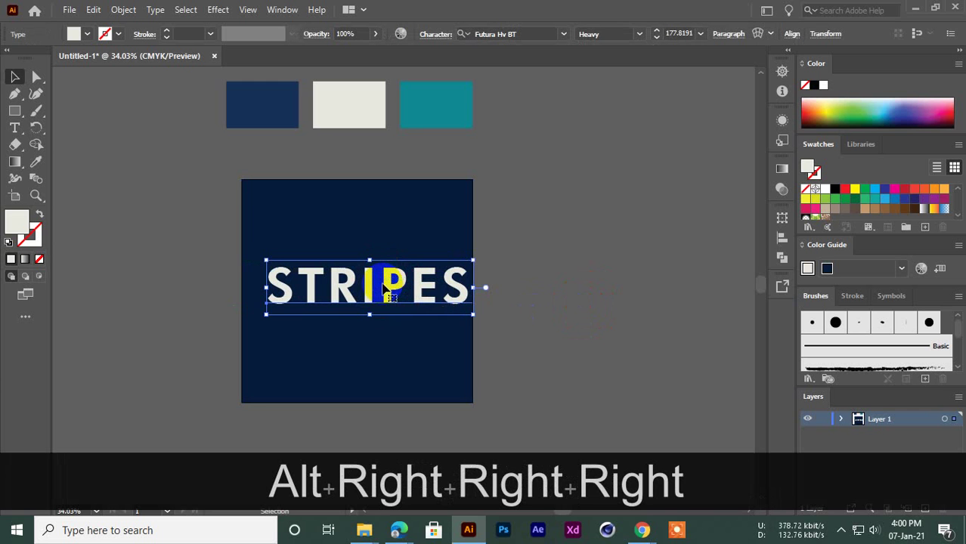
{"action": "left_click_drag", "start_coordinate": [370, 289], "coordinate": [425, 242]}
{"action": "left_click", "coordinate": [567, 298]}
Step: Convert the STRIPES text to outlines and ungroup it into separate letters
{"action": "key", "text": "ctrl+space"}
{"action": "right_click", "coordinate": [437, 255]}
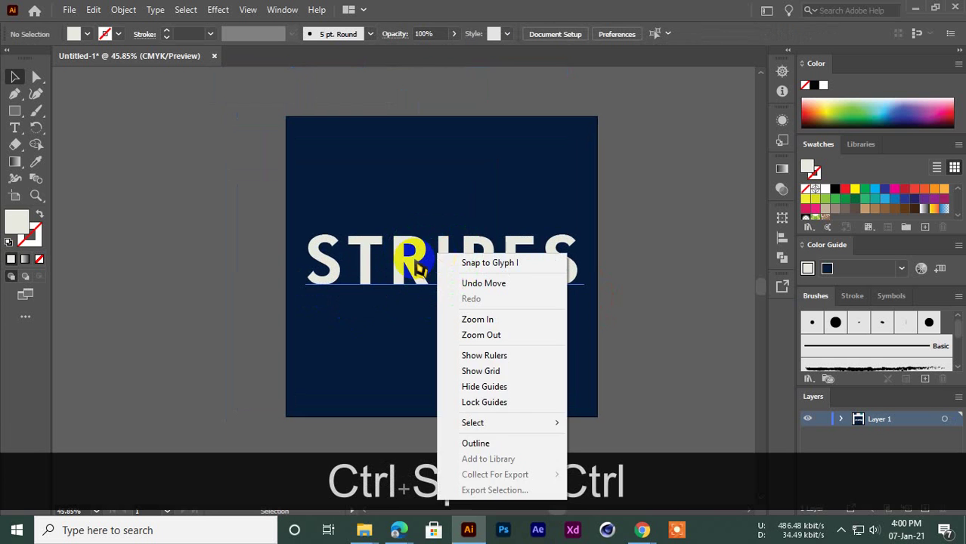
{"action": "left_click", "coordinate": [379, 263]}
{"action": "right_click", "coordinate": [379, 263]}
{"action": "left_click", "coordinate": [446, 317]}
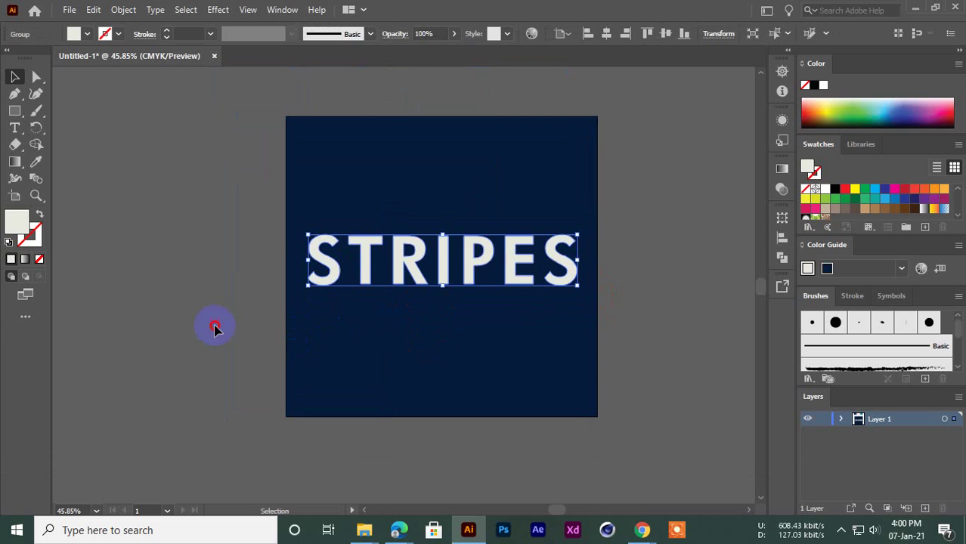
{"action": "left_click", "coordinate": [215, 328]}
{"action": "right_click", "coordinate": [433, 260]}
{"action": "left_click", "coordinate": [483, 384]}
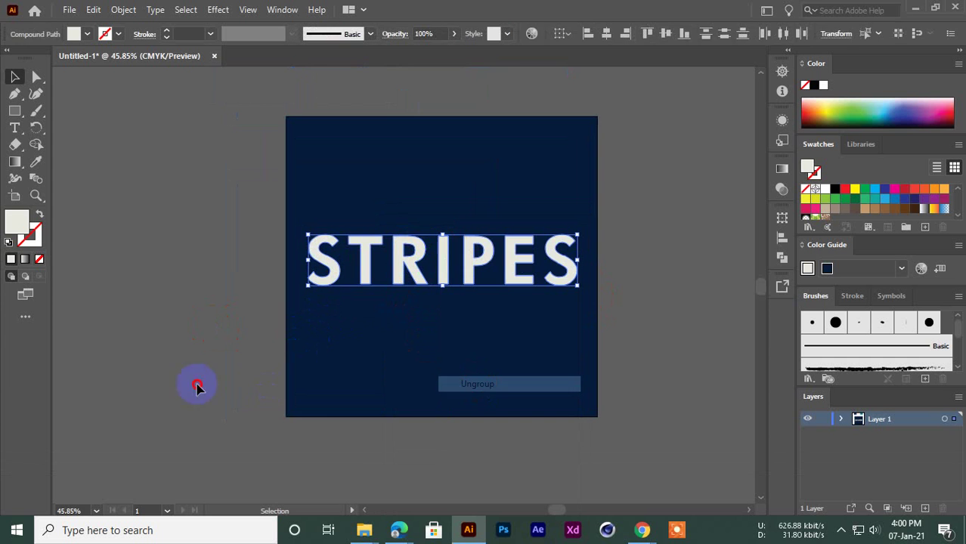
{"action": "left_click", "coordinate": [197, 387]}
Step: Draw a vertical line along the left edge of the letter E, extending past its top and bottom, with a yellow stroke
{"action": "left_click", "coordinate": [517, 251]}
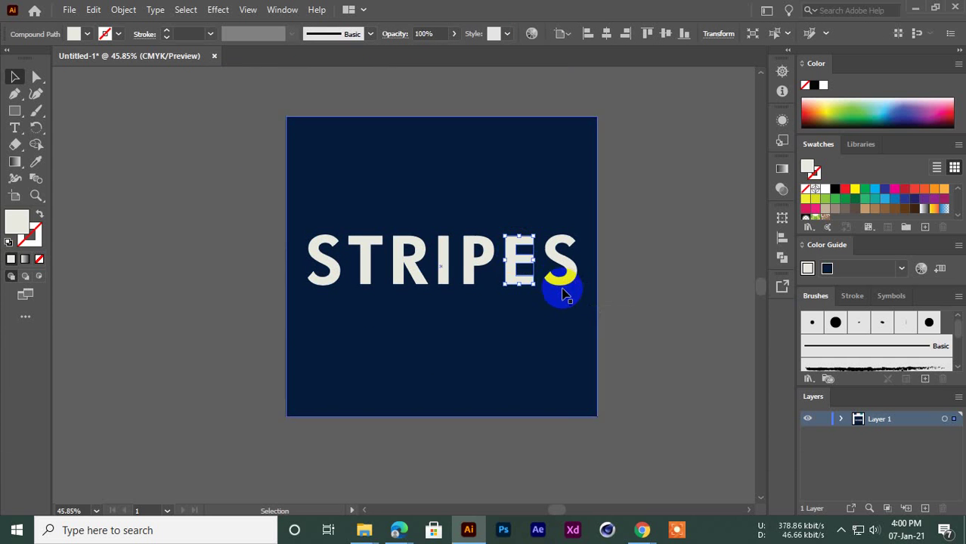
{"action": "key", "text": "ctrl+space"}
{"action": "left_click", "coordinate": [650, 286]}
{"action": "left_click_drag", "start_coordinate": [429, 272], "coordinate": [512, 289]}
{"action": "left_click", "coordinate": [525, 262], "text": "ctrl"}
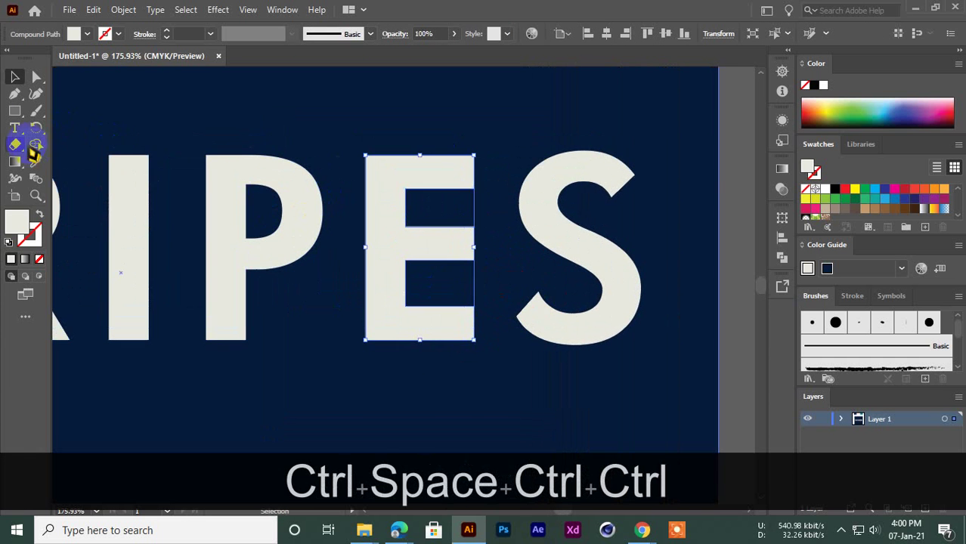
{"action": "left_click_drag", "start_coordinate": [14, 117], "coordinate": [60, 173]}
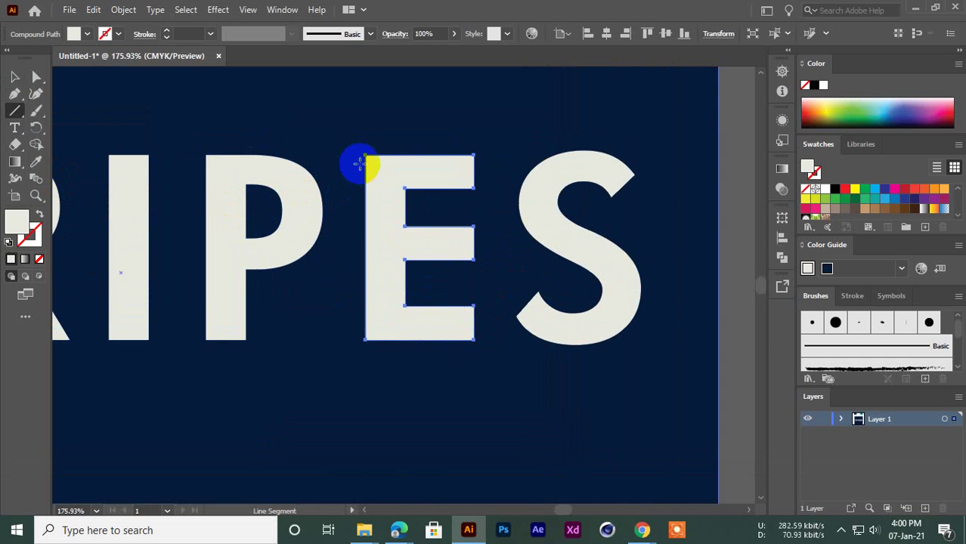
{"action": "left_click_drag", "start_coordinate": [365, 155], "coordinate": [373, 406]}
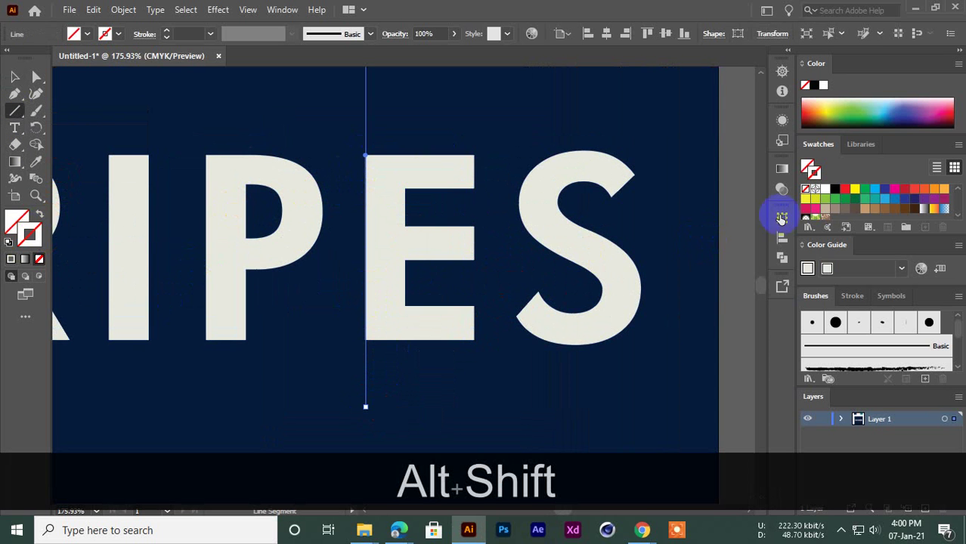
{"action": "left_click", "coordinate": [855, 189]}
{"action": "left_click", "coordinate": [14, 79]}
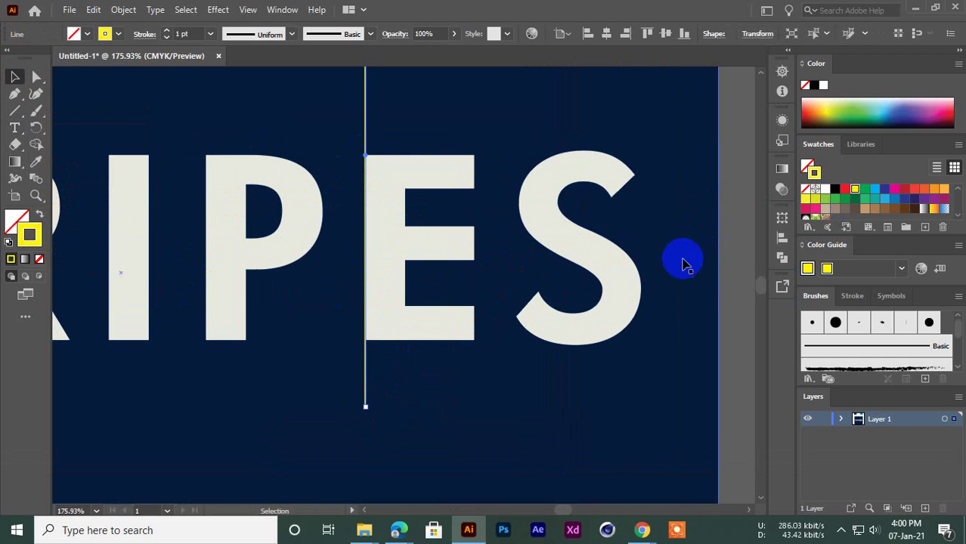
{"action": "left_click", "coordinate": [738, 239]}
Step: Duplicate the yellow vertical line onto the right edge of the letter E's stem
{"action": "left_click_drag", "start_coordinate": [649, 261], "coordinate": [458, 299]}
{"action": "left_click_drag", "start_coordinate": [458, 299], "coordinate": [310, 299]}
{"action": "left_click", "coordinate": [286, 285], "text": "ctrl"}
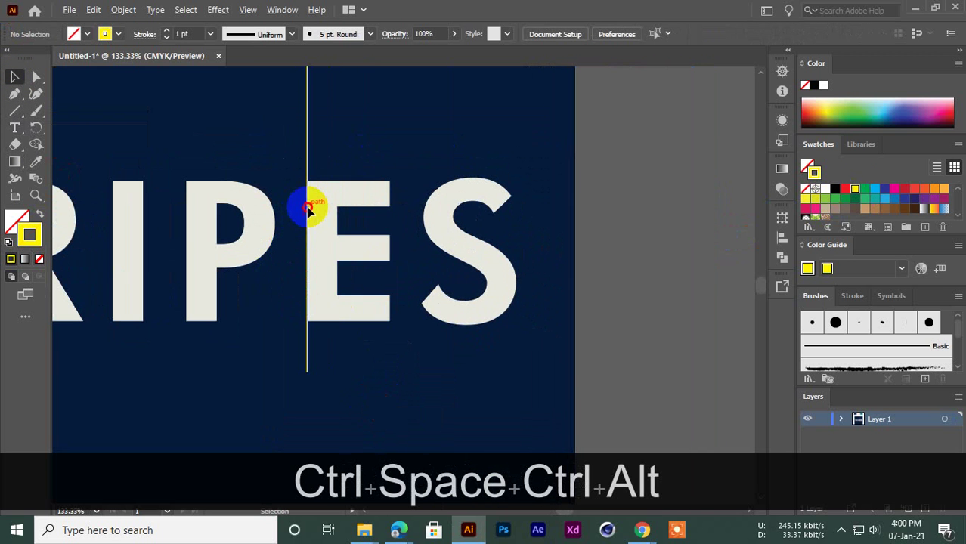
{"action": "left_click_drag", "start_coordinate": [308, 208], "coordinate": [237, 306]}
Step: Lock the background square and divide the letter E along the two yellow lines with Pathfinder Divide
{"action": "left_click", "coordinate": [376, 322], "text": "ctrl"}
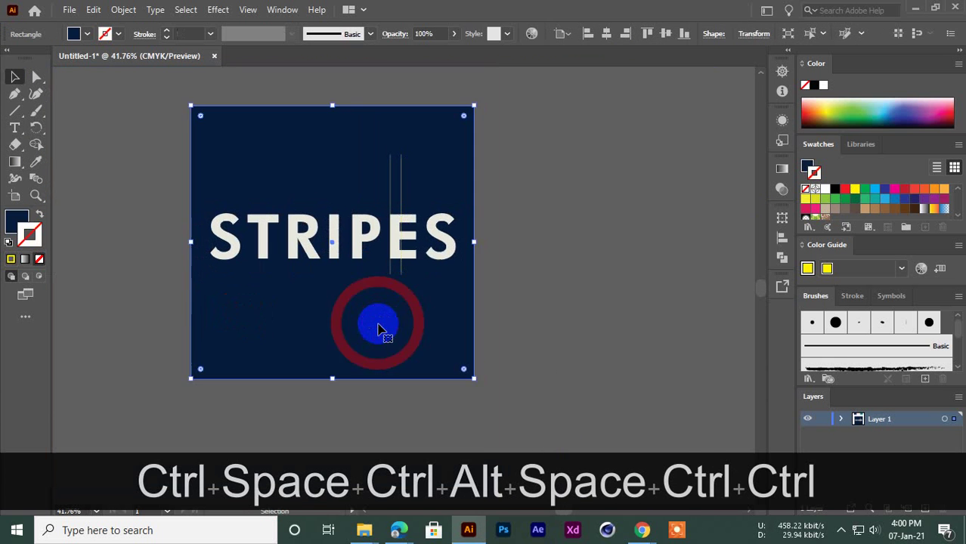
{"action": "key", "text": "ctrl+2"}
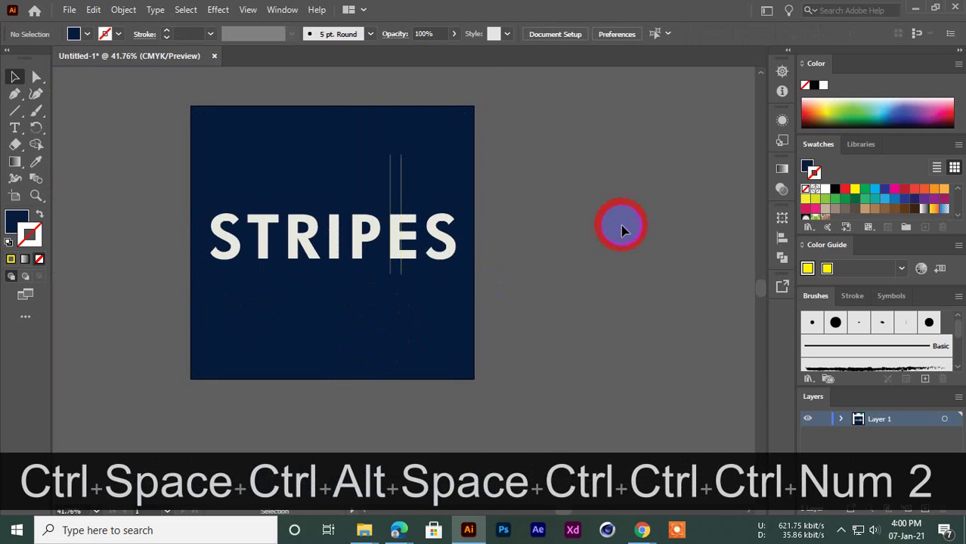
{"action": "left_click_drag", "start_coordinate": [510, 319], "coordinate": [399, 286]}
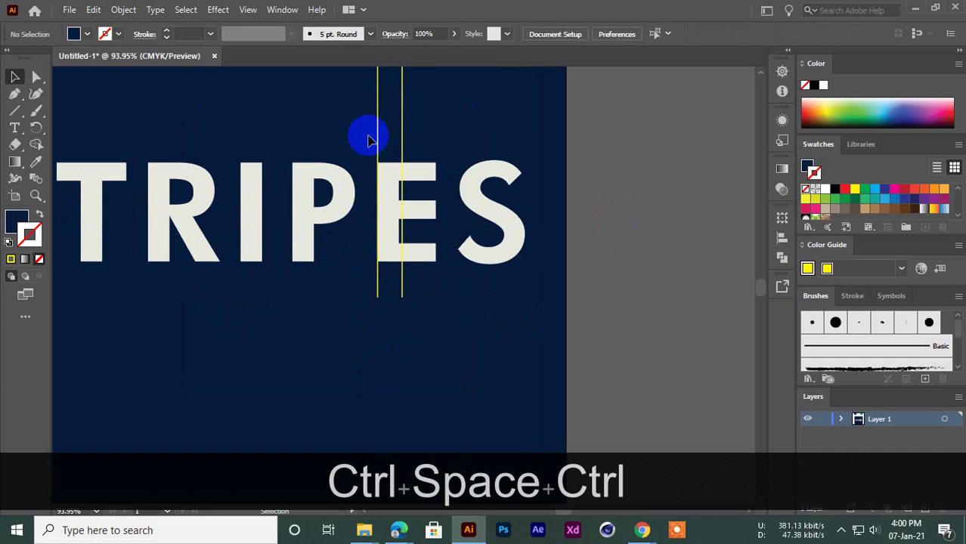
{"action": "left_click_drag", "start_coordinate": [368, 139], "coordinate": [421, 280]}
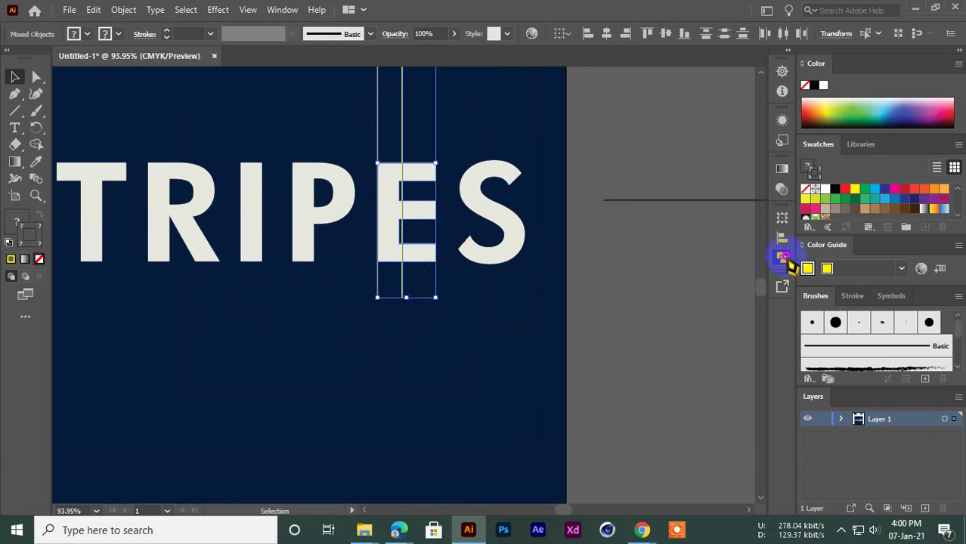
{"action": "left_click", "coordinate": [782, 257]}
{"action": "left_click", "coordinate": [619, 286]}
Step: Ungroup the divided letter E and delete its vertical stem
{"action": "right_click", "coordinate": [354, 182]}
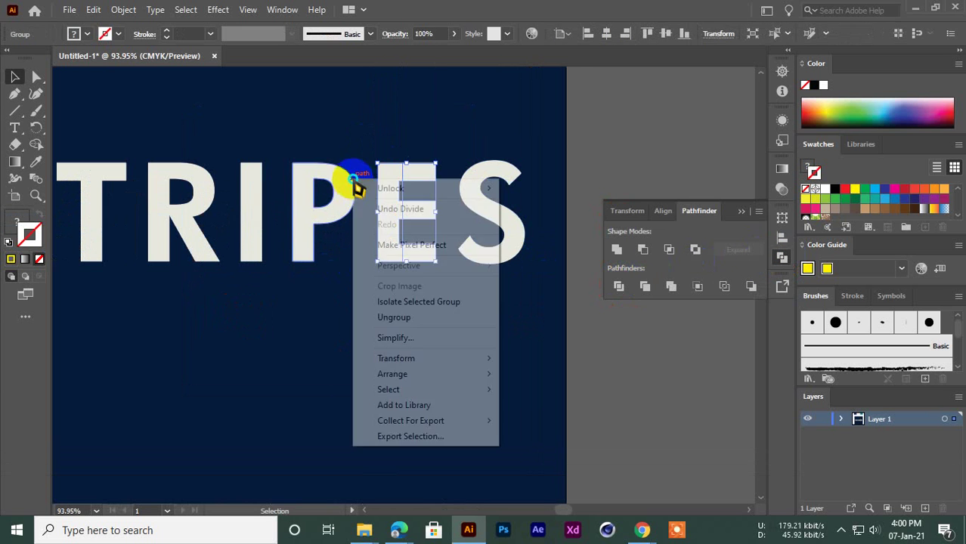
{"action": "left_click", "coordinate": [399, 317]}
{"action": "left_click", "coordinate": [608, 312]}
{"action": "left_click", "coordinate": [396, 220]}
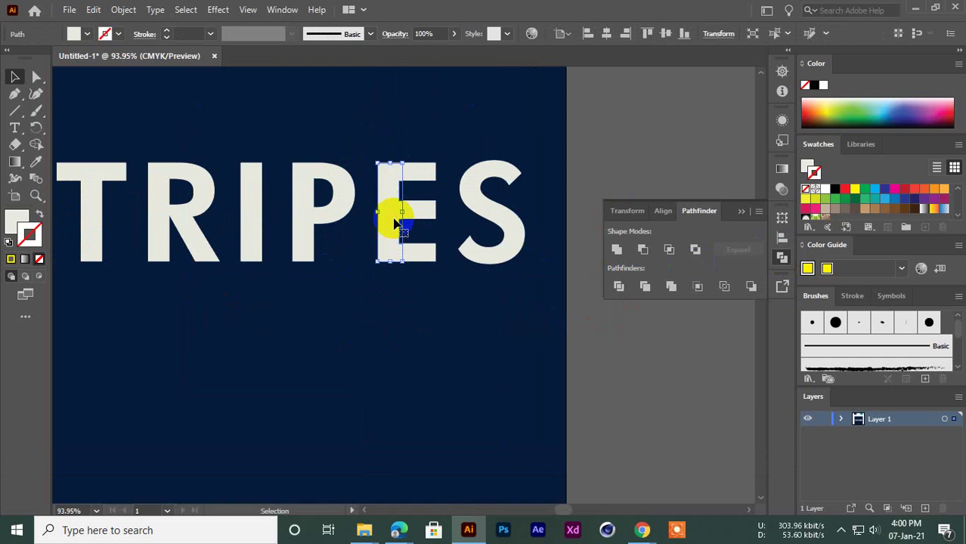
{"action": "key", "text": "Delete"}
Step: Extend the inner ends of the E's three horizontal bars towards the letter P so they cover the deleted stem's width
{"action": "key", "text": "ctrl+space"}
{"action": "mouse_move", "coordinate": [463, 269]}
{"action": "left_mouse_down"}
{"action": "mouse_move", "coordinate": [409, 254]}
{"action": "mouse_move", "coordinate": [436, 292]}
{"action": "mouse_move", "coordinate": [470, 259]}
{"action": "left_mouse_up"}
{"action": "left_click", "coordinate": [36, 84]}
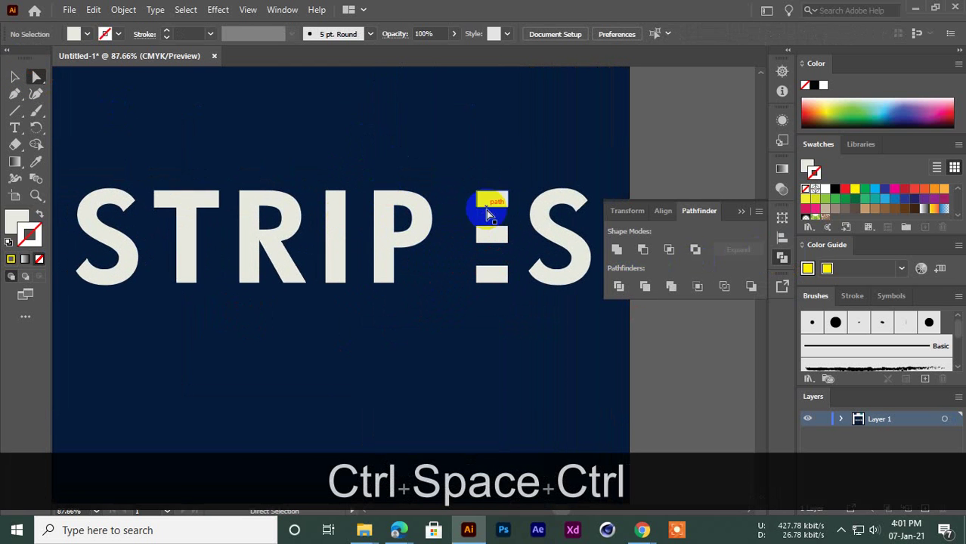
{"action": "left_click_drag", "start_coordinate": [456, 176], "coordinate": [490, 296]}
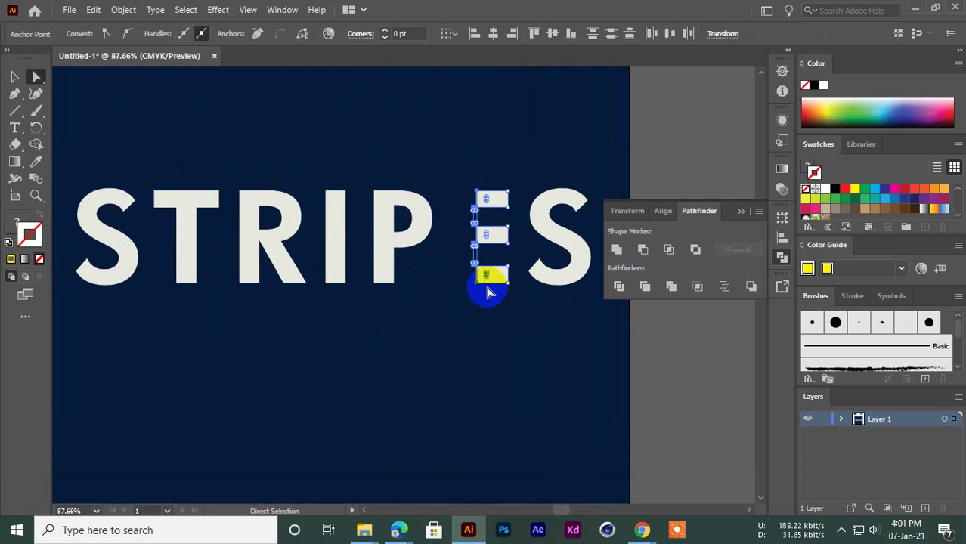
{"action": "key", "text": "Left"}
{"action": "key", "text": "Left"}
{"action": "key", "text": "Left"}
{"action": "key", "text": "Left"}
{"action": "key", "text": "Left"}
{"action": "key", "text": "Left"}
{"action": "key", "text": "Left"}
{"action": "key", "text": "Left"}
{"action": "key", "text": "Left"}
{"action": "key", "text": "Left"}
{"action": "key", "text": "Left"}
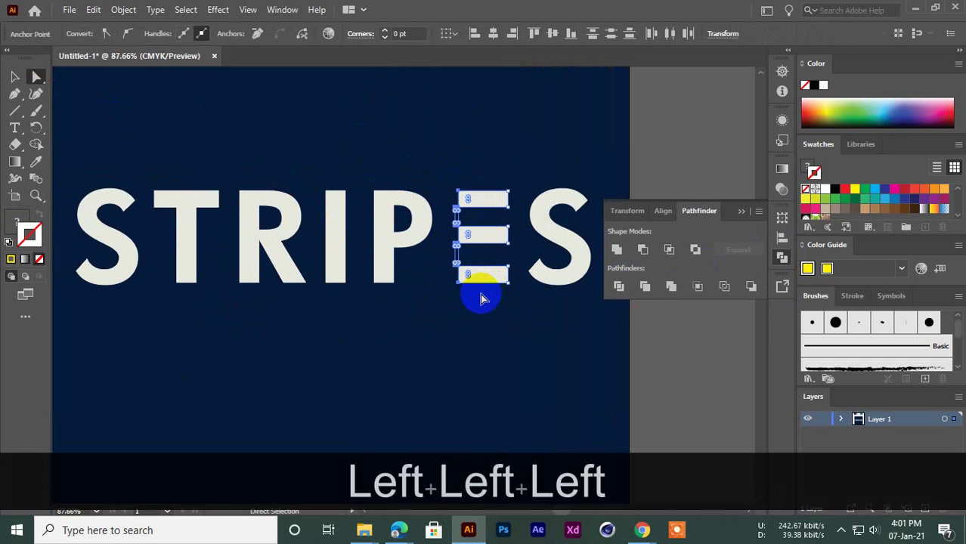
{"action": "key", "text": "ctrl+space"}
{"action": "left_click_drag", "start_coordinate": [486, 296], "coordinate": [403, 282]}
{"action": "left_click", "coordinate": [140, 164]}
Step: Fill the E's three bars with the teal sampled from the palette rectangle above the artboard
{"action": "key", "text": "ctrl+space"}
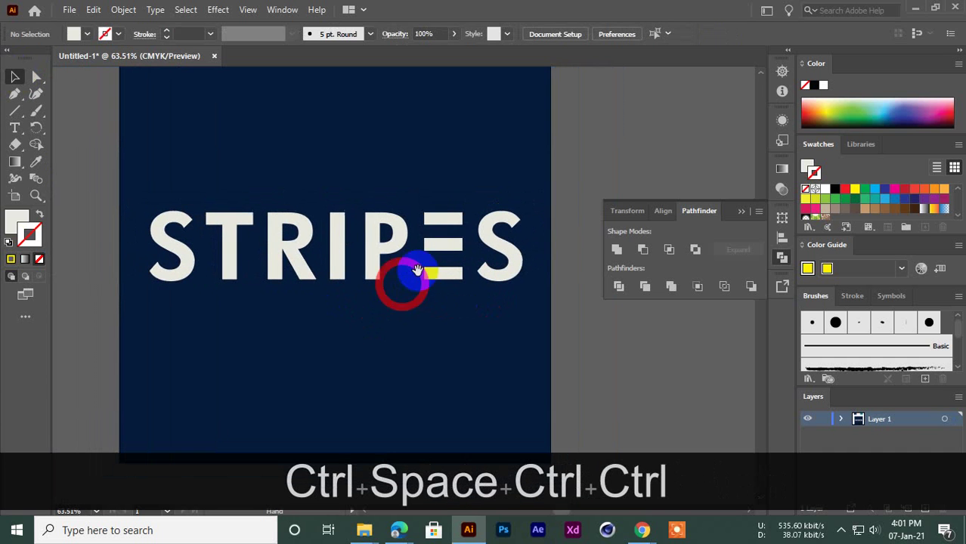
{"action": "left_click_drag", "start_coordinate": [463, 301], "coordinate": [326, 286]}
{"action": "scroll", "coordinate": [373, 287], "scroll_direction": "up", "scroll_amount": 3}
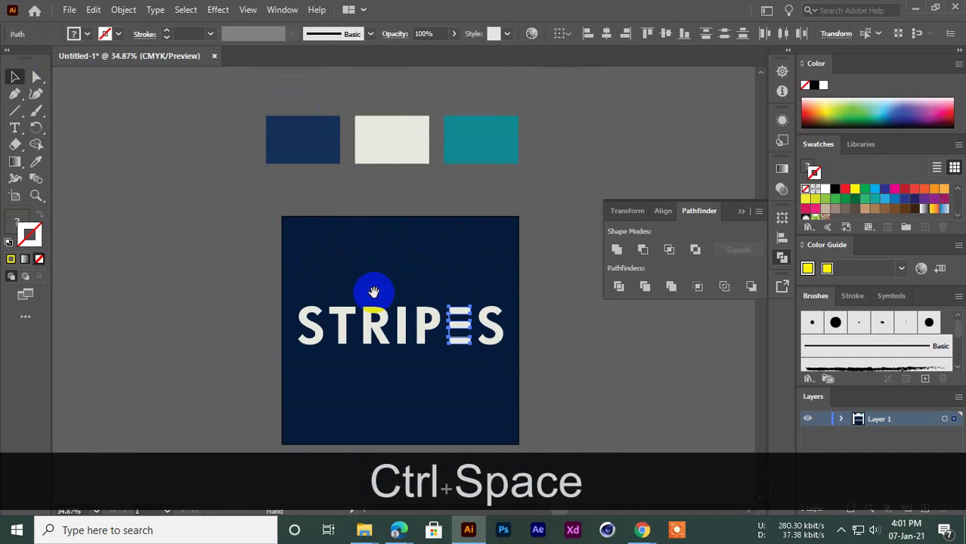
{"action": "left_click", "coordinate": [459, 325]}
{"action": "key", "text": "i"}
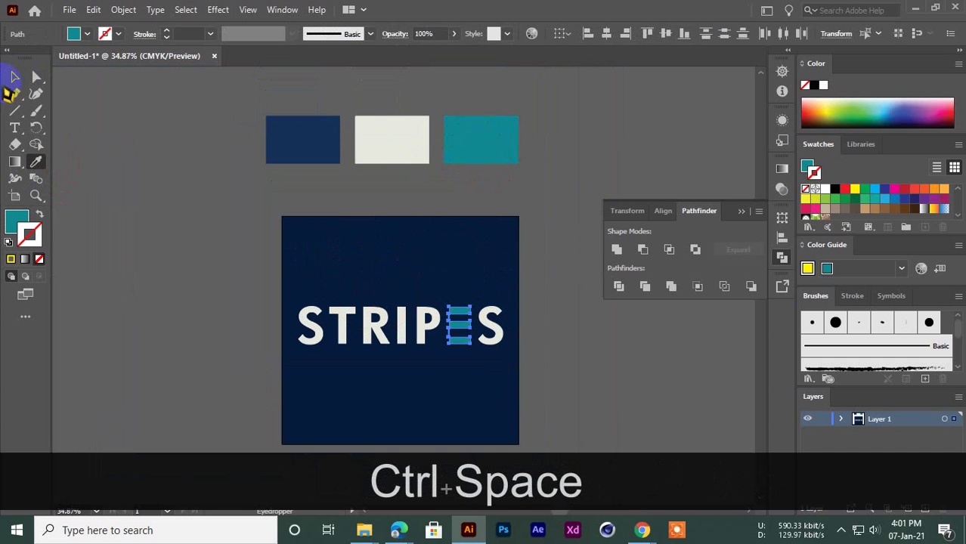
{"action": "left_click", "coordinate": [14, 77]}
{"action": "left_click", "coordinate": [185, 243]}
Step: Delete the two thin leftover slivers between the E's bars, beside the letter P
{"action": "key", "text": "ctrl+space"}
{"action": "left_click_drag", "start_coordinate": [426, 371], "coordinate": [533, 344]}
{"action": "left_click_drag", "start_coordinate": [463, 315], "coordinate": [507, 328]}
{"action": "key", "text": "ctrl+space"}
{"action": "left_click", "coordinate": [372, 246]}
{"action": "key", "text": "Delete"}
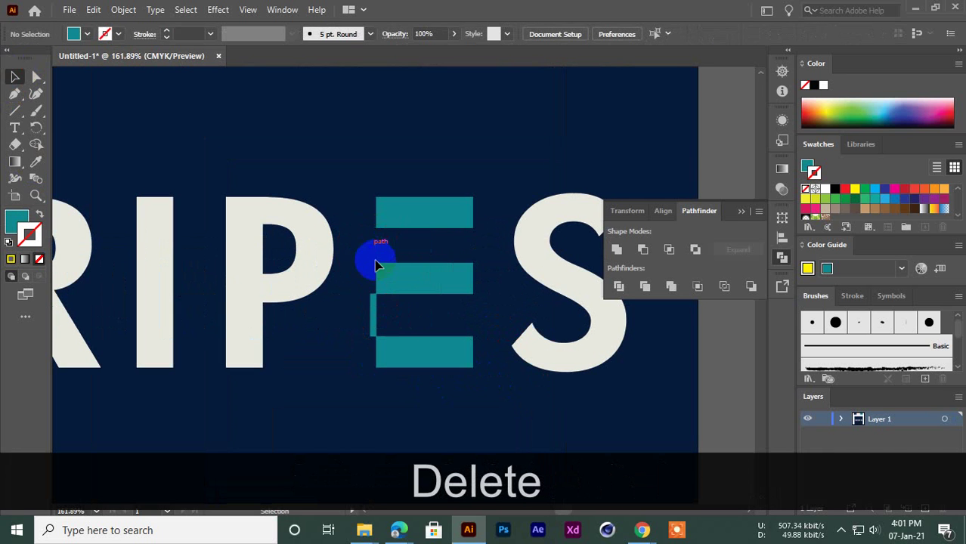
{"action": "left_click", "coordinate": [373, 318]}
{"action": "key", "text": "Delete"}
Step: Fill the E's three bars with yellow and leave them without a stroke
{"action": "key", "text": "ctrl+space"}
{"action": "left_click_drag", "start_coordinate": [459, 274], "coordinate": [424, 253]}
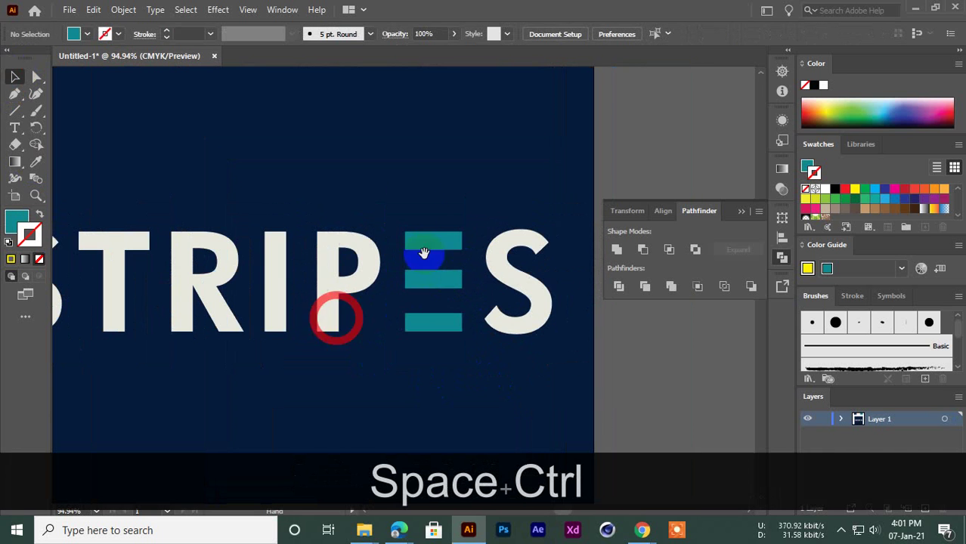
{"action": "left_click", "coordinate": [442, 323]}
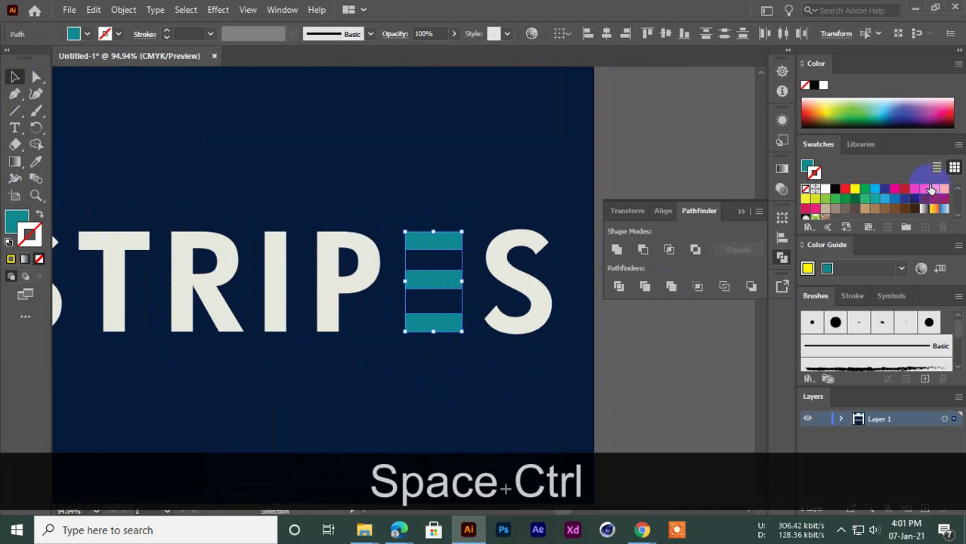
{"action": "left_click", "coordinate": [854, 189]}
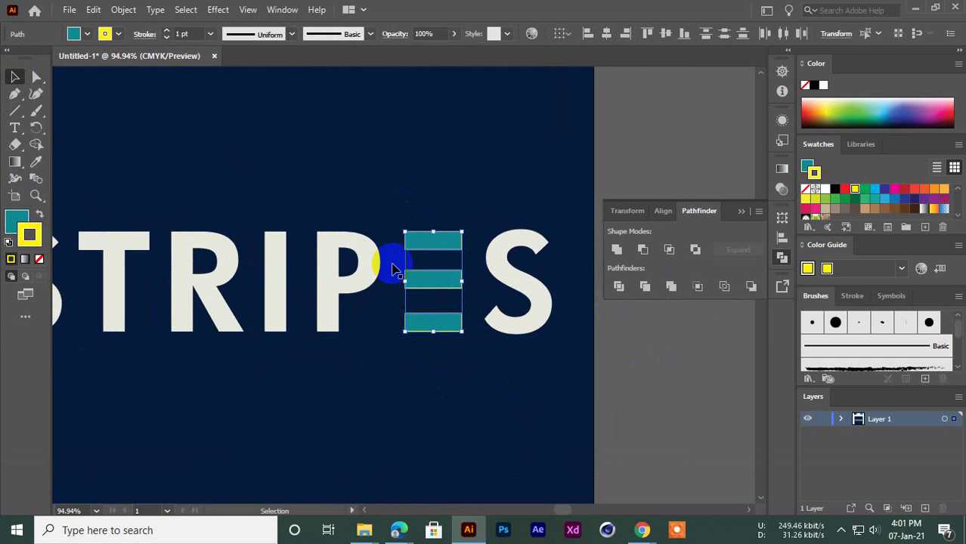
{"action": "left_click", "coordinate": [38, 259]}
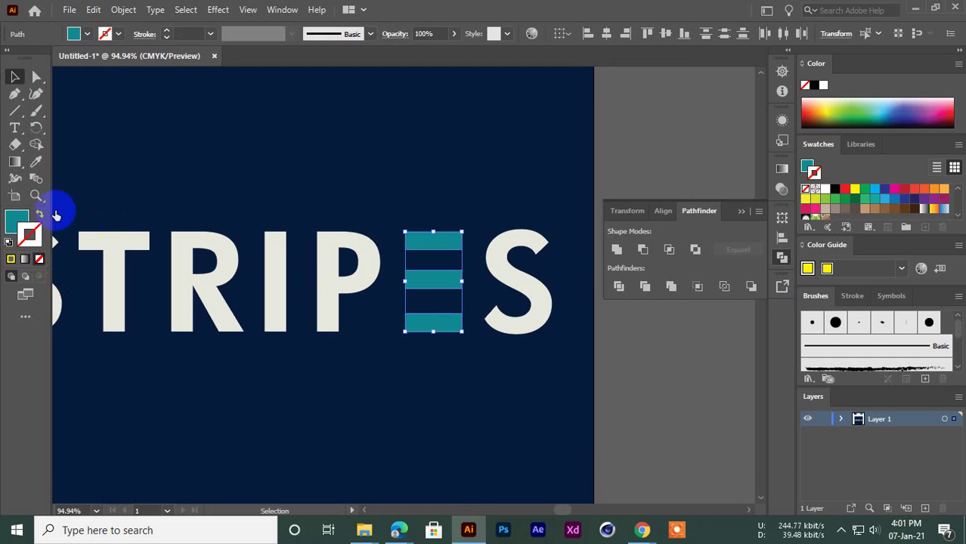
{"action": "left_click", "coordinate": [853, 189]}
{"action": "left_click", "coordinate": [755, 325]}
{"action": "key", "text": "ctrl+space"}
{"action": "left_click", "coordinate": [485, 308]}
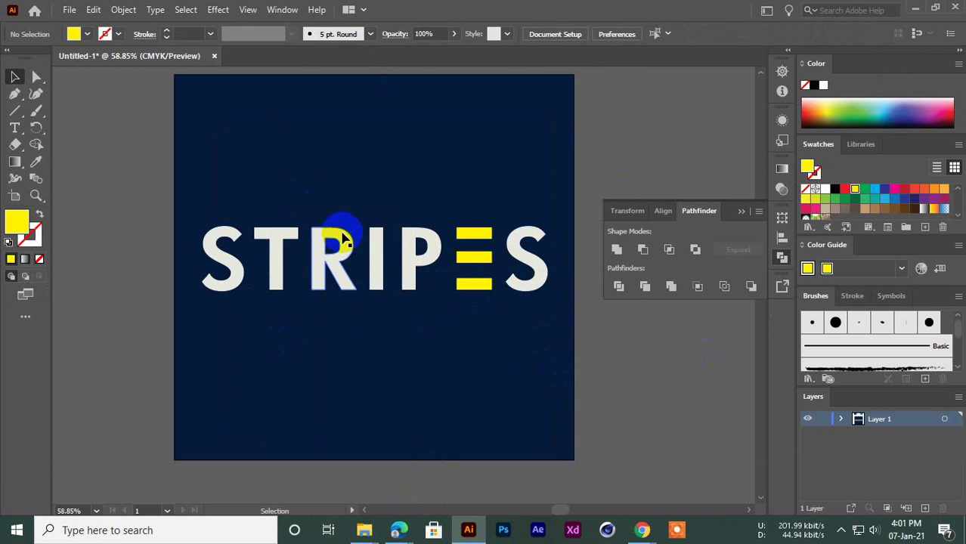
Step: Unlock the navy background square and scale the whole logo to about half size in the artboard's upper-left corner
{"action": "key", "text": "ctrl+alt+2"}
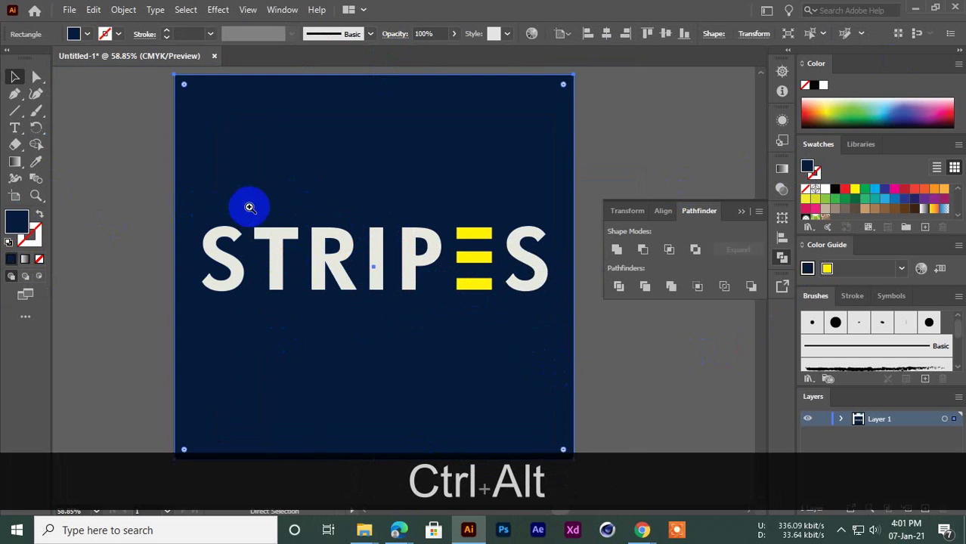
{"action": "left_click", "coordinate": [200, 234], "text": "ctrl+alt"}
{"action": "left_click_drag", "start_coordinate": [430, 327], "coordinate": [331, 281]}
{"action": "left_click", "coordinate": [140, 258]}
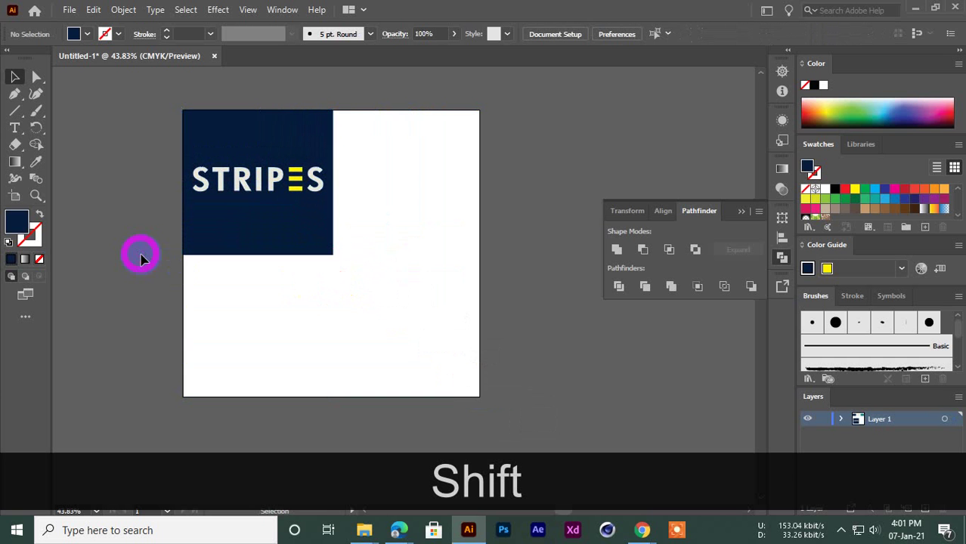
Step: Add the text "the" in Futura Hv BT below the navy square and enlarge it to about 159 pt
{"action": "left_click_drag", "start_coordinate": [162, 183], "coordinate": [304, 252]}
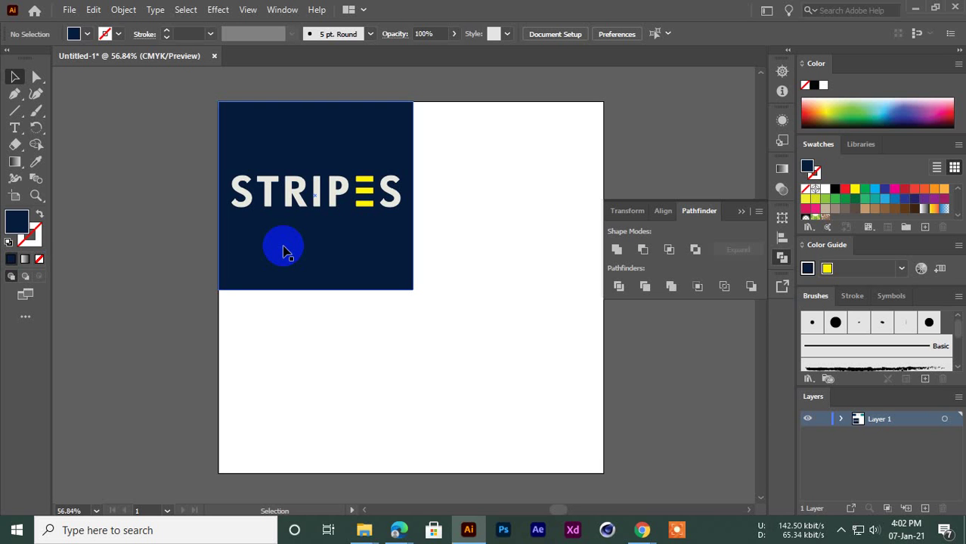
{"action": "key", "text": "space"}
{"action": "left_click_drag", "start_coordinate": [386, 333], "coordinate": [333, 279]}
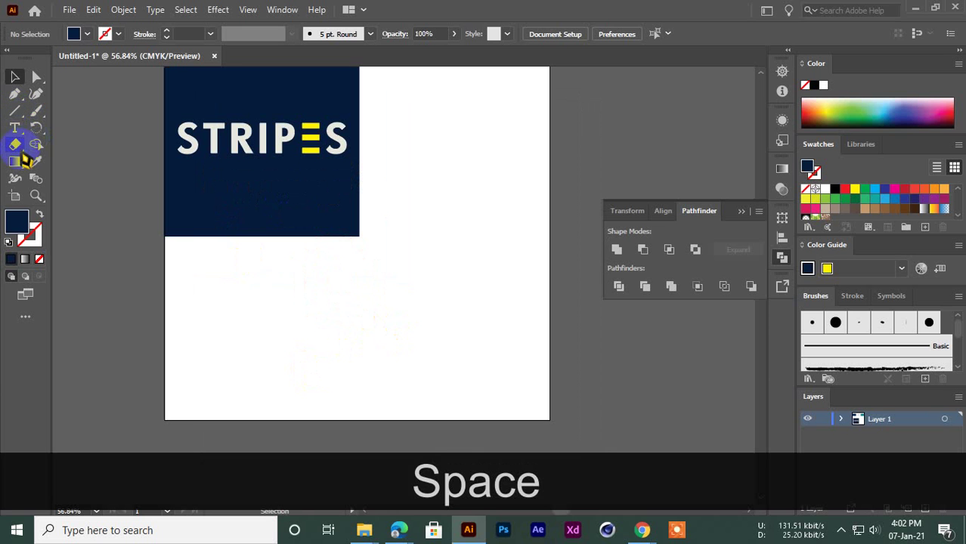
{"action": "left_click", "coordinate": [15, 127]}
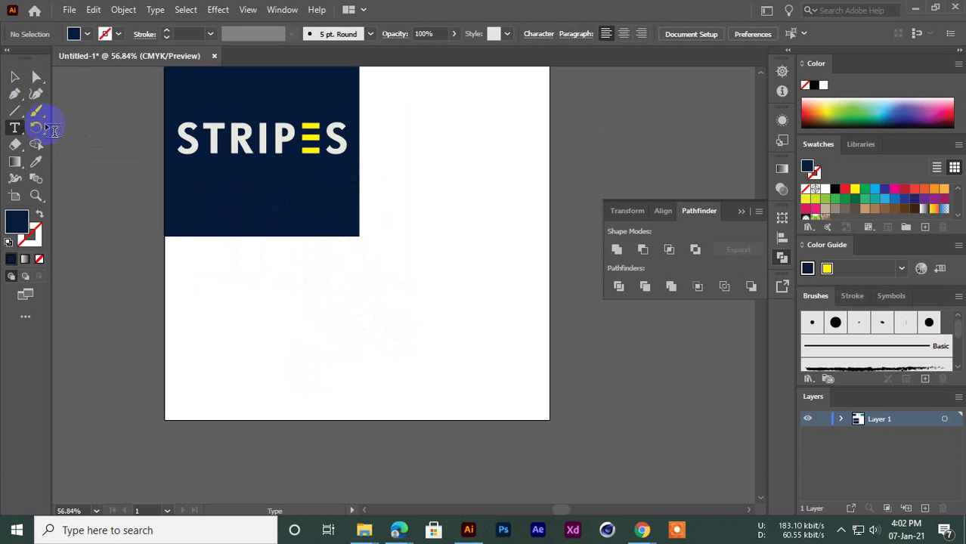
{"action": "left_click", "coordinate": [257, 319]}
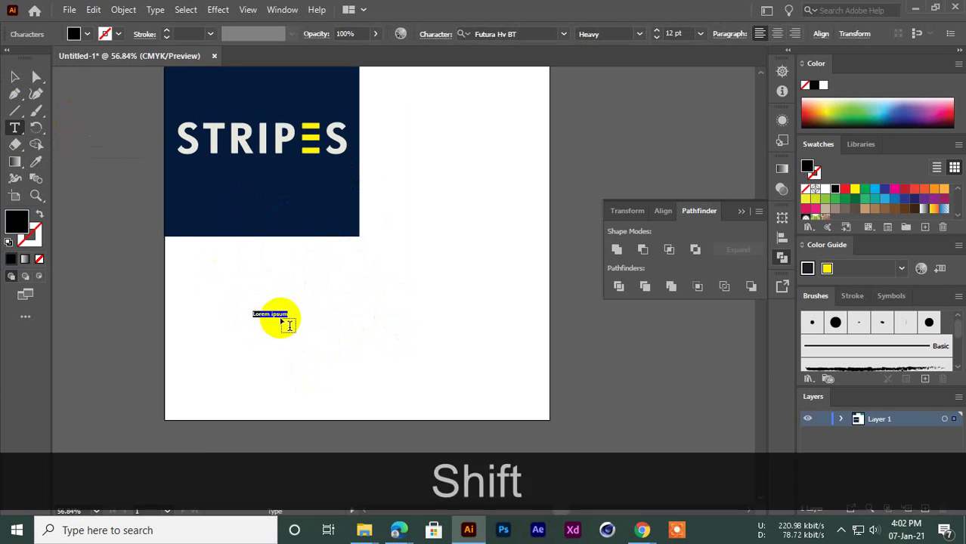
{"action": "type", "text": "the"}
{"action": "key", "text": "BackSpace"}
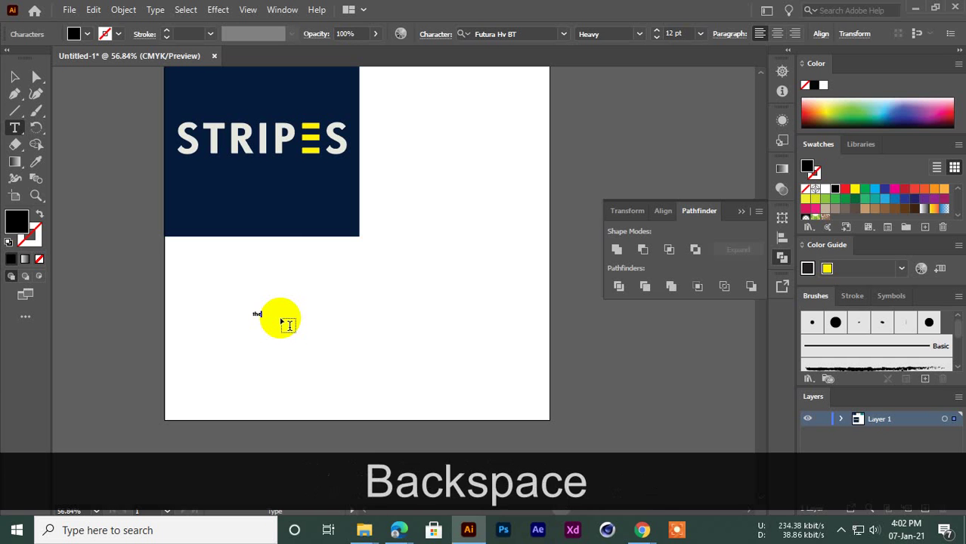
{"action": "left_click", "coordinate": [14, 76]}
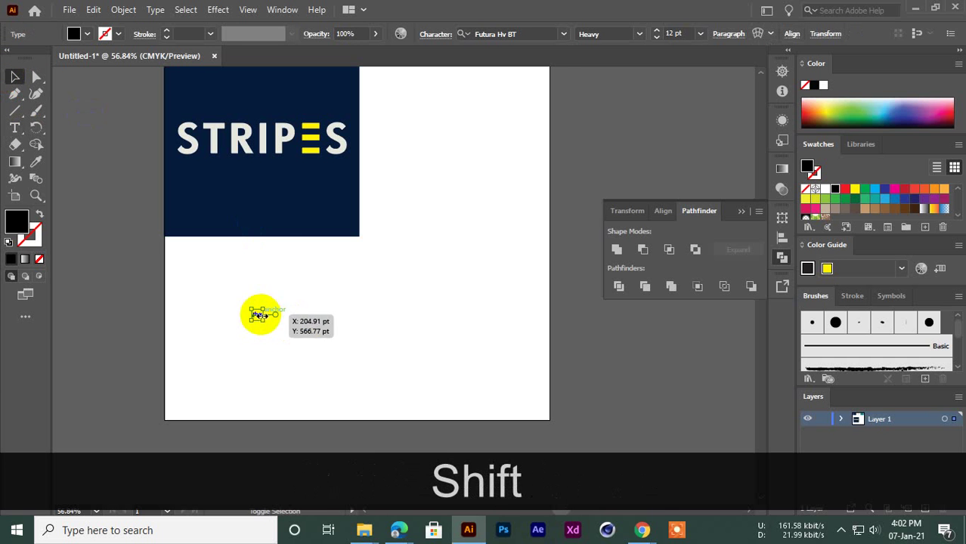
{"action": "left_click_drag", "start_coordinate": [259, 321], "coordinate": [338, 330]}
{"action": "left_click", "coordinate": [258, 371]}
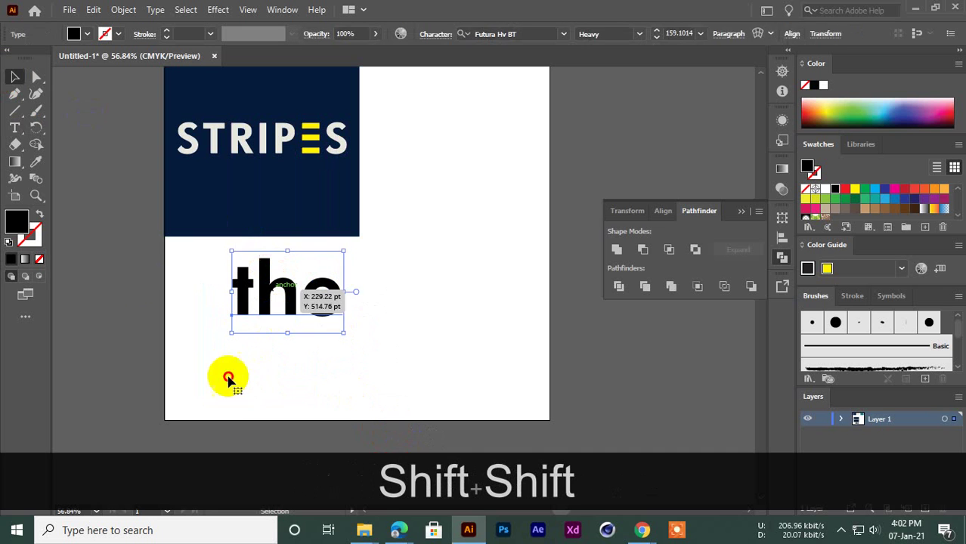
{"action": "left_click", "coordinate": [15, 127]}
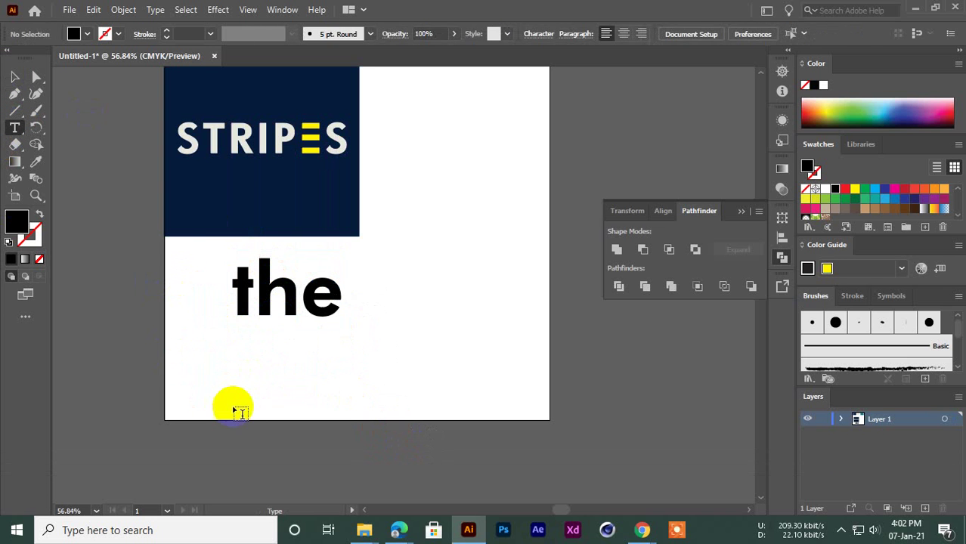
{"action": "left_click", "coordinate": [226, 371]}
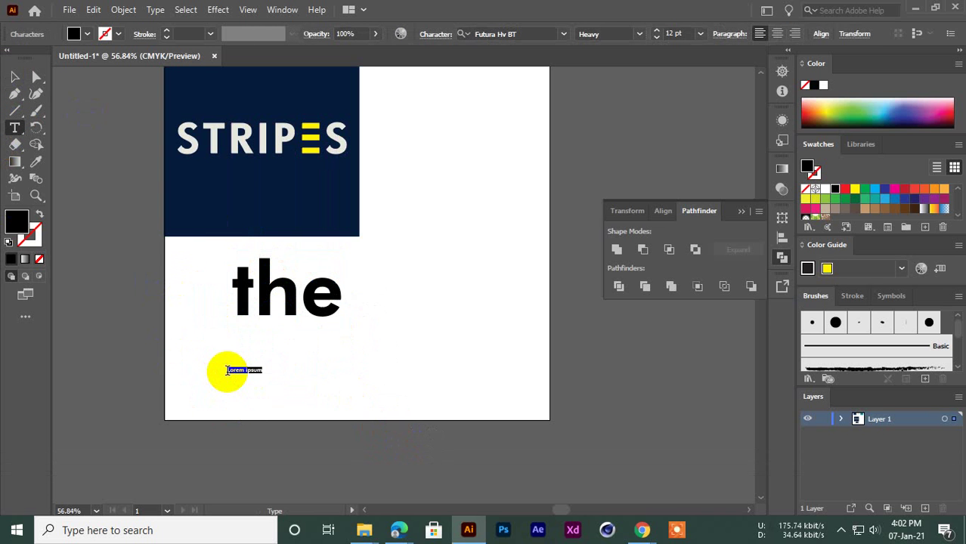
{"action": "key", "text": "Delete"}
{"action": "left_click", "coordinate": [14, 77]}
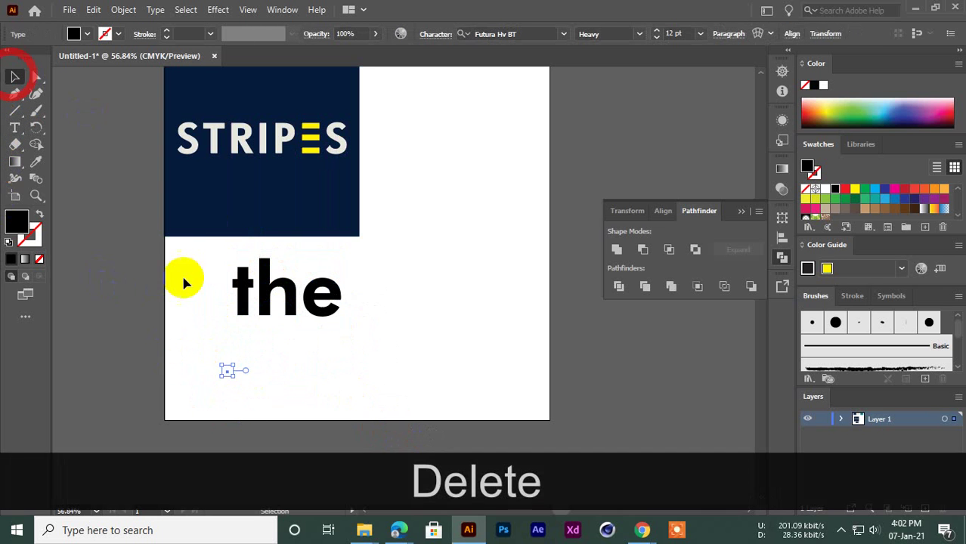
Step: Duplicate the text "the" just below itself and change the copy to "EDIT"
{"action": "left_click", "coordinate": [263, 306]}
{"action": "left_click_drag", "start_coordinate": [263, 306], "coordinate": [168, 358]}
{"action": "double_click", "coordinate": [354, 356]}
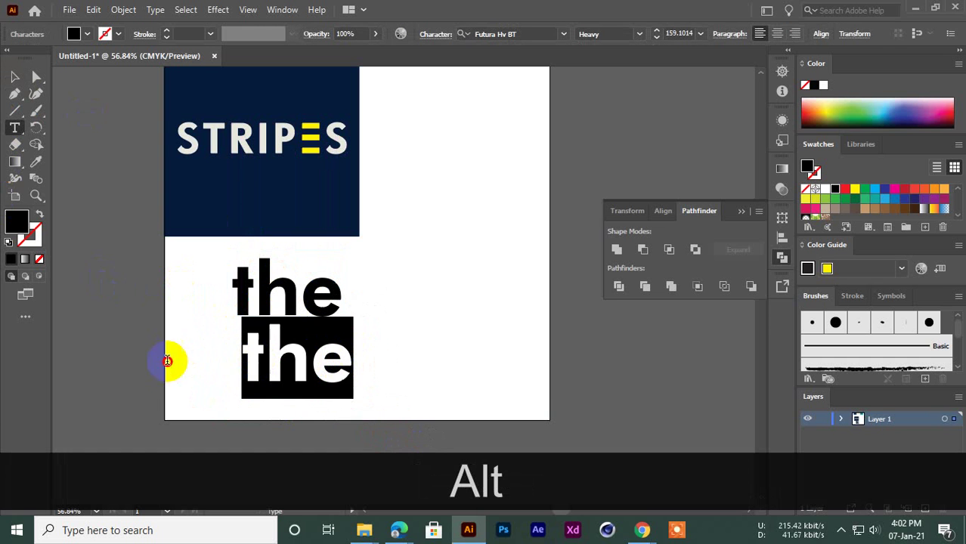
{"action": "type", "text": "ED"}
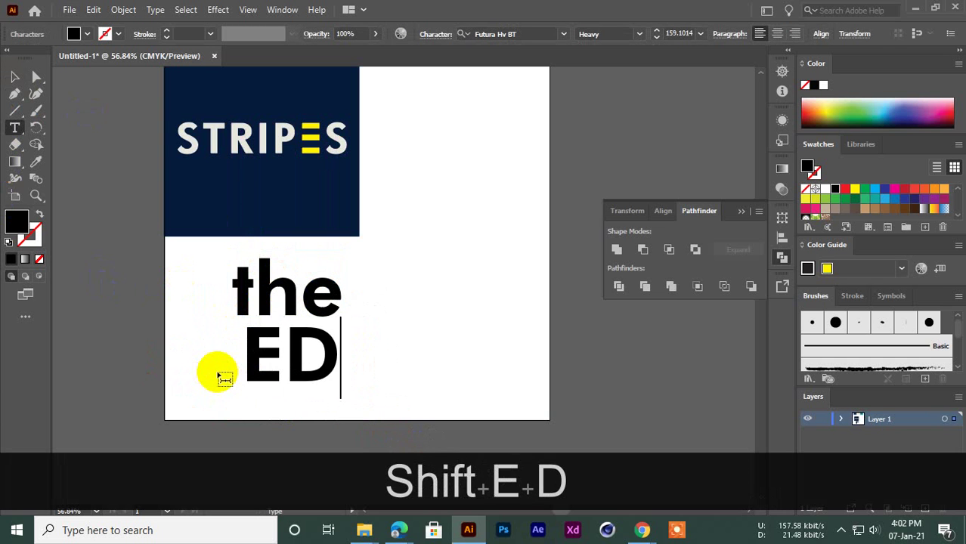
{"action": "type", "text": "IT"}
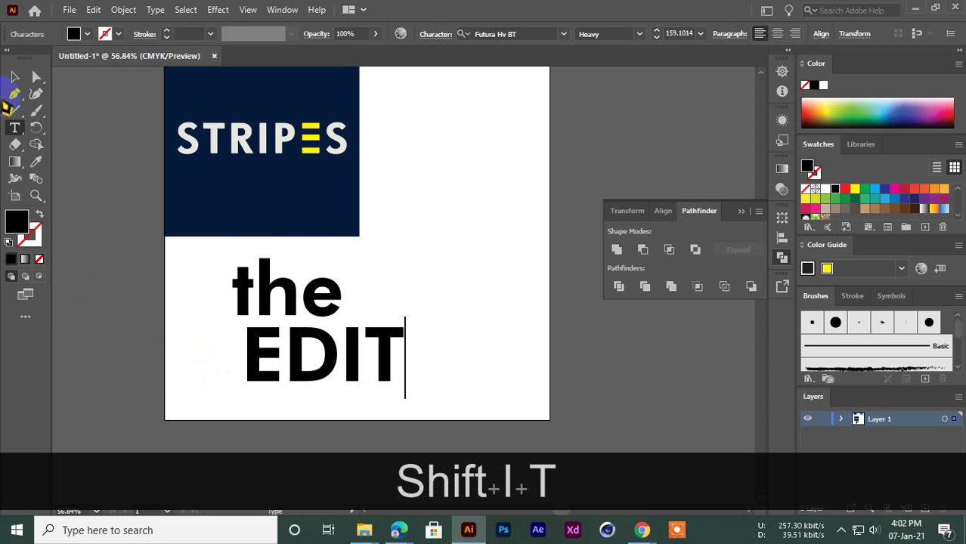
Step: Scale the text "the" down to about 62.7 pt above "EDIT"
{"action": "left_click", "coordinate": [14, 76]}
{"action": "left_click", "coordinate": [254, 280]}
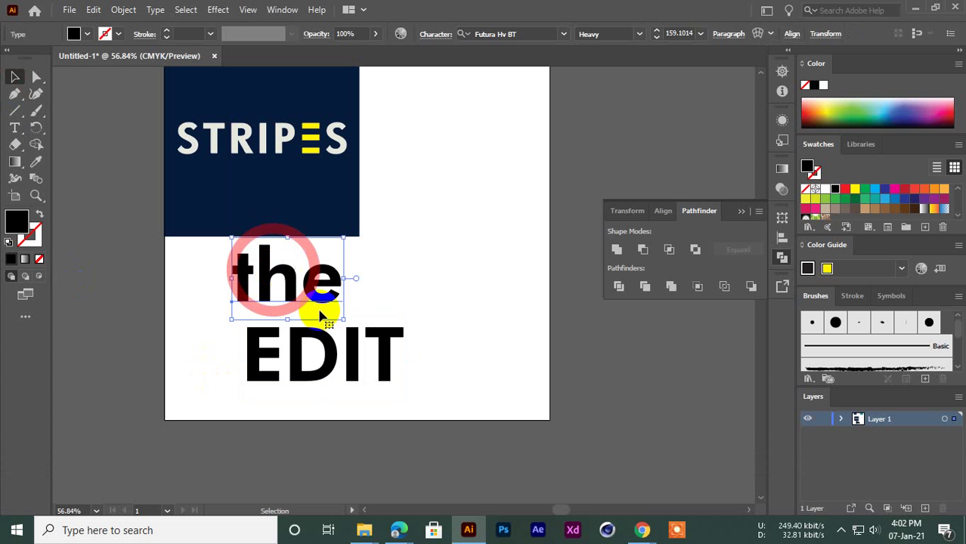
{"action": "left_click_drag", "start_coordinate": [345, 319], "coordinate": [271, 310]}
Step: Reposition the two words so that "the" sits directly above "EDIT", lined up with the left edge of the E
{"action": "left_click", "coordinate": [272, 329], "text": "ctrl"}
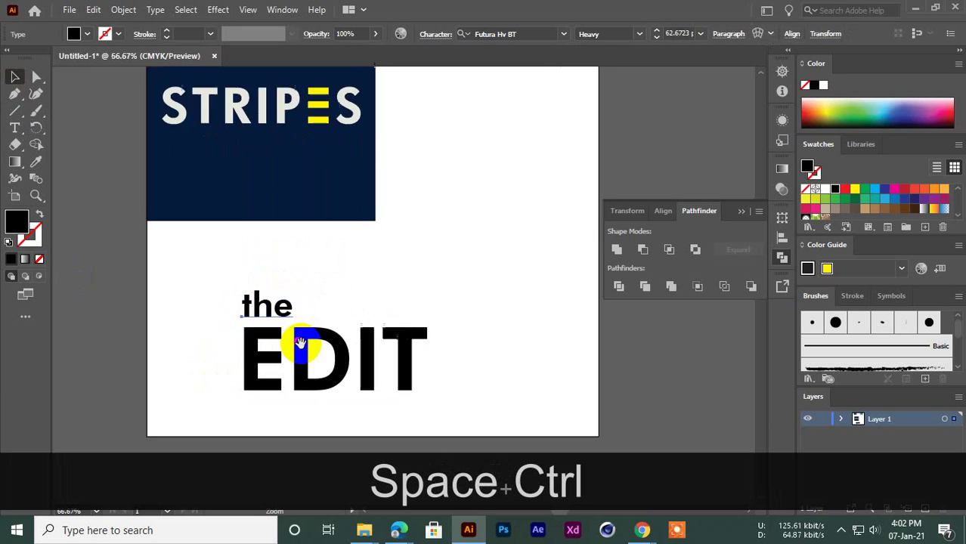
{"action": "left_click_drag", "start_coordinate": [299, 341], "coordinate": [291, 293]}
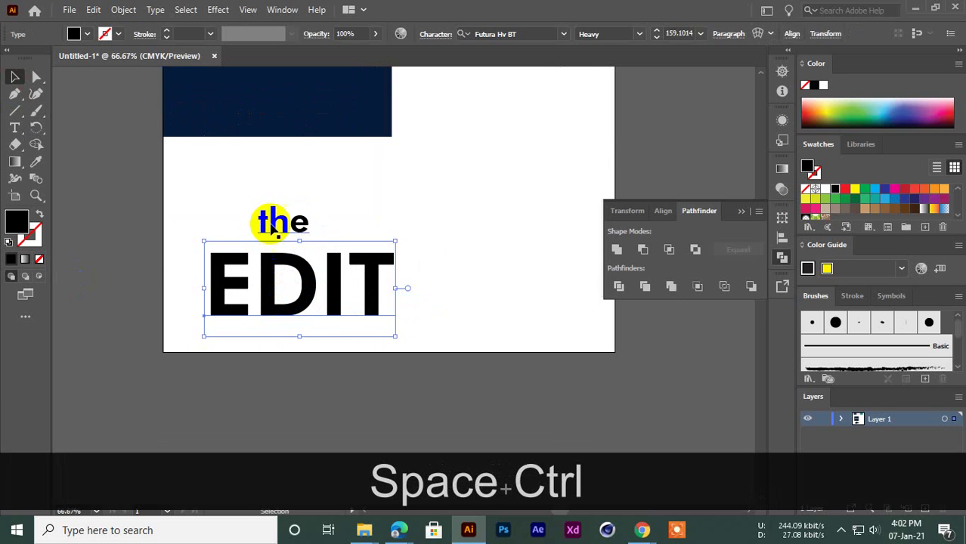
{"action": "left_click_drag", "start_coordinate": [270, 224], "coordinate": [224, 240]}
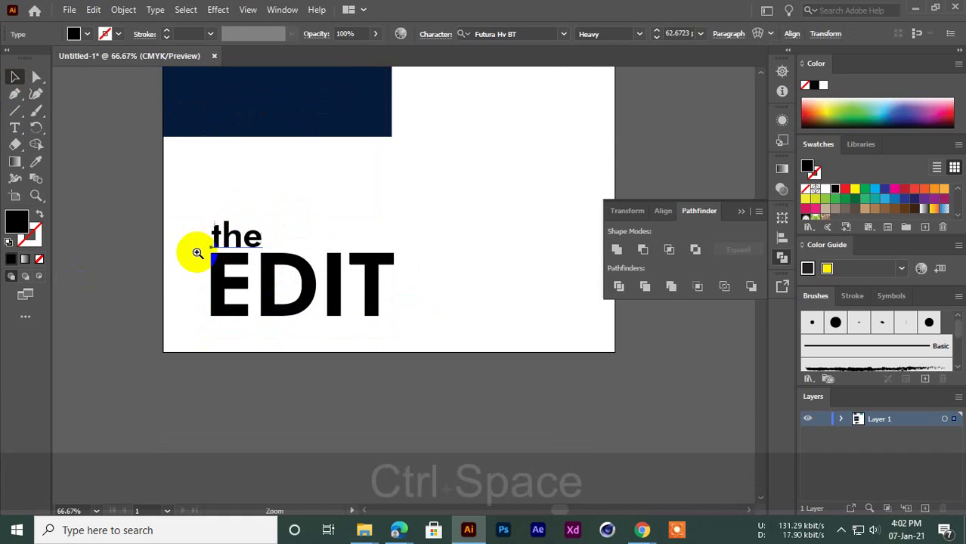
{"action": "left_click_drag", "start_coordinate": [306, 266], "coordinate": [230, 272]}
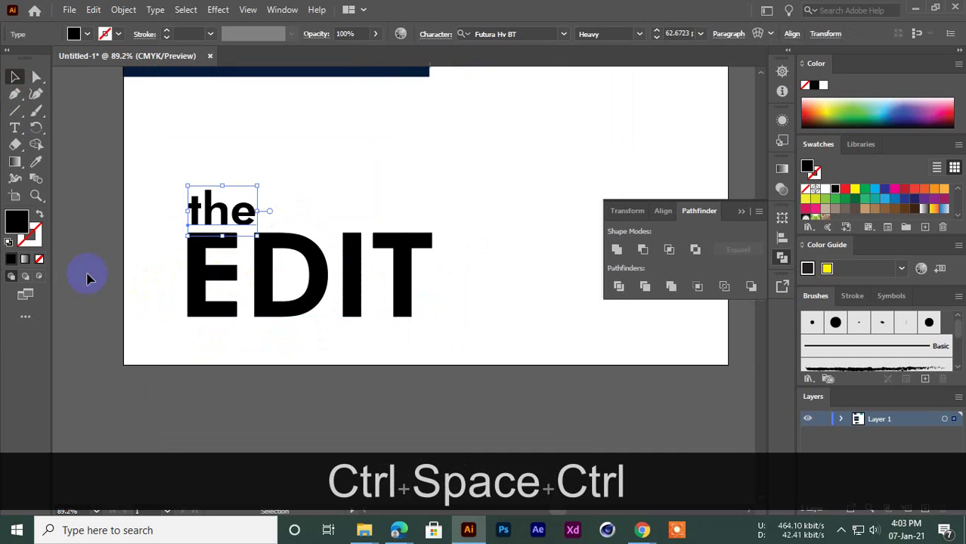
{"action": "left_click", "coordinate": [273, 281]}
{"action": "left_click", "coordinate": [276, 286], "text": "ctrl"}
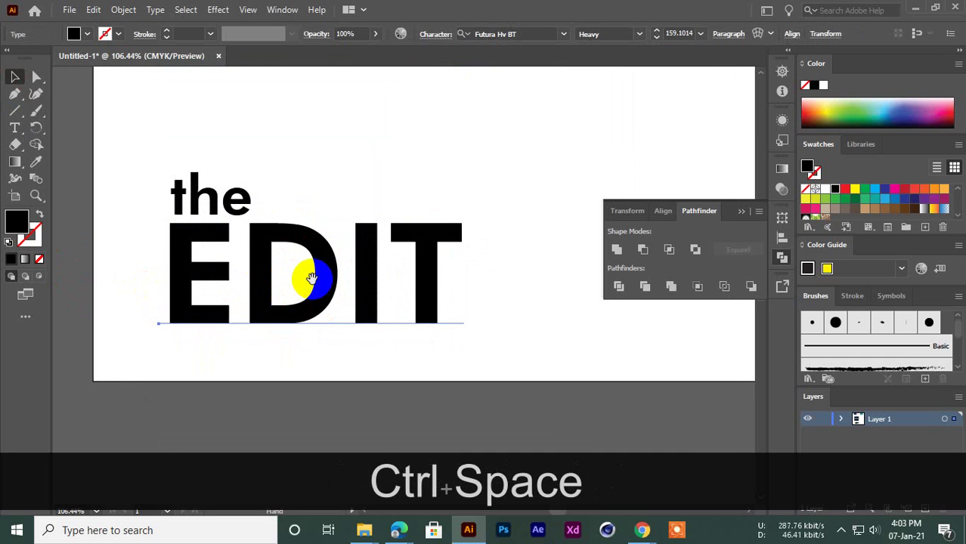
Step: Convert the word "EDIT" to outlines and ungroup it into separate letters
{"action": "left_click_drag", "start_coordinate": [311, 278], "coordinate": [258, 261]}
{"action": "right_click", "coordinate": [261, 261]}
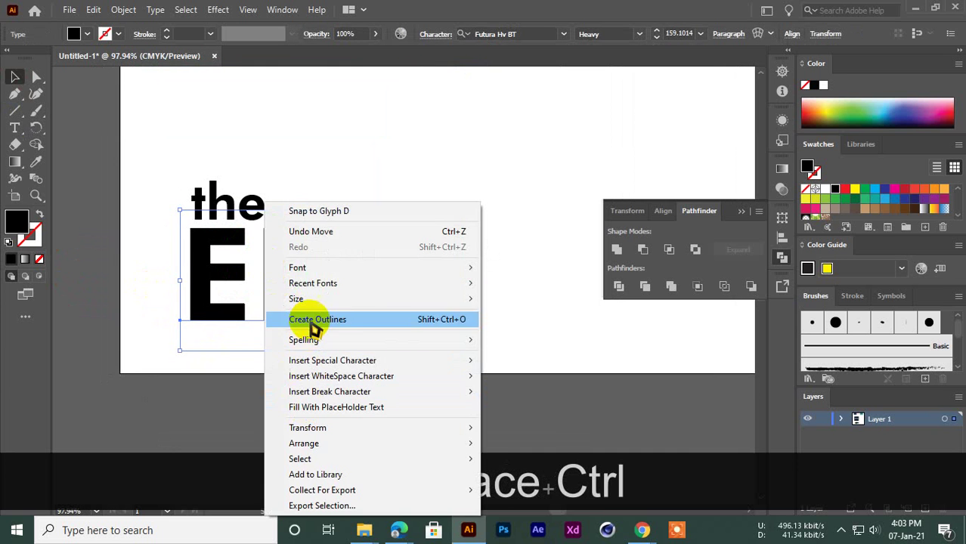
{"action": "left_click", "coordinate": [315, 321]}
{"action": "left_click", "coordinate": [265, 274], "text": "ctrl"}
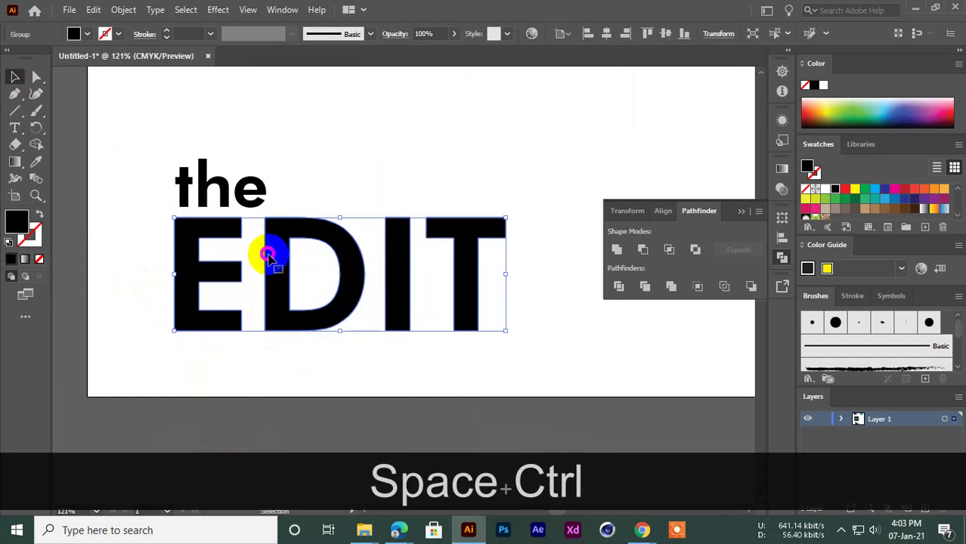
{"action": "right_click", "coordinate": [266, 256]}
{"action": "left_click", "coordinate": [317, 371]}
{"action": "left_click", "coordinate": [276, 432]}
Step: Draw a straight vertical line through the D, just inside its stem and extending beyond the letter's height
{"action": "left_click", "coordinate": [317, 285], "text": "ctrl"}
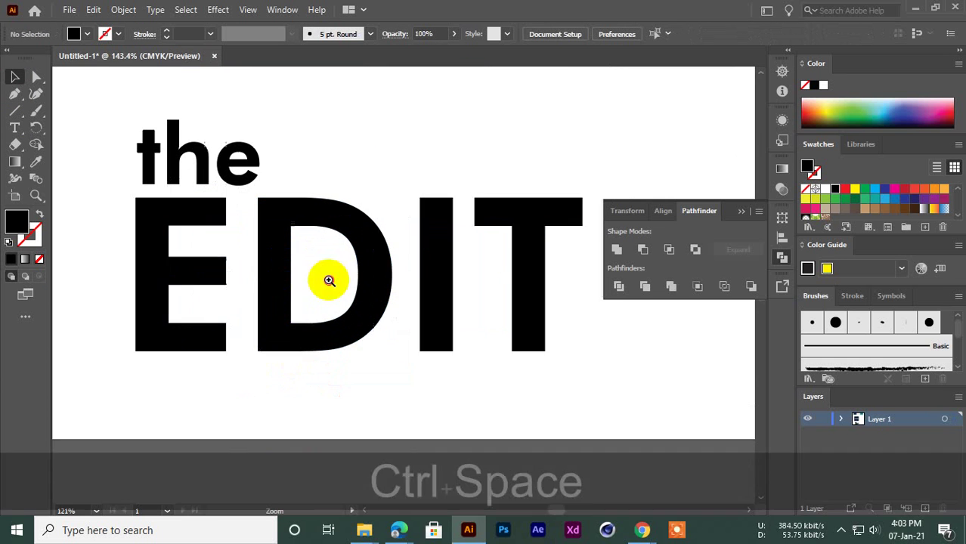
{"action": "left_click", "coordinate": [329, 280], "text": "ctrl"}
{"action": "left_click", "coordinate": [346, 287], "text": "ctrl"}
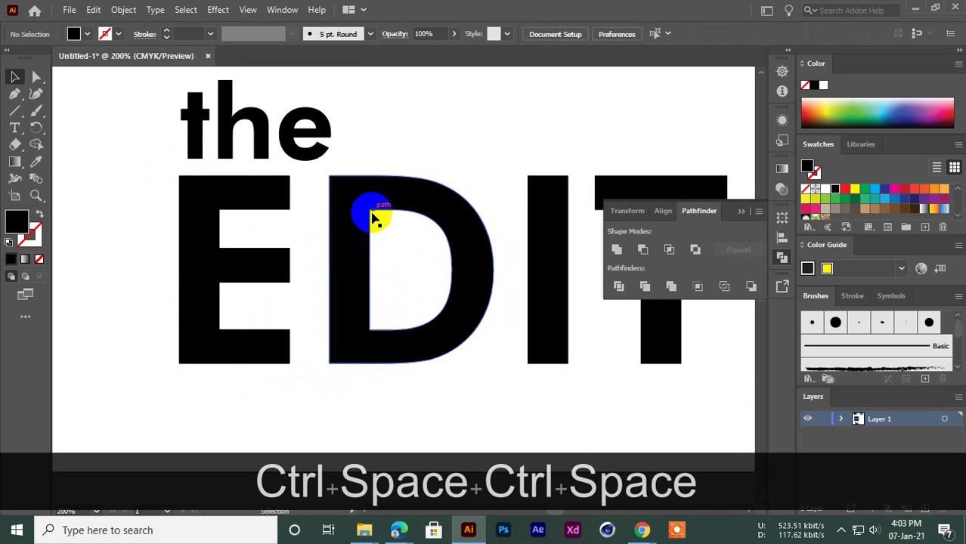
{"action": "left_click", "coordinate": [383, 349]}
{"action": "left_click_drag", "start_coordinate": [390, 300], "coordinate": [5, 146]}
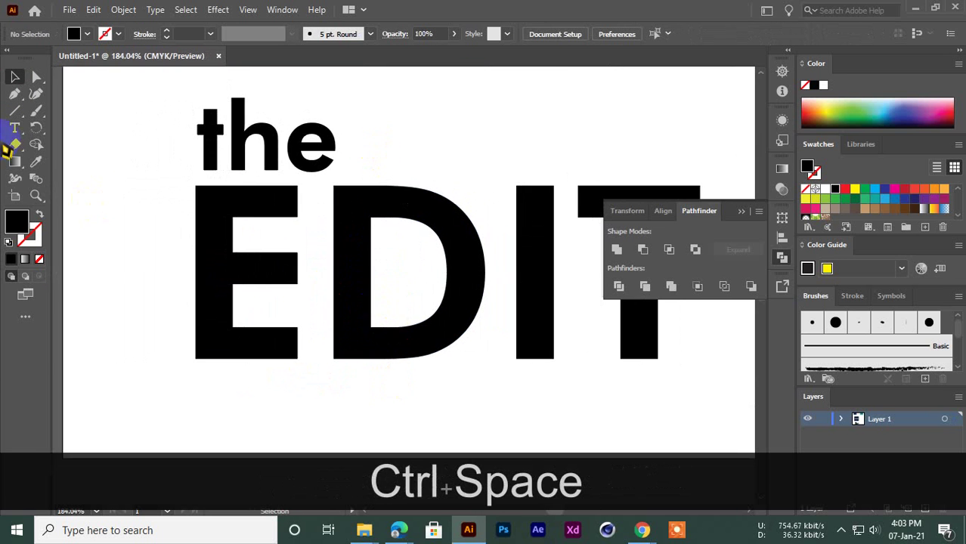
{"action": "left_click", "coordinate": [15, 111]}
{"action": "left_click_drag", "start_coordinate": [386, 154], "coordinate": [386, 433]}
{"action": "left_click", "coordinate": [14, 77]}
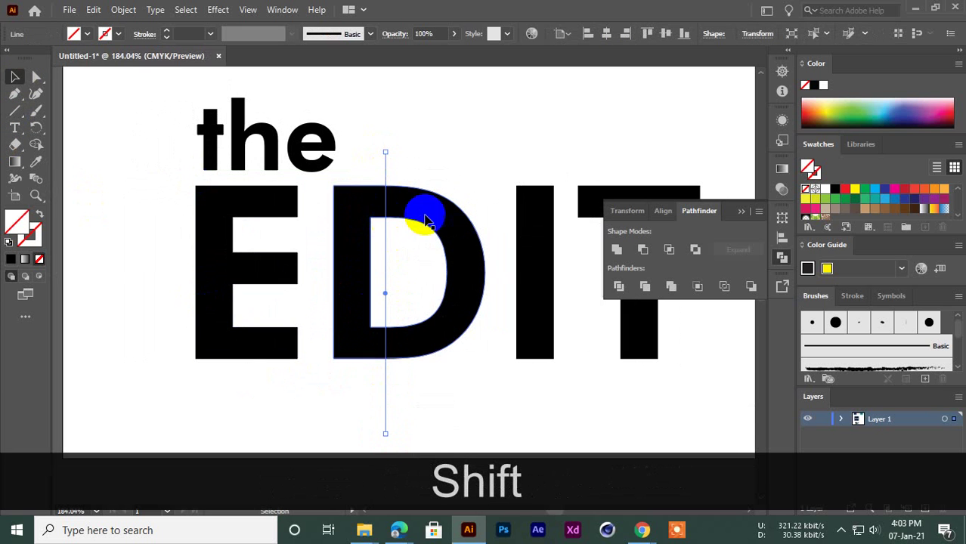
Step: Divide the D along the vertical line with Pathfinder Divide and delete the separated stem piece
{"action": "left_click", "coordinate": [351, 263], "text": "shift"}
{"action": "left_click", "coordinate": [616, 286]}
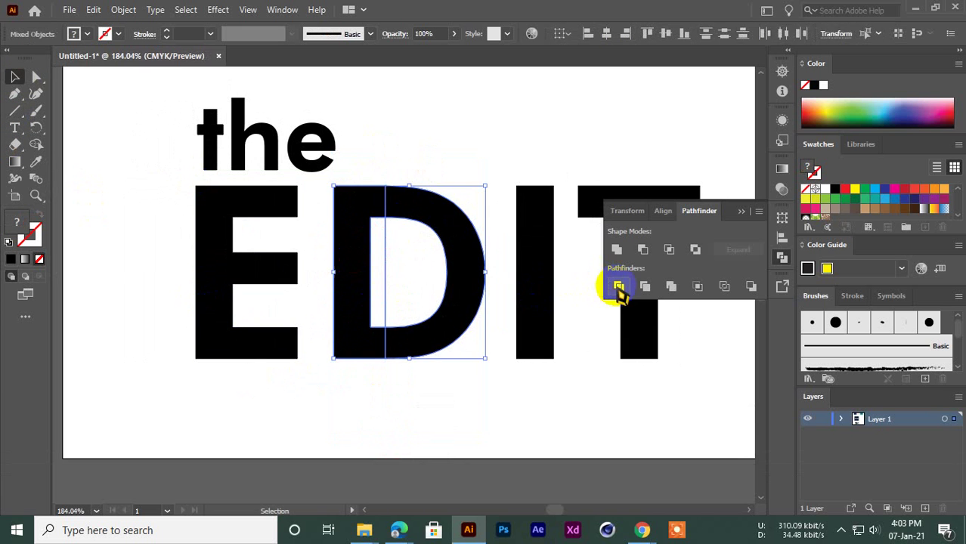
{"action": "right_click", "coordinate": [422, 255]}
{"action": "left_click", "coordinate": [461, 369]}
{"action": "left_click", "coordinate": [338, 317]}
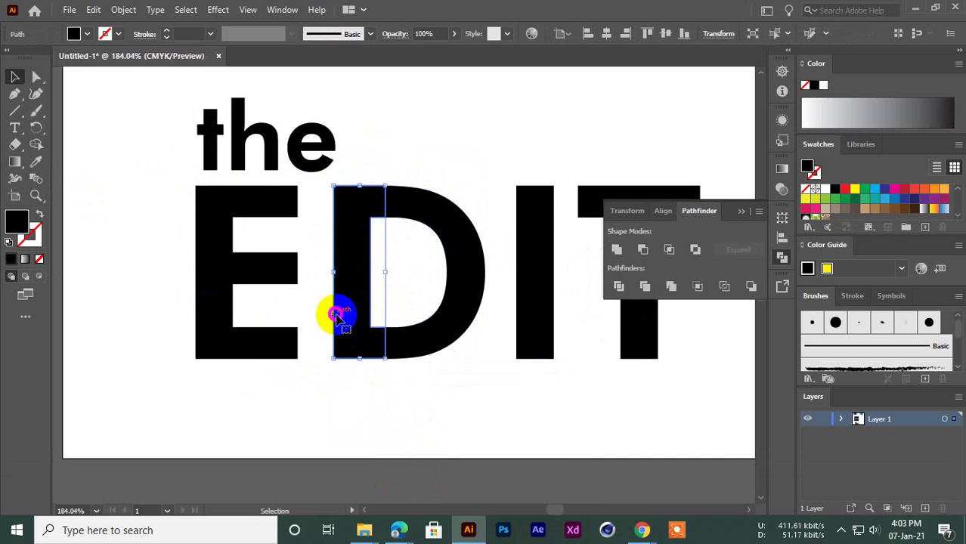
{"action": "key", "text": "Delete"}
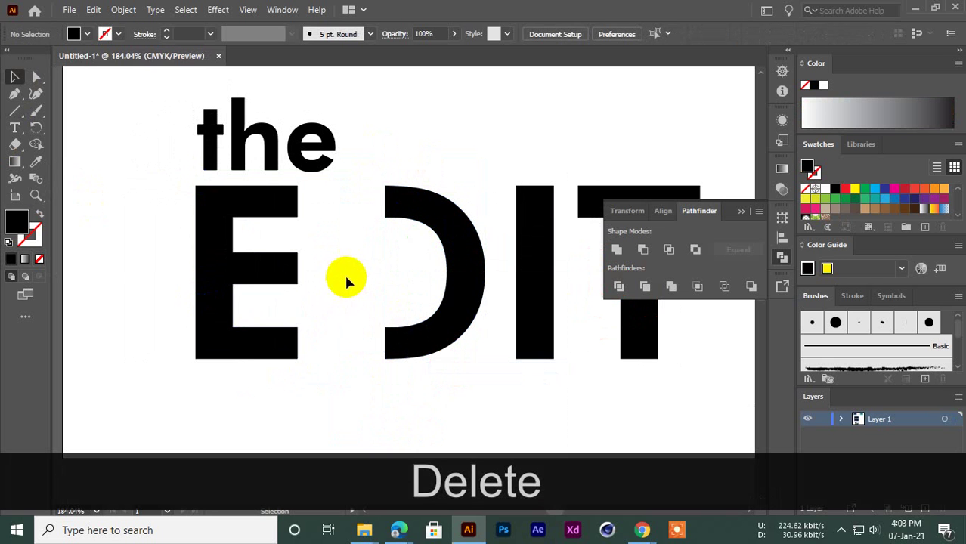
Step: Shift the cut D toward the E and bring the I and T along to close the gaps in "EDIT"
{"action": "left_click_drag", "start_coordinate": [459, 257], "coordinate": [410, 243]}
{"action": "left_click_drag", "start_coordinate": [503, 155], "coordinate": [583, 343]}
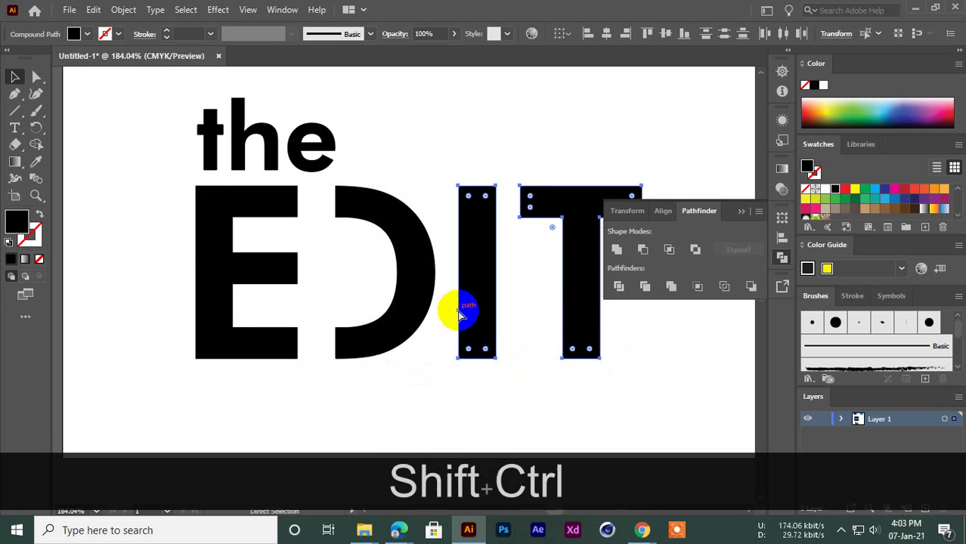
{"action": "left_click_drag", "start_coordinate": [458, 313], "coordinate": [234, 346]}
{"action": "left_click", "coordinate": [260, 367]}
{"action": "left_click_drag", "start_coordinate": [390, 362], "coordinate": [513, 381]}
{"action": "left_click_drag", "start_coordinate": [442, 359], "coordinate": [280, 396]}
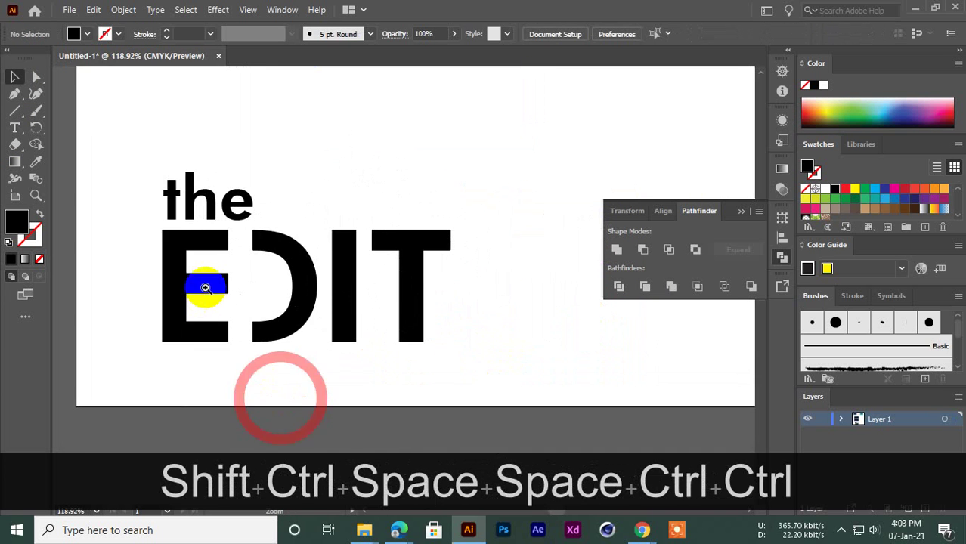
Step: Extend only the E's middle bar horizontally until its end reaches inside the opening of the D
{"action": "left_click_drag", "start_coordinate": [230, 294], "coordinate": [311, 310]}
{"action": "left_click_drag", "start_coordinate": [307, 313], "coordinate": [328, 312]}
{"action": "left_click_drag", "start_coordinate": [299, 281], "coordinate": [341, 289]}
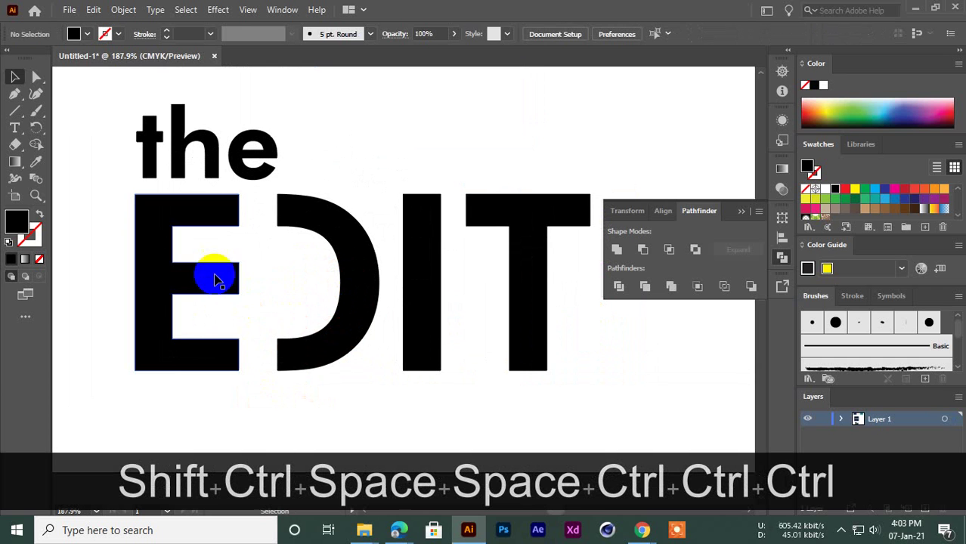
{"action": "left_click", "coordinate": [36, 76]}
{"action": "left_click_drag", "start_coordinate": [222, 252], "coordinate": [244, 310]}
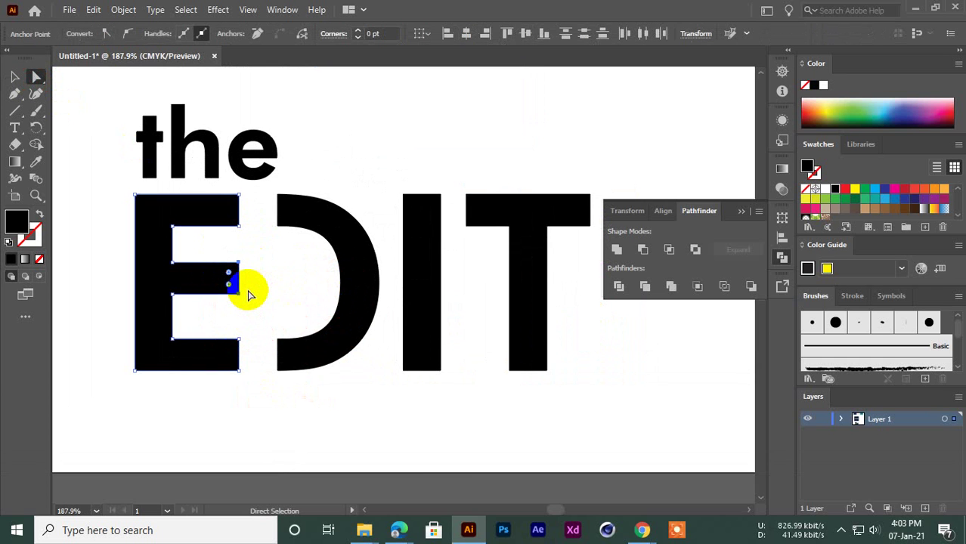
{"action": "key", "text": "Right"}
{"action": "key", "text": "Right"}
{"action": "key", "text": "Right"}
{"action": "key", "text": "Right"}
{"action": "key", "text": "Right"}
{"action": "key", "text": "Right"}
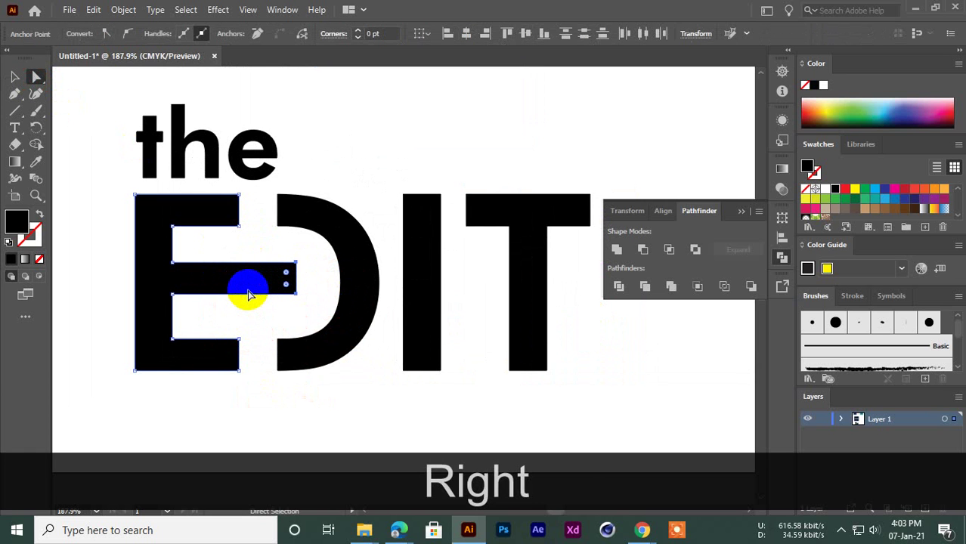
{"action": "key", "text": "Right"}
{"action": "key", "text": "Right"}
{"action": "key", "text": "Right"}
{"action": "key", "text": "Right"}
{"action": "key", "text": "Right"}
{"action": "key", "text": "Right"}
{"action": "key", "text": "Right"}
{"action": "key", "text": "Right"}
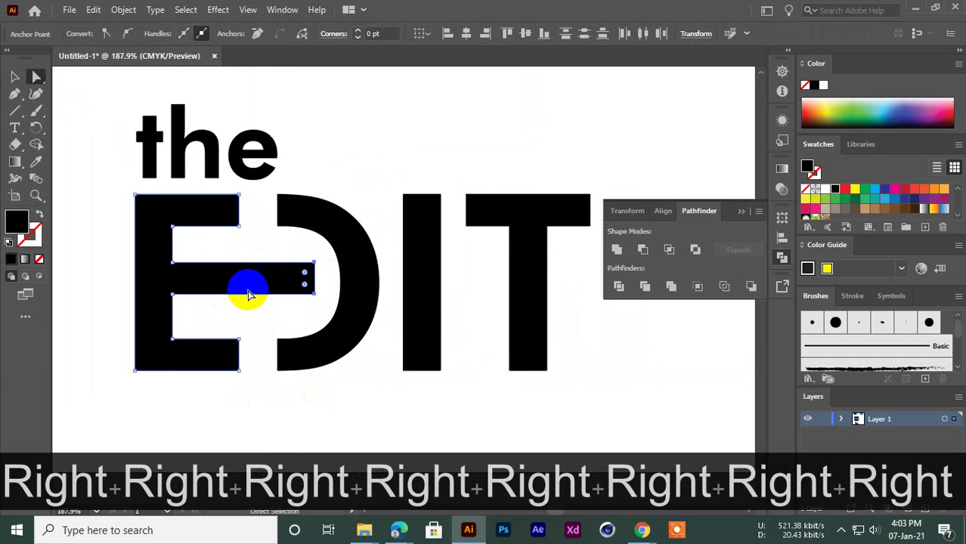
{"action": "left_click", "coordinate": [351, 140]}
{"action": "key", "text": "ctrl+space"}
{"action": "left_click_drag", "start_coordinate": [353, 230], "coordinate": [179, 284]}
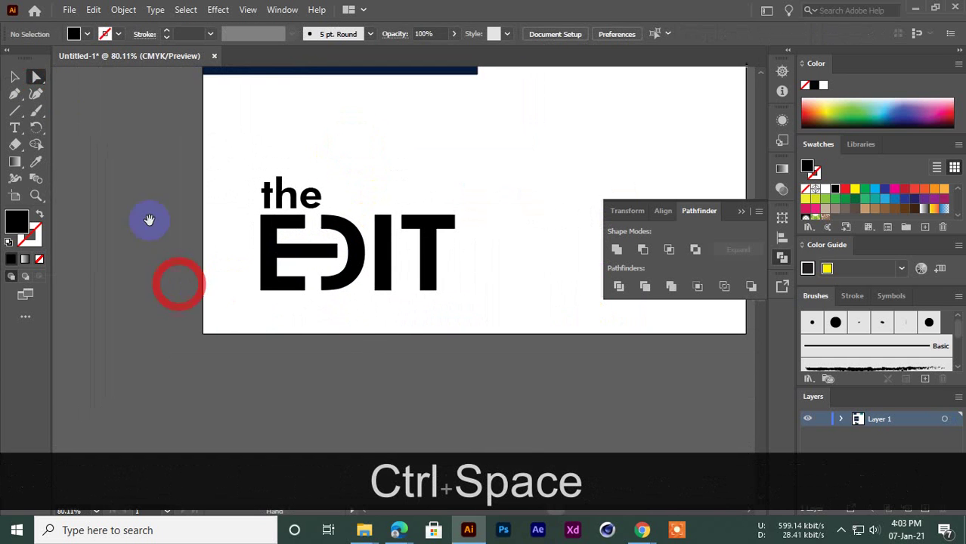
{"action": "left_click", "coordinate": [16, 76]}
{"action": "key", "text": "ctrl+space"}
{"action": "left_click_drag", "start_coordinate": [302, 295], "coordinate": [323, 270]}
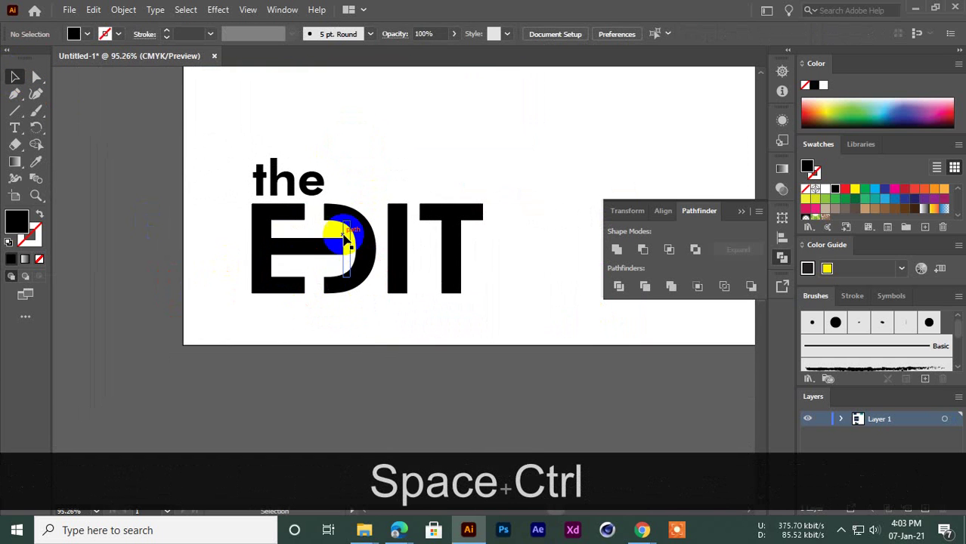
{"action": "key", "text": "ctrl+space"}
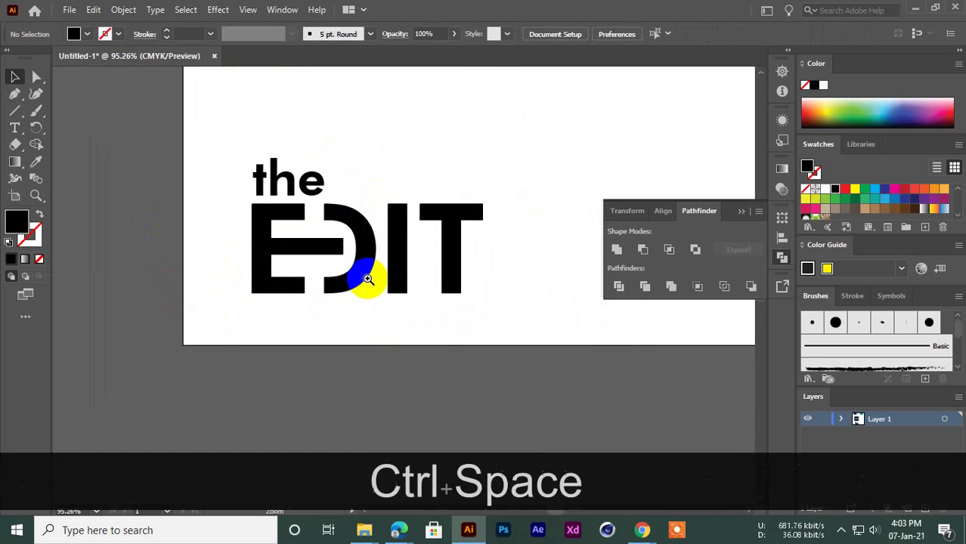
{"action": "left_click_drag", "start_coordinate": [379, 271], "coordinate": [294, 324]}
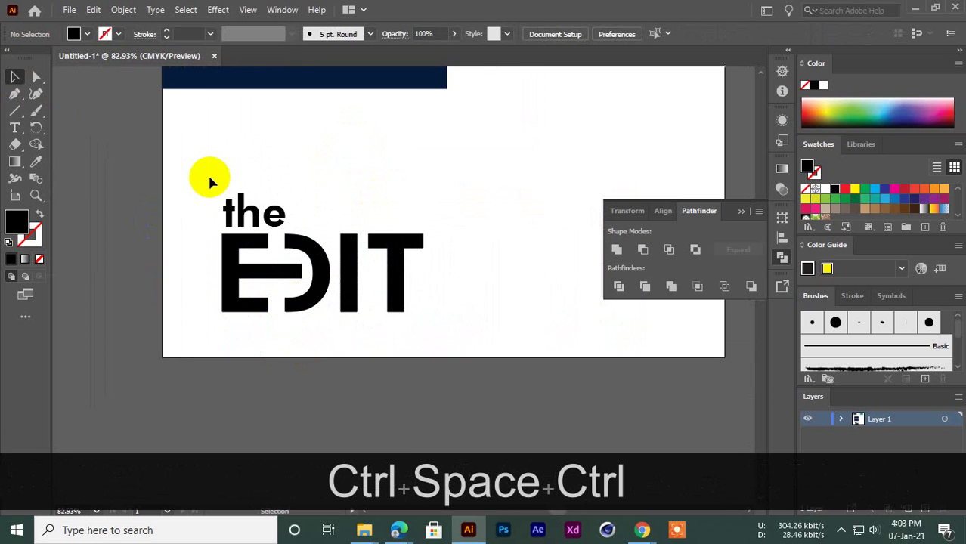
{"action": "left_click", "coordinate": [248, 203]}
{"action": "scroll", "coordinate": [871, 200], "scroll_direction": "down", "scroll_amount": 2}
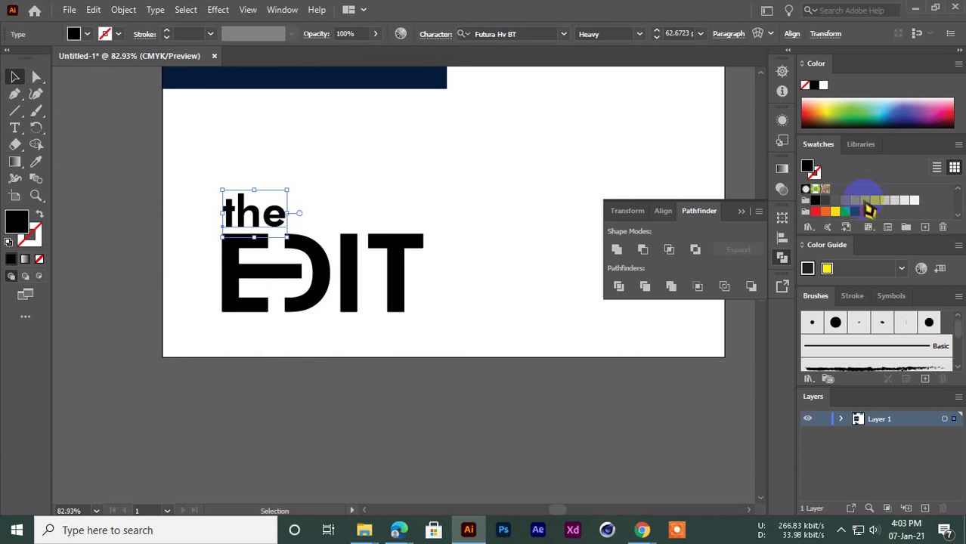
{"action": "left_click", "coordinate": [219, 211], "text": "ctrl+alt"}
Step: Duplicate the navy square directly below itself, behind the "the EDIT" wordmark, and fill the copy with light gray
{"action": "left_click_drag", "start_coordinate": [181, 186], "coordinate": [370, 258]}
{"action": "key", "text": "space"}
{"action": "left_click_drag", "start_coordinate": [259, 302], "coordinate": [266, 337]}
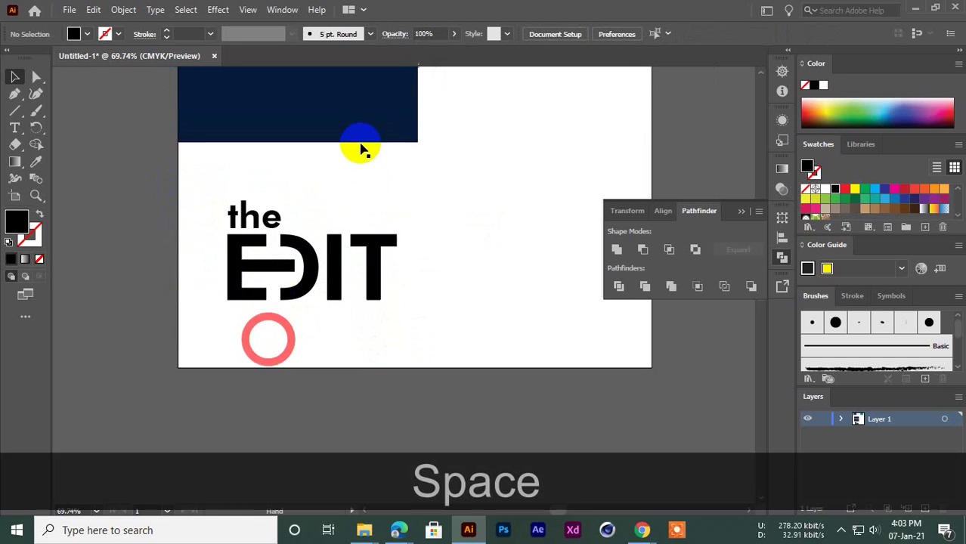
{"action": "left_click_drag", "start_coordinate": [360, 143], "coordinate": [355, 332]}
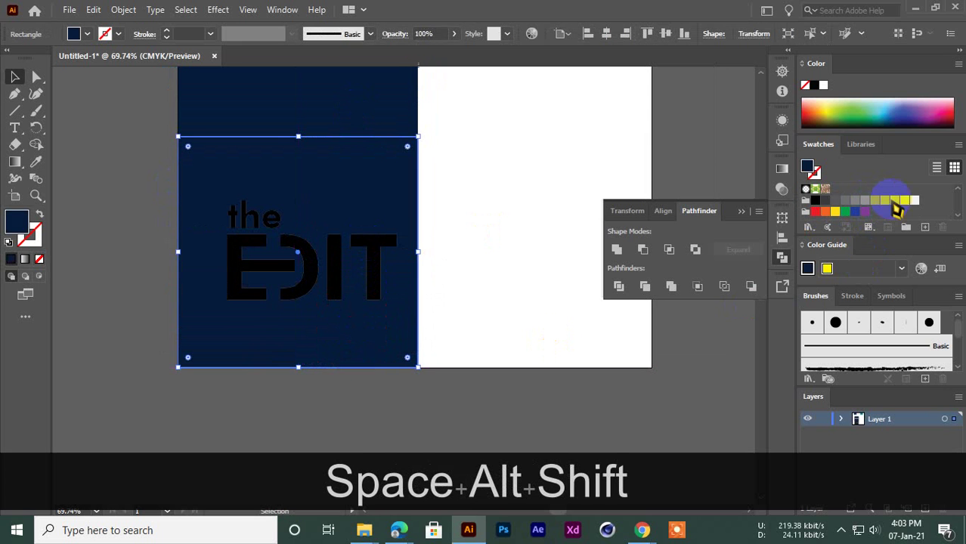
{"action": "left_click", "coordinate": [914, 200]}
{"action": "left_click", "coordinate": [386, 378]}
Step: Fill the D with the preset yellow-orange-red linear gradient
{"action": "left_click", "coordinate": [268, 365], "text": "ctrl"}
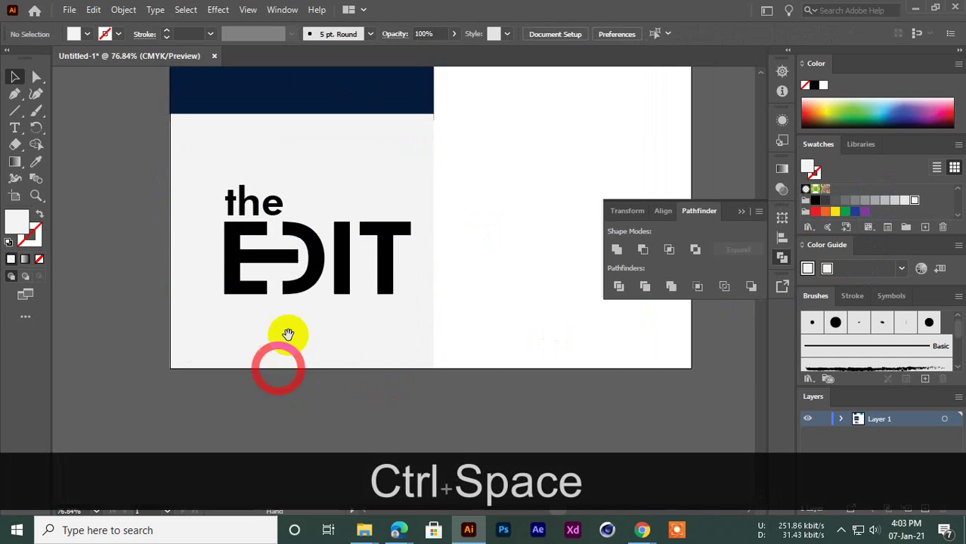
{"action": "left_click", "coordinate": [295, 301], "text": "ctrl"}
{"action": "left_click", "coordinate": [355, 257]}
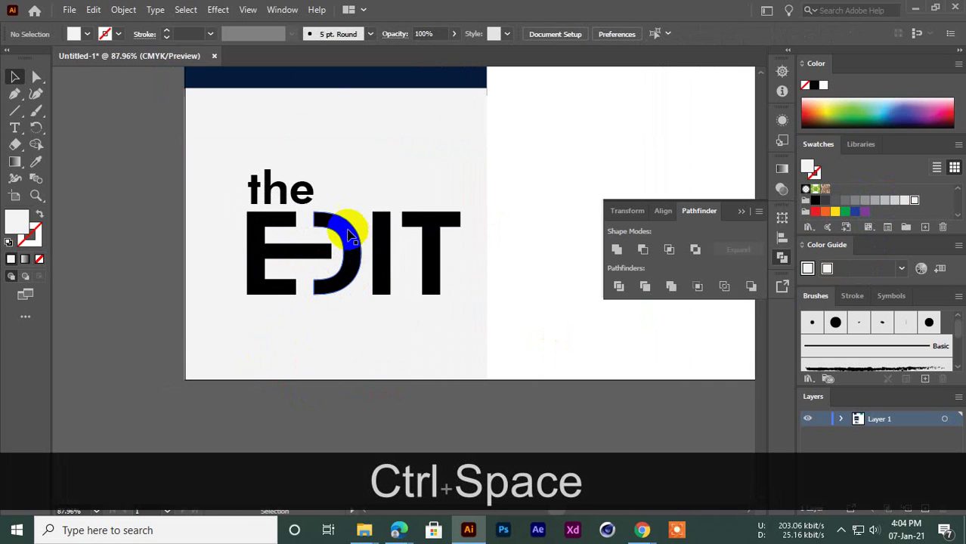
{"action": "left_click", "coordinate": [783, 173]}
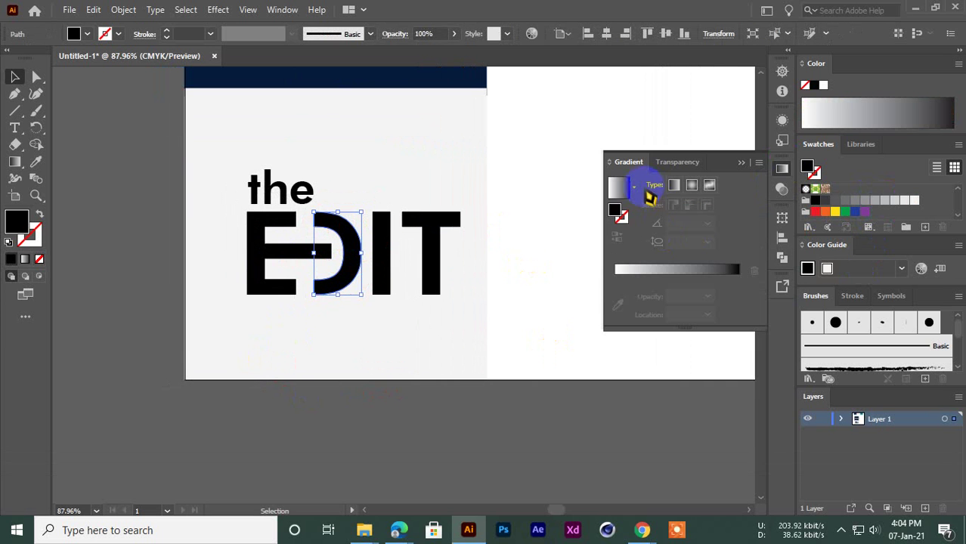
{"action": "left_click", "coordinate": [637, 188]}
{"action": "left_click", "coordinate": [547, 237]}
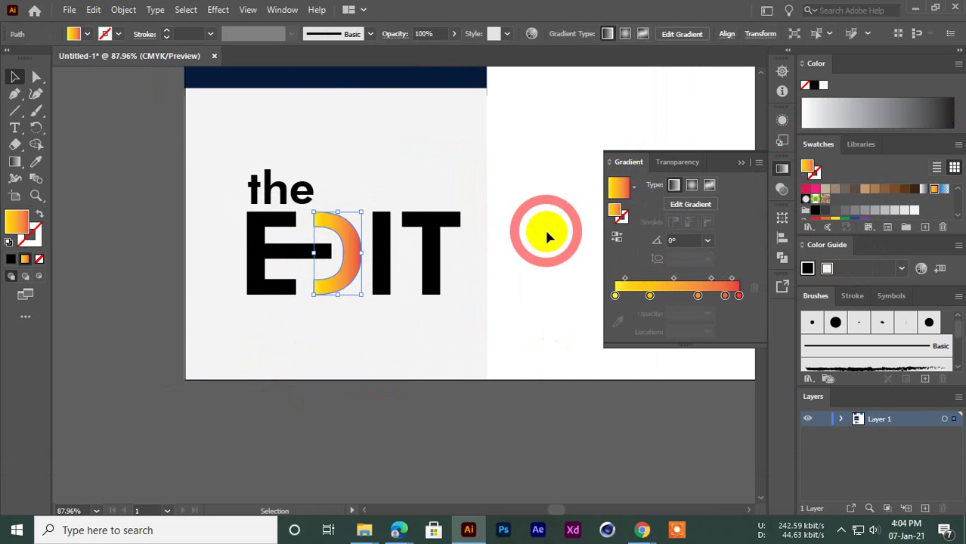
{"action": "left_click", "coordinate": [437, 344]}
{"action": "left_click", "coordinate": [355, 257]}
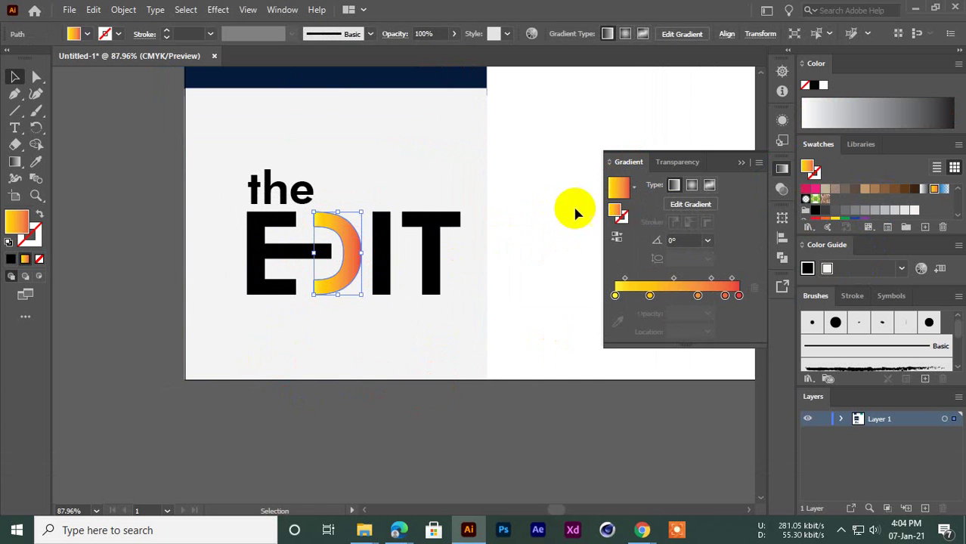
Step: Remove the intermediate color stops from the D's gradient, keeping only the two end stops
{"action": "left_click_drag", "start_coordinate": [649, 295], "coordinate": [657, 328]}
{"action": "left_click", "coordinate": [699, 295]}
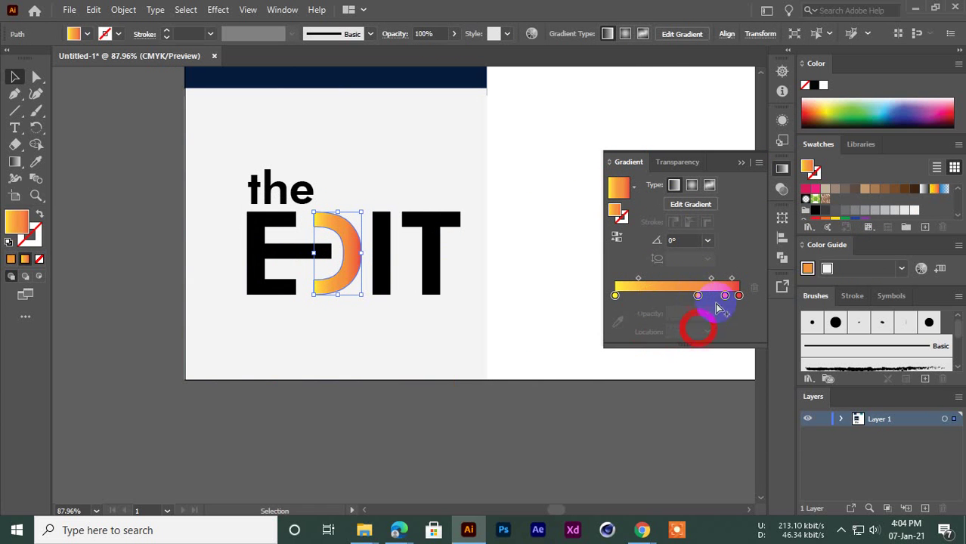
{"action": "left_click_drag", "start_coordinate": [699, 298], "coordinate": [694, 340]}
{"action": "left_click", "coordinate": [738, 296]}
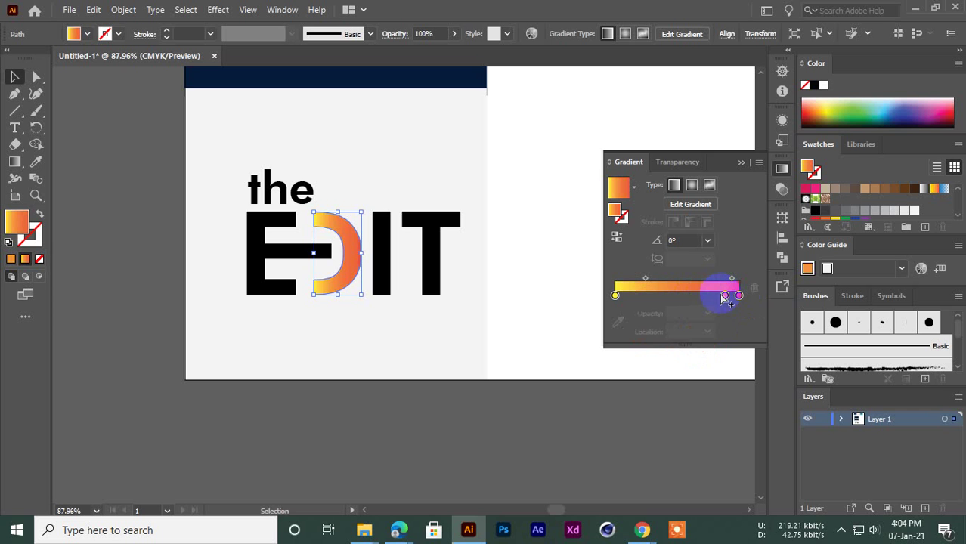
{"action": "left_click_drag", "start_coordinate": [724, 297], "coordinate": [748, 319]}
Step: Recolor the D's gradient stops, with bright red at the start and dark red at the end
{"action": "scroll", "coordinate": [842, 196], "scroll_direction": "up", "scroll_amount": 3}
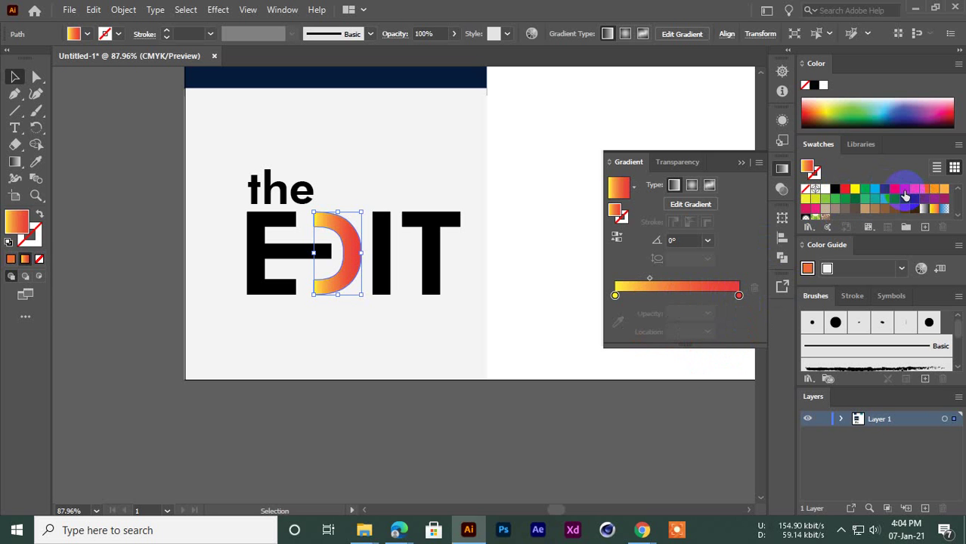
{"action": "left_click_drag", "start_coordinate": [904, 196], "coordinate": [830, 288]}
{"action": "left_click_drag", "start_coordinate": [741, 300], "coordinate": [739, 297]}
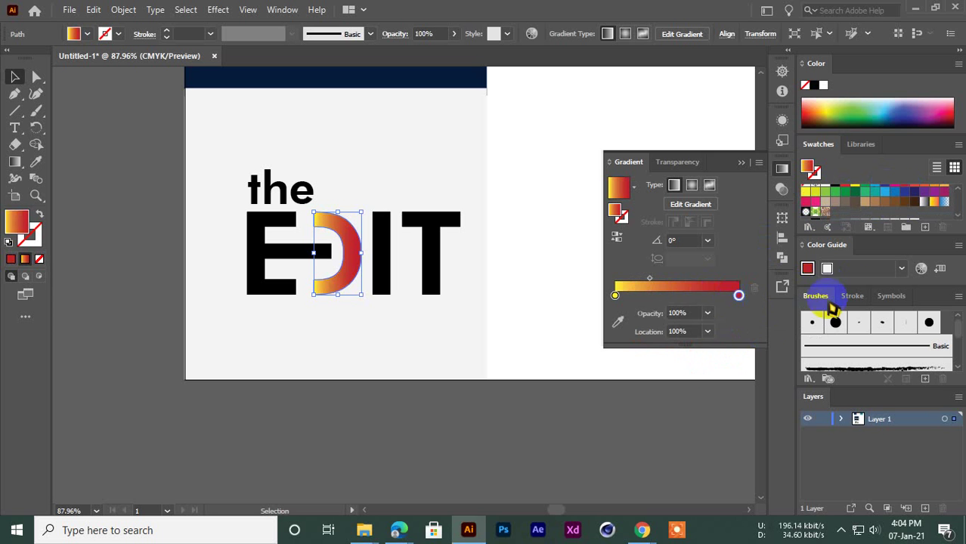
{"action": "scroll", "coordinate": [893, 216], "scroll_direction": "up", "scroll_amount": 1}
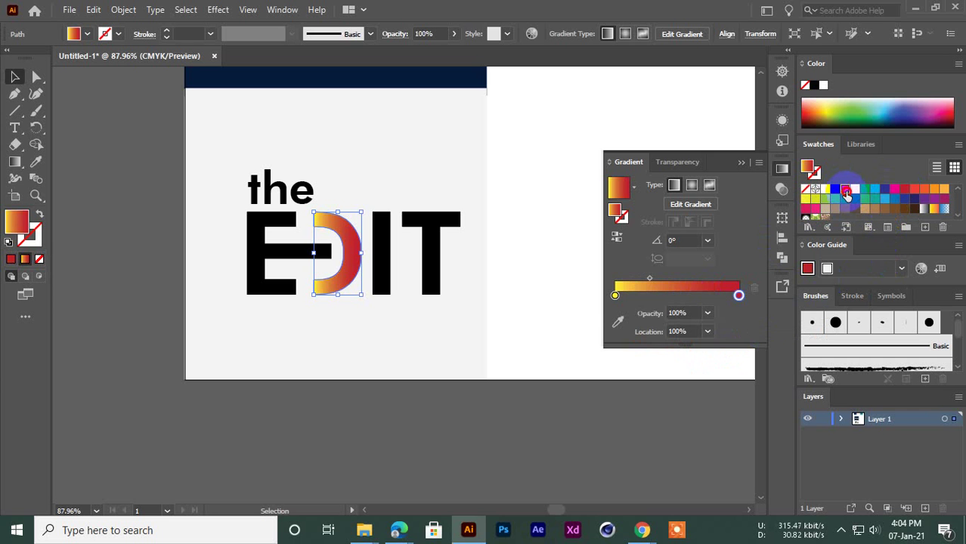
{"action": "left_click_drag", "start_coordinate": [846, 195], "coordinate": [615, 296]}
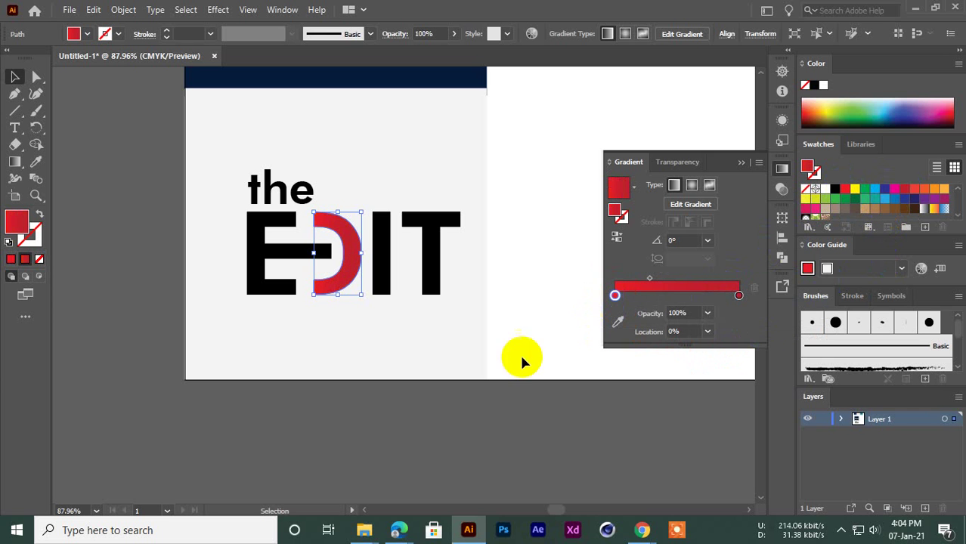
{"action": "left_click", "coordinate": [452, 414]}
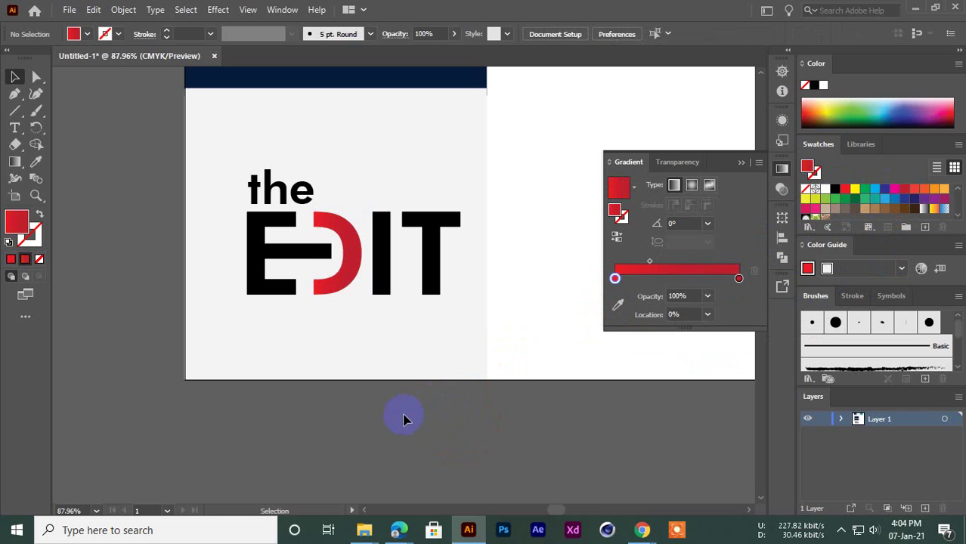
Step: Lock the light gray background square behind the "the EDIT" wordmark
{"action": "key", "text": "ctrl+space"}
{"action": "left_click_drag", "start_coordinate": [440, 390], "coordinate": [365, 351]}
{"action": "left_click", "coordinate": [230, 220]}
{"action": "key", "text": "ctrl+2"}
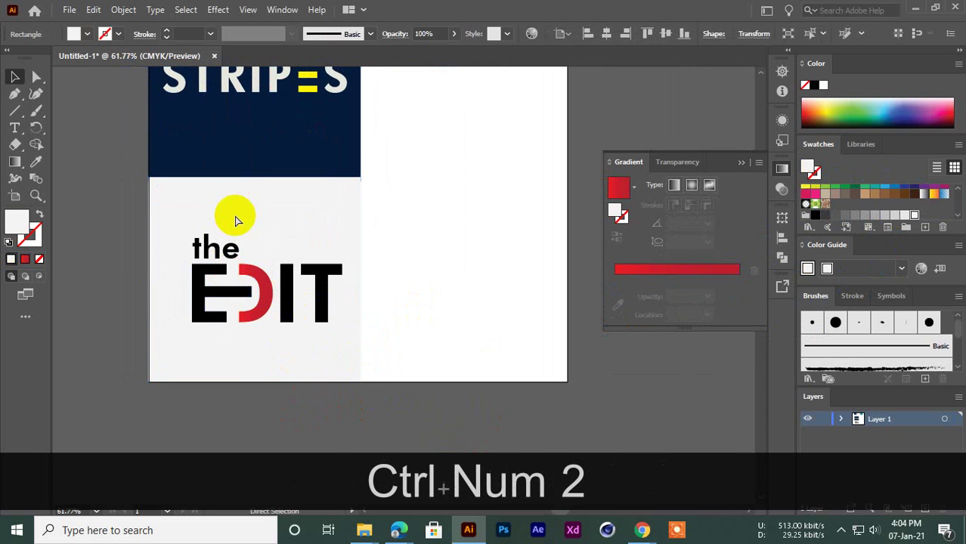
Step: Group all the lettering of the "the EDIT" wordmark and unlock the light gray background square
{"action": "left_click_drag", "start_coordinate": [195, 246], "coordinate": [352, 340]}
{"action": "key", "text": "ctrl+g"}
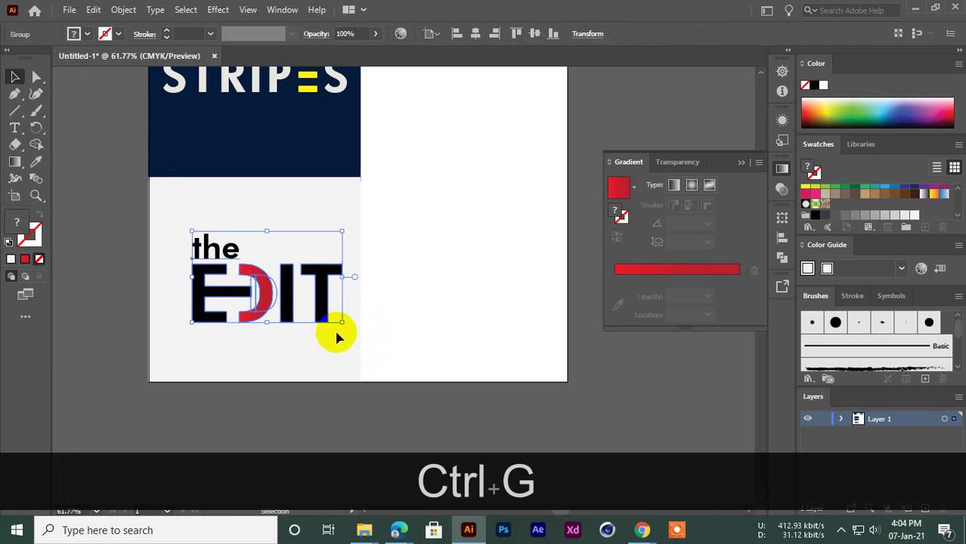
{"action": "left_click", "coordinate": [312, 356]}
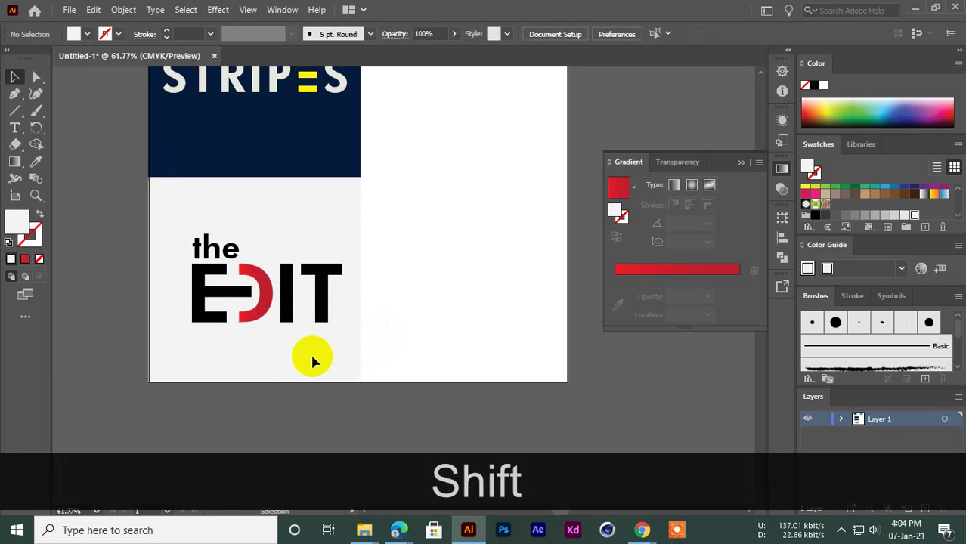
{"action": "left_click", "coordinate": [337, 398]}
{"action": "key", "text": "ctrl+alt"}
{"action": "key", "text": "ctrl+alt+2"}
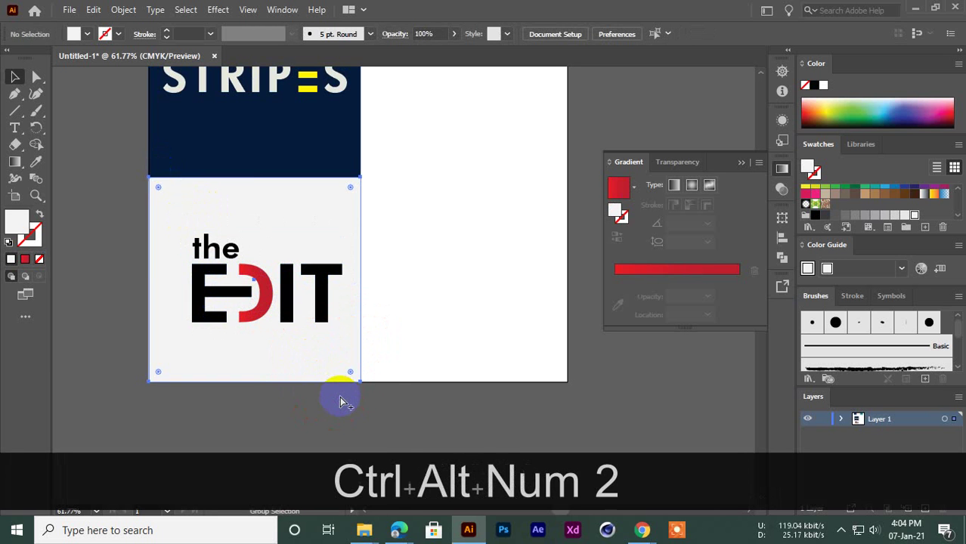
Step: Center the grouped "the EDIT" wordmark horizontally and vertically with the light gray background square
{"action": "left_click", "coordinate": [296, 318]}
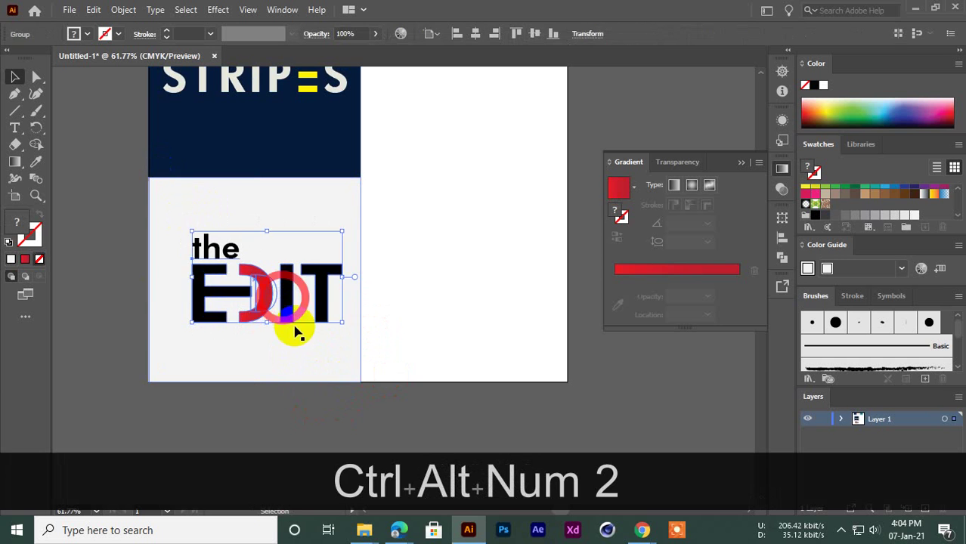
{"action": "left_click", "coordinate": [307, 349], "text": "shift"}
{"action": "left_click", "coordinate": [309, 205]}
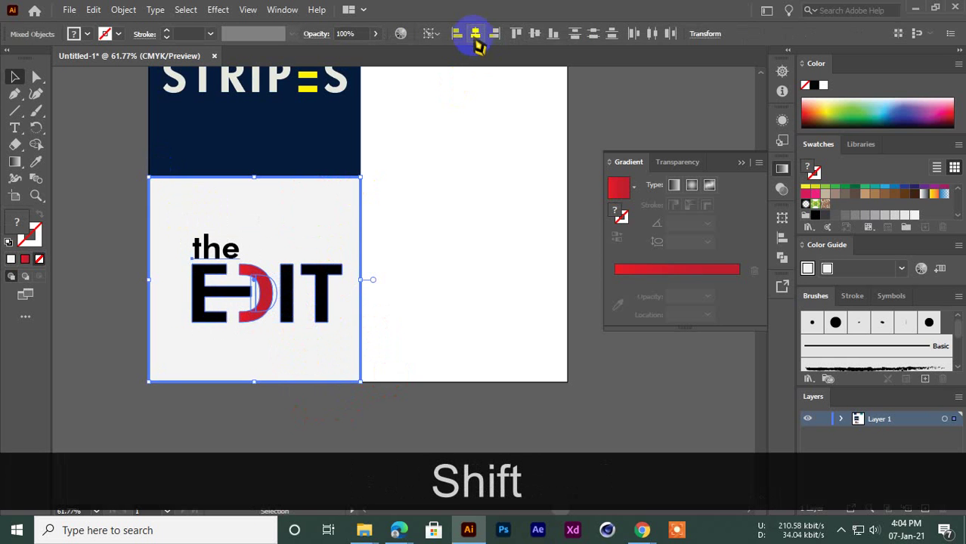
{"action": "left_click", "coordinate": [475, 33]}
{"action": "left_click", "coordinate": [534, 34]}
{"action": "left_click_drag", "start_coordinate": [544, 266], "coordinate": [405, 318]}
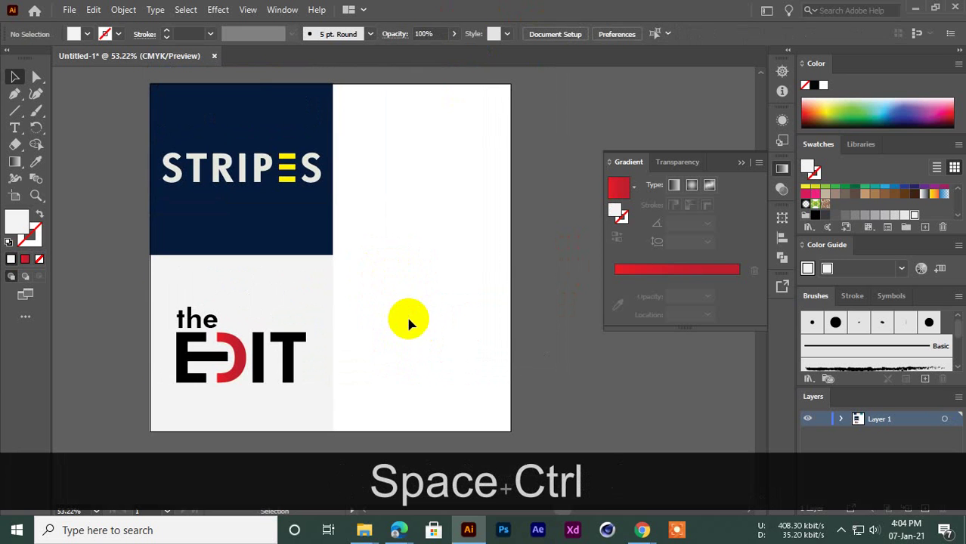
{"action": "left_click", "coordinate": [127, 253]}
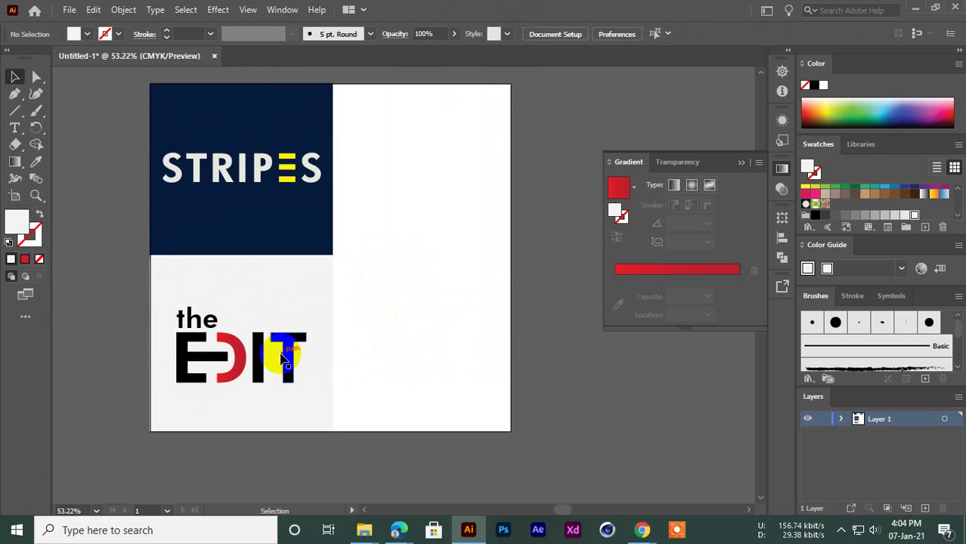
Step: Ungroup the "the EDIT" wordmark so its letters can be edited separately
{"action": "key", "text": "ctrl+space"}
{"action": "left_click_drag", "start_coordinate": [281, 355], "coordinate": [429, 282]}
{"action": "left_click_drag", "start_coordinate": [377, 304], "coordinate": [270, 281]}
{"action": "right_click", "coordinate": [297, 243]}
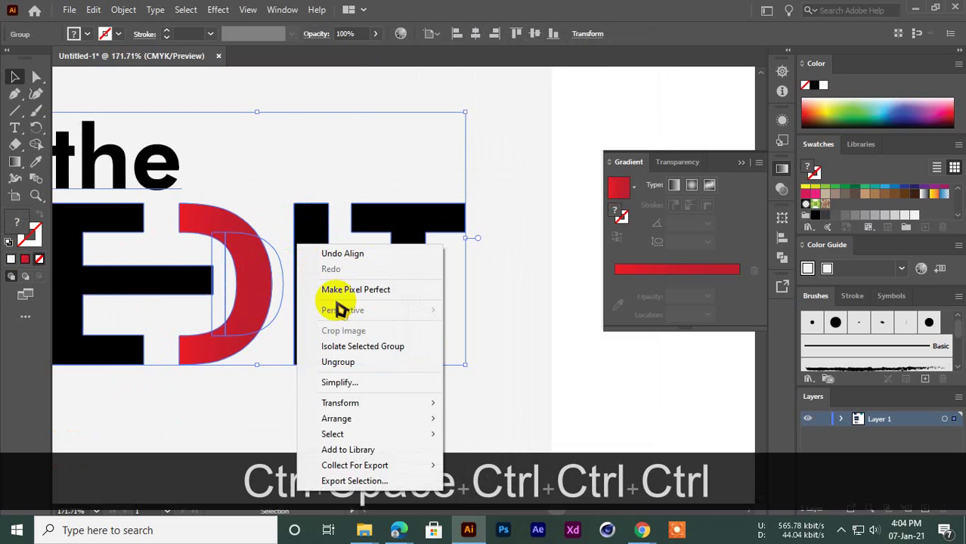
{"action": "left_click", "coordinate": [336, 362]}
{"action": "left_click", "coordinate": [569, 358]}
Step: Draw a thin black horizontal rectangle across the upper part of the letter I, extending past both its sides
{"action": "left_click", "coordinate": [319, 276]}
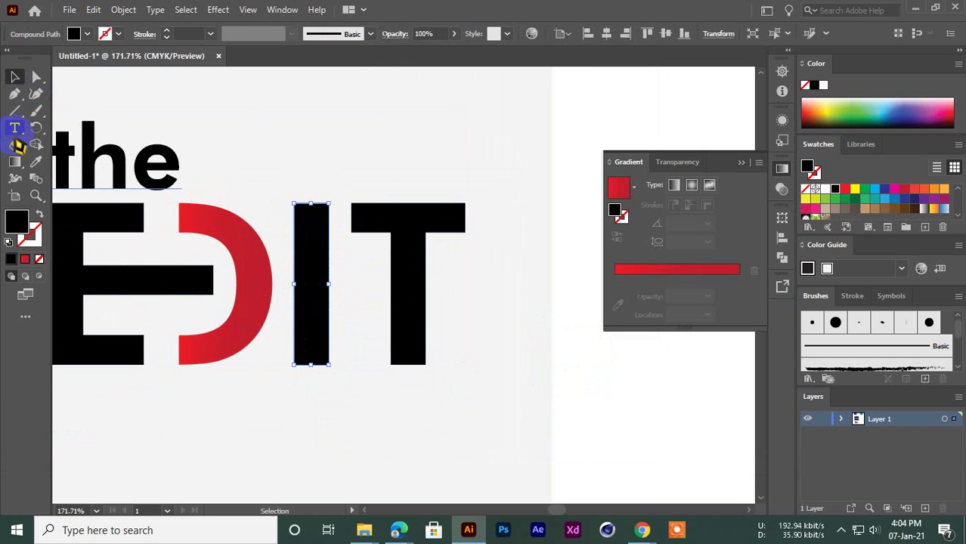
{"action": "left_click_drag", "start_coordinate": [15, 110], "coordinate": [60, 109]}
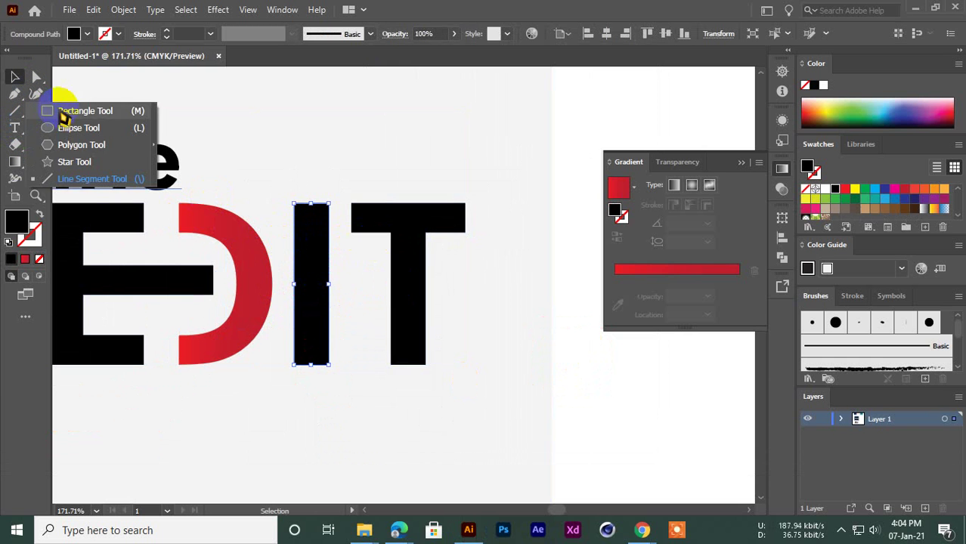
{"action": "key", "text": "ctrl+space"}
{"action": "left_click", "coordinate": [243, 257]}
{"action": "left_click_drag", "start_coordinate": [196, 223], "coordinate": [331, 262]}
{"action": "left_click", "coordinate": [15, 76]}
{"action": "key", "text": "ctrl+space"}
{"action": "left_click_drag", "start_coordinate": [184, 180], "coordinate": [147, 182]}
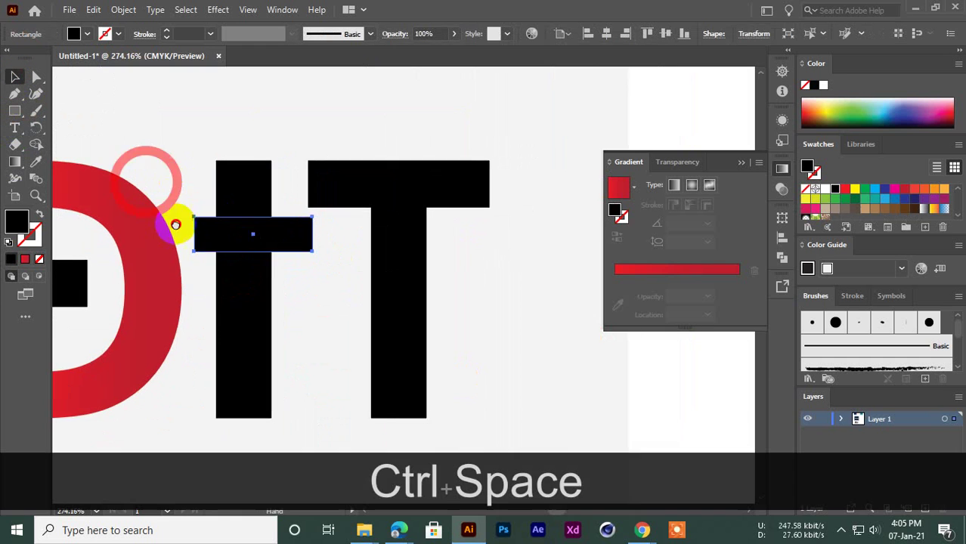
{"action": "left_click_drag", "start_coordinate": [175, 225], "coordinate": [192, 211]}
Step: Subtract the horizontal rectangle from the letter I with Minus Front, cutting a gap that separates a square dot
{"action": "left_click", "coordinate": [255, 181]}
{"action": "left_click", "coordinate": [258, 232], "text": "shift"}
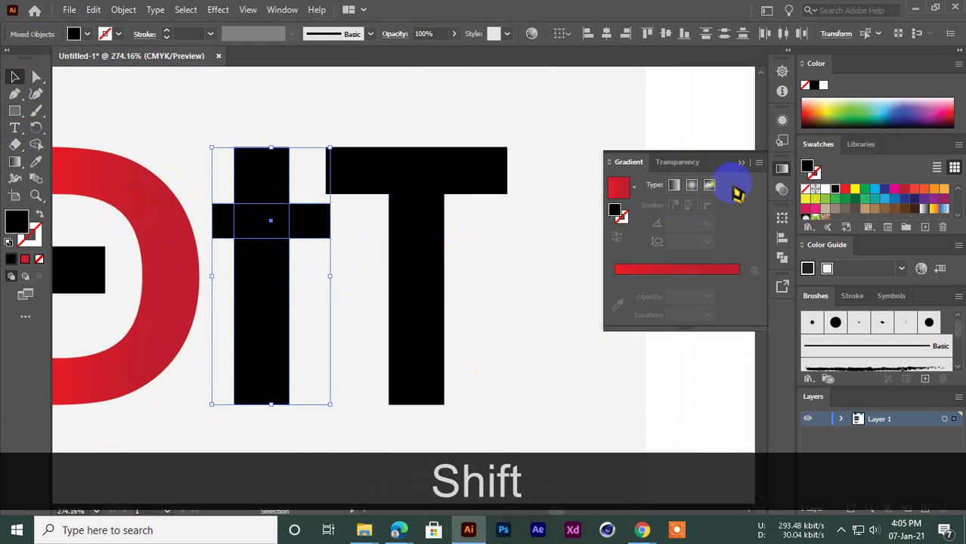
{"action": "left_click", "coordinate": [782, 258]}
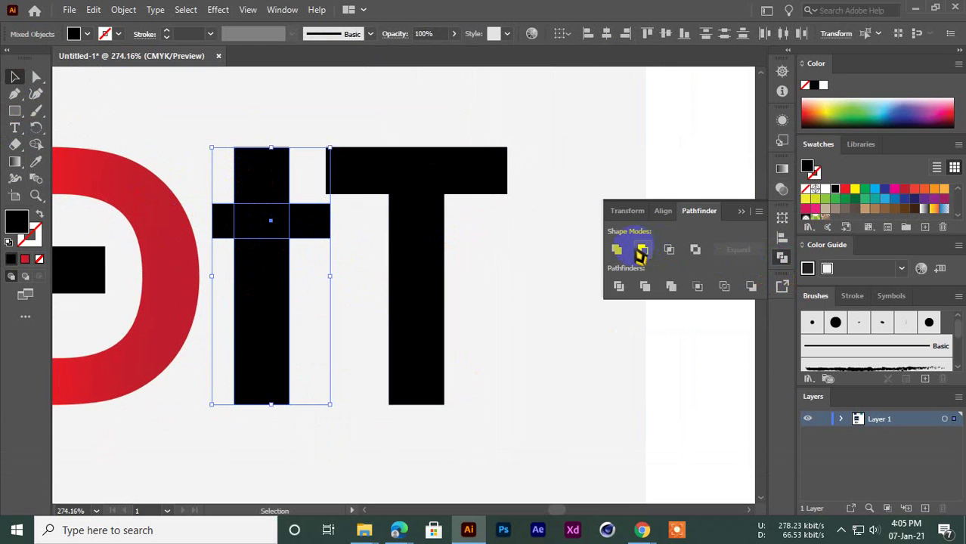
{"action": "left_click", "coordinate": [642, 249]}
{"action": "key", "text": "ctrl+space"}
{"action": "left_click_drag", "start_coordinate": [487, 328], "coordinate": [269, 319]}
{"action": "left_click", "coordinate": [108, 243]}
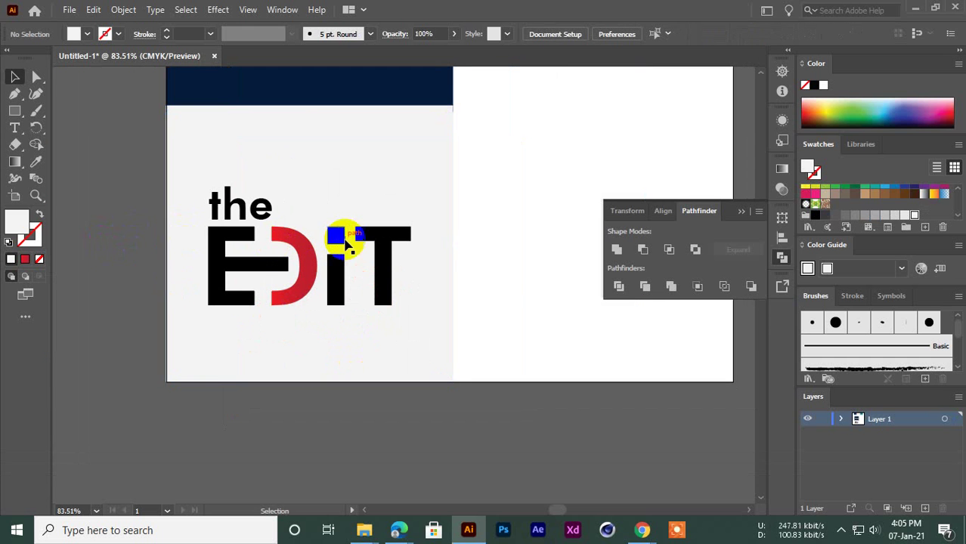
Step: Examine the edited "the EDiT" wordmark up close and together with the STRIPES logo on the whole artboard
{"action": "key", "text": "ctrl+space"}
{"action": "left_click_drag", "start_coordinate": [410, 203], "coordinate": [334, 218]}
{"action": "left_click_drag", "start_coordinate": [371, 246], "coordinate": [256, 276]}
{"action": "left_click_drag", "start_coordinate": [299, 205], "coordinate": [283, 208]}
{"action": "left_click_drag", "start_coordinate": [276, 252], "coordinate": [325, 245]}
{"action": "mouse_move", "coordinate": [326, 246]}
{"action": "left_mouse_down"}
{"action": "mouse_move", "coordinate": [377, 255]}
{"action": "mouse_move", "coordinate": [334, 241]}
{"action": "left_mouse_up"}
{"action": "left_click_drag", "start_coordinate": [328, 244], "coordinate": [361, 302]}
{"action": "left_click_drag", "start_coordinate": [361, 302], "coordinate": [321, 302]}
{"action": "mouse_move", "coordinate": [320, 303]}
{"action": "left_mouse_down"}
{"action": "mouse_move", "coordinate": [311, 316]}
{"action": "mouse_move", "coordinate": [327, 313]}
{"action": "left_mouse_up"}
{"action": "left_click_drag", "start_coordinate": [327, 313], "coordinate": [276, 314]}
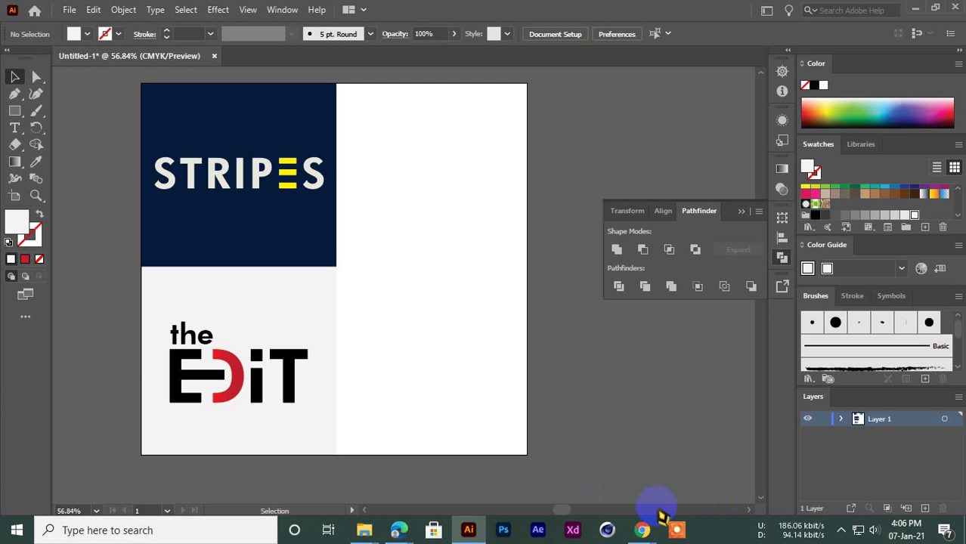
Step: Switch to the Google Meet call in Chrome and mute the microphone
{"action": "left_click", "coordinate": [469, 529]}
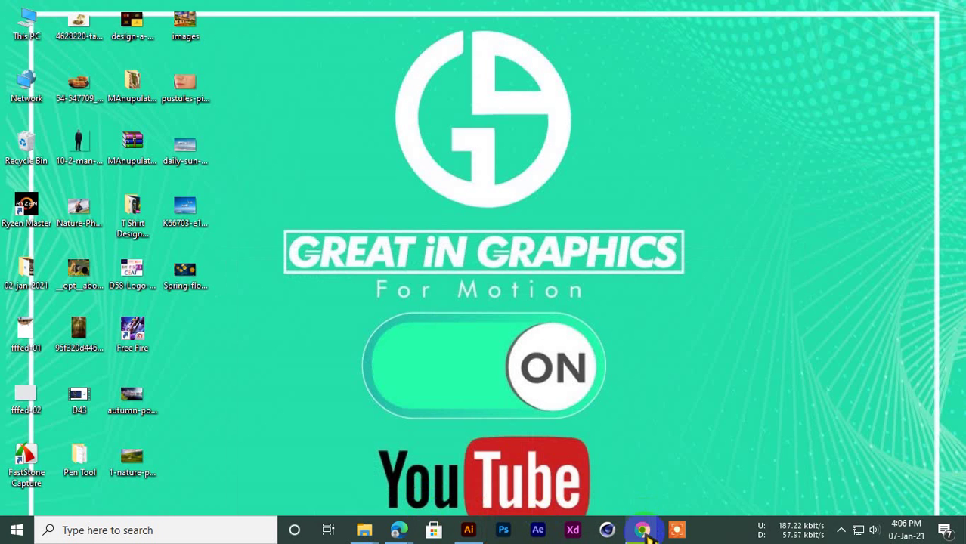
{"action": "mouse_move", "coordinate": [641, 530]}
{"action": "left_click", "coordinate": [529, 475]}
{"action": "left_click", "coordinate": [253, 12]}
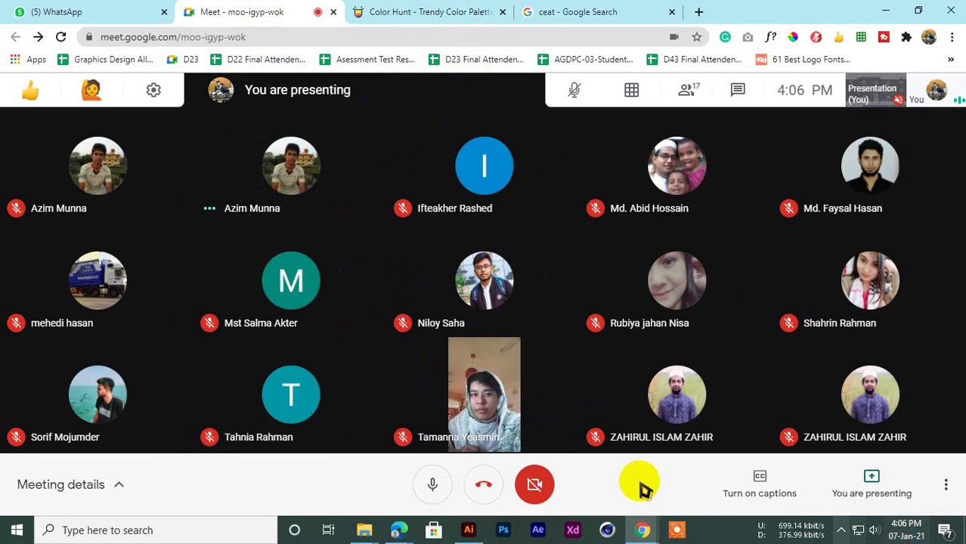
{"action": "left_click", "coordinate": [432, 488]}
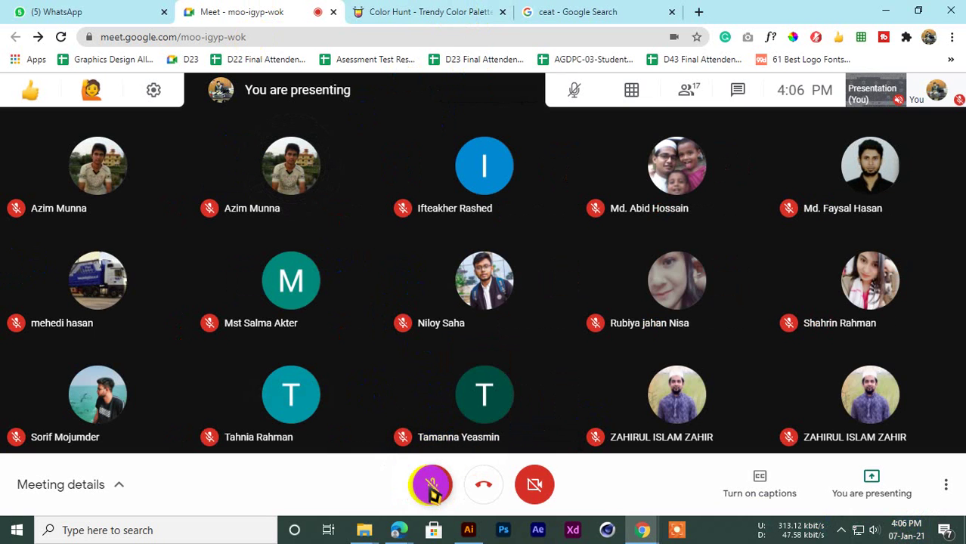
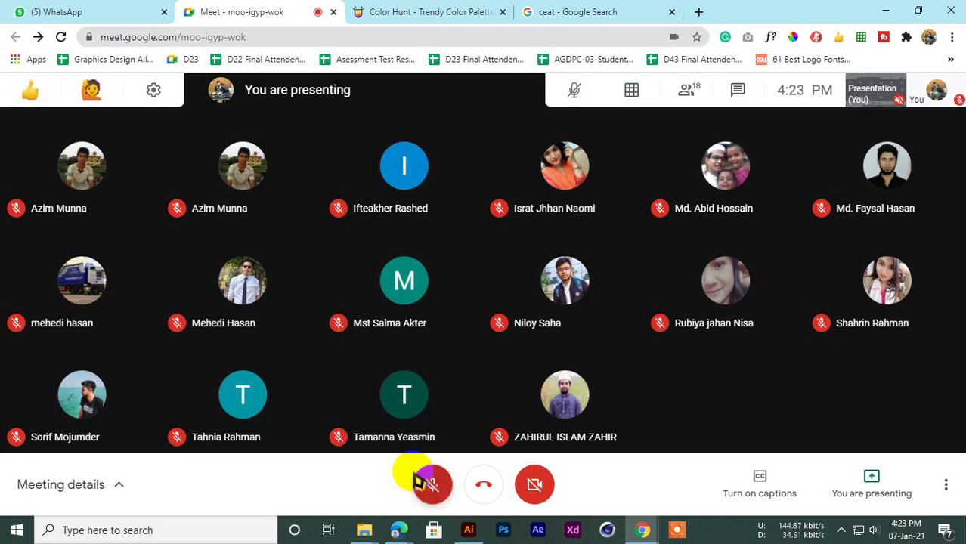
Step: Unmute the microphone in the Google Meet call and return to the logo artboard in Illustrator
{"action": "left_click", "coordinate": [432, 487]}
{"action": "left_click", "coordinate": [373, 12]}
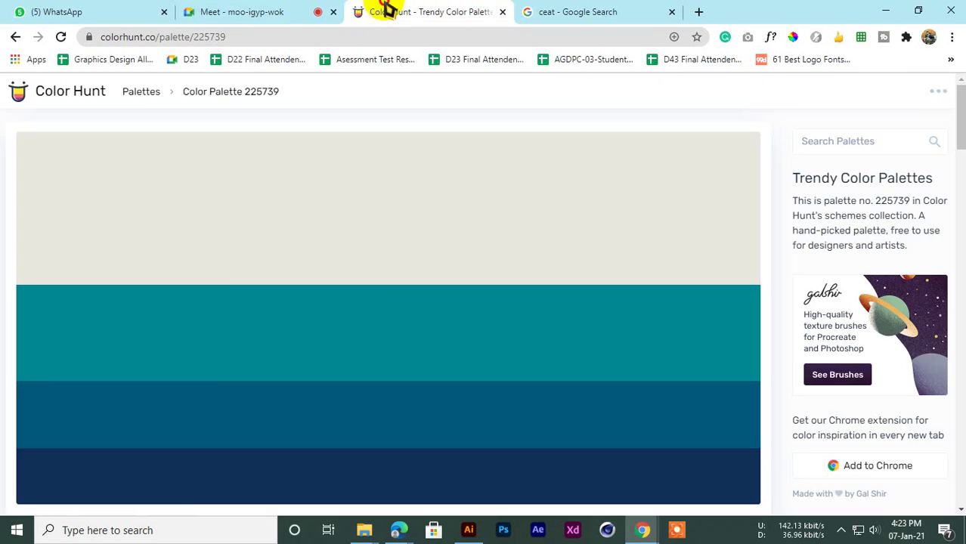
{"action": "left_click", "coordinate": [276, 11]}
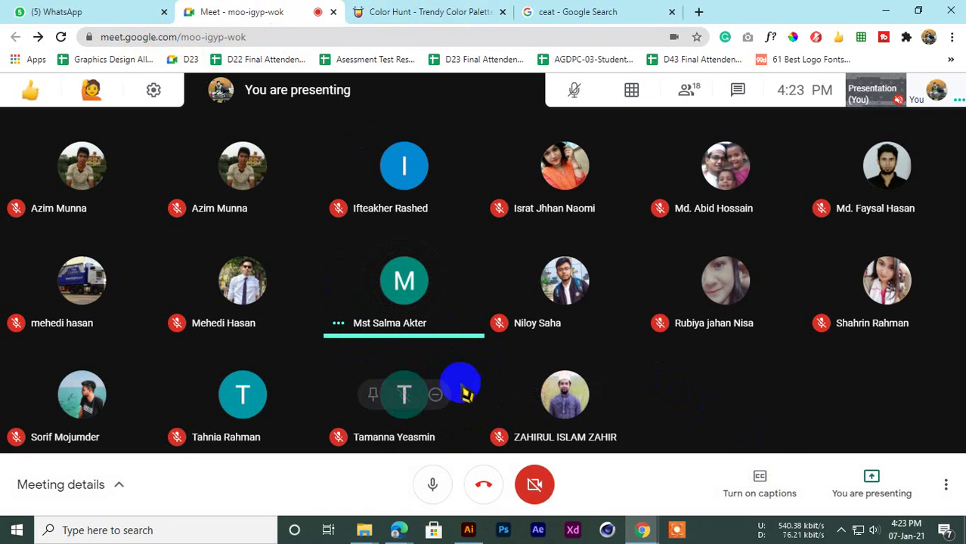
{"action": "left_click", "coordinate": [468, 530]}
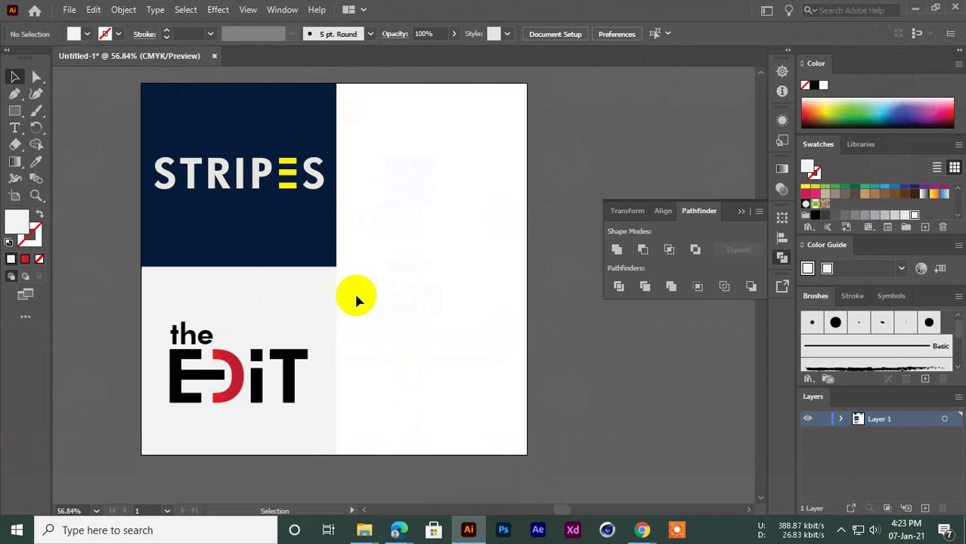
{"action": "key", "text": "ctrl+space"}
{"action": "left_click_drag", "start_coordinate": [403, 200], "coordinate": [403, 237]}
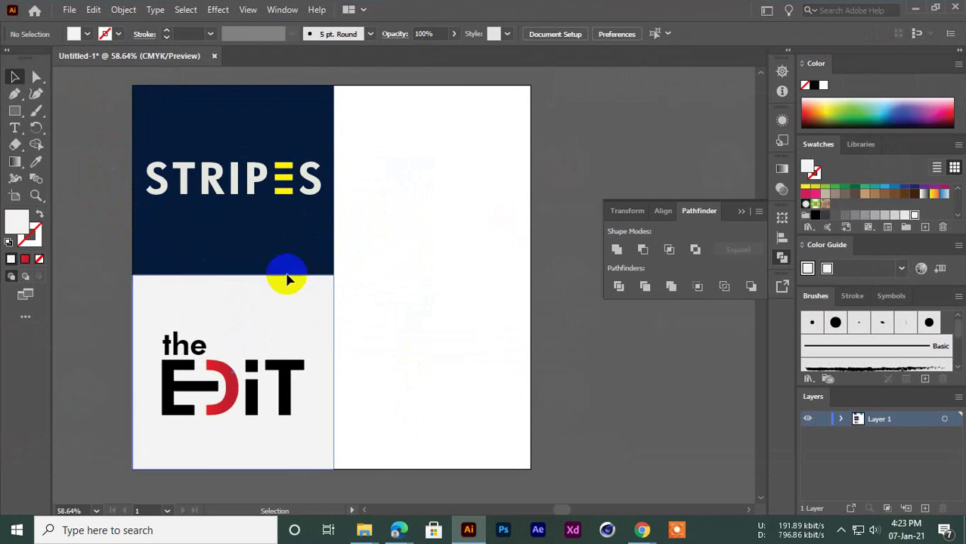
Step: Switch to Chrome and look through the Google image results for the CEAT logo
{"action": "mouse_move", "coordinate": [641, 529]}
{"action": "left_click", "coordinate": [573, 459]}
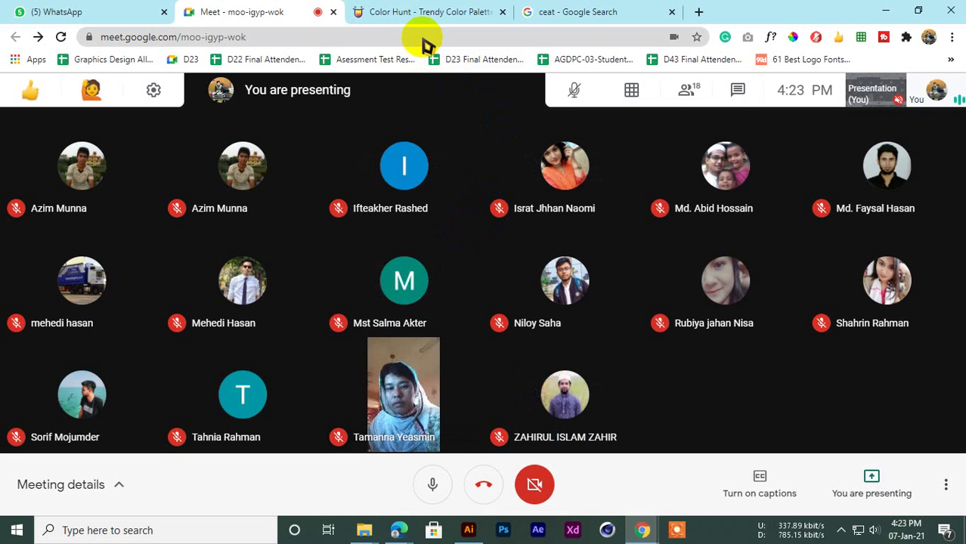
{"action": "left_click", "coordinate": [559, 12]}
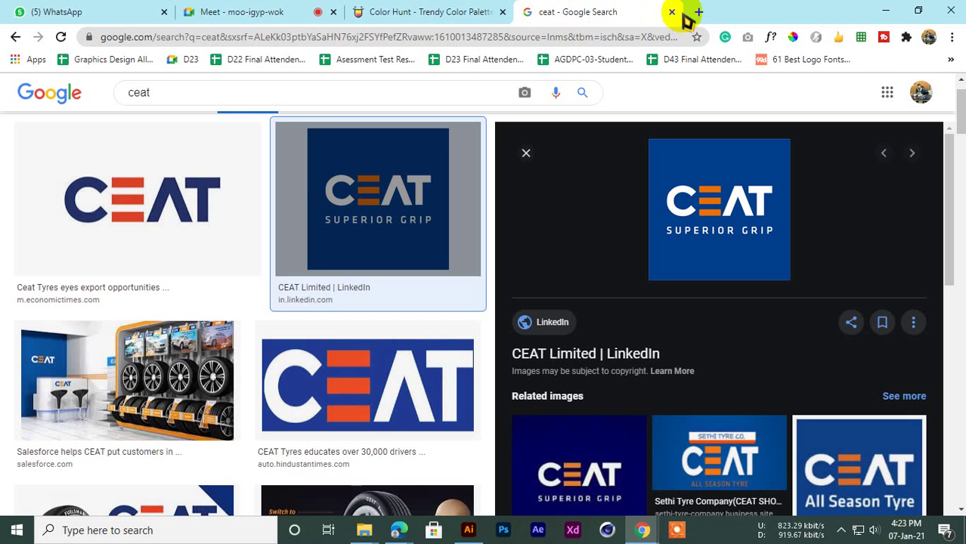
{"action": "scroll", "coordinate": [377, 237], "scroll_direction": "down", "scroll_amount": 5}
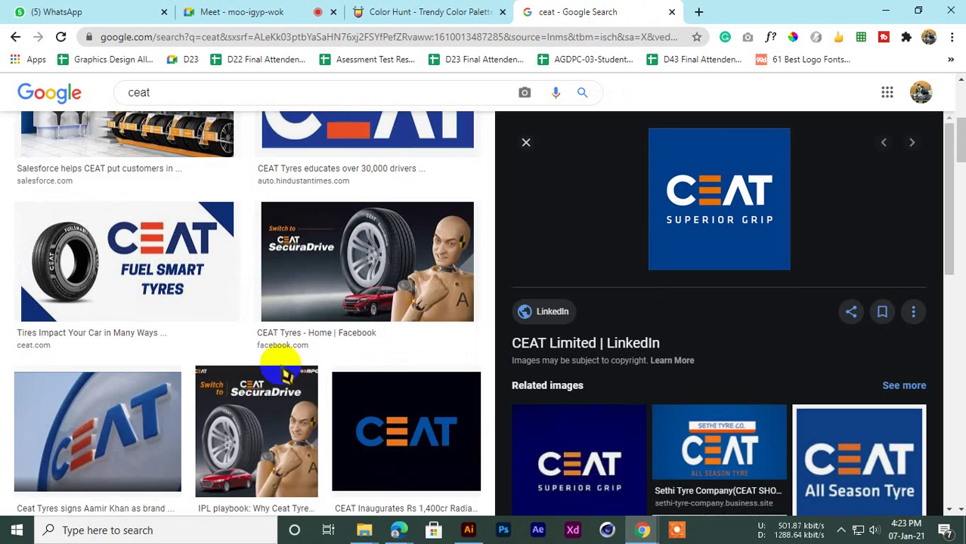
{"action": "scroll", "coordinate": [151, 363], "scroll_direction": "up", "scroll_amount": 2}
{"action": "scroll", "coordinate": [151, 363], "scroll_direction": "up", "scroll_amount": 5}
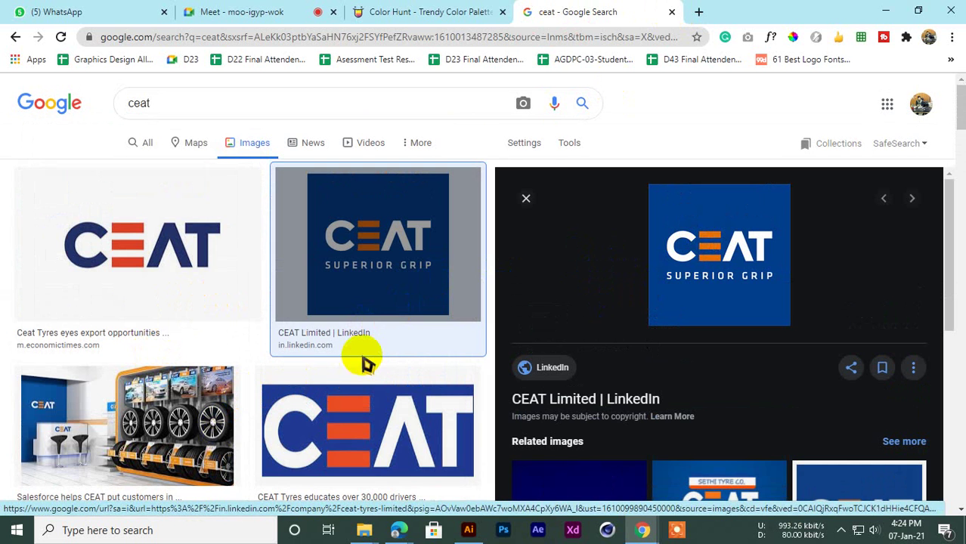
Step: Search Google for "botanic company nlog" in a new tab and show the image results
{"action": "left_click", "coordinate": [696, 12]}
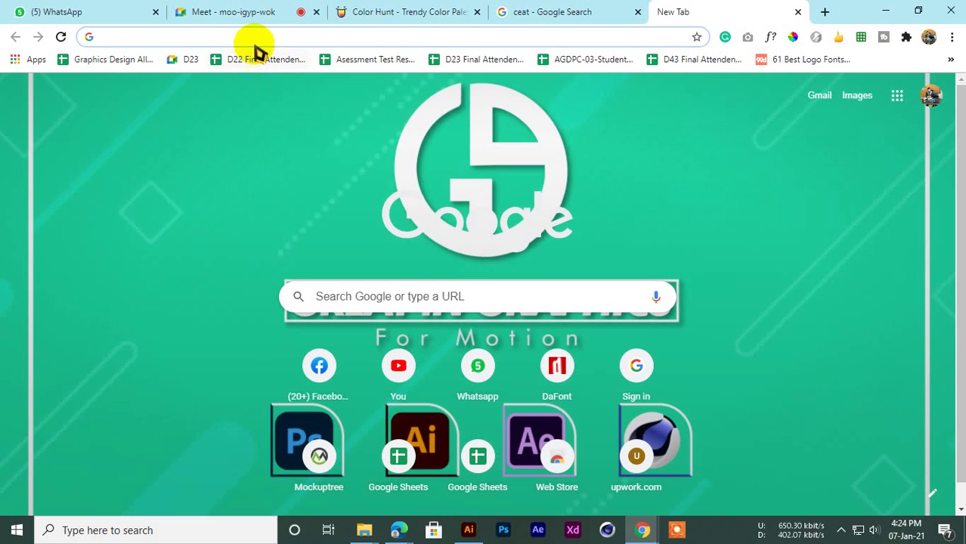
{"action": "left_click", "coordinate": [252, 39]}
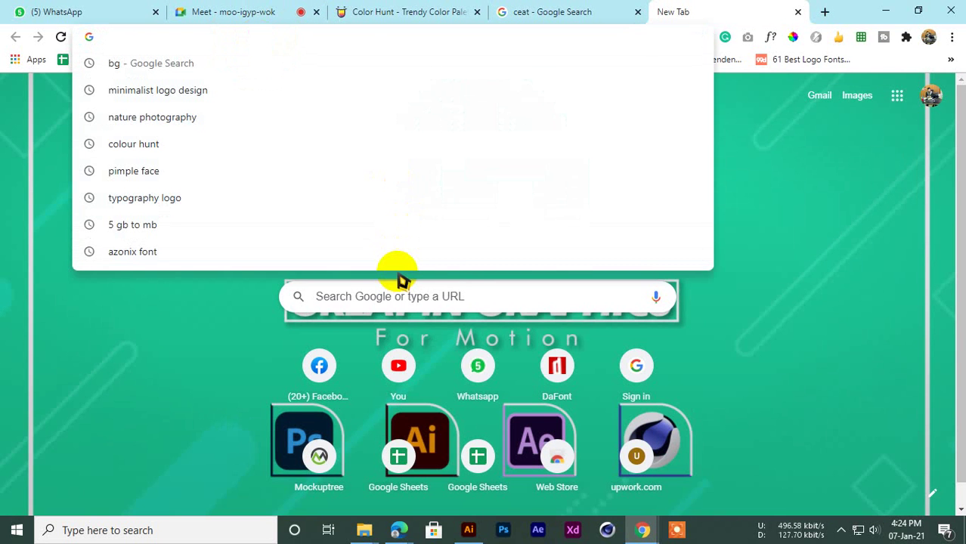
{"action": "type", "text": "bo"}
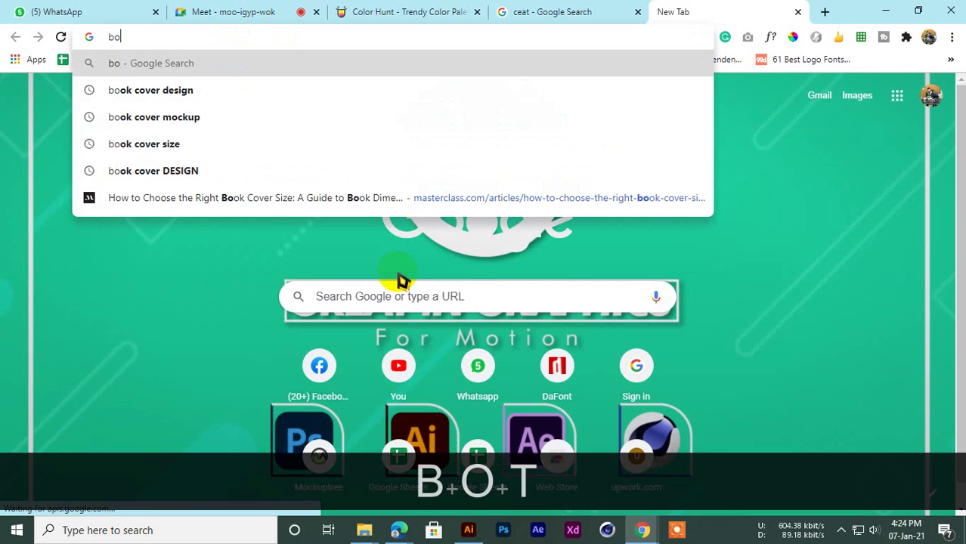
{"action": "type", "text": "tanic "}
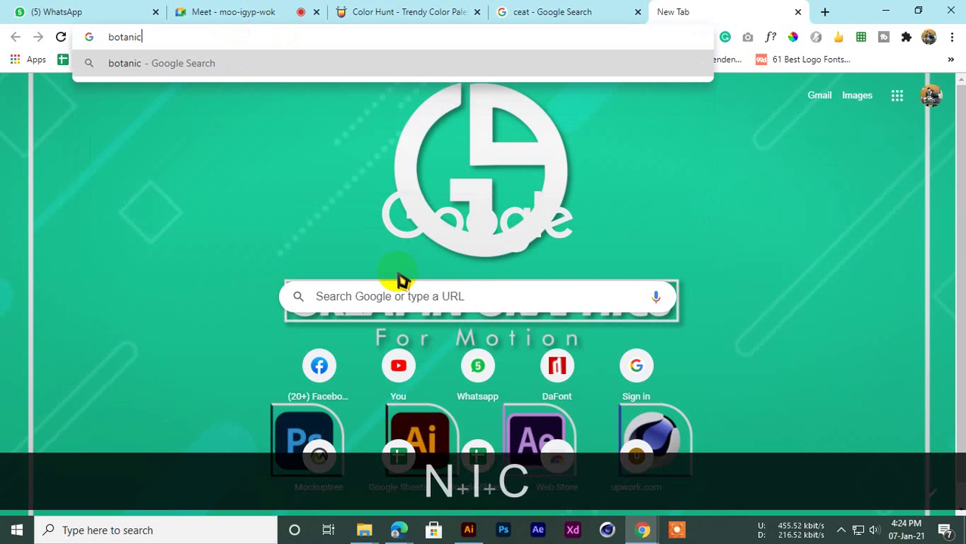
{"action": "type", "text": "com"}
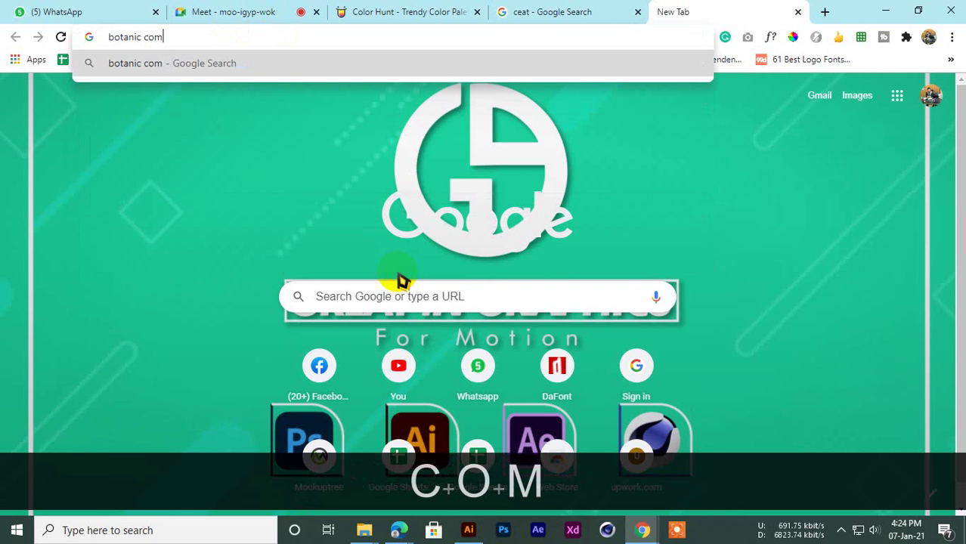
{"action": "type", "text": "pany nlog"}
{"action": "key", "text": "Return"}
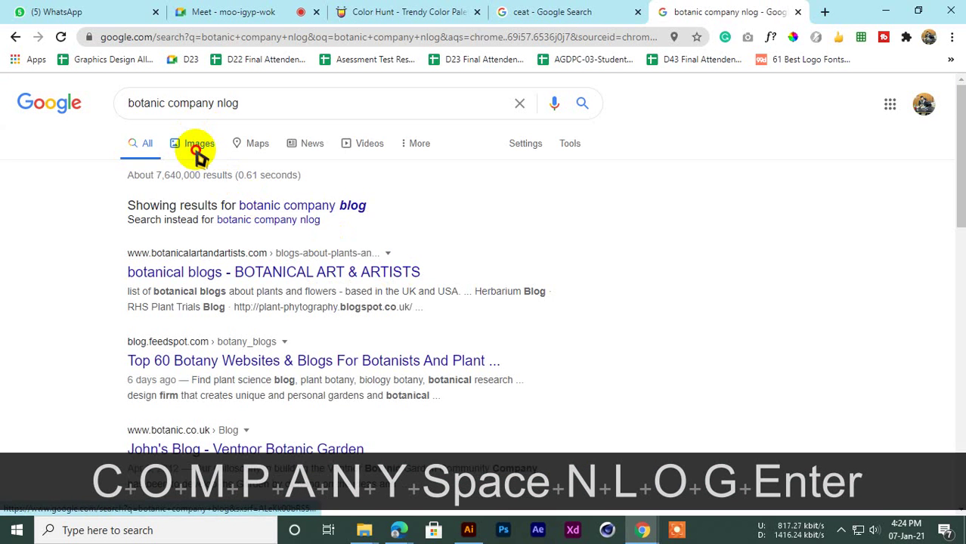
{"action": "left_click", "coordinate": [198, 146]}
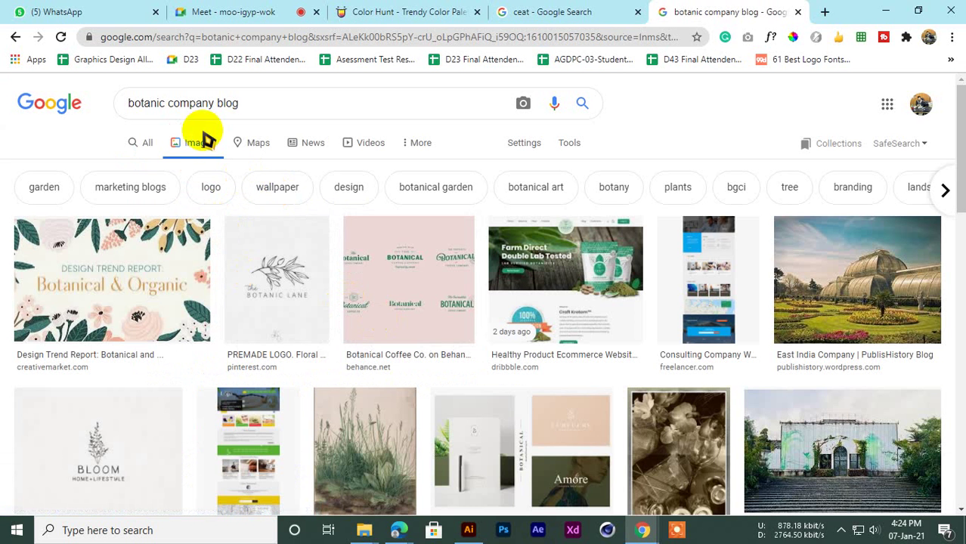
{"action": "left_click", "coordinate": [223, 110]}
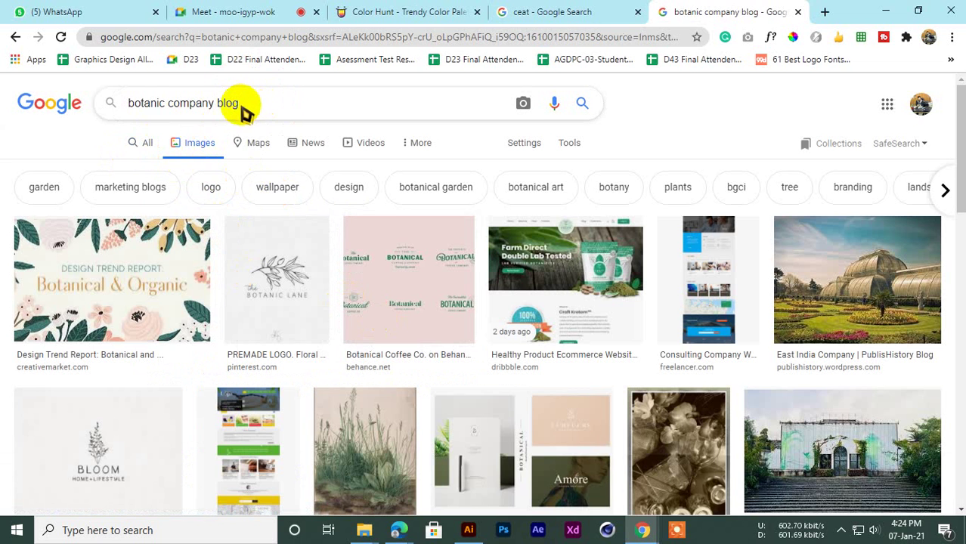
Step: Search Google Images for "botanic company logo" and open the Green Light Botanics logo result as a reference
{"action": "key", "text": "BackSpace"}
{"action": "key", "text": "BackSpace"}
{"action": "key", "text": "BackSpace"}
{"action": "key", "text": "BackSpace"}
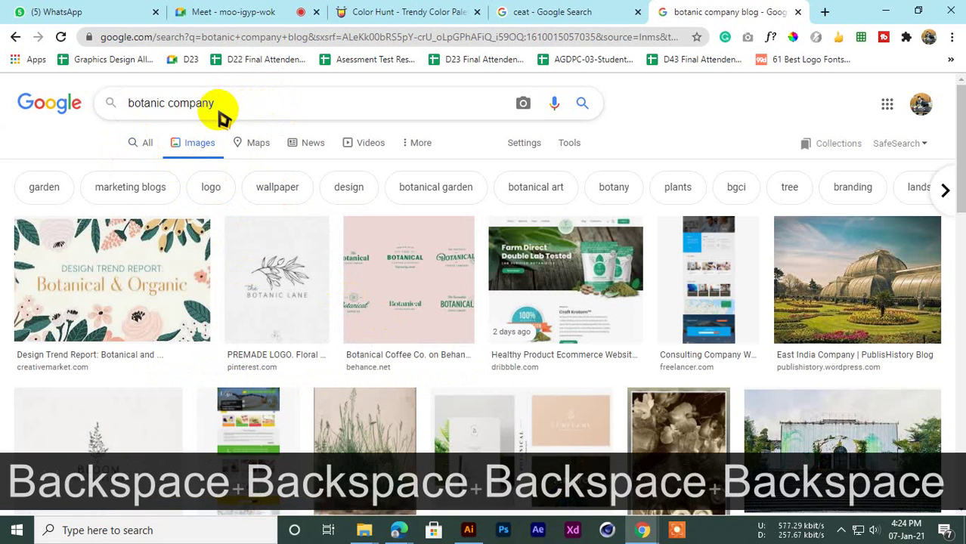
{"action": "type", "text": "logo"}
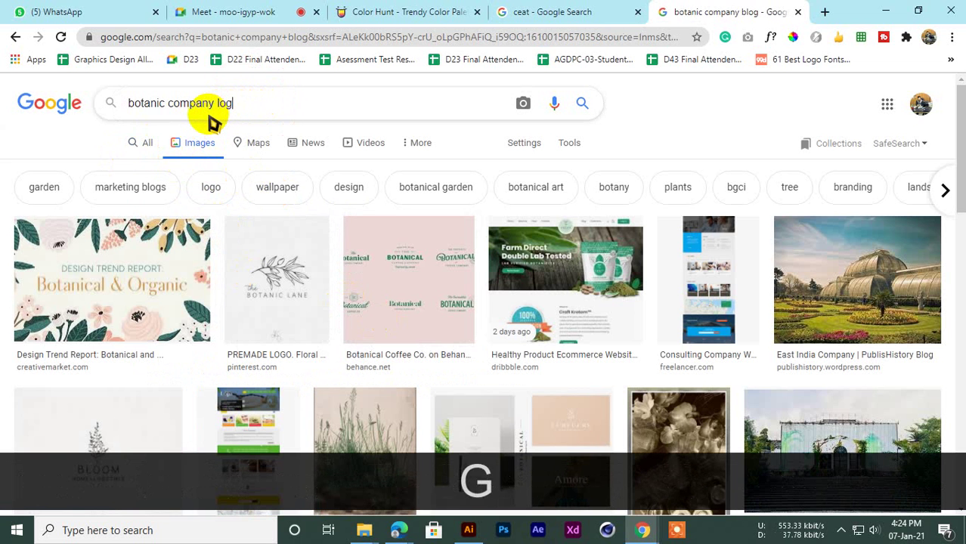
{"action": "key", "text": "Return"}
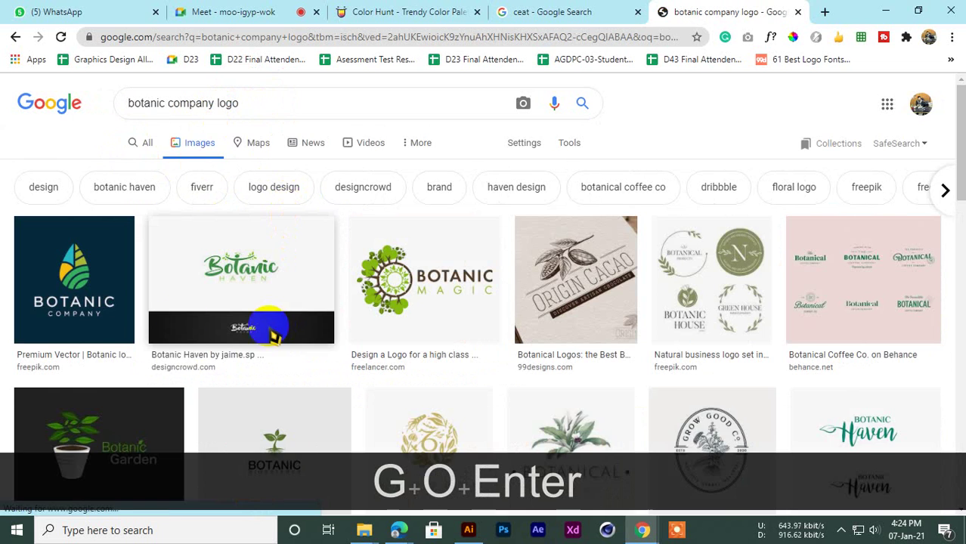
{"action": "scroll", "coordinate": [174, 321], "scroll_direction": "down", "scroll_amount": 2}
{"action": "scroll", "coordinate": [176, 321], "scroll_direction": "down", "scroll_amount": 3}
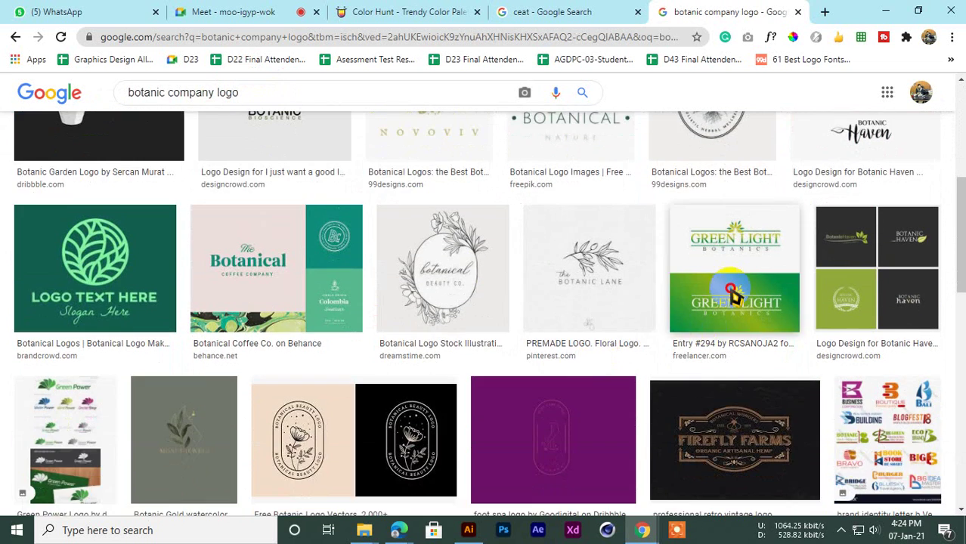
{"action": "left_click", "coordinate": [731, 295]}
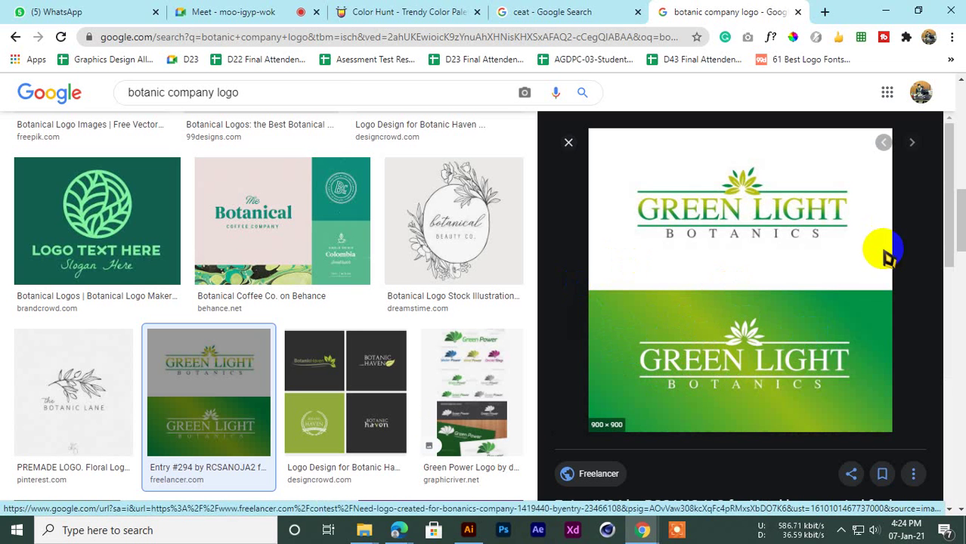
Step: Switch to Illustrator, duplicate the light gray rectangle into the artboard's empty lower-right quarter, and apply a linear gradient fill to the copy
{"action": "left_click", "coordinate": [468, 529]}
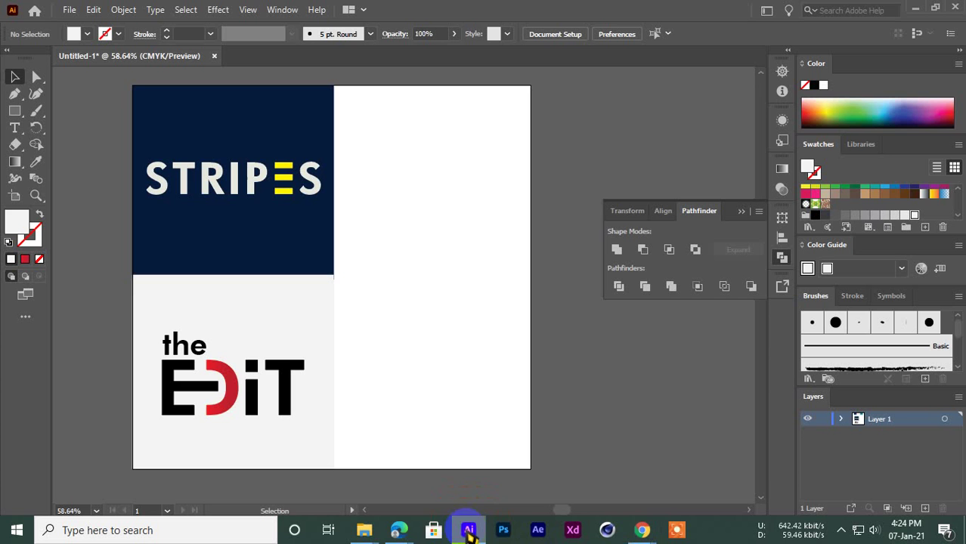
{"action": "left_click_drag", "start_coordinate": [272, 324], "coordinate": [460, 304]}
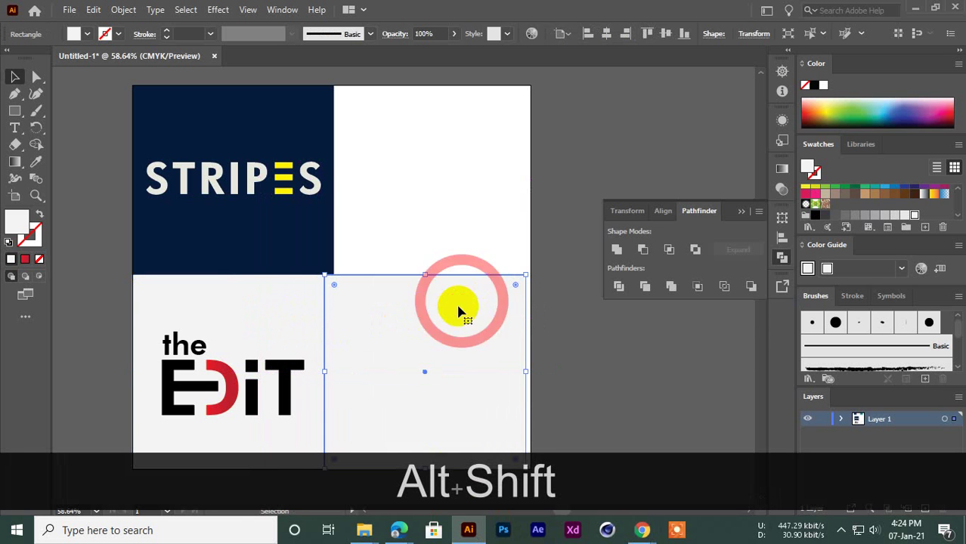
{"action": "left_click", "coordinate": [781, 171]}
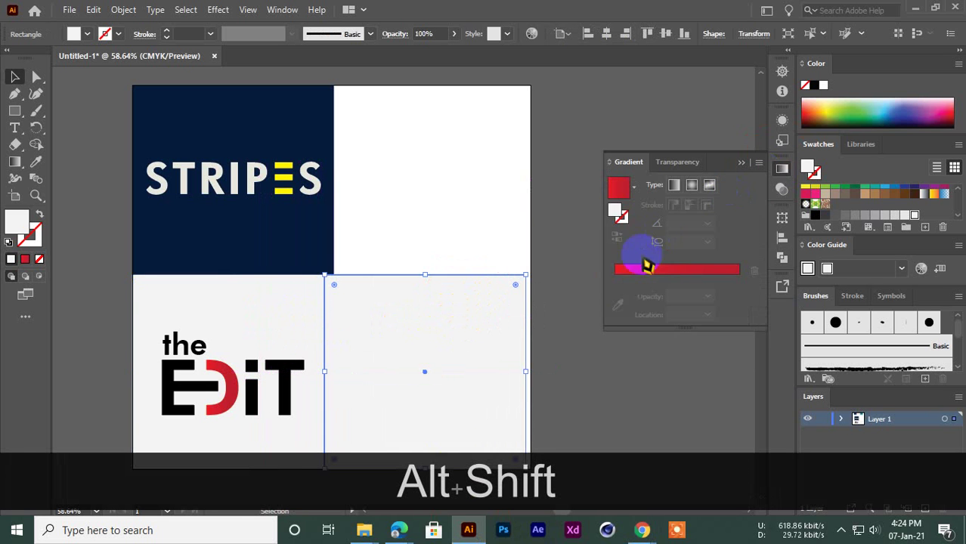
{"action": "left_click", "coordinate": [619, 188]}
{"action": "scroll", "coordinate": [834, 219], "scroll_direction": "up", "scroll_amount": 3}
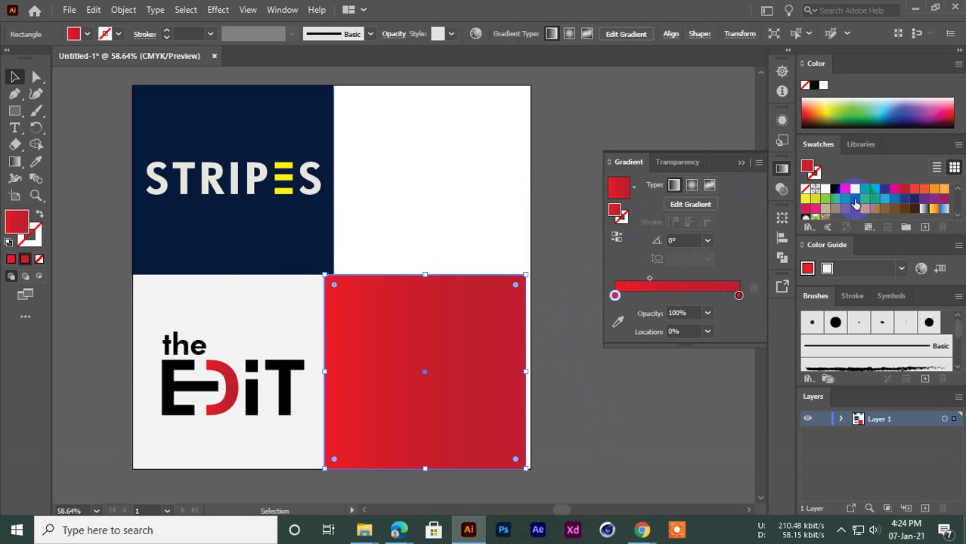
Step: Recolor the rectangle's gradient with a light green start stop and a medium green end stop
{"action": "left_click_drag", "start_coordinate": [852, 203], "coordinate": [739, 298]}
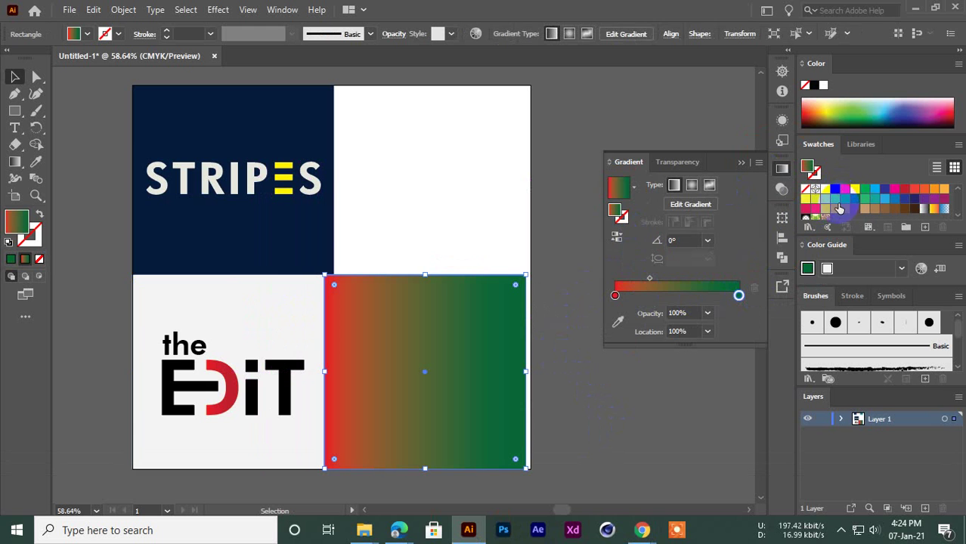
{"action": "mouse_move", "coordinate": [833, 200]}
{"action": "left_mouse_down"}
{"action": "mouse_move", "coordinate": [645, 305]}
{"action": "mouse_move", "coordinate": [614, 296]}
{"action": "left_mouse_up"}
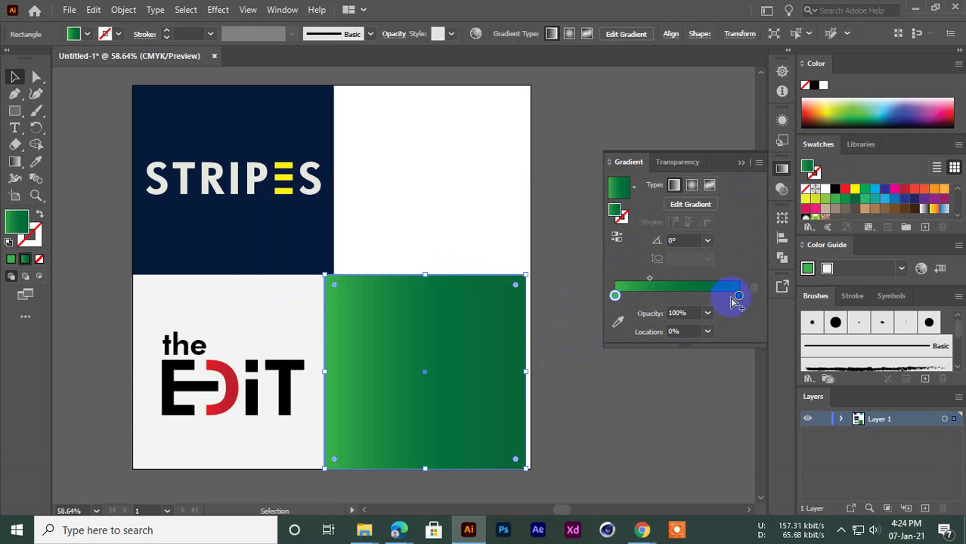
{"action": "left_click_drag", "start_coordinate": [865, 194], "coordinate": [739, 297]}
{"action": "left_click", "coordinate": [647, 375]}
{"action": "left_click", "coordinate": [463, 374]}
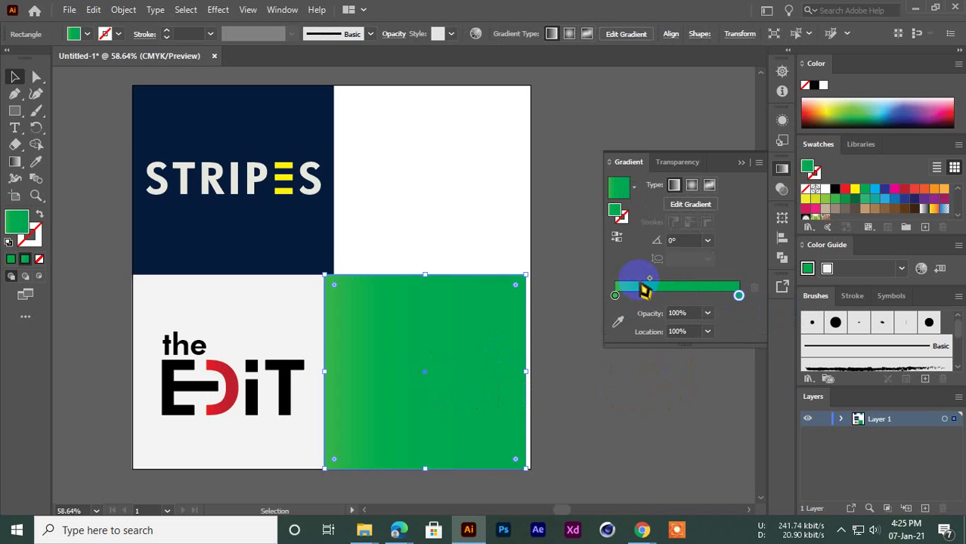
Step: Set the green gradient's angle to -56° and move its midpoint to about 54%
{"action": "left_click", "coordinate": [694, 239]}
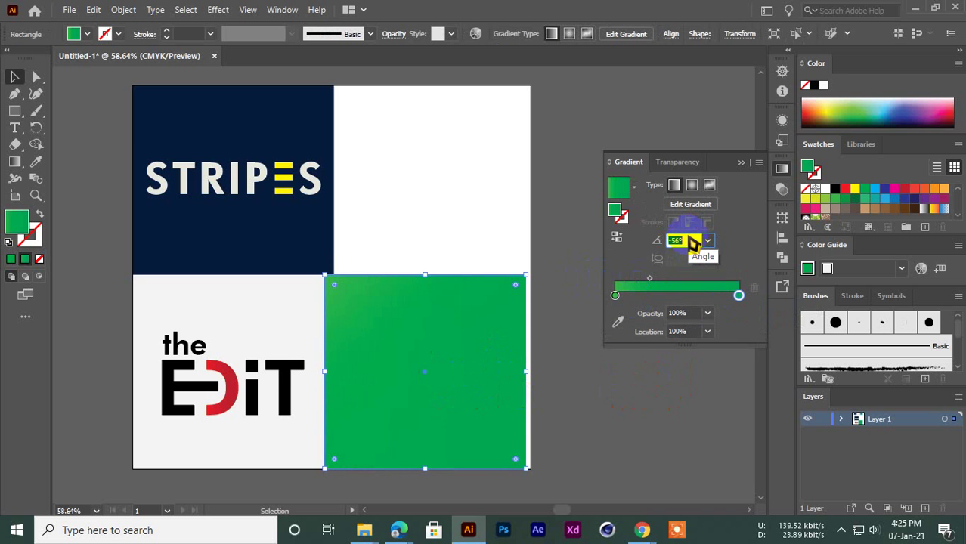
{"action": "left_click_drag", "start_coordinate": [677, 281], "coordinate": [685, 284]}
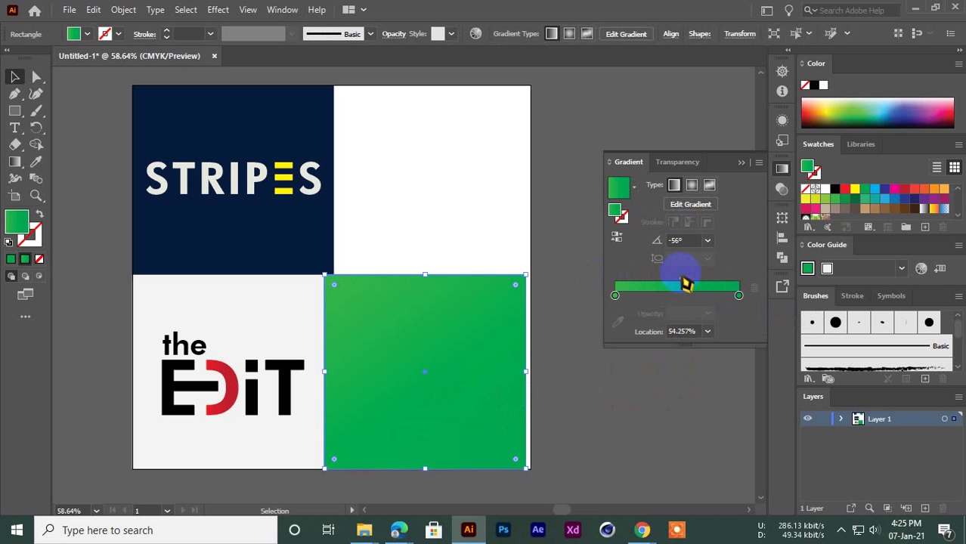
{"action": "left_click", "coordinate": [558, 371]}
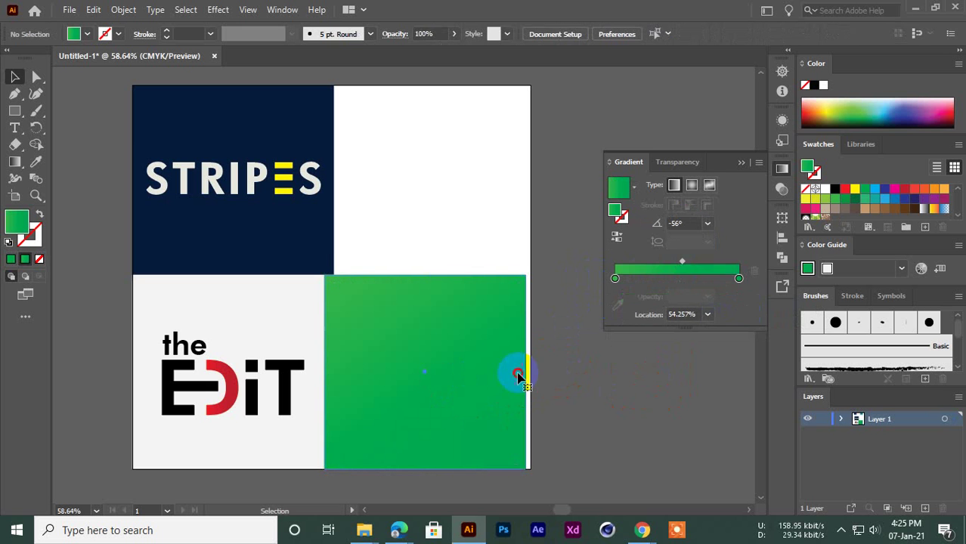
Step: Resize the green rectangle so its sides meet the artboard's outer edge and the light gray rectangle's boundary with the navy square
{"action": "left_click", "coordinate": [521, 372]}
{"action": "left_click_drag", "start_coordinate": [527, 371], "coordinate": [475, 370]}
{"action": "left_click", "coordinate": [583, 394]}
{"action": "left_click_drag", "start_coordinate": [467, 376], "coordinate": [457, 288]}
{"action": "left_click", "coordinate": [310, 297]}
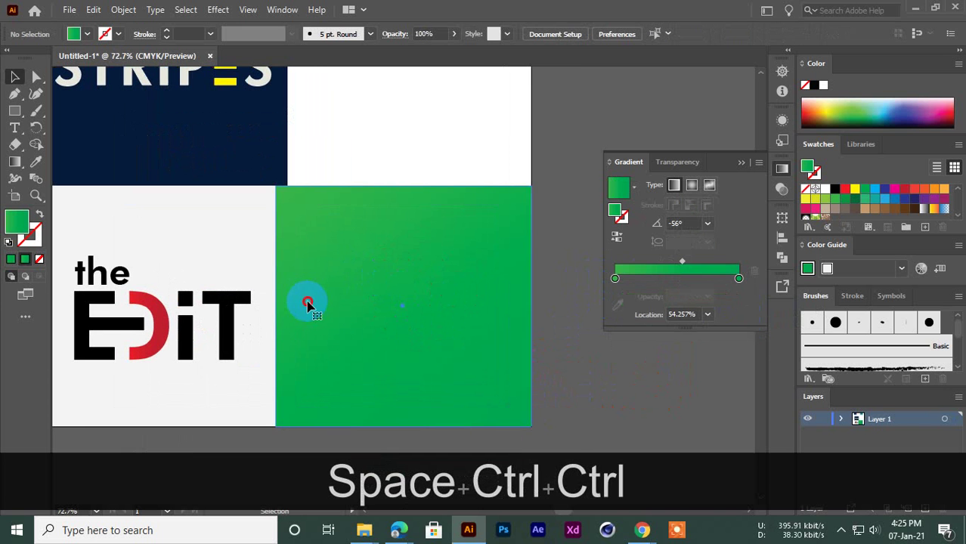
{"action": "left_click_drag", "start_coordinate": [275, 306], "coordinate": [285, 304]}
Step: Add the point text "BOTANICA" on the empty canvas beside the green square
{"action": "left_click_drag", "start_coordinate": [448, 338], "coordinate": [380, 297]}
{"action": "left_click_drag", "start_coordinate": [401, 301], "coordinate": [329, 302]}
{"action": "left_click", "coordinate": [483, 252]}
{"action": "left_click_drag", "start_coordinate": [483, 253], "coordinate": [431, 257]}
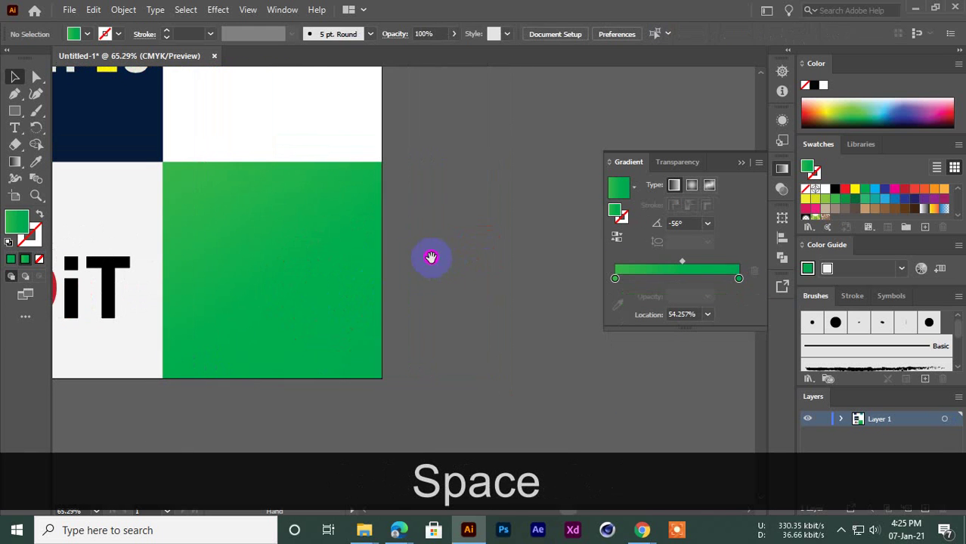
{"action": "left_click", "coordinate": [16, 130]}
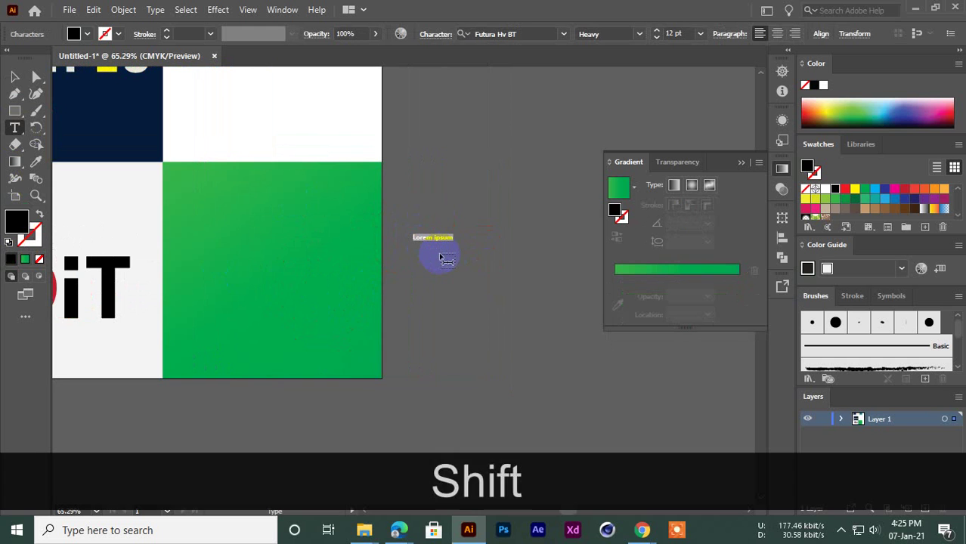
{"action": "type", "text": "BO"}
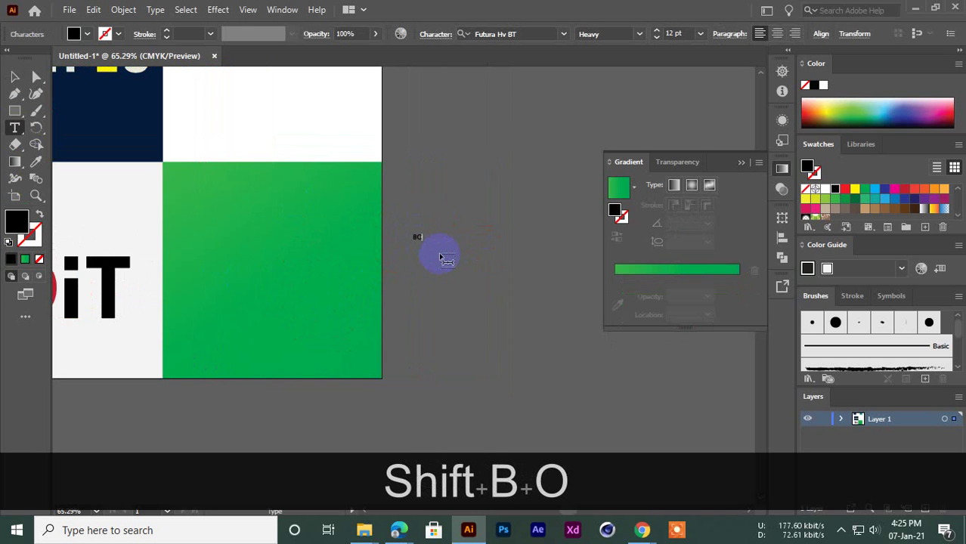
{"action": "type", "text": "TANI"}
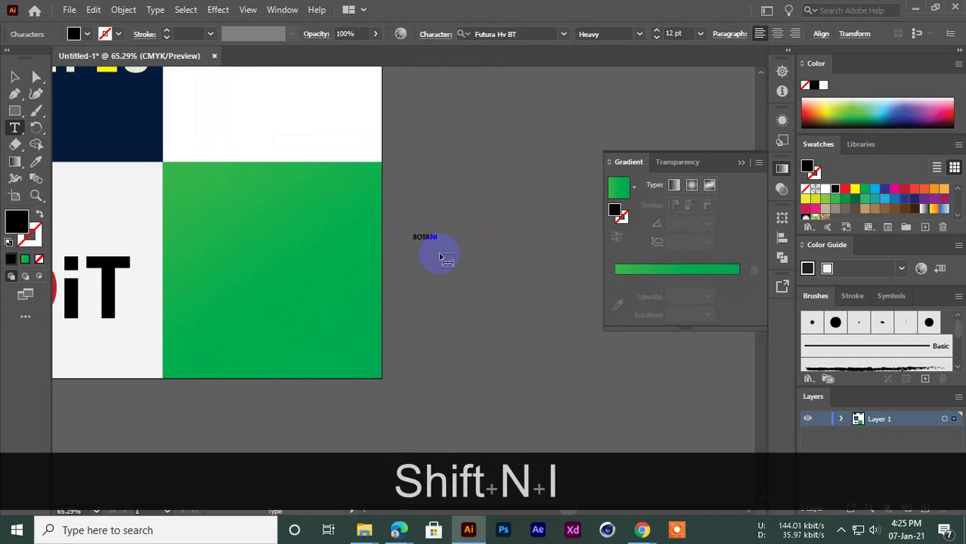
{"action": "type", "text": "CA"}
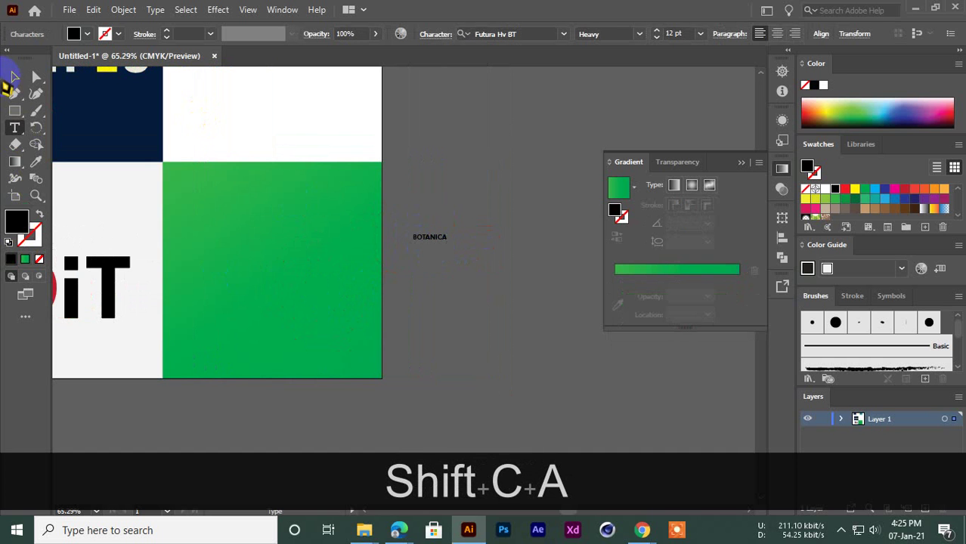
Step: Scale the BOTANICA text proportionally to about 49 pt and place it on the green square
{"action": "left_click", "coordinate": [13, 76]}
{"action": "left_click_drag", "start_coordinate": [448, 242], "coordinate": [620, 376]}
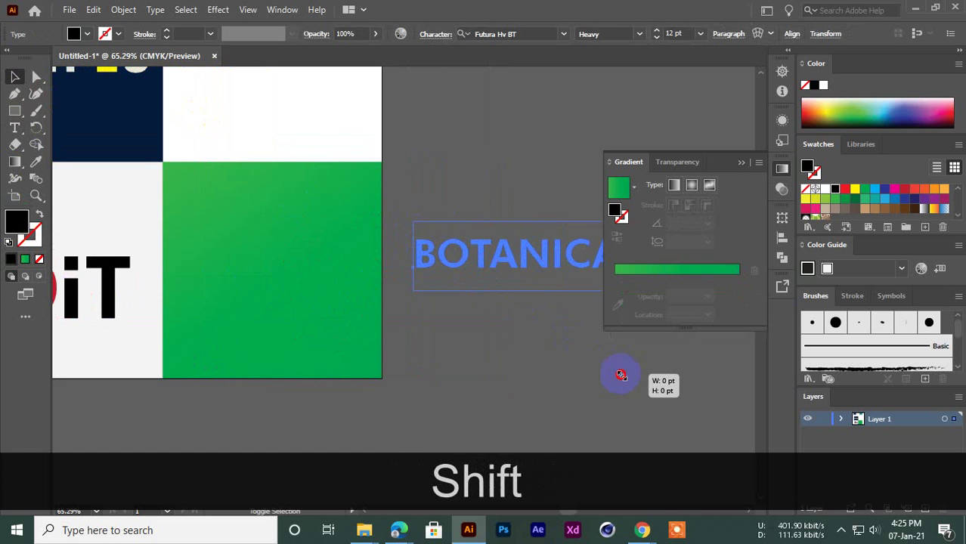
{"action": "left_click_drag", "start_coordinate": [518, 274], "coordinate": [286, 291]}
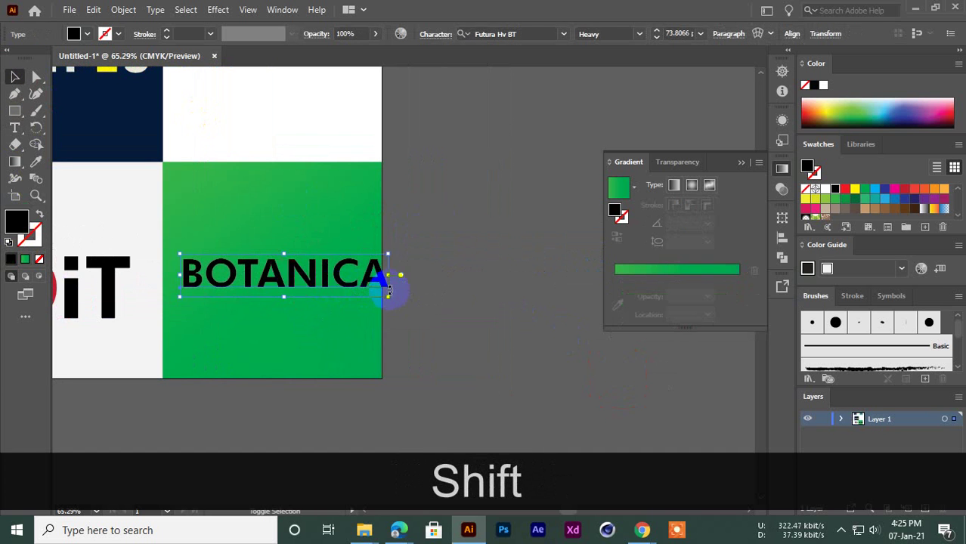
{"action": "left_click_drag", "start_coordinate": [390, 300], "coordinate": [425, 315]}
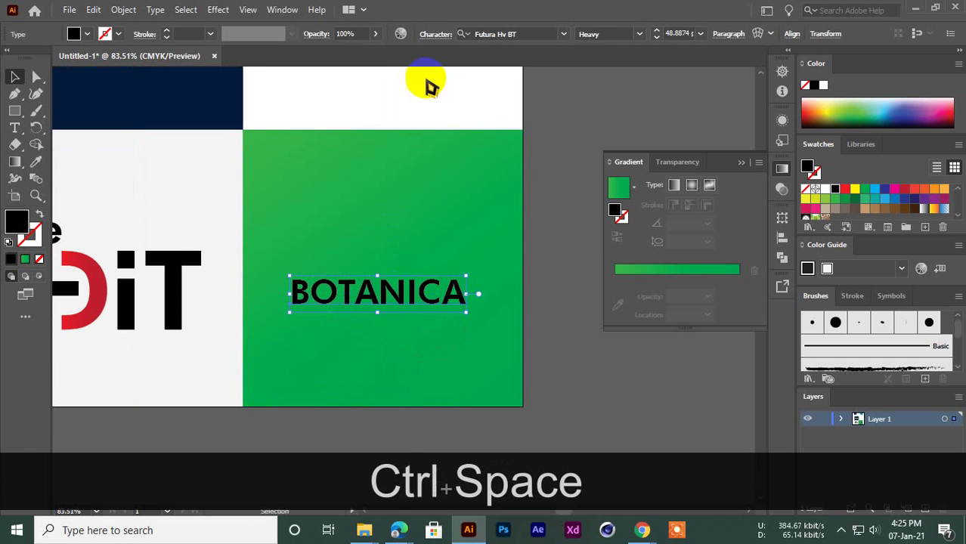
Step: Try out neighbouring Futura fonts on the BOTANICA text and set it to Futura Lt BT Light
{"action": "left_click", "coordinate": [589, 34]}
{"action": "left_click", "coordinate": [639, 36]}
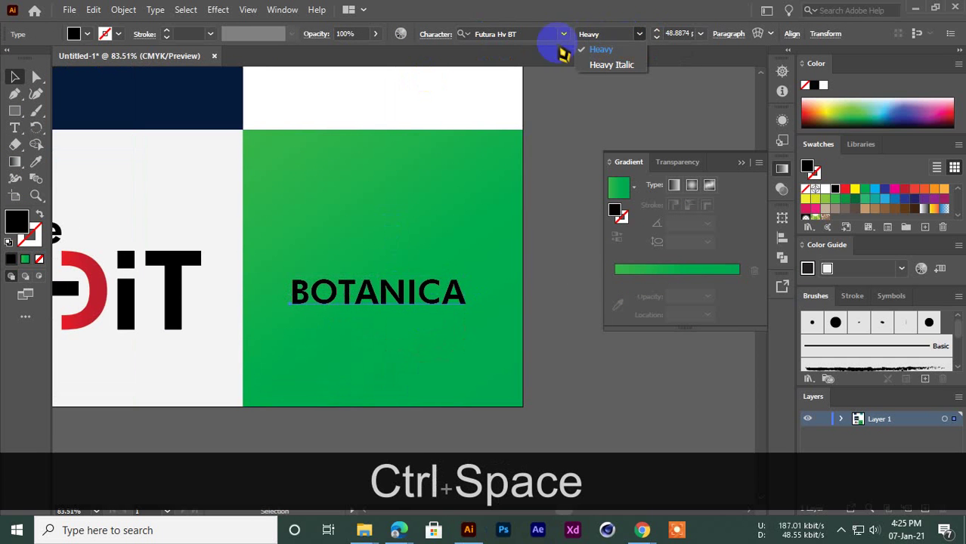
{"action": "left_click", "coordinate": [532, 31]}
{"action": "key", "text": "Up"}
{"action": "key", "text": "Up"}
{"action": "key", "text": "Up"}
{"action": "key", "text": "Up"}
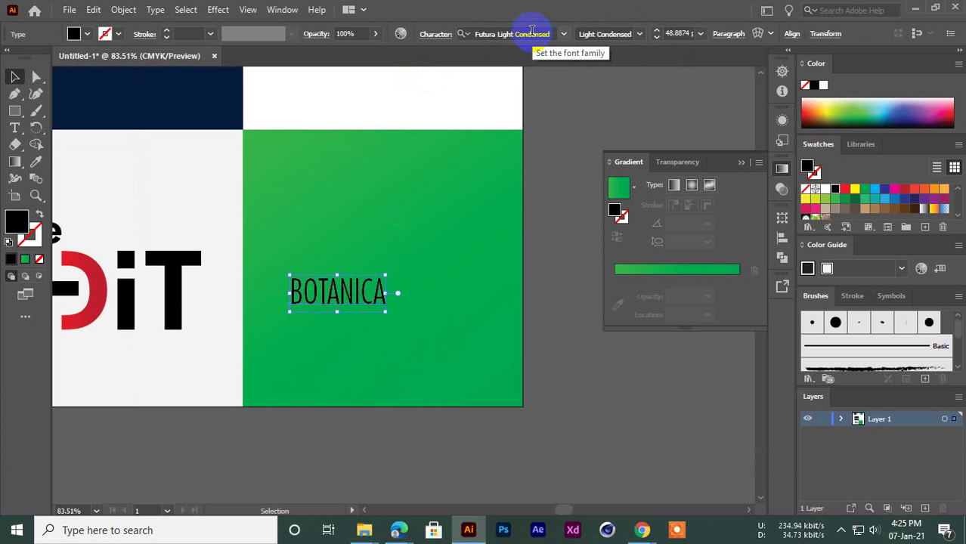
{"action": "key", "text": "Down"}
{"action": "key", "text": "Down"}
{"action": "key", "text": "Down"}
{"action": "key", "text": "Down"}
{"action": "key", "text": "Down"}
{"action": "key", "text": "Down"}
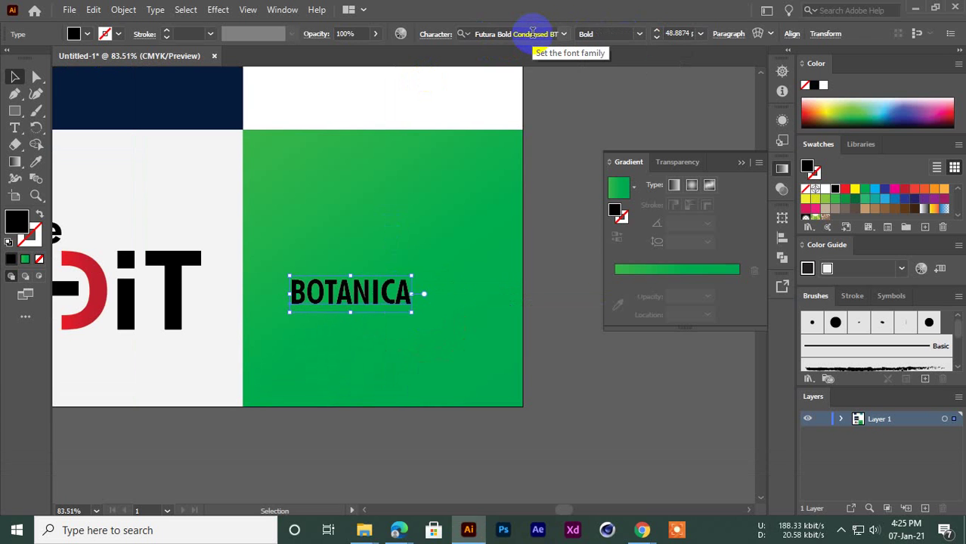
{"action": "key", "text": "Up"}
{"action": "key", "text": "Down"}
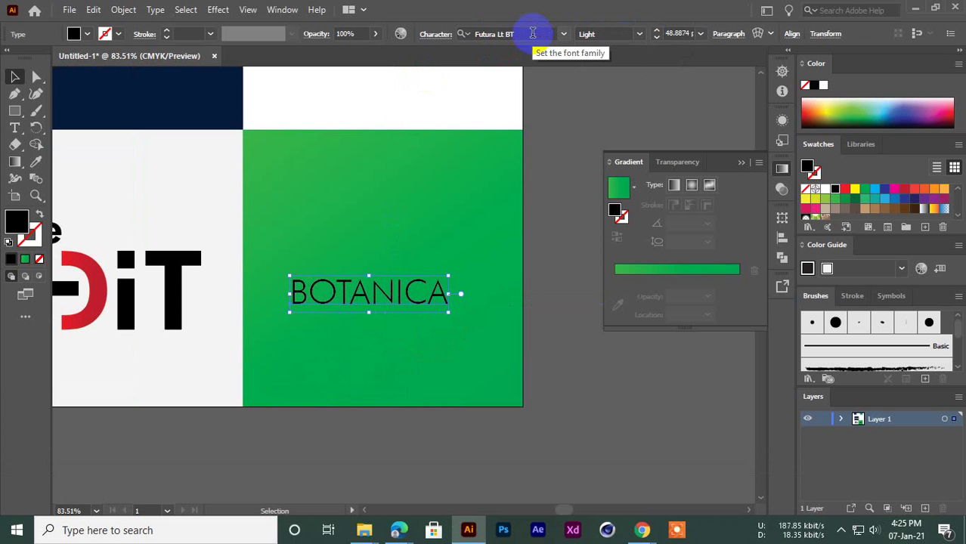
Step: Fill the BOTANICA text with white
{"action": "left_click", "coordinate": [410, 291]}
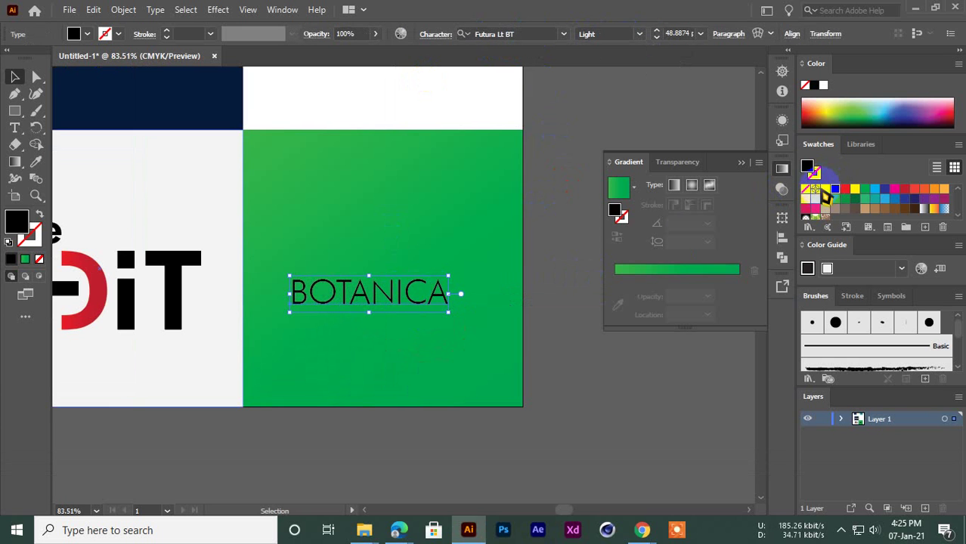
{"action": "left_click", "coordinate": [825, 189]}
{"action": "left_click", "coordinate": [482, 332]}
Step: Increase the tracking of the BOTANICA text until its letters are widely spaced
{"action": "left_click", "coordinate": [432, 301]}
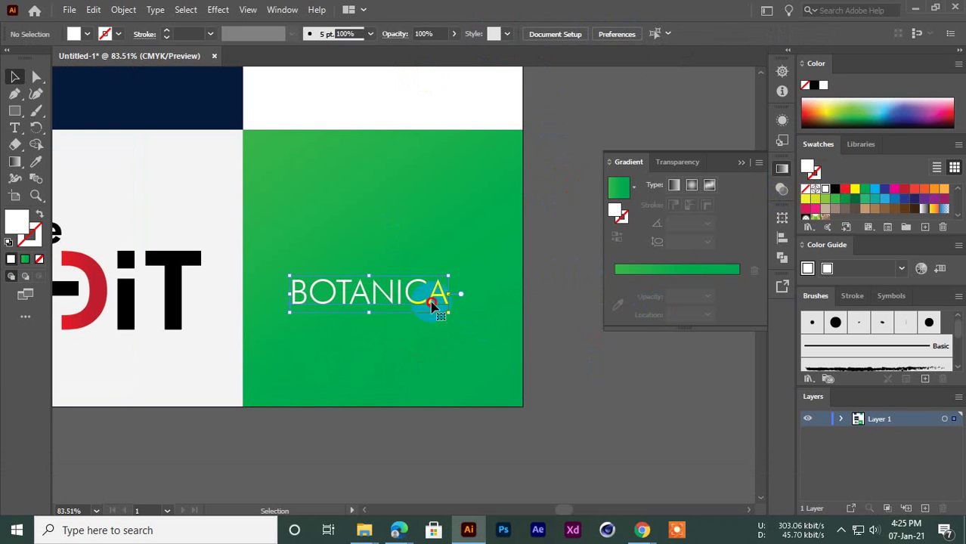
{"action": "key", "text": "alt+Right"}
{"action": "key", "text": "alt+Right"}
{"action": "key", "text": "alt+Right"}
{"action": "key", "text": "alt+Right"}
{"action": "key", "text": "alt+Right"}
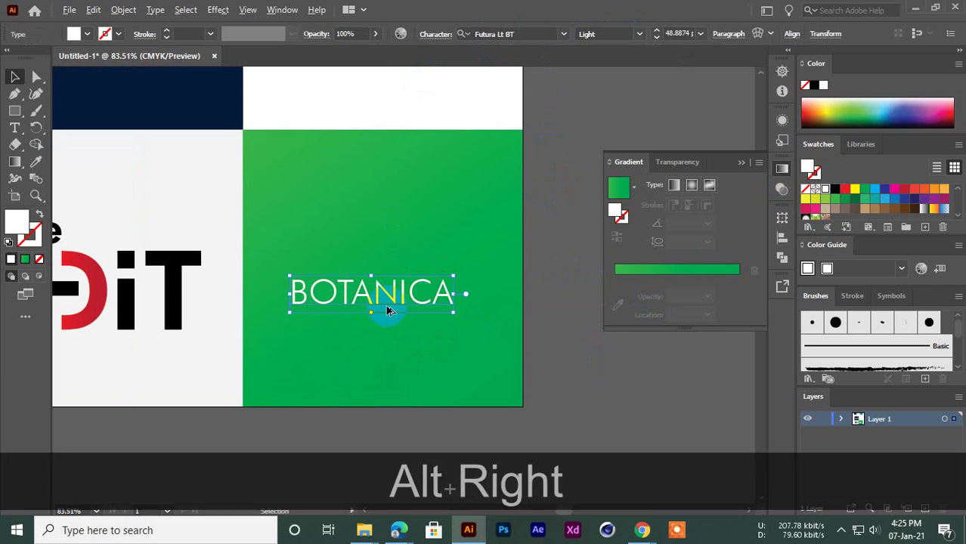
{"action": "key", "text": "alt+Right"}
{"action": "key", "text": "alt+Right"}
{"action": "key", "text": "alt+Right"}
{"action": "key", "text": "alt+Right"}
{"action": "key", "text": "alt+Right"}
{"action": "key", "text": "alt+Right"}
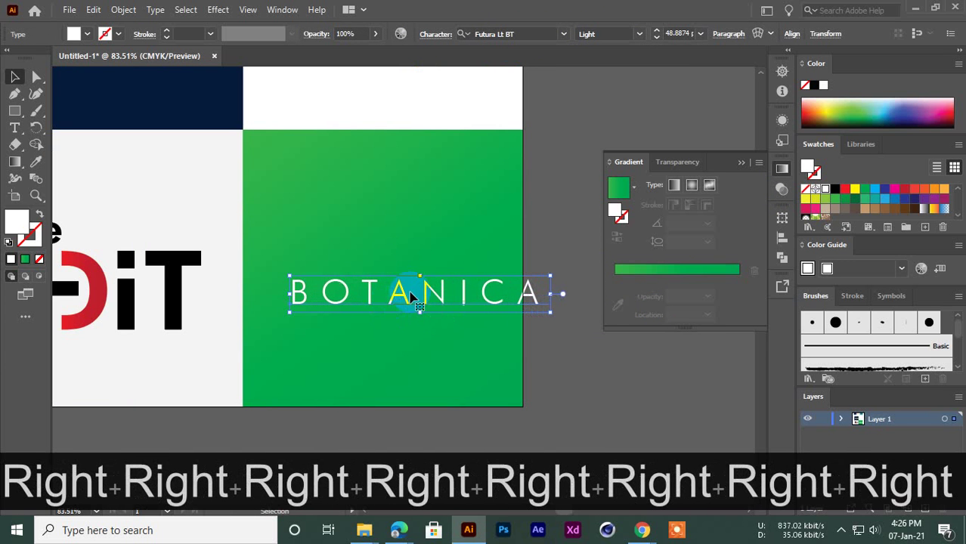
Step: Move the widely spaced BOTANICA text so it sits centered across the green square's width
{"action": "mouse_move", "coordinate": [417, 291]}
{"action": "left_mouse_down"}
{"action": "mouse_move", "coordinate": [344, 309]}
{"action": "mouse_move", "coordinate": [408, 297]}
{"action": "mouse_move", "coordinate": [402, 288]}
{"action": "left_mouse_up"}
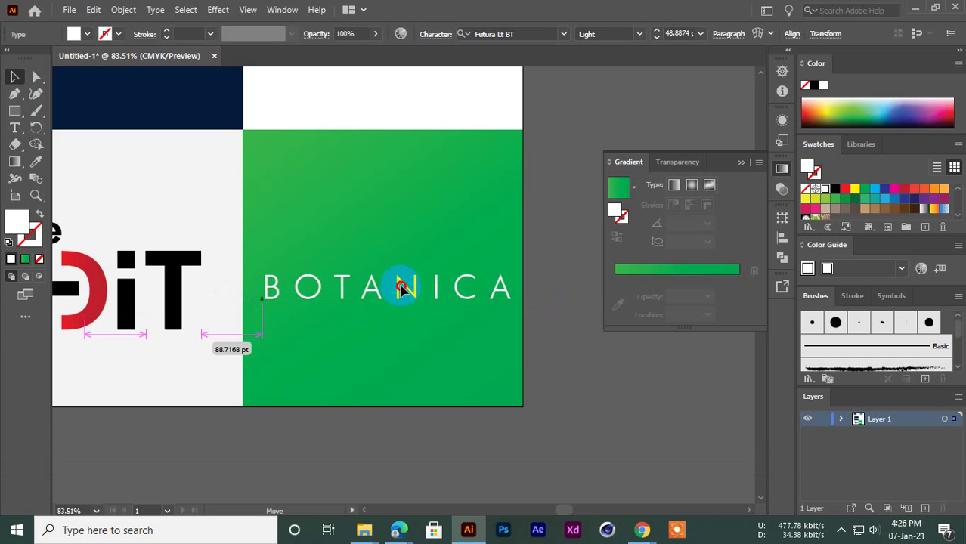
{"action": "left_click", "coordinate": [556, 324]}
{"action": "left_click_drag", "start_coordinate": [308, 262], "coordinate": [273, 284]}
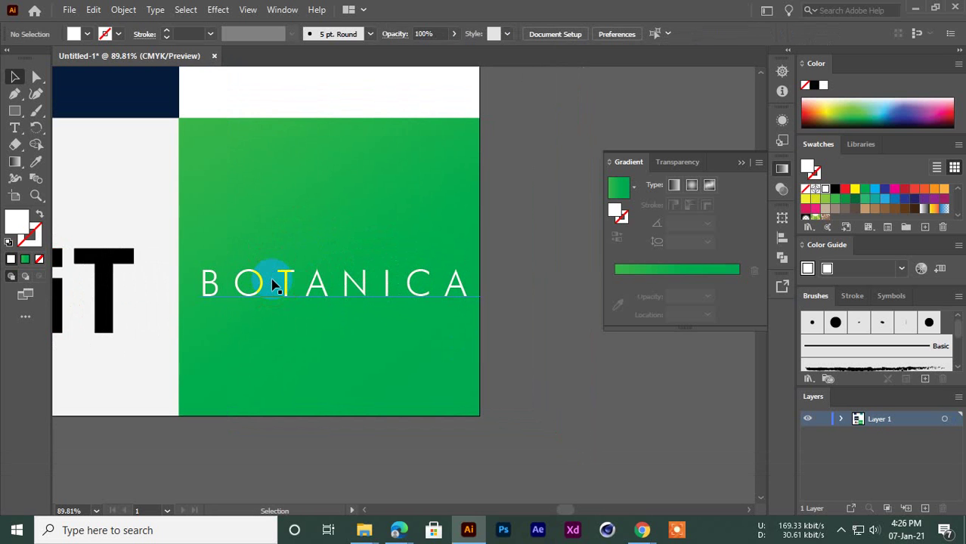
{"action": "left_click", "coordinate": [316, 292]}
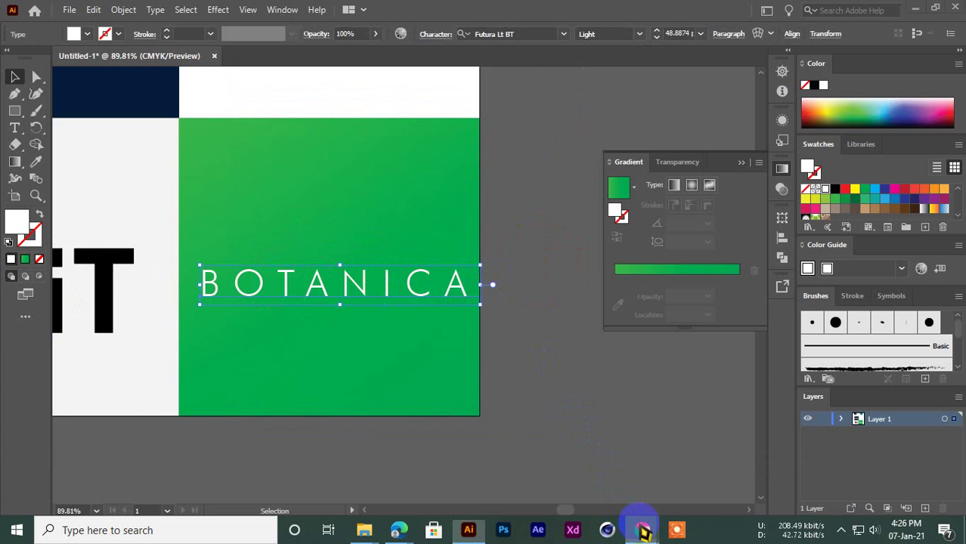
Step: Switch to the browser and look through the botanic company logo image results, enlarging the greenlight botanics logo as reference
{"action": "left_click", "coordinate": [641, 530]}
{"action": "scroll", "coordinate": [281, 356], "scroll_direction": "down", "scroll_amount": 2}
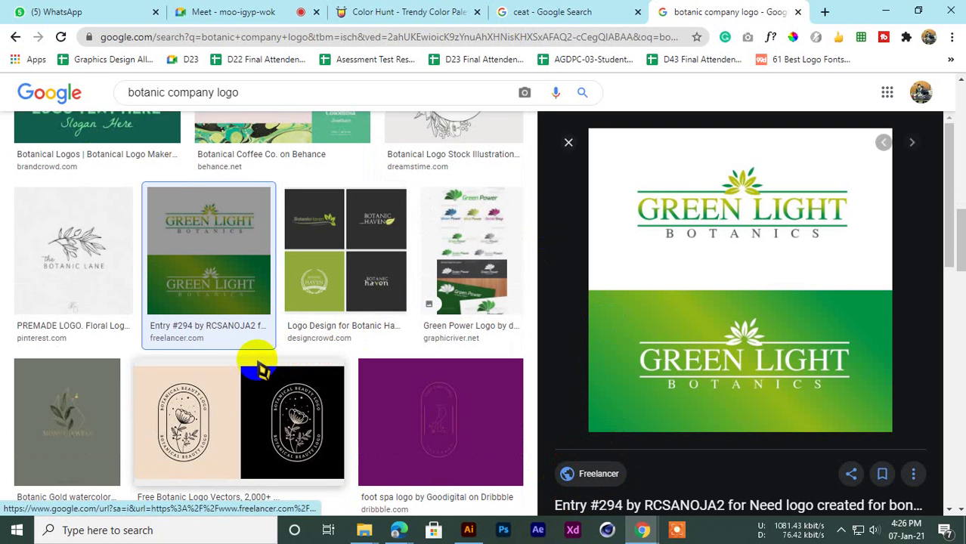
{"action": "scroll", "coordinate": [261, 368], "scroll_direction": "up", "scroll_amount": 2}
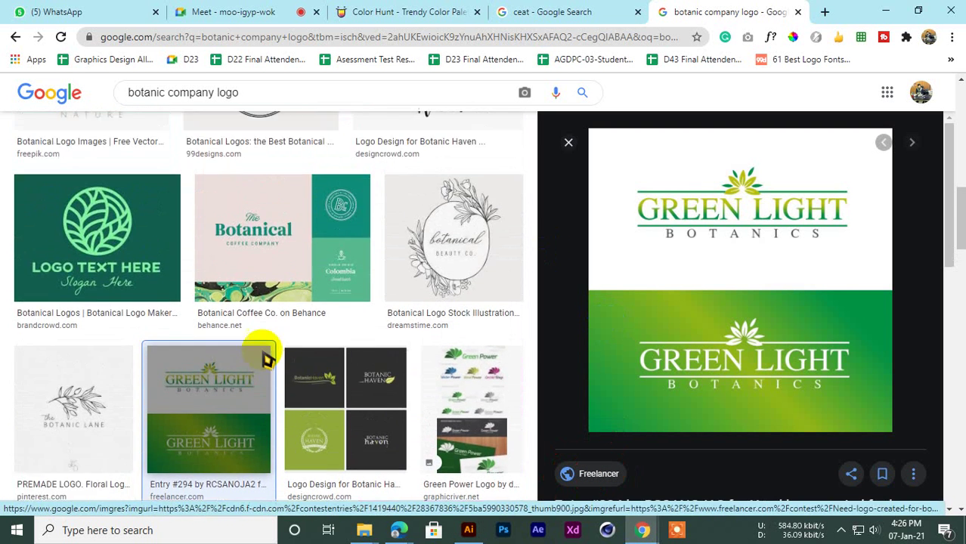
{"action": "scroll", "coordinate": [266, 358], "scroll_direction": "down", "scroll_amount": 10}
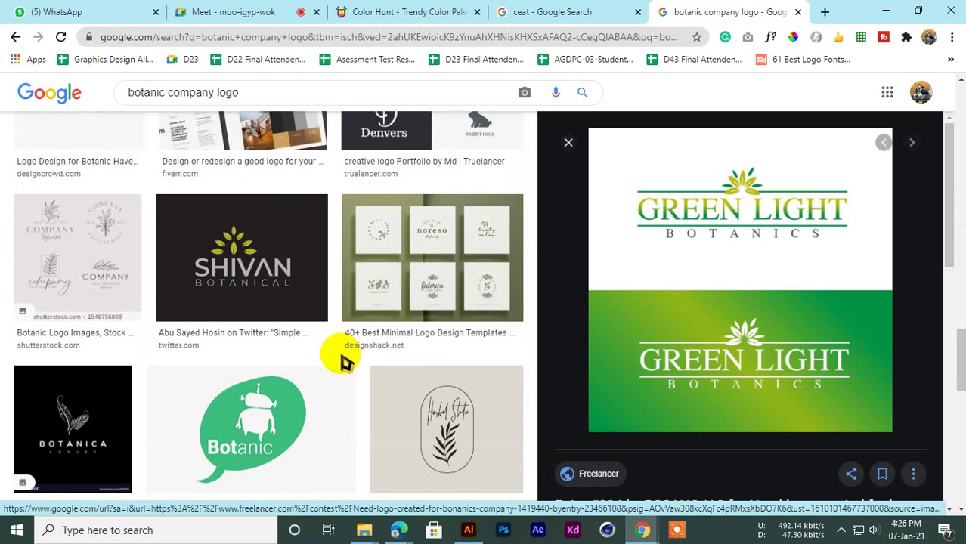
{"action": "scroll", "coordinate": [261, 344], "scroll_direction": "down", "scroll_amount": 6}
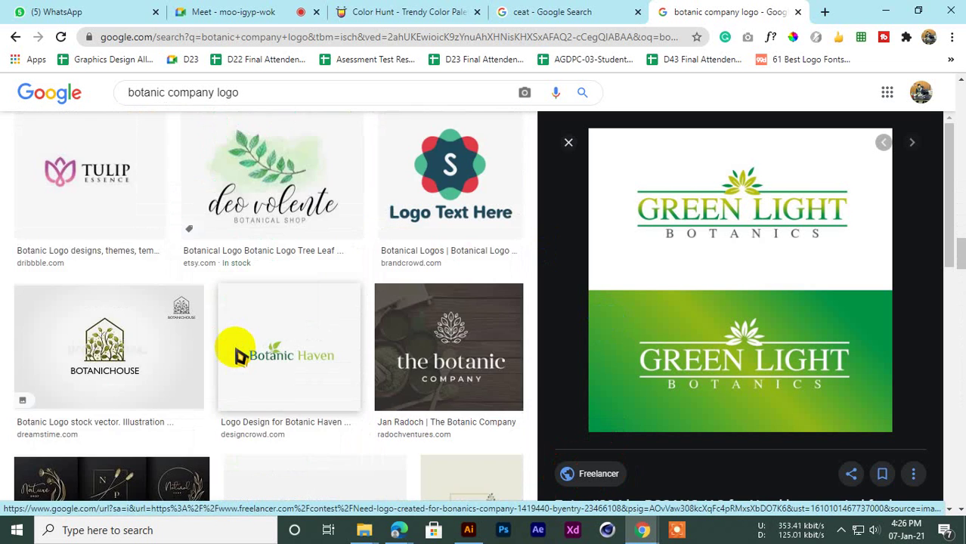
{"action": "scroll", "coordinate": [239, 355], "scroll_direction": "down", "scroll_amount": 4}
{"action": "scroll", "coordinate": [190, 383], "scroll_direction": "down", "scroll_amount": 2}
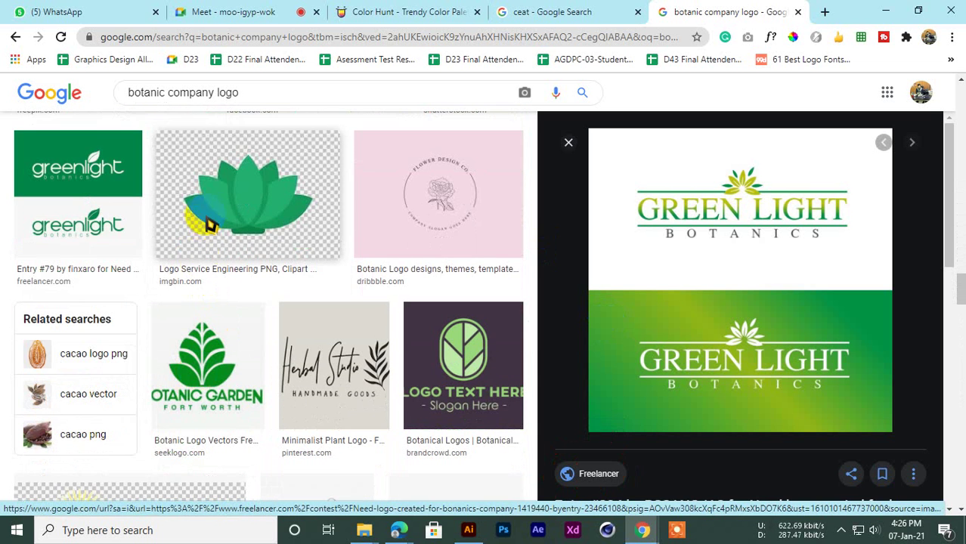
{"action": "left_click", "coordinate": [76, 194]}
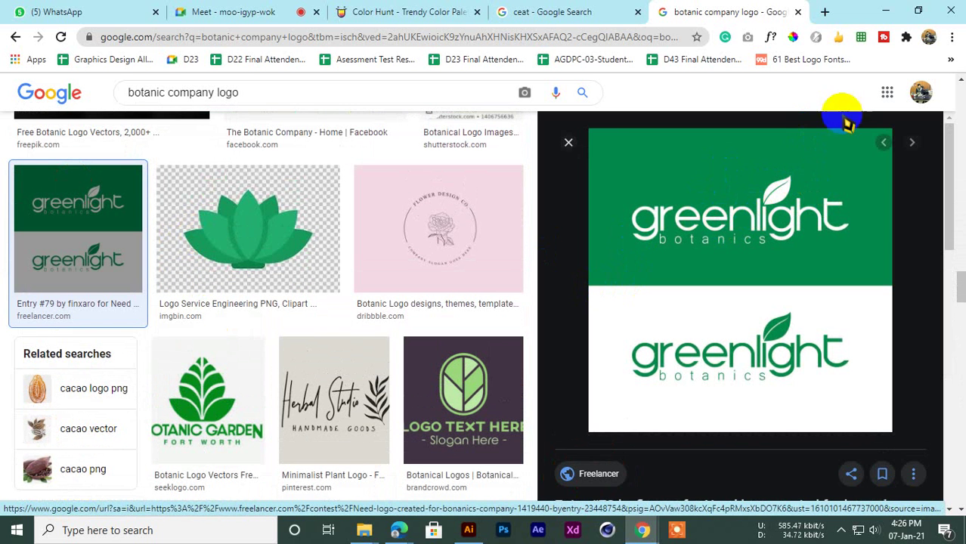
{"action": "left_click", "coordinate": [885, 11]}
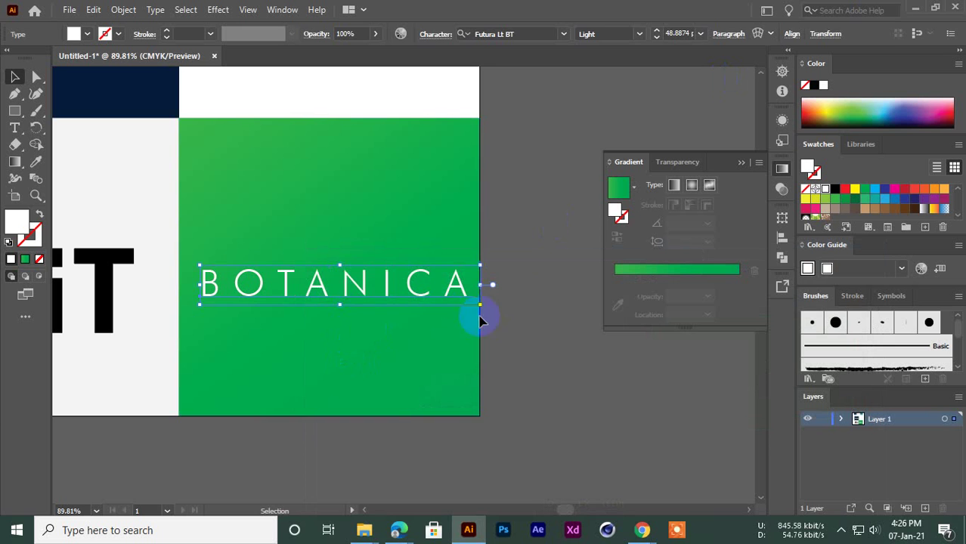
Step: Return to Illustrator and draw a tall white ellipse, about 136 by 288 pt, on the empty canvas beside the green square
{"action": "left_click", "coordinate": [524, 291]}
{"action": "key", "text": "space"}
{"action": "left_click_drag", "start_coordinate": [523, 291], "coordinate": [423, 301]}
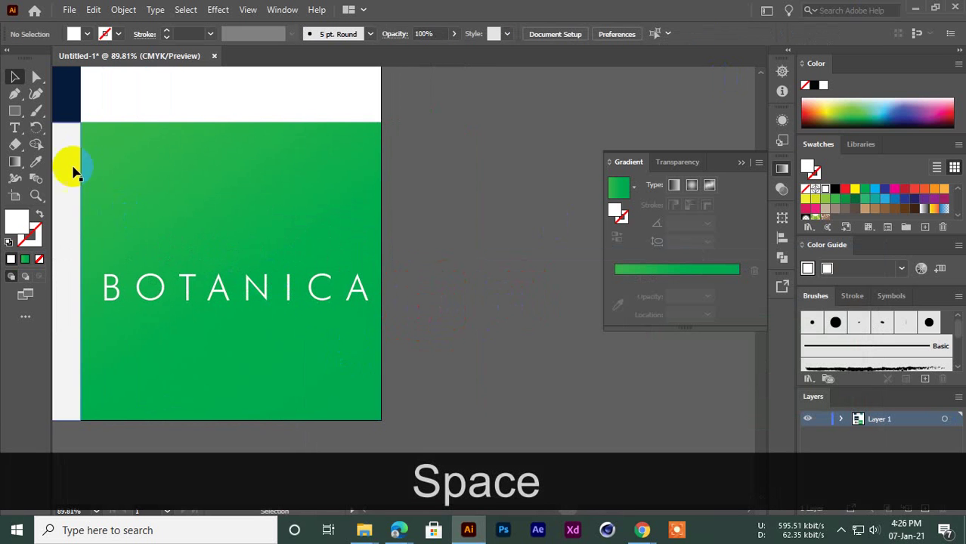
{"action": "right_click", "coordinate": [12, 113]}
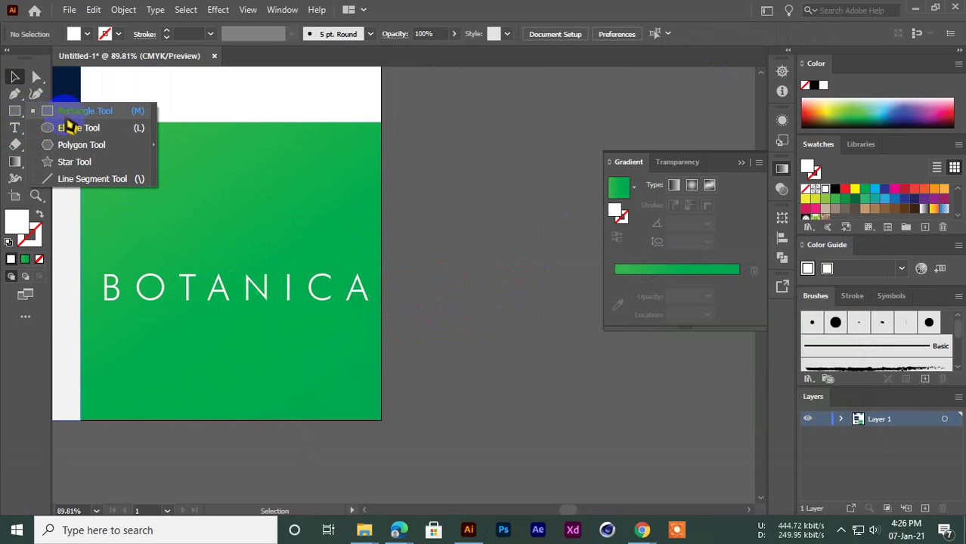
{"action": "left_click", "coordinate": [69, 128]}
{"action": "key", "text": "ctrl+space"}
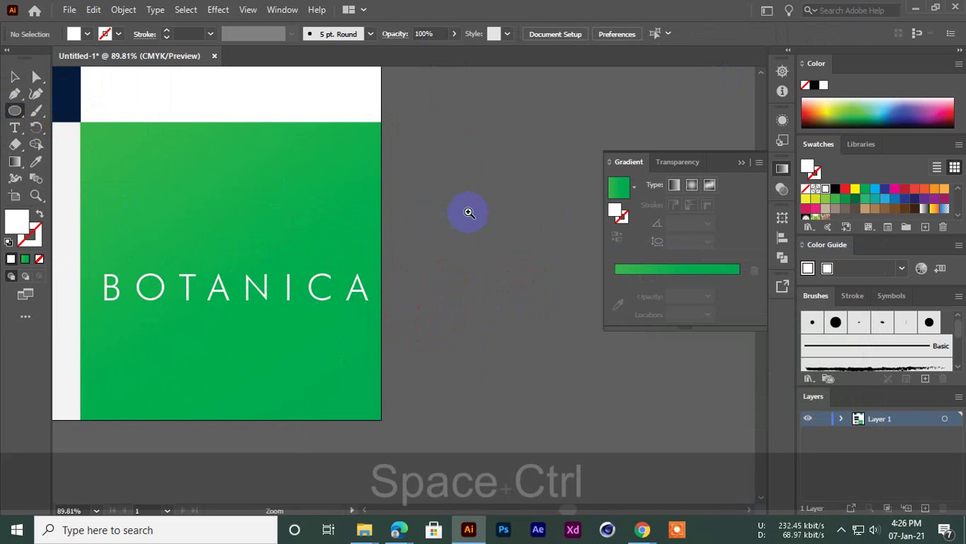
{"action": "left_click_drag", "start_coordinate": [468, 209], "coordinate": [254, 231]}
{"action": "left_click_drag", "start_coordinate": [347, 124], "coordinate": [434, 309]}
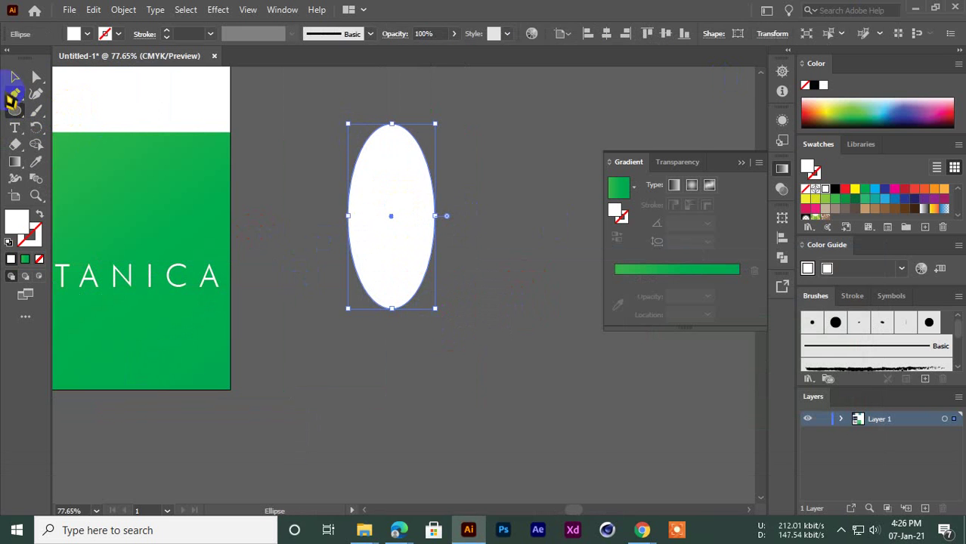
Step: Convert the ellipse's top and bottom anchor points to corners so both ends are pointed
{"action": "left_click", "coordinate": [14, 76]}
{"action": "left_click", "coordinate": [325, 179]}
{"action": "left_click", "coordinate": [388, 194]}
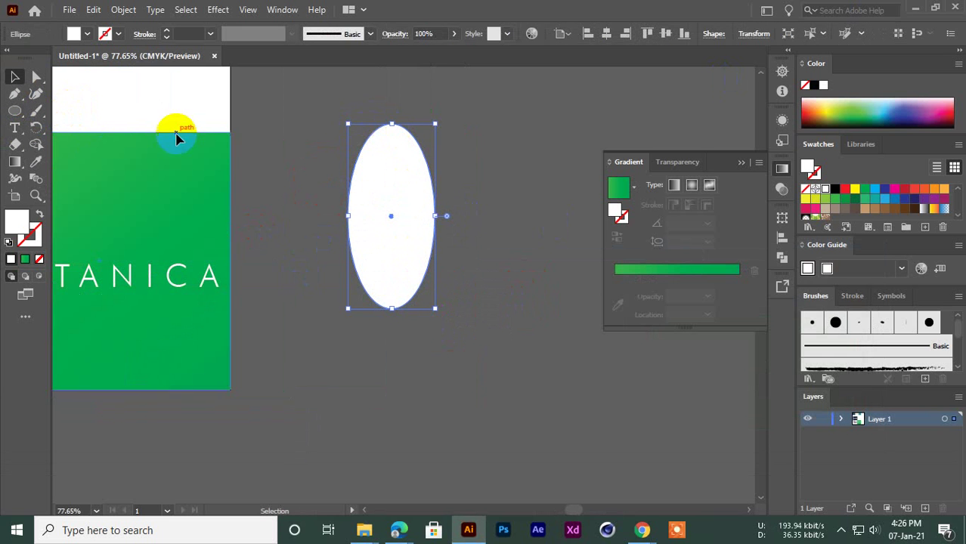
{"action": "left_click", "coordinate": [36, 76]}
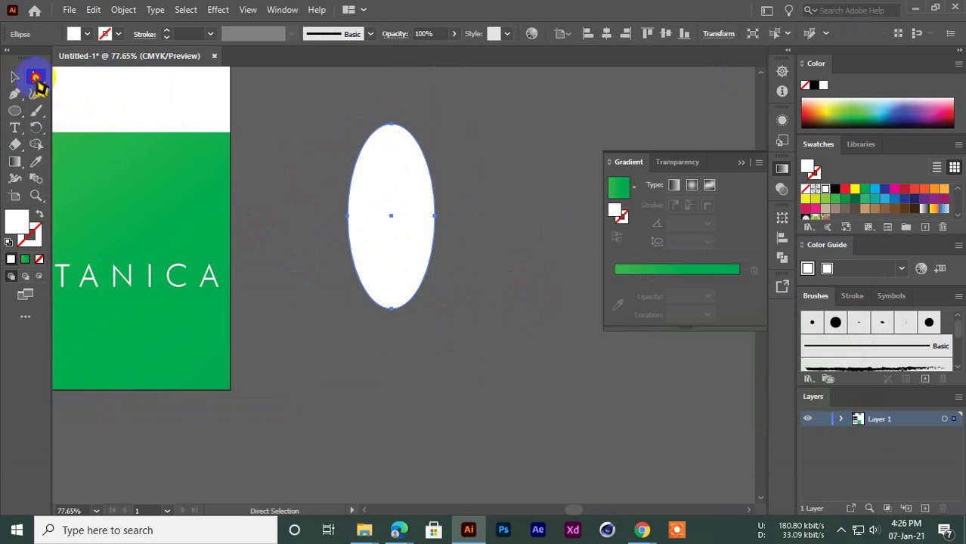
{"action": "left_click", "coordinate": [392, 124]}
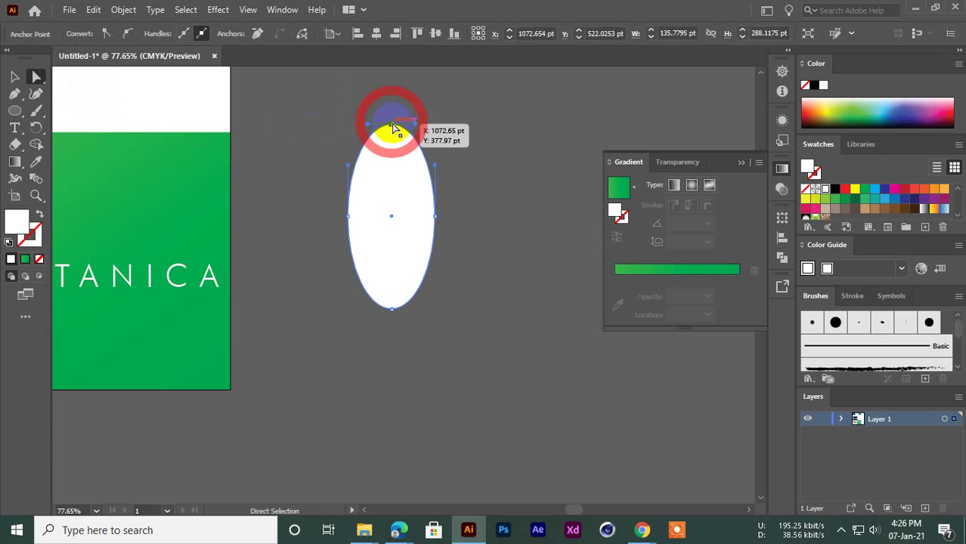
{"action": "left_click", "coordinate": [107, 34]}
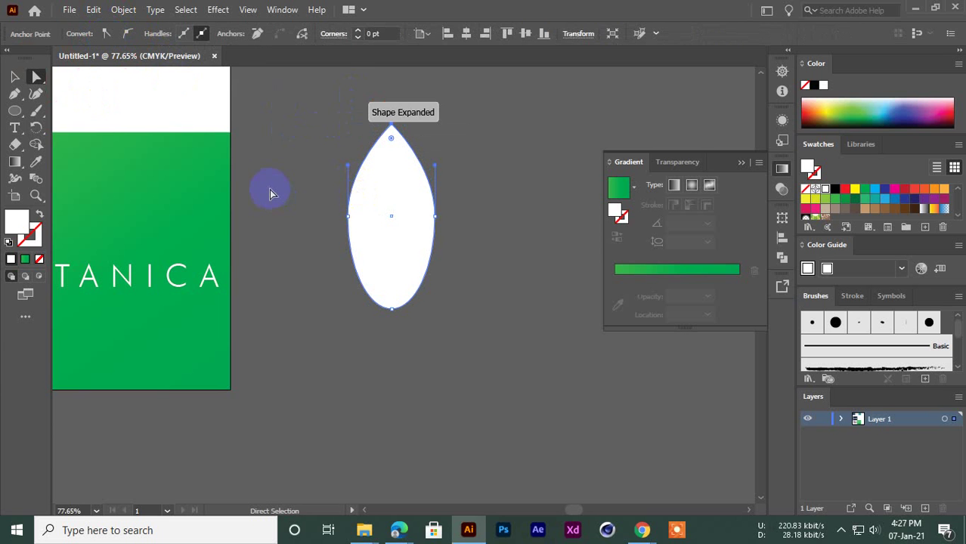
{"action": "left_click", "coordinate": [389, 308]}
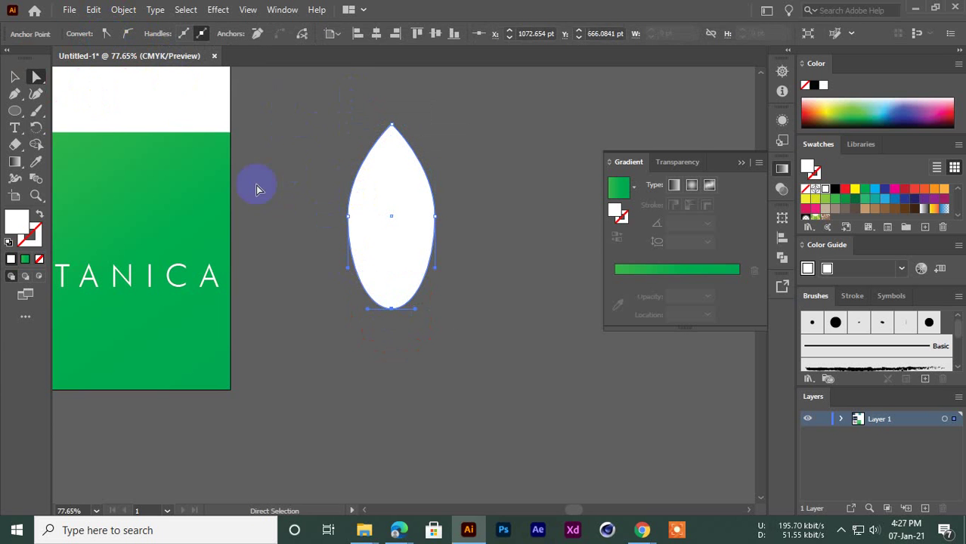
{"action": "left_click", "coordinate": [106, 34]}
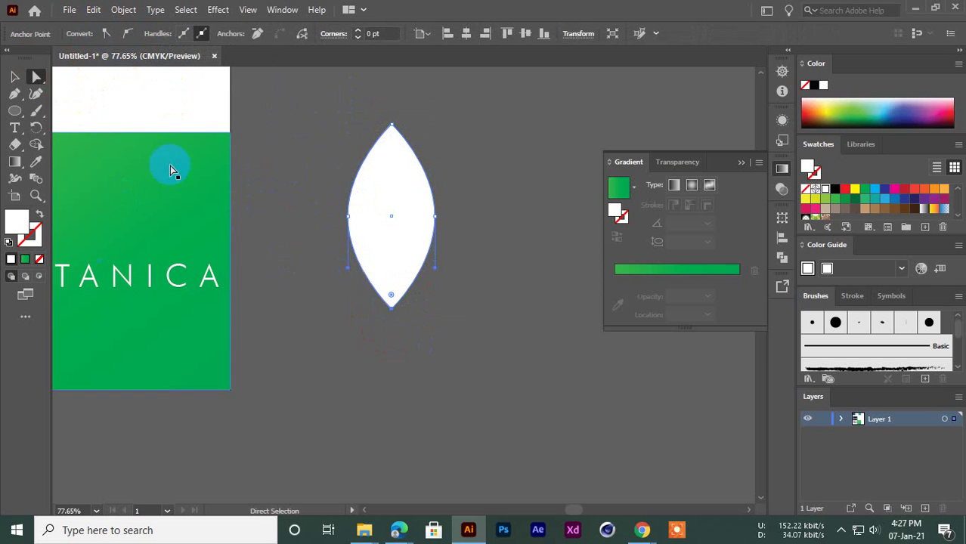
Step: Select the leaf shape's two side anchor points and nudge them down to form a drop with its widest part low
{"action": "left_click_drag", "start_coordinate": [316, 199], "coordinate": [413, 225]}
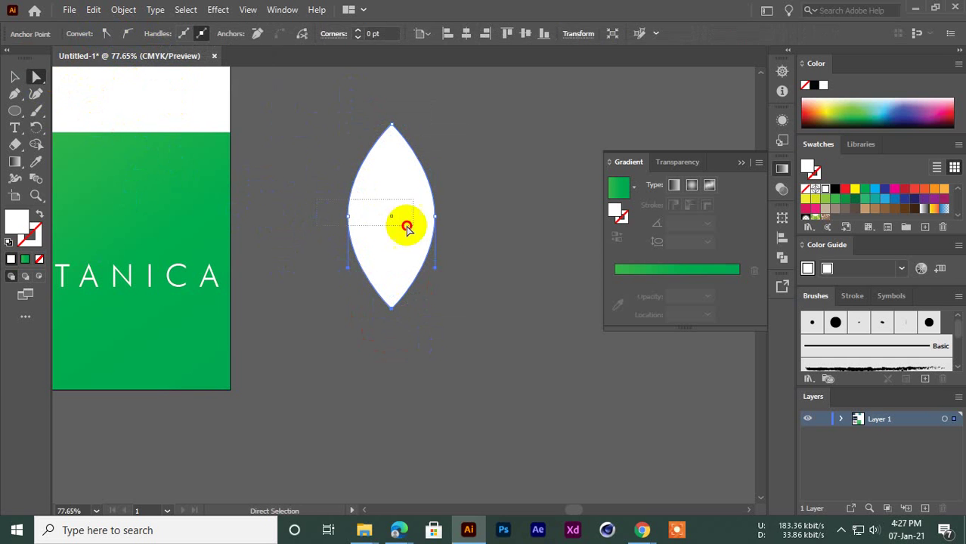
{"action": "left_click_drag", "start_coordinate": [473, 239], "coordinate": [472, 234]}
{"action": "key", "text": "Down"}
{"action": "key", "text": "Down"}
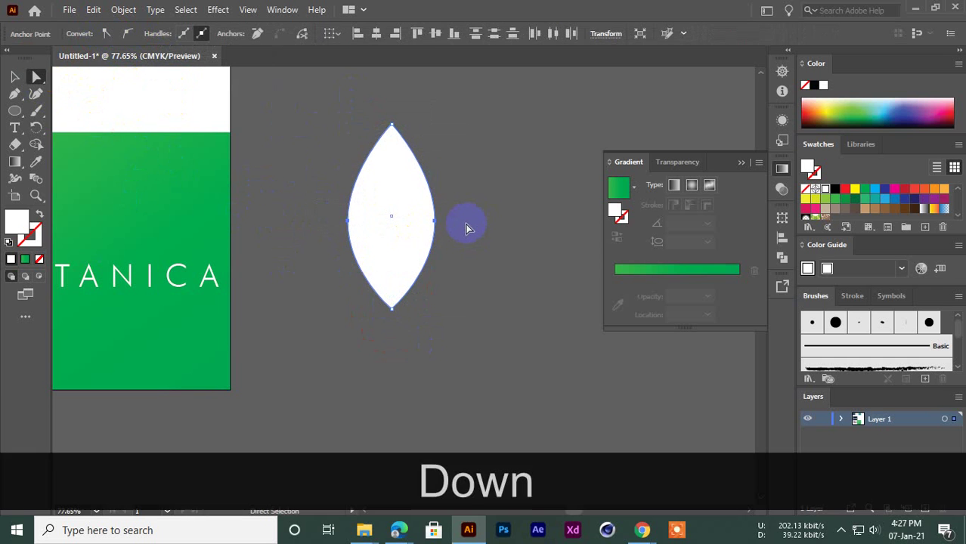
{"action": "key", "text": "Down"}
{"action": "key", "text": "Down"}
{"action": "key", "text": "Down"}
{"action": "key", "text": "Down"}
{"action": "key", "text": "Down"}
{"action": "key", "text": "Down"}
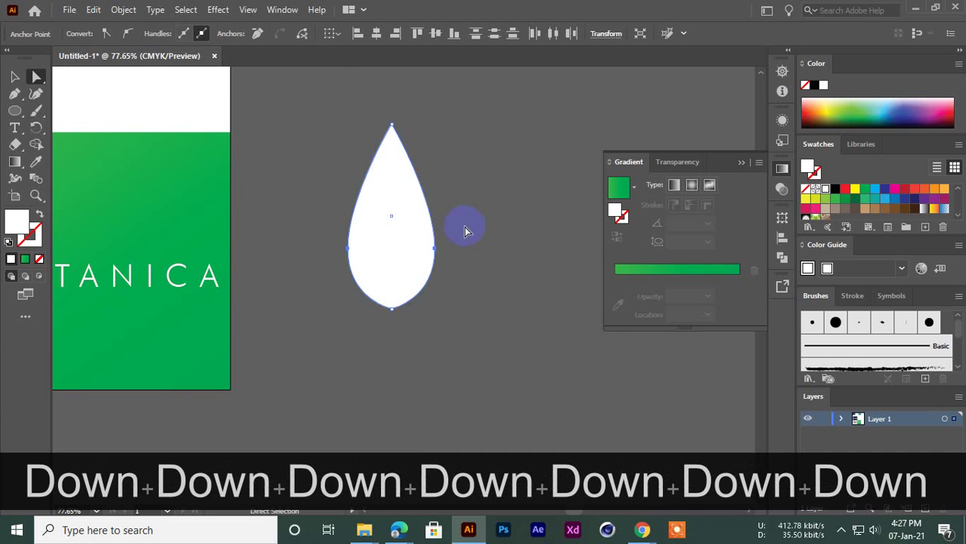
Step: Turn the drop into a white outline without fill and set its stroke weight to 4 pt
{"action": "left_click", "coordinate": [15, 77]}
{"action": "left_click", "coordinate": [283, 175]}
{"action": "left_click", "coordinate": [426, 246]}
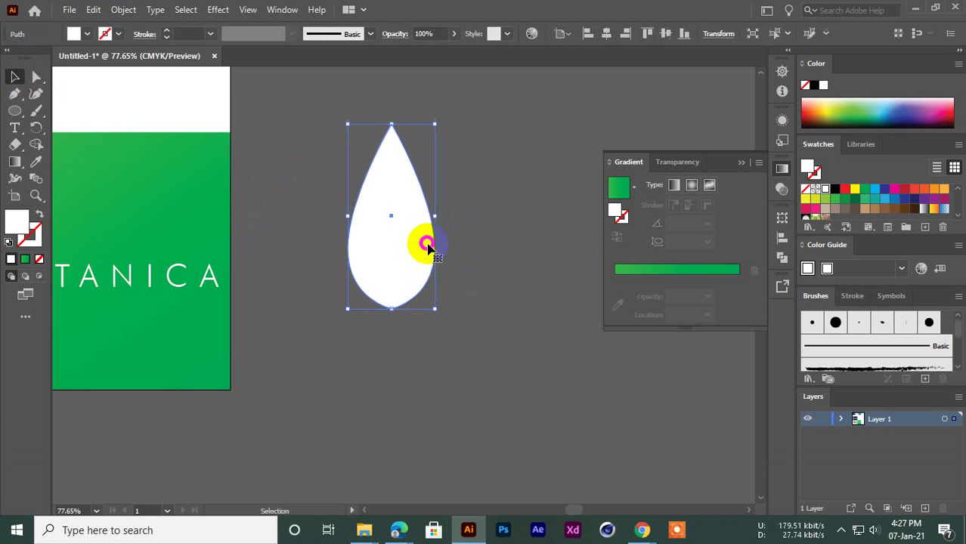
{"action": "left_click", "coordinate": [39, 214]}
{"action": "left_click", "coordinate": [342, 325]}
{"action": "left_click", "coordinate": [422, 270]}
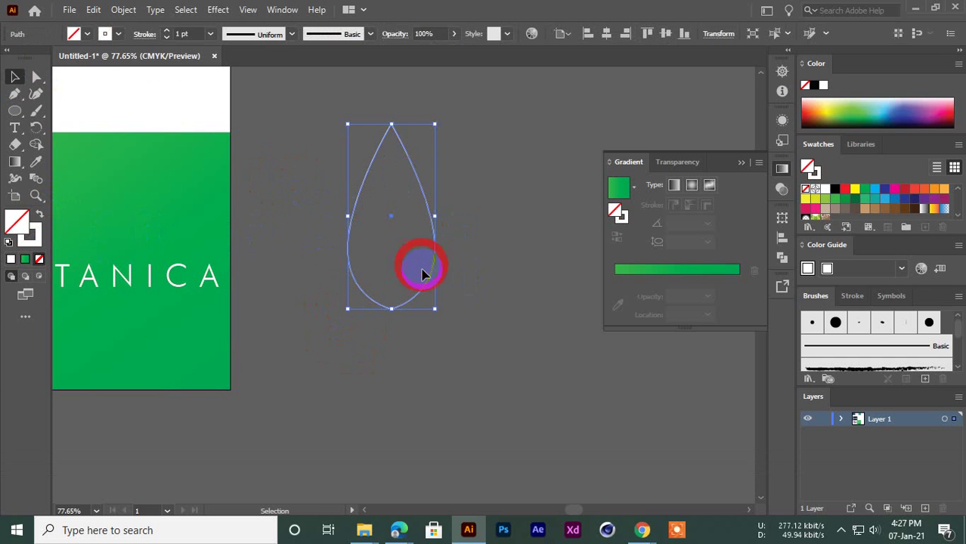
{"action": "left_click", "coordinate": [166, 33]}
{"action": "left_click", "coordinate": [167, 34]}
{"action": "left_click", "coordinate": [166, 33]}
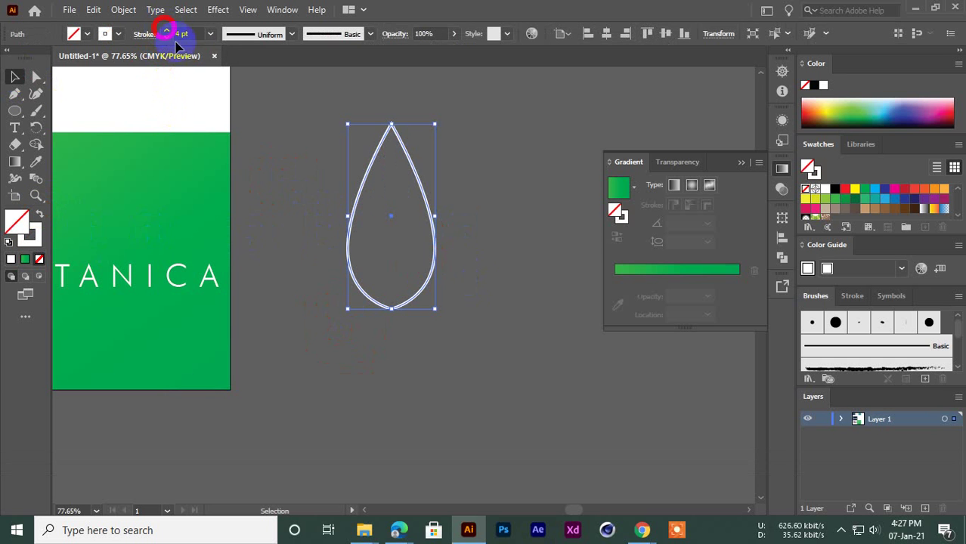
{"action": "left_click", "coordinate": [286, 209]}
{"action": "left_click", "coordinate": [378, 233]}
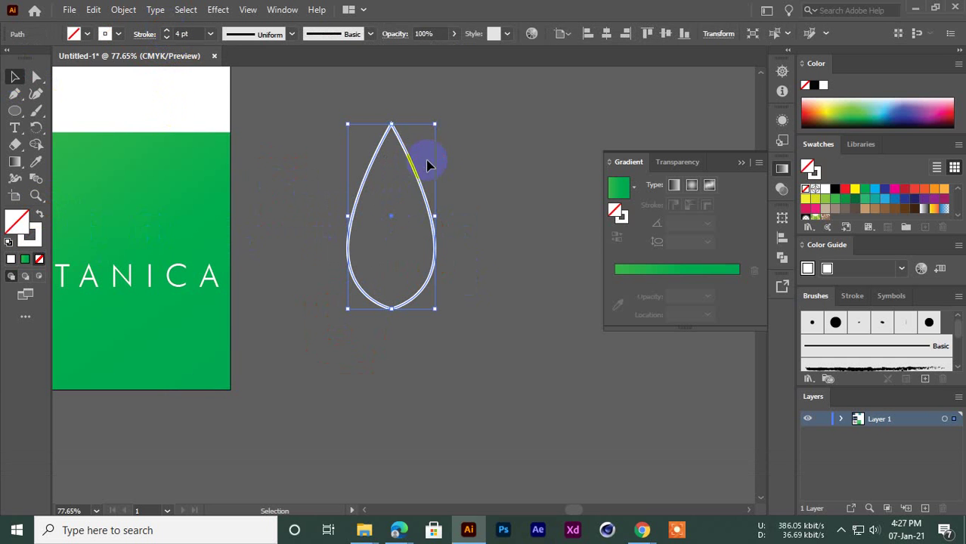
Step: Scale the outlined drop down proportionally and place it centered above the BOTANICA text in the green square
{"action": "left_click_drag", "start_coordinate": [434, 123], "coordinate": [408, 183]}
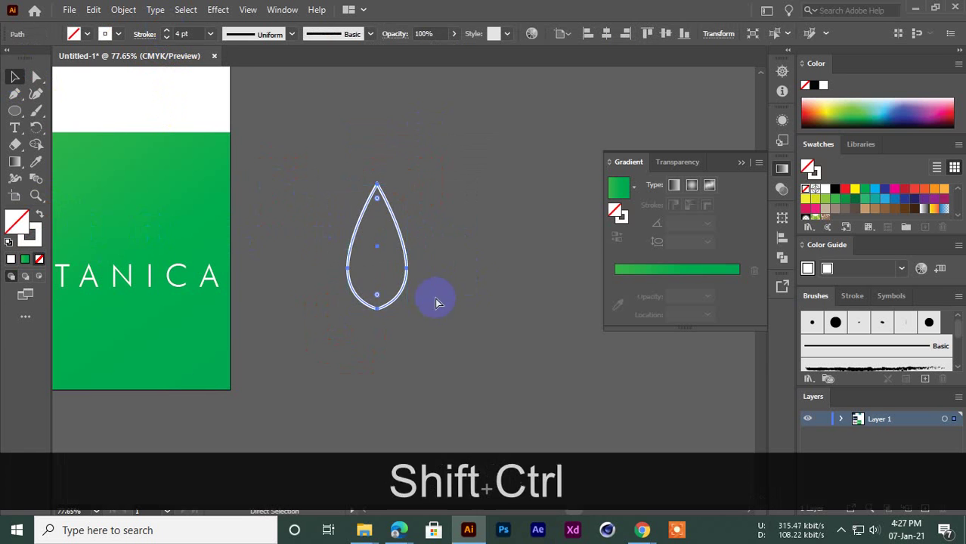
{"action": "scroll", "coordinate": [435, 302], "scroll_direction": "down", "scroll_amount": 1}
{"action": "left_click_drag", "start_coordinate": [494, 282], "coordinate": [273, 224]}
{"action": "left_click_drag", "start_coordinate": [280, 151], "coordinate": [269, 172]}
{"action": "left_click", "coordinate": [387, 230]}
{"action": "left_click_drag", "start_coordinate": [255, 215], "coordinate": [379, 216]}
{"action": "left_click", "coordinate": [549, 237]}
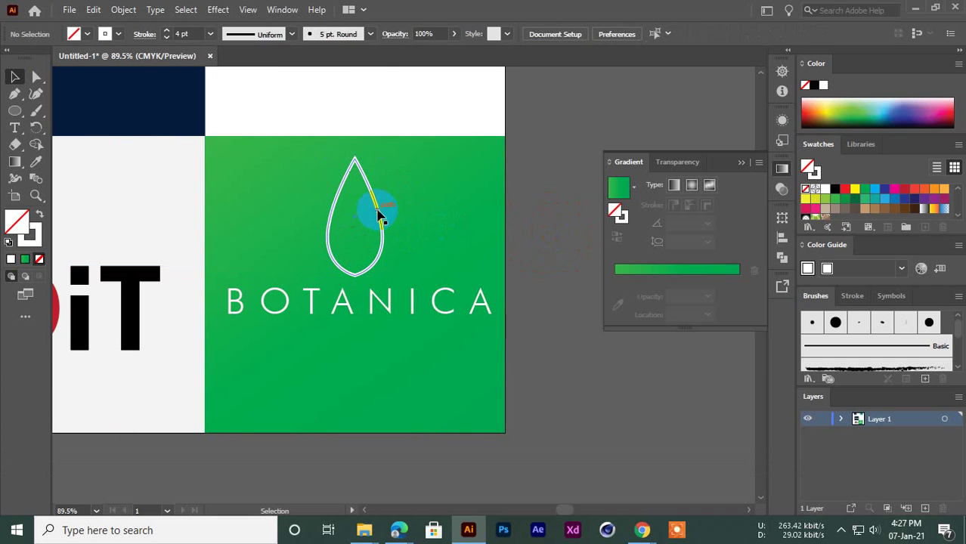
Step: Duplicate the outlined drop horizontally to its right and scale the copy down to about two thirds, keeping its base level
{"action": "left_click", "coordinate": [379, 214]}
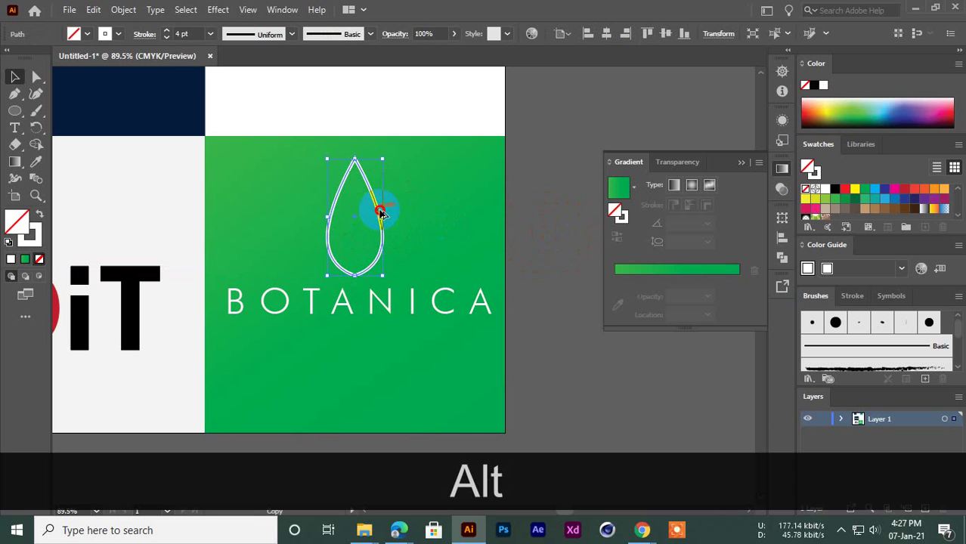
{"action": "left_click_drag", "start_coordinate": [379, 215], "coordinate": [408, 214]}
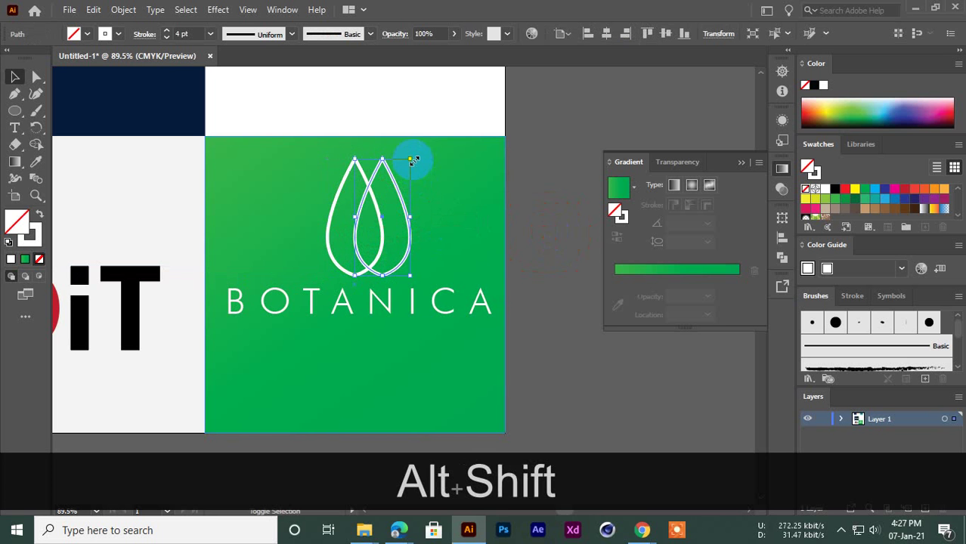
{"action": "left_click_drag", "start_coordinate": [409, 161], "coordinate": [401, 226]}
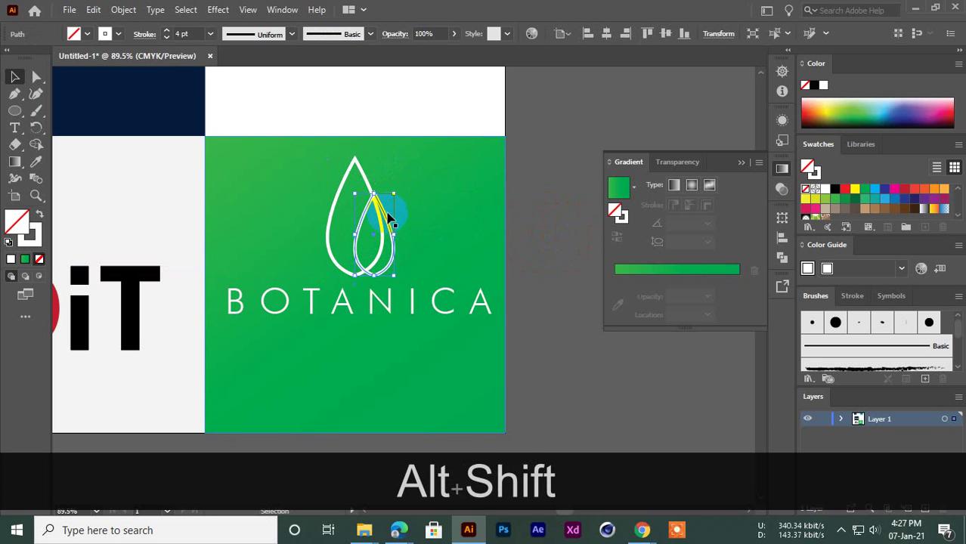
Step: Rotate the smaller drop by -34° so its tip points up and outward to the right
{"action": "right_click", "coordinate": [386, 214]}
{"action": "mouse_move", "coordinate": [442, 429]}
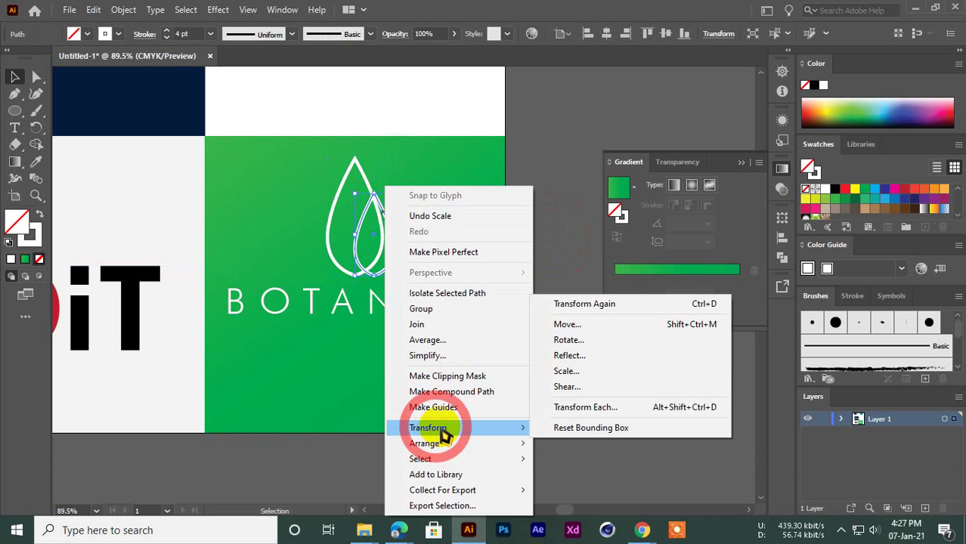
{"action": "left_click", "coordinate": [581, 342]}
{"action": "left_click_drag", "start_coordinate": [458, 177], "coordinate": [598, 157]}
{"action": "left_click", "coordinate": [603, 215]}
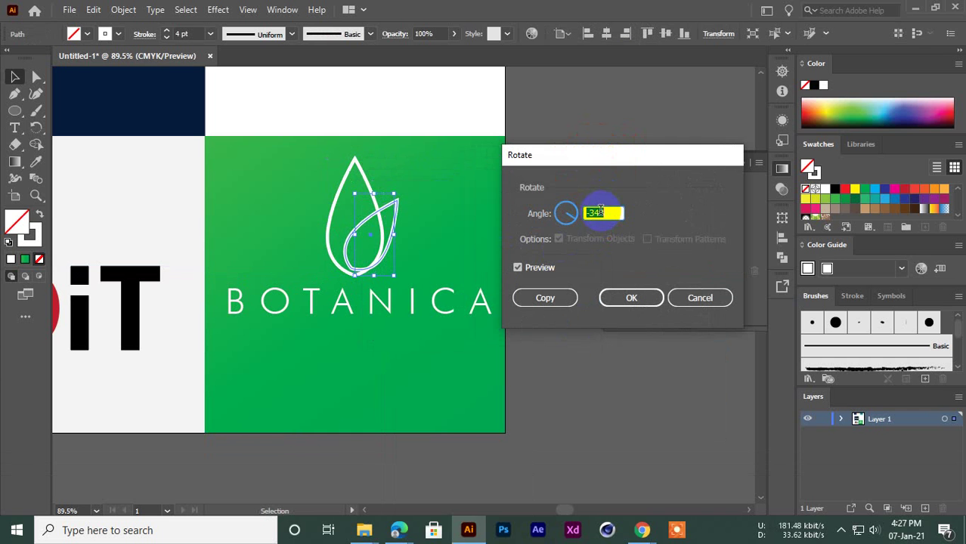
{"action": "left_click", "coordinate": [627, 301]}
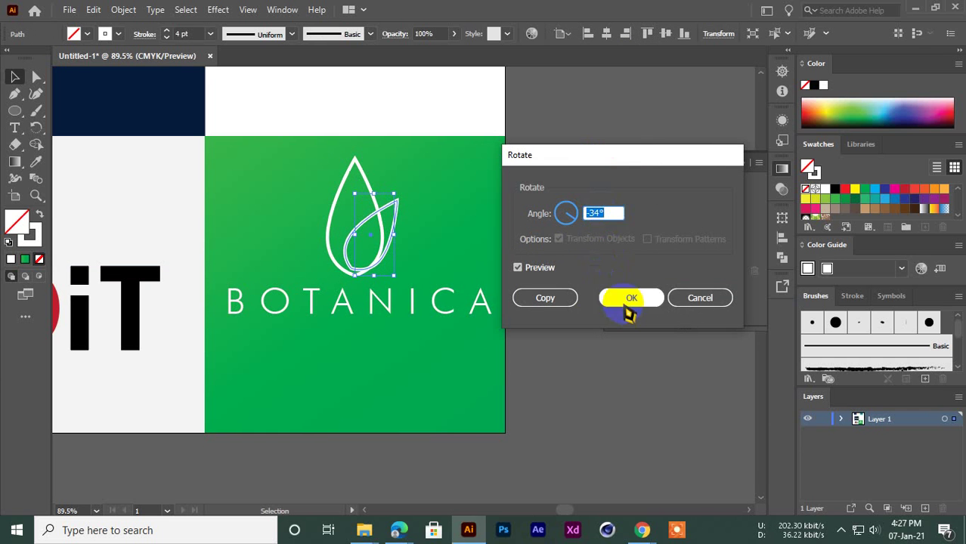
Step: Move the rotated smaller drop right and slightly down so it overlaps the large drop's lower right edge
{"action": "left_click", "coordinate": [561, 442]}
{"action": "left_click_drag", "start_coordinate": [392, 232], "coordinate": [415, 242]}
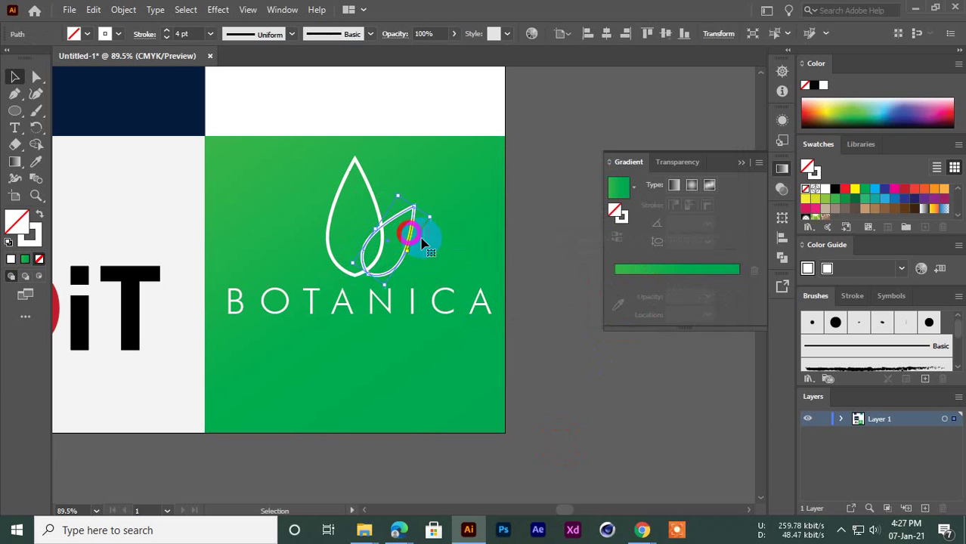
{"action": "left_click", "coordinate": [556, 261]}
{"action": "left_click", "coordinate": [412, 241]}
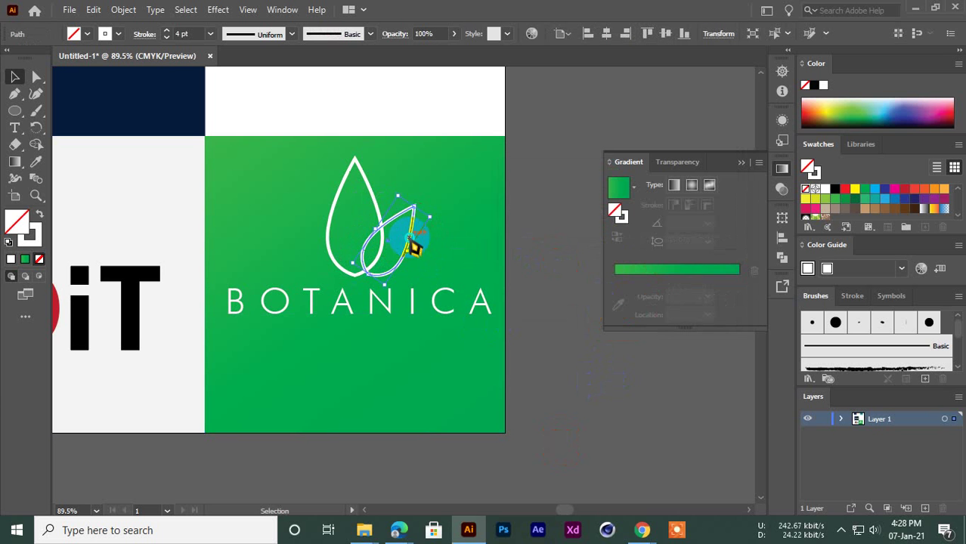
{"action": "right_click", "coordinate": [409, 243]}
{"action": "mouse_move", "coordinate": [472, 430]}
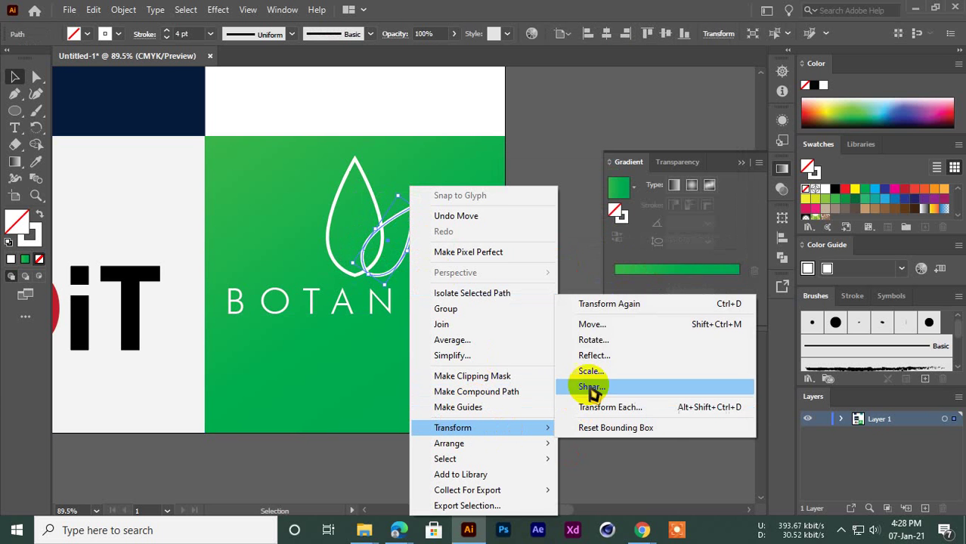
{"action": "left_click", "coordinate": [582, 266]}
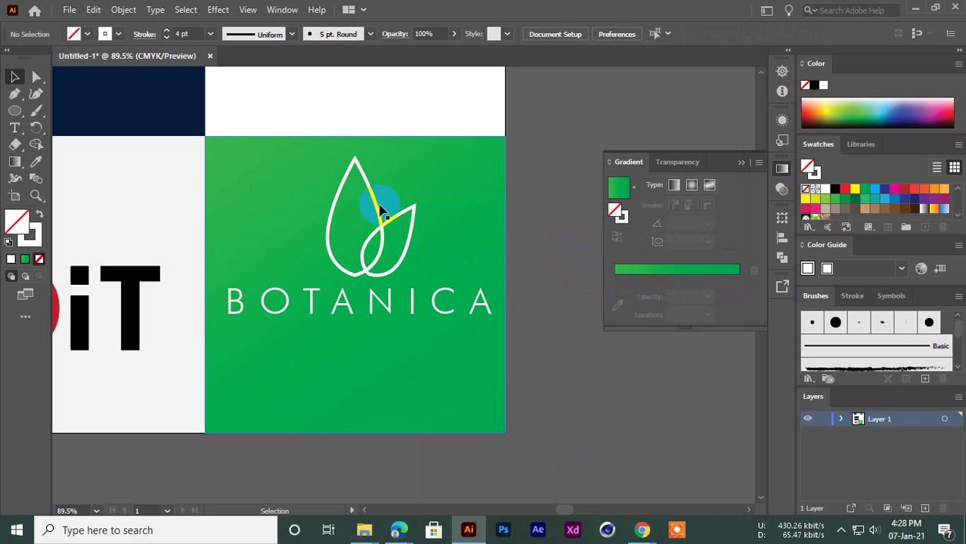
Step: Select both the large and the small drop and create a horizontally mirrored copy of them with Reflect
{"action": "left_click", "coordinate": [381, 211]}
{"action": "left_click", "coordinate": [380, 224], "text": "shift"}
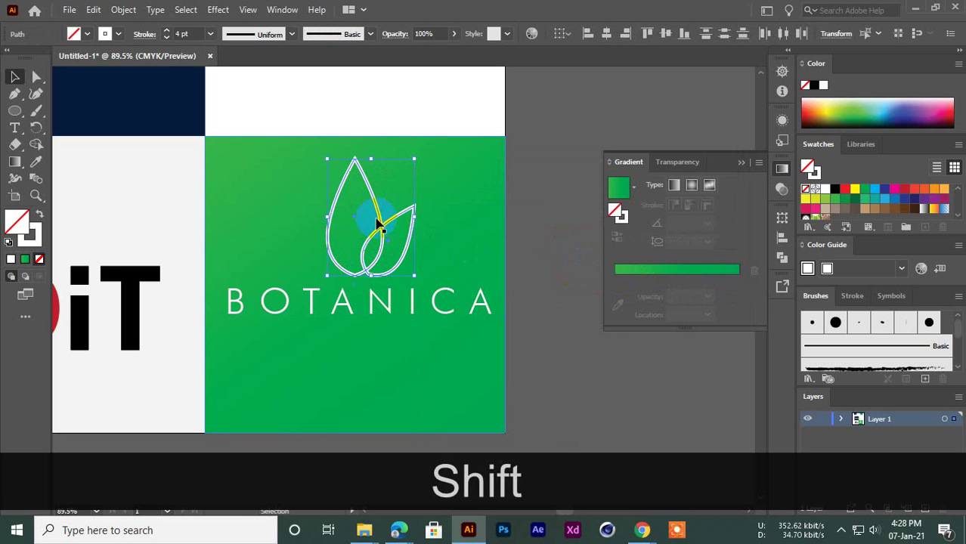
{"action": "right_click", "coordinate": [378, 221]}
{"action": "mouse_move", "coordinate": [463, 430]}
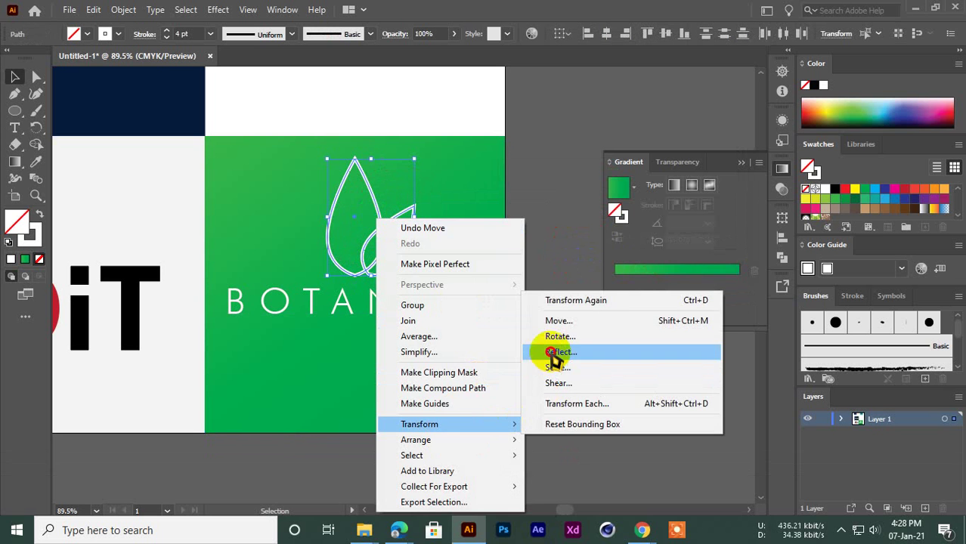
{"action": "left_click", "coordinate": [559, 352]}
{"action": "left_click", "coordinate": [555, 336]}
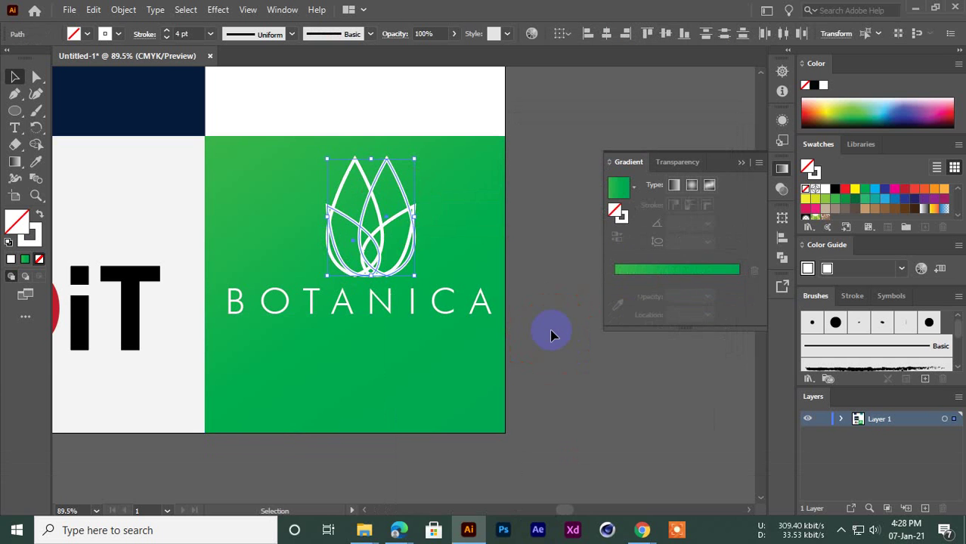
Step: Nudge the mirrored drops left until the two large drops coincide, forming a symmetrical three-leaf icon
{"action": "key", "text": "Left"}
{"action": "key", "text": "Left"}
{"action": "key", "text": "Left"}
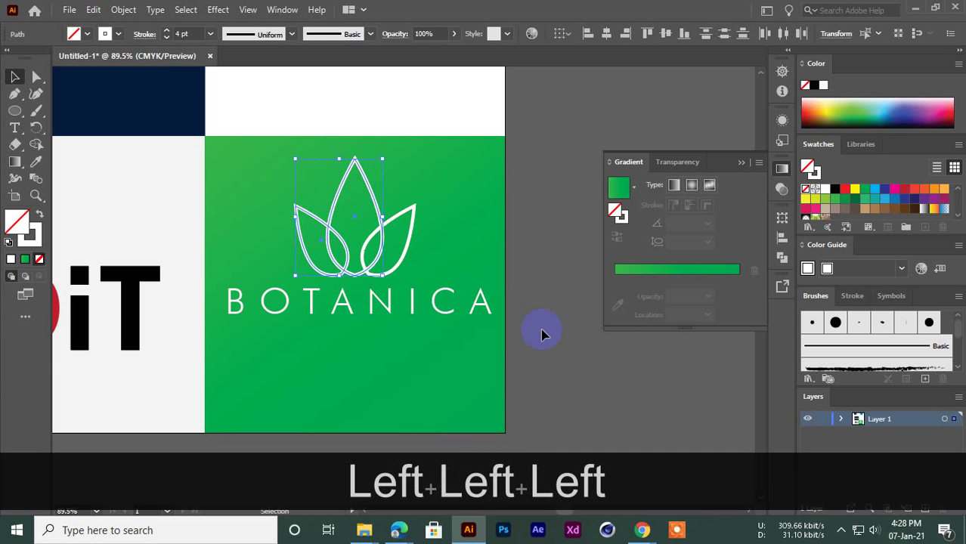
{"action": "left_click", "coordinate": [561, 338]}
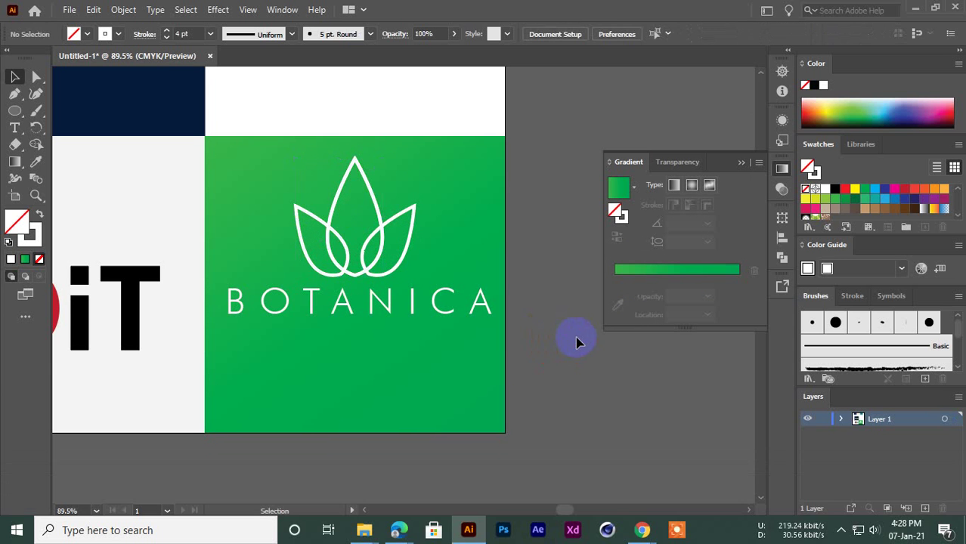
Step: Duplicate the green gradient square upward over the white square directly above the BOTANICA logo
{"action": "left_click_drag", "start_coordinate": [551, 316], "coordinate": [371, 274]}
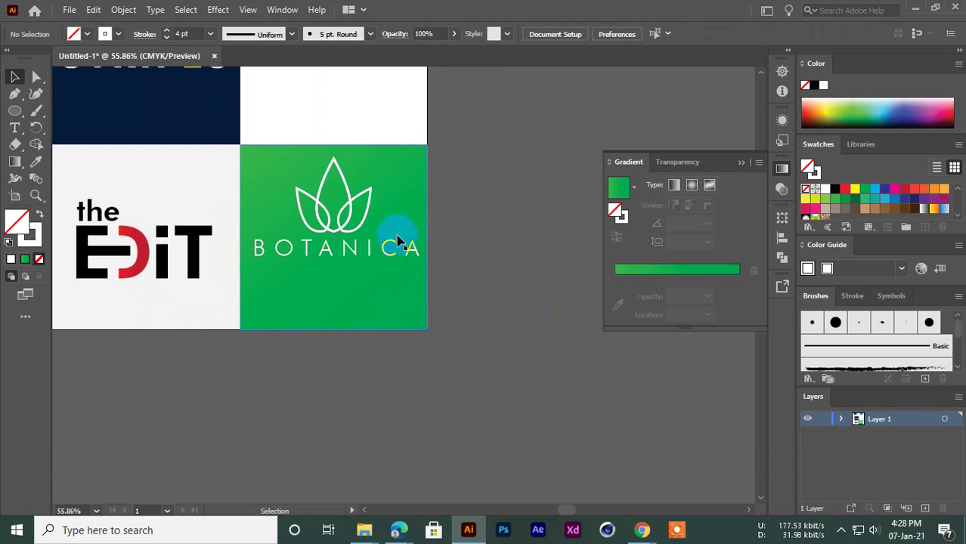
{"action": "left_click_drag", "start_coordinate": [377, 186], "coordinate": [424, 132]}
{"action": "left_click", "coordinate": [495, 182]}
{"action": "left_click_drag", "start_coordinate": [457, 223], "coordinate": [476, 250]}
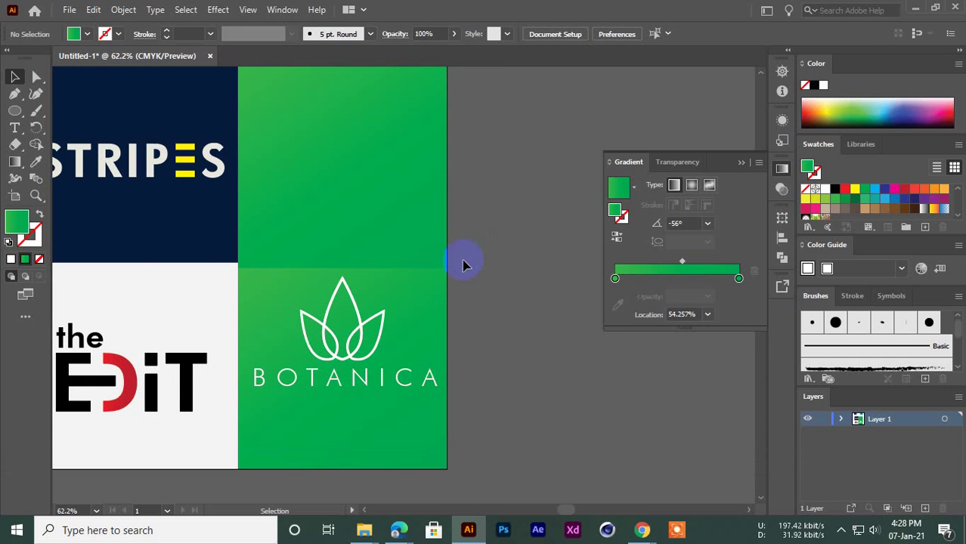
{"action": "left_click_drag", "start_coordinate": [513, 225], "coordinate": [521, 249]}
{"action": "left_click", "coordinate": [417, 272]}
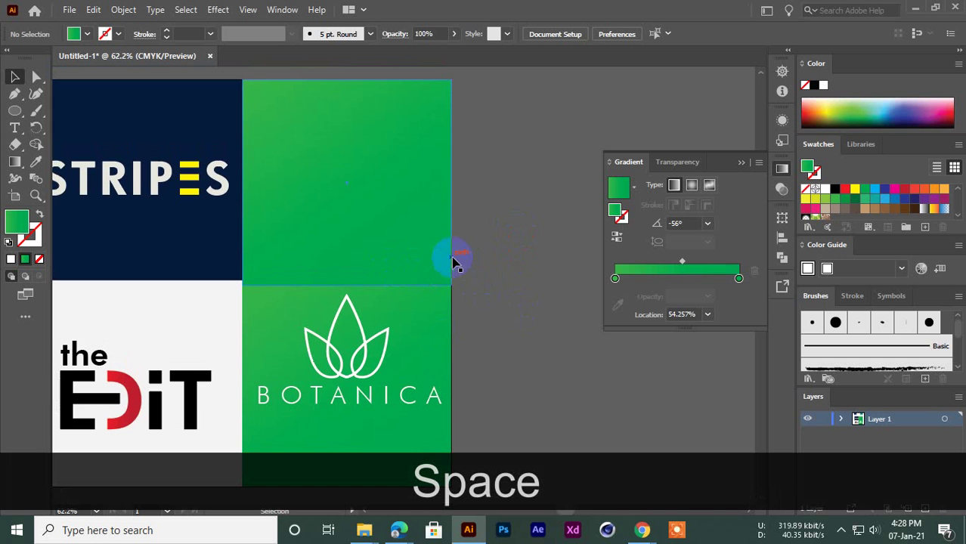
{"action": "left_click_drag", "start_coordinate": [453, 261], "coordinate": [435, 262]}
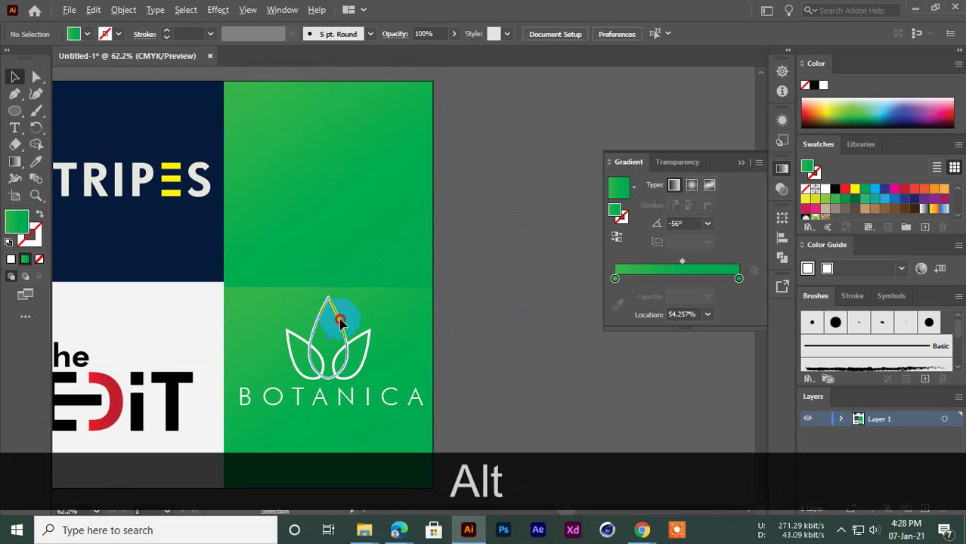
Step: Duplicate the icon's large center drop into the upper green square and make the copy wider and slightly taller
{"action": "left_click_drag", "start_coordinate": [340, 321], "coordinate": [363, 154]}
{"action": "left_click", "coordinate": [371, 152], "text": "ctrl"}
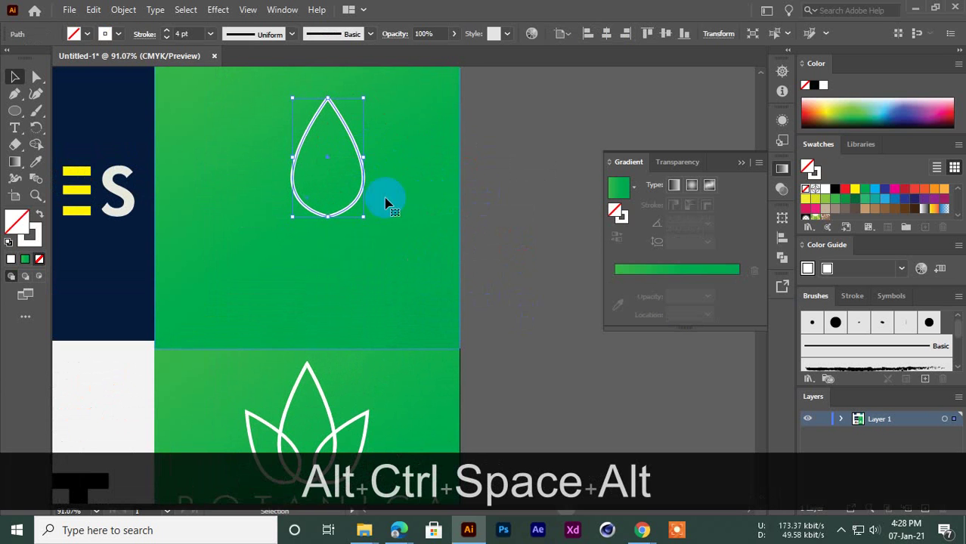
{"action": "mouse_move", "coordinate": [331, 220]}
{"action": "left_mouse_down"}
{"action": "mouse_move", "coordinate": [331, 230]}
{"action": "mouse_move", "coordinate": [337, 212]}
{"action": "left_mouse_up"}
{"action": "left_click", "coordinate": [474, 208]}
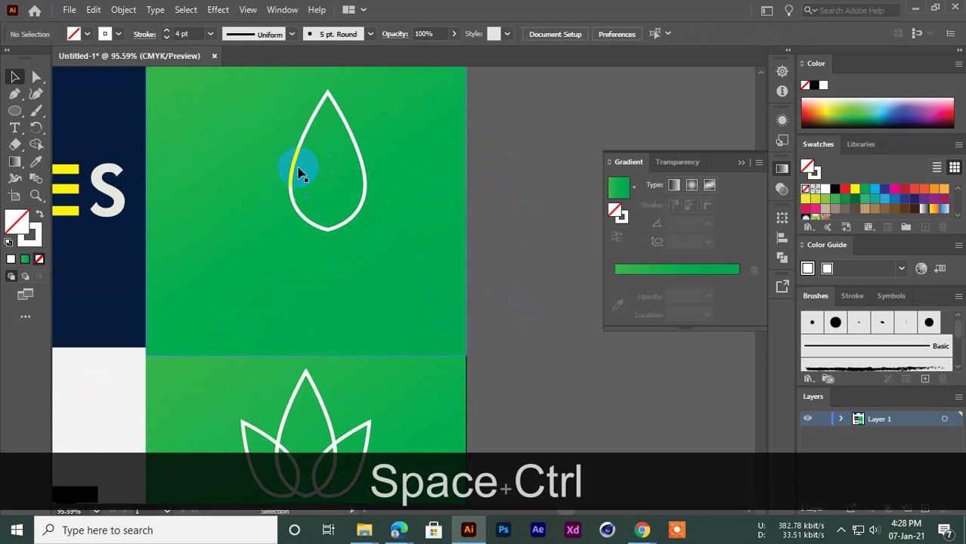
Step: Set the stroke weight of the drop in the upper green square to 11 pt
{"action": "left_click", "coordinate": [299, 160]}
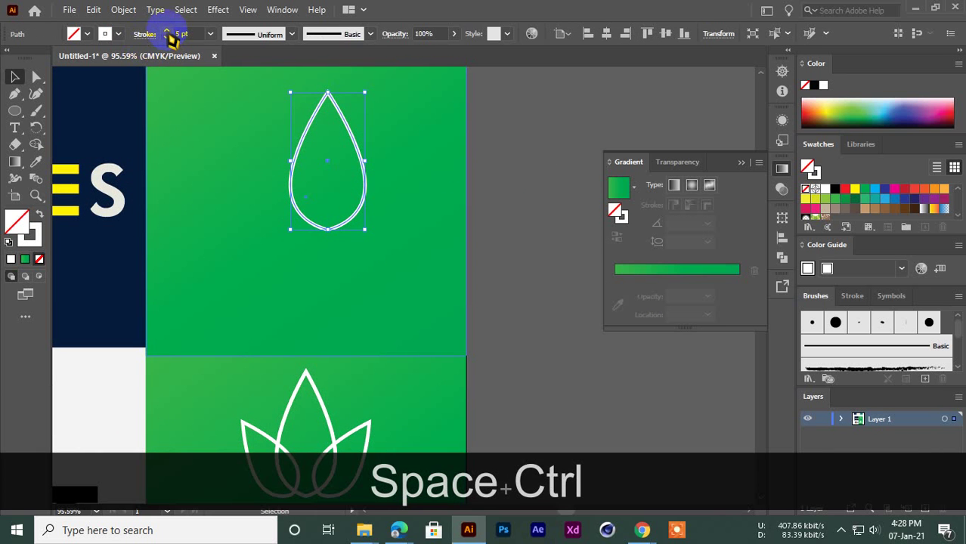
{"action": "left_click", "coordinate": [166, 31]}
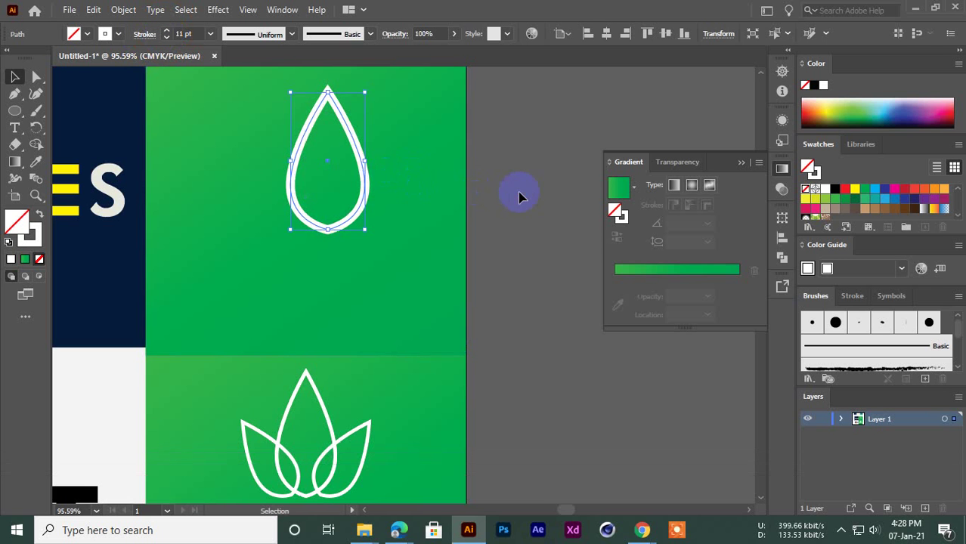
{"action": "left_click", "coordinate": [422, 236]}
{"action": "left_click", "coordinate": [362, 165]}
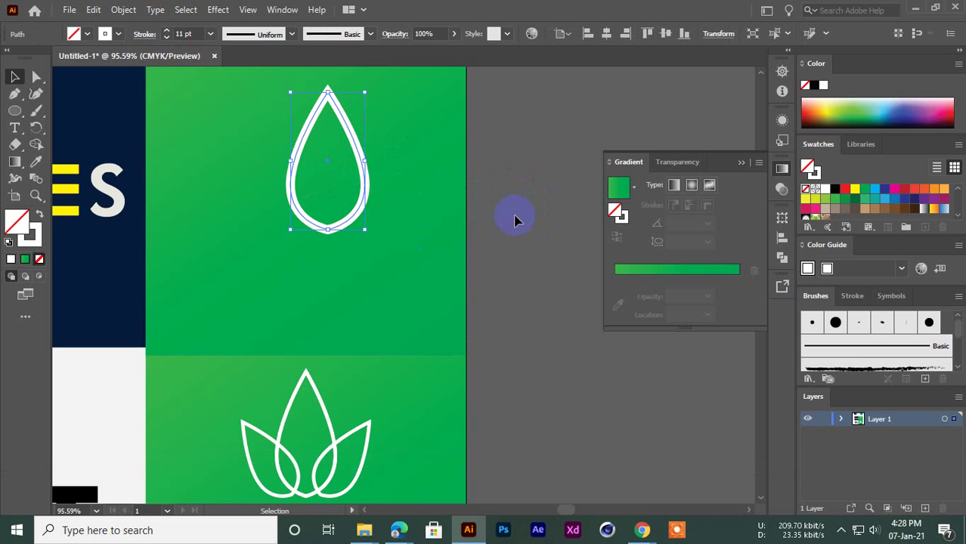
{"action": "left_click", "coordinate": [366, 235]}
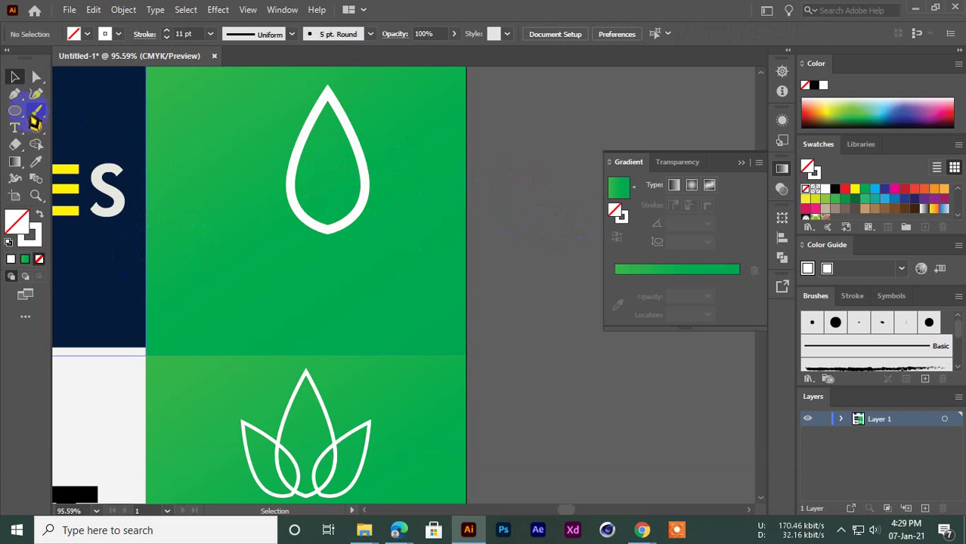
Step: Draw a narrow vertical rectangle from the drop's middle to below its base, with white fill and no stroke
{"action": "left_click_drag", "start_coordinate": [16, 113], "coordinate": [66, 105]}
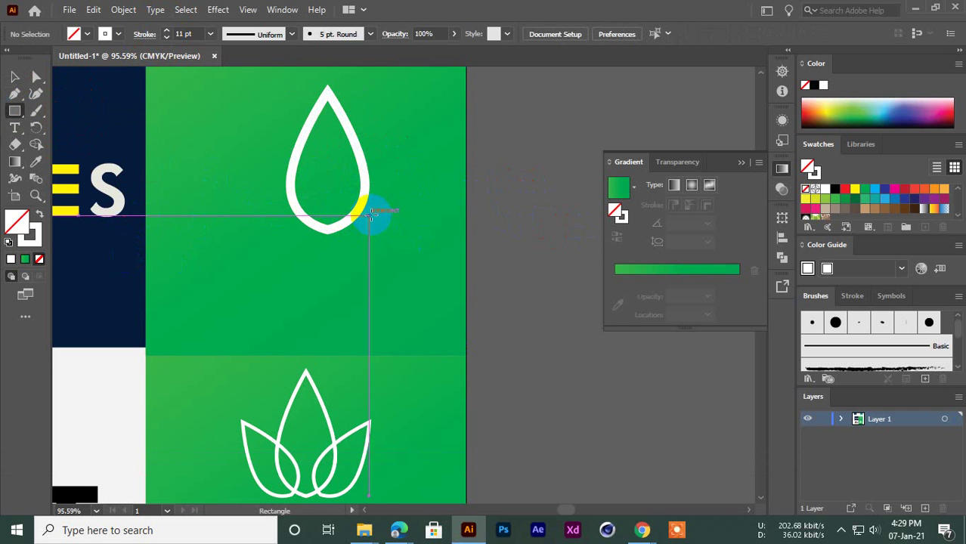
{"action": "left_click_drag", "start_coordinate": [323, 165], "coordinate": [335, 280]}
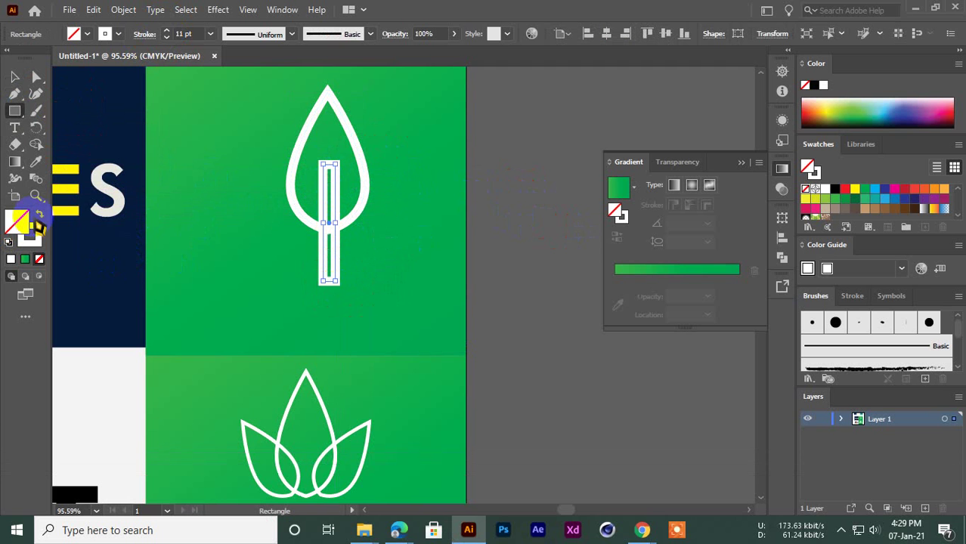
{"action": "left_click", "coordinate": [38, 215]}
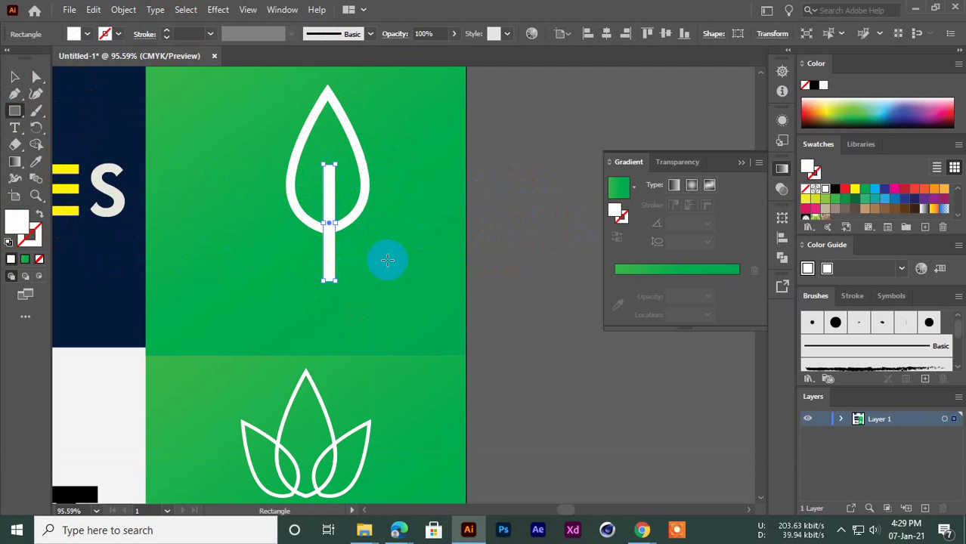
{"action": "left_click", "coordinate": [16, 76]}
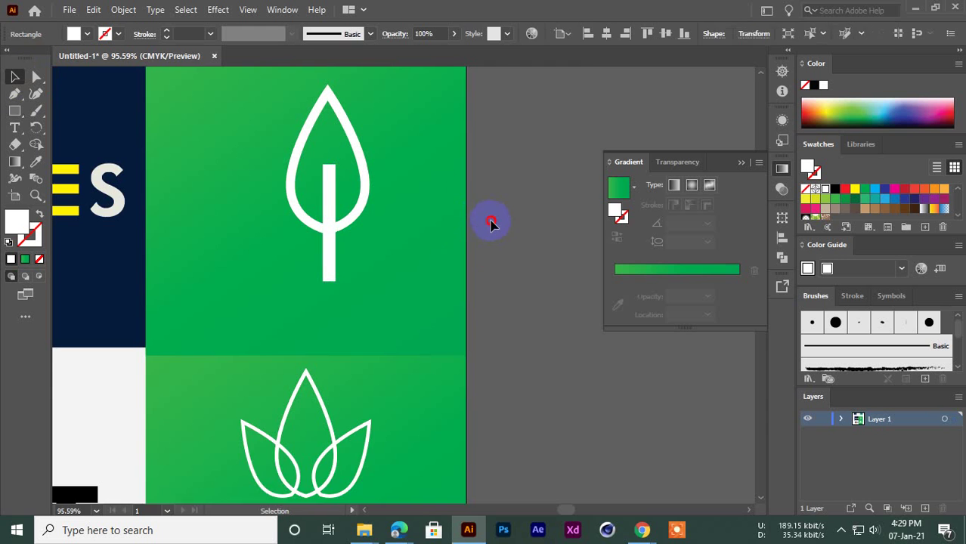
Step: Widen the vertical stem rectangle slightly and center it on the drop
{"action": "key", "text": "ctrl+space"}
{"action": "left_click", "coordinate": [374, 230]}
{"action": "left_click", "coordinate": [325, 246]}
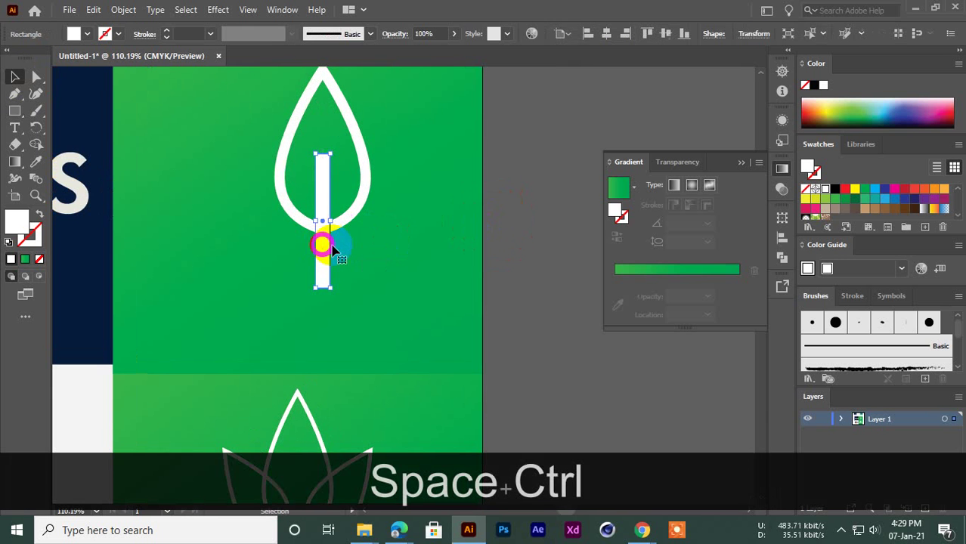
{"action": "mouse_move", "coordinate": [330, 220]}
{"action": "left_mouse_down"}
{"action": "mouse_move", "coordinate": [323, 243]}
{"action": "mouse_move", "coordinate": [316, 232]}
{"action": "left_mouse_up"}
{"action": "left_click", "coordinate": [534, 242]}
{"action": "key", "text": "ctrl+space"}
{"action": "left_click", "coordinate": [356, 244]}
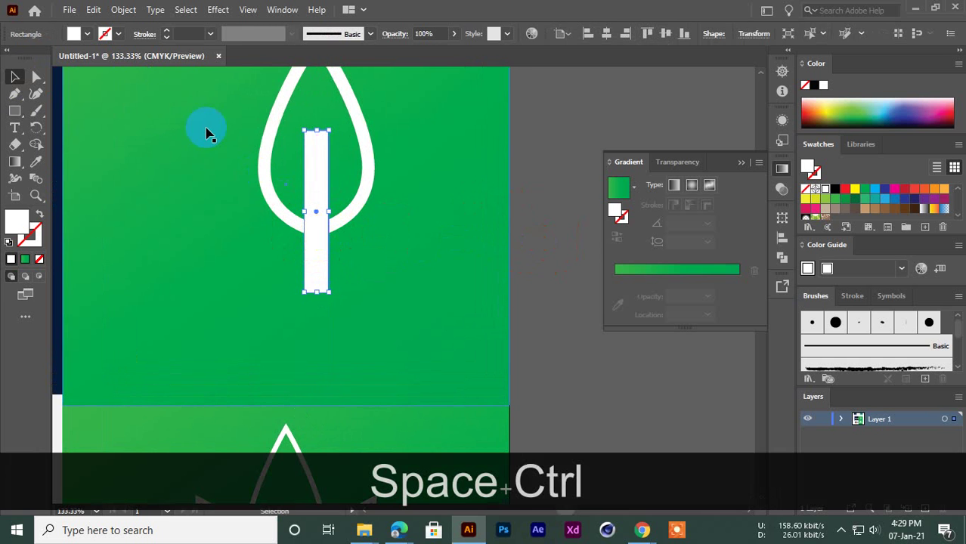
Step: Round the corners of the vertical stem fully so both ends become semicircular
{"action": "left_click", "coordinate": [36, 76]}
{"action": "left_click", "coordinate": [299, 162]}
{"action": "left_click_drag", "start_coordinate": [316, 144], "coordinate": [318, 159]}
{"action": "left_click", "coordinate": [16, 77]}
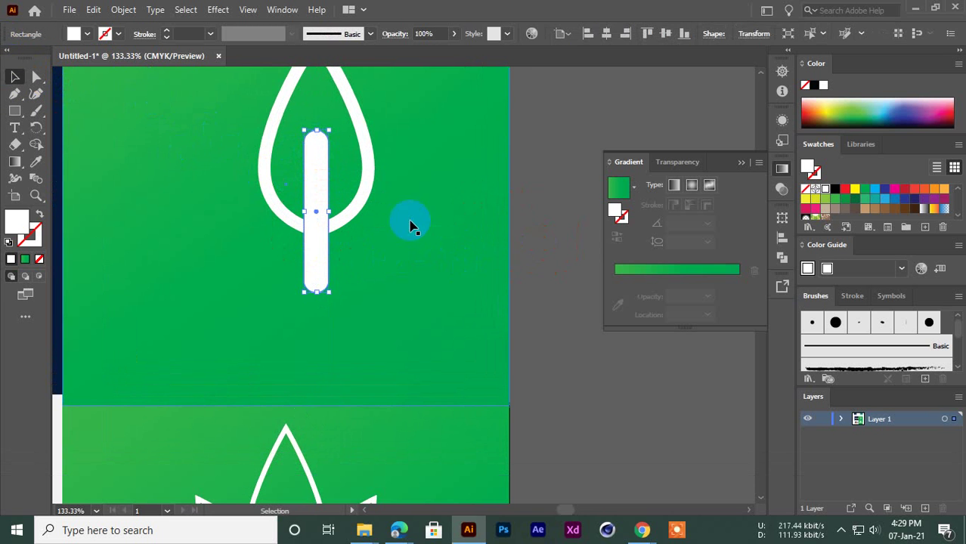
Step: Duplicate the rounded stem, rotate the copy to horizontal, and place it centered across the stem's base
{"action": "left_click", "coordinate": [540, 229]}
{"action": "left_click_drag", "start_coordinate": [322, 223], "coordinate": [169, 274]}
{"action": "left_click_drag", "start_coordinate": [177, 178], "coordinate": [394, 291]}
{"action": "left_click", "coordinate": [543, 283]}
{"action": "key", "text": "ctrl+space"}
{"action": "left_click", "coordinate": [375, 292]}
{"action": "left_click", "coordinate": [578, 269]}
{"action": "left_click", "coordinate": [366, 287]}
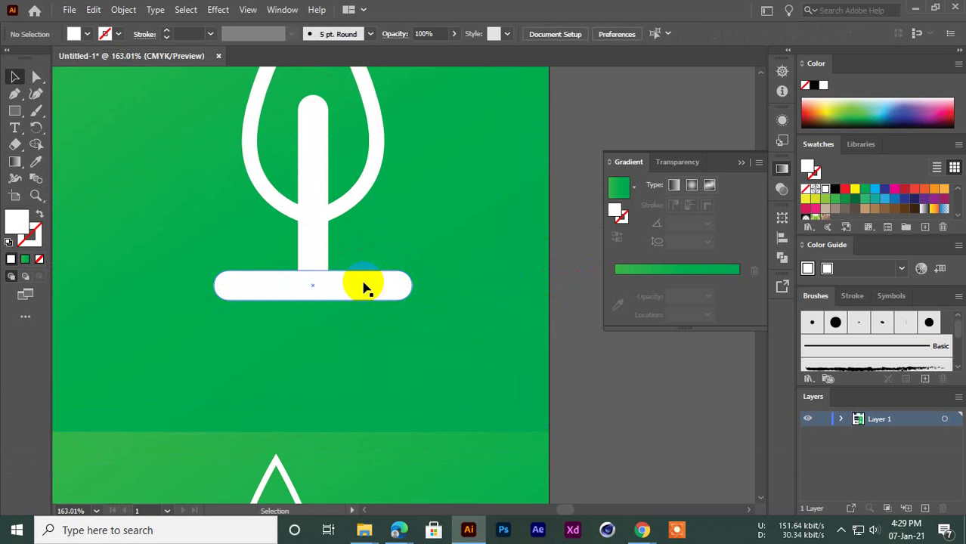
Step: Delete the horizontal rounded bar at the stem's base
{"action": "key", "text": "ctrl+space"}
{"action": "left_click_drag", "start_coordinate": [465, 261], "coordinate": [375, 286]}
{"action": "left_click", "coordinate": [558, 253]}
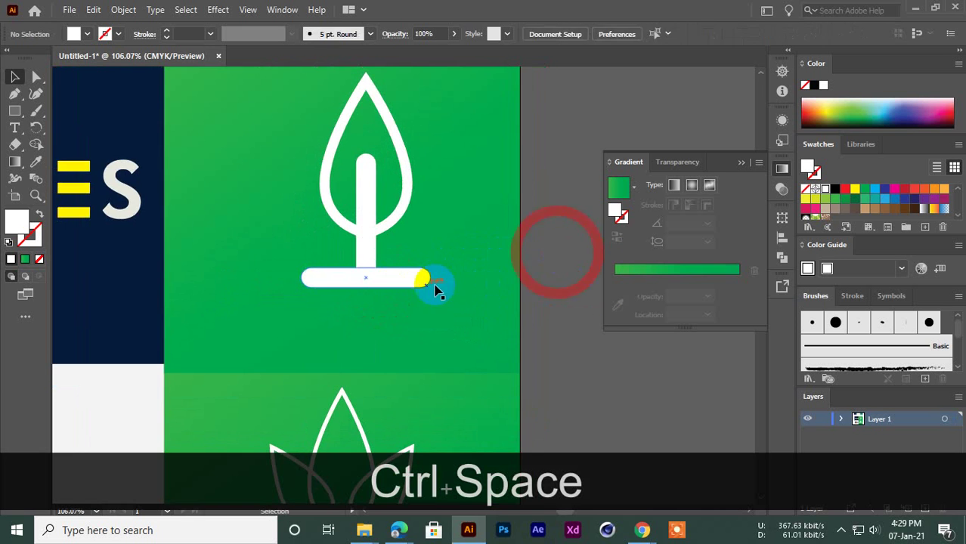
{"action": "left_click", "coordinate": [387, 287]}
{"action": "key", "text": "Delete"}
Step: Draw a flat horizontal white rectangle across the base of the stem, slightly wider than the drop
{"action": "left_click_drag", "start_coordinate": [14, 110], "coordinate": [72, 115]}
{"action": "key", "text": "ctrl+space"}
{"action": "mouse_move", "coordinate": [333, 278]}
{"action": "left_mouse_down"}
{"action": "mouse_move", "coordinate": [267, 257]}
{"action": "mouse_move", "coordinate": [394, 280]}
{"action": "left_mouse_up"}
Step: Round the corners of the horizontal base rectangle fully to give it semicircular ends
{"action": "left_click", "coordinate": [36, 76]}
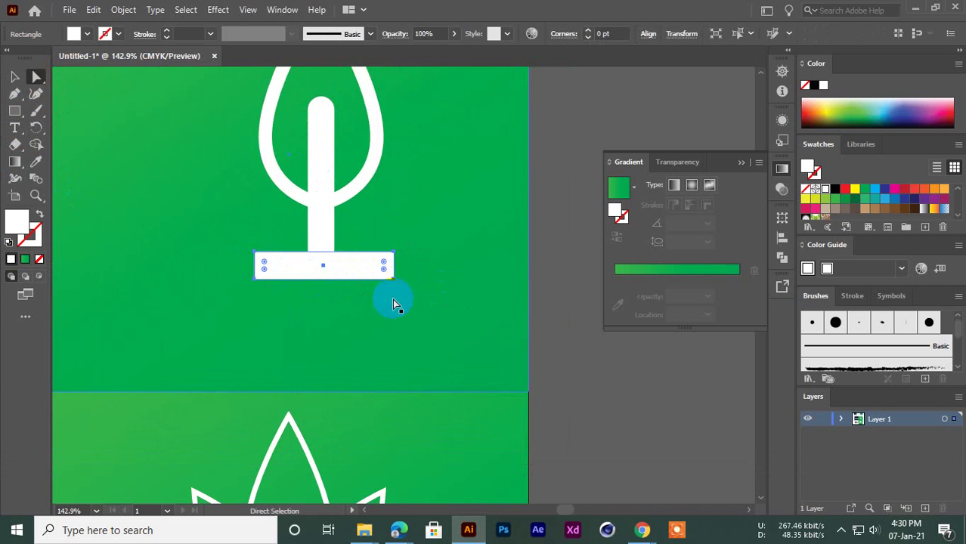
{"action": "left_click_drag", "start_coordinate": [265, 264], "coordinate": [288, 265]}
{"action": "left_click", "coordinate": [15, 77]}
{"action": "left_click", "coordinate": [565, 232]}
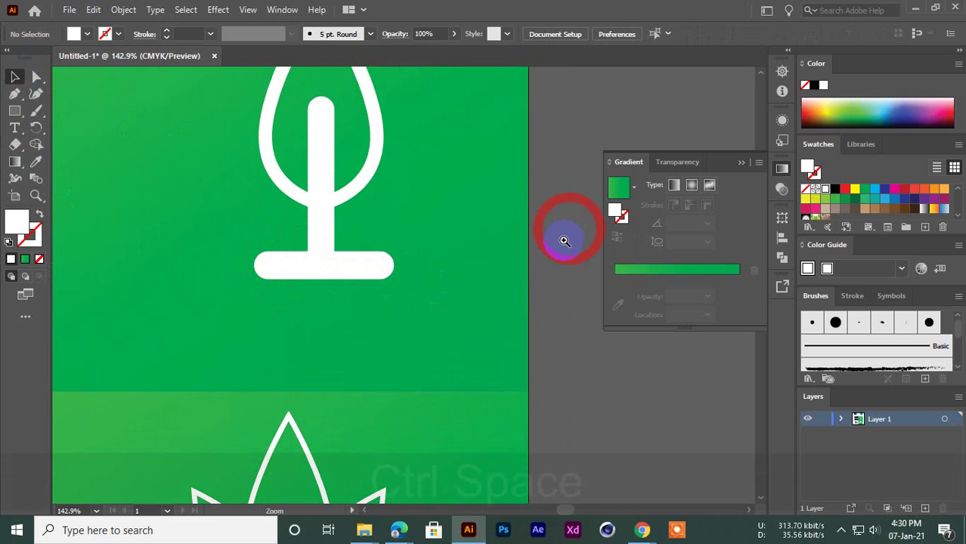
Step: Draw a narrow vertical white rectangle outside the artboard beside the upper green square, and delete the stray tiny rectangle
{"action": "key", "text": "ctrl+space"}
{"action": "left_click_drag", "start_coordinate": [564, 233], "coordinate": [518, 260]}
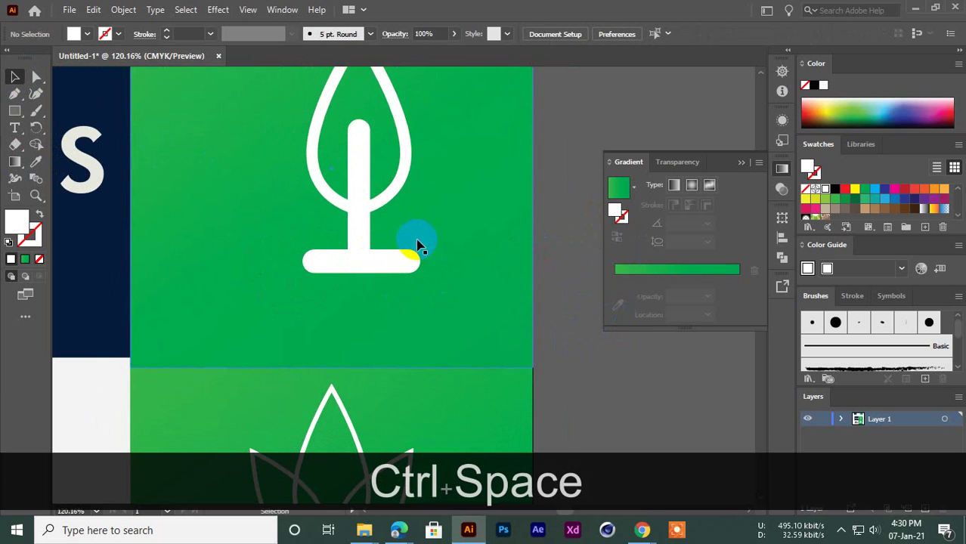
{"action": "key", "text": "ctrl+space"}
{"action": "left_click_drag", "start_coordinate": [401, 194], "coordinate": [280, 251]}
{"action": "left_click_drag", "start_coordinate": [280, 251], "coordinate": [319, 256]}
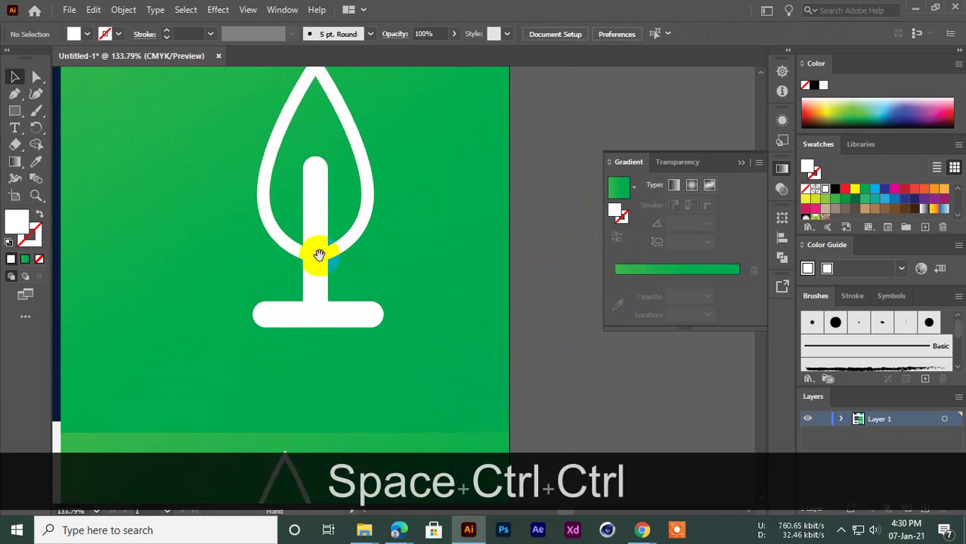
{"action": "left_click_drag", "start_coordinate": [14, 110], "coordinate": [43, 103]}
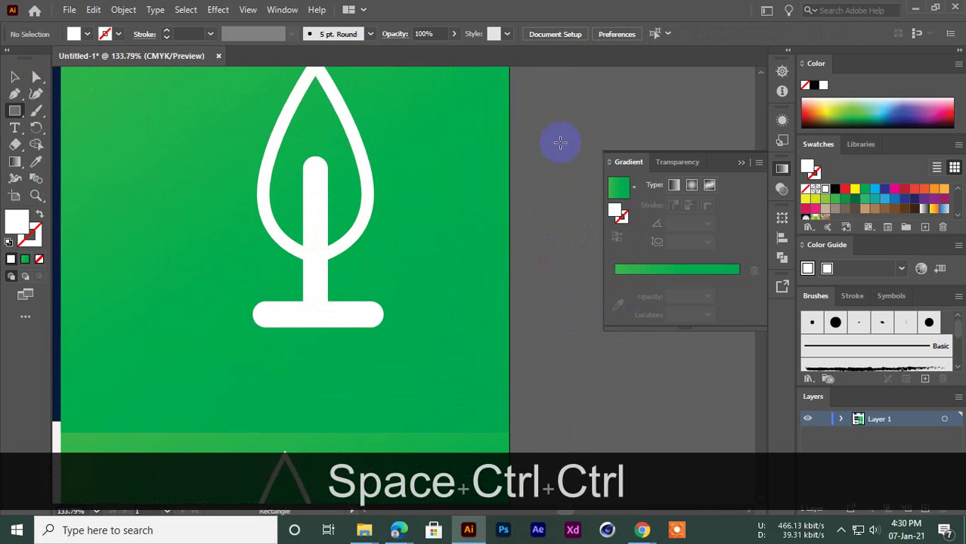
{"action": "left_click_drag", "start_coordinate": [560, 142], "coordinate": [577, 197]}
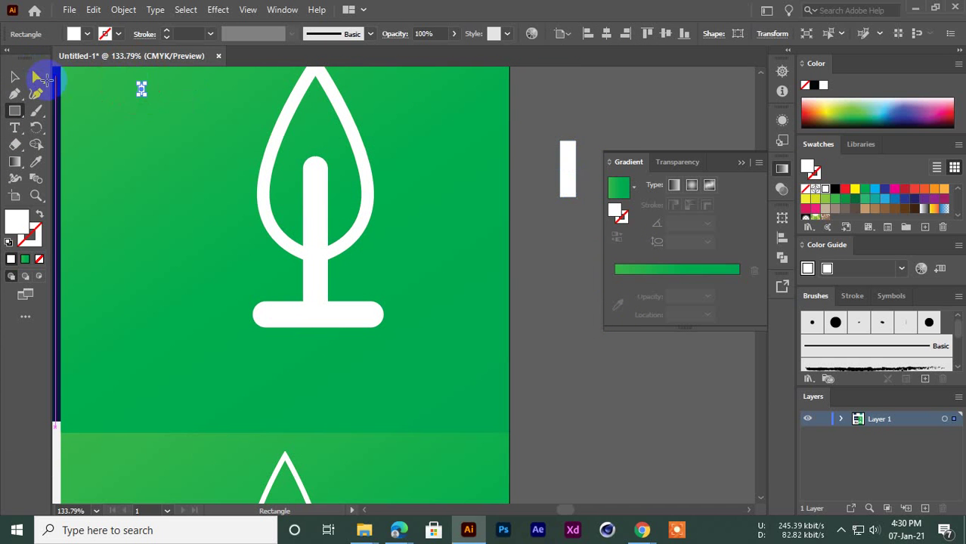
{"action": "key", "text": "Delete"}
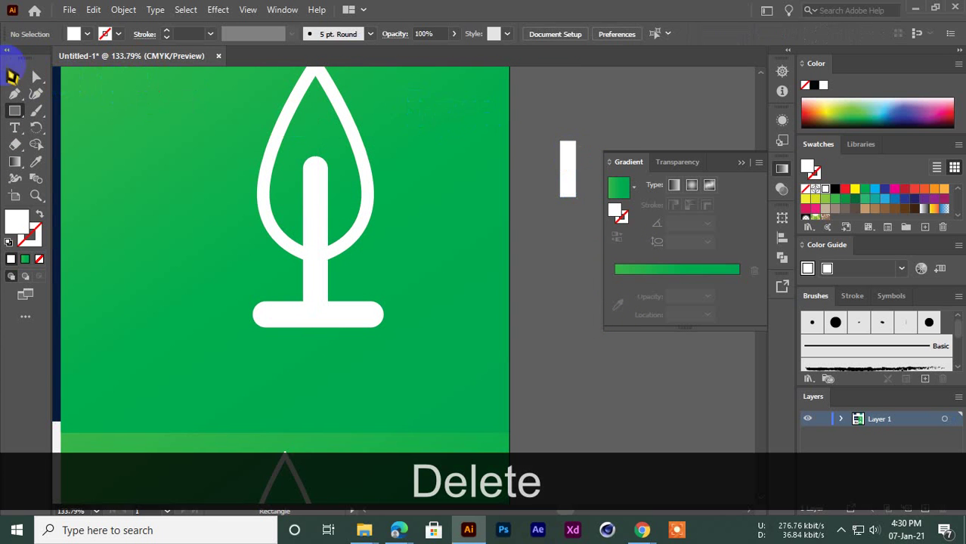
Step: Round the corners of the narrow white rectangle outside the artboard fully to give it semicircular ends
{"action": "left_click", "coordinate": [36, 77]}
{"action": "left_click", "coordinate": [568, 156]}
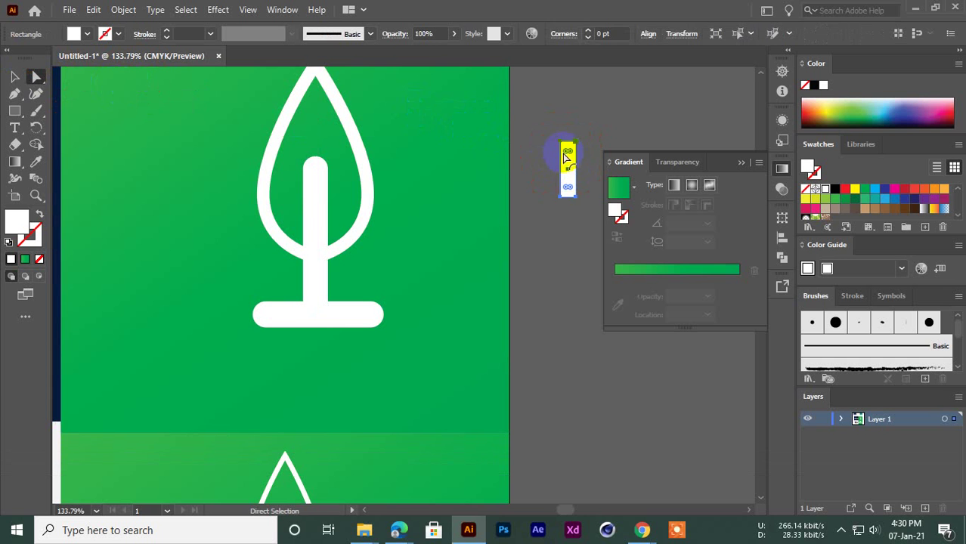
{"action": "left_click_drag", "start_coordinate": [578, 220], "coordinate": [581, 226]}
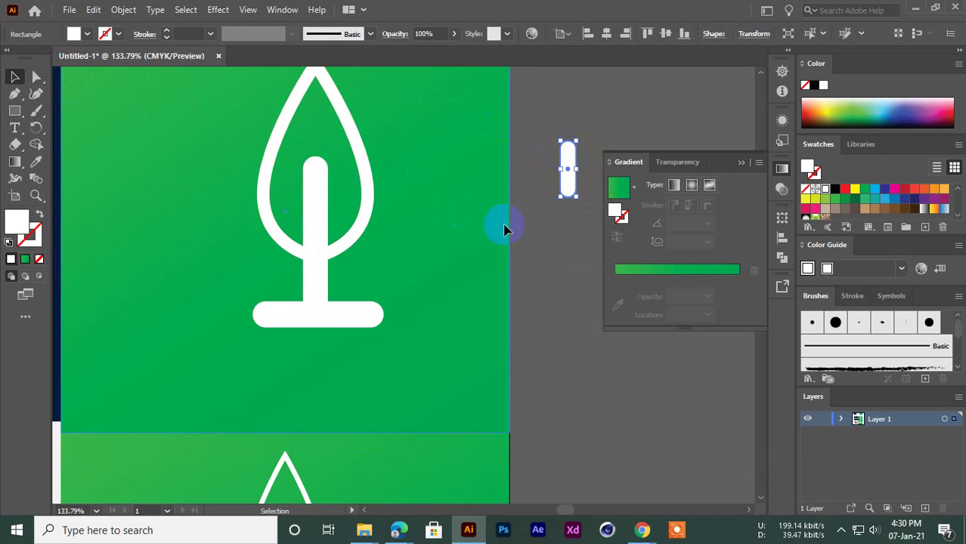
Step: Move the small rounded bar onto the stem inside the drop and rotate it diagonally as a branch growing up to the left
{"action": "left_click_drag", "start_coordinate": [571, 173], "coordinate": [286, 149]}
{"action": "key", "text": "ctrl+space"}
{"action": "mouse_move", "coordinate": [307, 196]}
{"action": "left_mouse_down"}
{"action": "mouse_move", "coordinate": [297, 205]}
{"action": "mouse_move", "coordinate": [281, 188]}
{"action": "mouse_move", "coordinate": [288, 196]}
{"action": "left_mouse_up"}
Step: Reflect a copy of the branch across the vertical axis and place it slightly higher on the right side of the stem
{"action": "right_click", "coordinate": [290, 187]}
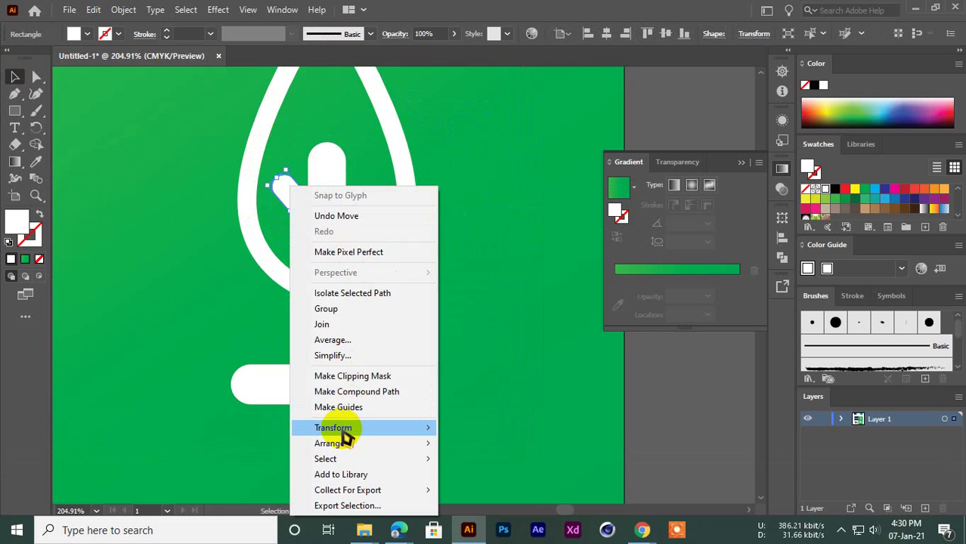
{"action": "left_click", "coordinate": [470, 354]}
{"action": "left_click", "coordinate": [538, 332]}
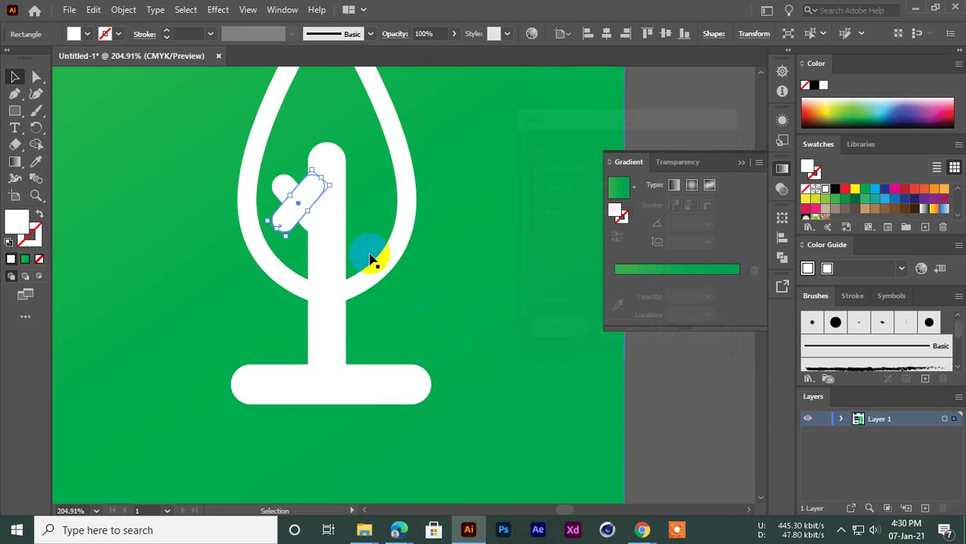
{"action": "left_click_drag", "start_coordinate": [306, 209], "coordinate": [361, 188]}
{"action": "left_click", "coordinate": [424, 266]}
Step: Lock the upper green background square and move the whole tree icon up and slightly left to leave room for text below
{"action": "key", "text": "ctrl+space"}
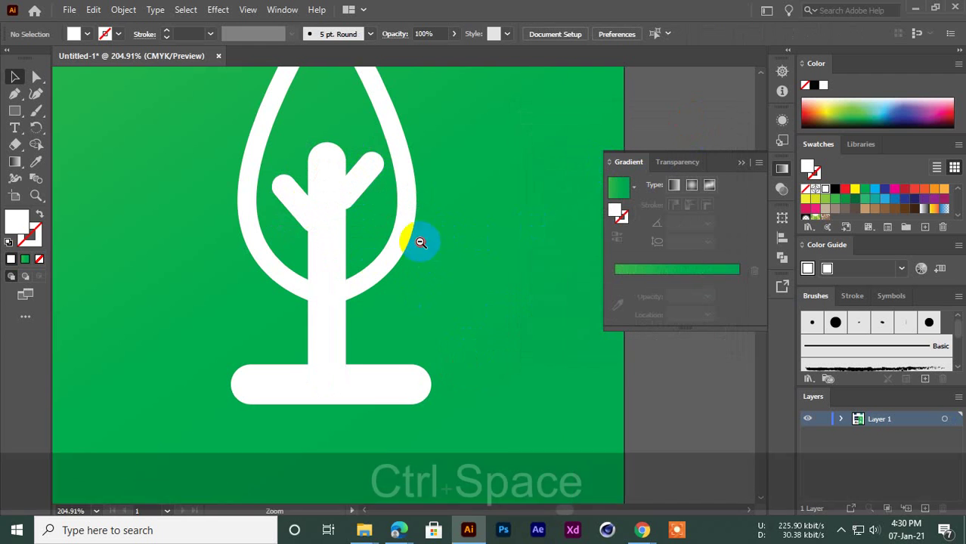
{"action": "left_click_drag", "start_coordinate": [416, 237], "coordinate": [239, 277]}
{"action": "key", "text": "ctrl+space"}
{"action": "left_click_drag", "start_coordinate": [303, 263], "coordinate": [308, 263]}
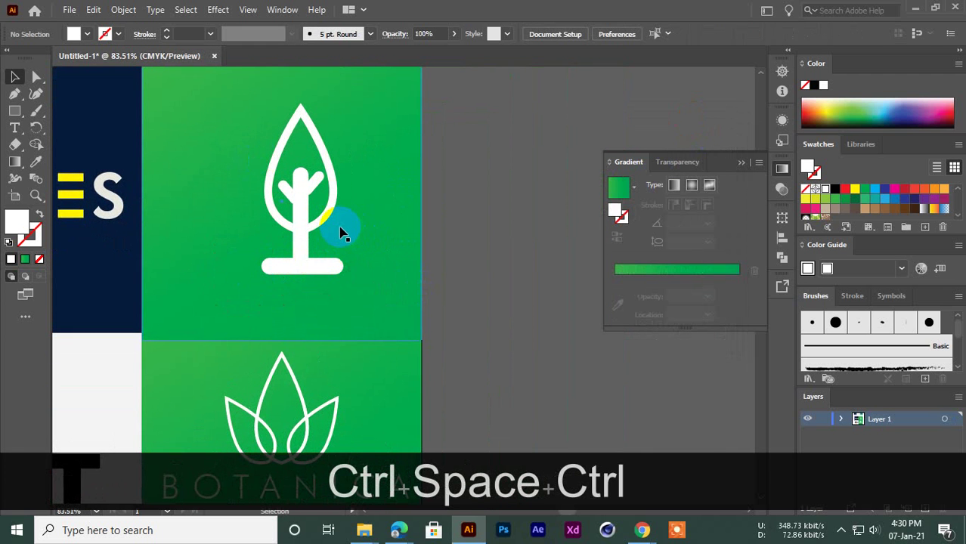
{"action": "left_click", "coordinate": [237, 154], "text": "ctrl"}
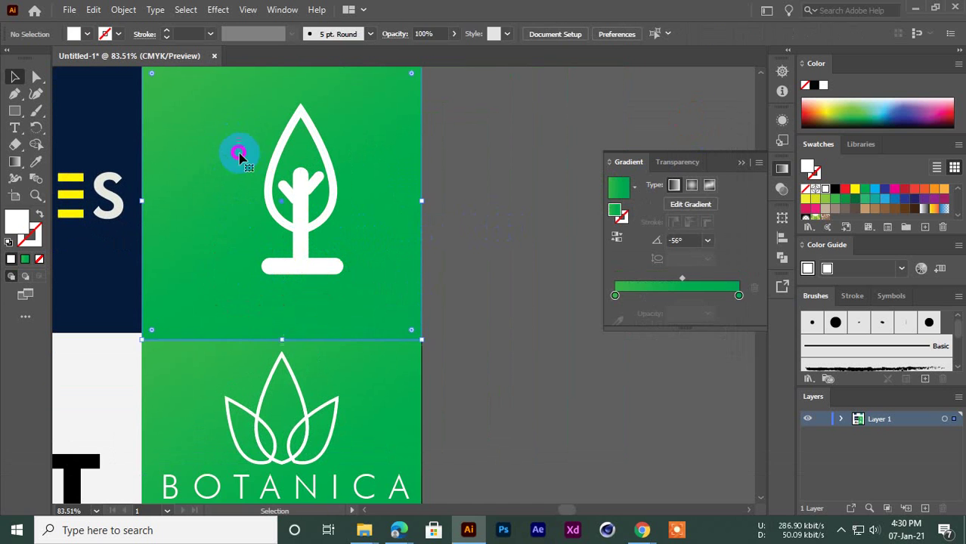
{"action": "key", "text": "ctrl+2"}
{"action": "left_click_drag", "start_coordinate": [256, 111], "coordinate": [350, 287]}
{"action": "left_click_drag", "start_coordinate": [300, 240], "coordinate": [290, 210]}
{"action": "left_click", "coordinate": [422, 222]}
{"action": "left_click_drag", "start_coordinate": [423, 222], "coordinate": [457, 257]}
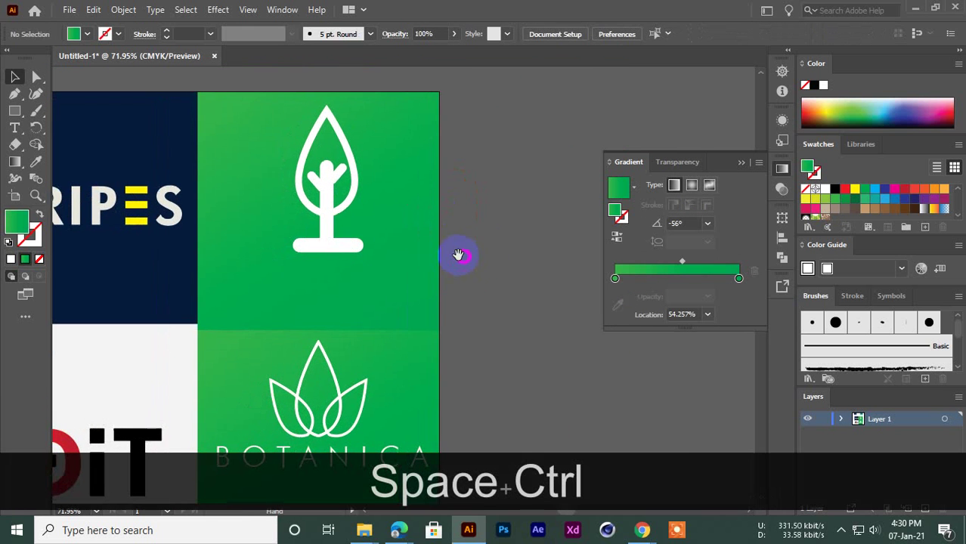
Step: Add the text "AROMA" in Futura Lt BT Light outside the artboard beside the upper green square
{"action": "left_click", "coordinate": [15, 128]}
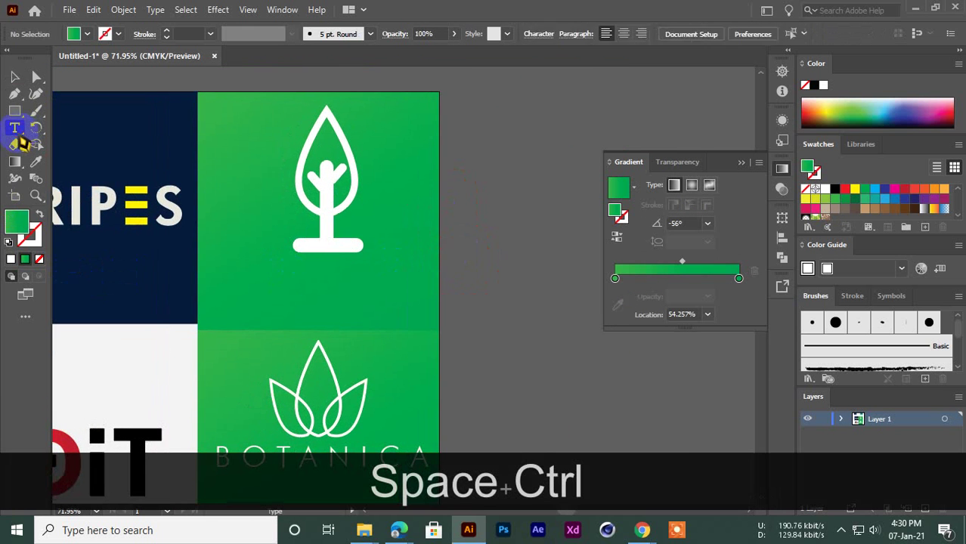
{"action": "left_click", "coordinate": [483, 219]}
{"action": "type", "text": "AROMA"}
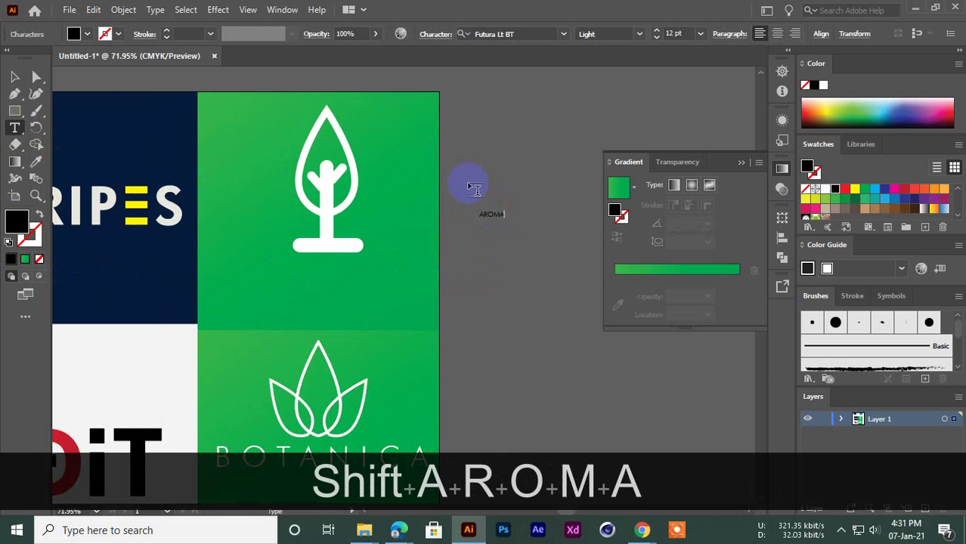
Step: Enlarge the AROMA text to about 77 pt, center it below the tree icon and fill it white
{"action": "left_click", "coordinate": [14, 76]}
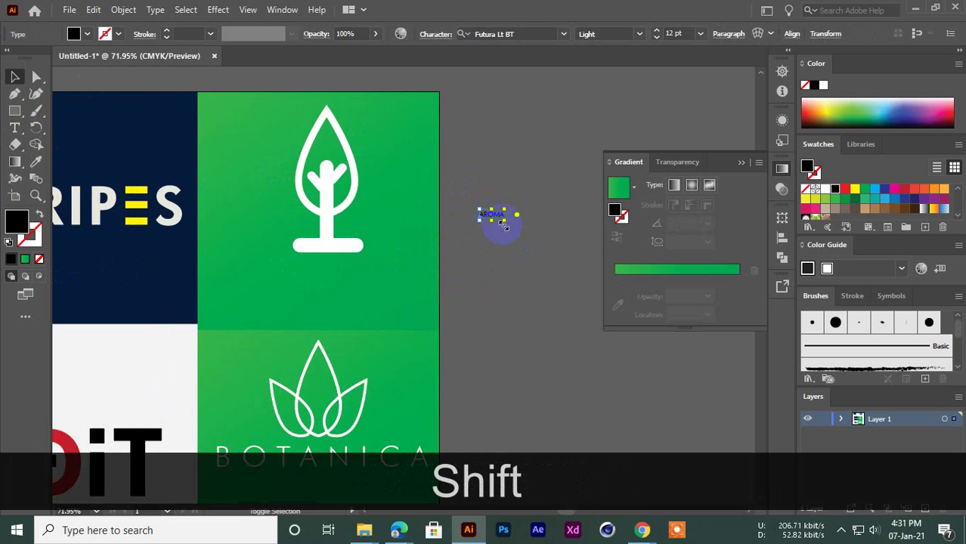
{"action": "left_click_drag", "start_coordinate": [557, 278], "coordinate": [310, 264]}
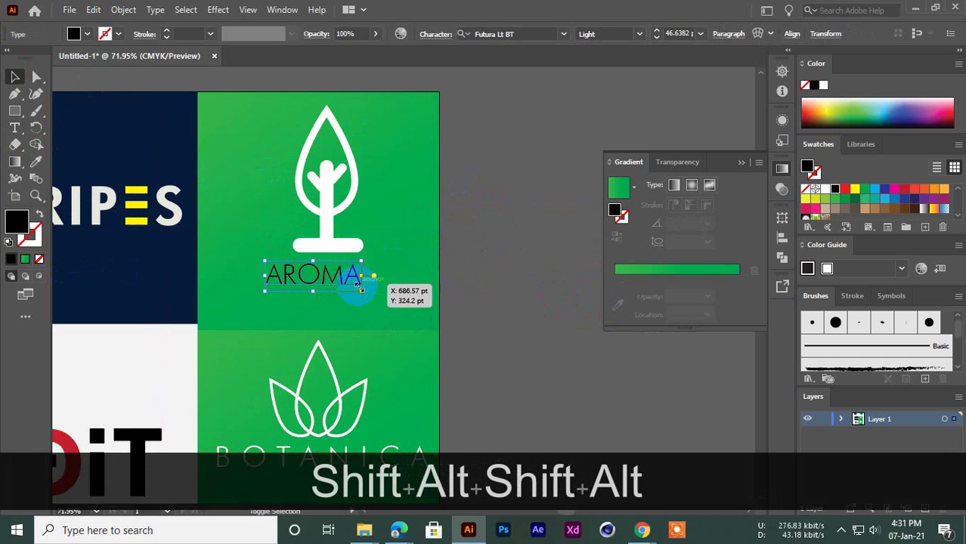
{"action": "mouse_move", "coordinate": [363, 290]}
{"action": "left_mouse_down"}
{"action": "mouse_move", "coordinate": [395, 303]}
{"action": "mouse_move", "coordinate": [362, 293]}
{"action": "mouse_move", "coordinate": [376, 289]}
{"action": "left_mouse_up"}
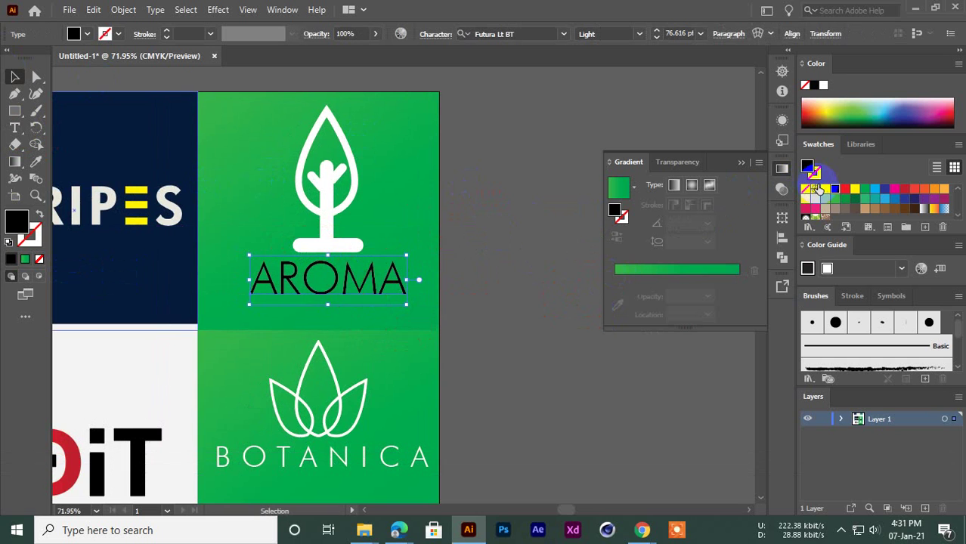
{"action": "left_click", "coordinate": [820, 186]}
{"action": "left_click", "coordinate": [555, 239]}
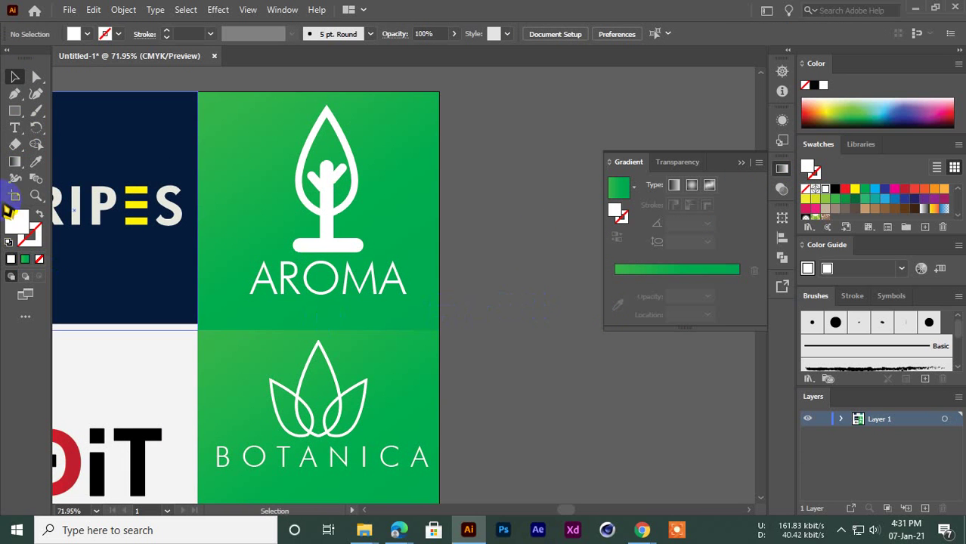
Step: Add the tagline text "Good Health" outside the artboard beside the upper green square
{"action": "left_click", "coordinate": [16, 128]}
{"action": "left_click", "coordinate": [491, 239]}
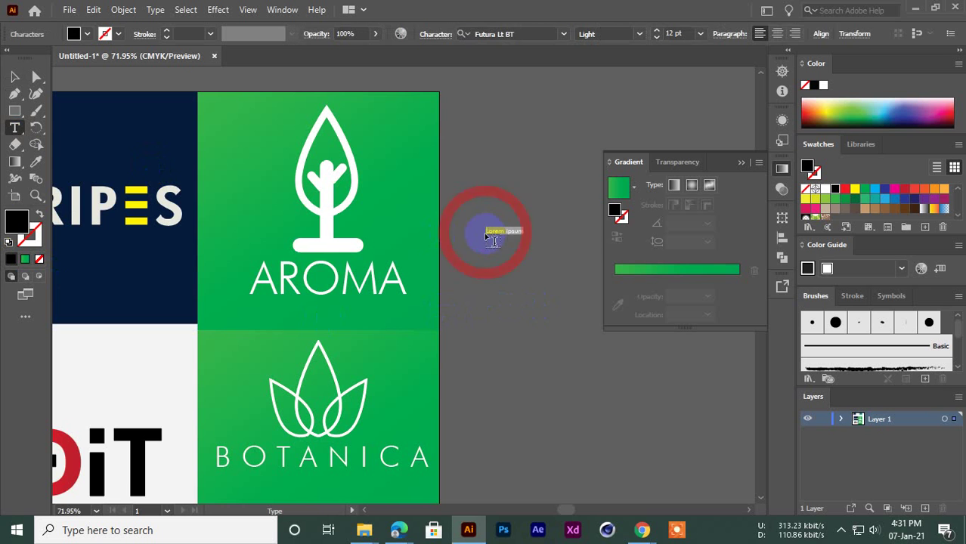
{"action": "type", "text": "GOOD"}
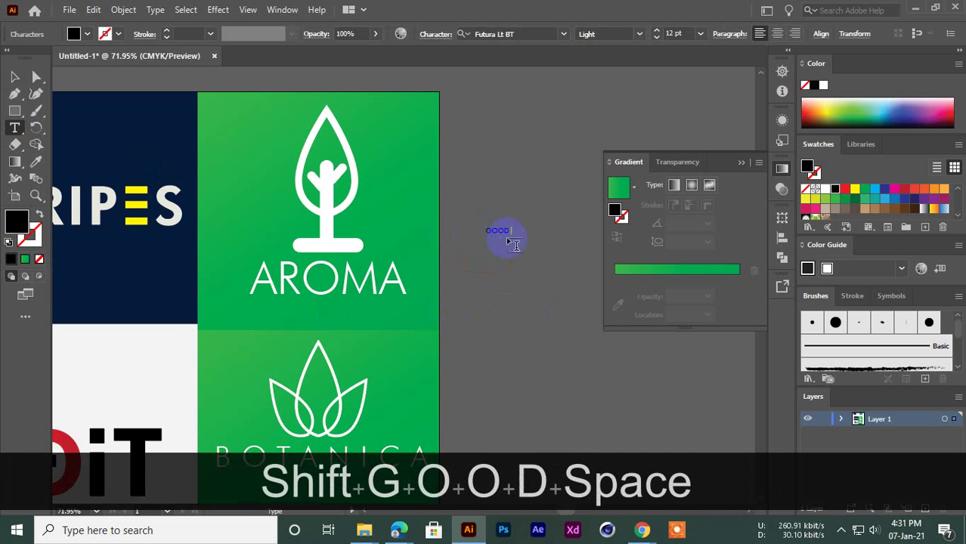
{"action": "key", "text": "BackSpace"}
{"action": "key", "text": "BackSpace"}
{"action": "key", "text": "BackSpace"}
{"action": "key", "text": "BackSpace"}
{"action": "key", "text": "BackSpace"}
{"action": "type", "text": "G"}
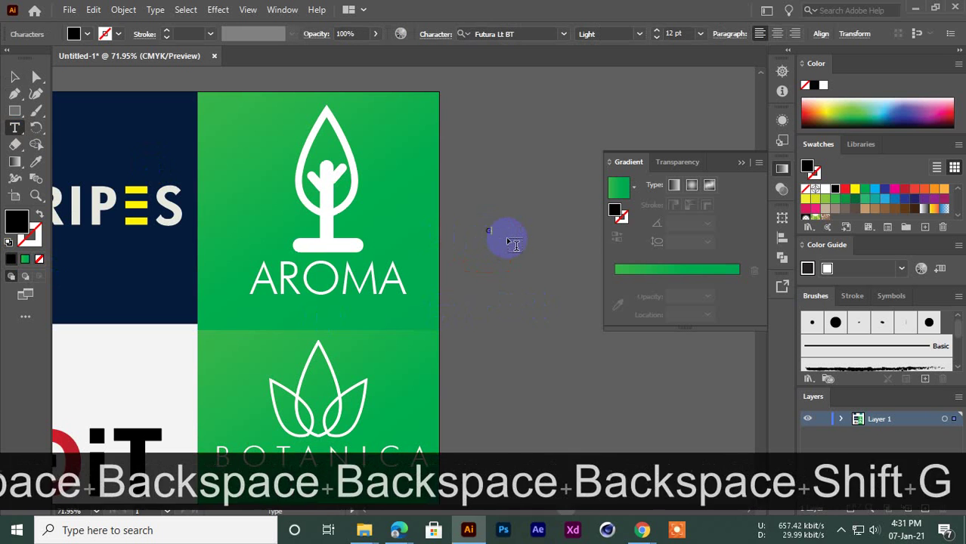
{"action": "type", "text": "ood G"}
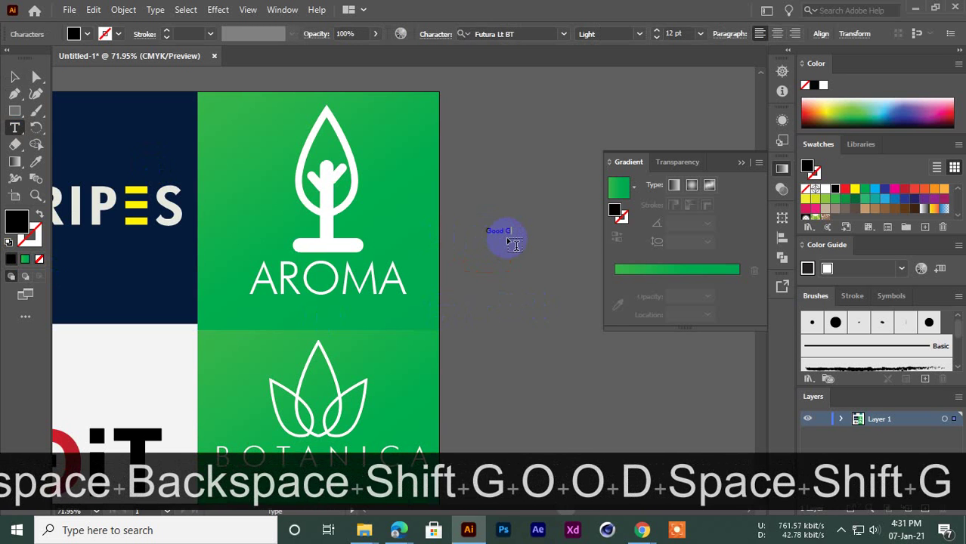
{"action": "key", "text": "BackSpace"}
{"action": "type", "text": "Hea"}
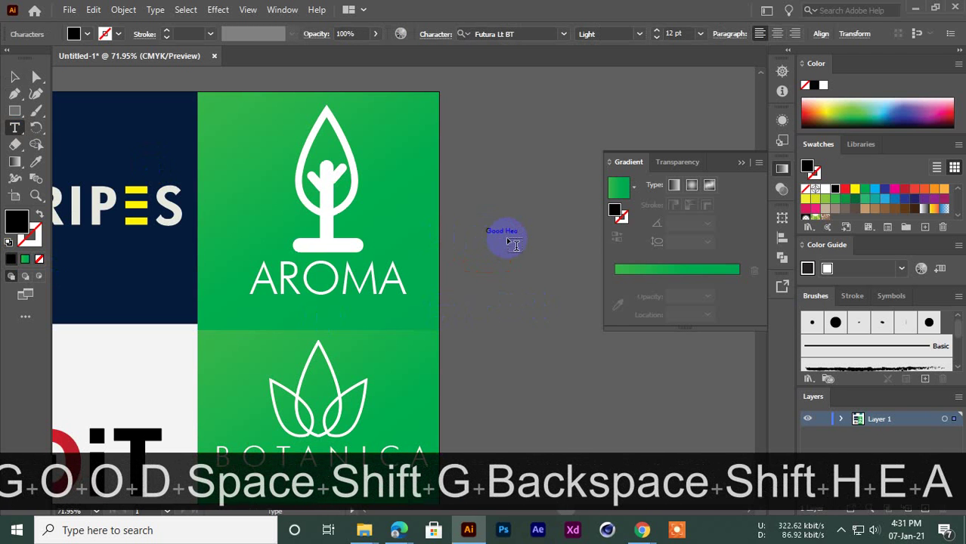
{"action": "type", "text": "lth"}
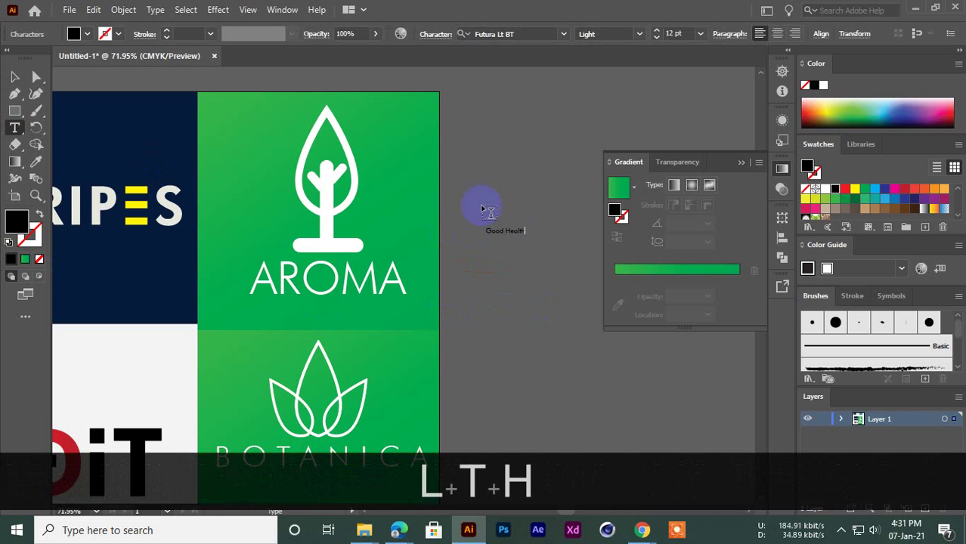
Step: Place the "Good Health" tagline beneath AROMA, enlarge it to about 18 pt and fill it white
{"action": "left_click", "coordinate": [16, 77]}
{"action": "left_click_drag", "start_coordinate": [520, 238], "coordinate": [469, 255]}
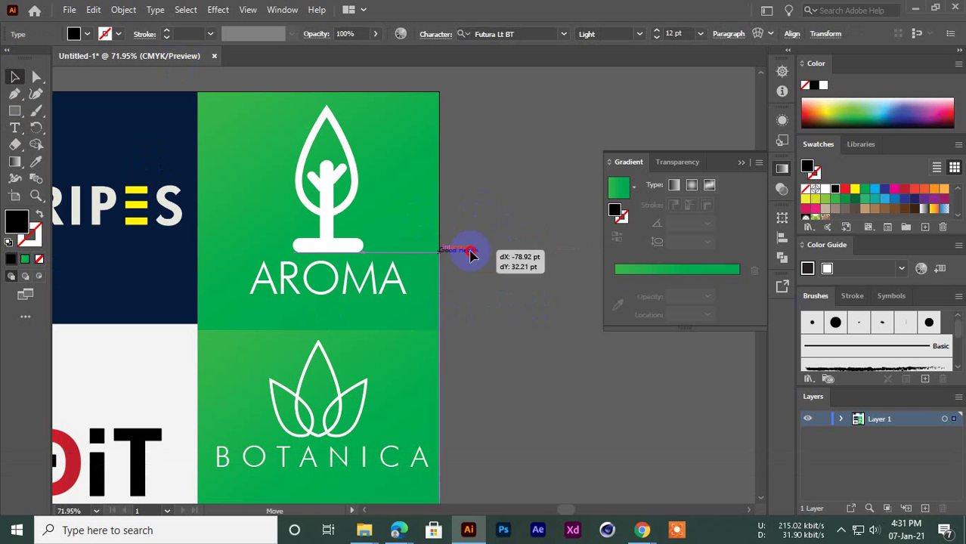
{"action": "mouse_move", "coordinate": [336, 310]}
{"action": "left_mouse_down"}
{"action": "mouse_move", "coordinate": [379, 263]}
{"action": "mouse_move", "coordinate": [328, 318]}
{"action": "left_mouse_up"}
{"action": "left_click", "coordinate": [825, 189]}
Step: Widen the letter spacing of the "Good Health" tagline until it spans about three quarters of AROMA's width
{"action": "key", "text": "ctrl+space"}
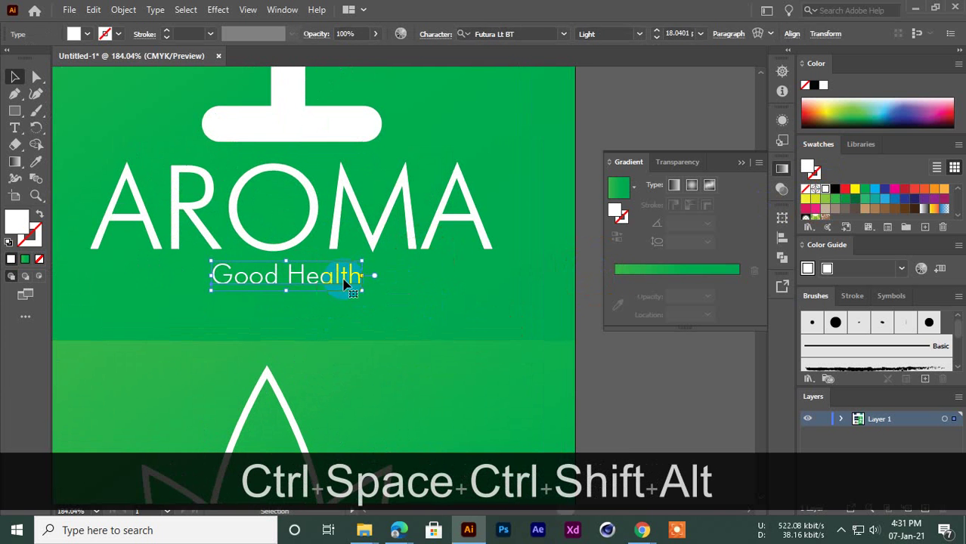
{"action": "key", "text": "ctrl+space"}
{"action": "left_click_drag", "start_coordinate": [351, 282], "coordinate": [303, 283]}
{"action": "key", "text": "alt+Right"}
{"action": "key", "text": "alt+Right"}
{"action": "key", "text": "alt+Right"}
{"action": "key", "text": "alt+Right"}
{"action": "key", "text": "alt+Right"}
{"action": "key", "text": "alt+Right"}
{"action": "key", "text": "alt+Right"}
{"action": "key", "text": "alt+Right"}
{"action": "key", "text": "alt+Right"}
{"action": "key", "text": "alt+Right"}
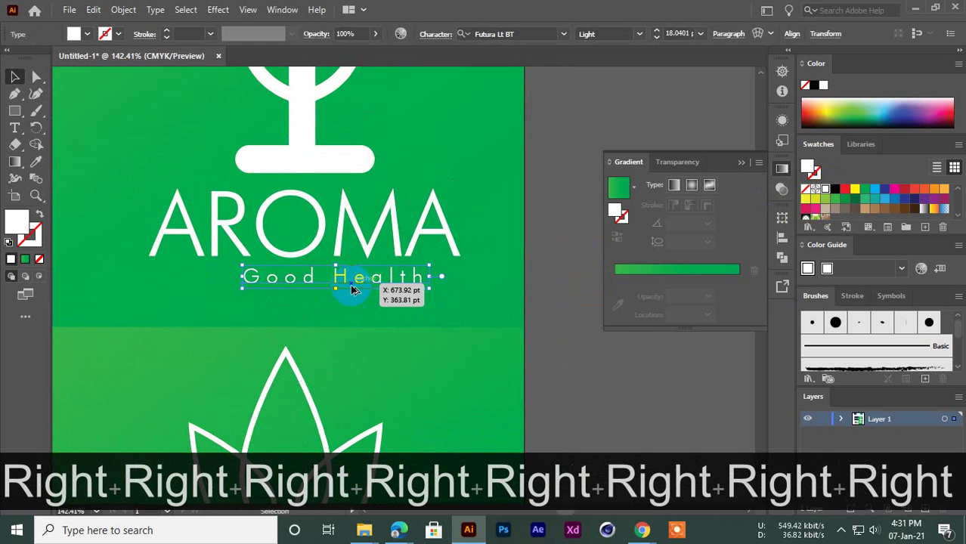
{"action": "key", "text": "alt+Left"}
{"action": "key", "text": "alt+Left"}
{"action": "key", "text": "alt+Left"}
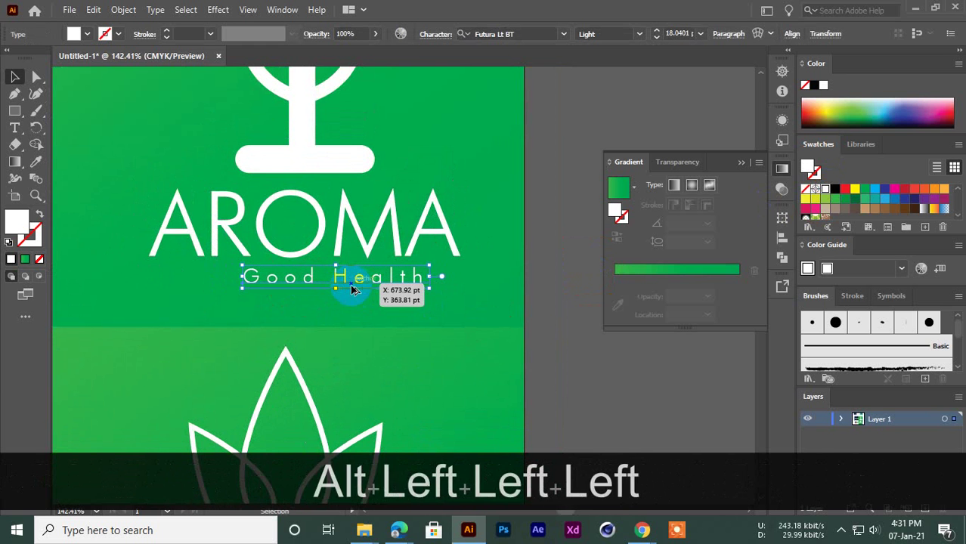
{"action": "key", "text": "alt+Right"}
{"action": "key", "text": "alt+Right"}
{"action": "key", "text": "alt+Right"}
{"action": "key", "text": "alt+Right"}
{"action": "key", "text": "alt+Right"}
{"action": "key", "text": "alt+Right"}
{"action": "key", "text": "alt+Right"}
{"action": "key", "text": "alt+Right"}
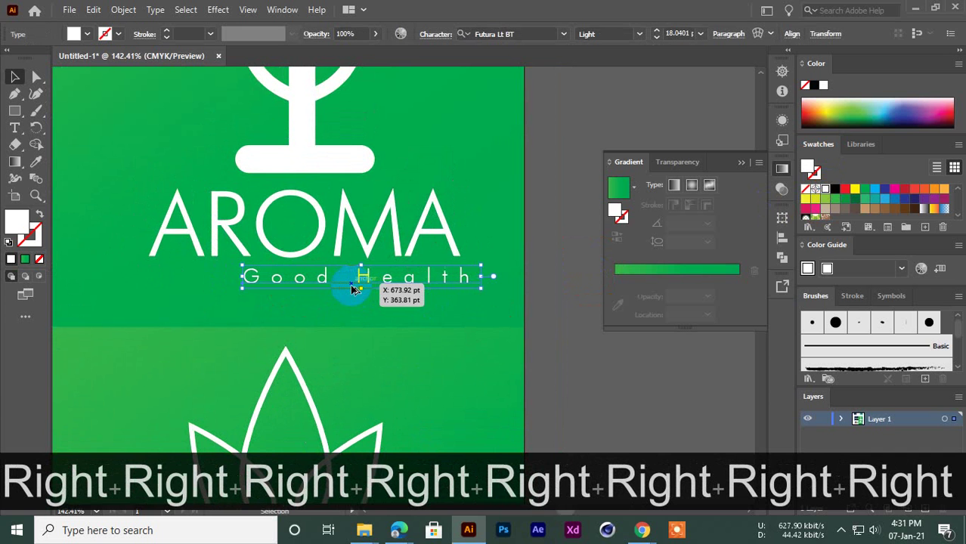
Step: Move "Good Health" back under AROMA and align it to AROMA's horizontal center, with AROMA as the key object
{"action": "mouse_move", "coordinate": [379, 274]}
{"action": "left_mouse_down"}
{"action": "mouse_move", "coordinate": [318, 273]}
{"action": "mouse_move", "coordinate": [329, 271]}
{"action": "left_mouse_up"}
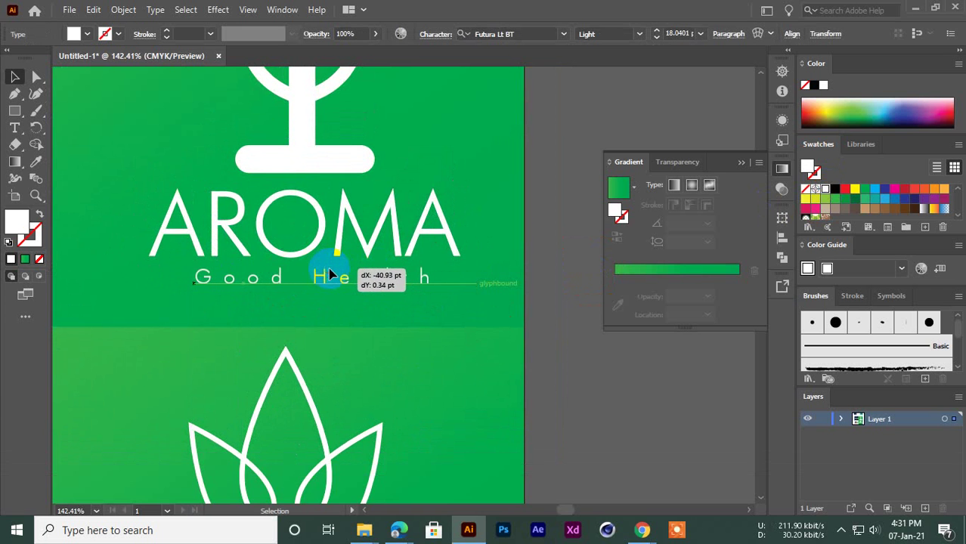
{"action": "left_click", "coordinate": [553, 286]}
{"action": "left_click_drag", "start_coordinate": [554, 286], "coordinate": [427, 311]}
{"action": "left_click_drag", "start_coordinate": [334, 284], "coordinate": [388, 286]}
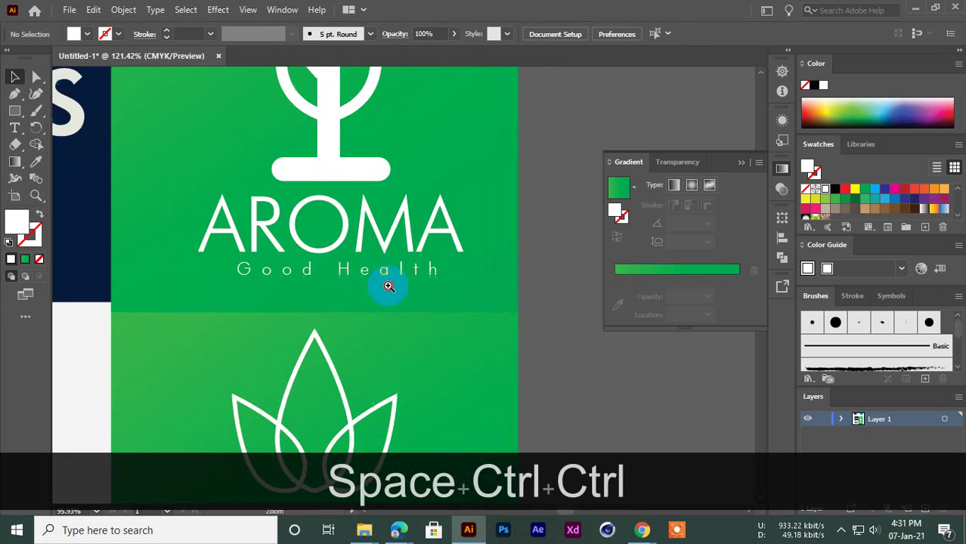
{"action": "left_click", "coordinate": [344, 245]}
{"action": "left_click", "coordinate": [342, 270], "text": "shift"}
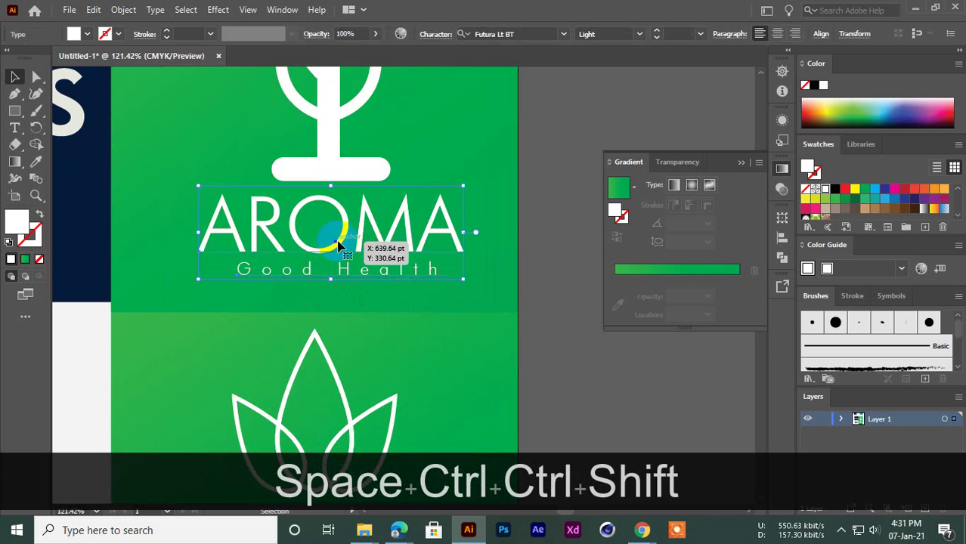
{"action": "left_click", "coordinate": [337, 243]}
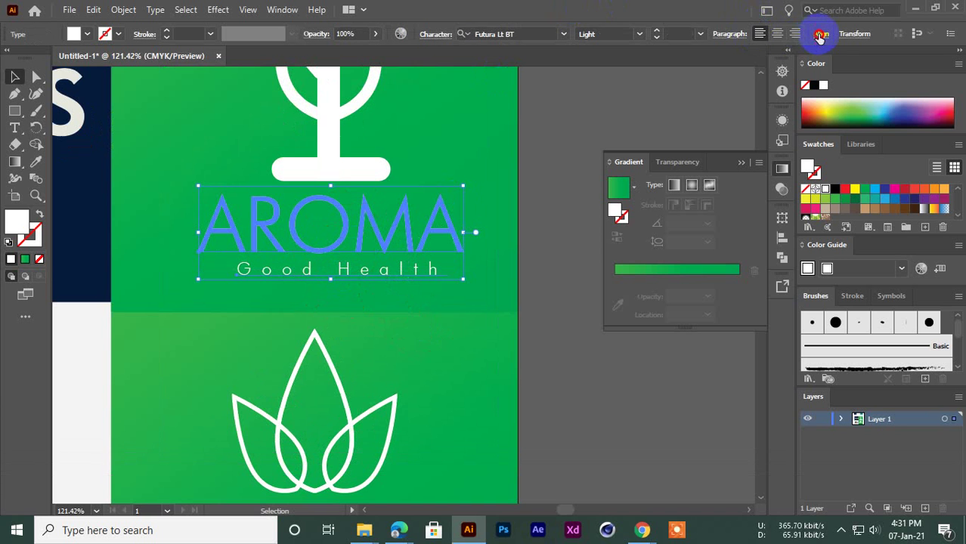
{"action": "left_click", "coordinate": [819, 32]}
{"action": "left_click", "coordinate": [708, 76]}
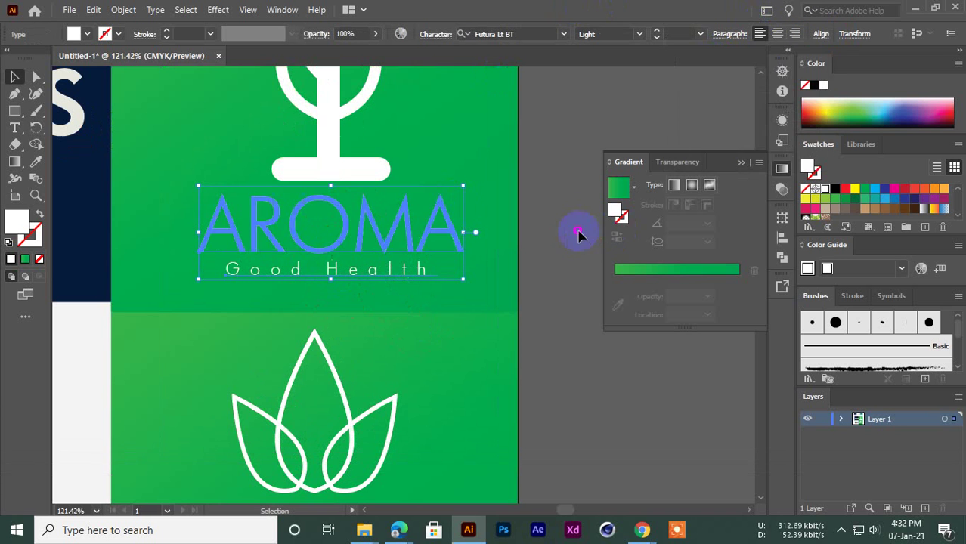
Step: Draw a very thin white rectangle about 205 pt wide beneath "Good Health" as an underline
{"action": "left_click_drag", "start_coordinate": [577, 231], "coordinate": [503, 314]}
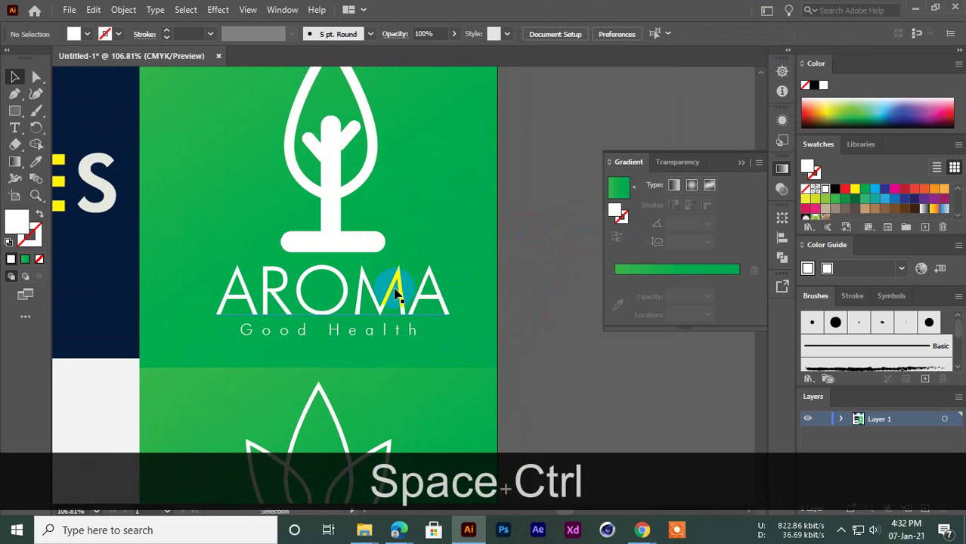
{"action": "left_click_drag", "start_coordinate": [394, 281], "coordinate": [424, 317]}
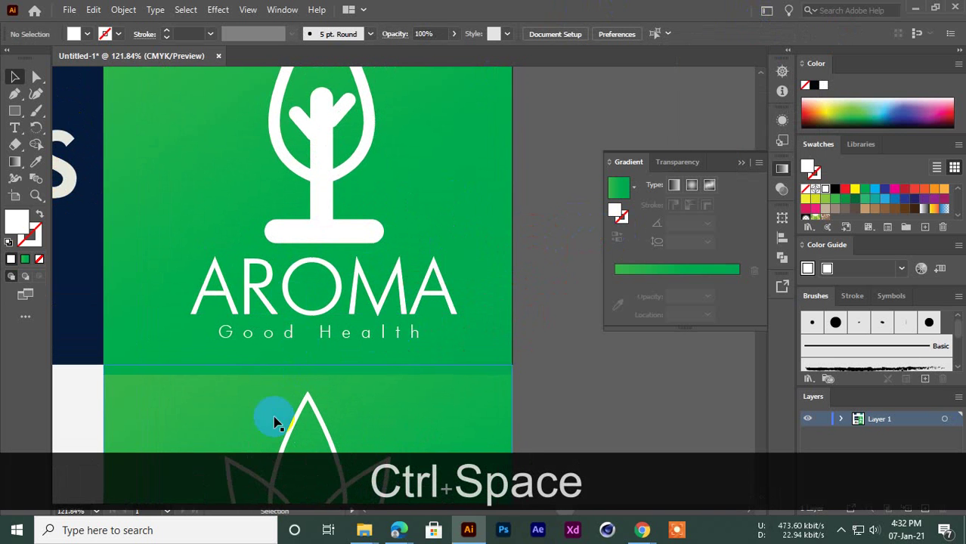
{"action": "left_click_drag", "start_coordinate": [14, 116], "coordinate": [45, 115]}
{"action": "left_click_drag", "start_coordinate": [228, 350], "coordinate": [261, 349]}
{"action": "mouse_move", "coordinate": [261, 349]}
{"action": "left_mouse_down"}
{"action": "mouse_move", "coordinate": [195, 286]}
{"action": "mouse_move", "coordinate": [408, 288]}
{"action": "left_mouse_up"}
{"action": "key", "text": "space"}
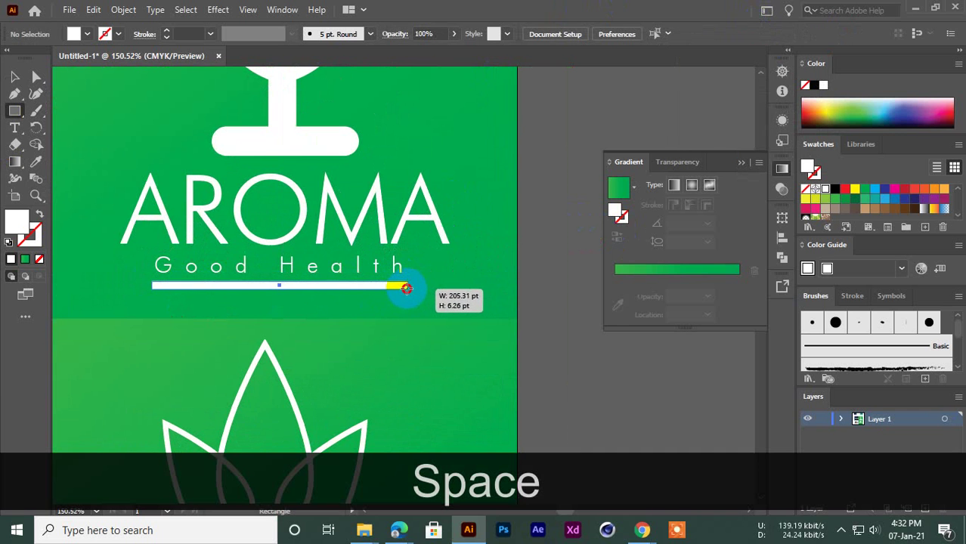
{"action": "left_click_drag", "start_coordinate": [405, 284], "coordinate": [405, 283]}
{"action": "left_click", "coordinate": [565, 204]}
{"action": "key", "text": "ctrl+space"}
{"action": "left_click_drag", "start_coordinate": [558, 221], "coordinate": [450, 301]}
{"action": "mouse_move", "coordinate": [449, 300]}
{"action": "left_mouse_down"}
{"action": "mouse_move", "coordinate": [361, 321]}
{"action": "mouse_move", "coordinate": [447, 291]}
{"action": "left_mouse_up"}
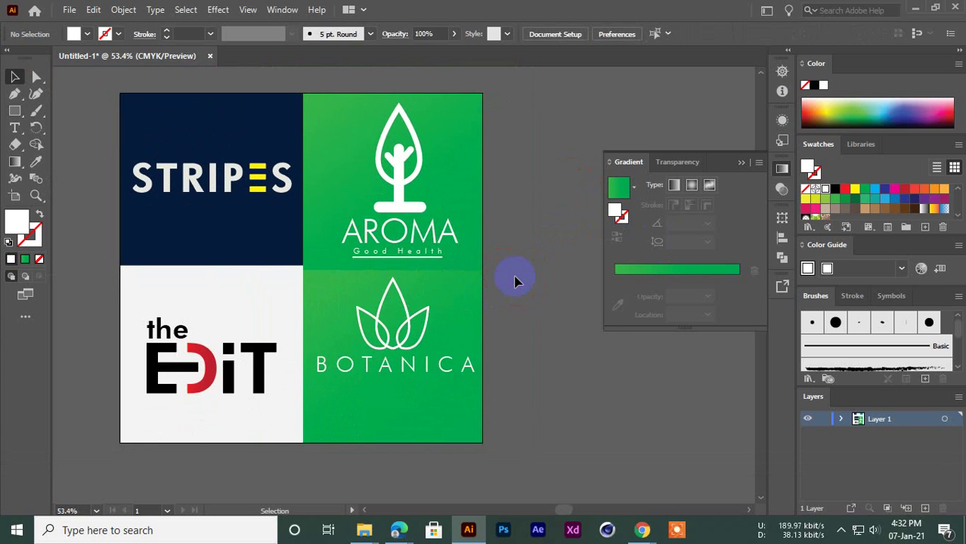
Step: Switch to Google Chrome and bring up the Google Meet call
{"action": "left_click", "coordinate": [643, 521]}
{"action": "left_click", "coordinate": [564, 470]}
{"action": "left_click", "coordinate": [232, 10]}
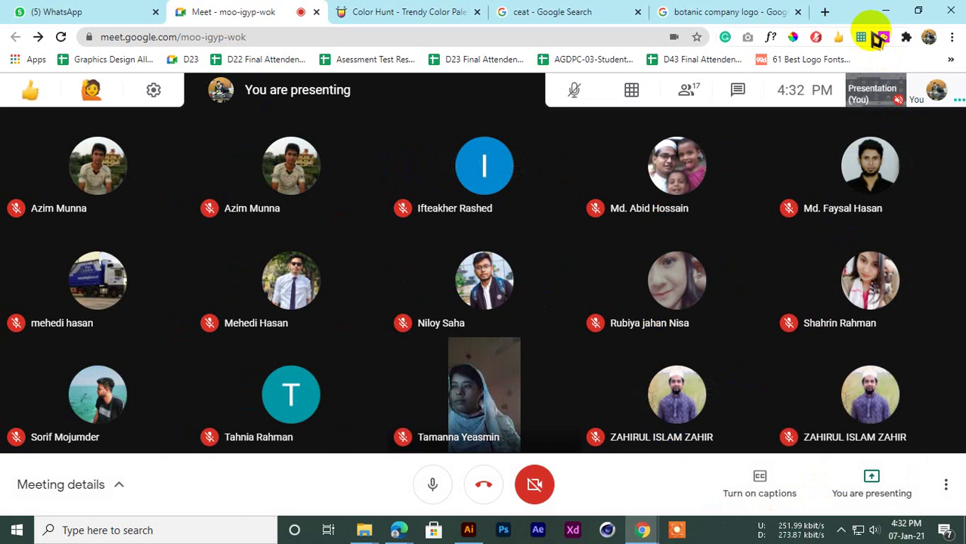
Step: Stop presenting the screen in the Google Meet call and switch back to Illustrator
{"action": "left_click", "coordinate": [869, 485]}
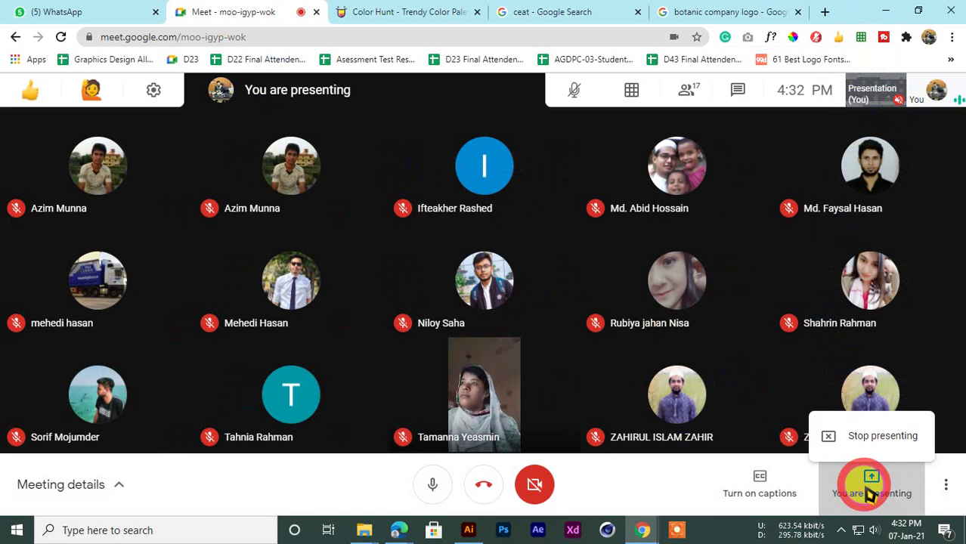
{"action": "left_click", "coordinate": [837, 423]}
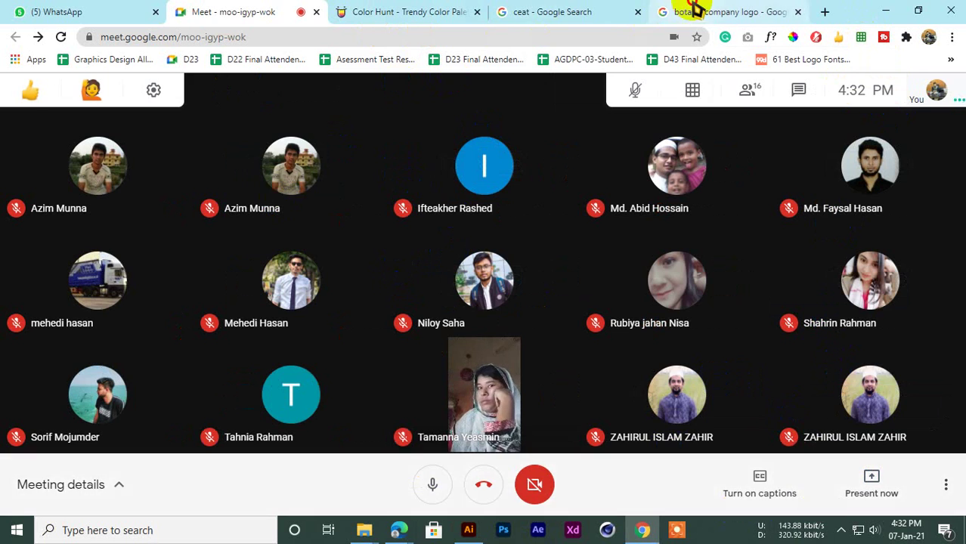
{"action": "left_click", "coordinate": [529, 10]}
{"action": "left_click", "coordinate": [381, 9]}
{"action": "key", "text": "ctrl+shift+Tab"}
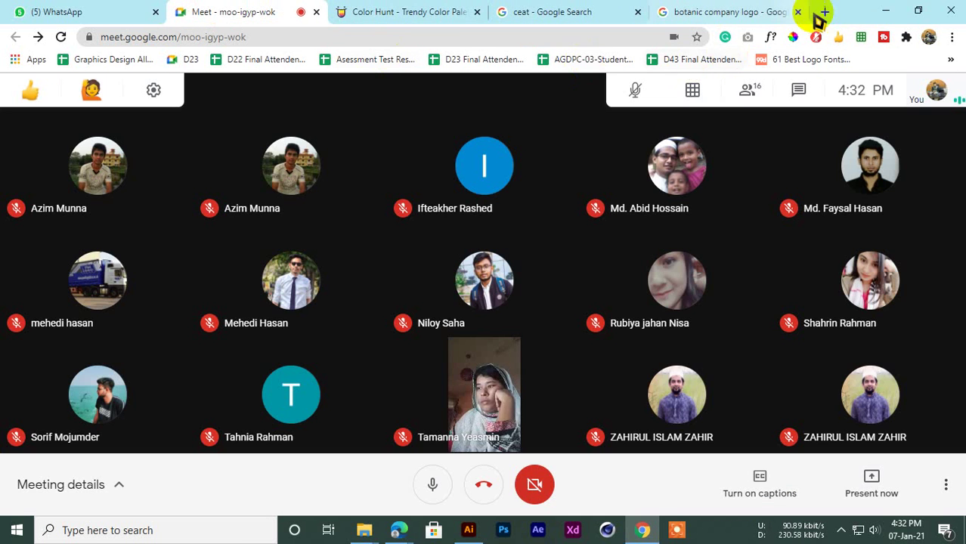
{"action": "left_click", "coordinate": [885, 10]}
Step: Save the document as an Adobe Illustrator file named "D59 Class11 Logo" in the Work > Logo folder, accepting the Illustrator options
{"action": "left_click_drag", "start_coordinate": [365, 274], "coordinate": [424, 273]}
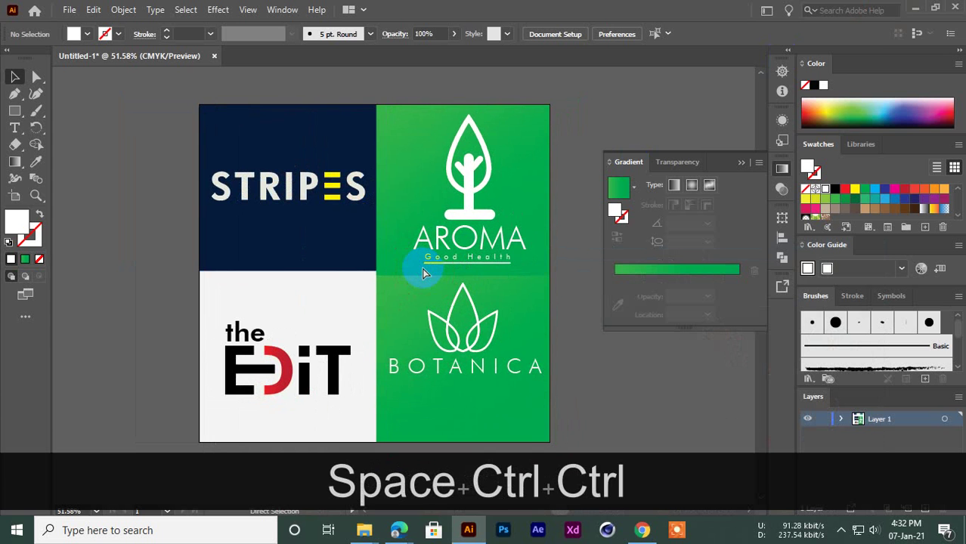
{"action": "key", "text": "shift"}
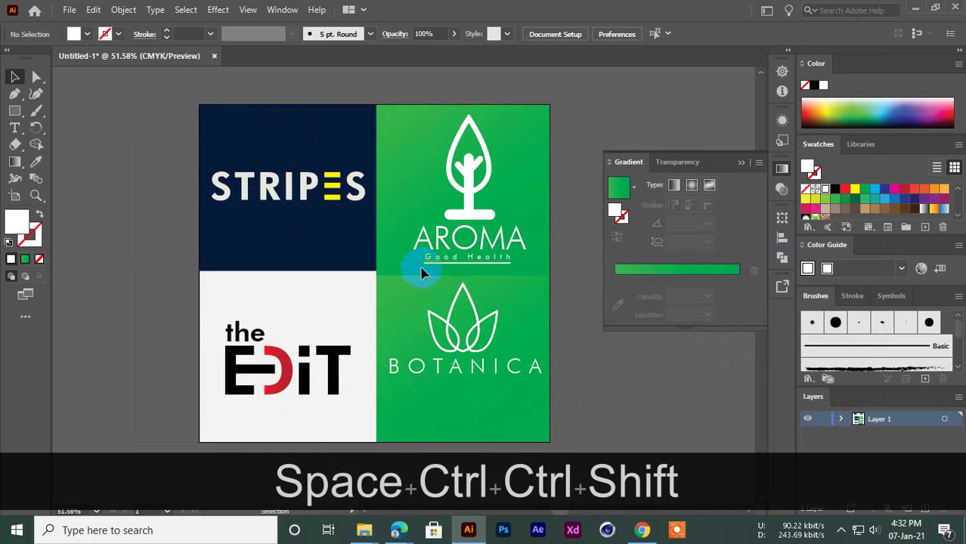
{"action": "key", "text": "ctrl+s"}
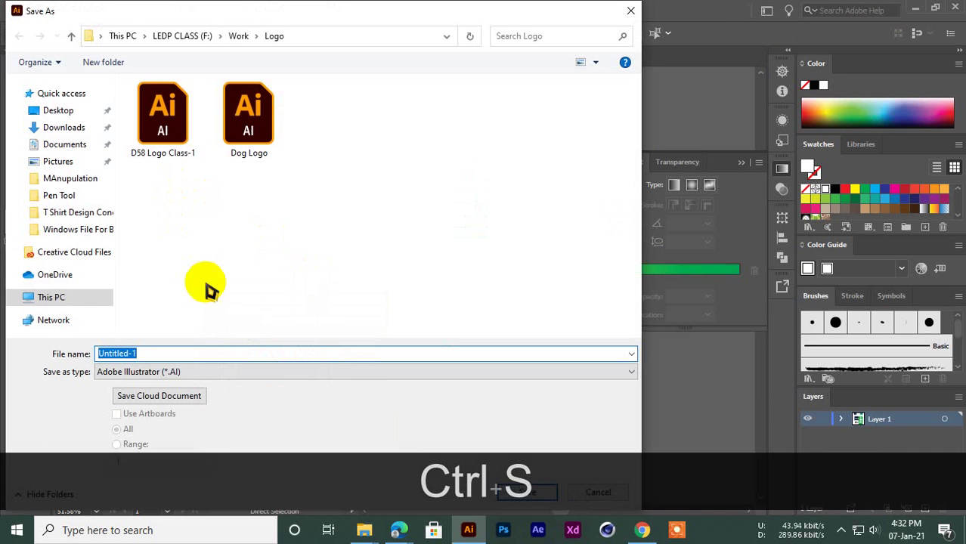
{"action": "type", "text": "D"}
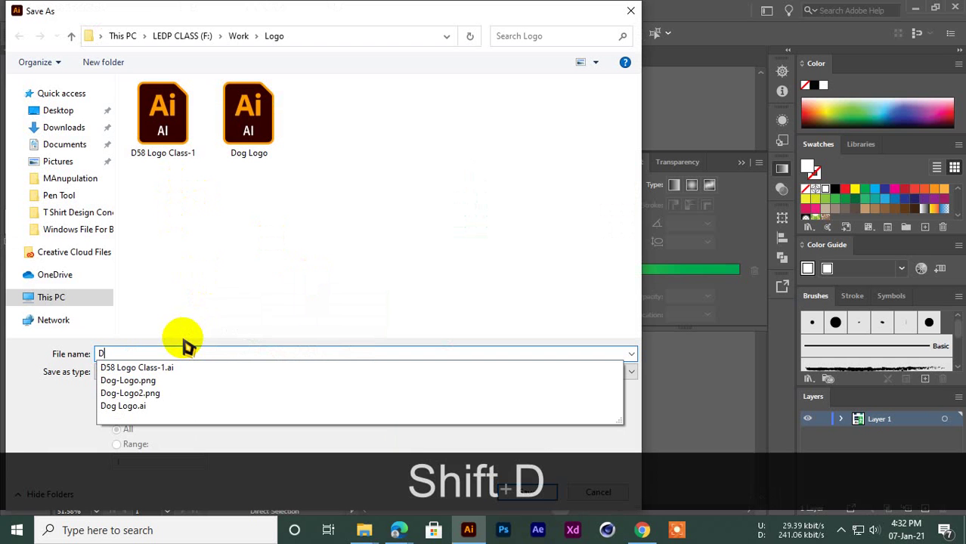
{"action": "type", "text": "59 Cla"}
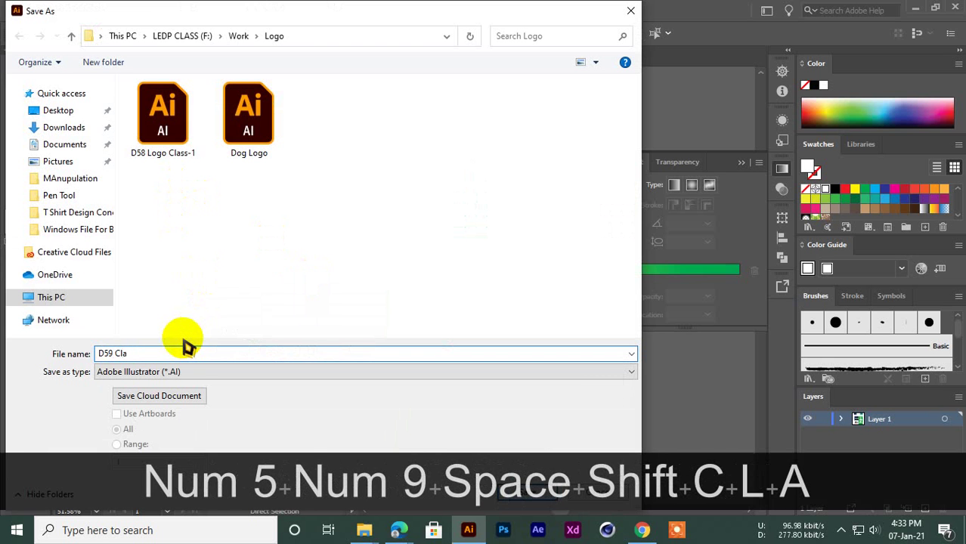
{"action": "type", "text": "ss"}
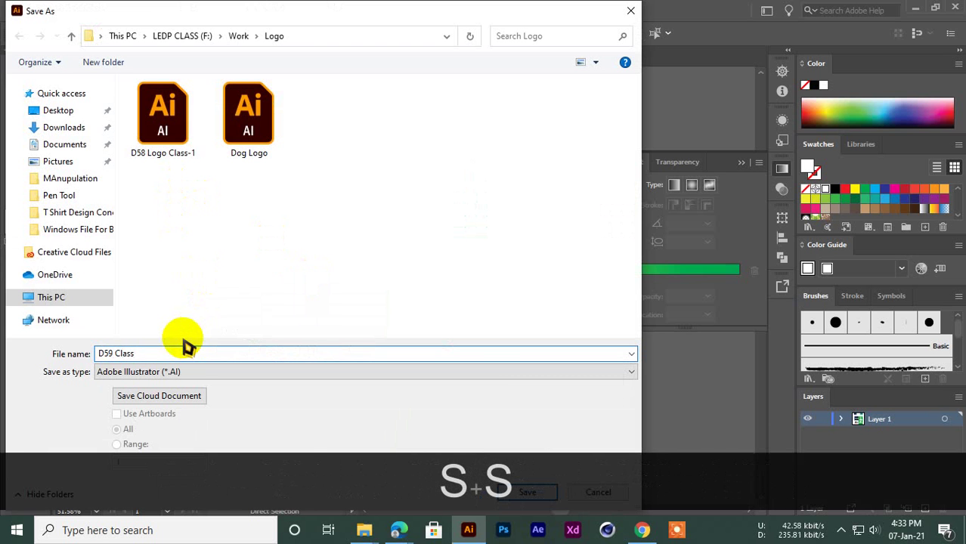
{"action": "type", "text": "11 Lo"}
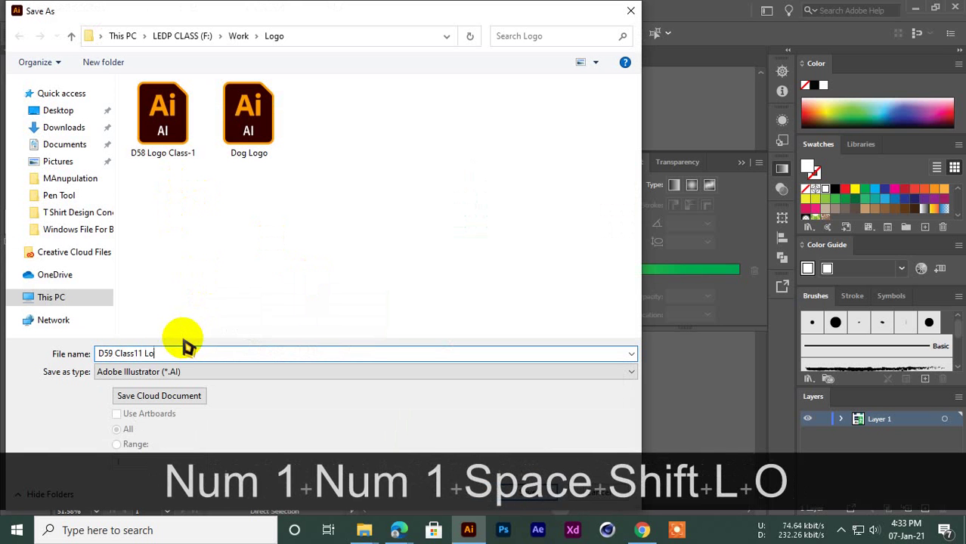
{"action": "type", "text": "go"}
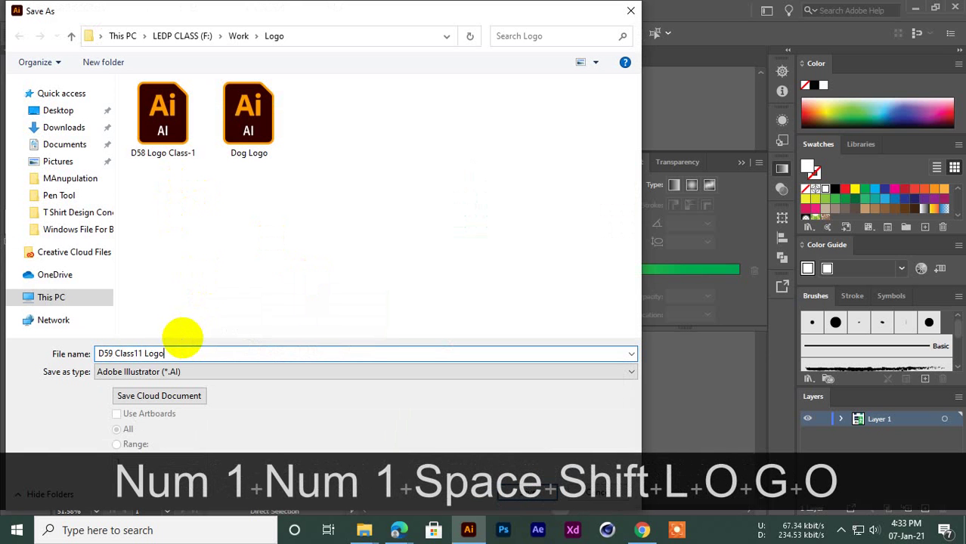
{"action": "left_click", "coordinate": [534, 488]}
{"action": "left_click", "coordinate": [538, 462]}
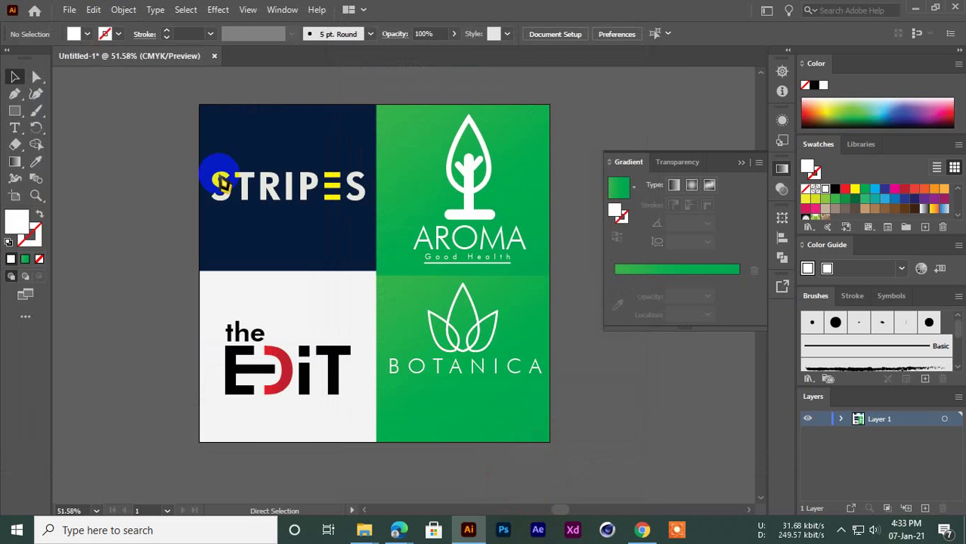
Step: Prepare a Save for Web (Legacy) JPEG export of the artboard at 2463 × 2376 px, three times its original size
{"action": "left_click", "coordinate": [65, 10]}
{"action": "mouse_move", "coordinate": [124, 275]}
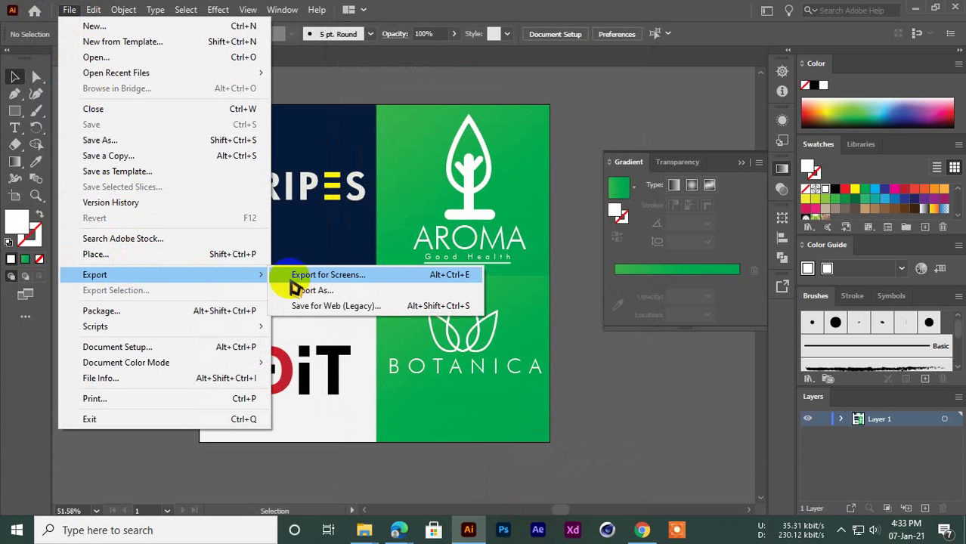
{"action": "left_click", "coordinate": [317, 305]}
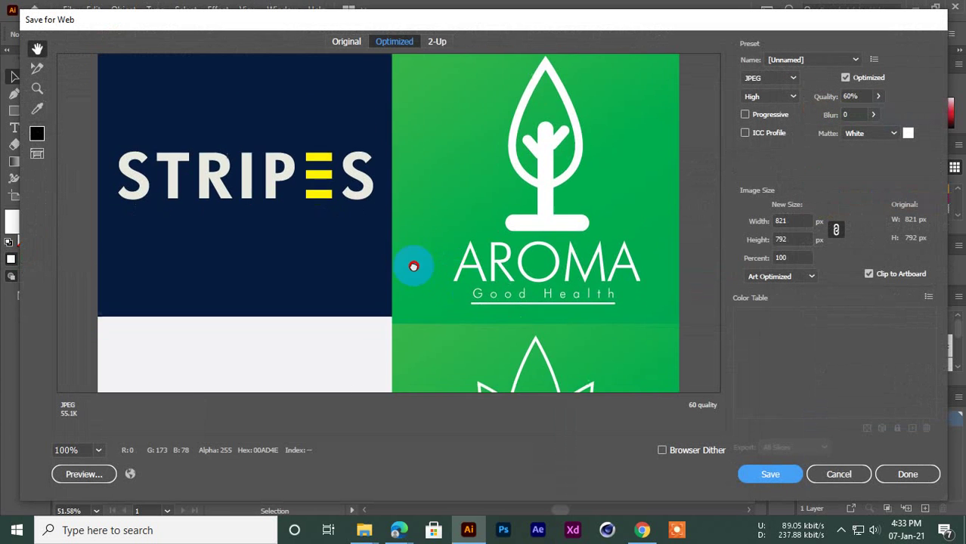
{"action": "left_click_drag", "start_coordinate": [413, 266], "coordinate": [414, 203]}
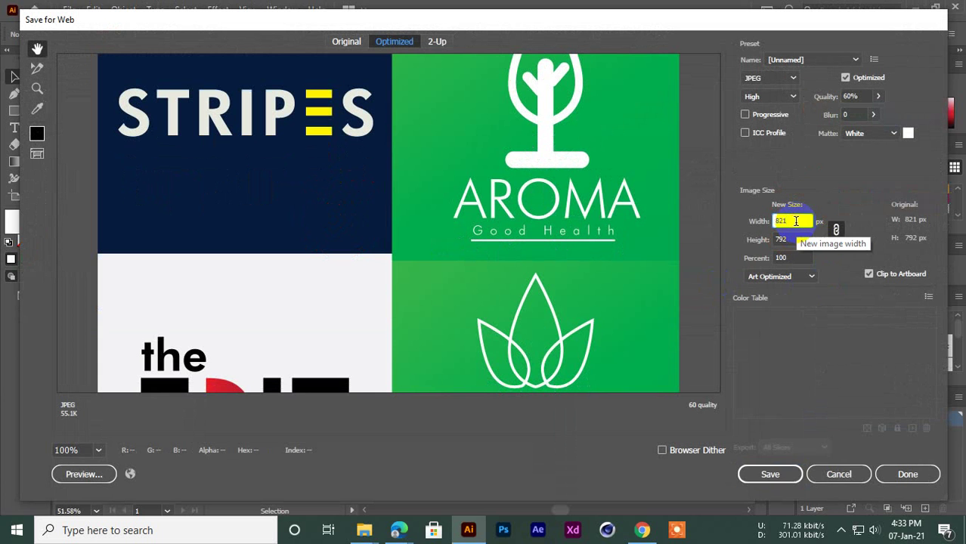
{"action": "type", "text": "*3"}
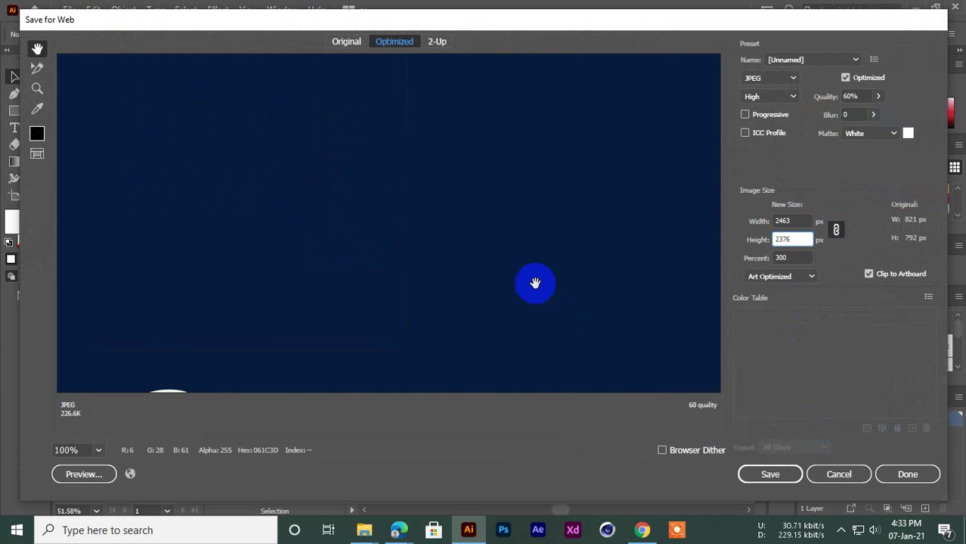
{"action": "left_click_drag", "start_coordinate": [534, 282], "coordinate": [339, 122]}
{"action": "left_click_drag", "start_coordinate": [510, 282], "coordinate": [393, 165]}
{"action": "left_click_drag", "start_coordinate": [428, 221], "coordinate": [407, 179]}
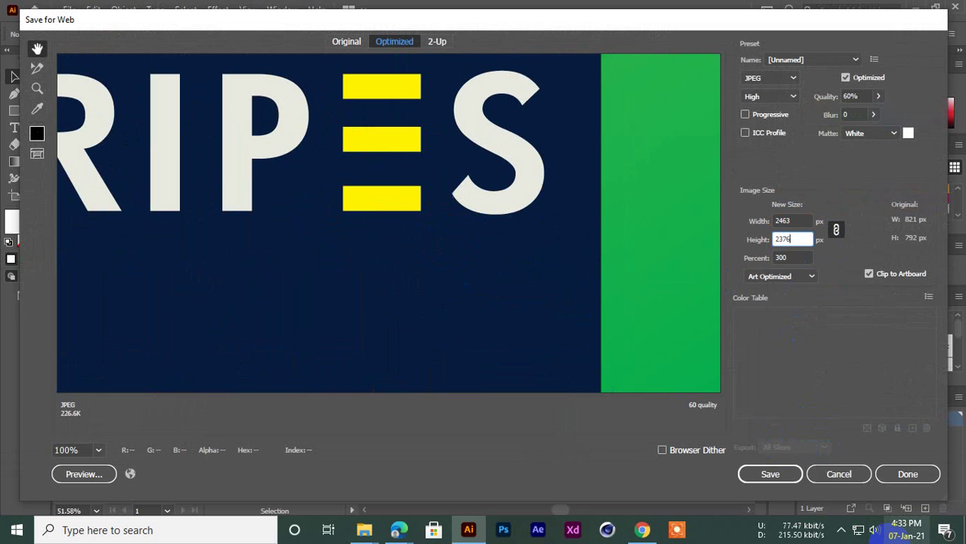
Step: Save the optimized JPEG as "D59-Class11-Logo" in the Logo folder
{"action": "left_click", "coordinate": [770, 474]}
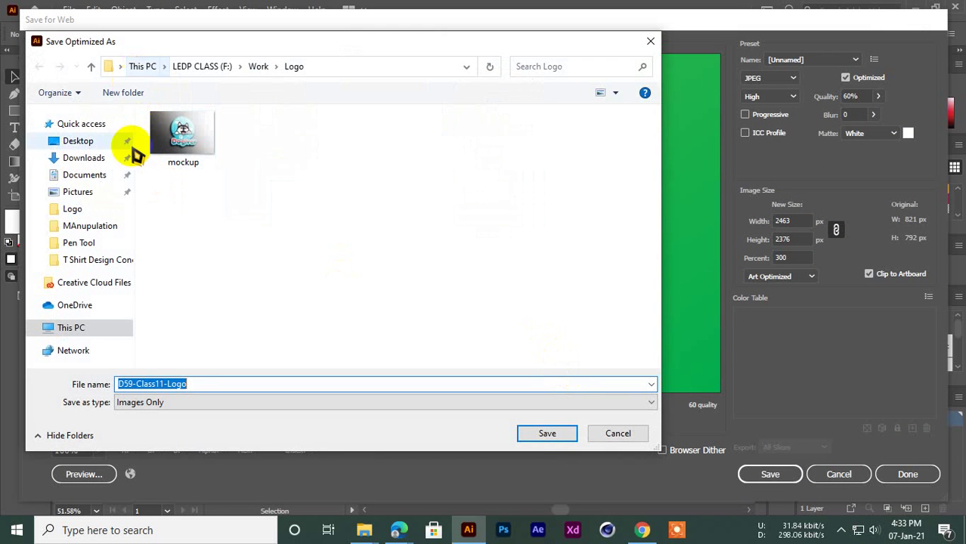
{"action": "left_click", "coordinate": [75, 209]}
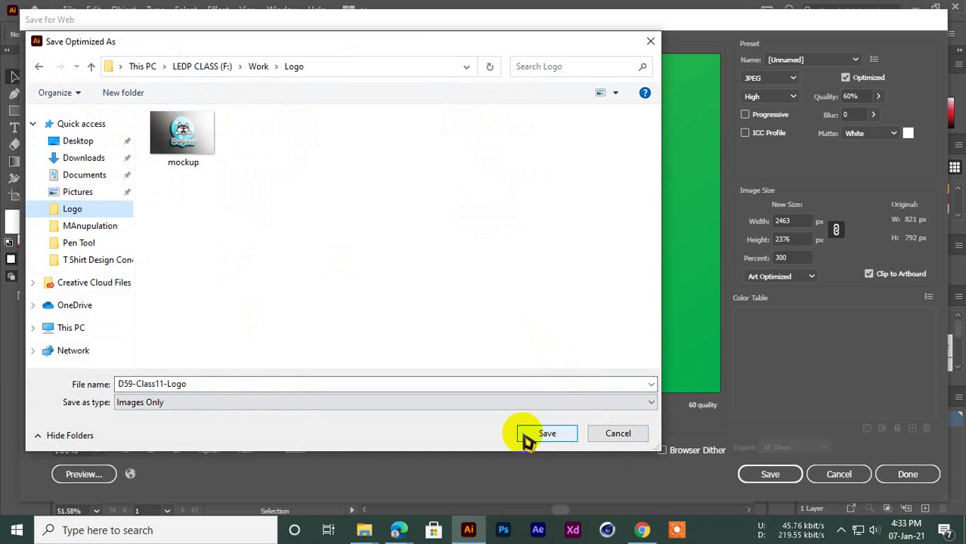
{"action": "left_click", "coordinate": [546, 434]}
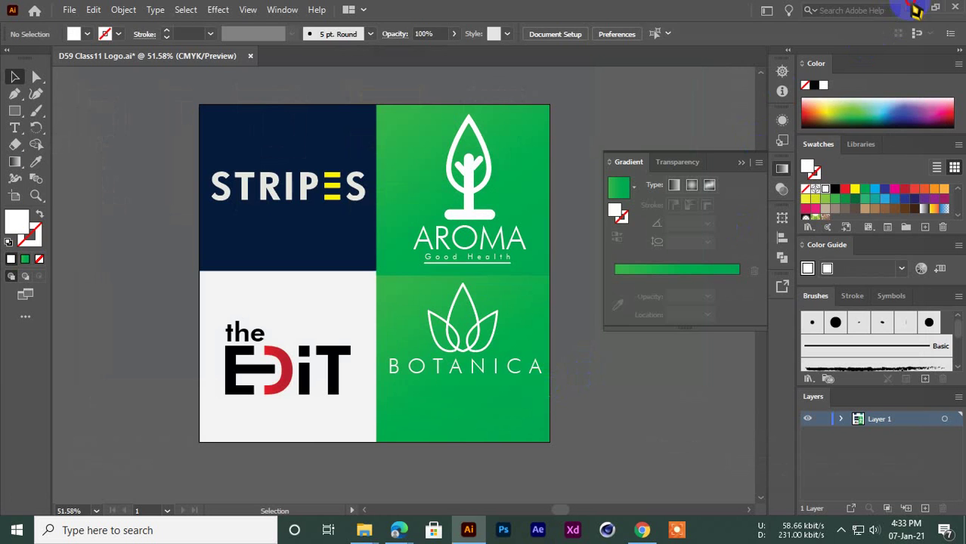
Step: Switch to File Explorer, open the Work > Logo folder on the LEDP CLASS (F:) drive and select the D59-Class11-Logo image
{"action": "left_click", "coordinate": [915, 9]}
{"action": "double_click", "coordinate": [23, 30]}
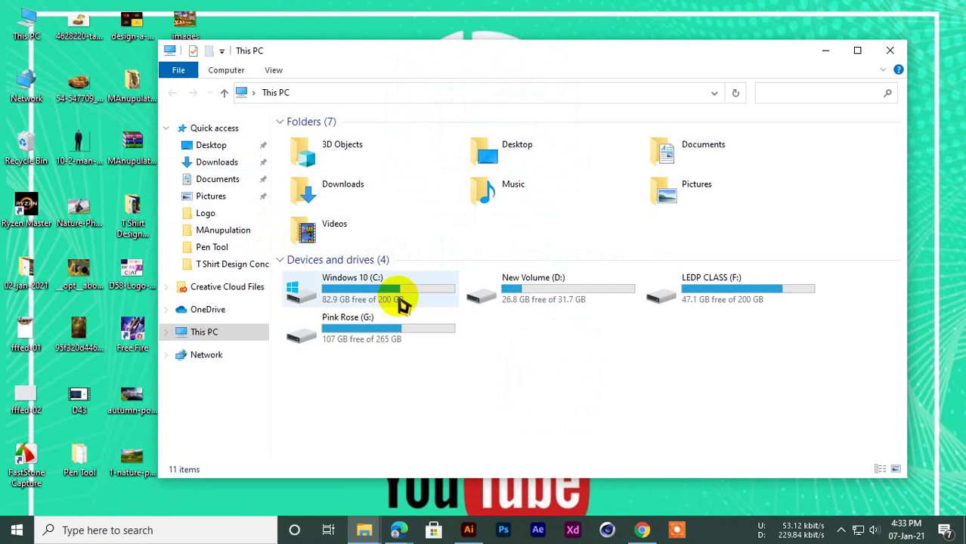
{"action": "double_click", "coordinate": [694, 286]}
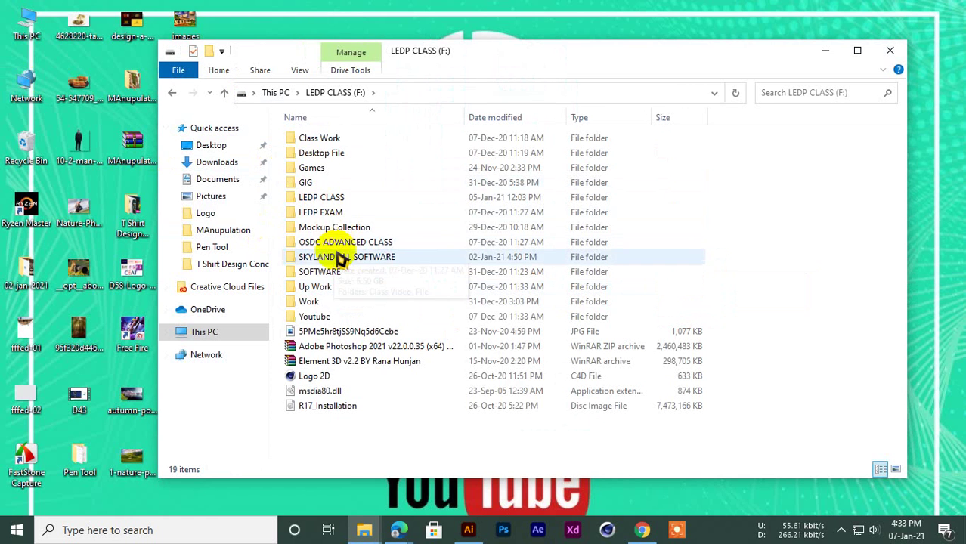
{"action": "double_click", "coordinate": [324, 198]}
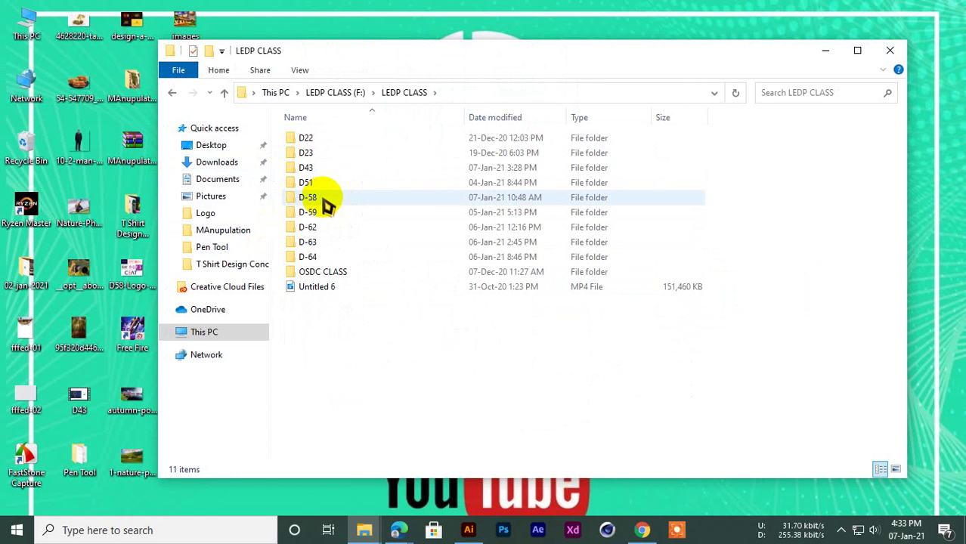
{"action": "left_click", "coordinate": [172, 93]}
{"action": "double_click", "coordinate": [318, 305]}
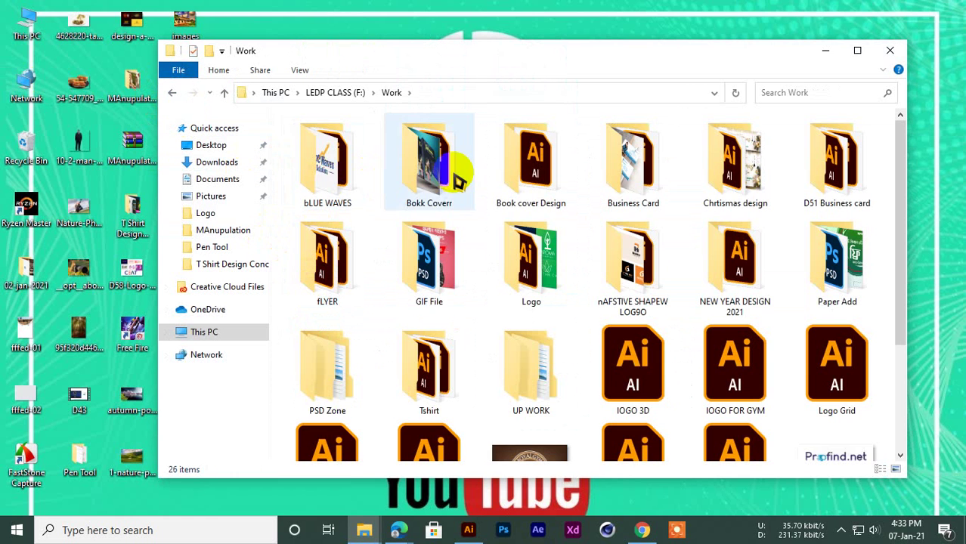
{"action": "left_click", "coordinate": [542, 268]}
{"action": "double_click", "coordinate": [543, 268]}
{"action": "left_click", "coordinate": [465, 170]}
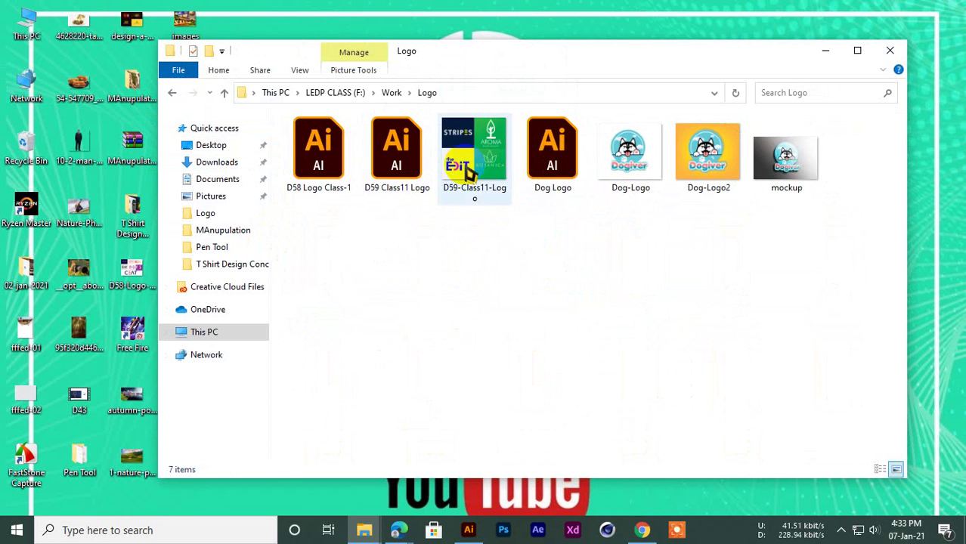
Step: Send the D59-Class11-Logo image from the Logo folder to the GD-D59 (3.30PM to 5.30 PM) group chat in WhatsApp Web
{"action": "left_click", "coordinate": [641, 529]}
{"action": "left_click", "coordinate": [112, 10]}
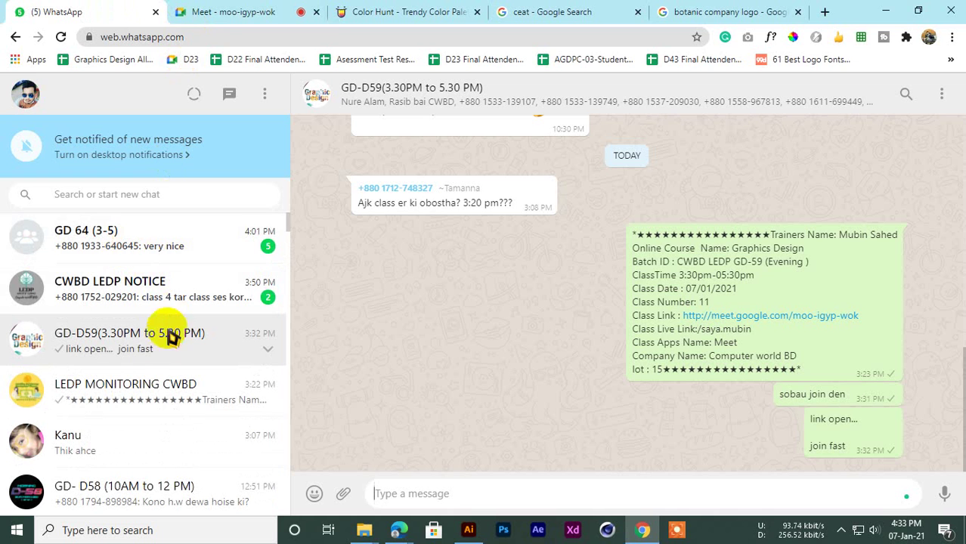
{"action": "left_click", "coordinate": [884, 11]}
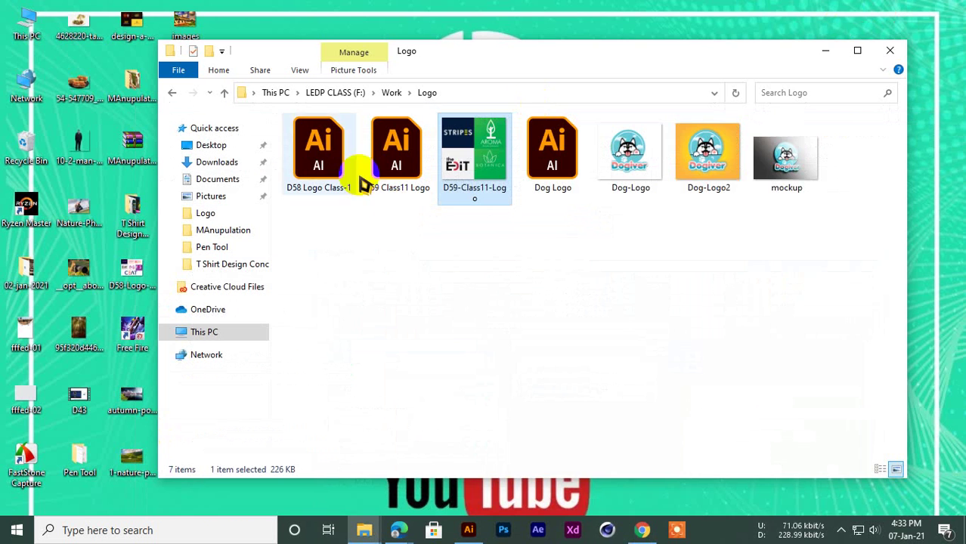
{"action": "left_click_drag", "start_coordinate": [475, 160], "coordinate": [545, 412]}
{"action": "left_click", "coordinate": [916, 421]}
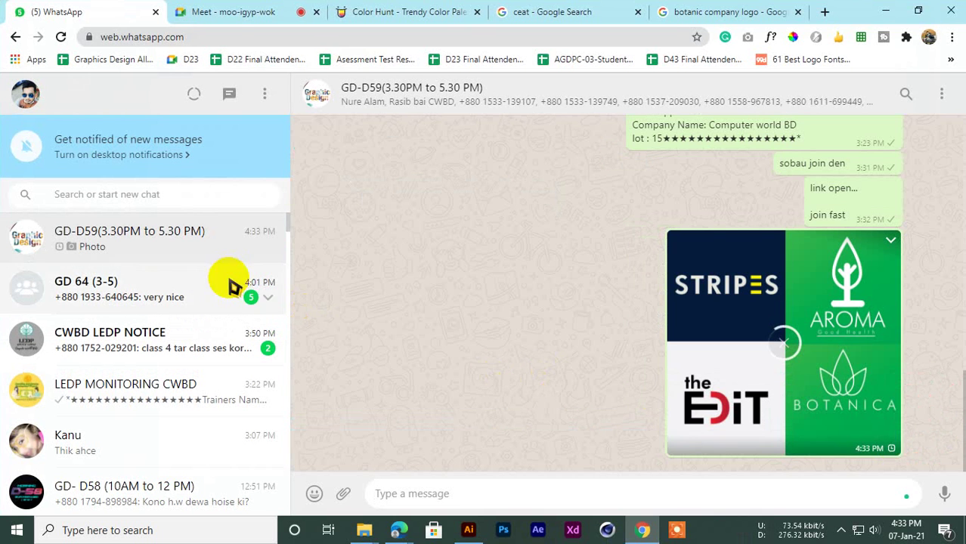
Step: Open Facebook in a new browser tab and open the D-59 (EVENING) group in its own tab
{"action": "left_click", "coordinate": [410, 12]}
{"action": "left_click", "coordinate": [682, 11]}
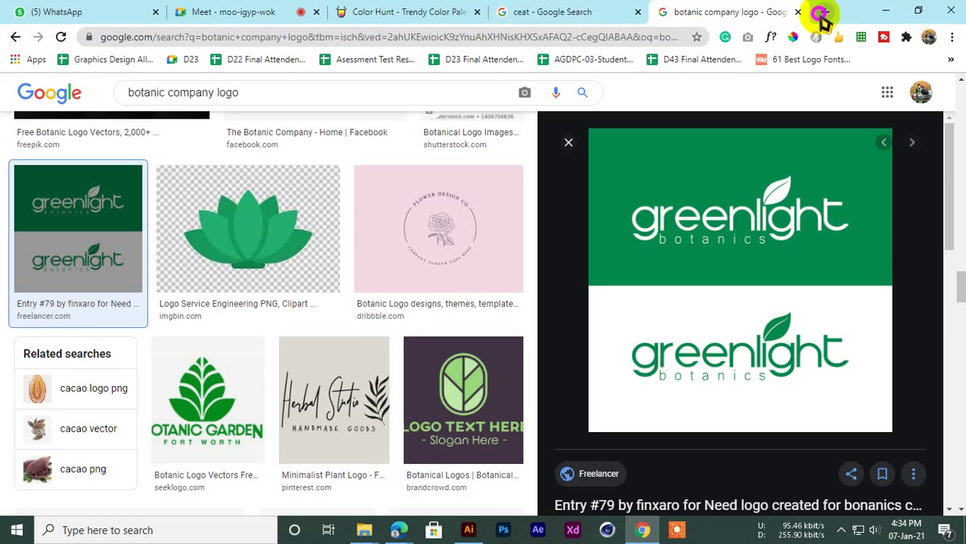
{"action": "left_click", "coordinate": [820, 13]}
{"action": "left_click", "coordinate": [317, 367]}
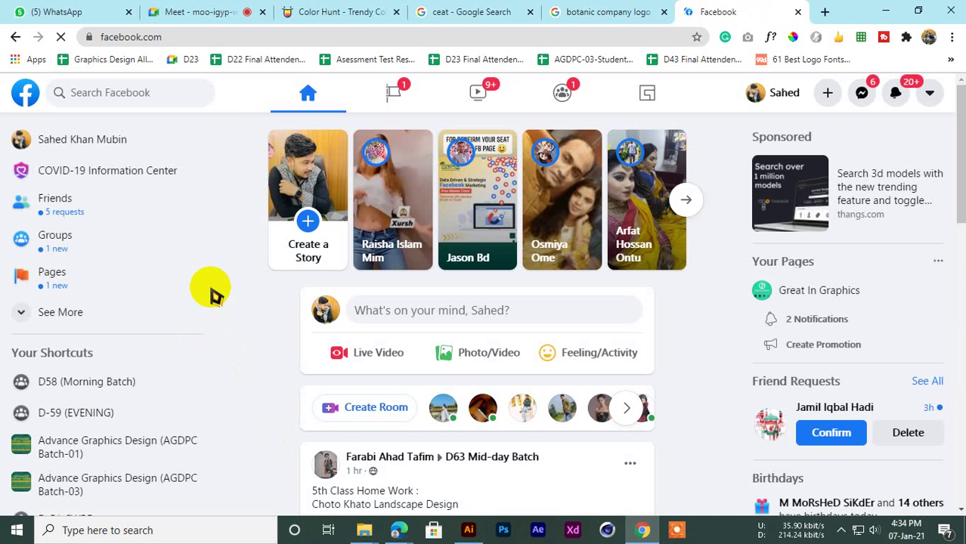
{"action": "scroll", "coordinate": [151, 318], "scroll_direction": "down", "scroll_amount": 2}
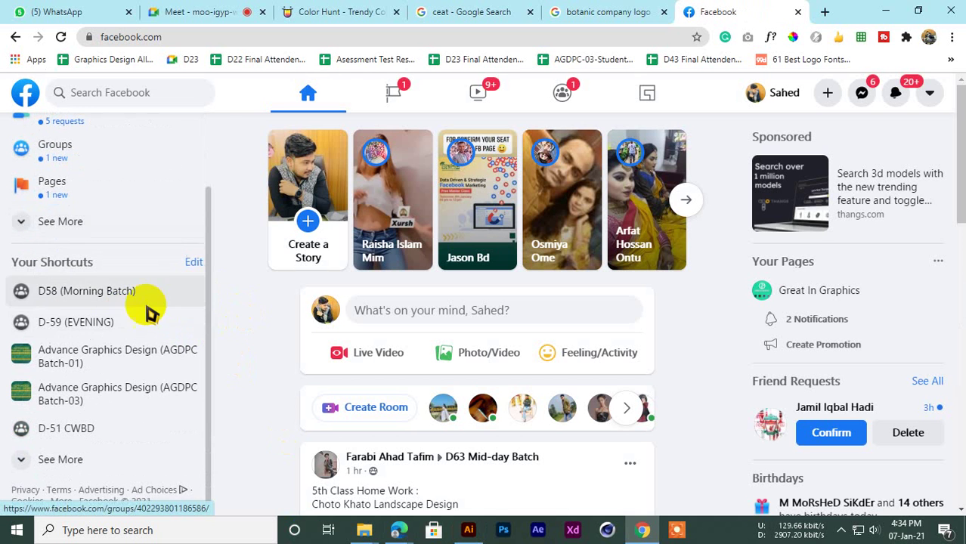
{"action": "middle_click", "coordinate": [68, 324]}
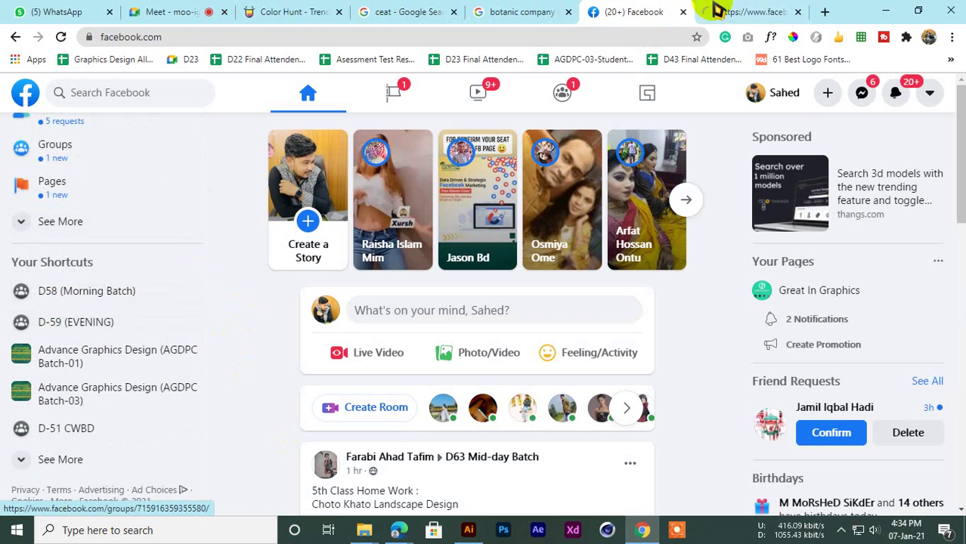
{"action": "left_click", "coordinate": [748, 12]}
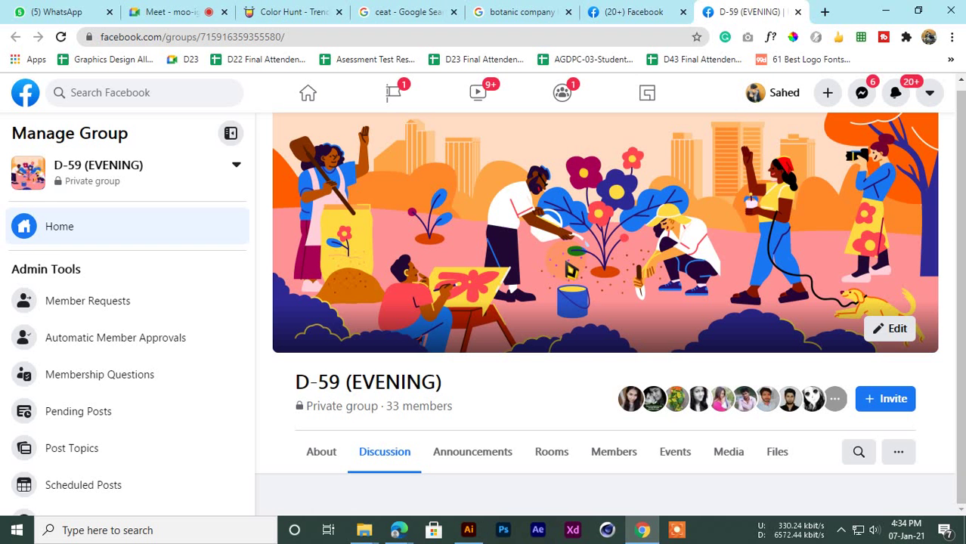
Step: Remove the Home Work-10 post from the D-59 (EVENING) group's announcements
{"action": "scroll", "coordinate": [427, 319], "scroll_direction": "down", "scroll_amount": 5}
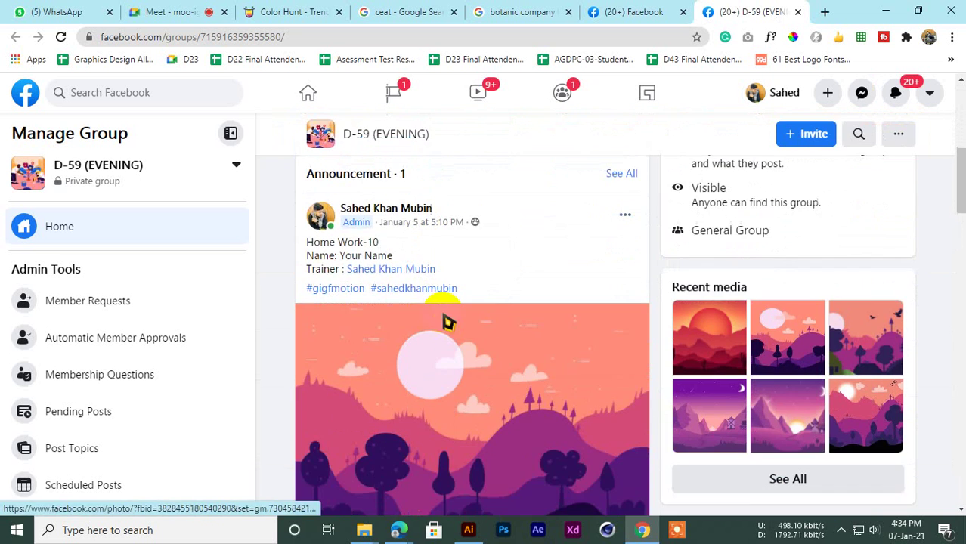
{"action": "scroll", "coordinate": [441, 318], "scroll_direction": "up", "scroll_amount": 2}
{"action": "left_click", "coordinate": [625, 355]}
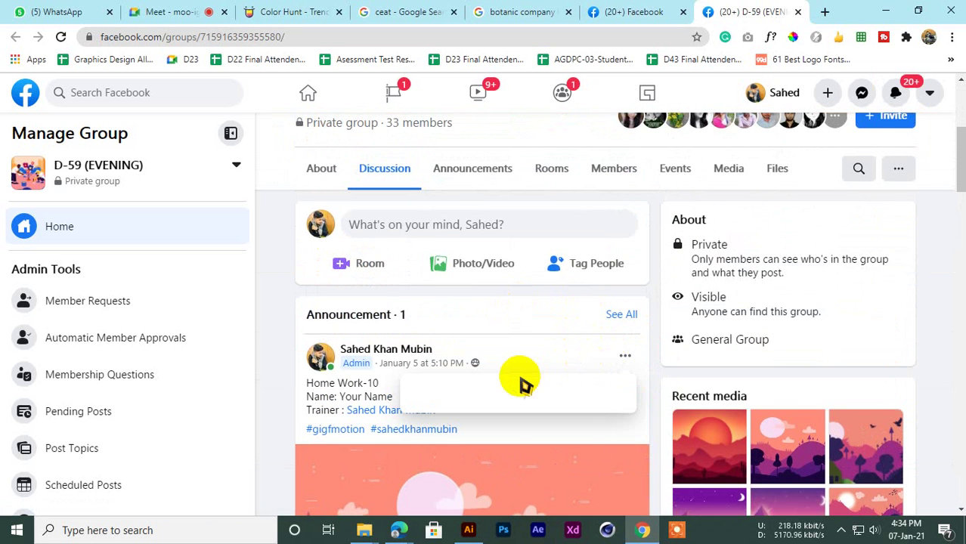
{"action": "scroll", "coordinate": [502, 392], "scroll_direction": "down", "scroll_amount": 9}
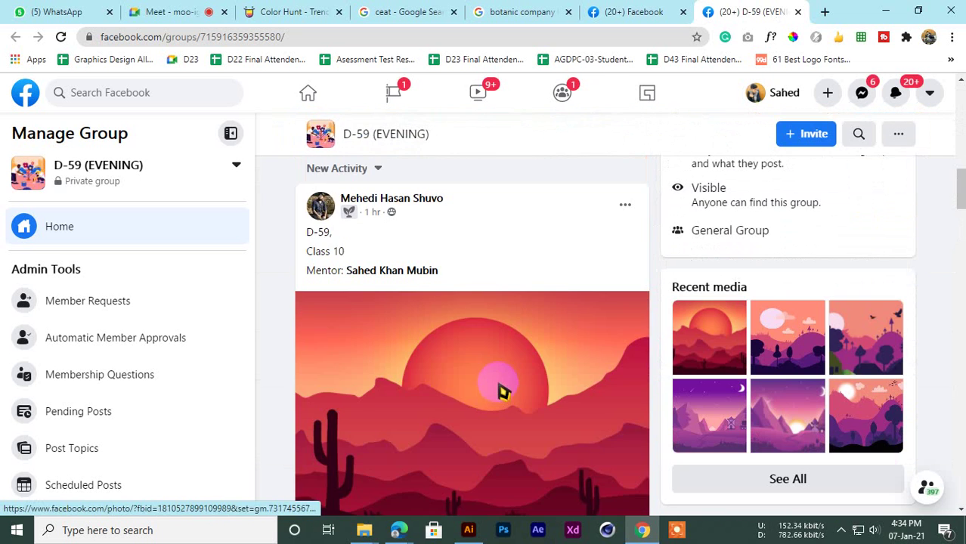
{"action": "scroll", "coordinate": [503, 389], "scroll_direction": "up", "scroll_amount": 8}
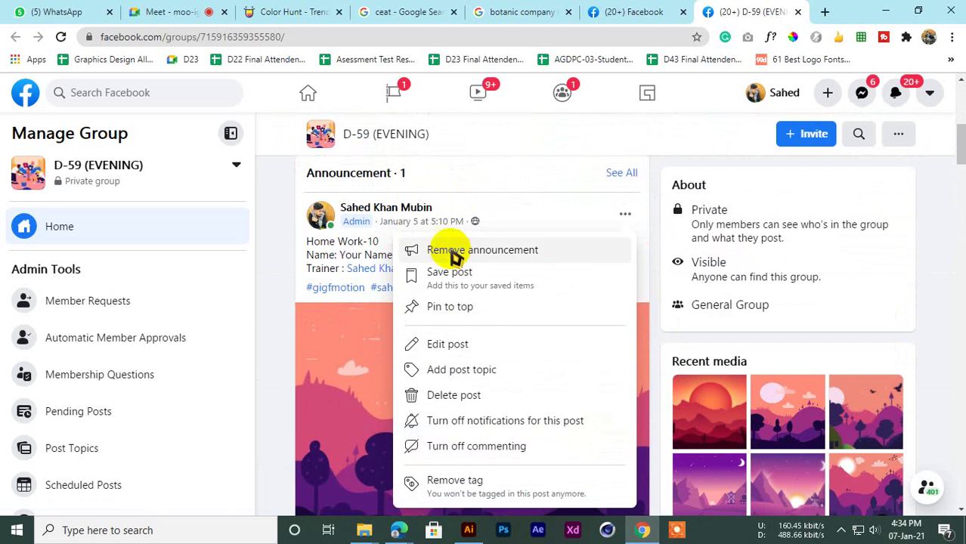
{"action": "left_click", "coordinate": [452, 252]}
Step: Copy the caption of a student's Home Work-10 post and paste it into a new group post
{"action": "scroll", "coordinate": [425, 263], "scroll_direction": "down", "scroll_amount": 12}
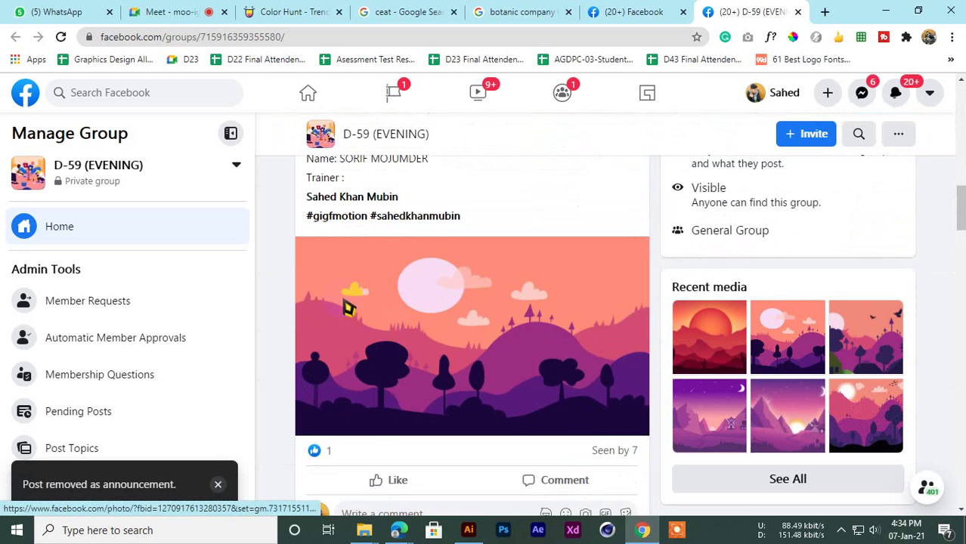
{"action": "scroll", "coordinate": [345, 304], "scroll_direction": "up", "scroll_amount": 5}
{"action": "left_click_drag", "start_coordinate": [301, 275], "coordinate": [527, 372]}
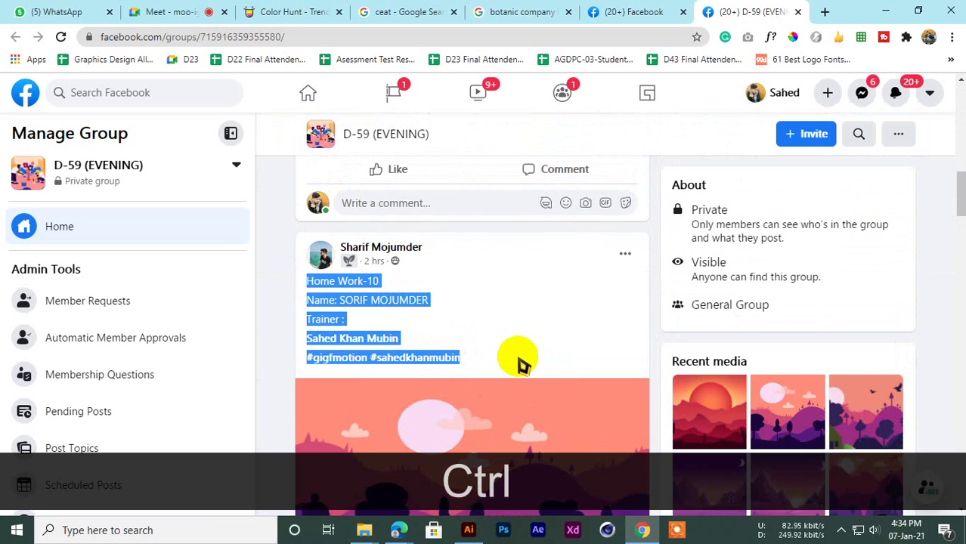
{"action": "key", "text": "ctrl+c"}
{"action": "scroll", "coordinate": [423, 314], "scroll_direction": "up", "scroll_amount": 2}
{"action": "scroll", "coordinate": [422, 309], "scroll_direction": "up", "scroll_amount": 8}
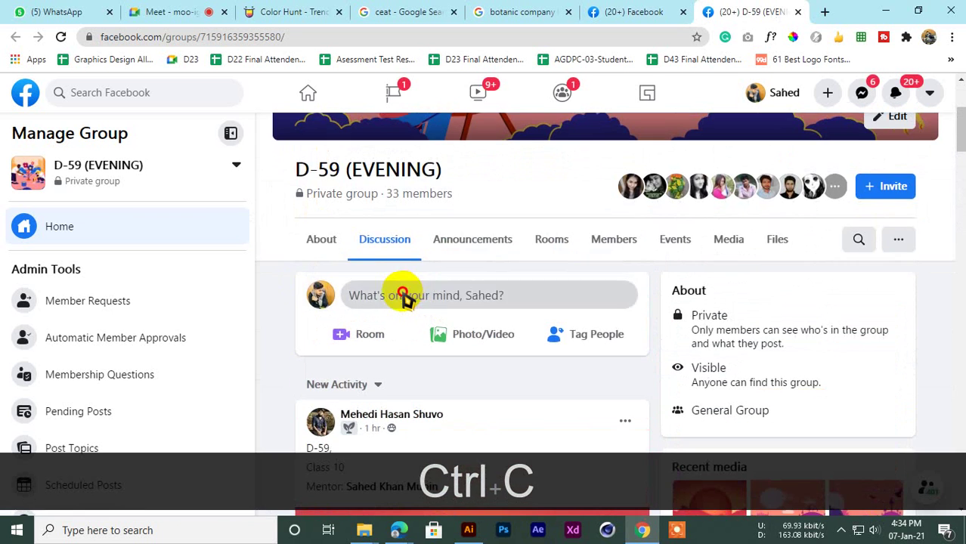
{"action": "left_click", "coordinate": [402, 296]}
{"action": "key", "text": "ctrl+v"}
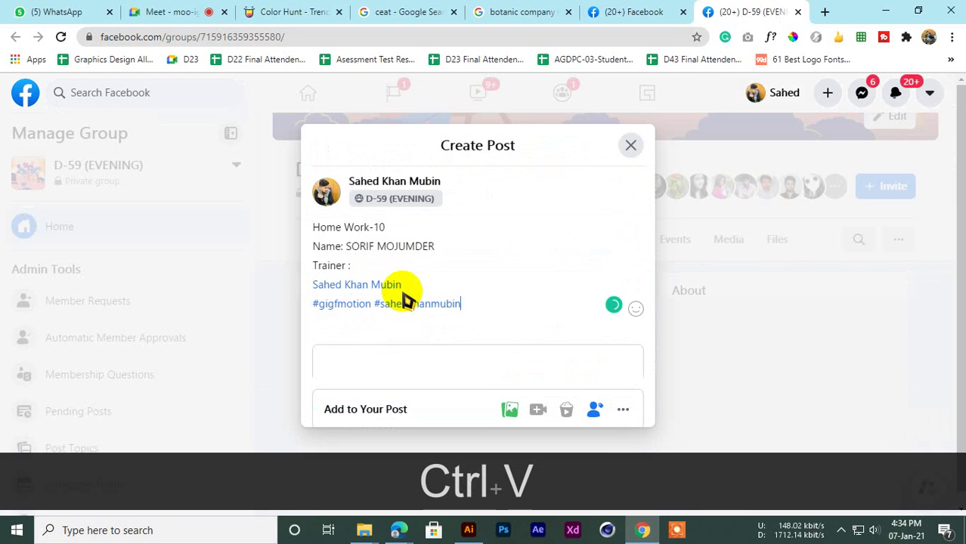
Step: Change the post's heading to "Class Work-11" and clear the student's name after "Name:"
{"action": "left_click", "coordinate": [339, 227]}
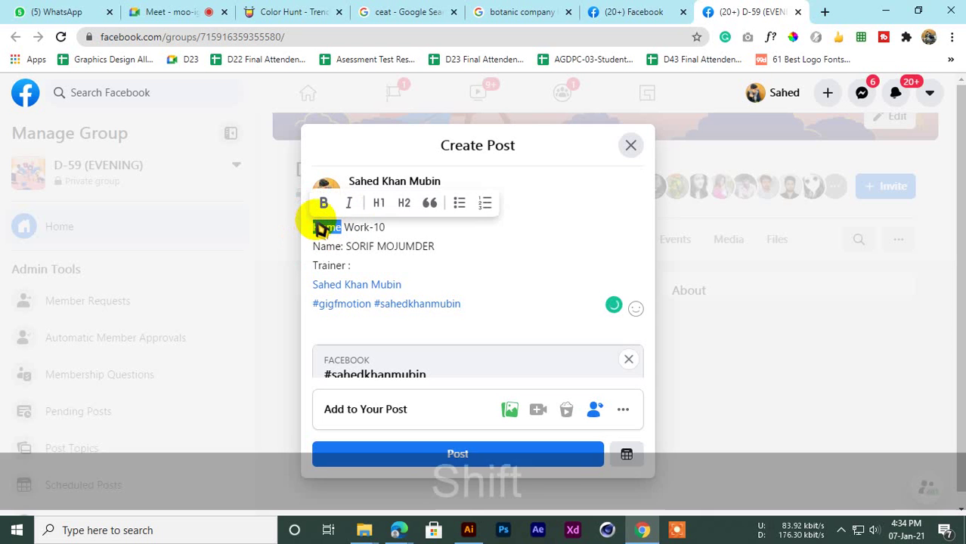
{"action": "type", "text": "Class"}
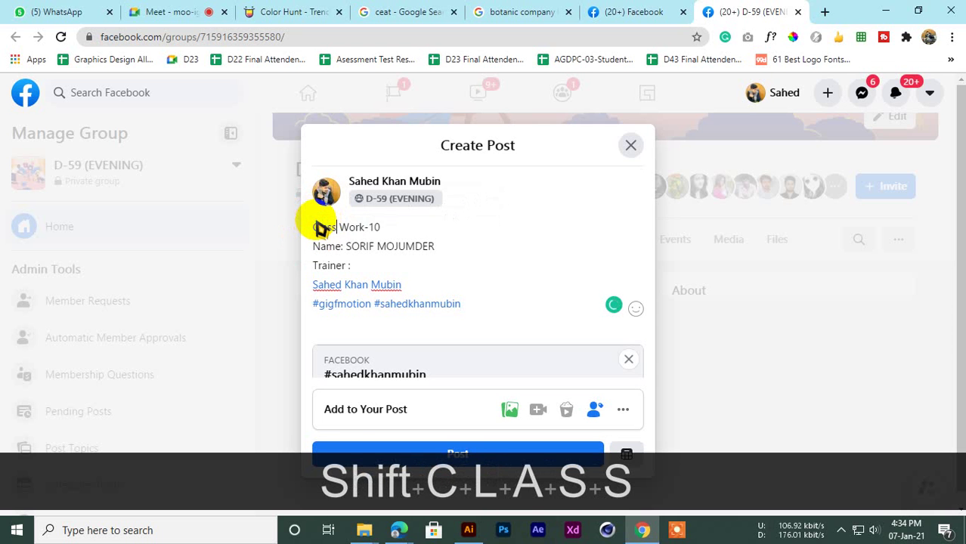
{"action": "left_click", "coordinate": [381, 225]}
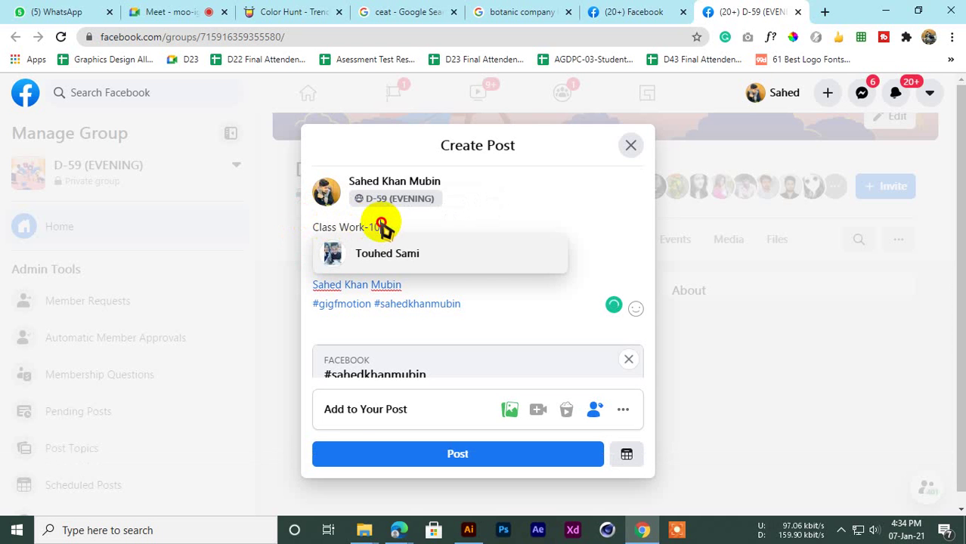
{"action": "left_click_drag", "start_coordinate": [381, 224], "coordinate": [376, 224]}
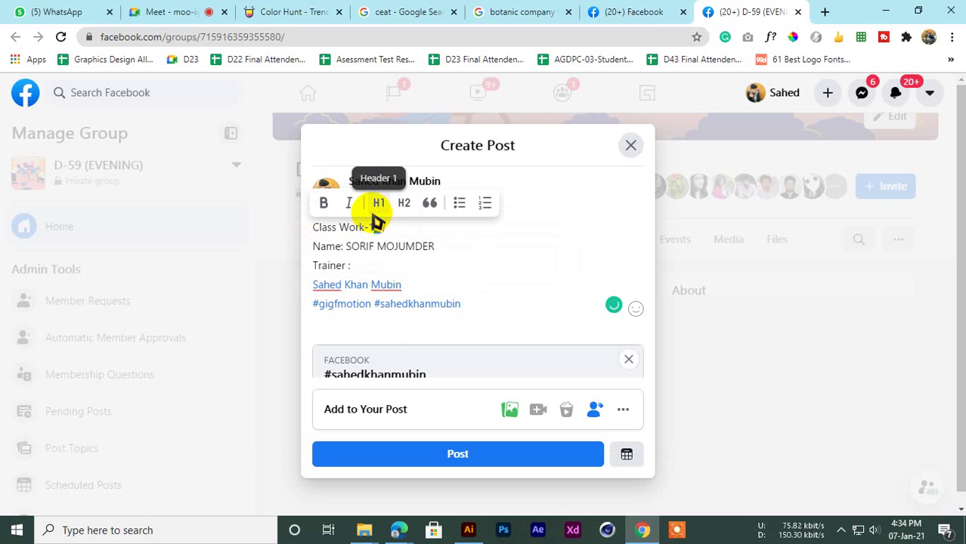
{"action": "type", "text": "1"}
{"action": "left_click_drag", "start_coordinate": [435, 247], "coordinate": [349, 246]}
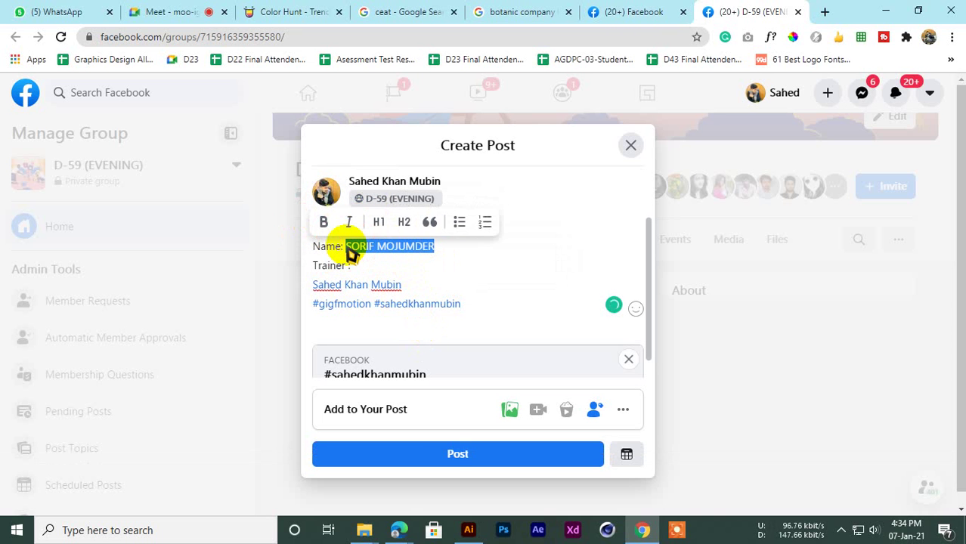
{"action": "key", "text": "Return"}
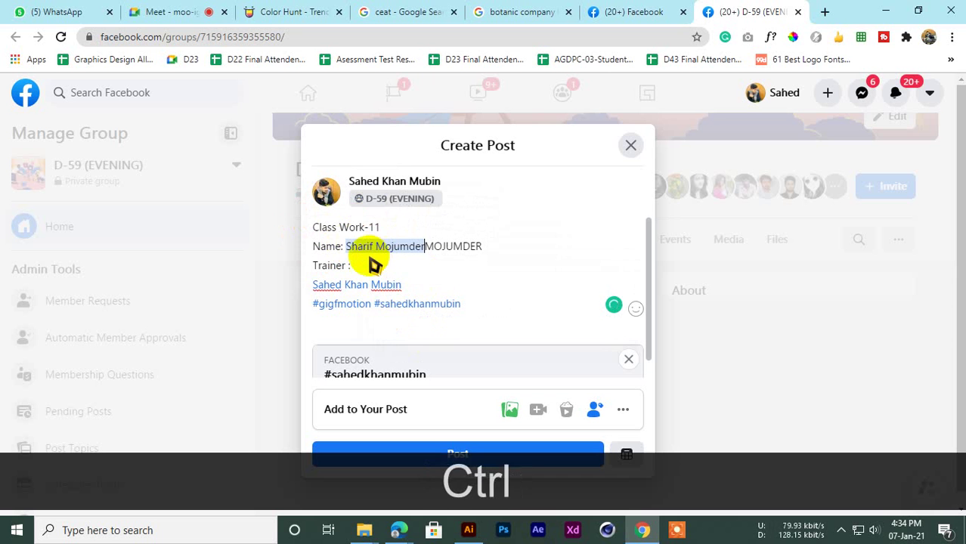
{"action": "key", "text": "ctrl+z"}
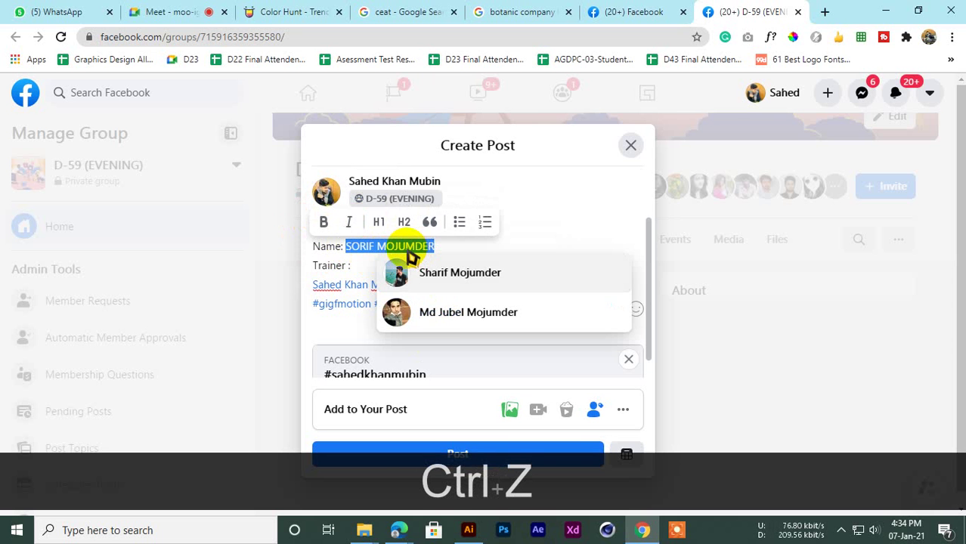
{"action": "key", "text": "BackSpace"}
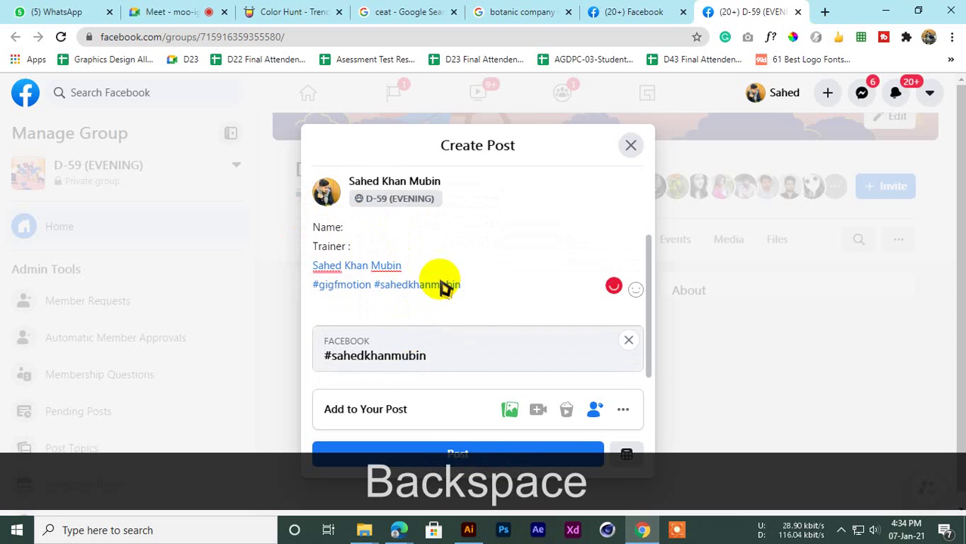
Step: Attach the D59-Class11-Logo image to the Class Work-11 post and publish it in the group
{"action": "left_click", "coordinate": [884, 10]}
{"action": "left_click_drag", "start_coordinate": [481, 156], "coordinate": [382, 302]}
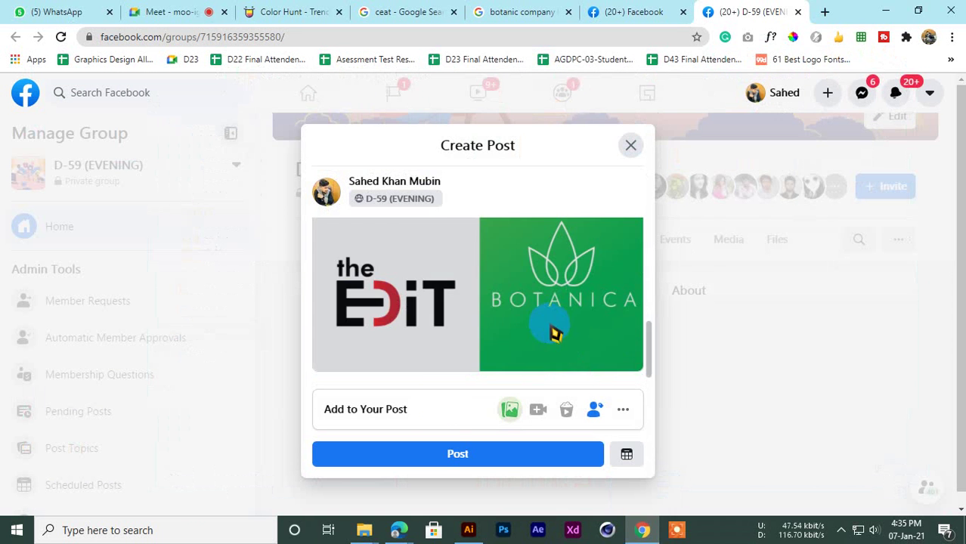
{"action": "left_click", "coordinate": [442, 453]}
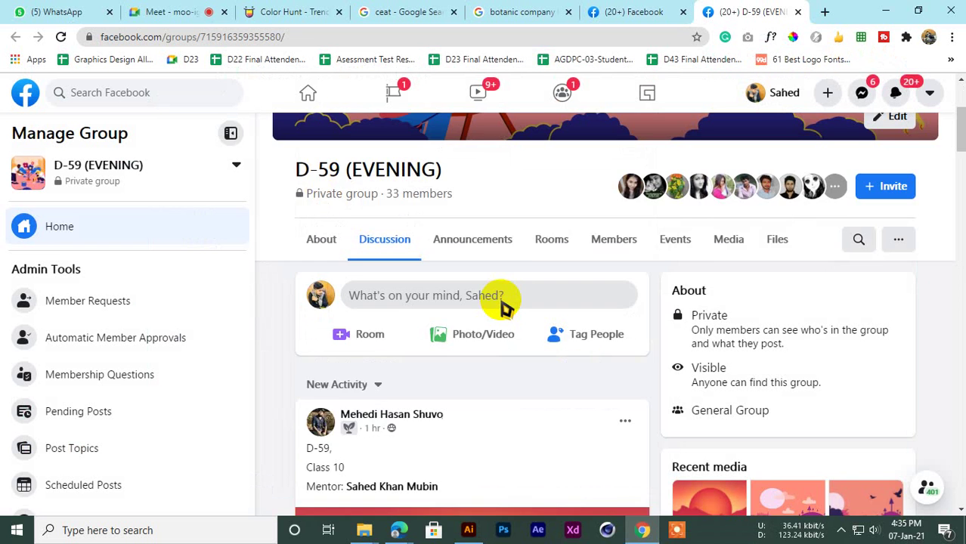
Step: Mark the new Class Work-11 post as an announcement in the D-59 (EVENING) group
{"action": "scroll", "coordinate": [498, 314], "scroll_direction": "down", "scroll_amount": 4}
{"action": "scroll", "coordinate": [478, 332], "scroll_direction": "up", "scroll_amount": 2}
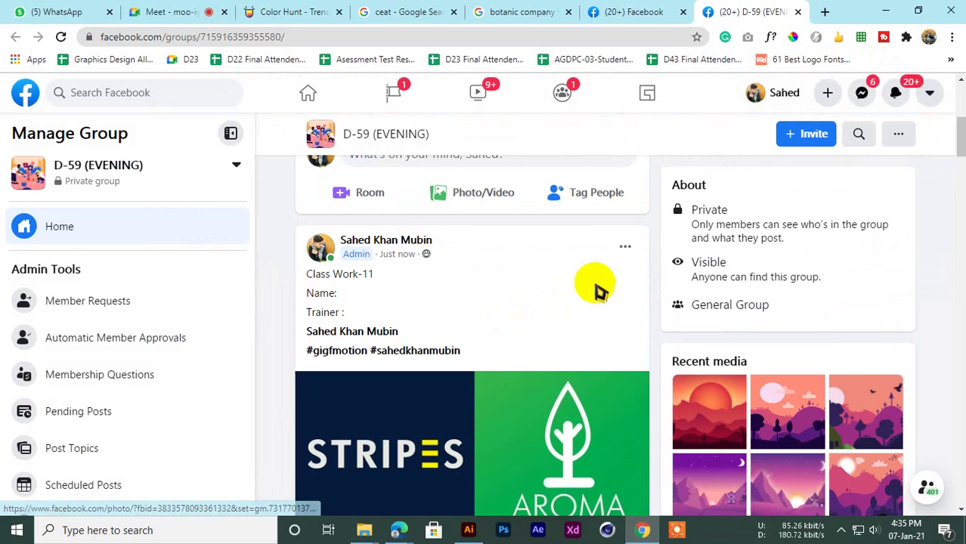
{"action": "left_click", "coordinate": [624, 248]}
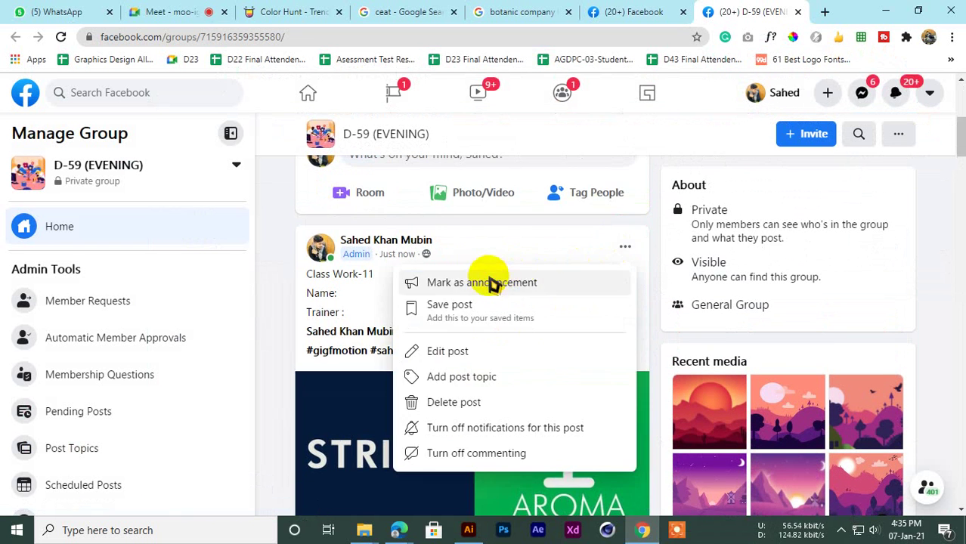
{"action": "left_click", "coordinate": [490, 281]}
{"action": "scroll", "coordinate": [489, 282], "scroll_direction": "down", "scroll_amount": 3}
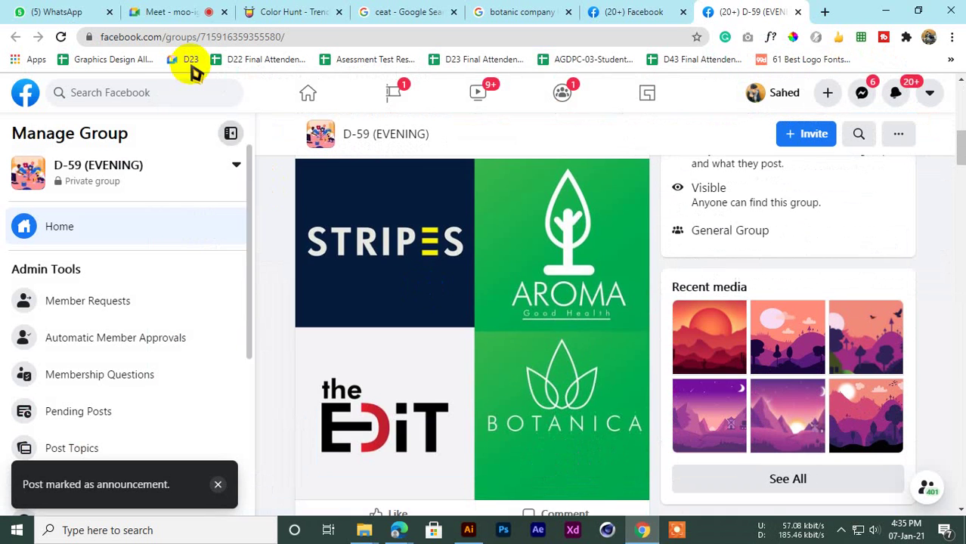
Step: Close the Facebook, Google Search and Color Hunt tabs, keeping only WhatsApp and the Meet call open
{"action": "left_click", "coordinate": [189, 12]}
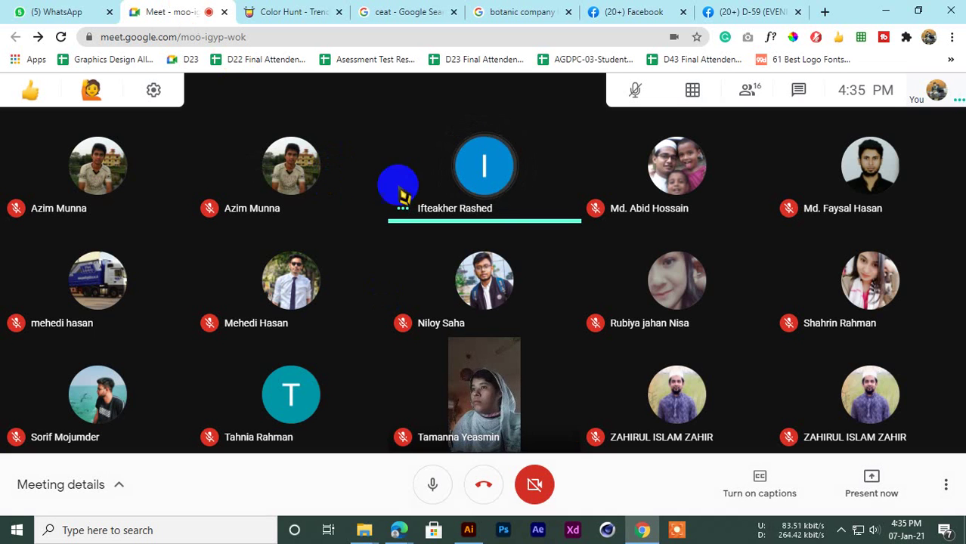
{"action": "left_click", "coordinate": [284, 12]}
{"action": "left_click", "coordinate": [731, 6]}
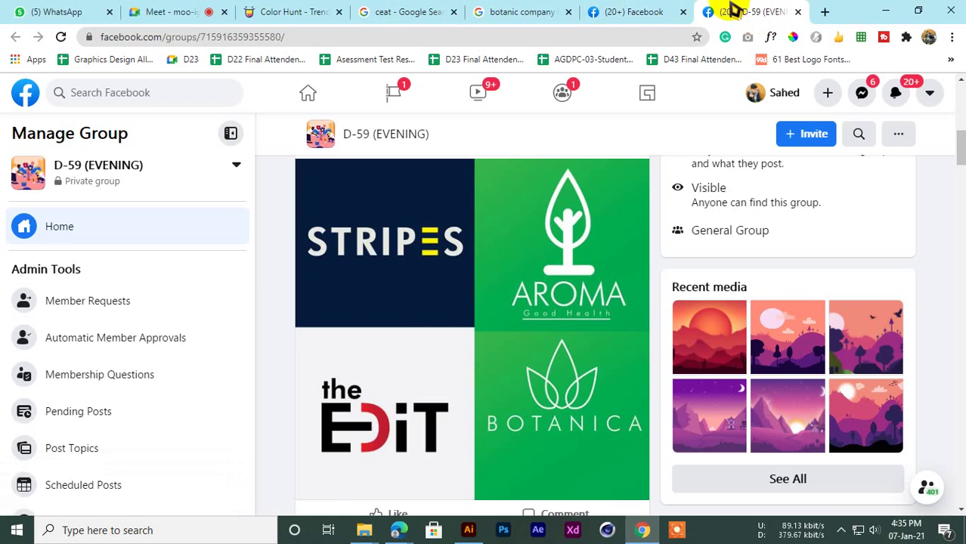
{"action": "key", "text": "ctrl+w"}
{"action": "key", "text": "ctrl+w"}
{"action": "key", "text": "ctrl+w"}
{"action": "key", "text": "ctrl+w"}
{"action": "key", "text": "ctrl+w"}
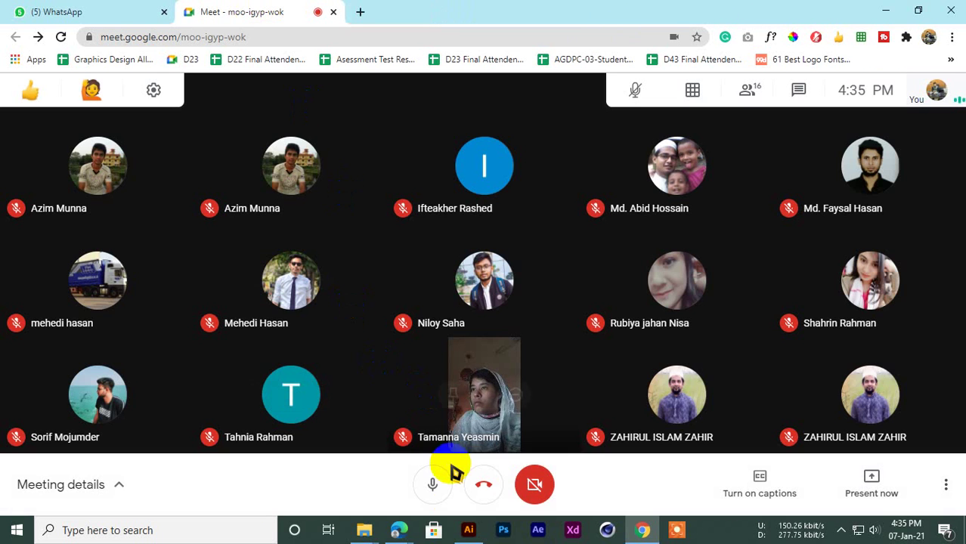
Step: Check the four-logo artboard in Illustrator and return to the Google Meet call in Chrome
{"action": "left_click", "coordinate": [468, 529]}
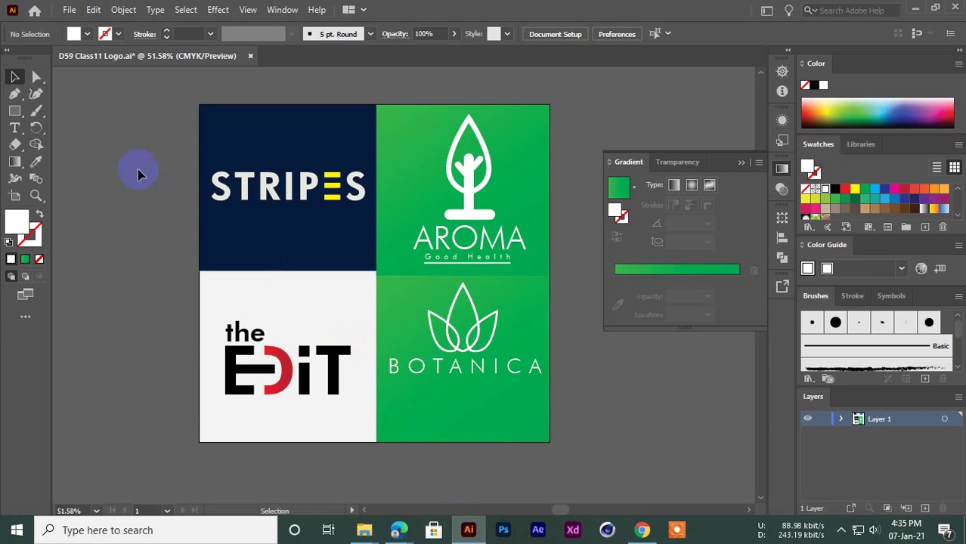
{"action": "left_click", "coordinate": [641, 530]}
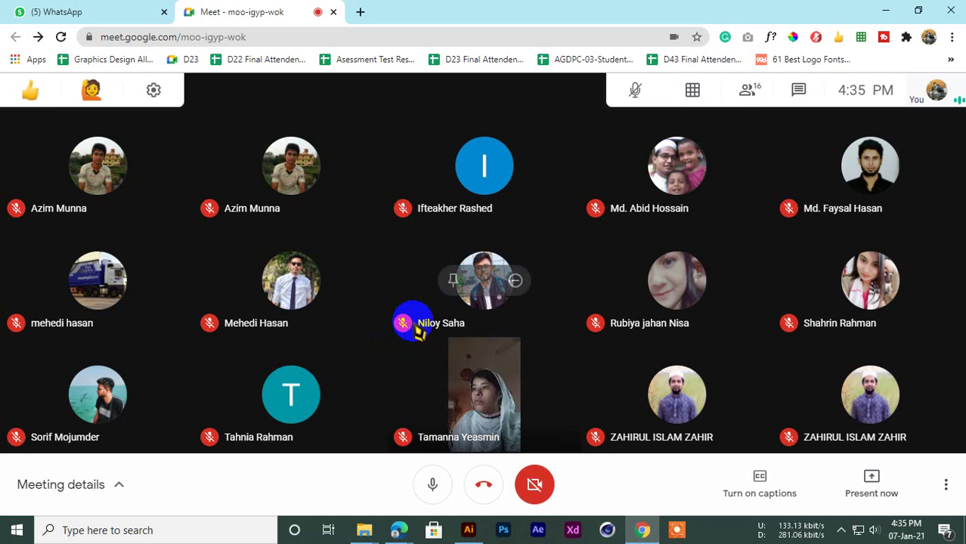
{"action": "left_click", "coordinate": [360, 11]}
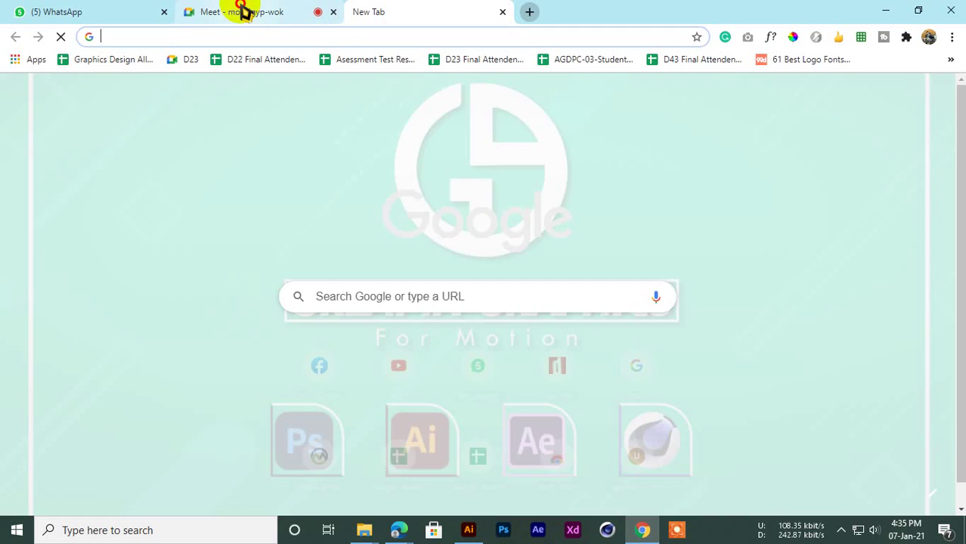
{"action": "left_click", "coordinate": [243, 11]}
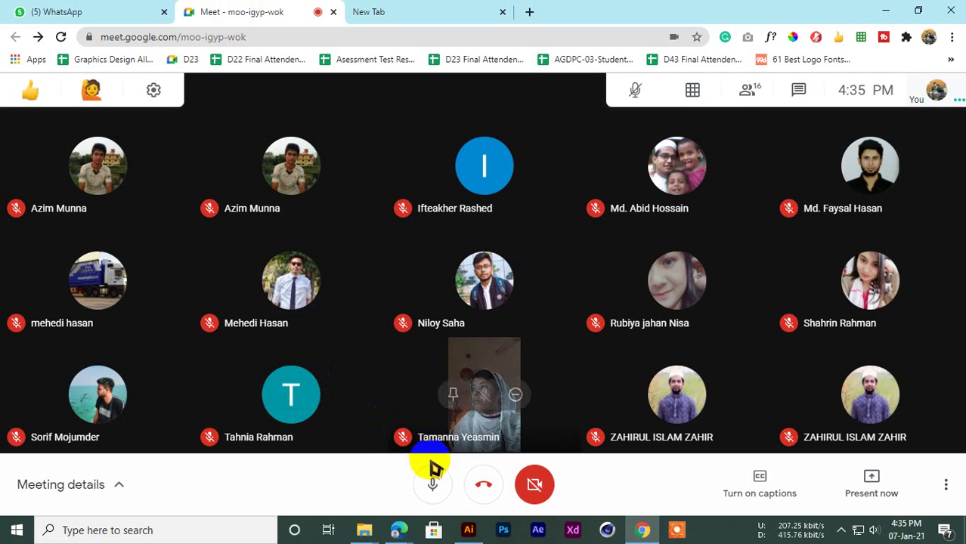
Step: Mute the microphone in the Meet call, unmute it to speak with the participants, and mute it again
{"action": "left_click", "coordinate": [431, 483]}
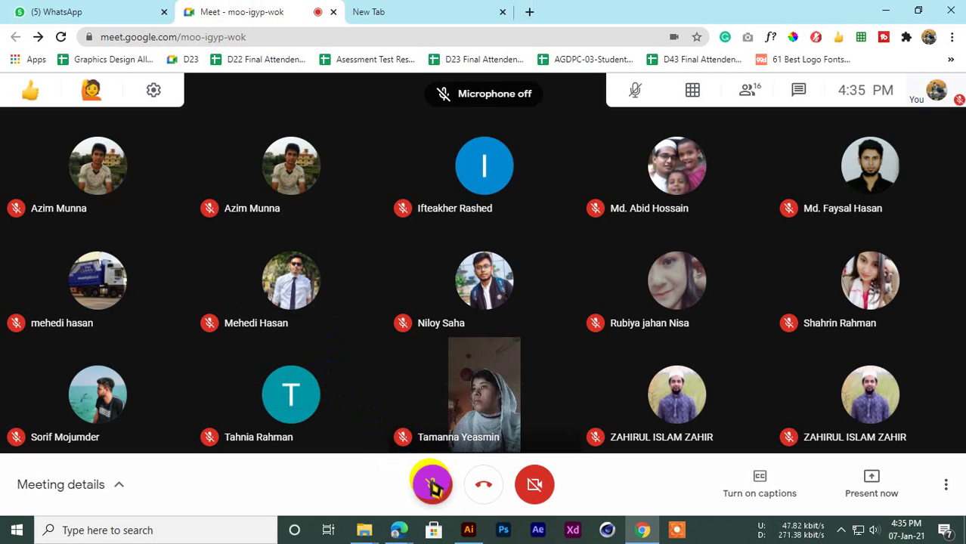
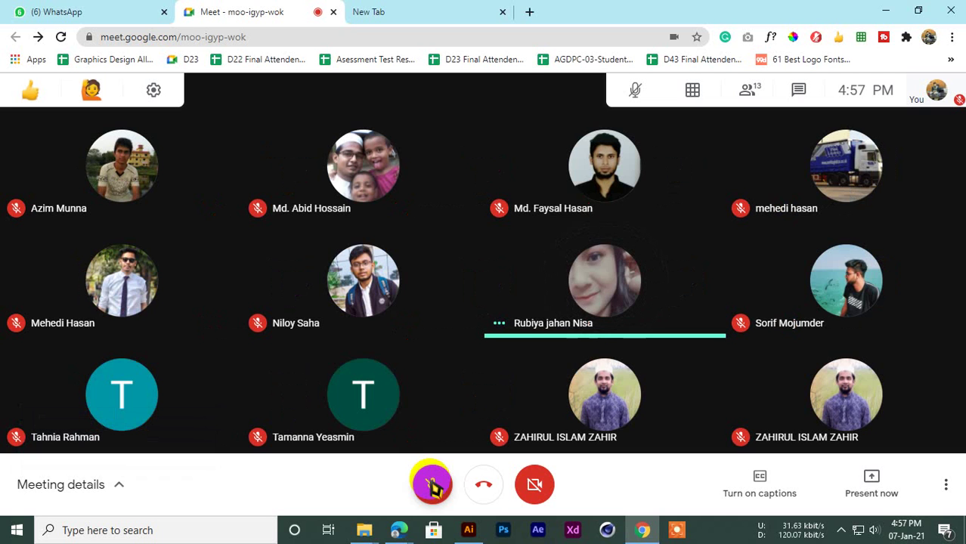
{"action": "left_click", "coordinate": [432, 485]}
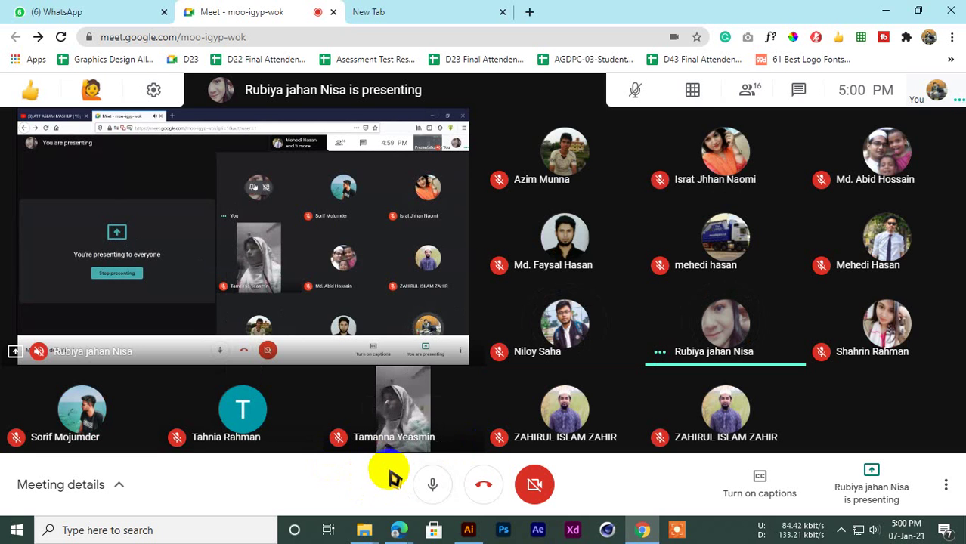
{"action": "mouse_move", "coordinate": [265, 308]}
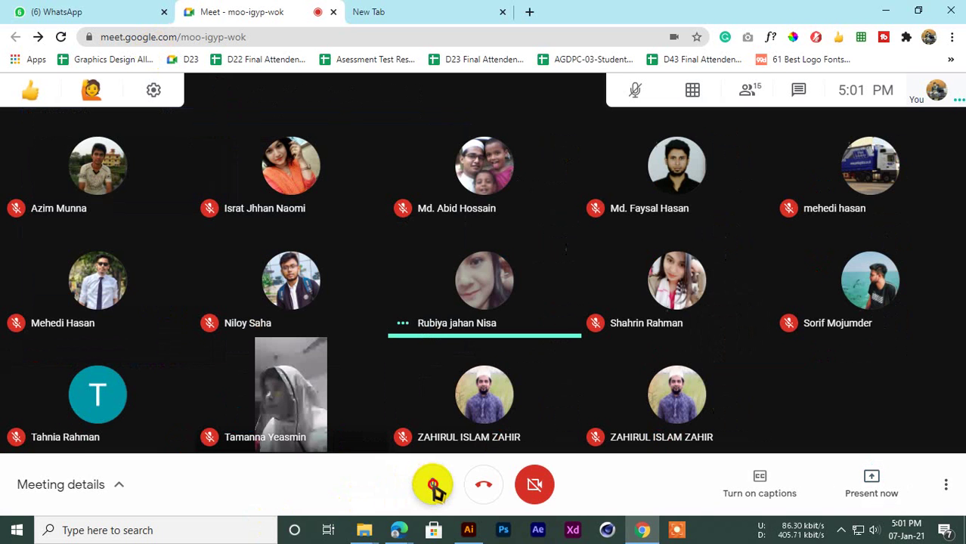
{"action": "left_click", "coordinate": [433, 485]}
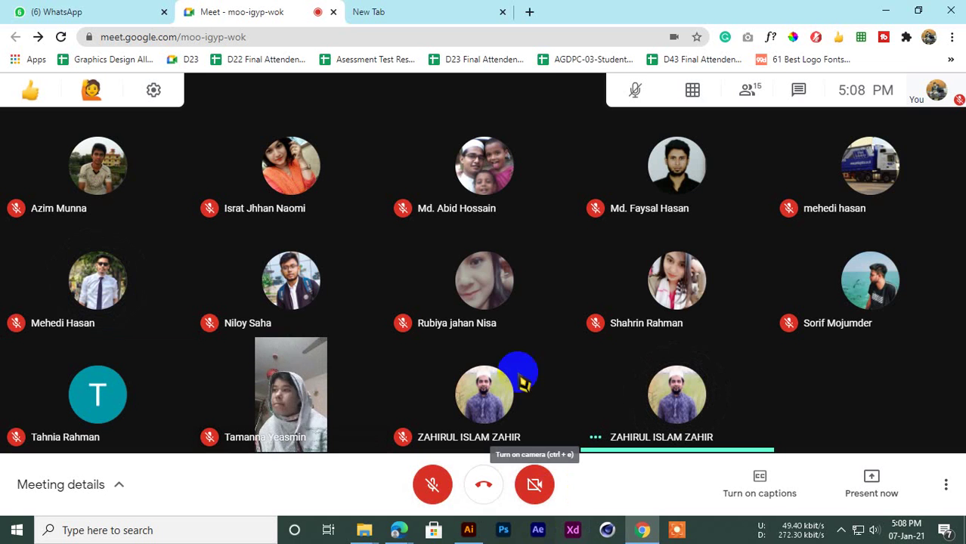
{"action": "mouse_move", "coordinate": [350, 260]}
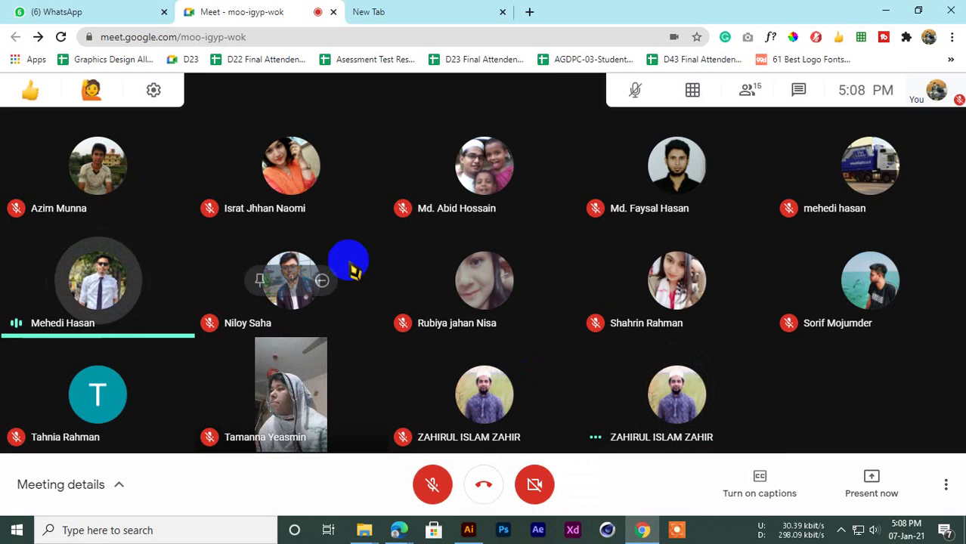
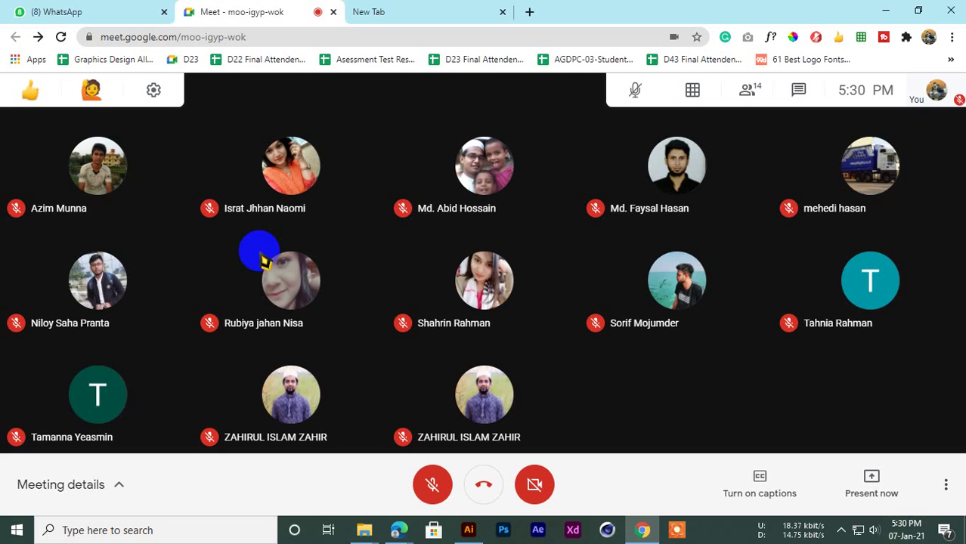
Step: Unmute the microphone in the Meet call to talk with the participants
{"action": "left_click", "coordinate": [428, 487]}
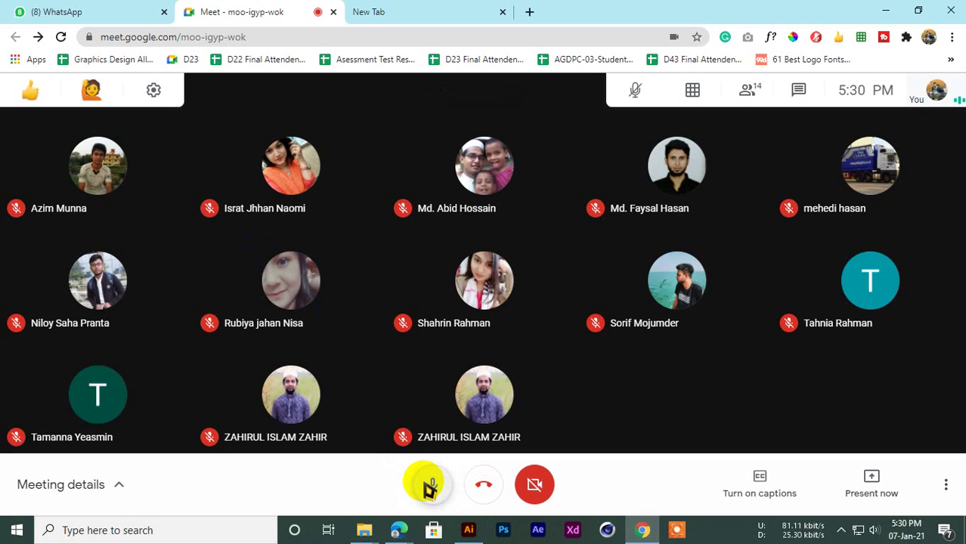
{"action": "mouse_move", "coordinate": [431, 144]}
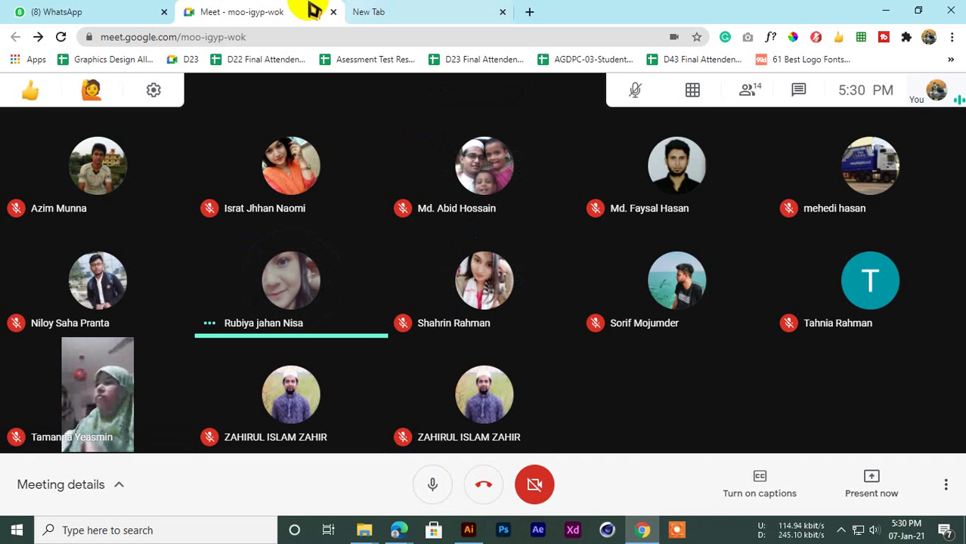
{"action": "left_click", "coordinate": [388, 9]}
{"action": "left_click", "coordinate": [238, 11]}
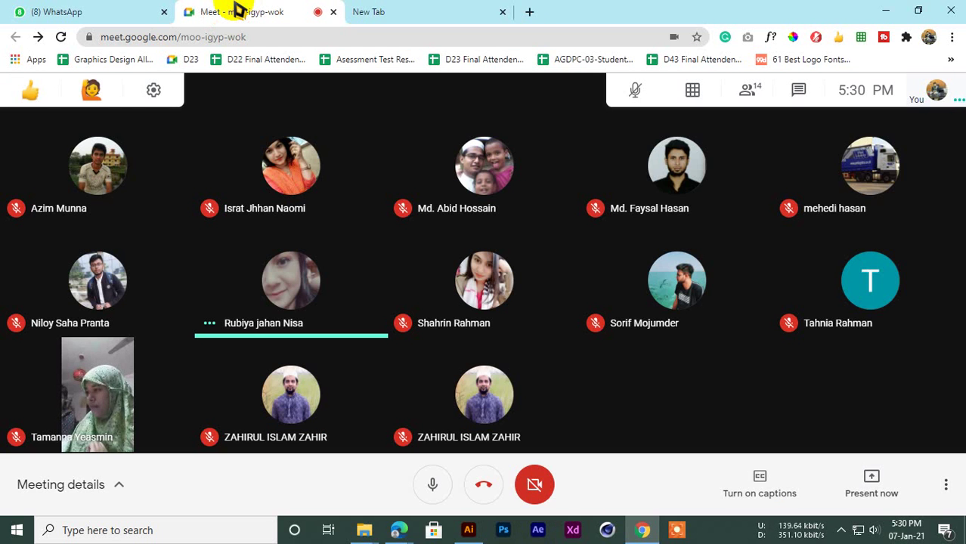
{"action": "left_click", "coordinate": [361, 11]}
{"action": "left_click", "coordinate": [313, 11]}
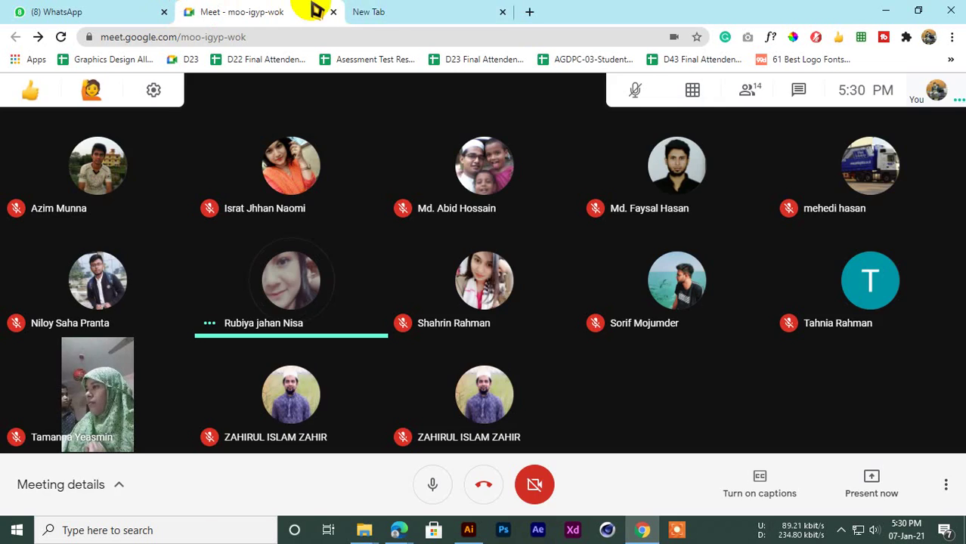
{"action": "key", "text": "ctrl+Tab"}
{"action": "left_click", "coordinate": [281, 11]}
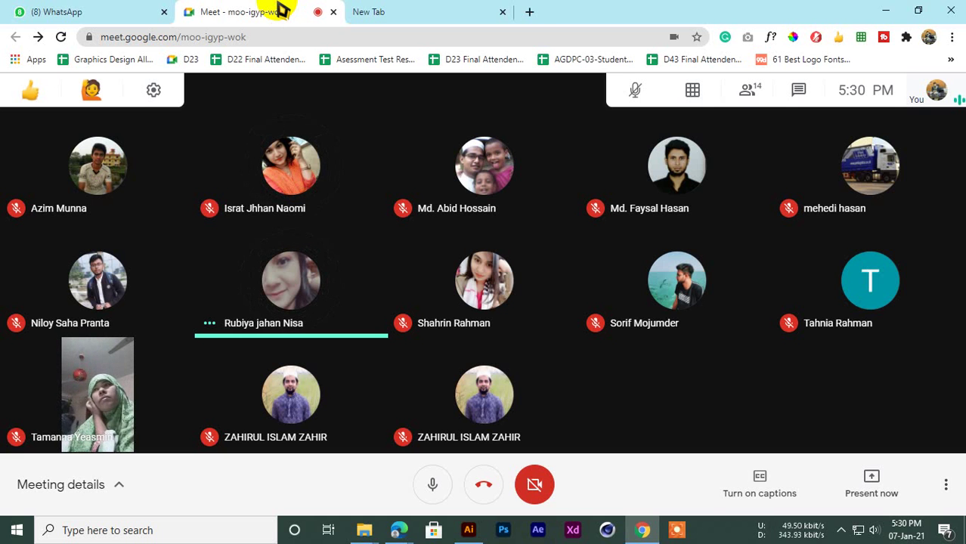
{"action": "left_click", "coordinate": [454, 10]}
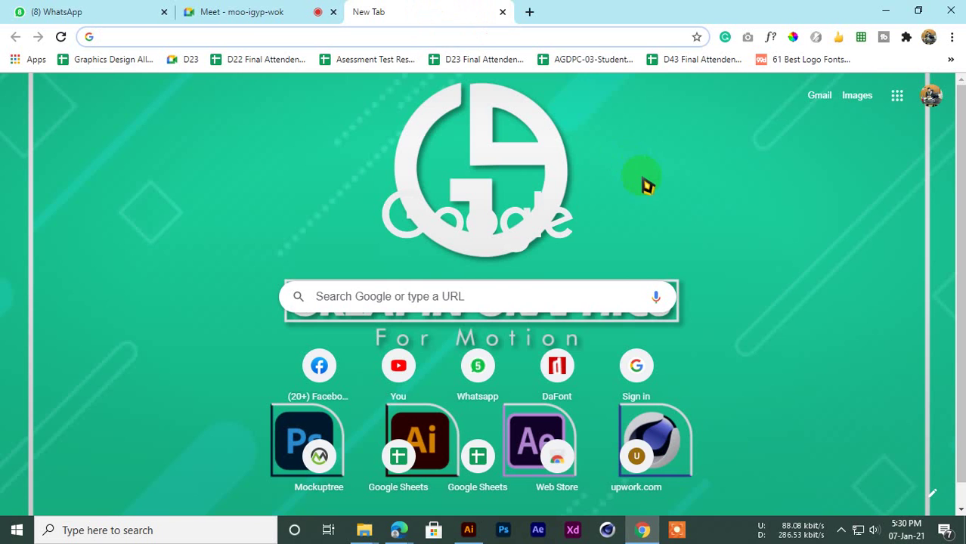
{"action": "left_click", "coordinate": [238, 9]}
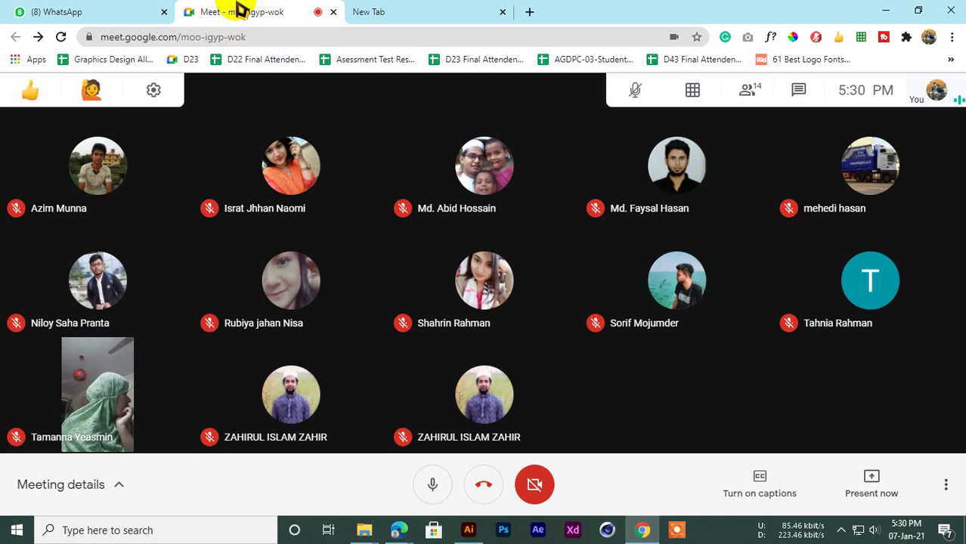
{"action": "left_click", "coordinate": [429, 10]}
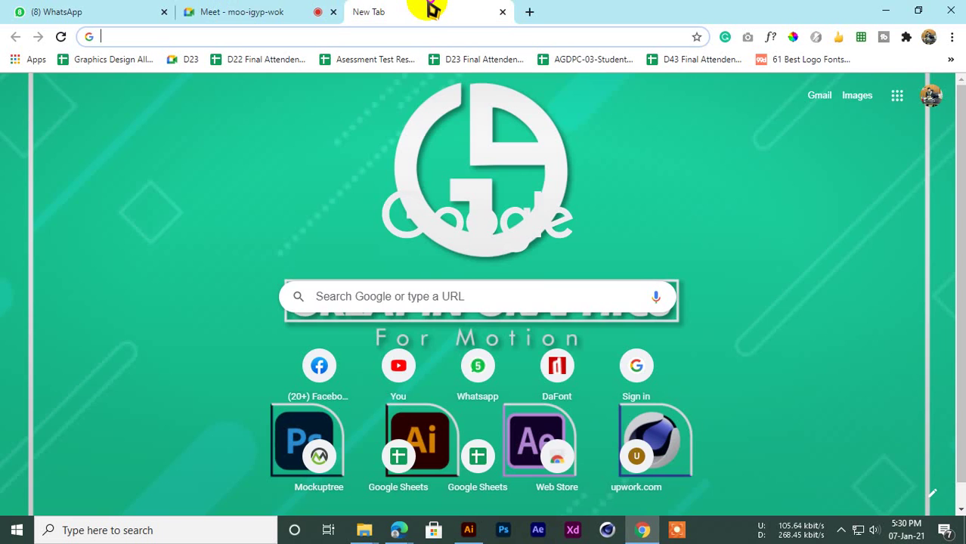
{"action": "left_click", "coordinate": [272, 10]}
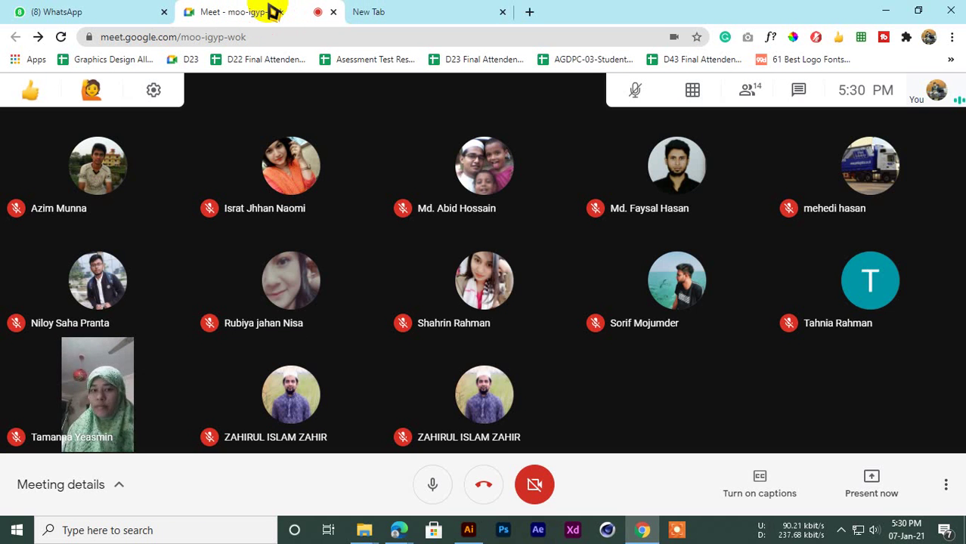